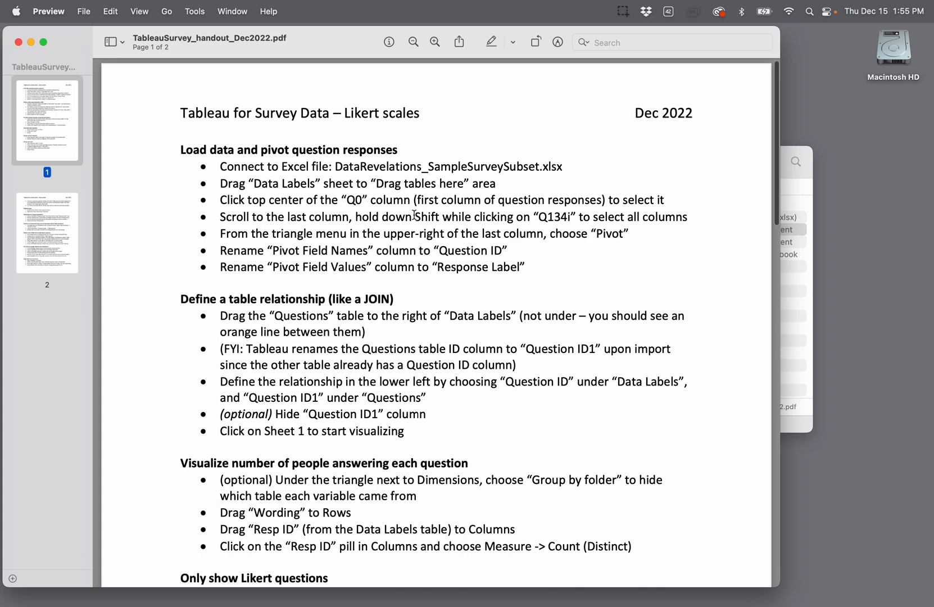
# Read through both pages of the TableauSurvey_handout_Dec2022.pdf instructions and close the document
pyautogui.scroll(-5, 414, 214)
pyautogui.scroll(-5, 414, 214)
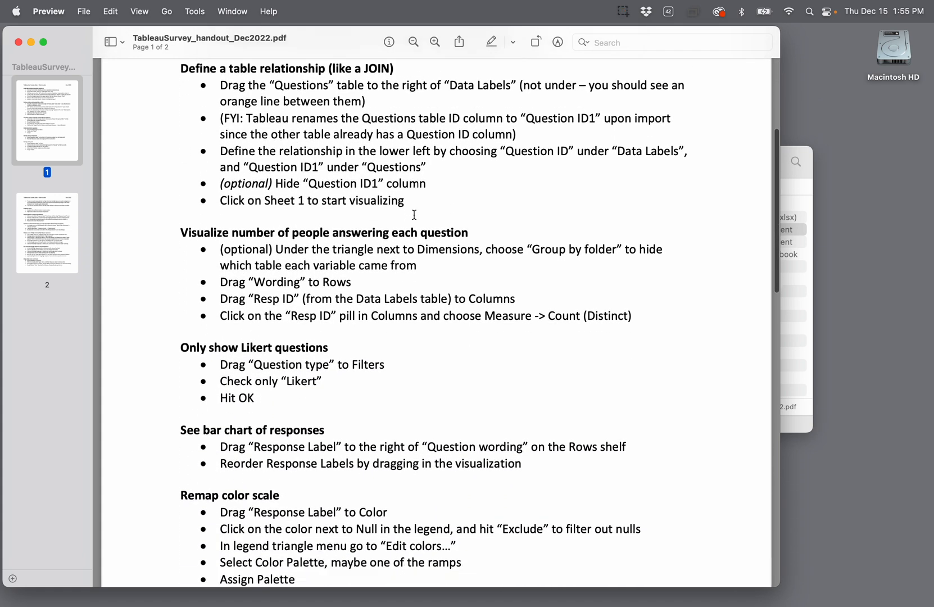
pyautogui.scroll(-10, 414, 215)
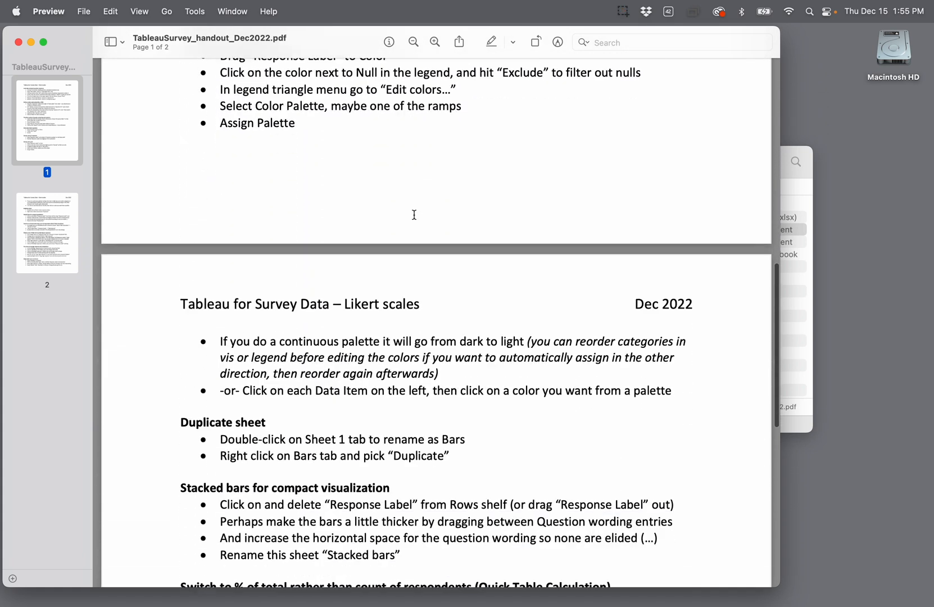
pyautogui.scroll(-7, 414, 215)
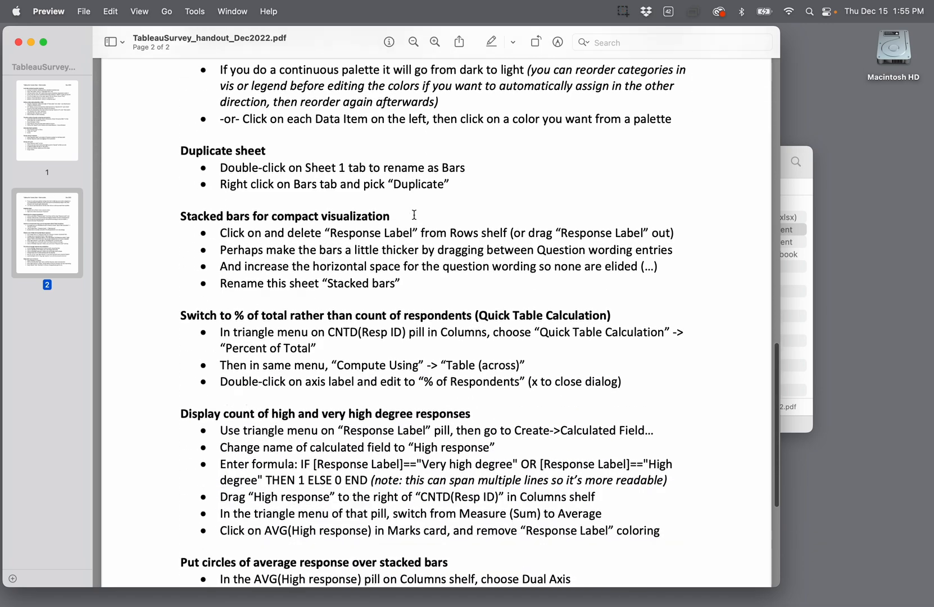
pyautogui.scroll(-5, 414, 215)
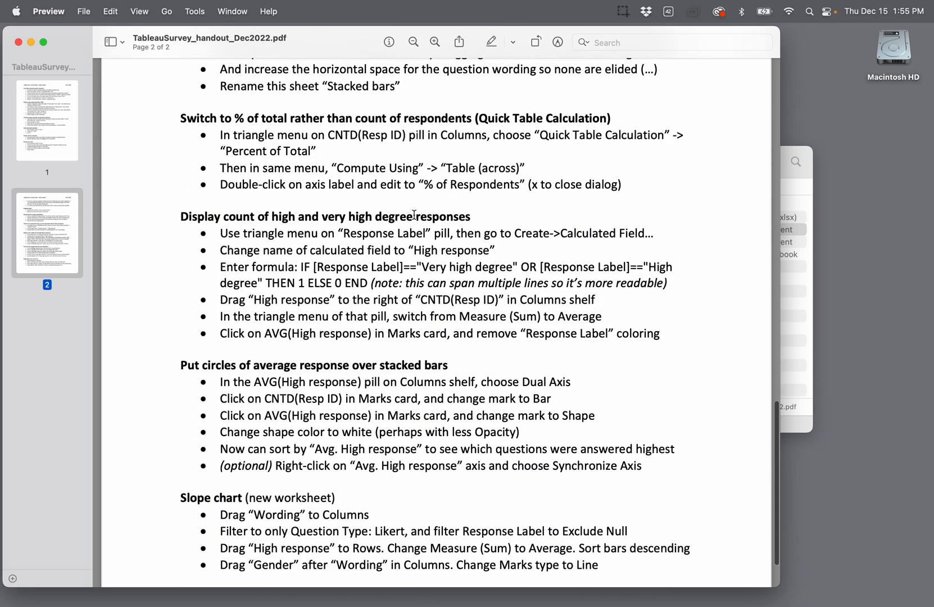
pyautogui.scroll(10, 414, 215)
pyautogui.scroll(20, 414, 214)
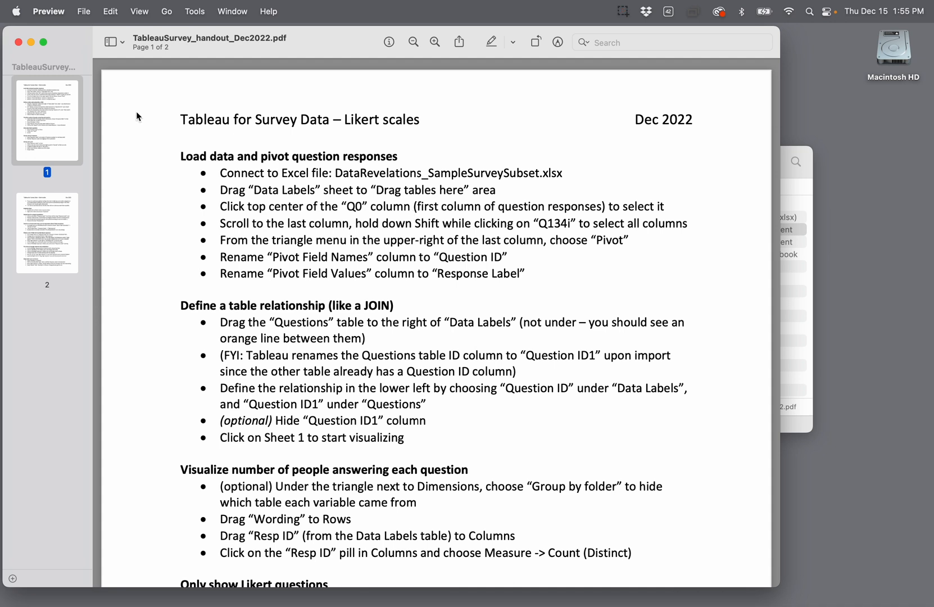
pyautogui.doubleClick(22, 47)
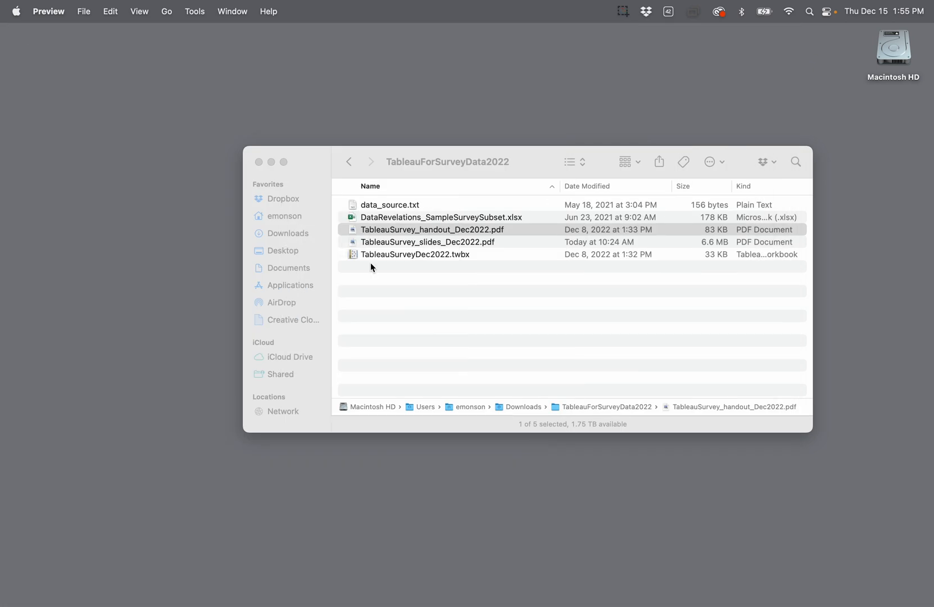
pyautogui.click(425, 295)
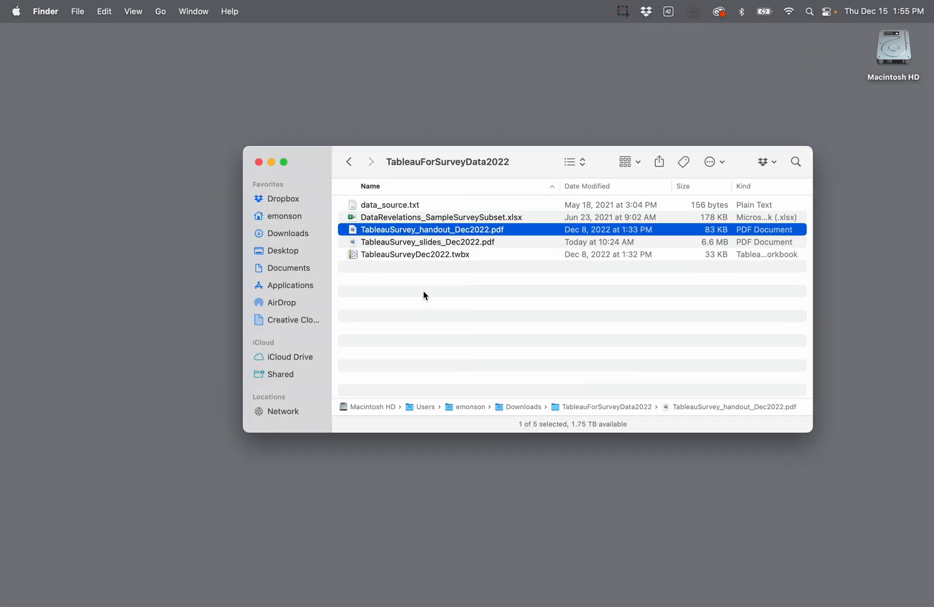
# Open DataRevelations_SampleSurveySubset.xlsx in Excel, examine its Data Labels, Data Numbers and Questions sheets, and close the workbook
pyautogui.doubleClick(352, 217)
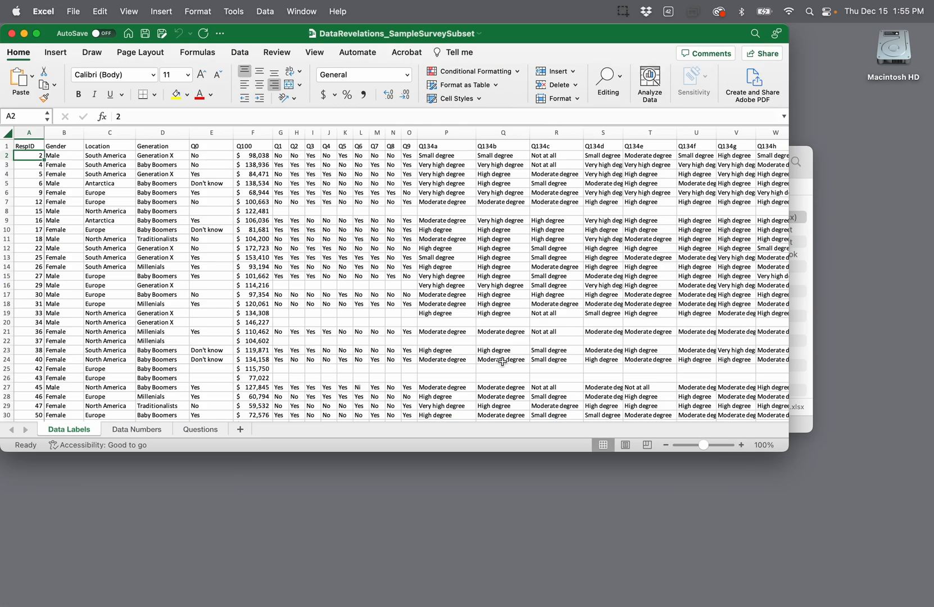
pyautogui.moveTo(782, 446); pyautogui.dragTo(899, 596)
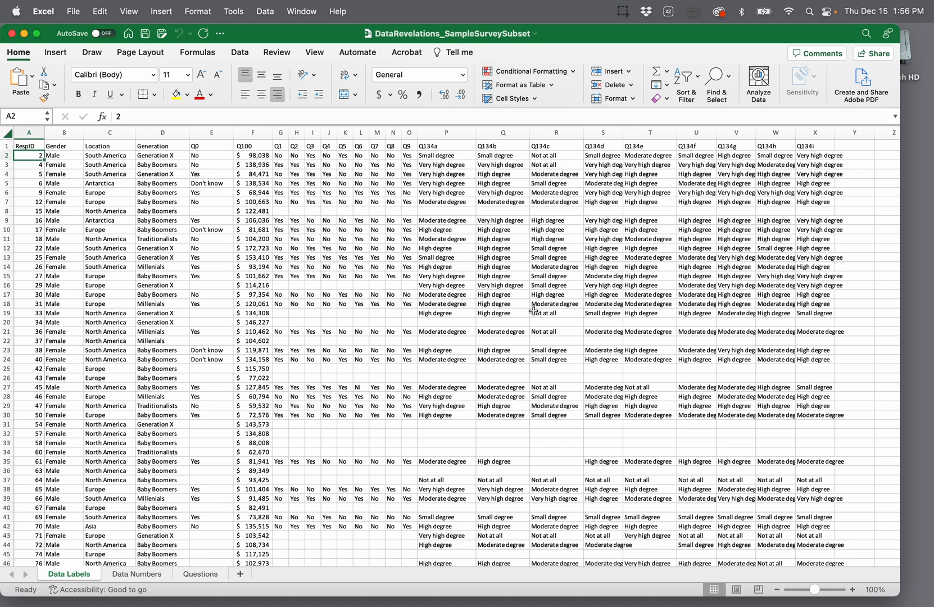
pyautogui.click(125, 574)
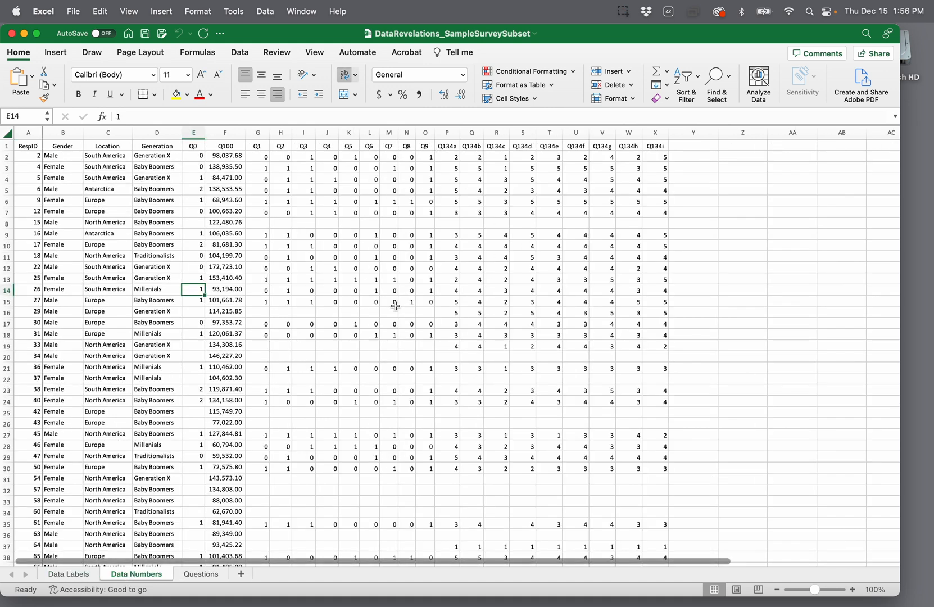
pyautogui.click(205, 573)
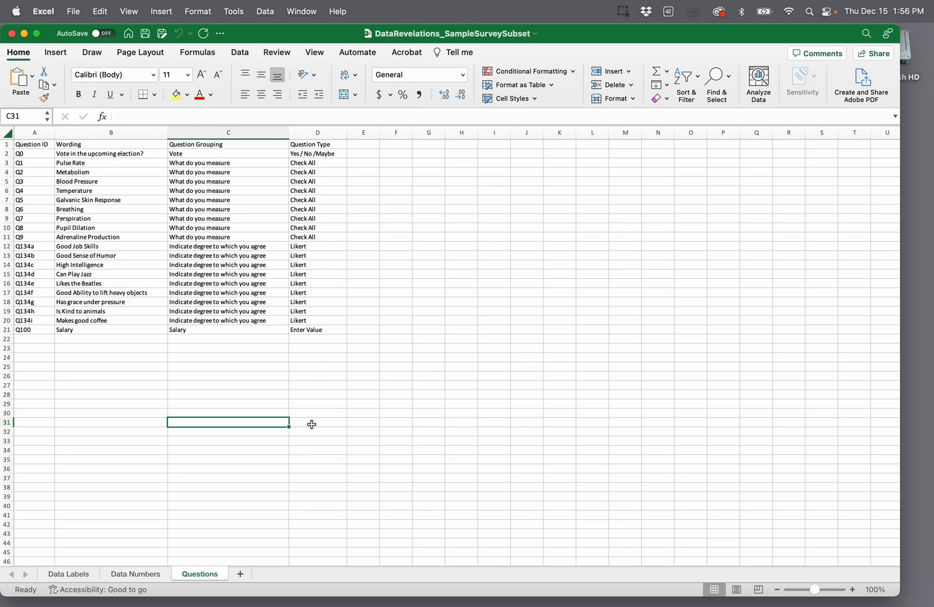
pyautogui.click(12, 35)
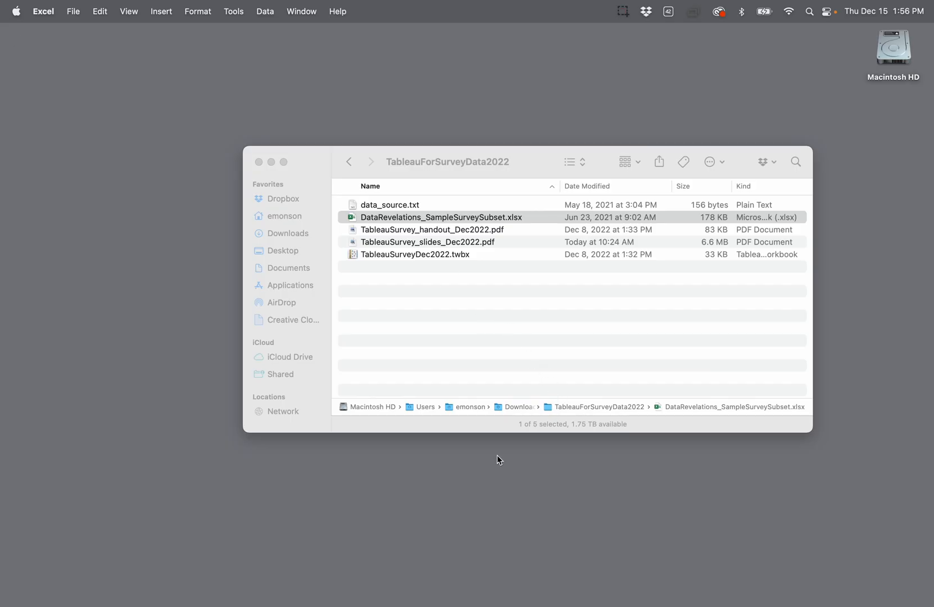
# Switch to Tableau Public and connect to DataRevelations_SampleSurveySubset.xlsx in the TableauForSurveyData2022 folder in Downloads, allowing access to that folder
pyautogui.moveTo(502, 579)
pyautogui.click(257, 577)
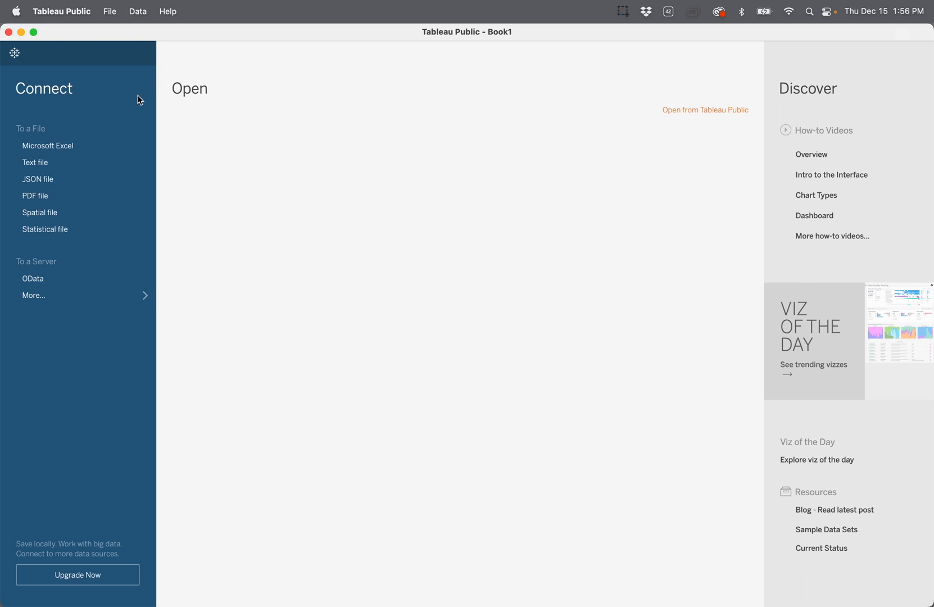
pyautogui.click(53, 148)
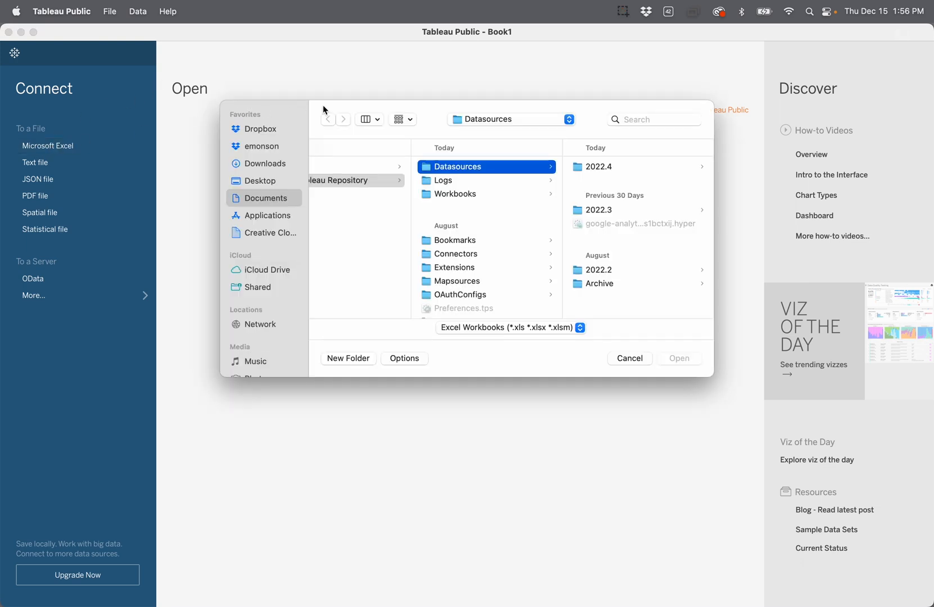
pyautogui.click(263, 163)
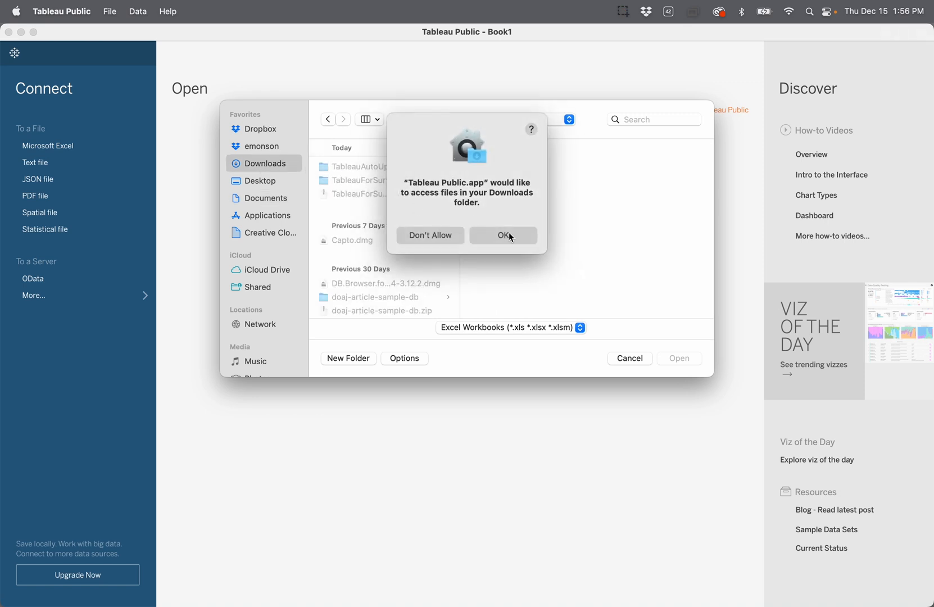
pyautogui.click(509, 234)
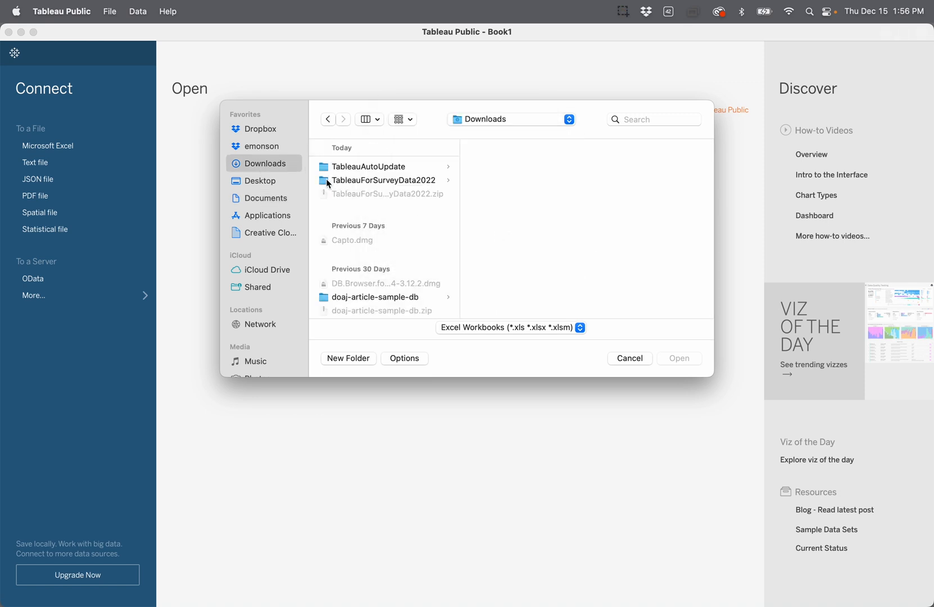
pyautogui.click(388, 181)
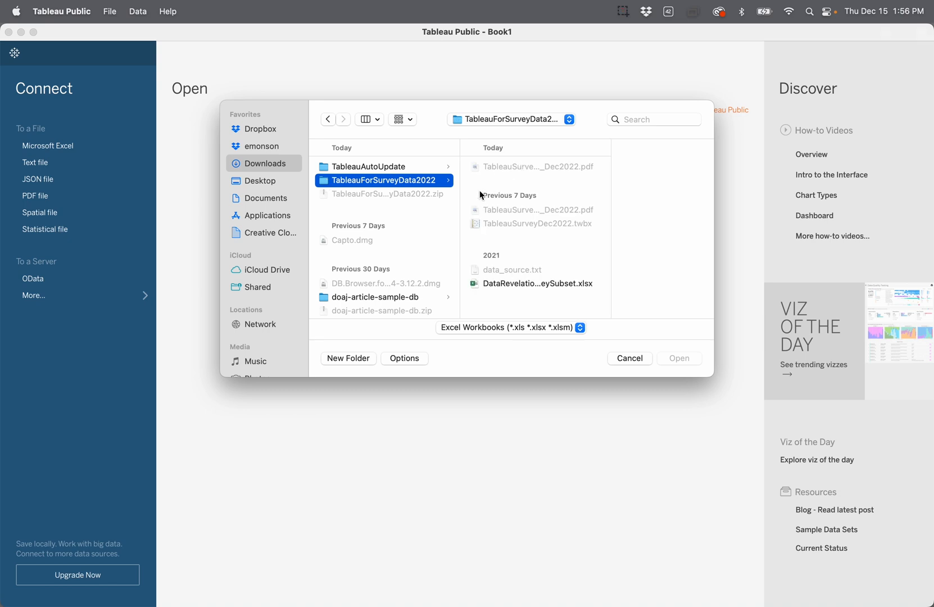
pyautogui.click(476, 284)
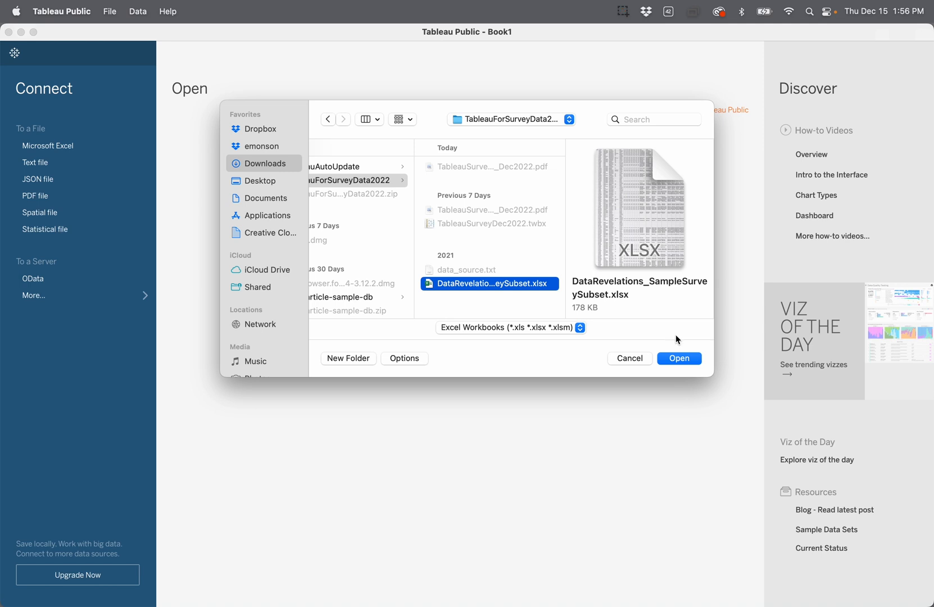
pyautogui.click(680, 359)
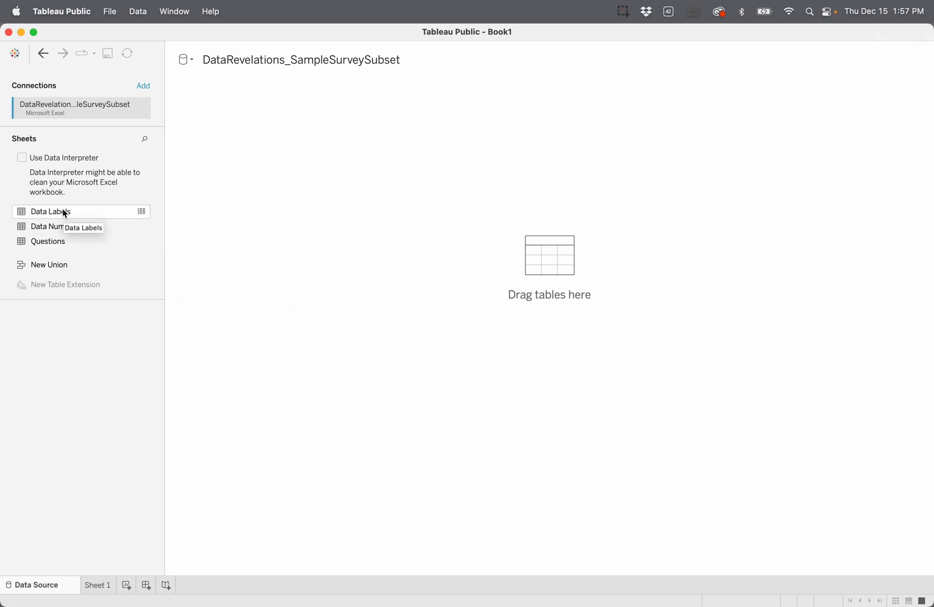
# Add the Data Labels sheet to the data source canvas and look through its question columns in the preview
pyautogui.moveTo(63, 211); pyautogui.dragTo(478, 258)
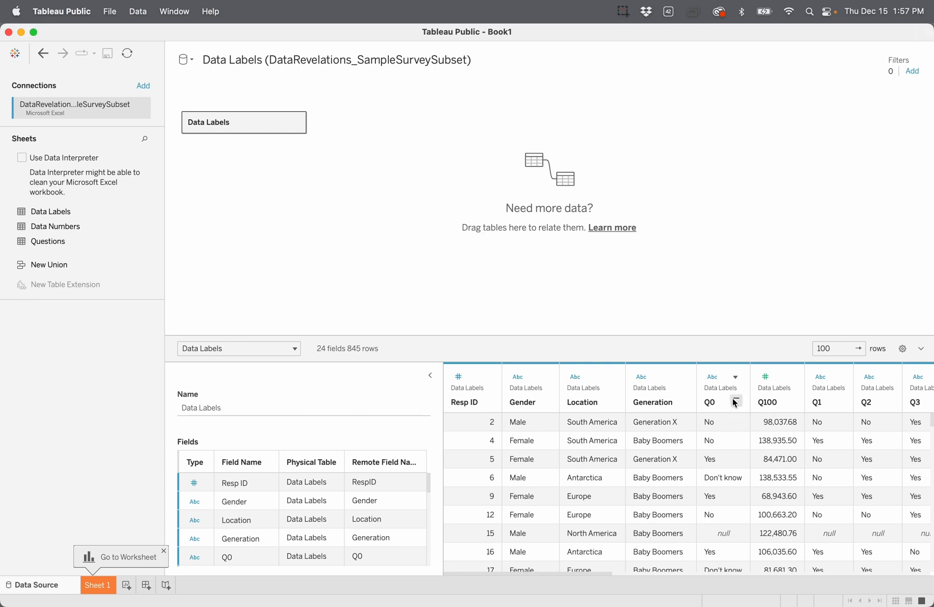
pyautogui.hscroll(5, 770, 443)
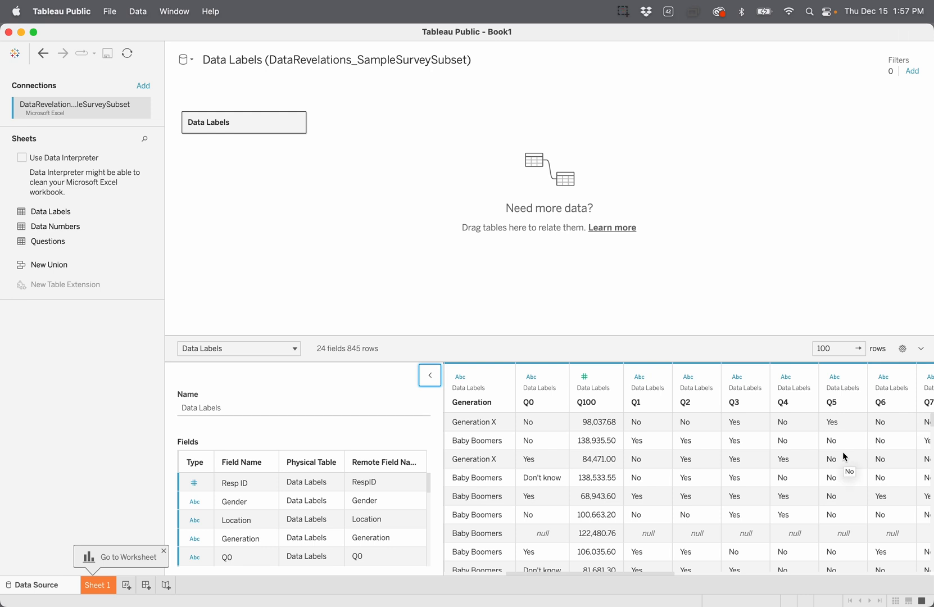
pyautogui.hscroll(10, 841, 450)
pyautogui.hscroll(-10, 842, 450)
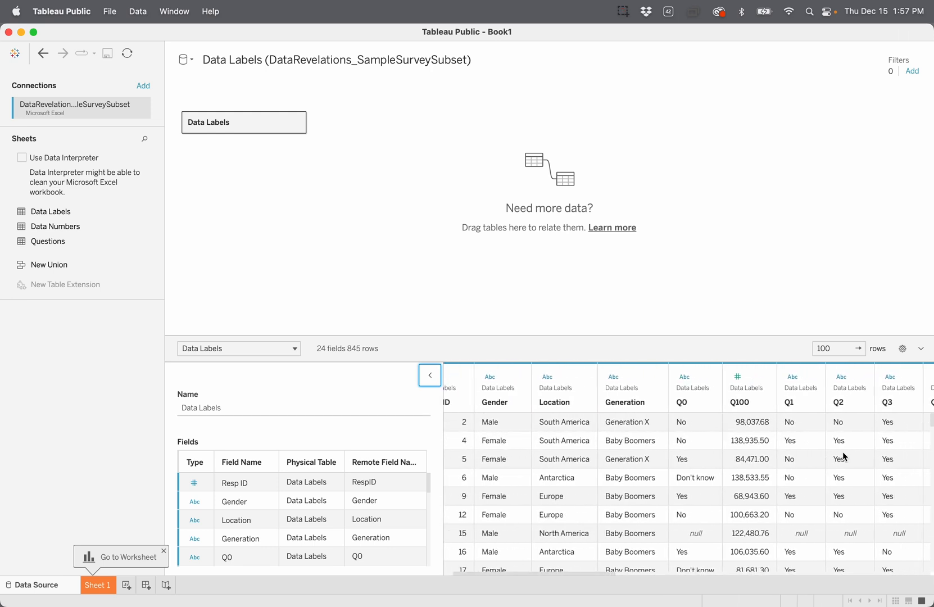
# Pivot all question response columns from Q0 through Q134i in the Data Labels table
pyautogui.click(694, 371)
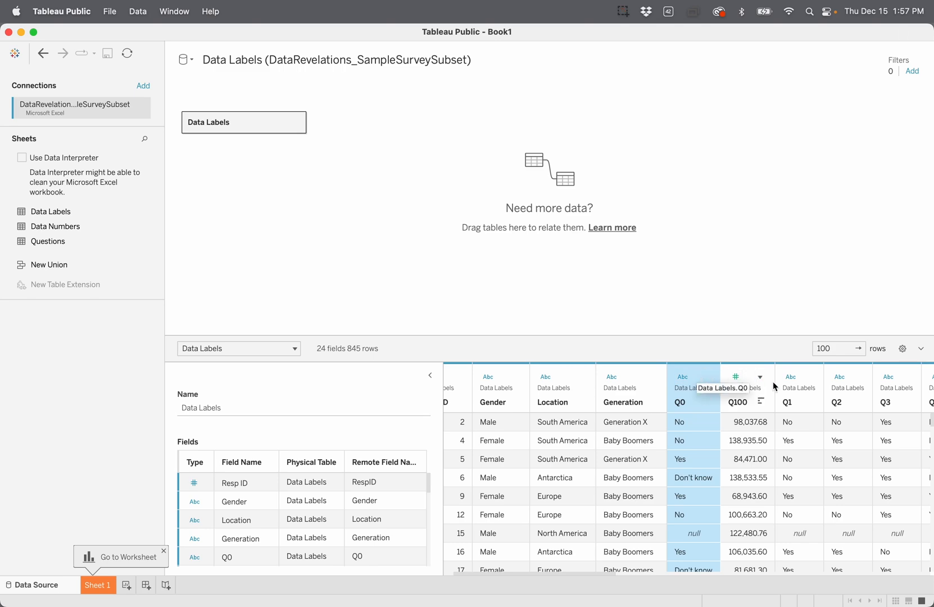
pyautogui.hscroll(15, 786, 447)
pyautogui.hscroll(5, 786, 446)
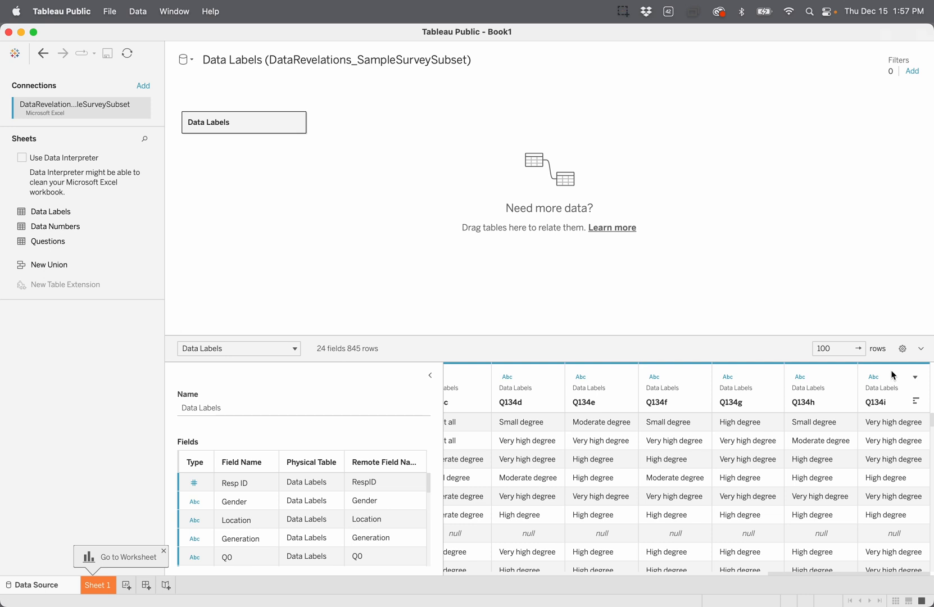
pyautogui.press('super+a')
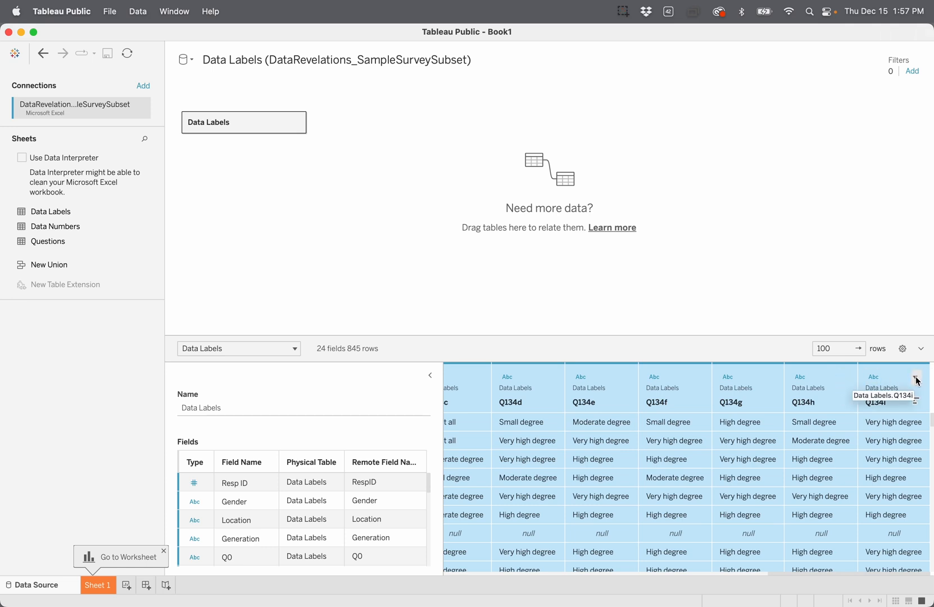
pyautogui.click(915, 379)
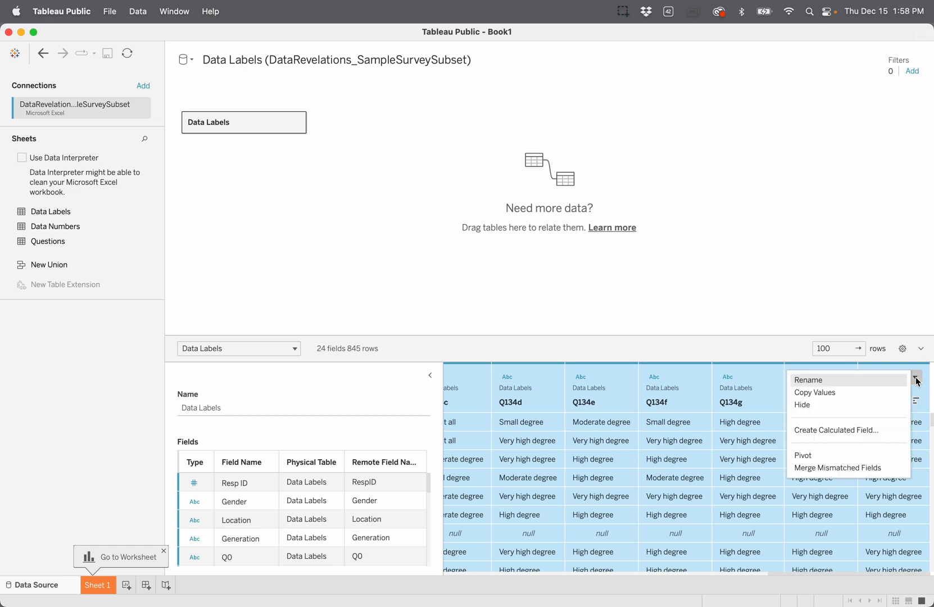
pyautogui.click(831, 456)
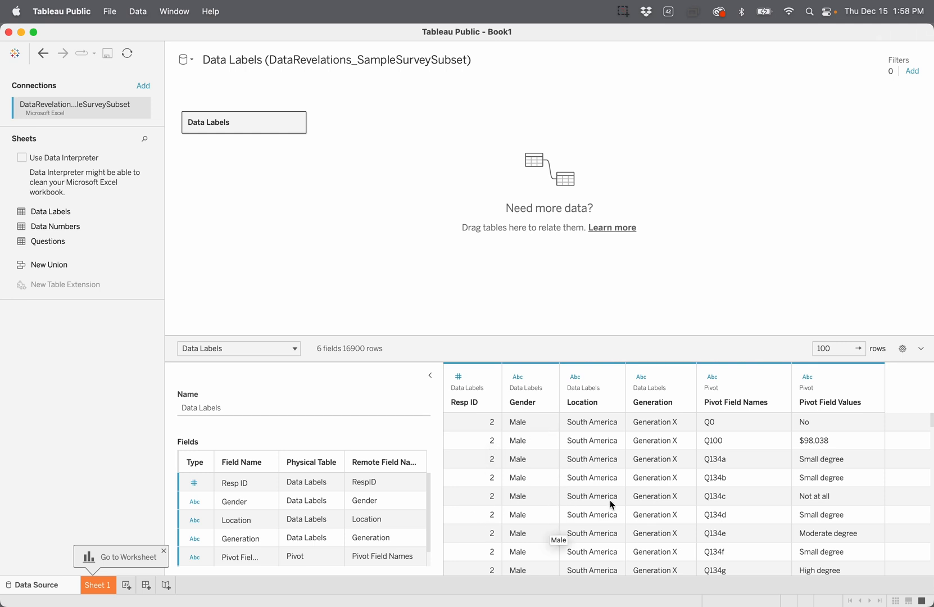
# Look over the pivoted rows and rename the Pivot Field Names column to "Question ID"
pyautogui.scroll(-10, 612, 507)
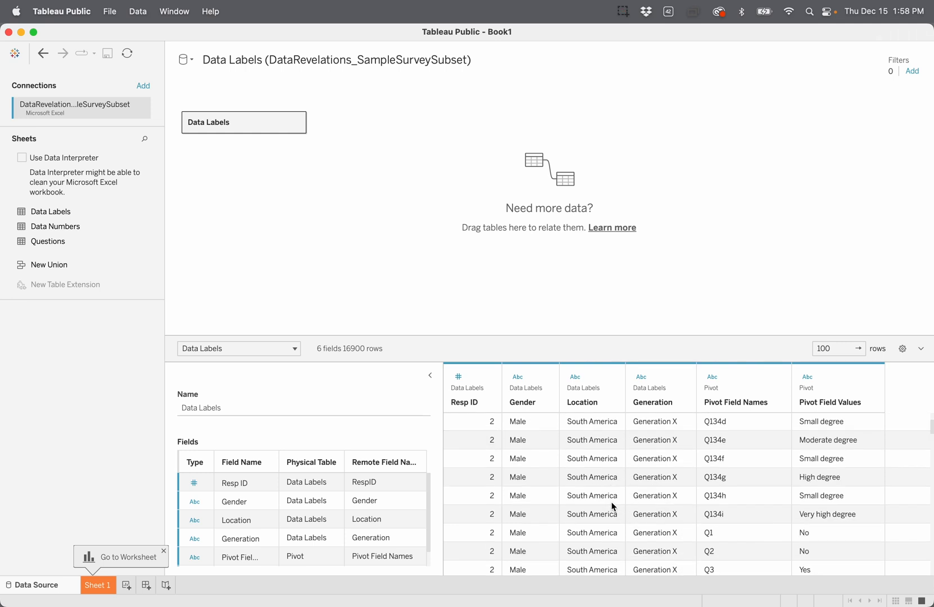
pyautogui.scroll(10, 612, 507)
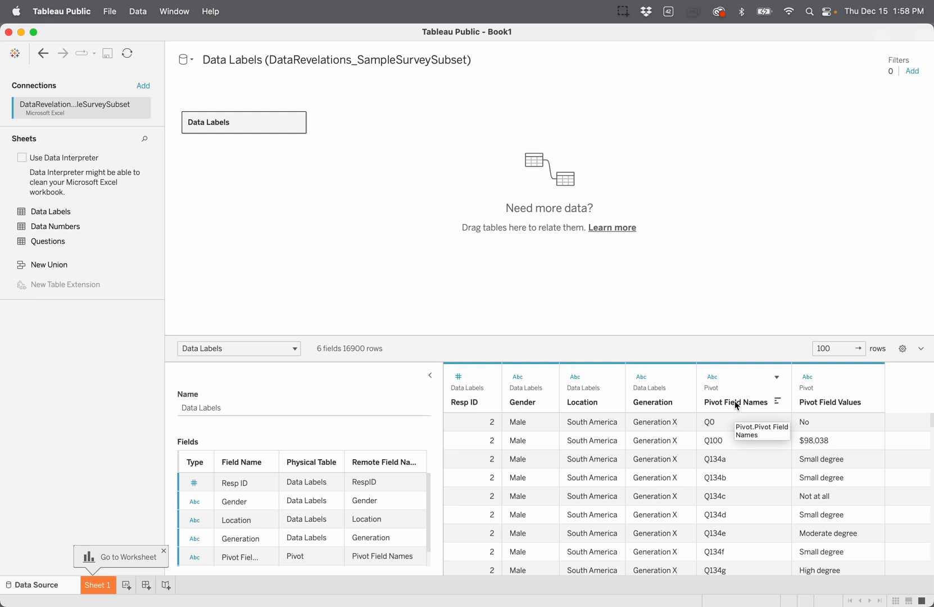
pyautogui.click(776, 376)
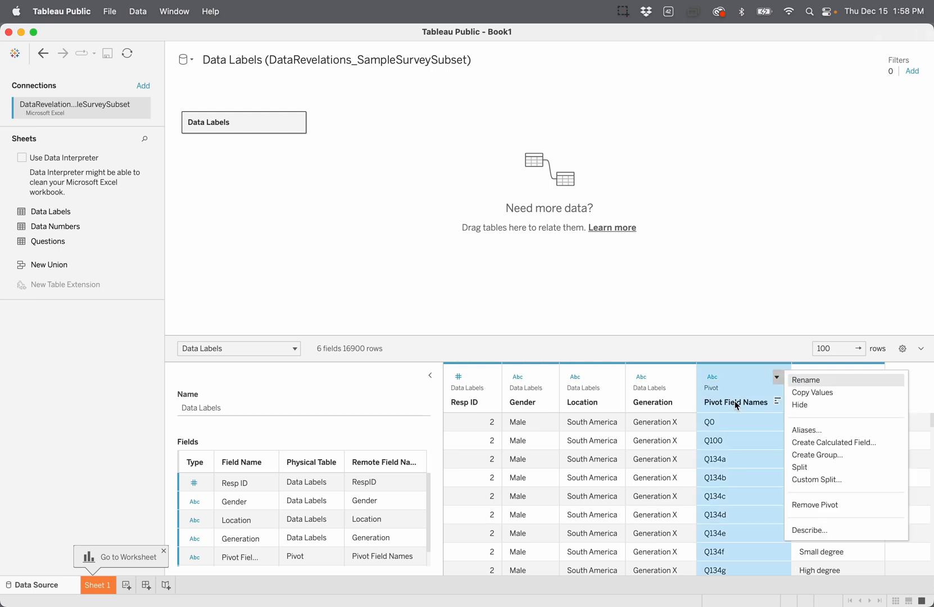
pyautogui.click(790, 382)
pyautogui.press('super+a')
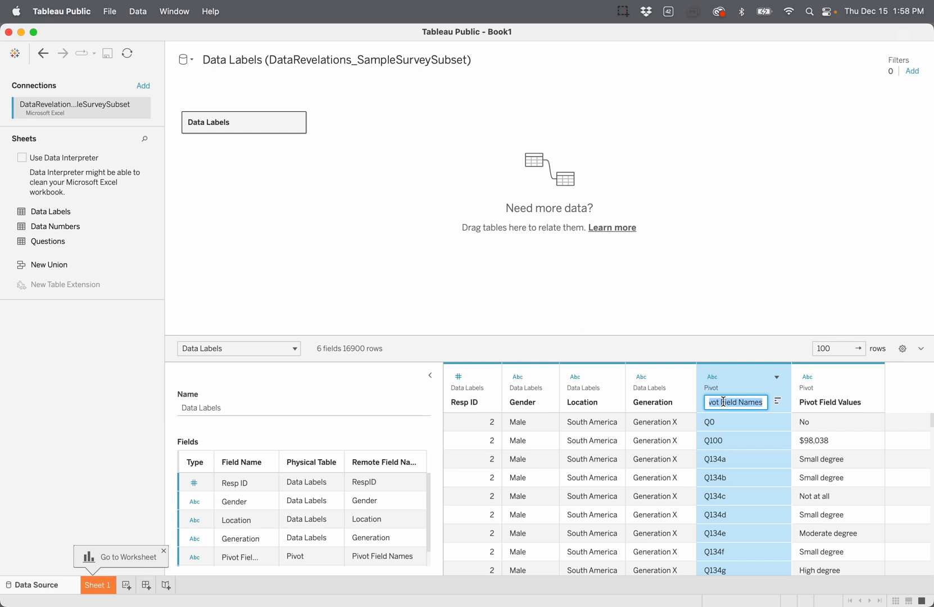
pyautogui.write('Question ID')
pyautogui.press('Return')
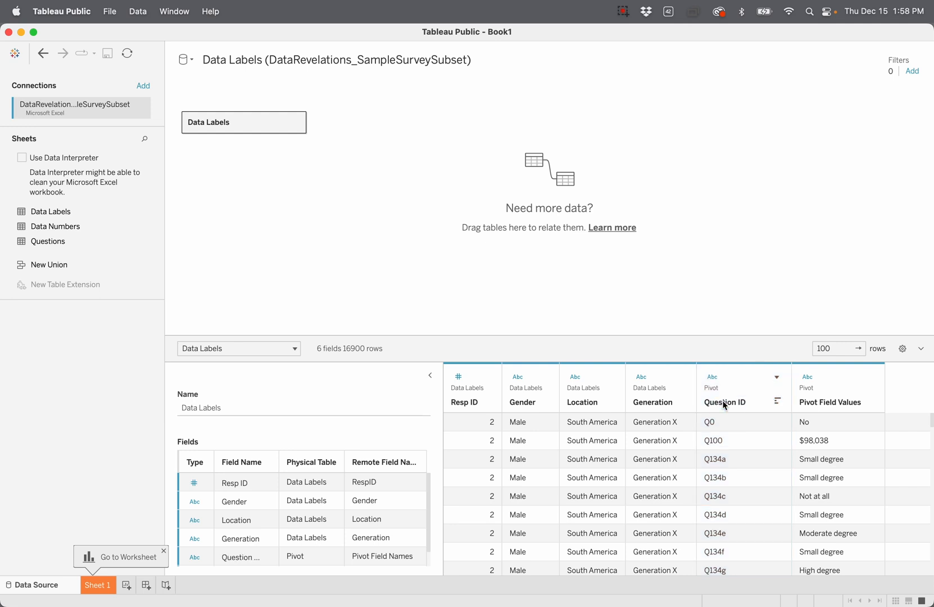
# Rename the Pivot Field Values column to "Response Label"
pyautogui.doubleClick(818, 402)
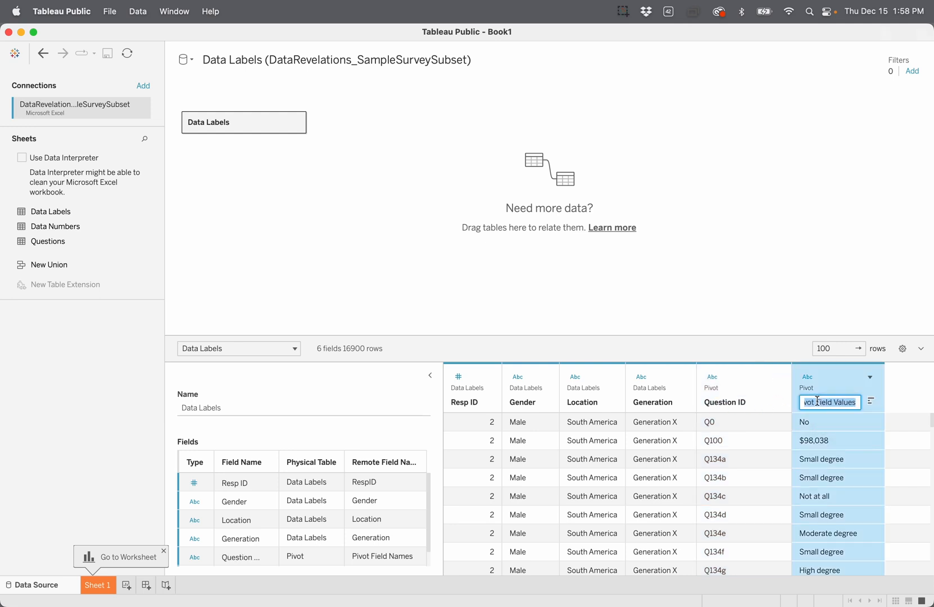
pyautogui.write('Response Label')
pyautogui.press('Return')
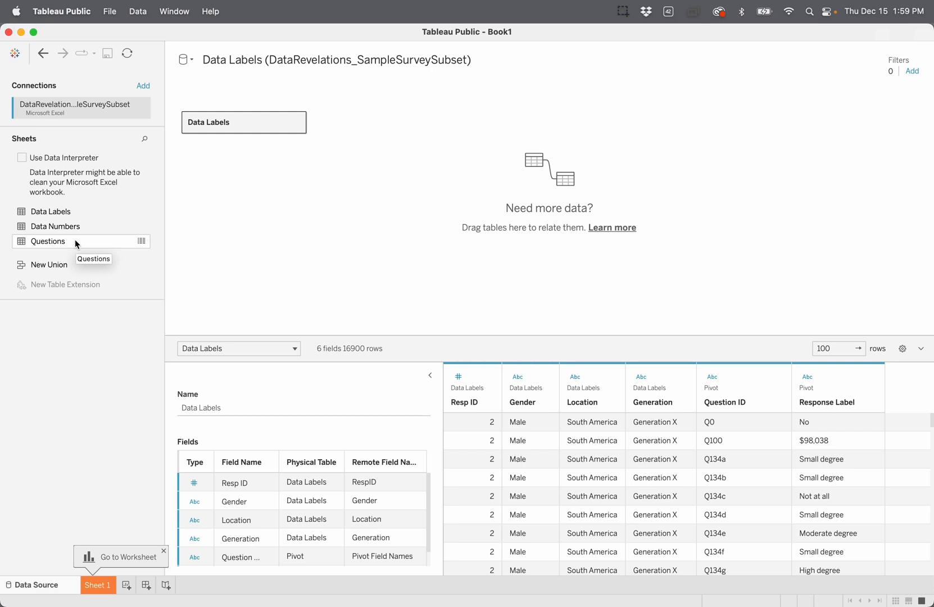
# Relate the Questions table to Data Labels by matching Question ID with Question ID1
pyautogui.moveTo(76, 243); pyautogui.dragTo(397, 178)
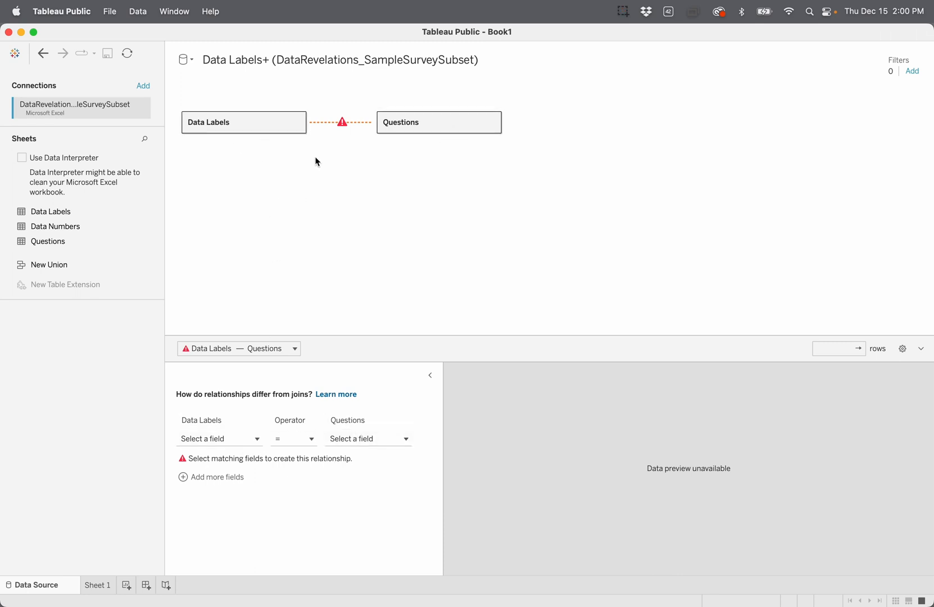
pyautogui.click(256, 441)
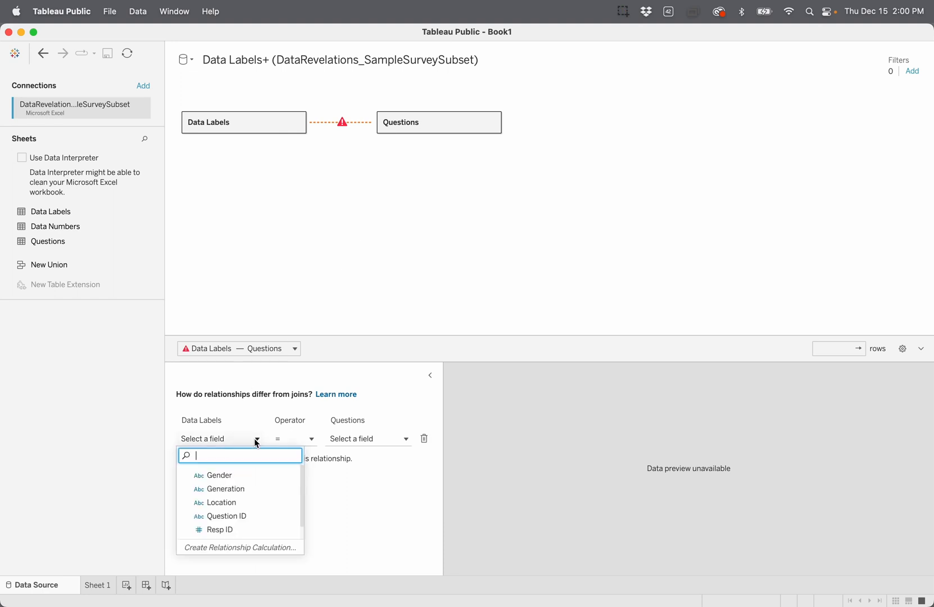
pyautogui.click(238, 517)
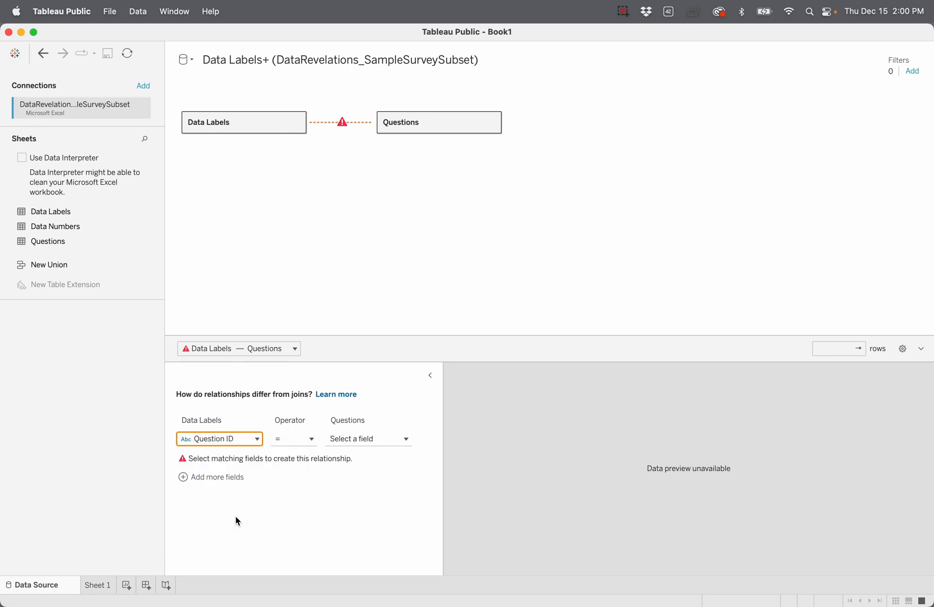
pyautogui.click(398, 440)
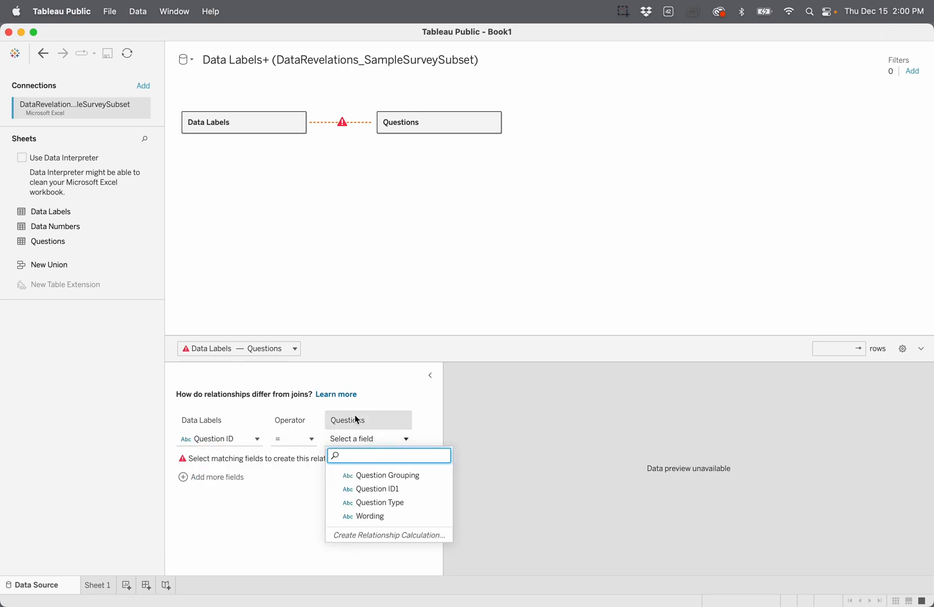
pyautogui.click(397, 491)
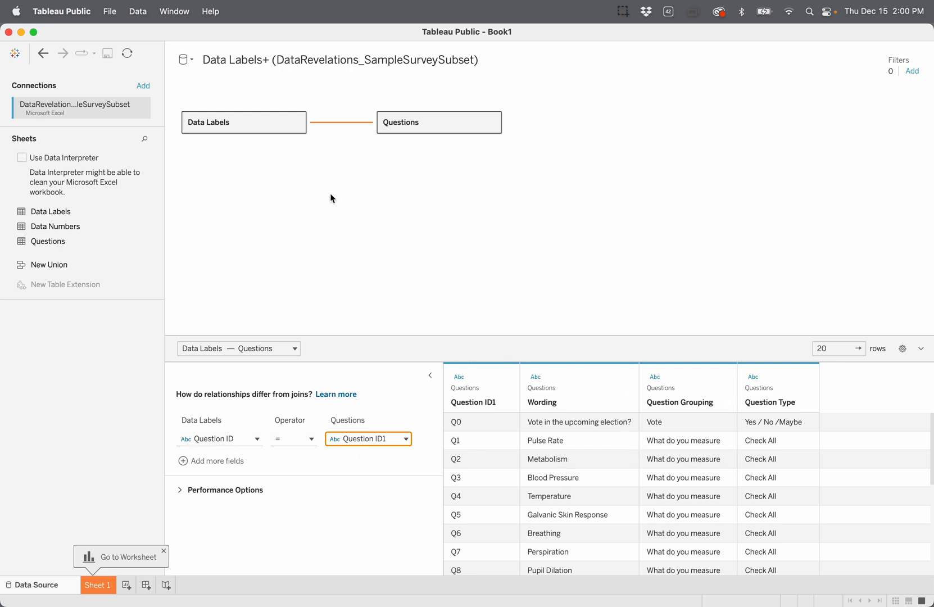
# Compare the previews of the two related tables and hide the duplicate Question ID1 field in the Questions table
pyautogui.click(245, 123)
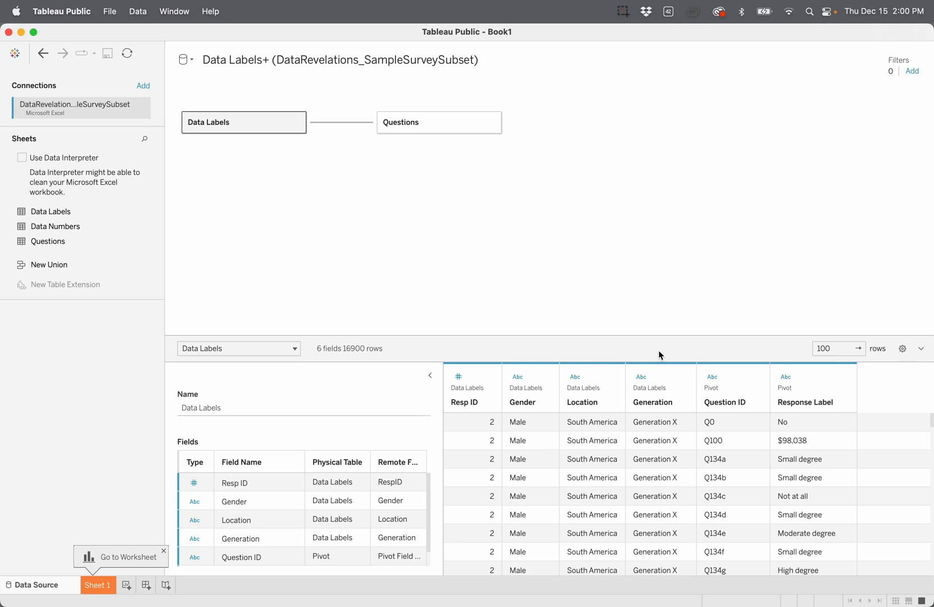
pyautogui.click(432, 121)
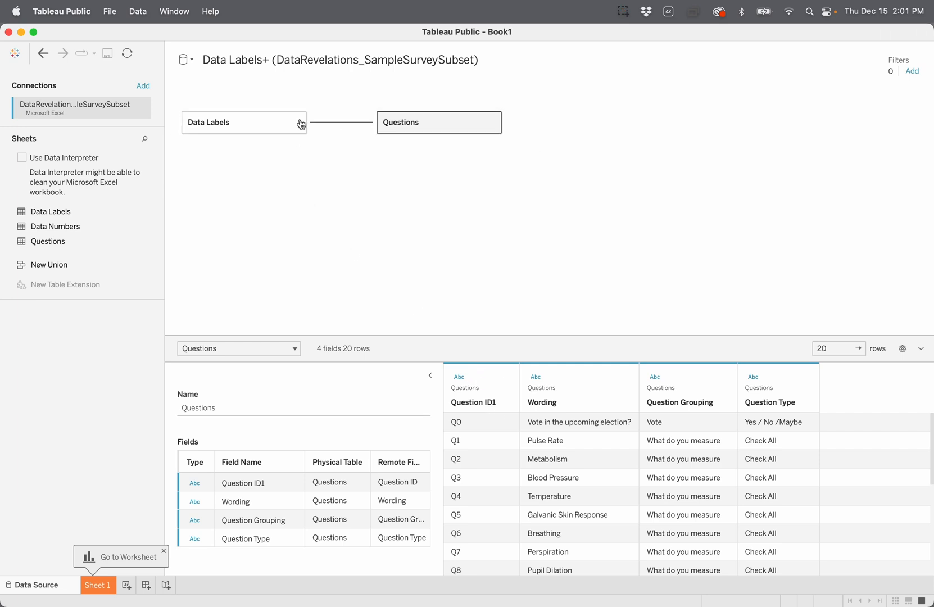
pyautogui.click(265, 121)
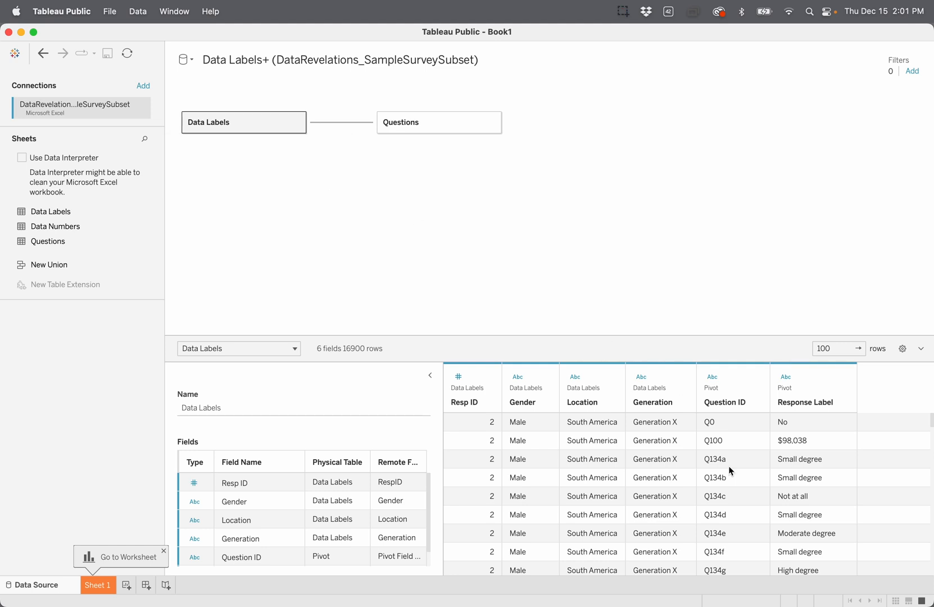
pyautogui.click(425, 122)
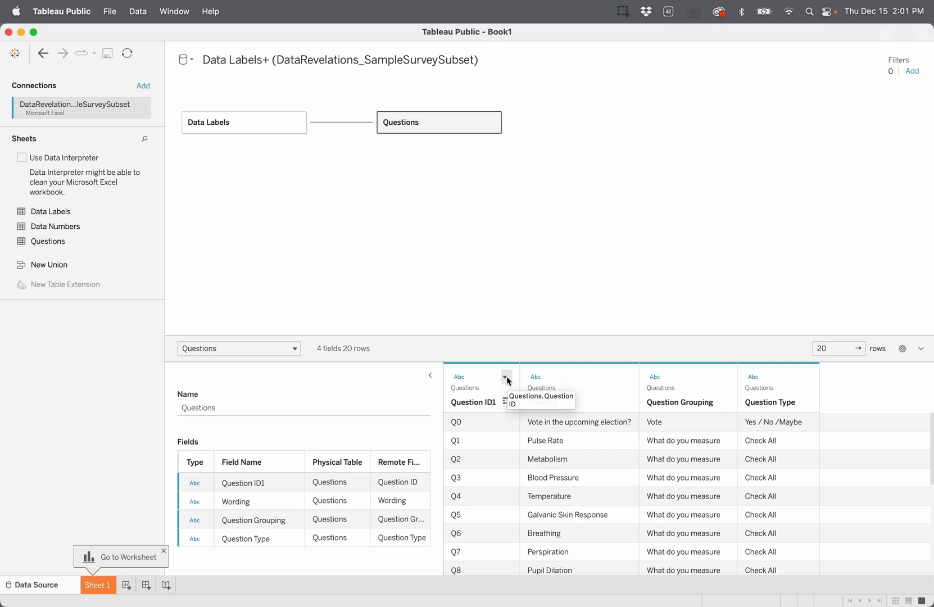
pyautogui.click(506, 379)
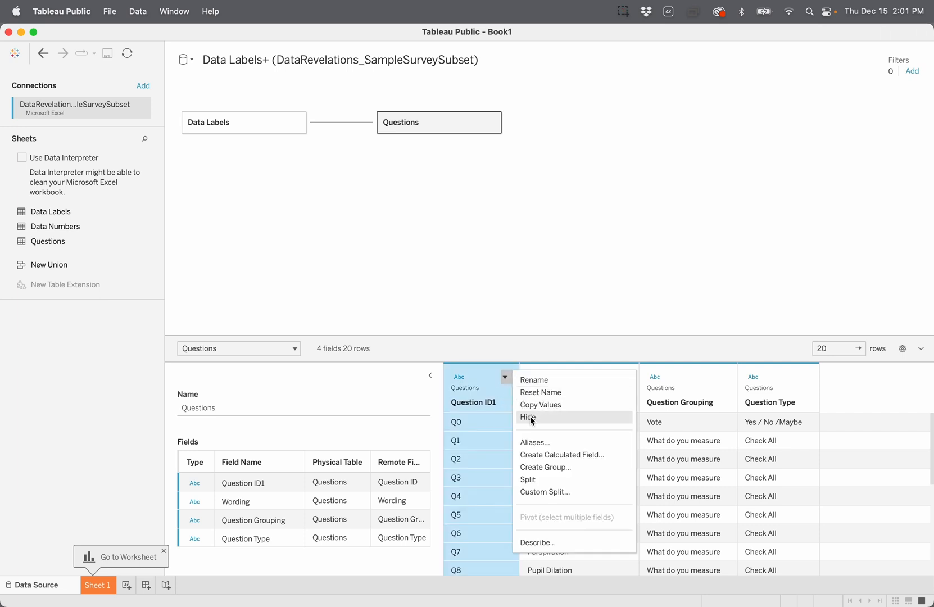
pyautogui.click(560, 419)
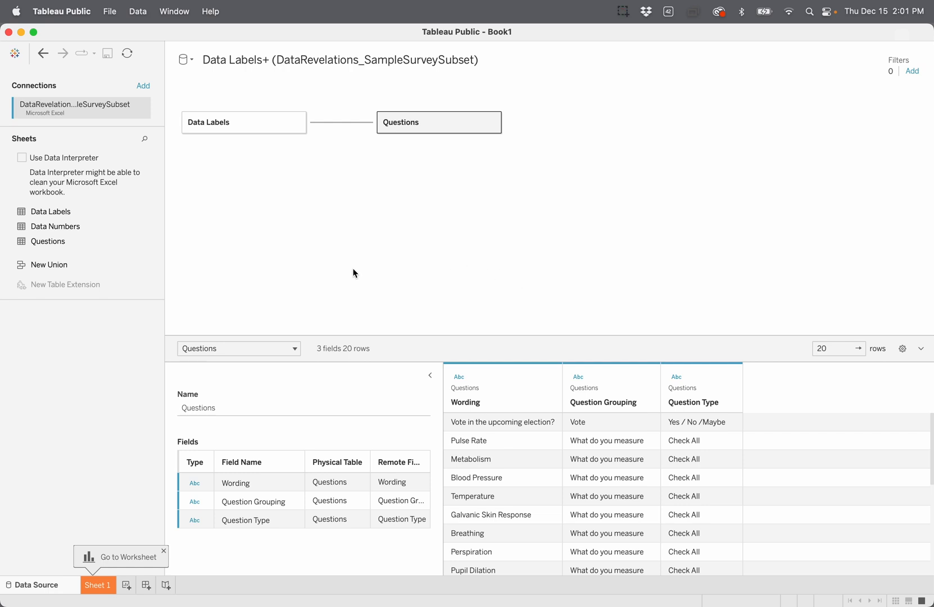
# Go to Sheet 1, collapse the Show Me chart suggestions and group the data fields by folder instead of by table
pyautogui.click(106, 587)
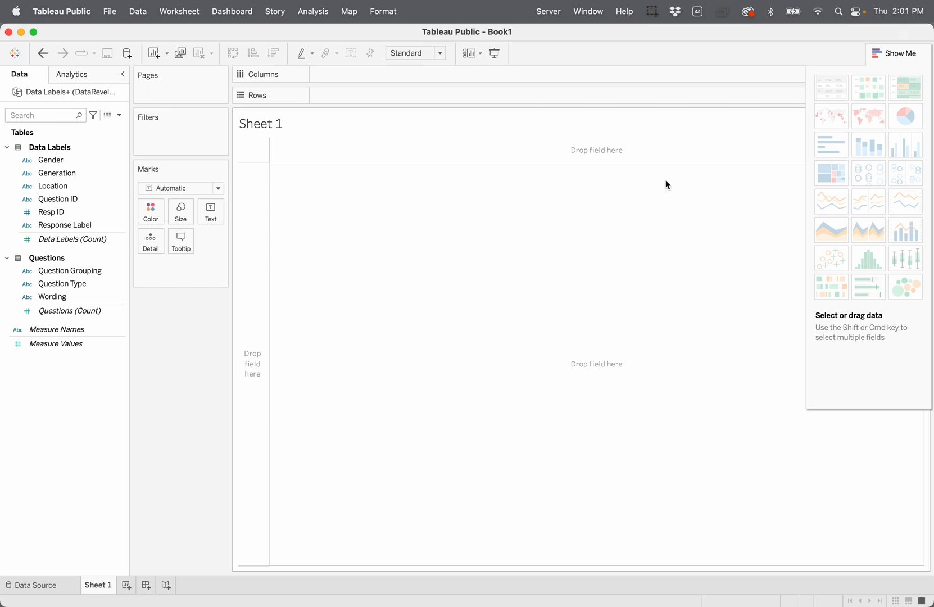
pyautogui.click(891, 54)
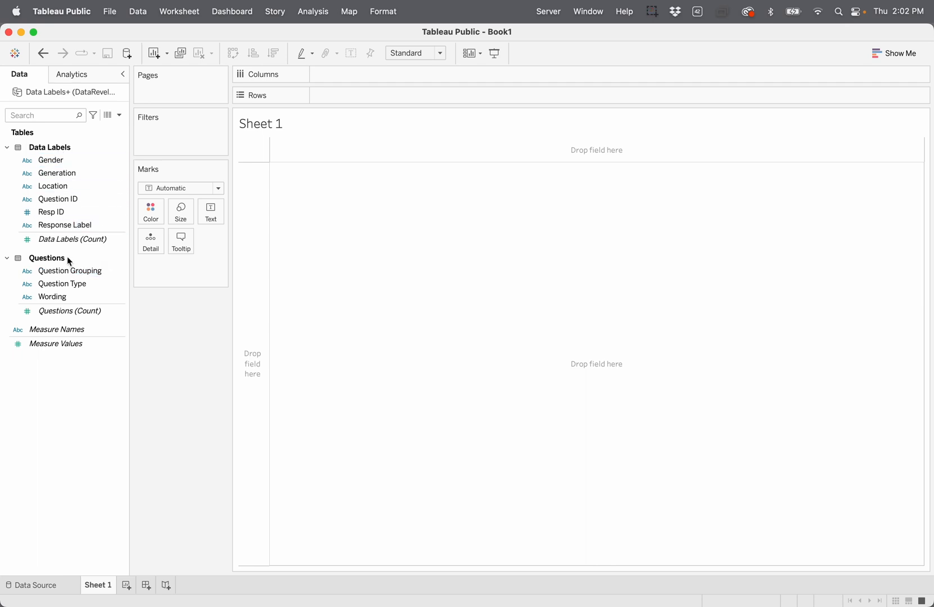
pyautogui.click(67, 161)
pyautogui.click(119, 115)
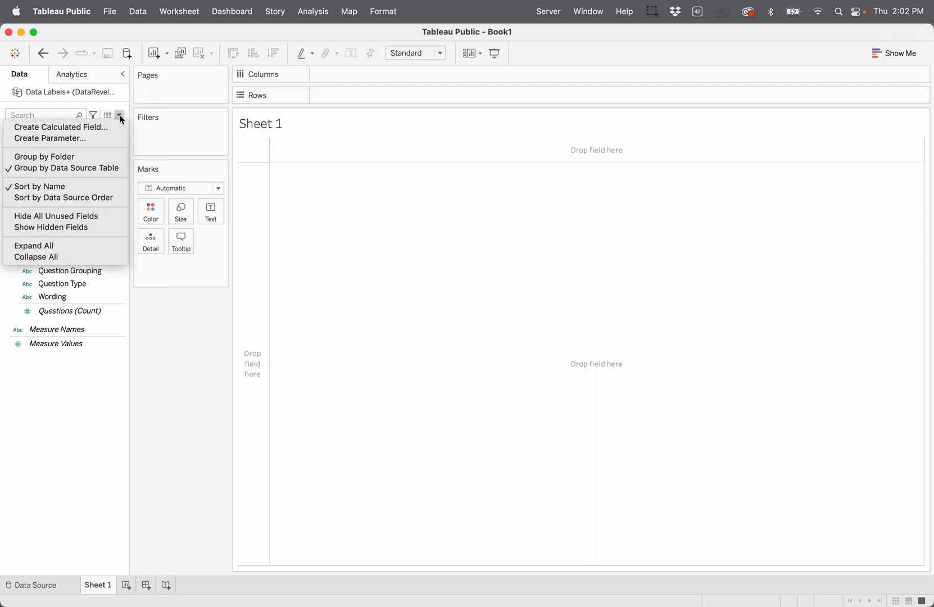
pyautogui.click(81, 157)
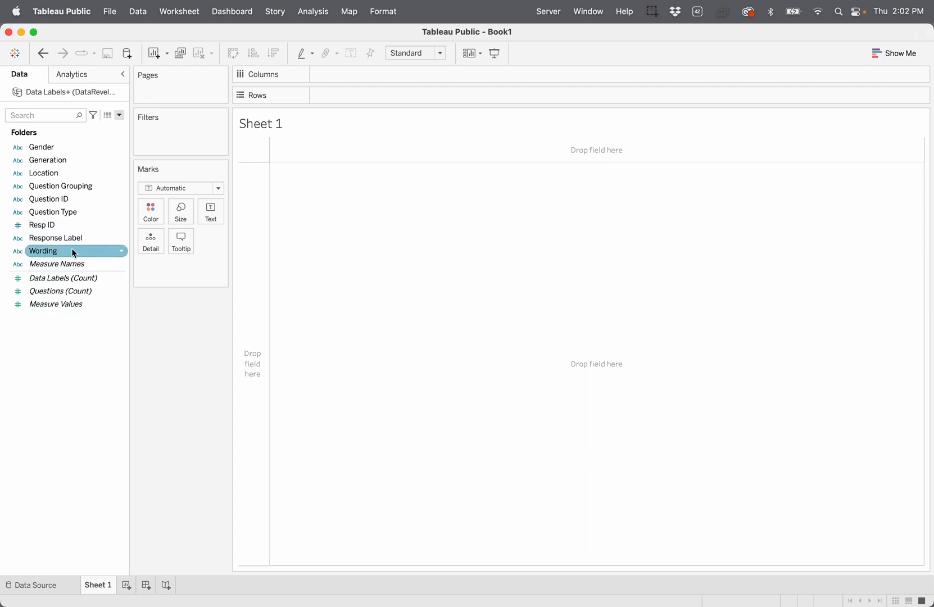
# Build a bar chart with Wording on rows and the distinct count of Resp ID on columns
pyautogui.moveTo(69, 249); pyautogui.dragTo(366, 94)
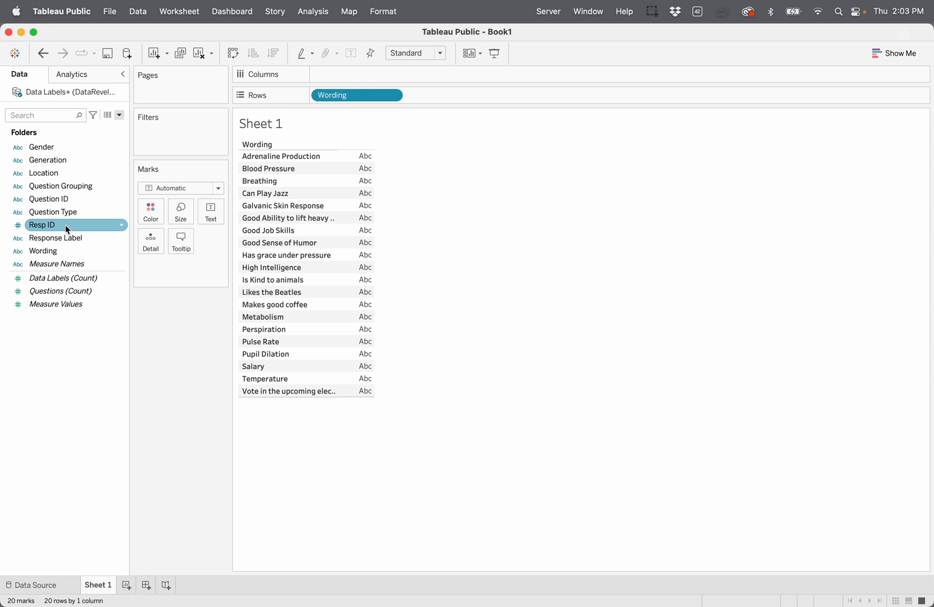
pyautogui.moveTo(65, 225); pyautogui.dragTo(322, 78)
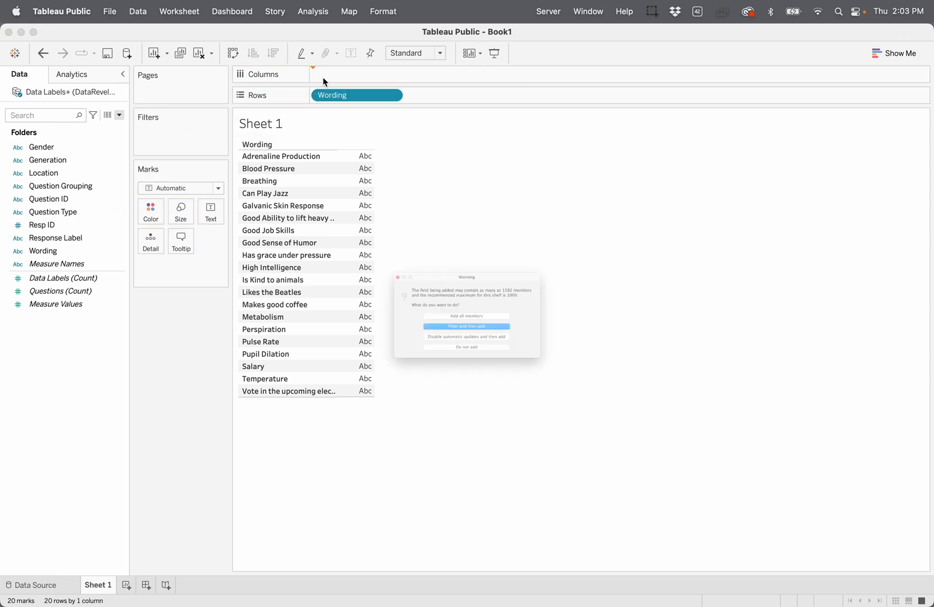
pyautogui.click(459, 316)
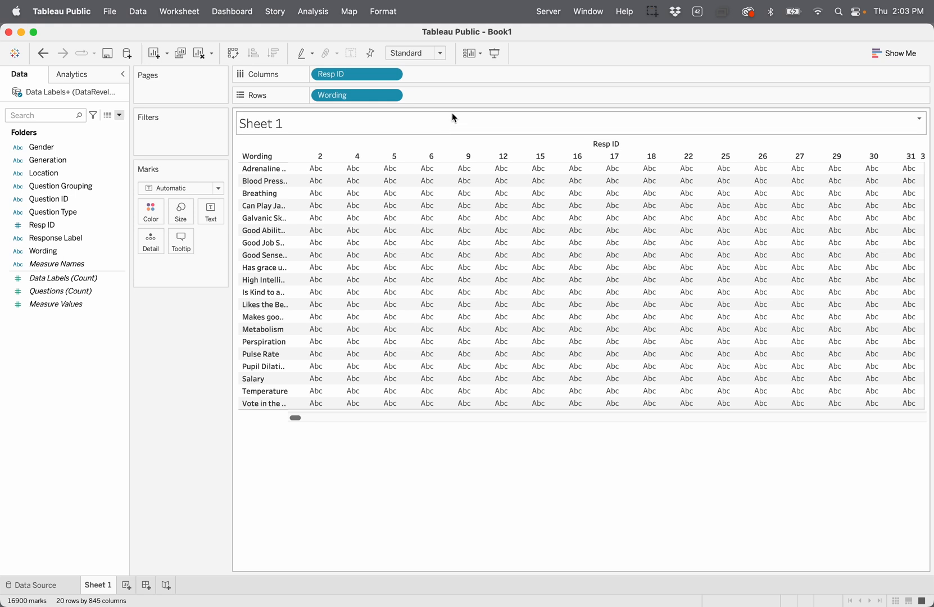
pyautogui.click(392, 76)
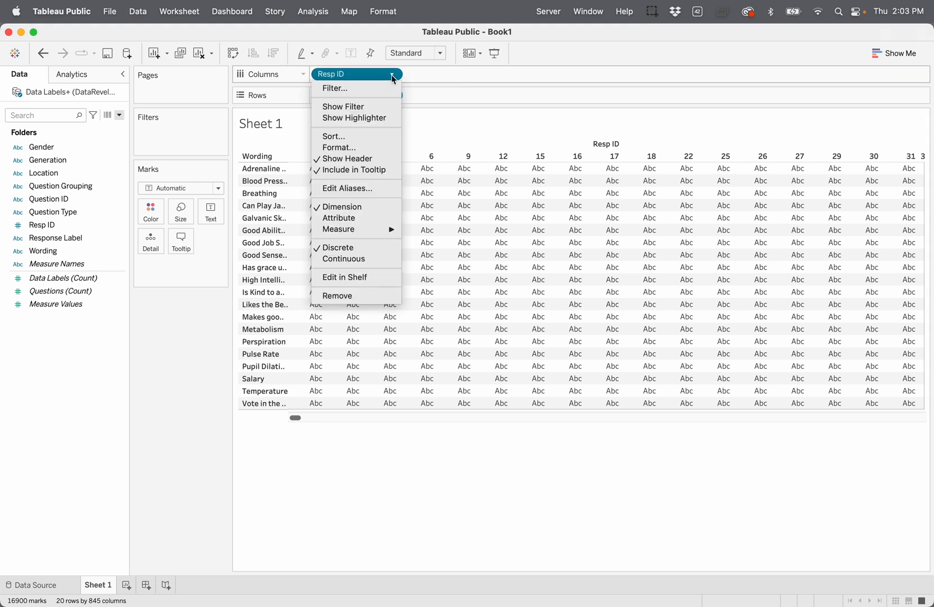
pyautogui.moveTo(368, 233)
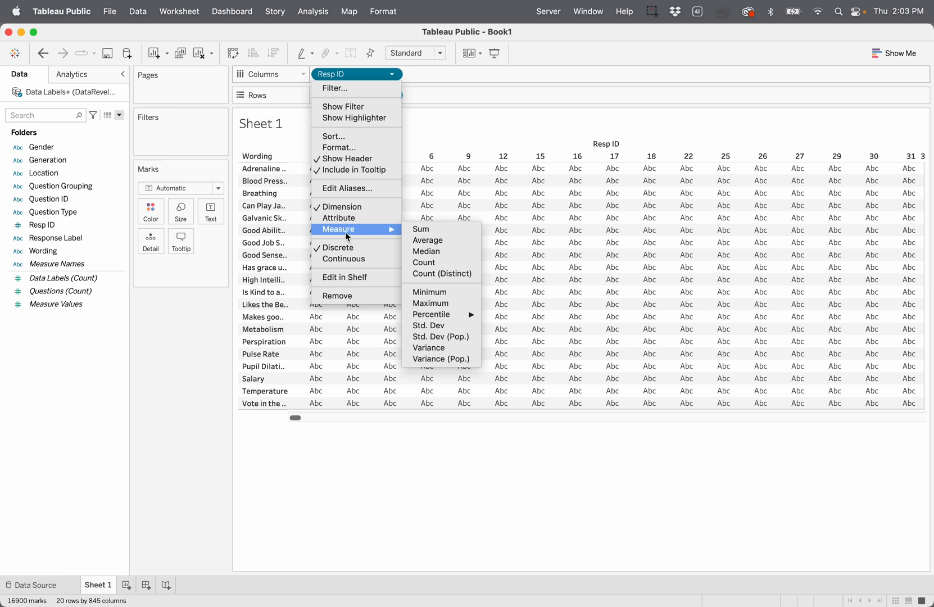
pyautogui.click(424, 274)
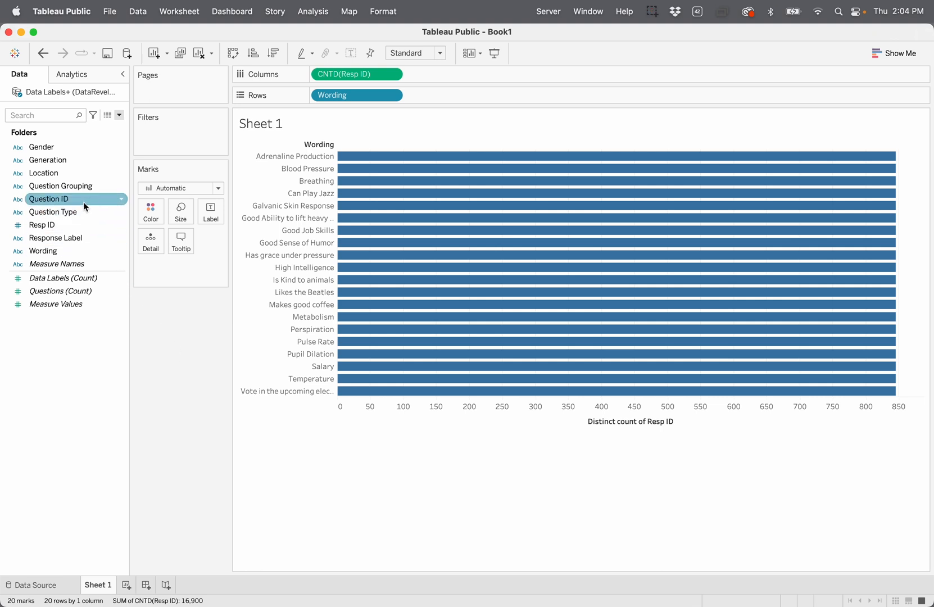
# Filter the sheet by Question Type to keep only the Likert questions
pyautogui.moveTo(70, 217); pyautogui.dragTo(193, 138)
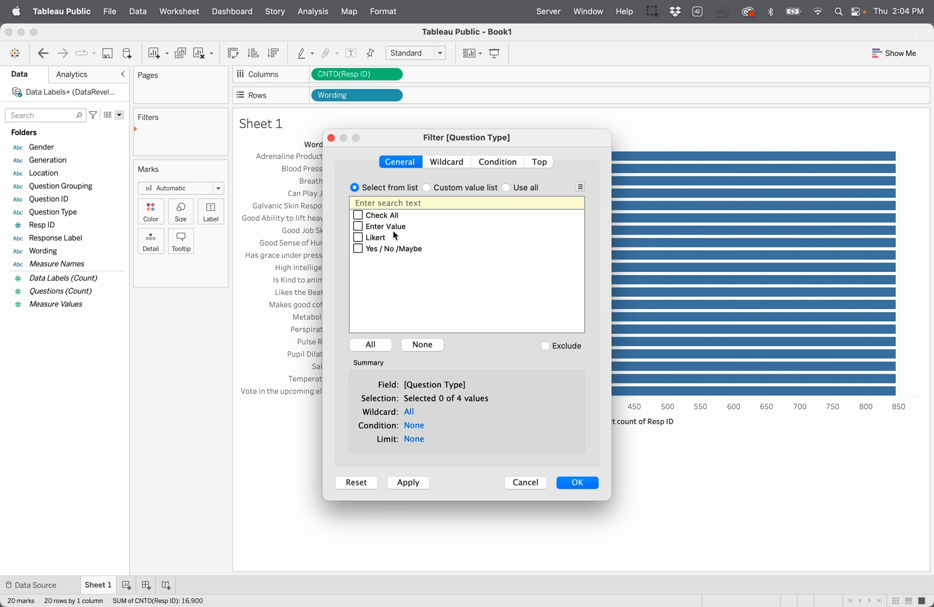
pyautogui.click(358, 239)
pyautogui.click(577, 482)
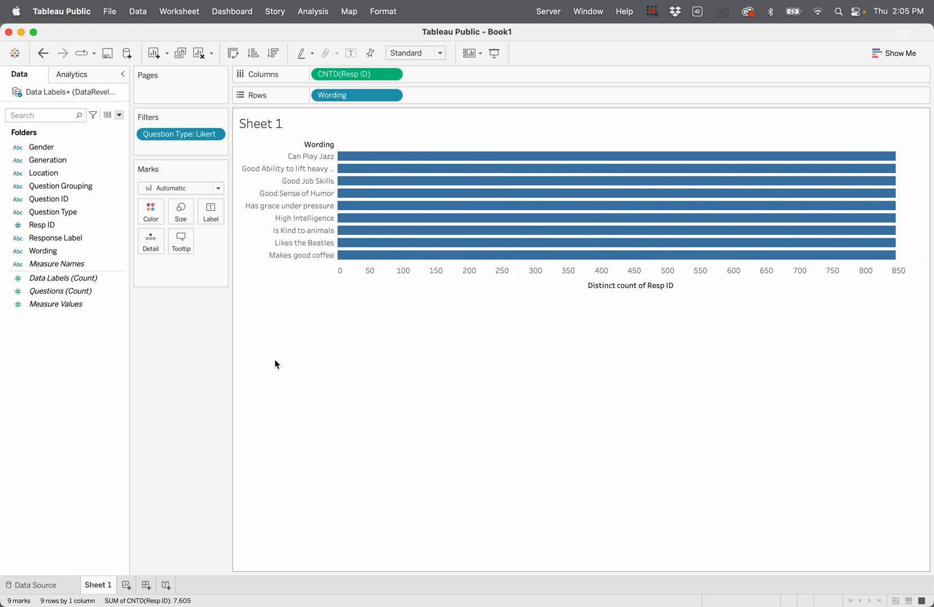
# Break each question's bar down by response by adding Response Label to rows after Wording
pyautogui.click(82, 226)
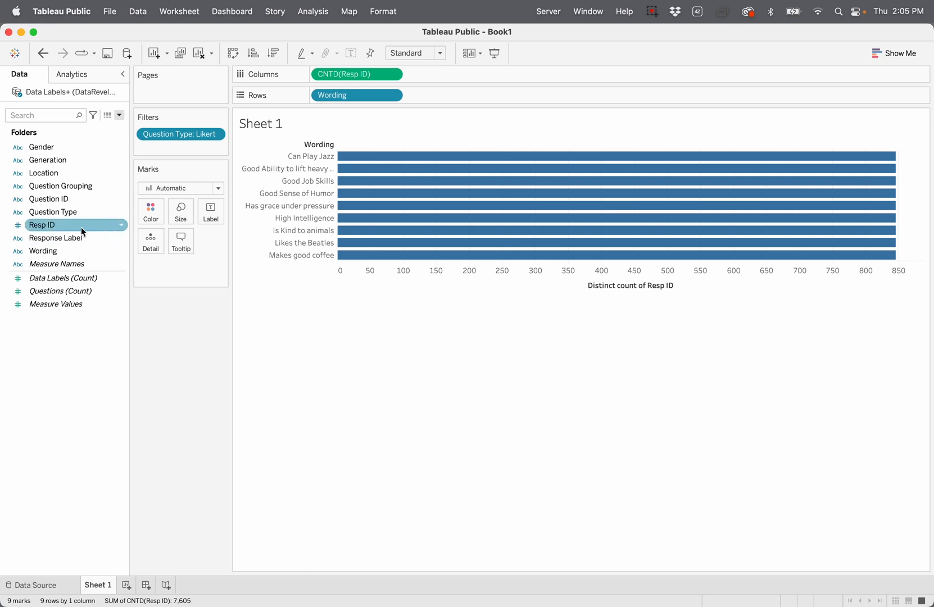
pyautogui.click(74, 240)
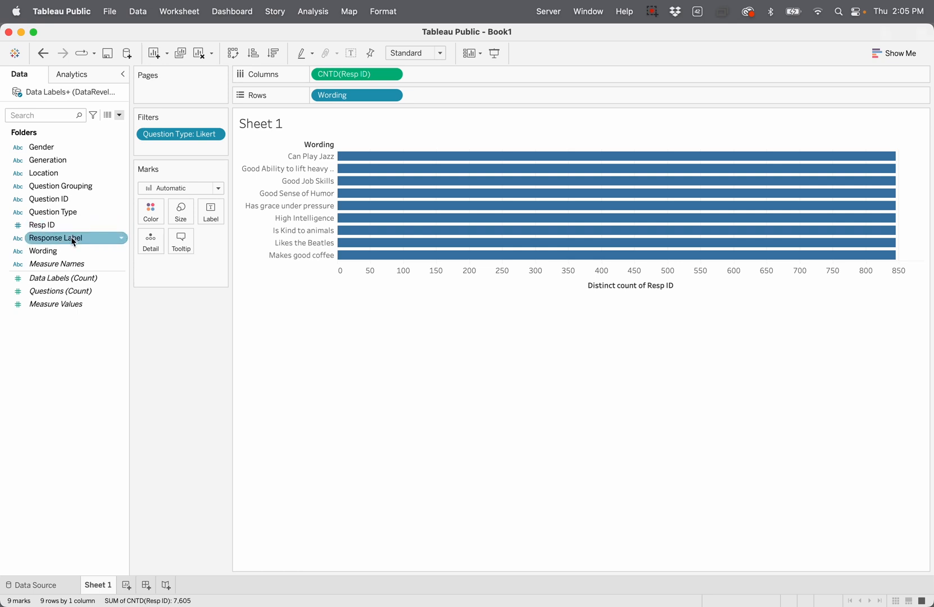
pyautogui.moveTo(74, 241); pyautogui.dragTo(456, 97)
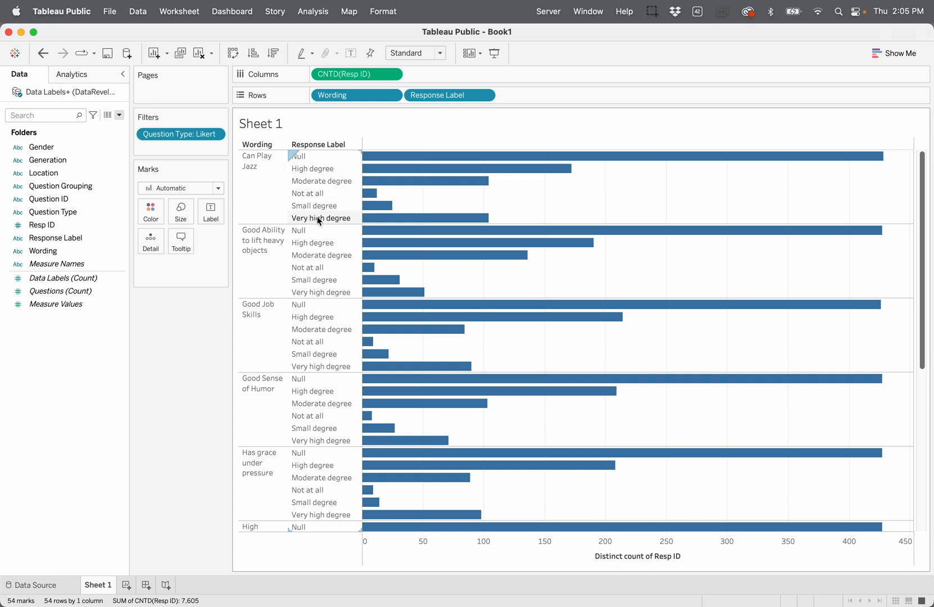
# Reorder the response labels below Null as Very high degree, High degree, Moderate degree, Small degree, Not at all
pyautogui.moveTo(319, 220); pyautogui.dragTo(316, 184)
pyautogui.moveTo(315, 174); pyautogui.dragTo(315, 166)
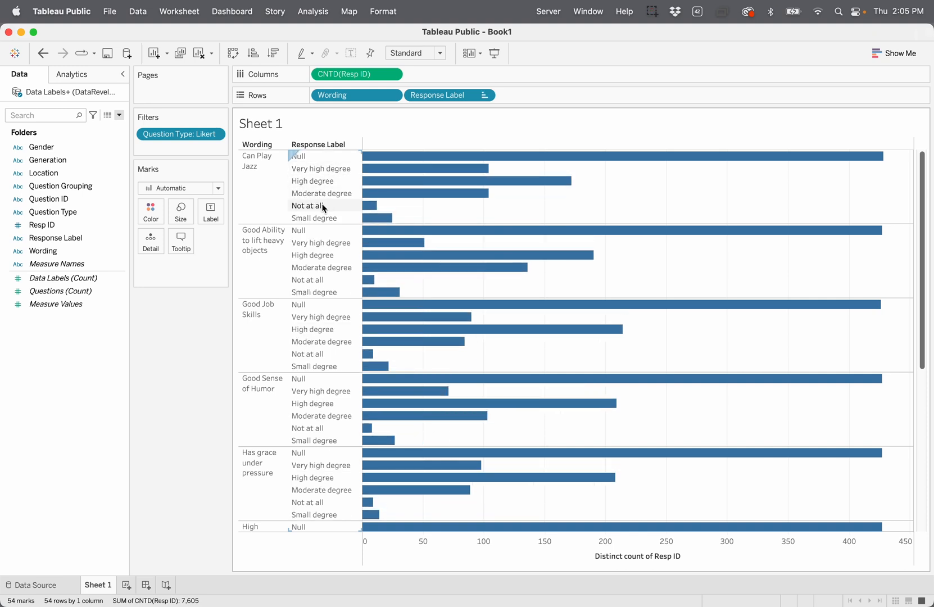
pyautogui.moveTo(317, 206); pyautogui.dragTo(325, 225)
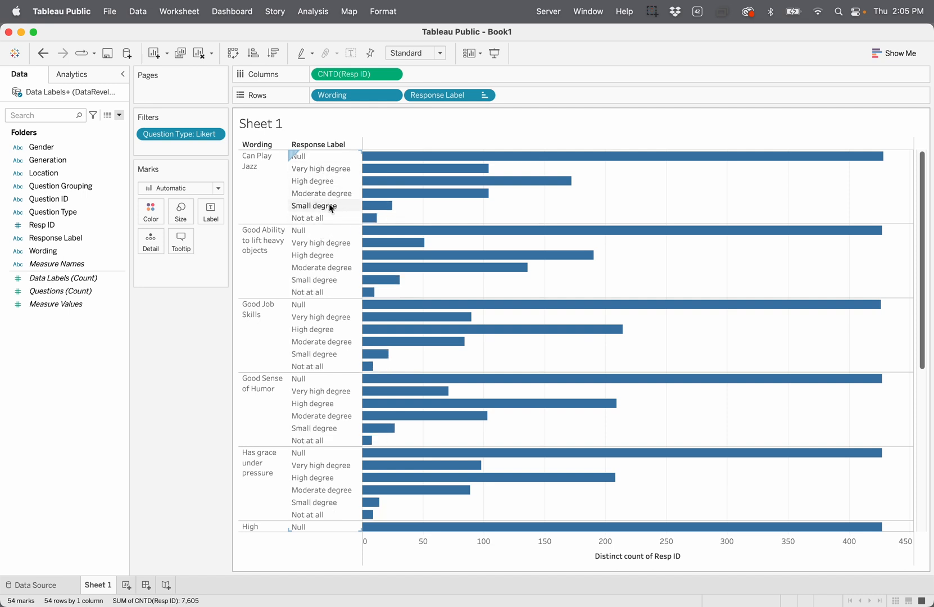
# Color the bars by Response Label
pyautogui.moveTo(426, 168)
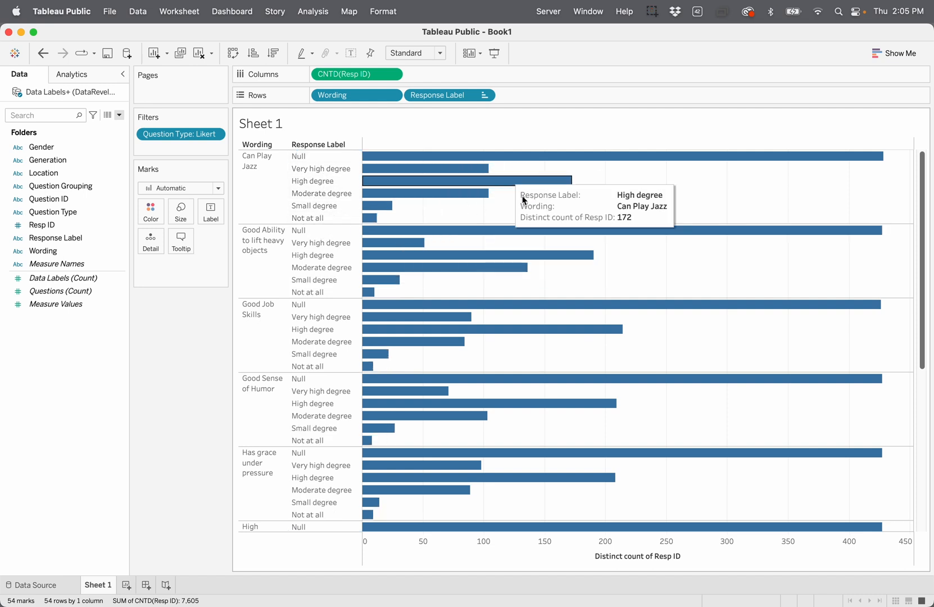
pyautogui.moveTo(420, 261)
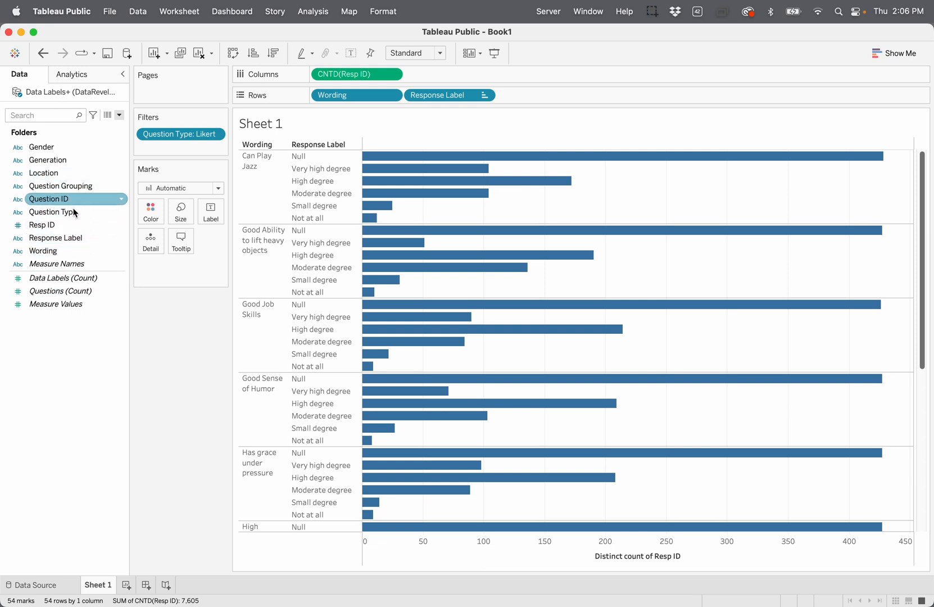
pyautogui.moveTo(63, 237); pyautogui.dragTo(151, 213)
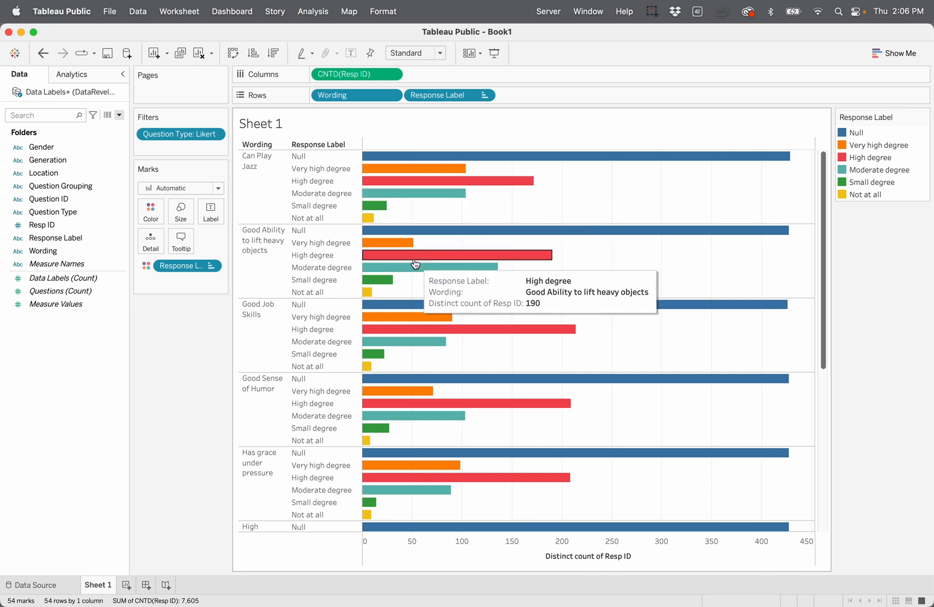
# Exclude the Null responses from the chart
pyautogui.moveTo(392, 242)
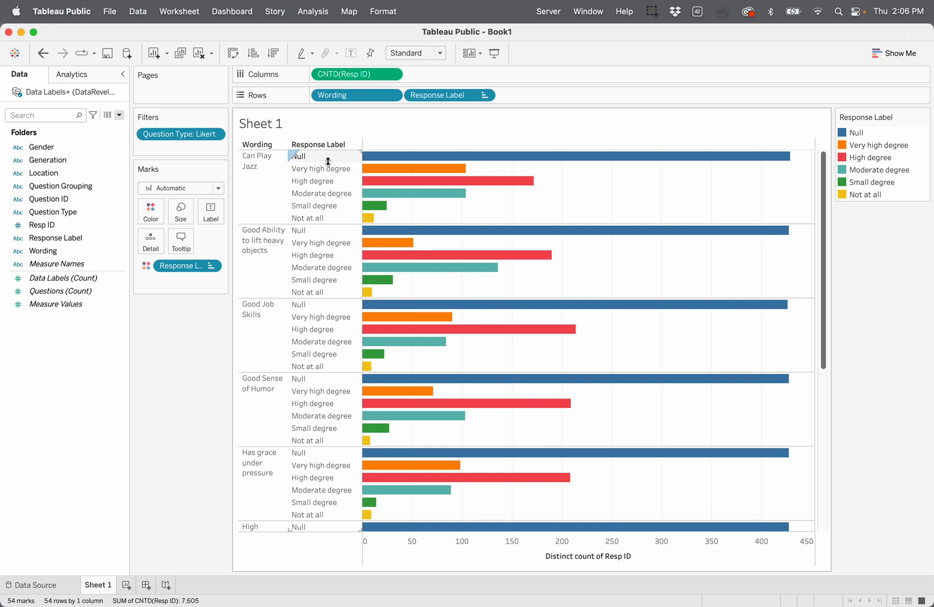
pyautogui.moveTo(486, 234)
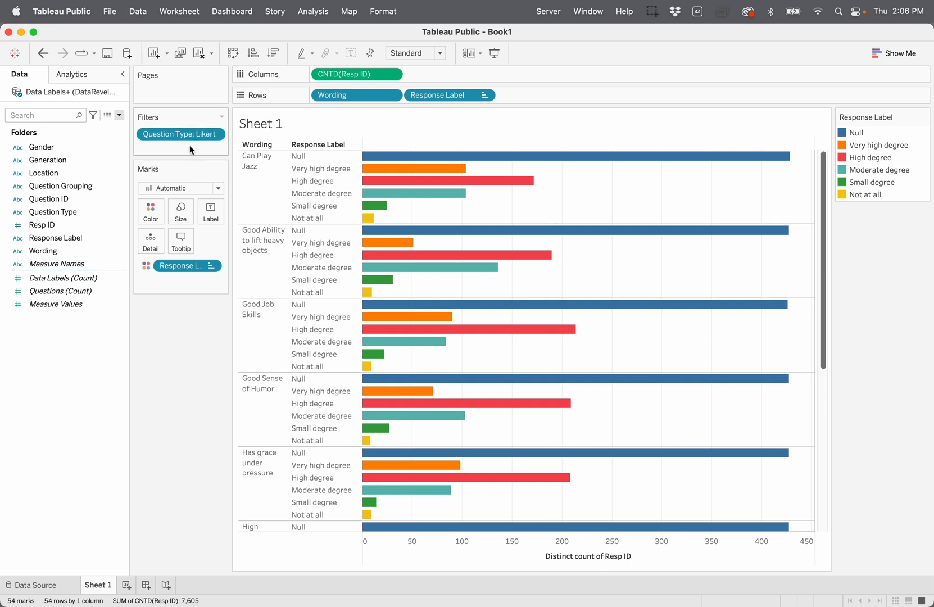
pyautogui.click(324, 156)
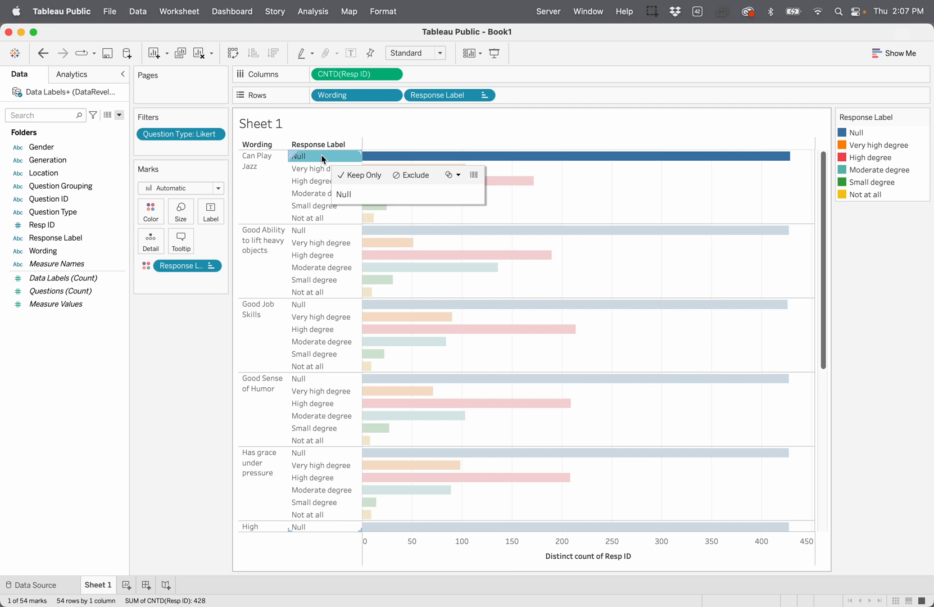
pyautogui.click(425, 178)
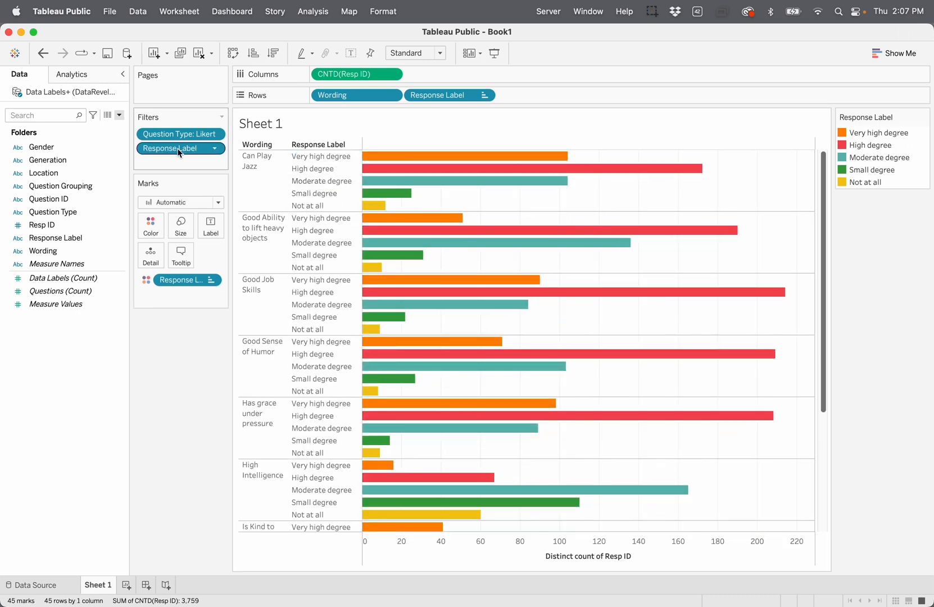
# Review the Response Label filter to see which value is excluded, leaving its settings as they are
pyautogui.click(215, 149)
pyautogui.click(215, 163)
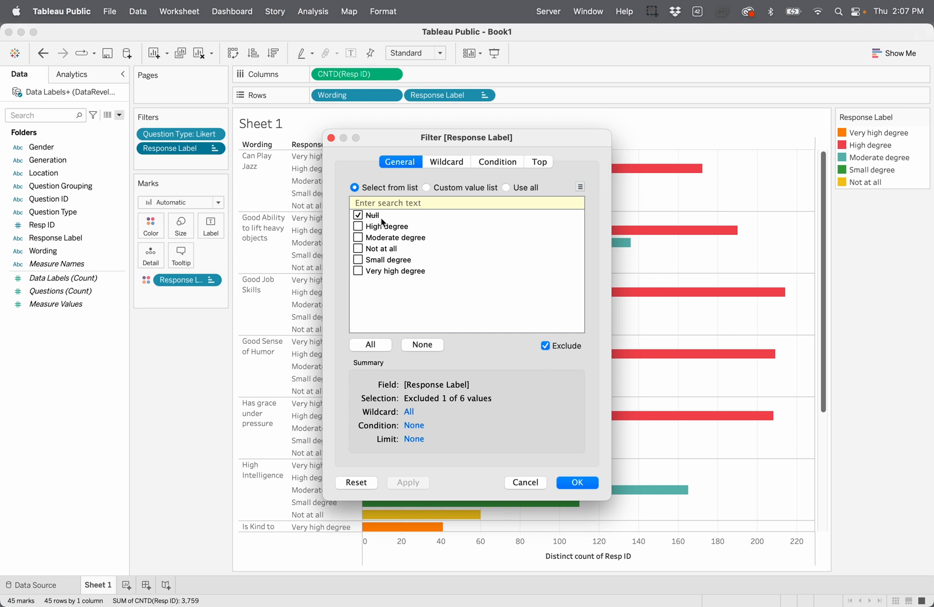
pyautogui.click(558, 484)
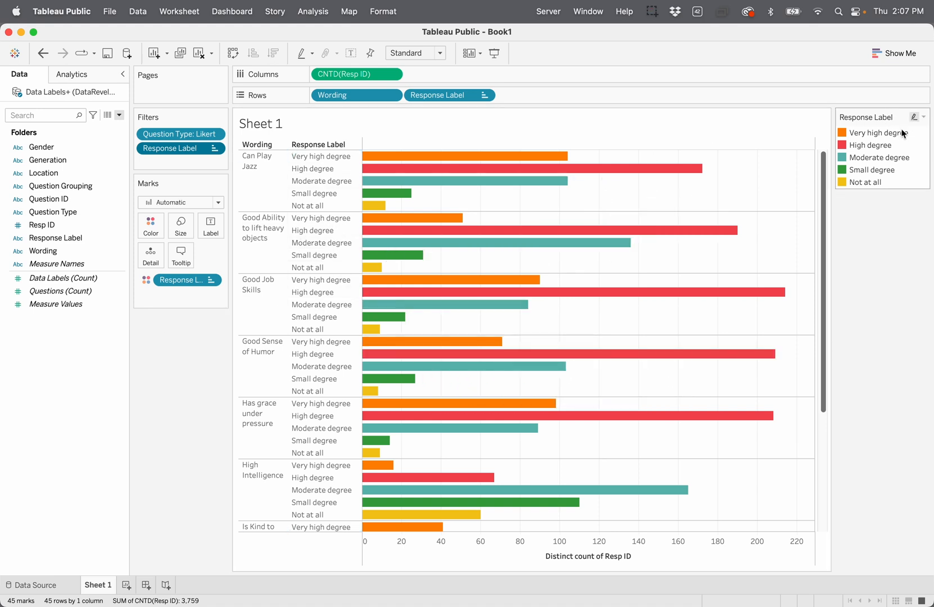
# Undo the Null exclusion and exclude Null again from the Response Label color legend
pyautogui.hotkey('ctrl', 'z')
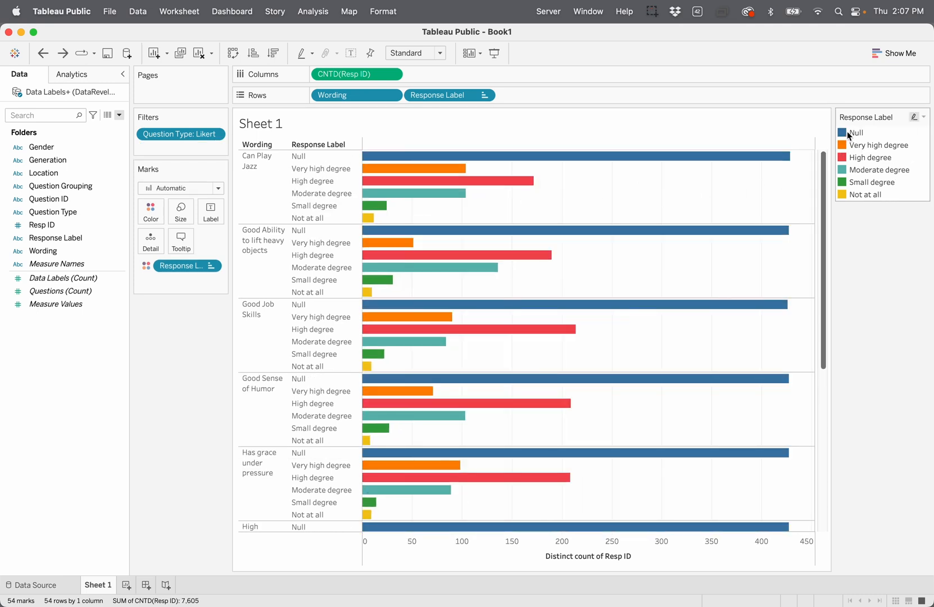
pyautogui.click(856, 133)
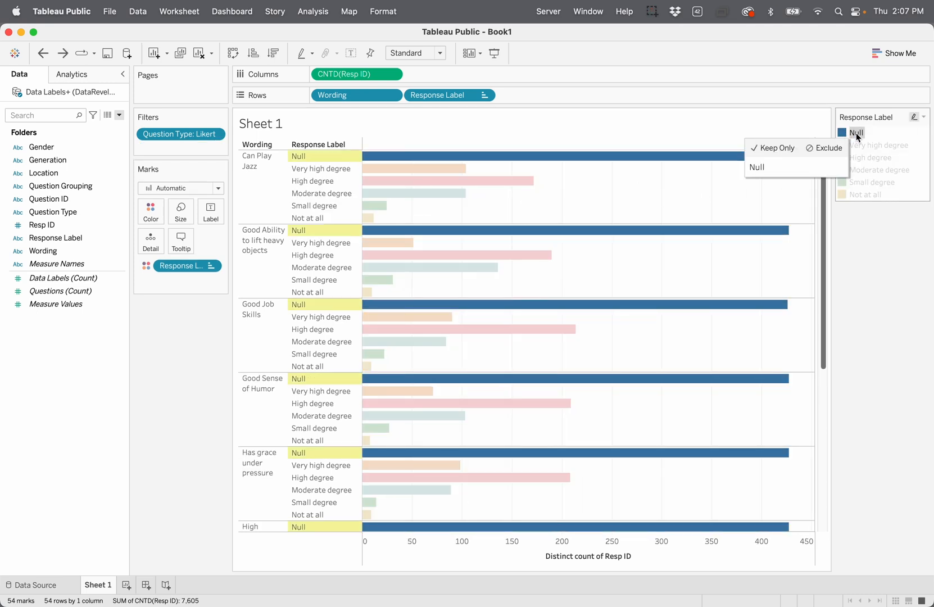
pyautogui.click(824, 148)
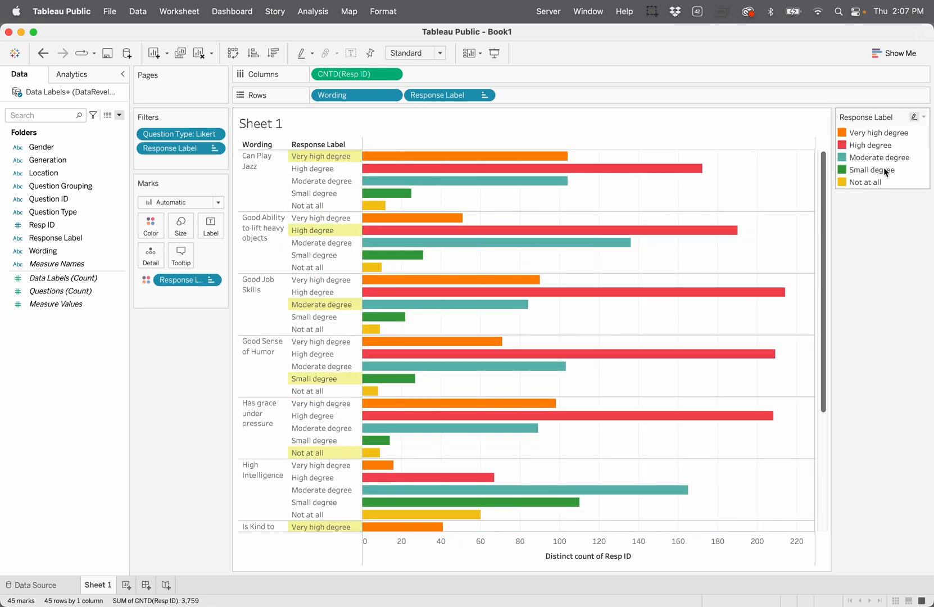
pyautogui.click(865, 211)
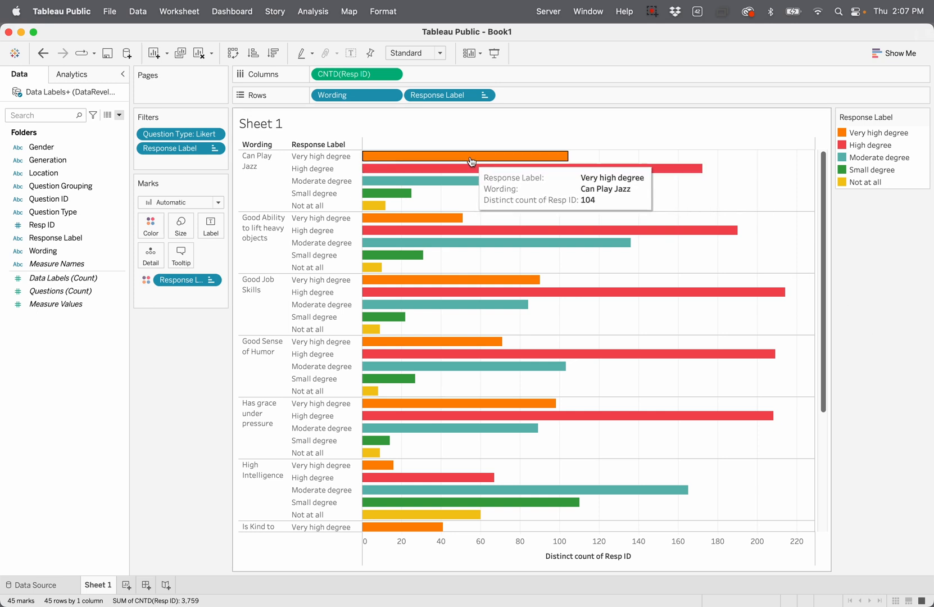
pyautogui.moveTo(483, 173)
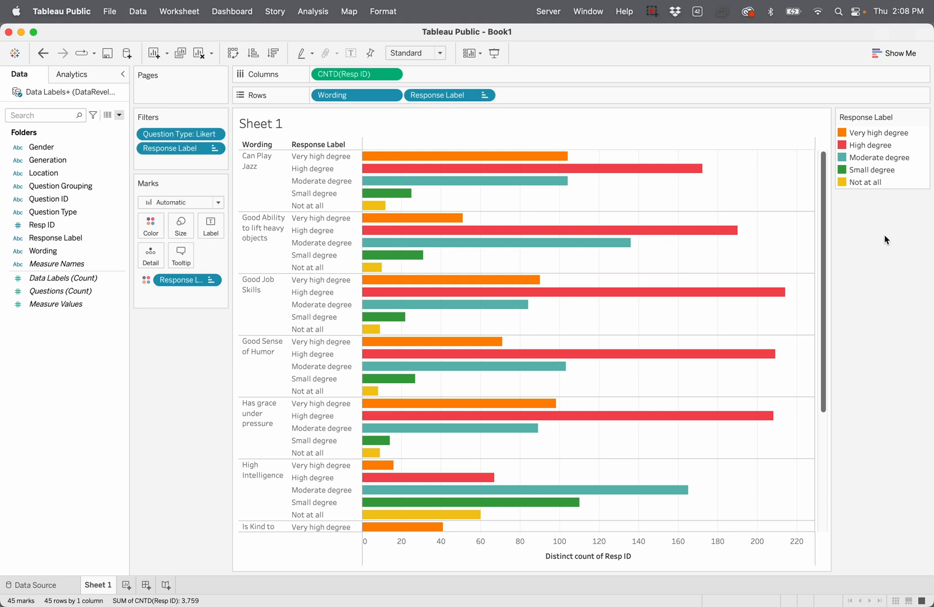
pyautogui.click(148, 230)
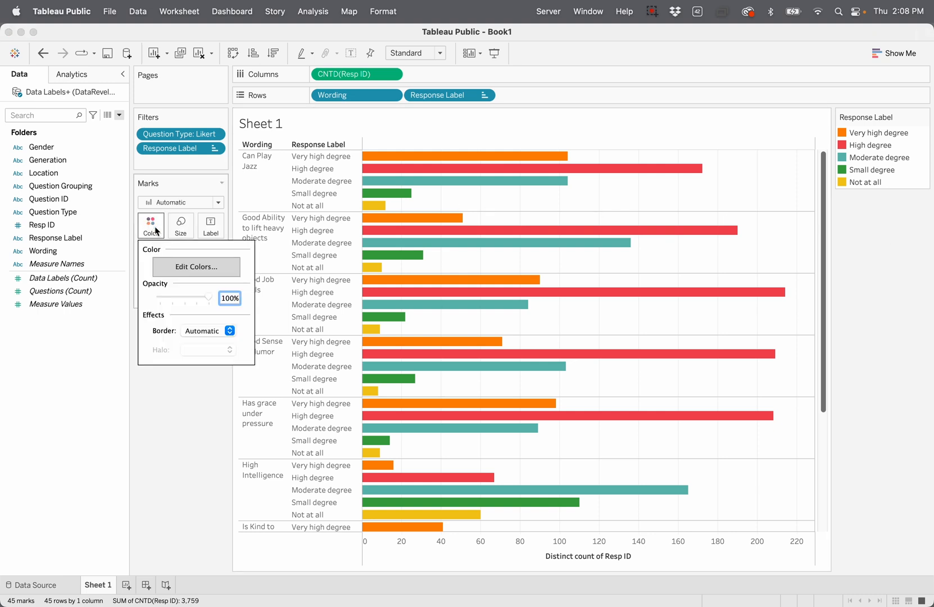
pyautogui.click(171, 413)
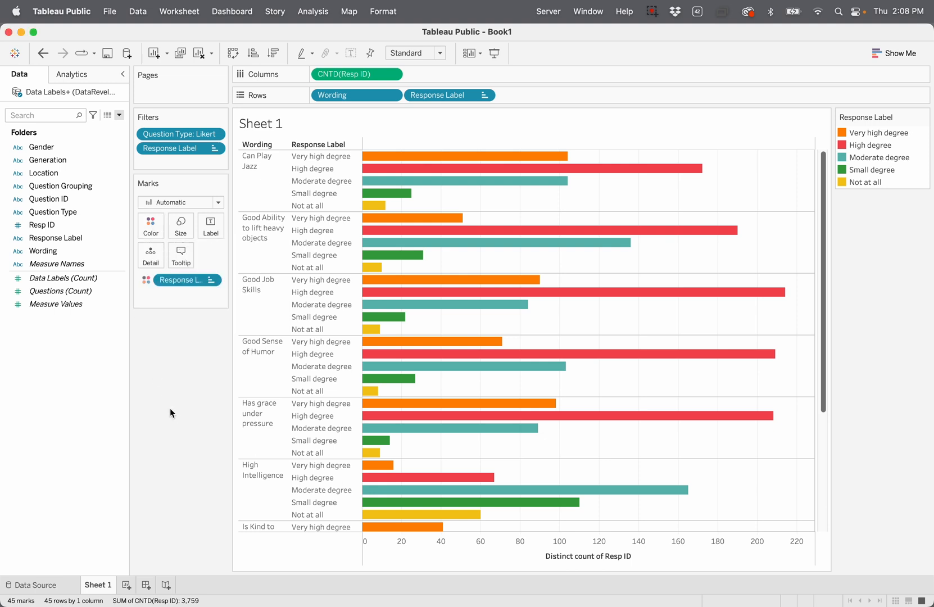
# Open the Response Label color editor from the legend and choose the Orange-Gold palette
pyautogui.moveTo(885, 118)
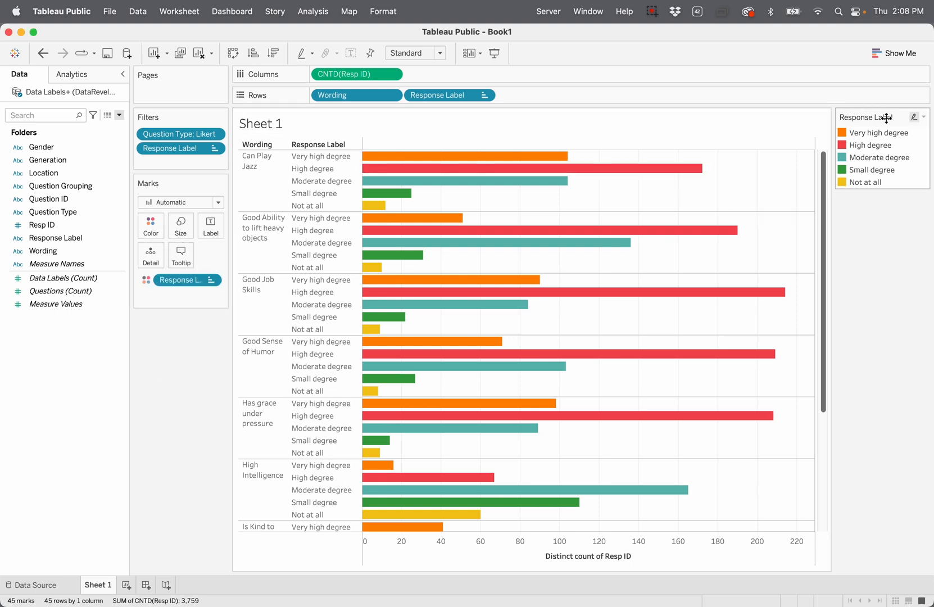
pyautogui.click(923, 118)
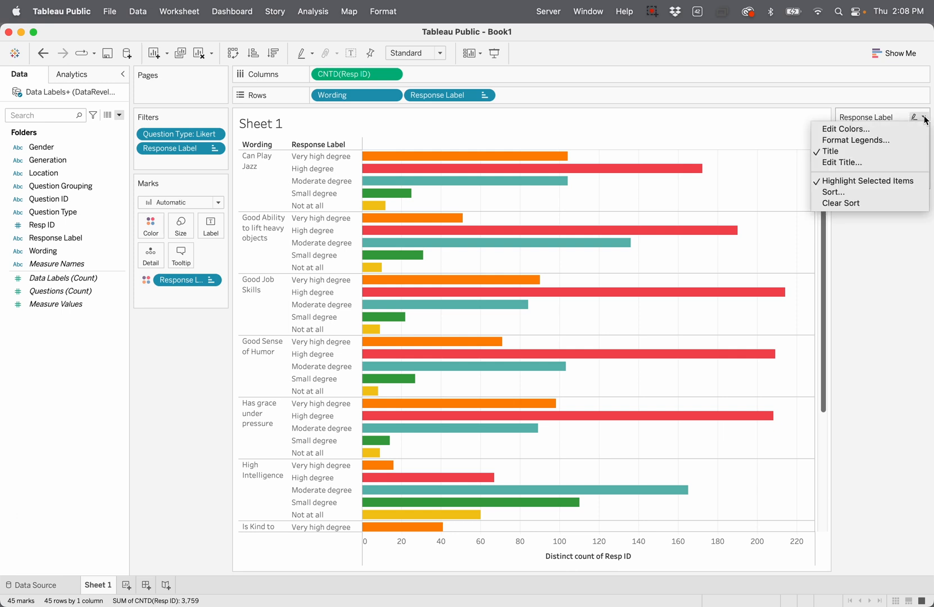
pyautogui.click(846, 130)
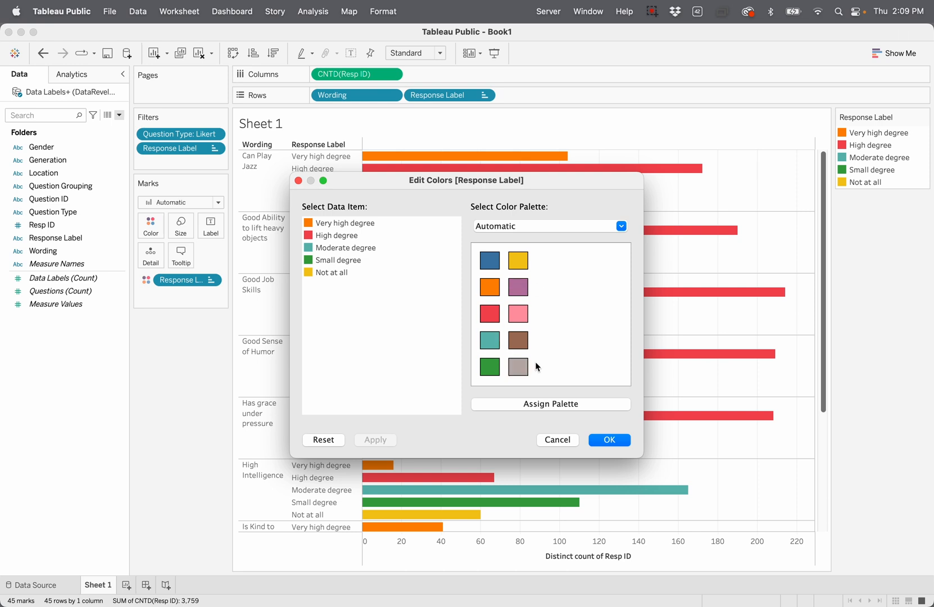
pyautogui.click(620, 226)
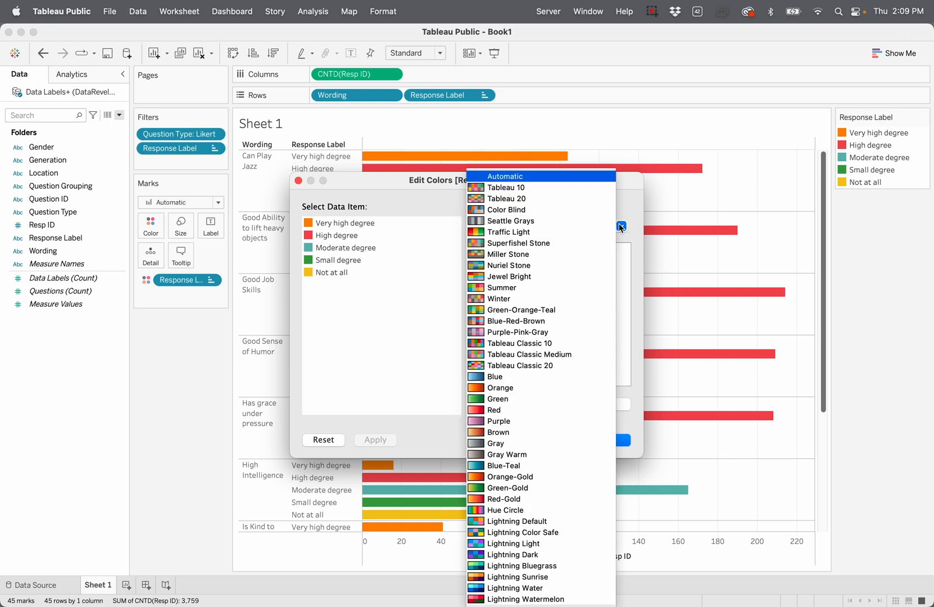
pyautogui.click(623, 207)
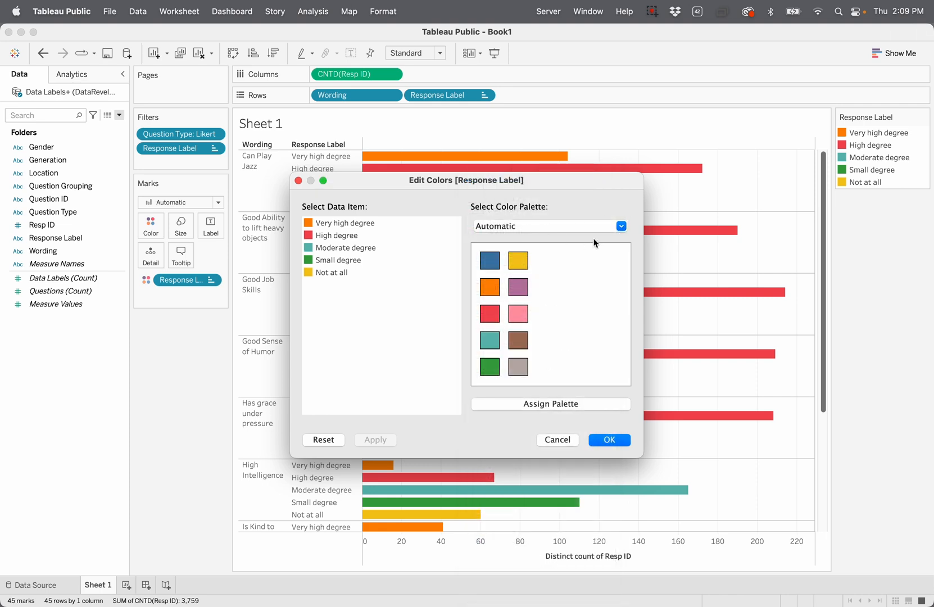
pyautogui.click(621, 226)
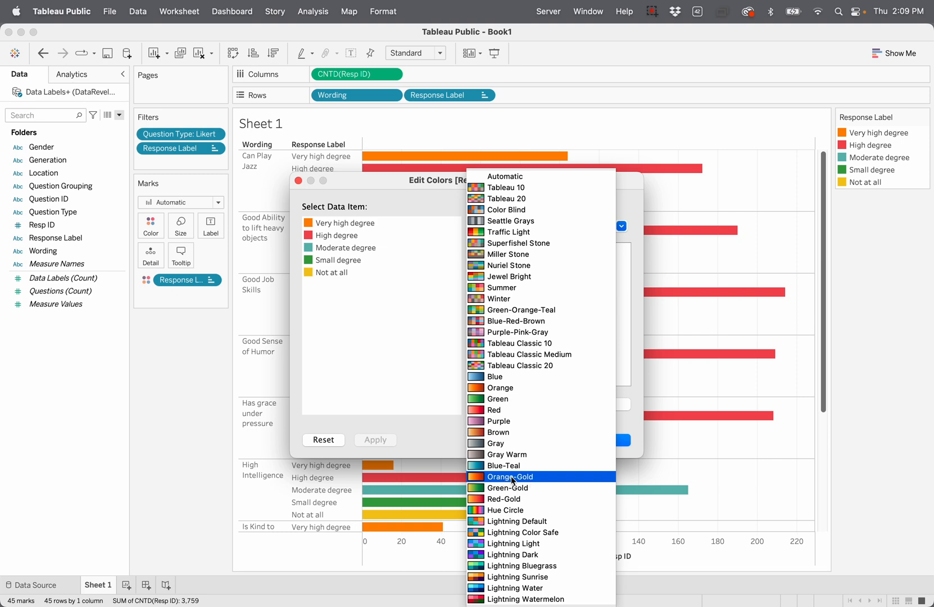
pyautogui.click(535, 478)
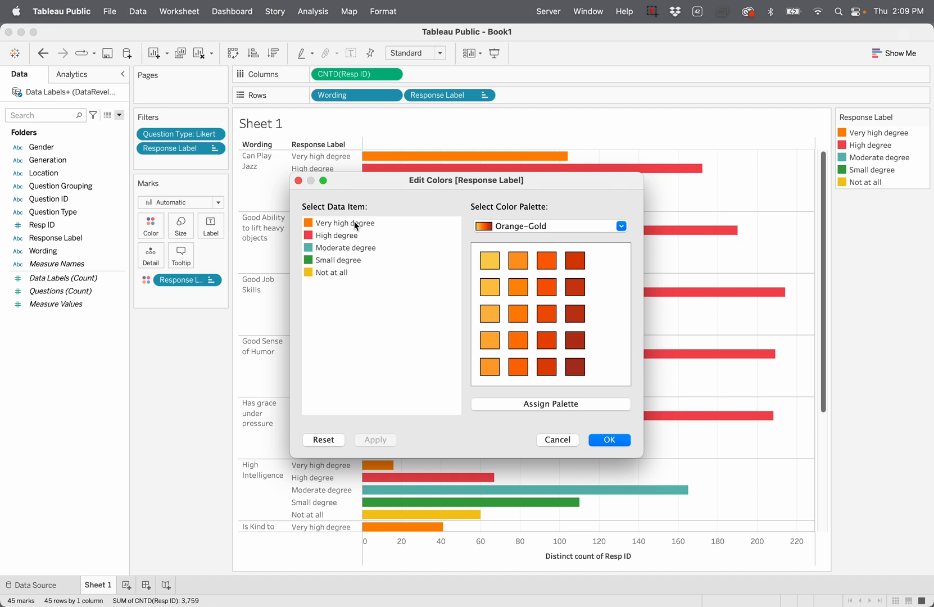
# Try individual Orange-Gold shades: darkest red for Very high degree, red-orange for High degree and orange for Moderate degree
pyautogui.click(310, 224)
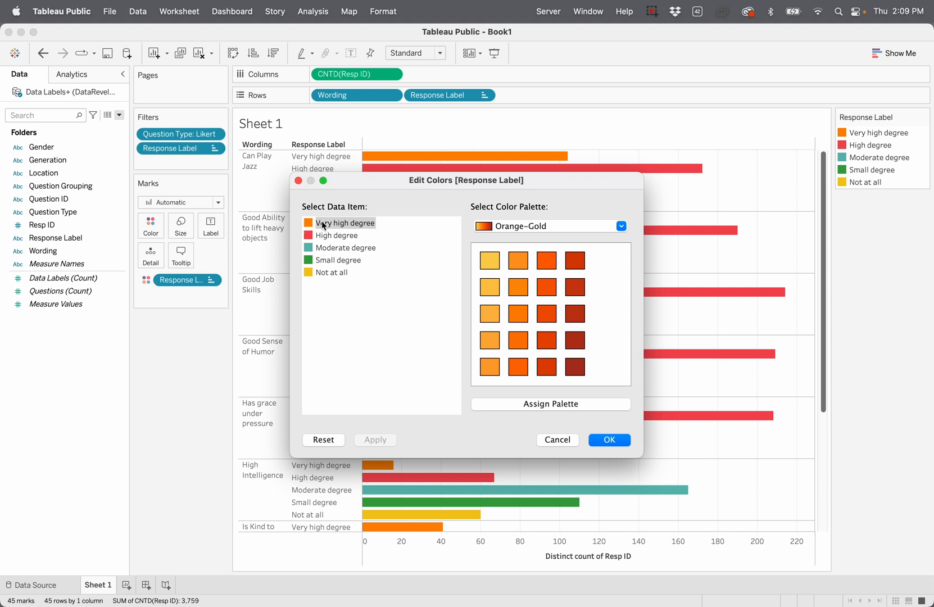
pyautogui.click(575, 368)
pyautogui.click(310, 236)
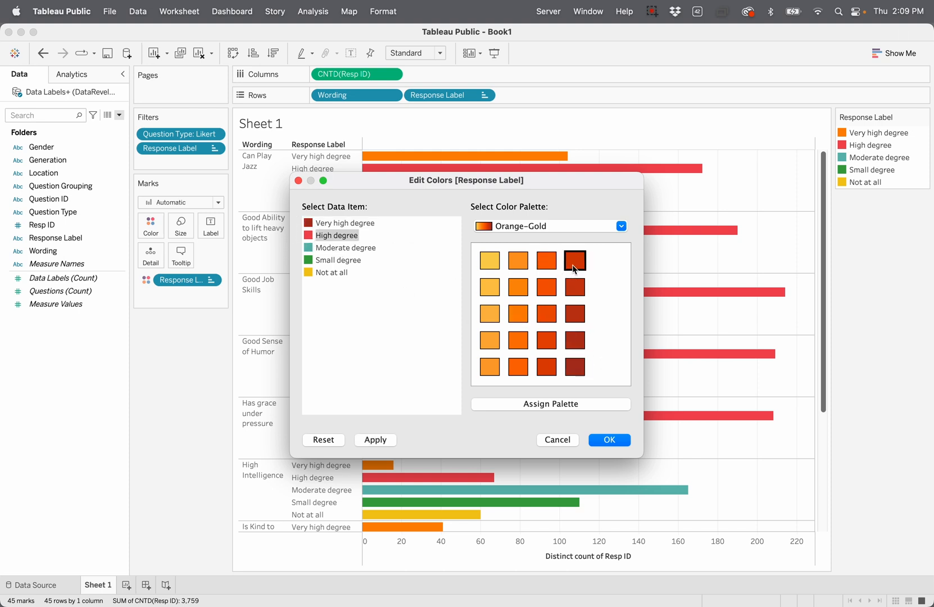
pyautogui.click(570, 265)
pyautogui.click(312, 248)
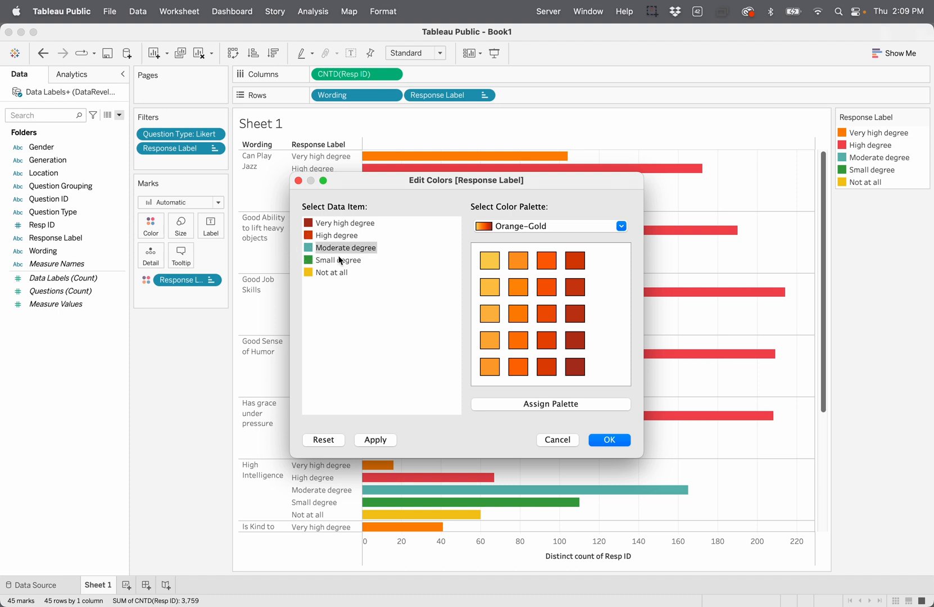
pyautogui.click(518, 313)
pyautogui.click(312, 263)
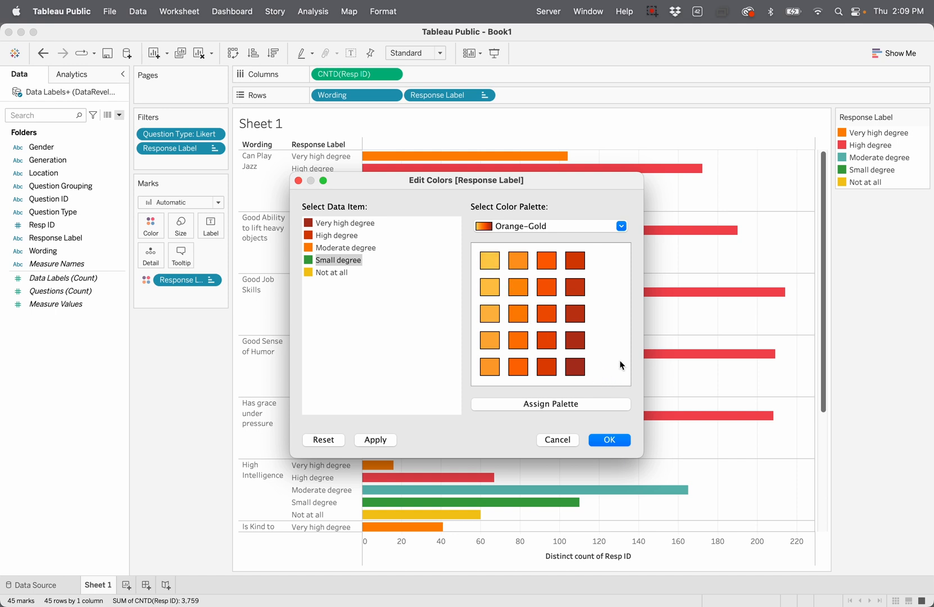
# Try assigning the whole Orange-Gold palette to the response labels, and discard the color changes
pyautogui.click(401, 296)
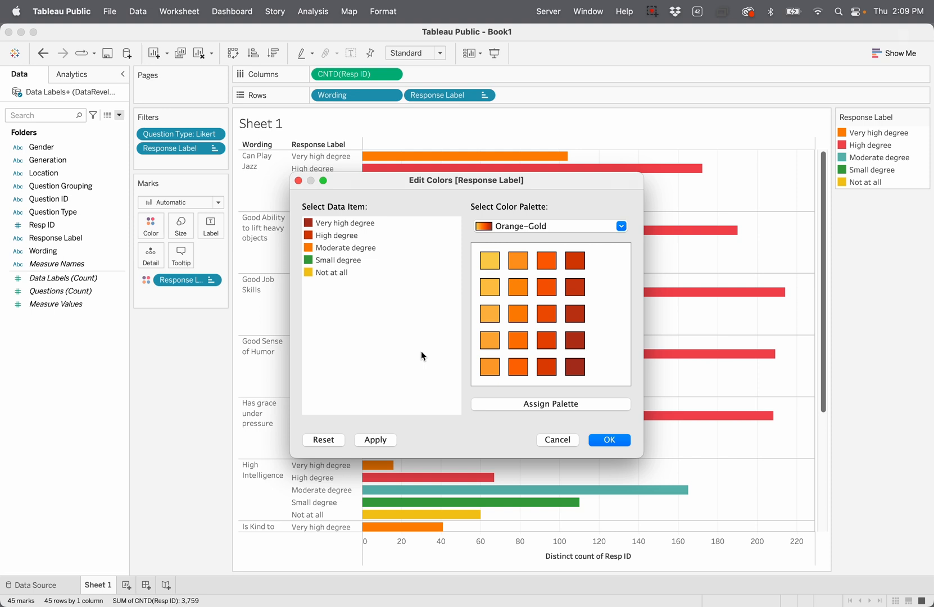
pyautogui.click(548, 407)
pyautogui.click(556, 440)
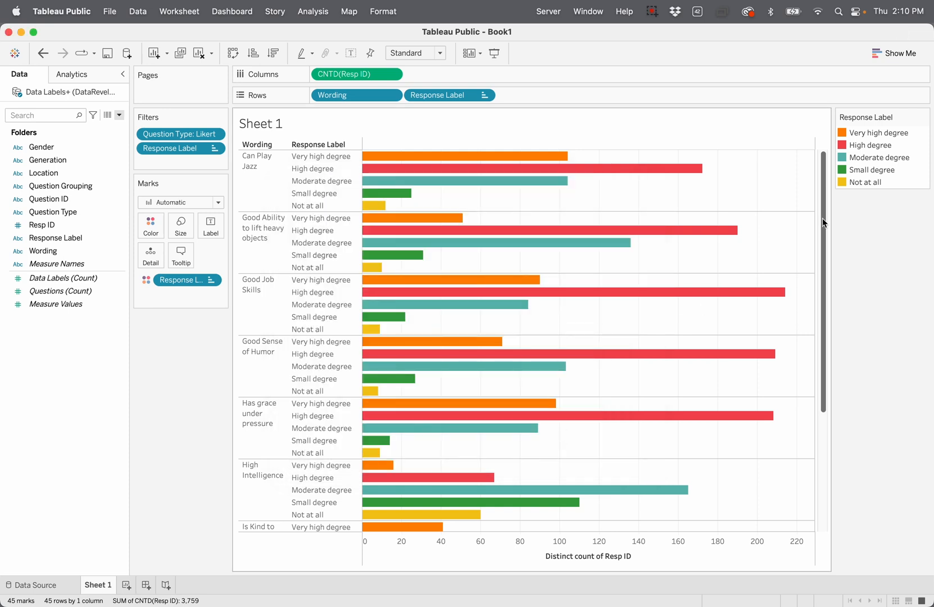
# Reverse the legend order to Not at all, Small degree, Moderate degree, High degree, Very high degree
pyautogui.click(841, 182)
pyautogui.moveTo(840, 181); pyautogui.dragTo(842, 133)
pyautogui.moveTo(842, 180); pyautogui.dragTo(841, 141)
pyautogui.click(841, 182)
pyautogui.moveTo(841, 183)
pyautogui.mouseDown()
pyautogui.moveTo(842, 154)
pyautogui.moveTo(842, 169)
pyautogui.mouseUp()
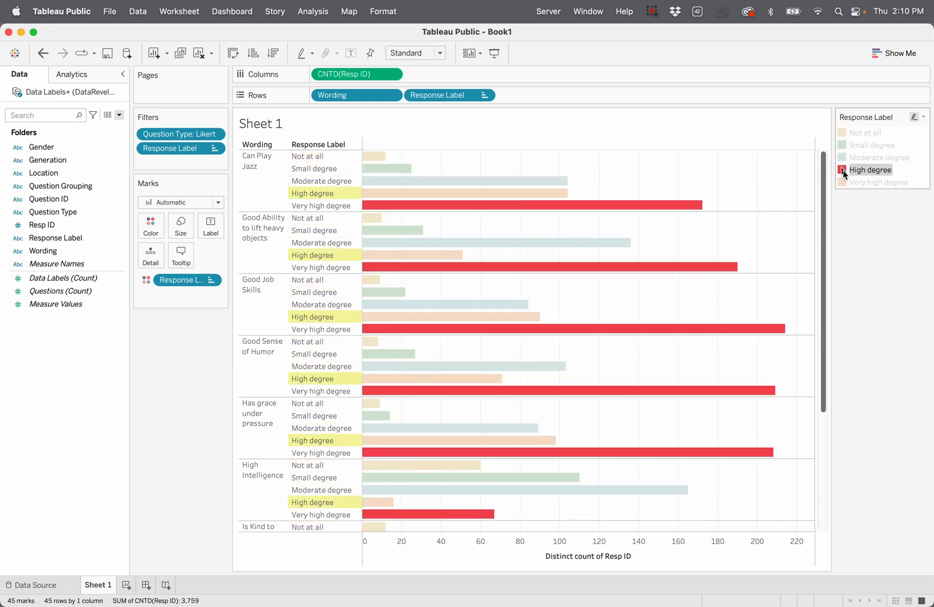
pyautogui.click(850, 219)
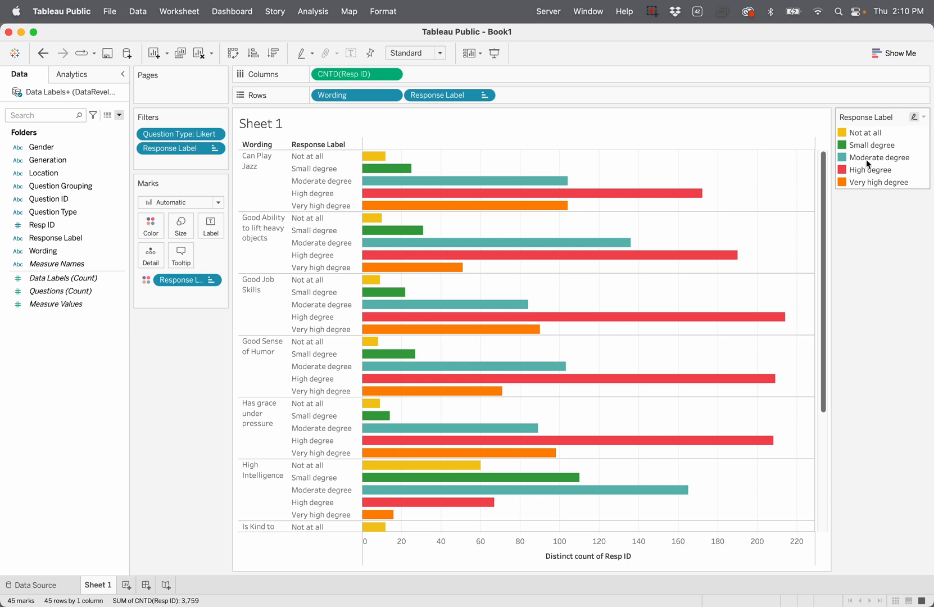
# Assign the Orange-Gold palette to the Response Label colors and apply it to the chart
pyautogui.click(925, 119)
pyautogui.click(887, 126)
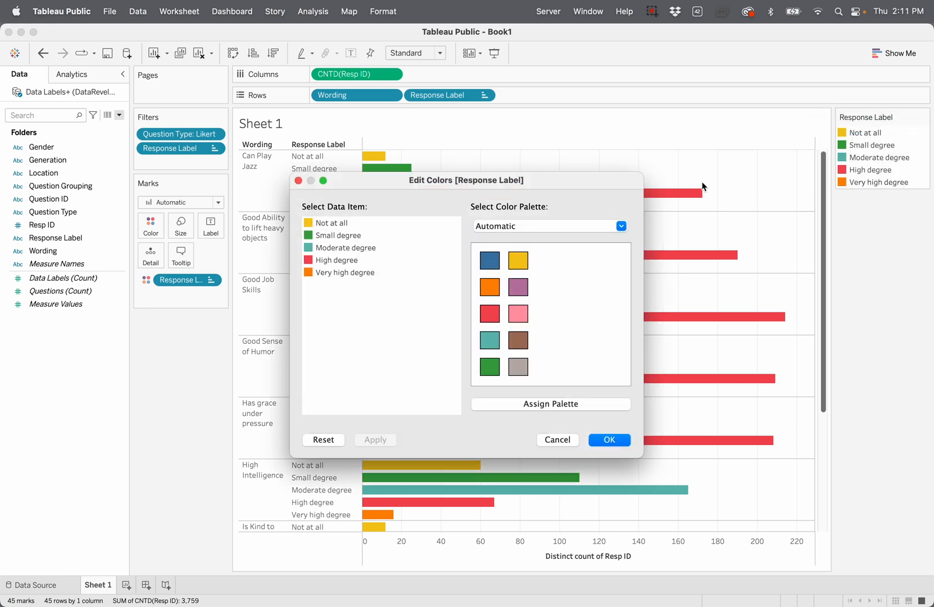
pyautogui.click(619, 227)
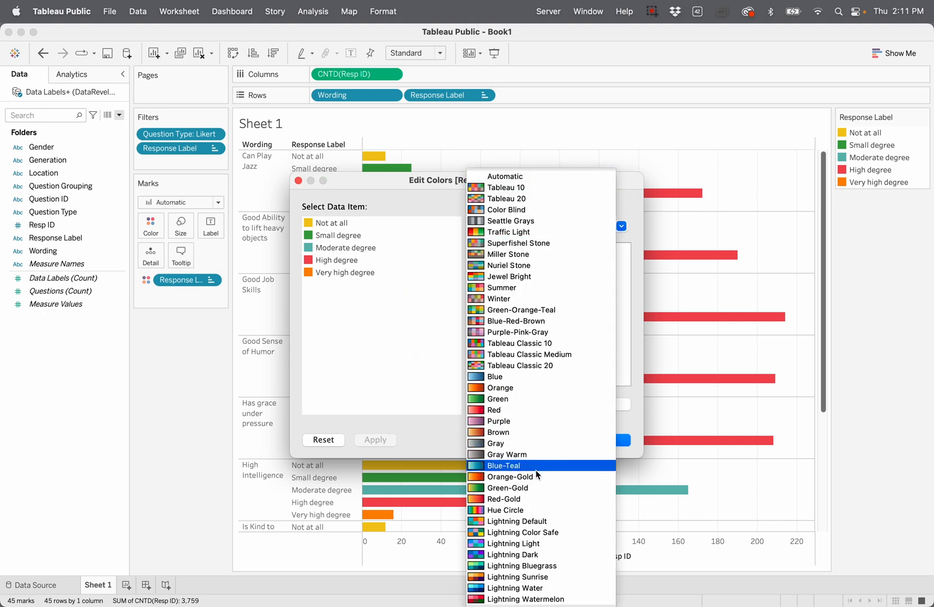
pyautogui.click(510, 476)
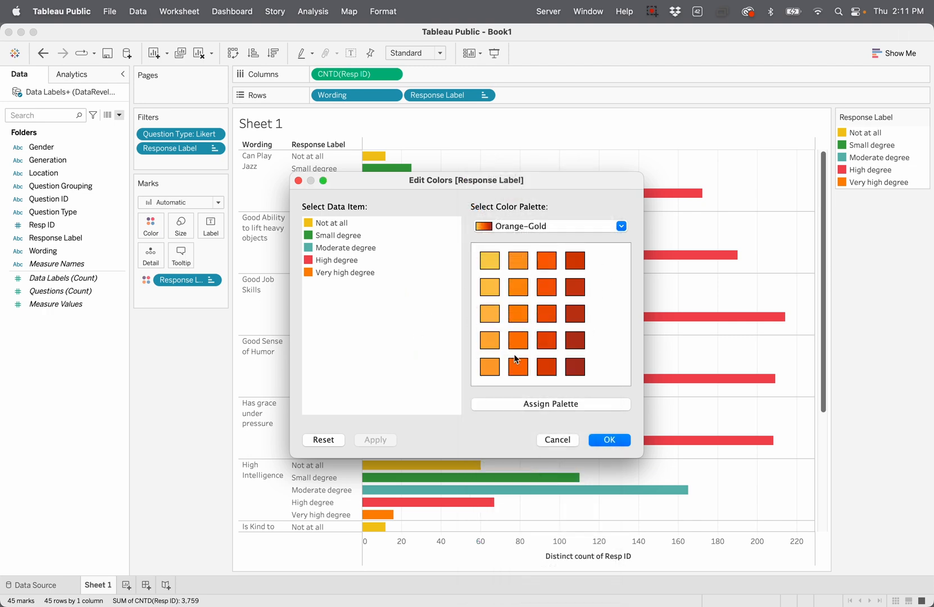
pyautogui.click(543, 404)
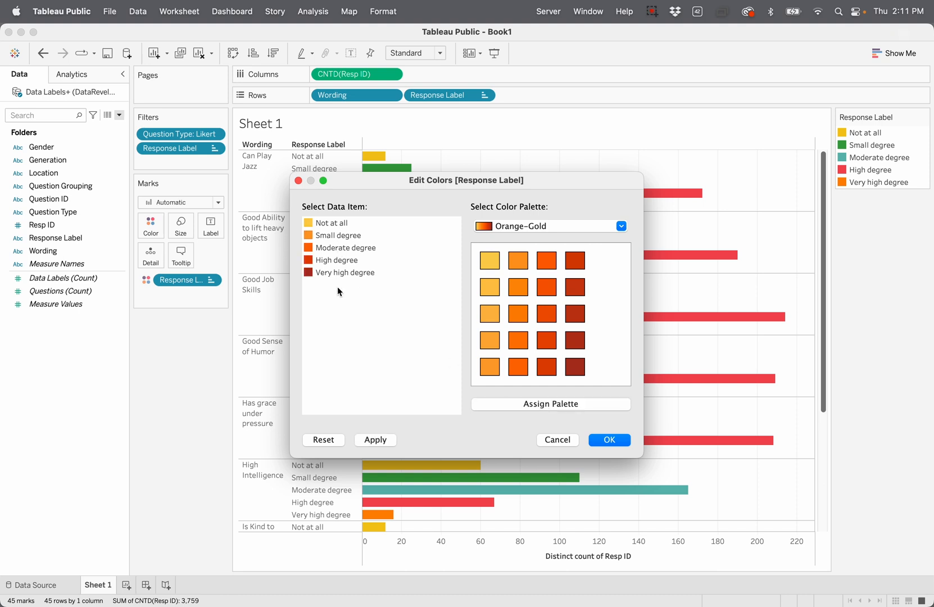
pyautogui.click(611, 440)
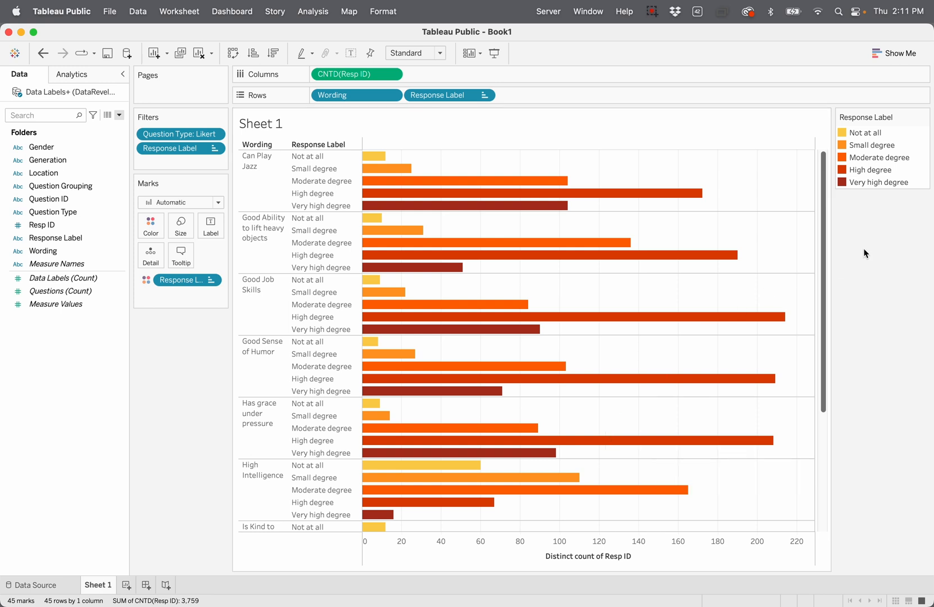
# Reorder the legend back to Very high degree, High degree, Moderate degree, Small degree, Not at all
pyautogui.moveTo(843, 185); pyautogui.dragTo(842, 145)
pyautogui.moveTo(842, 187)
pyautogui.mouseDown()
pyautogui.moveTo(841, 154)
pyautogui.moveTo(843, 177)
pyautogui.moveTo(843, 169)
pyautogui.mouseUp()
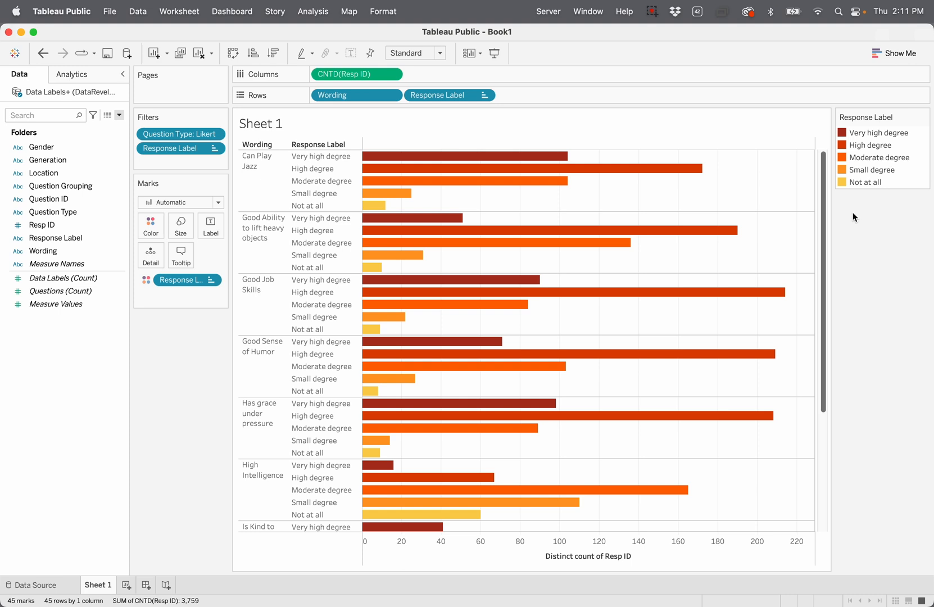
pyautogui.click(923, 117)
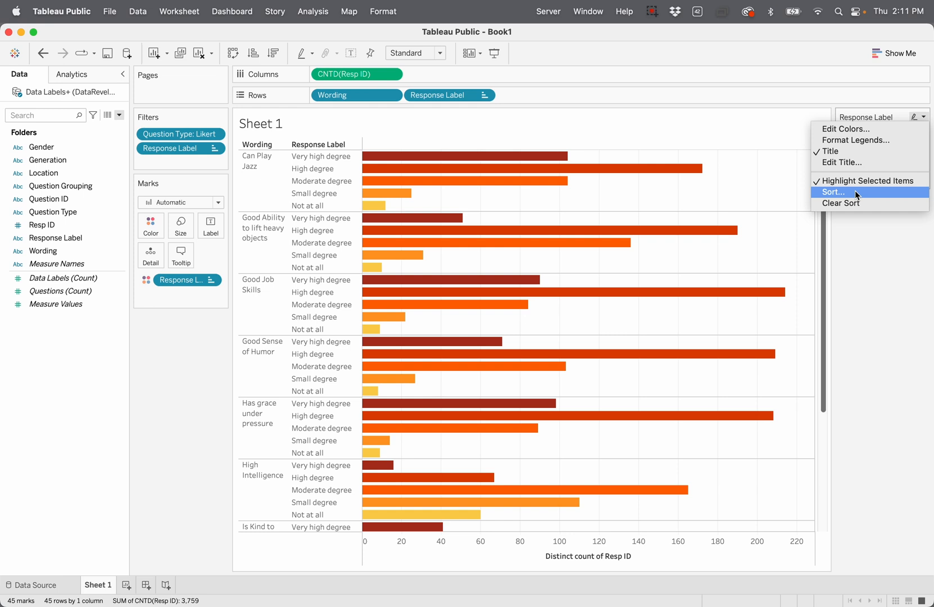
pyautogui.click(876, 248)
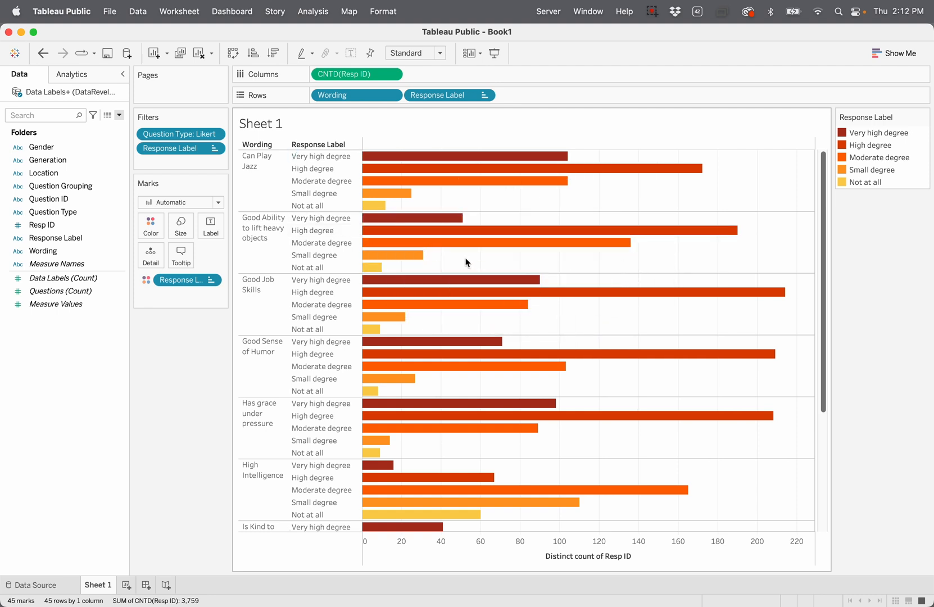
# Examine the response breakdown of all questions, including the Moderate degree bar for High Intelligence
pyautogui.scroll(-5, 413, 456)
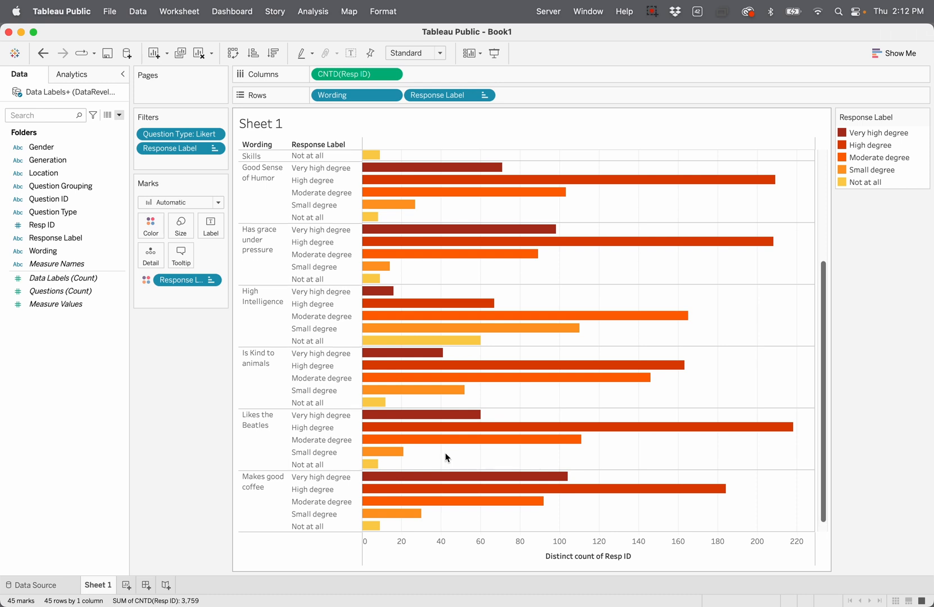
pyautogui.scroll(5, 445, 455)
pyautogui.scroll(-5, 445, 456)
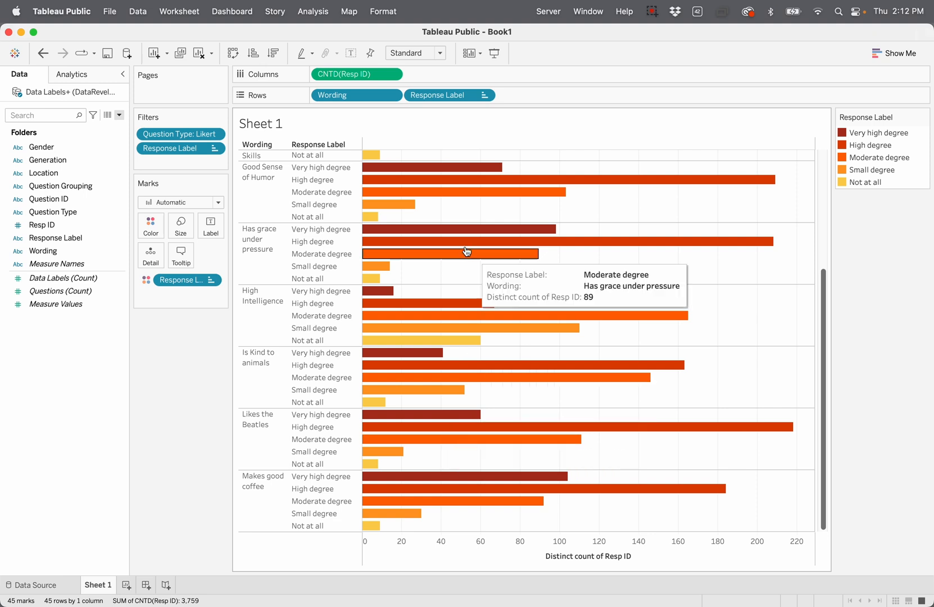
pyautogui.moveTo(579, 319)
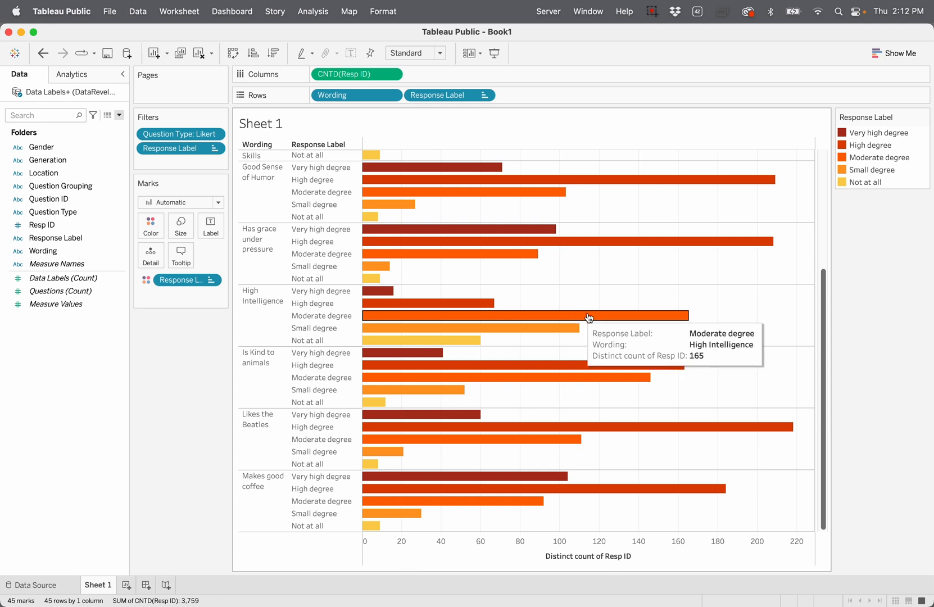
# Rename the worksheet Sheet 1 as Bars
pyautogui.moveTo(440, 192)
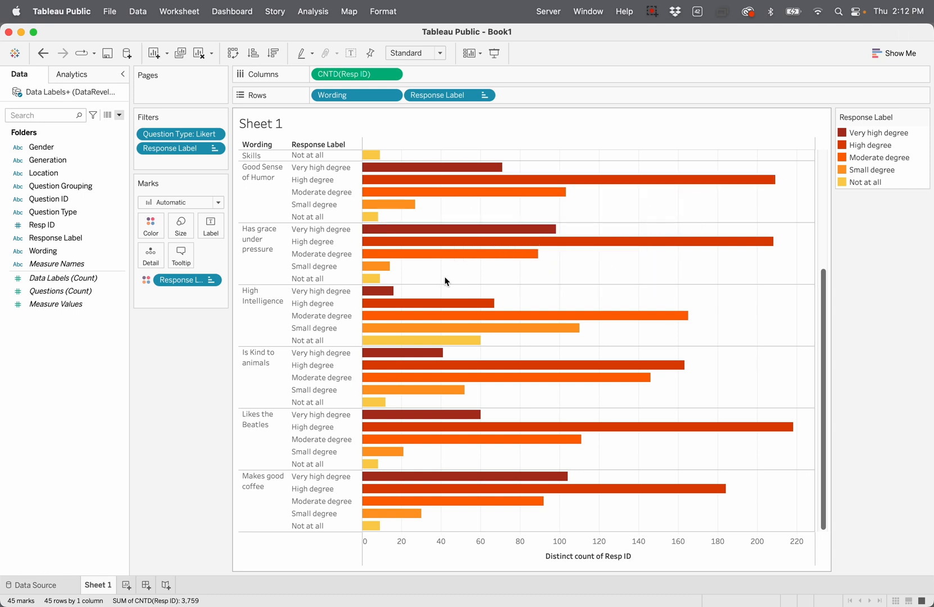
pyautogui.moveTo(485, 246)
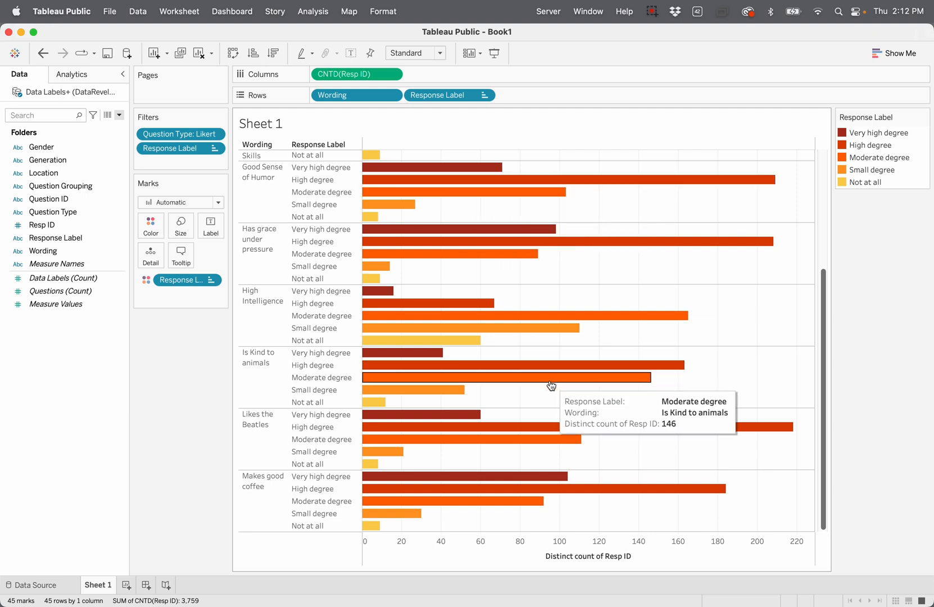
pyautogui.moveTo(506, 371)
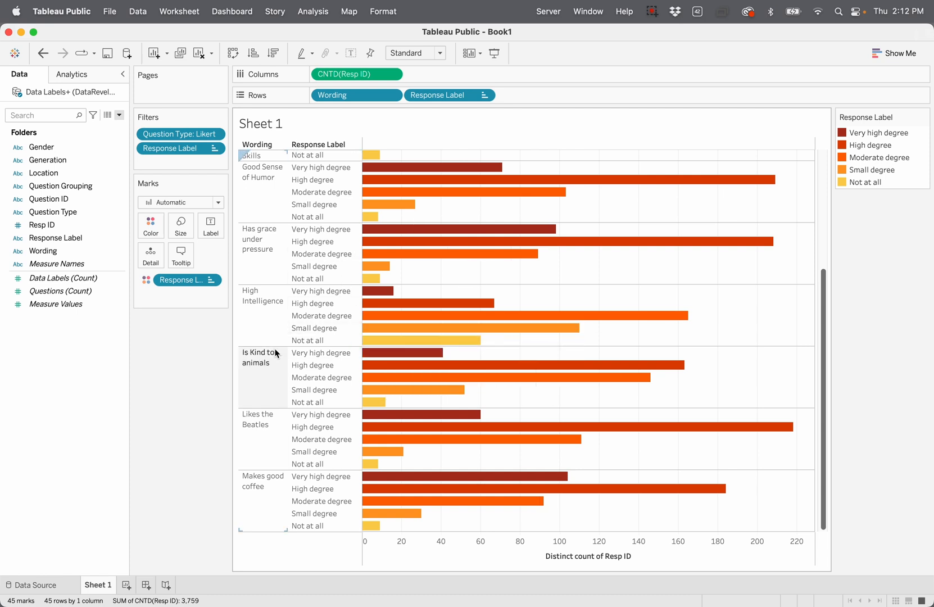
pyautogui.doubleClick(99, 584)
pyautogui.write('Bars')
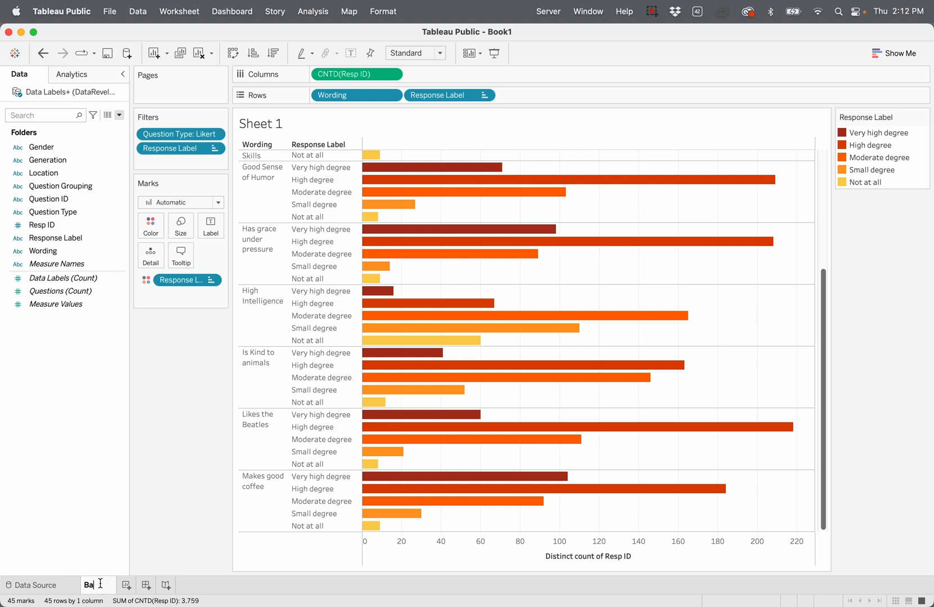
pyautogui.press('Return')
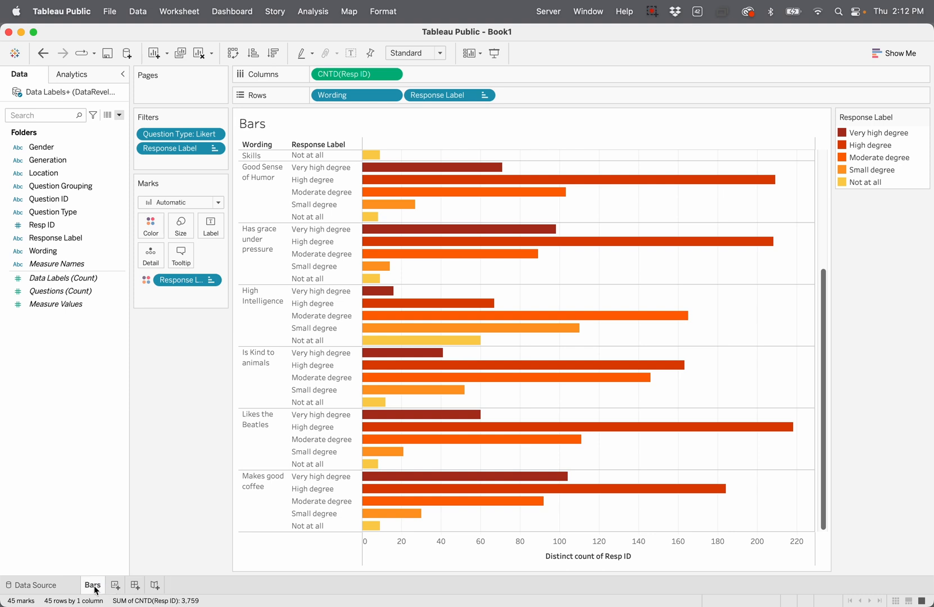
# Duplicate the Bars worksheet
pyautogui.rightClick(95, 589)
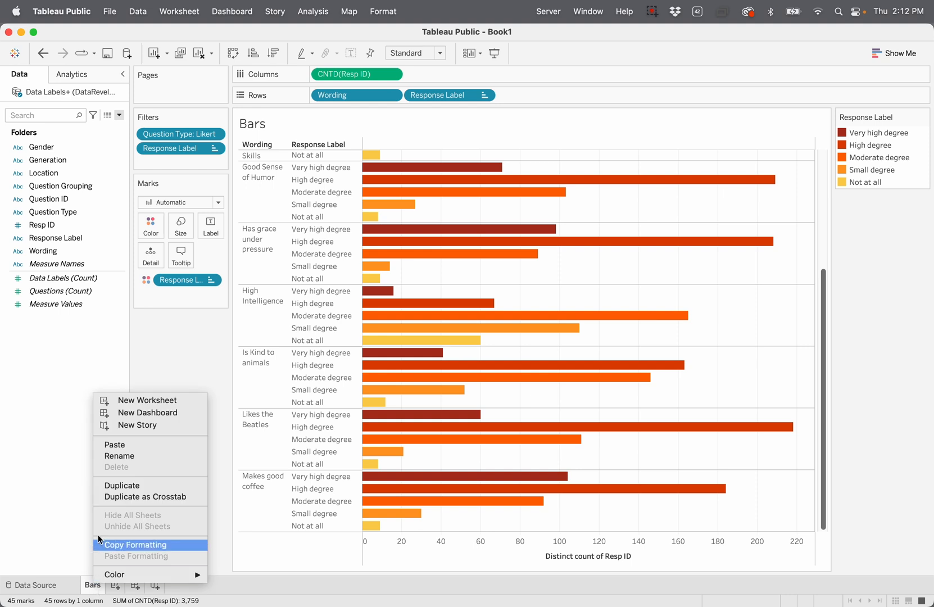
pyautogui.click(186, 351)
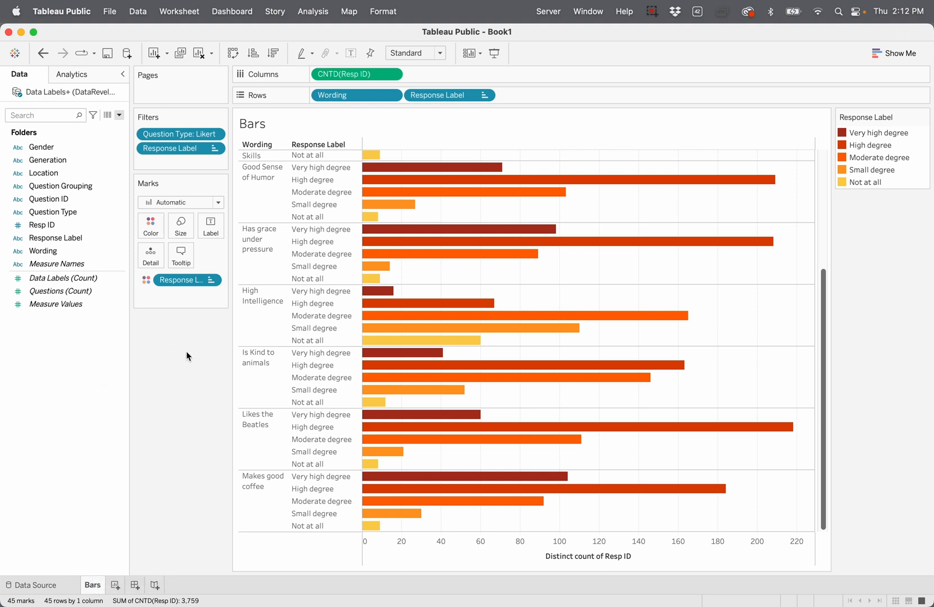
pyautogui.rightClick(93, 589)
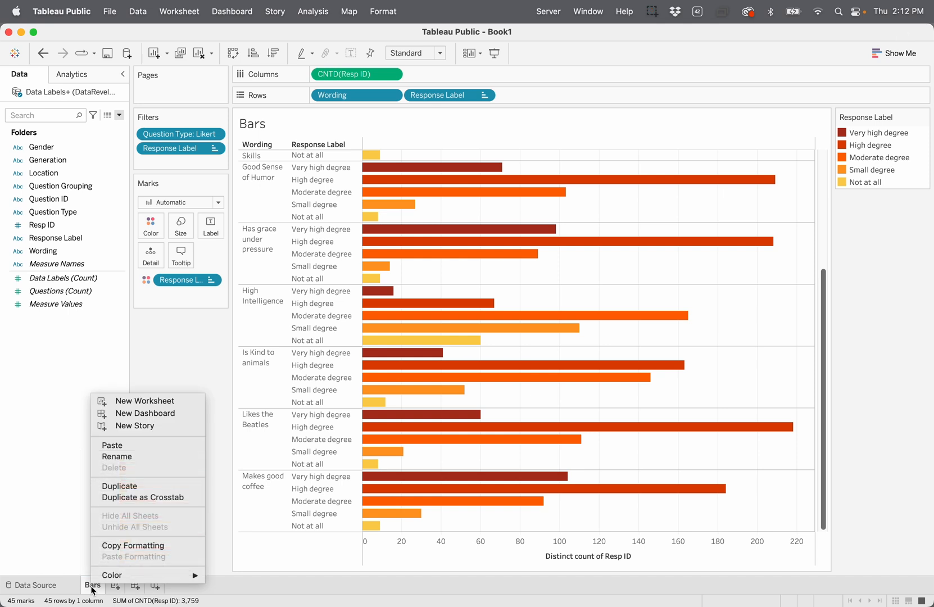
pyautogui.click(125, 487)
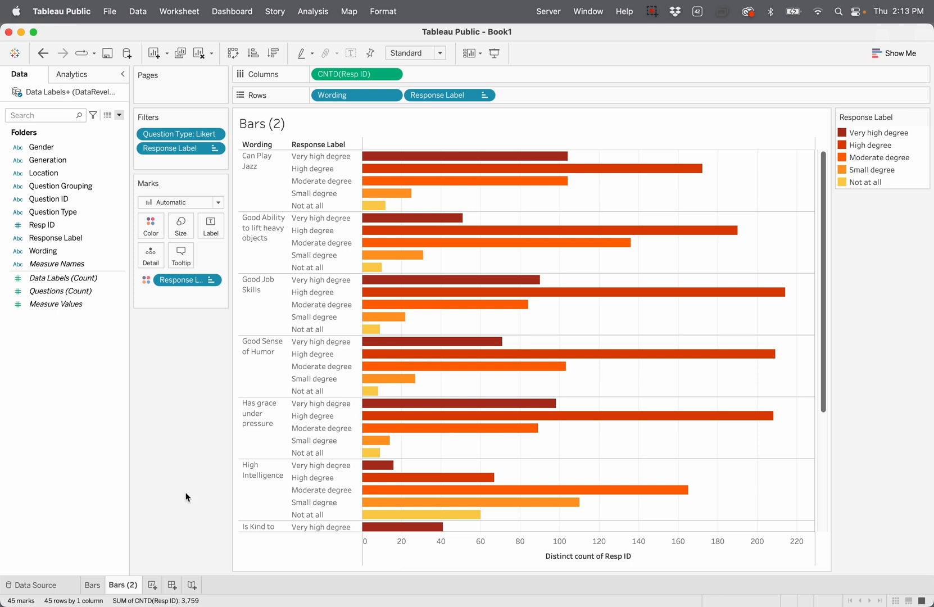
# Remove Response Label from the rows of the duplicated sheet so each question becomes a single stacked bar
pyautogui.moveTo(396, 368)
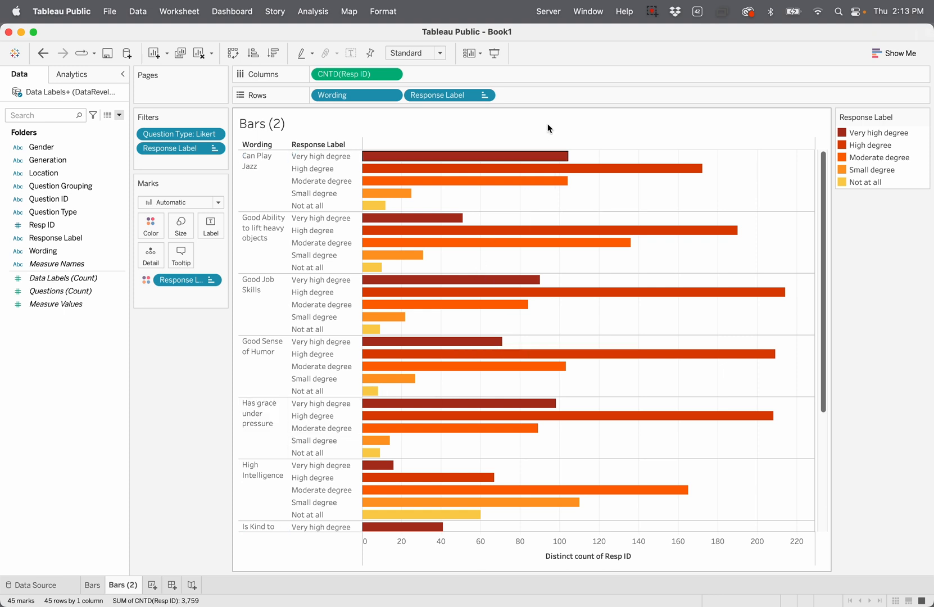
pyautogui.click(484, 96)
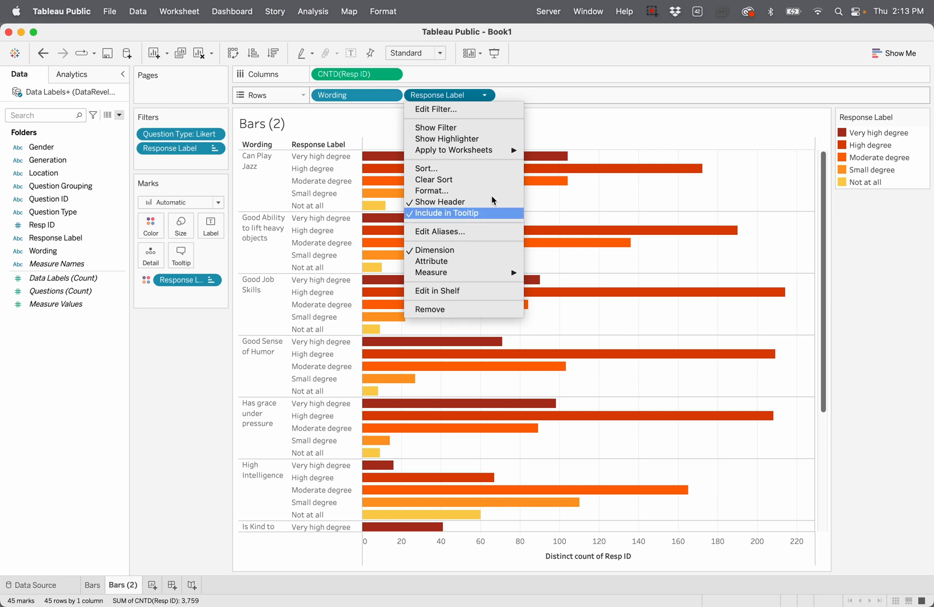
pyautogui.click(528, 94)
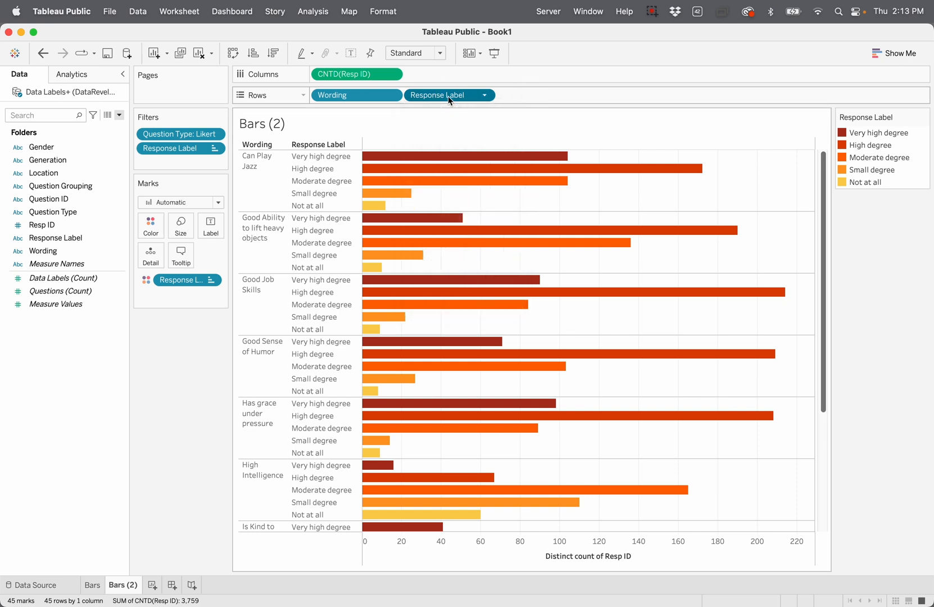
pyautogui.moveTo(448, 96); pyautogui.dragTo(184, 364)
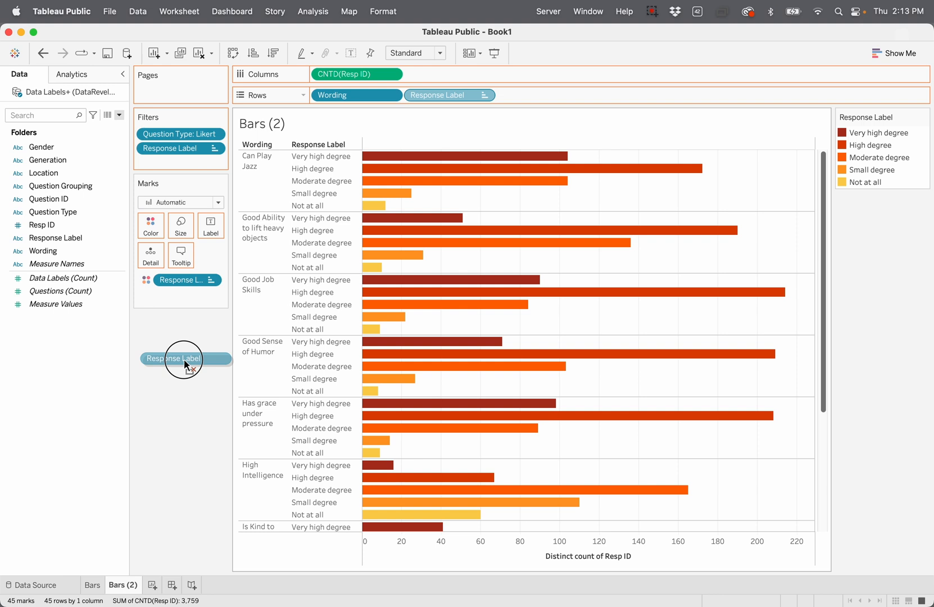
pyautogui.moveTo(185, 364); pyautogui.dragTo(184, 364)
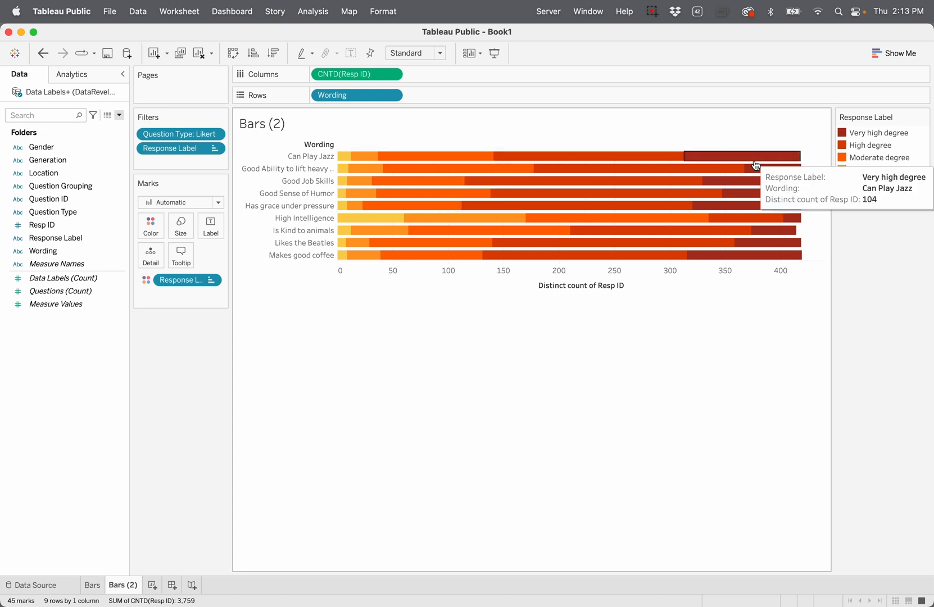
# Try the chart without Response Label on color, and undo the removal
pyautogui.moveTo(179, 277); pyautogui.dragTo(181, 348)
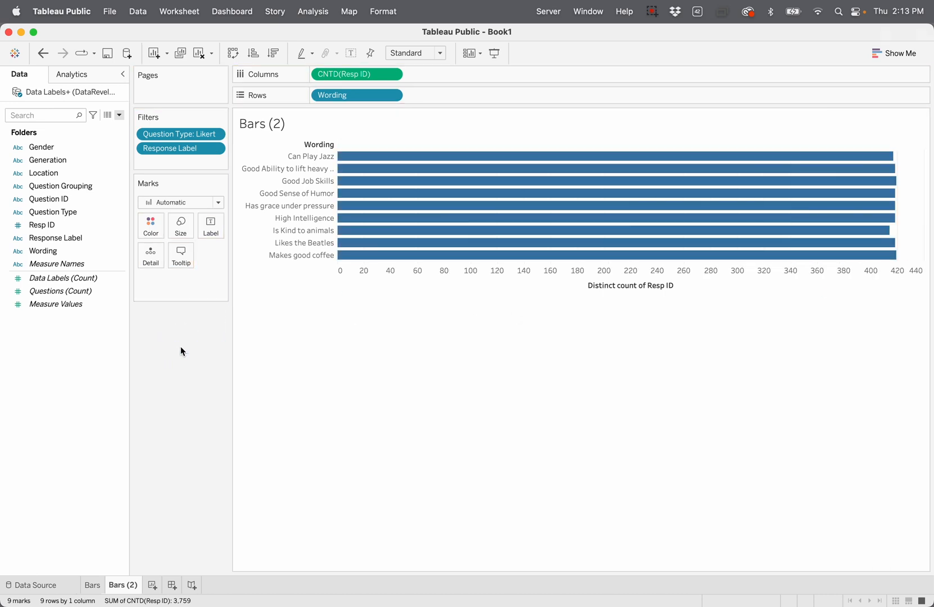
pyautogui.press('super+z')
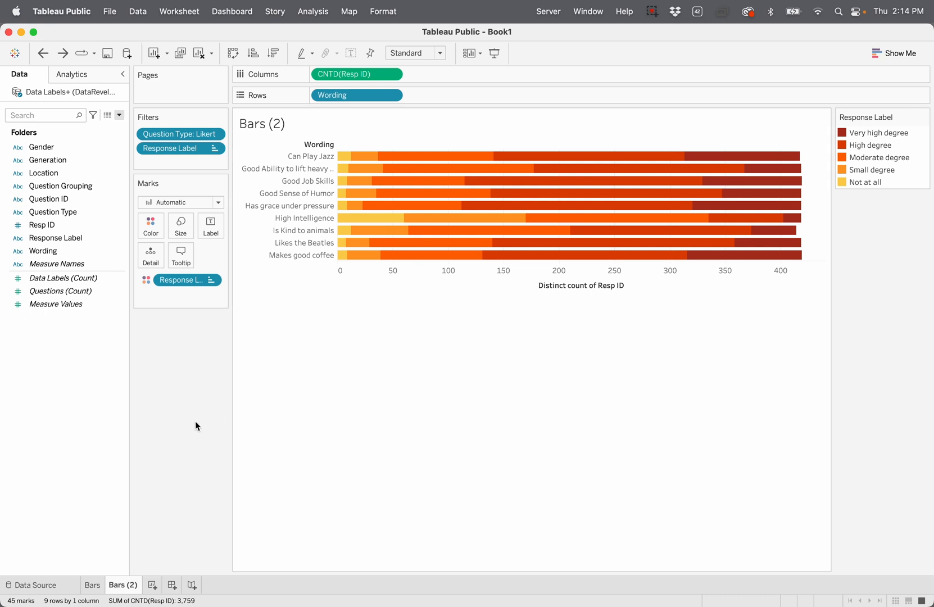
# Rename the duplicated worksheet as StackedBars
pyautogui.doubleClick(121, 585)
pyautogui.write('StackedBars')
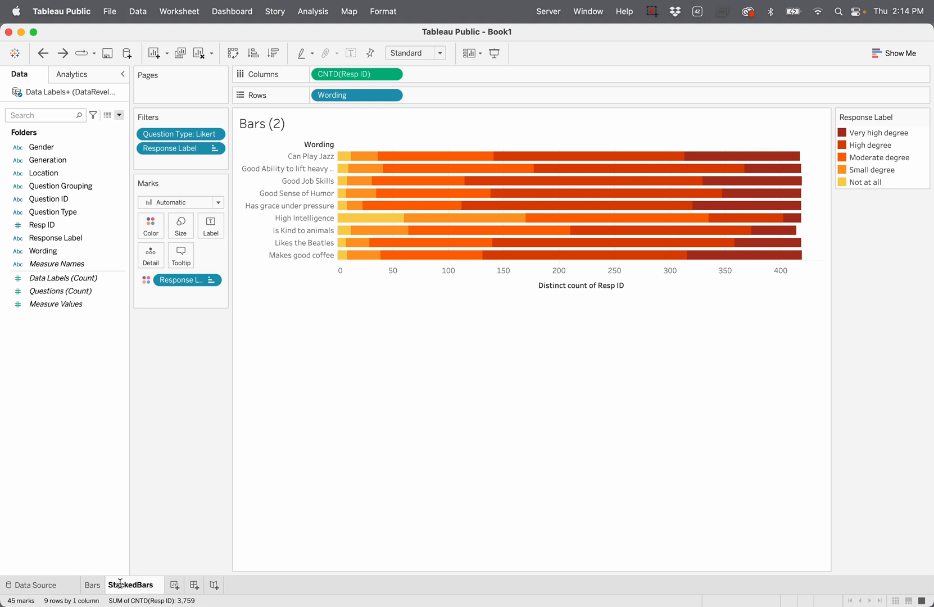
pyautogui.press('Return')
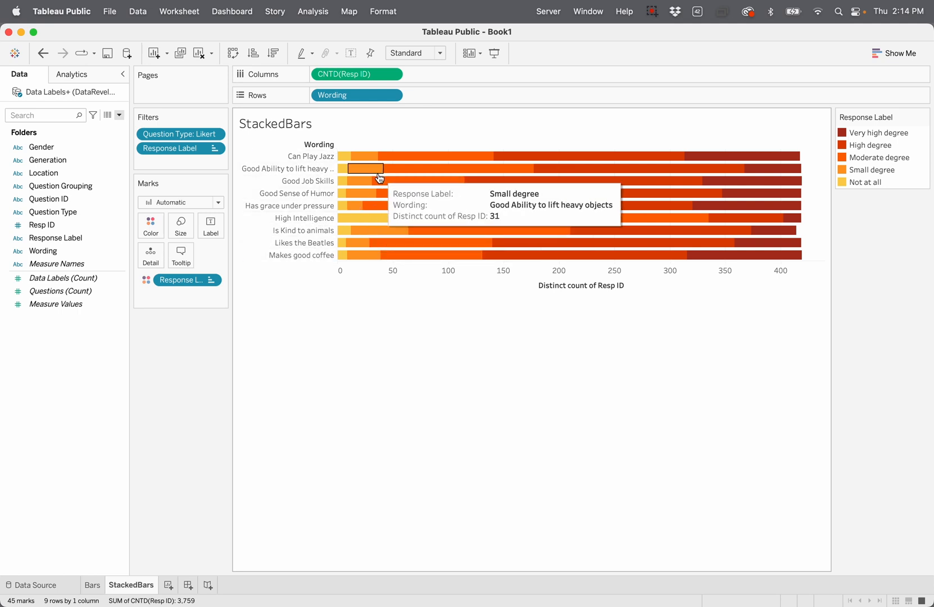
# Increase the height of the stacked bar rows and widen the Wording column so each question fits on one line
pyautogui.moveTo(342, 197)
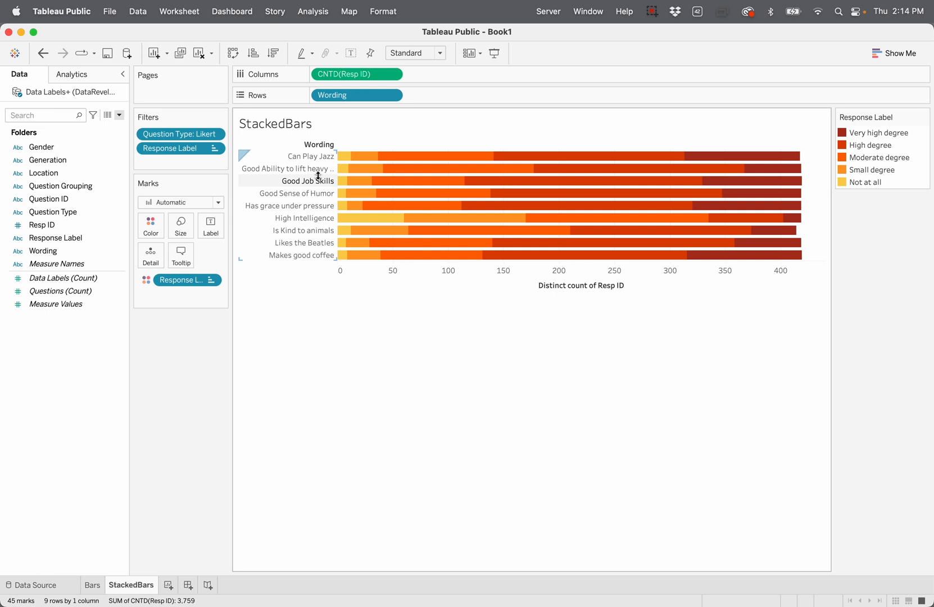
pyautogui.moveTo(318, 176); pyautogui.dragTo(319, 185)
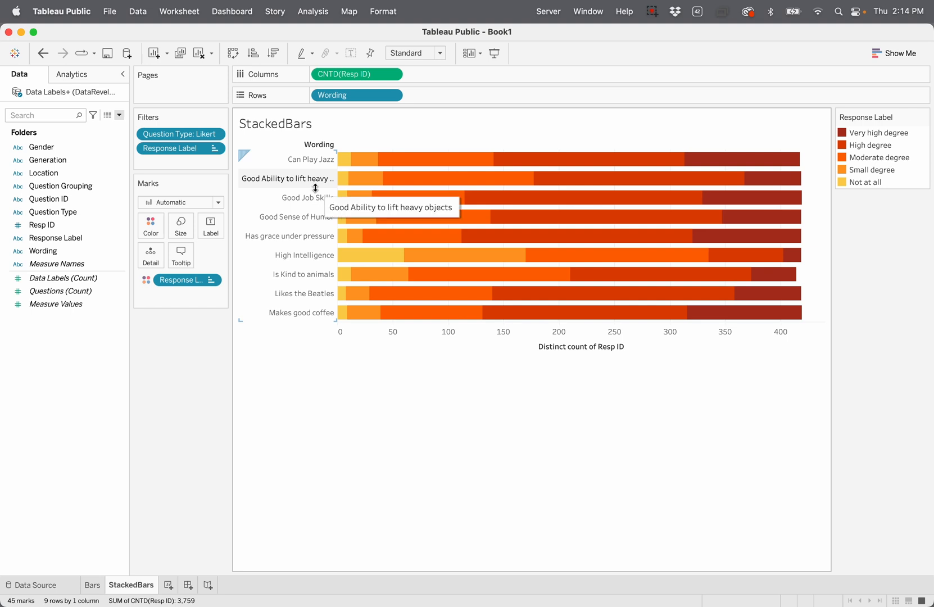
pyautogui.moveTo(315, 187); pyautogui.dragTo(316, 191)
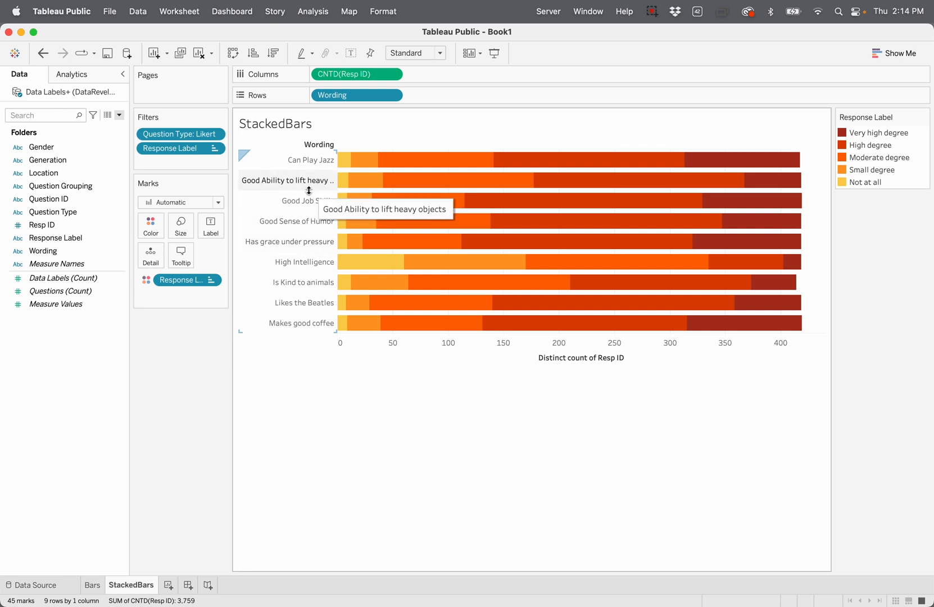
pyautogui.moveTo(308, 189); pyautogui.dragTo(308, 194)
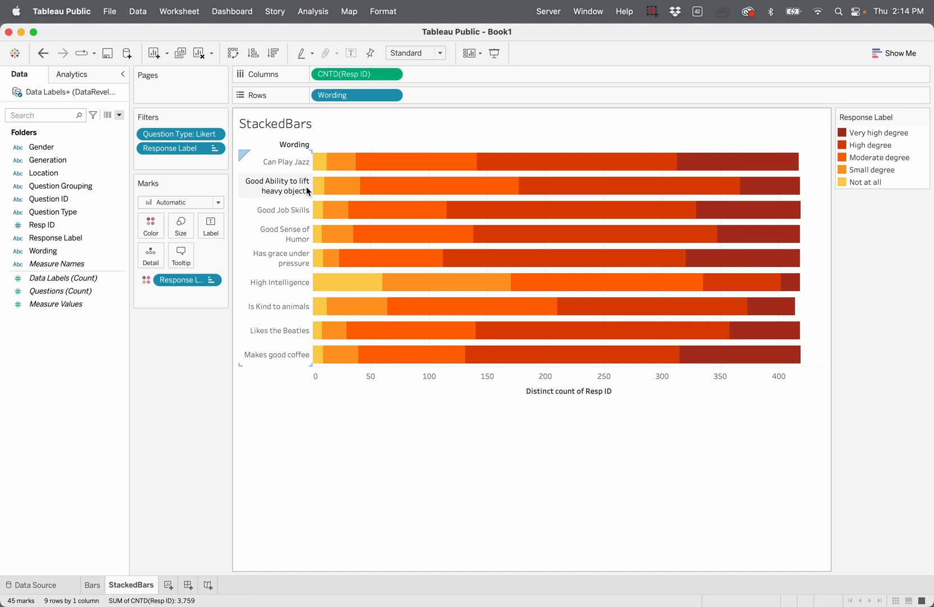
pyautogui.moveTo(291, 197); pyautogui.dragTo(291, 193)
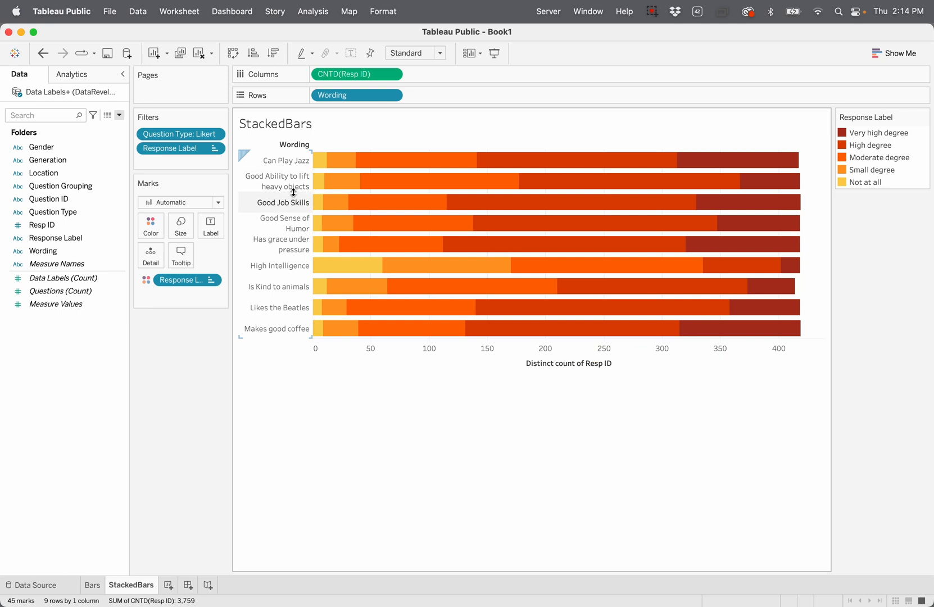
pyautogui.moveTo(294, 192); pyautogui.dragTo(294, 196)
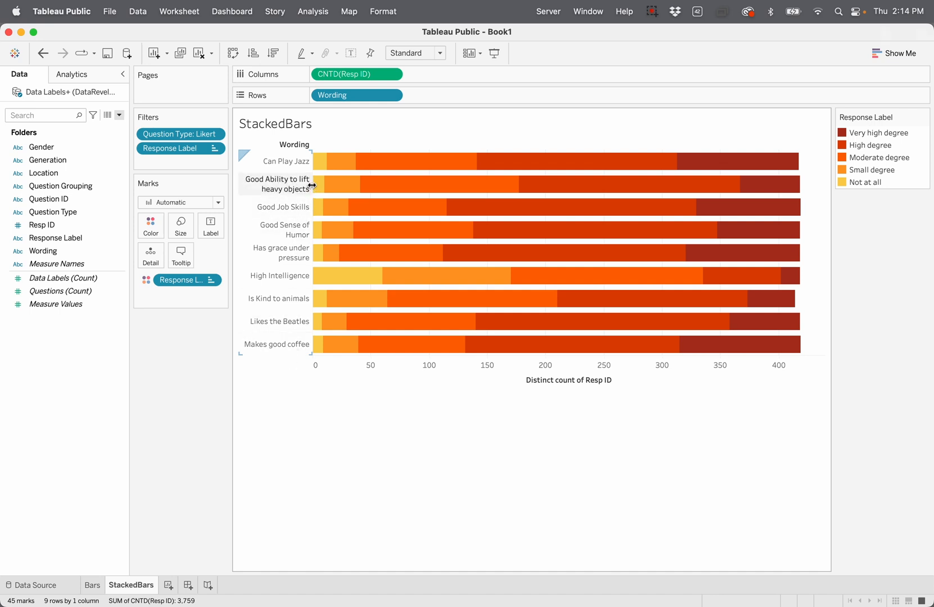
pyautogui.moveTo(311, 186); pyautogui.dragTo(363, 191)
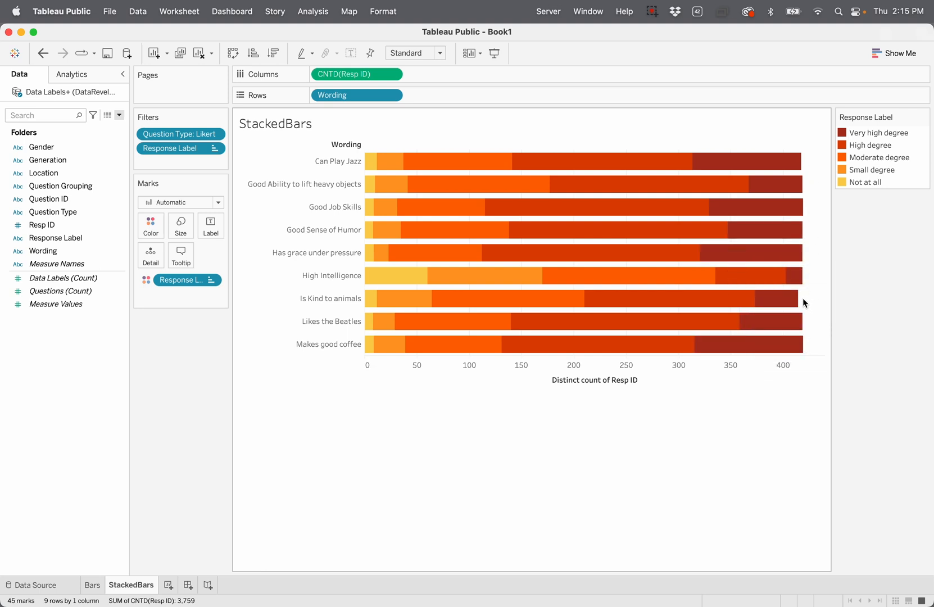
# Examine the stacked response segments of the questions, including Can Play Jazz, Good Job Skills and Likes the Beatles
pyautogui.moveTo(803, 304)
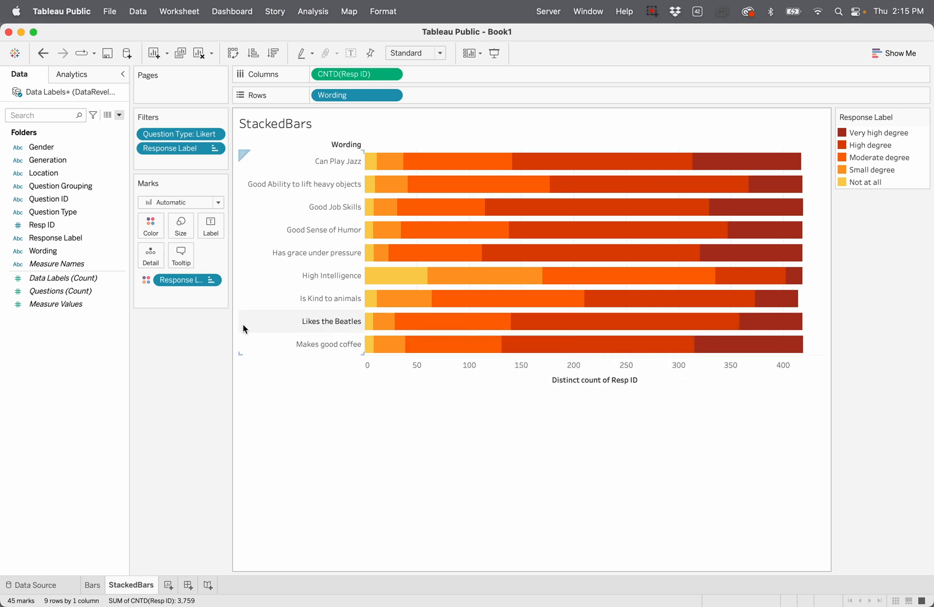
pyautogui.moveTo(188, 281); pyautogui.dragTo(194, 366)
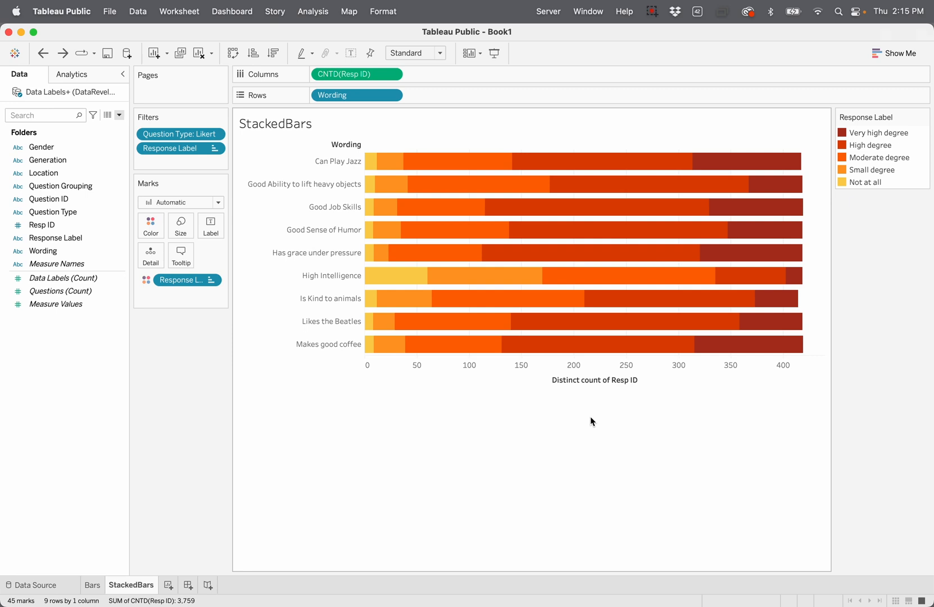
pyautogui.moveTo(734, 162)
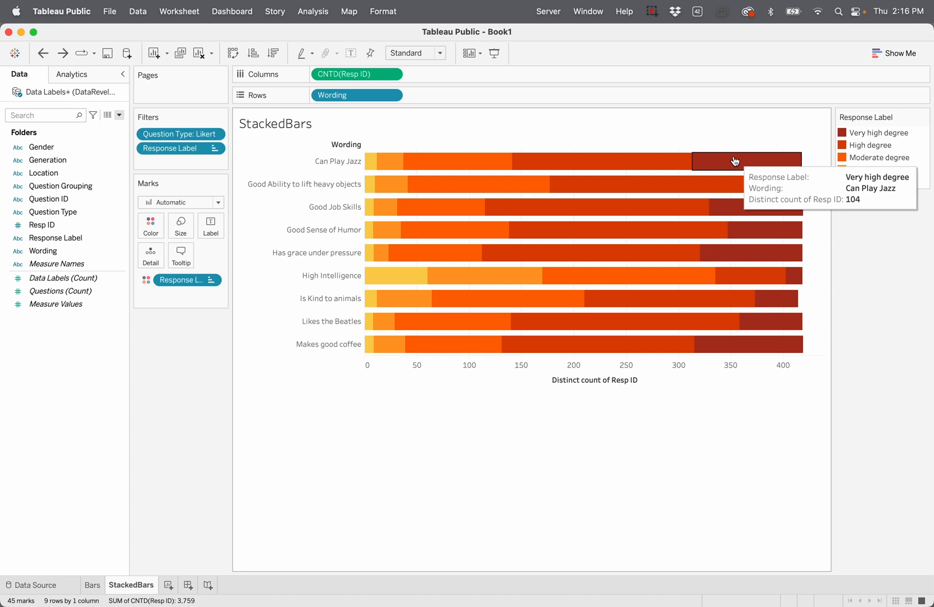
pyautogui.moveTo(653, 159)
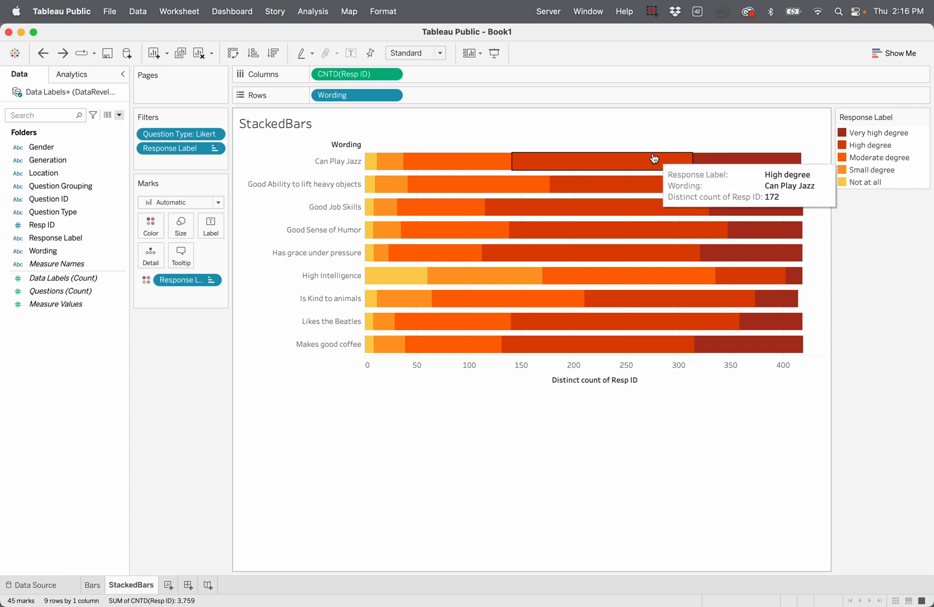
pyautogui.moveTo(695, 211)
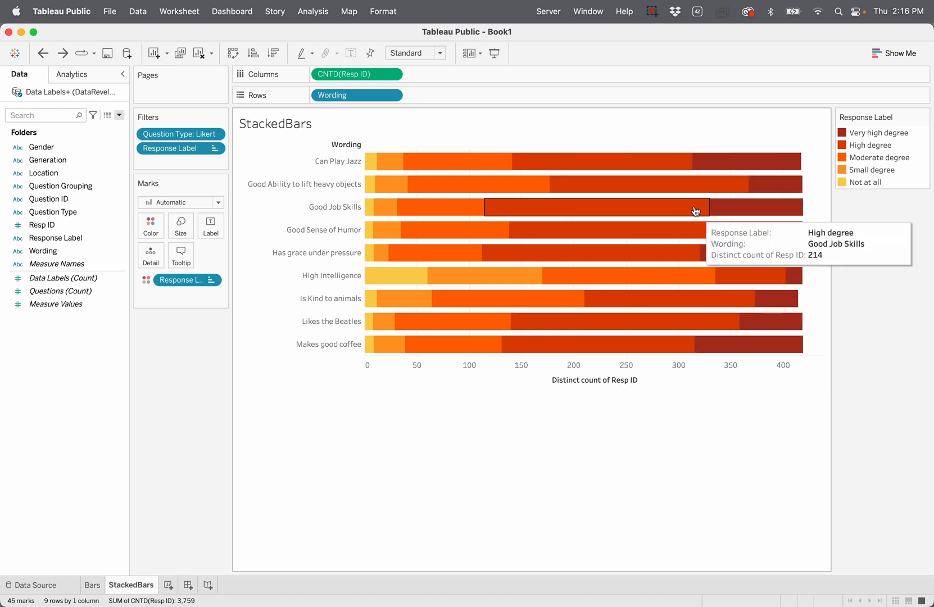
pyautogui.moveTo(674, 357)
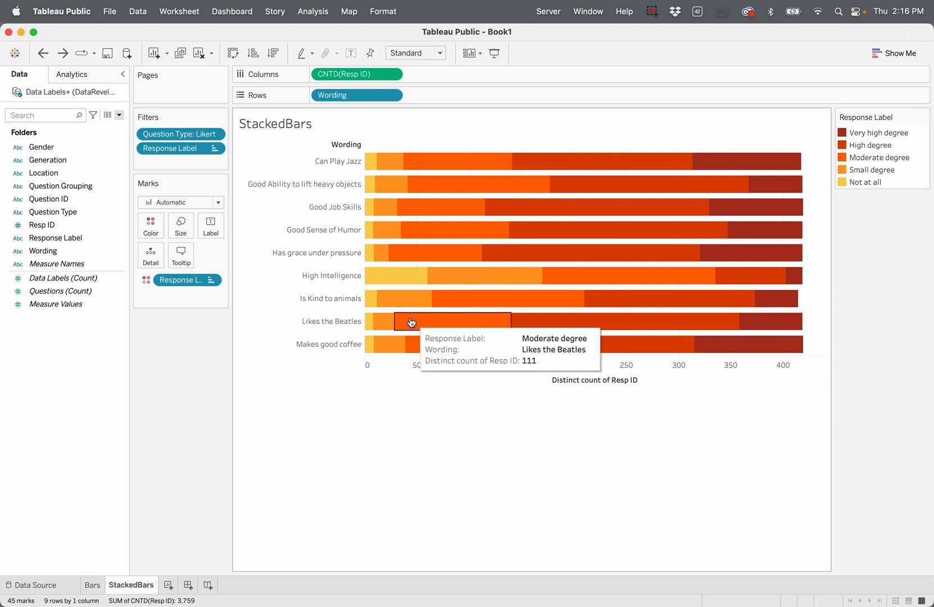
pyautogui.moveTo(800, 345)
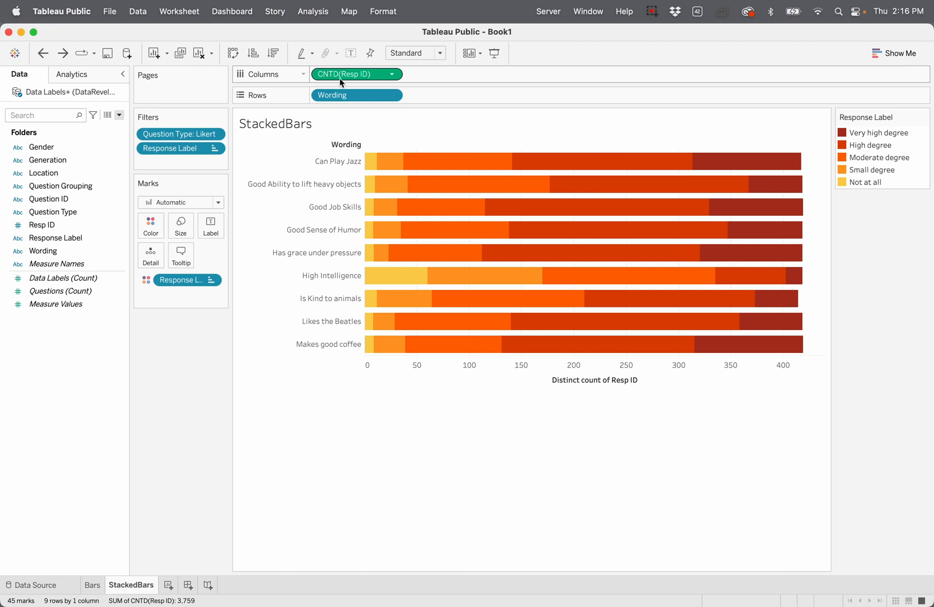
# Apply the Percent of Total quick table calculation to the distinct count of Resp ID
pyautogui.click(392, 75)
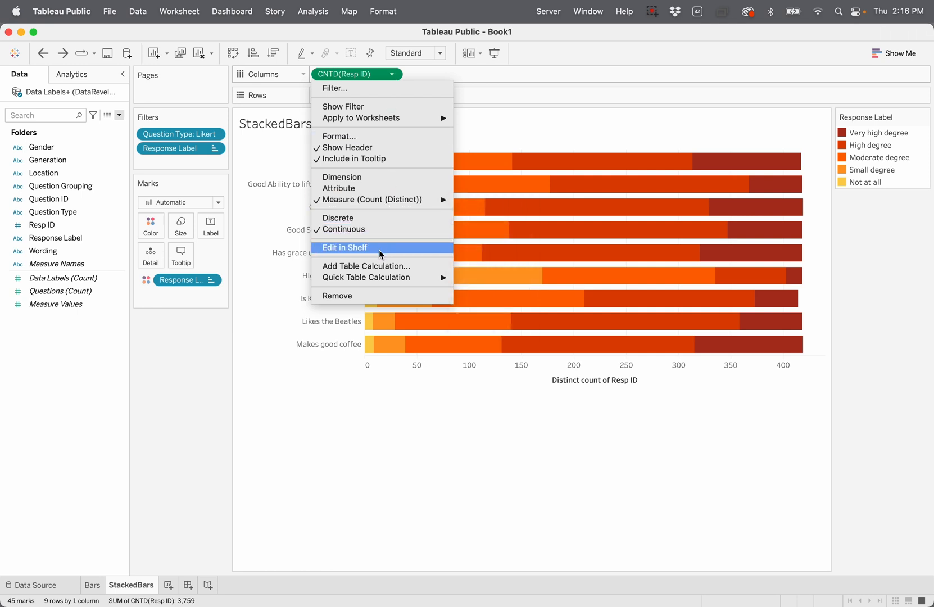
pyautogui.moveTo(379, 280)
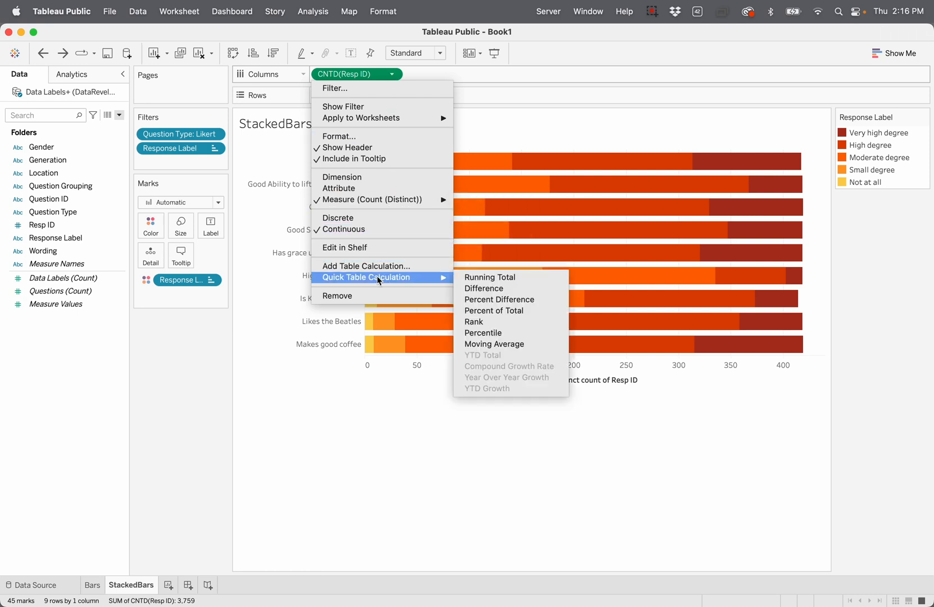
pyautogui.click(537, 312)
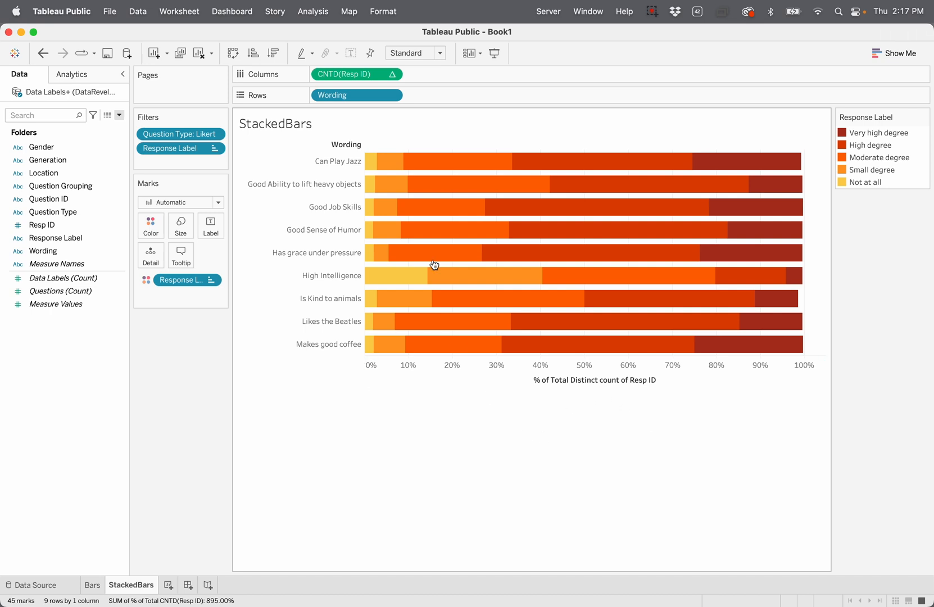
# Compute the distinct count's percent of total along Table (across) so each question's stacked bar adds up to 100%
pyautogui.click(393, 75)
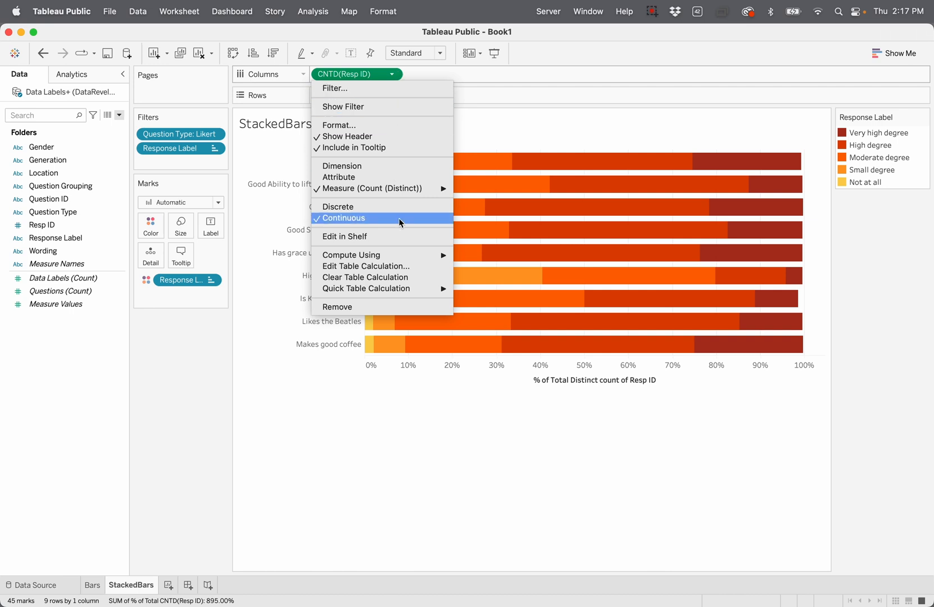
pyautogui.click(535, 127)
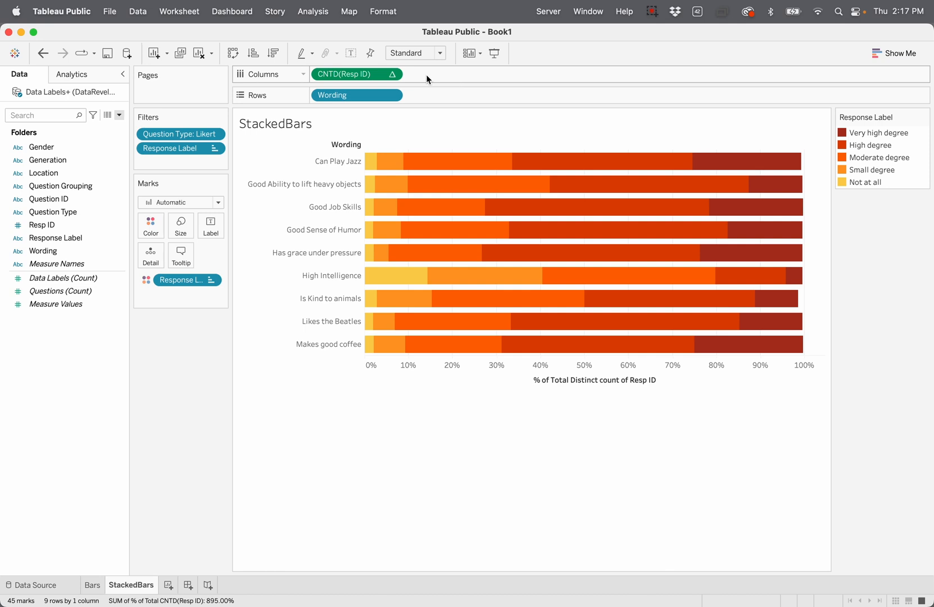
pyautogui.click(393, 75)
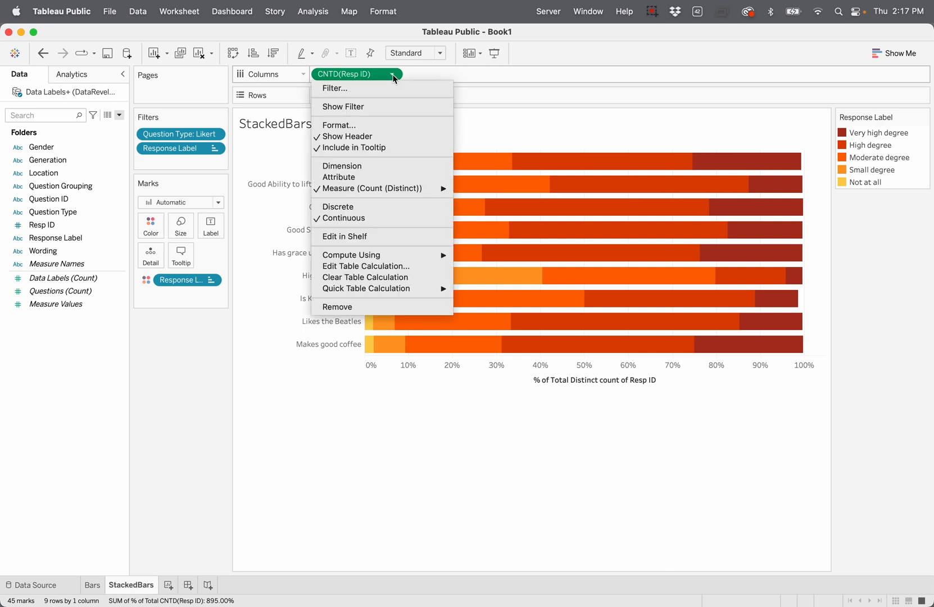
pyautogui.moveTo(387, 259)
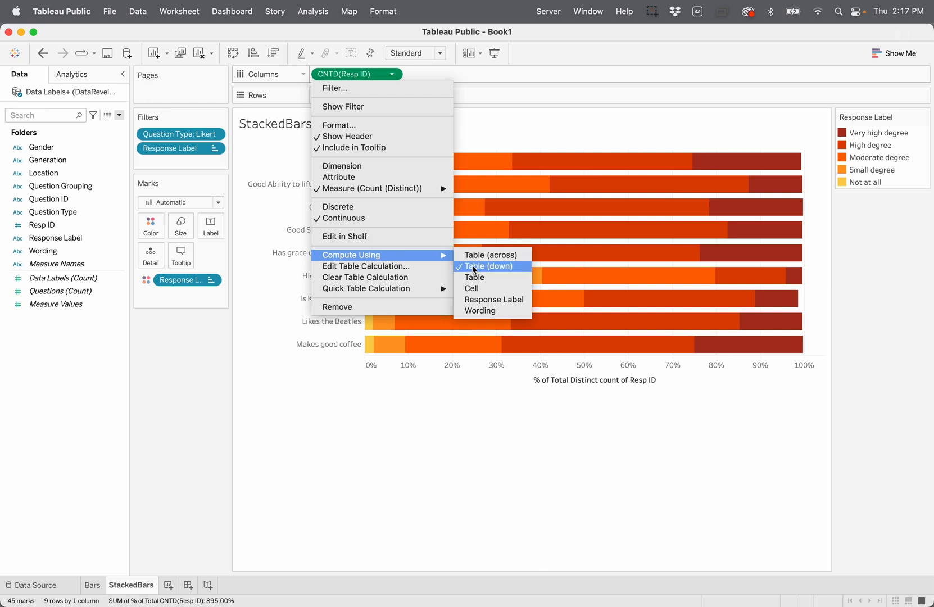
pyautogui.click(509, 256)
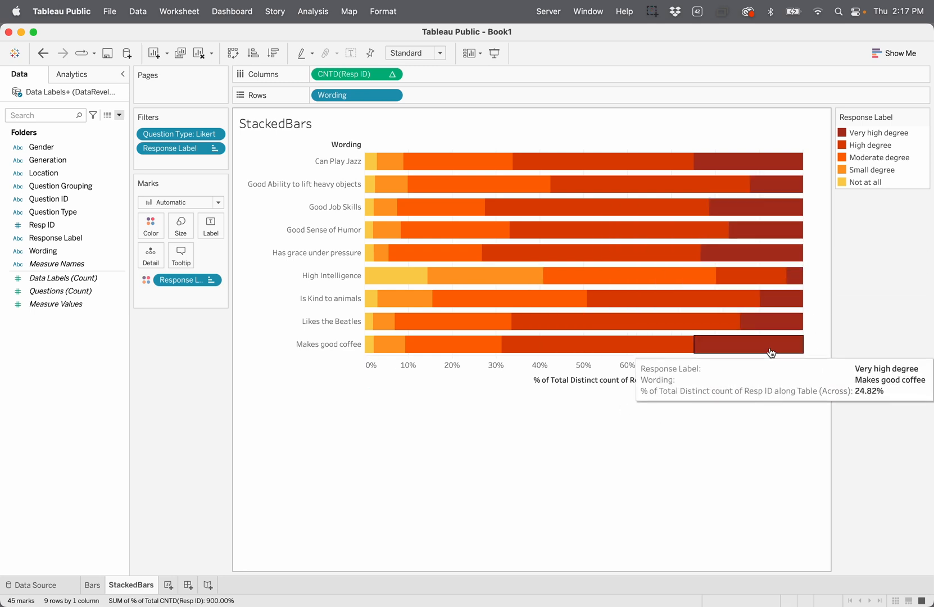
pyautogui.moveTo(683, 352)
pyautogui.moveTo(488, 347)
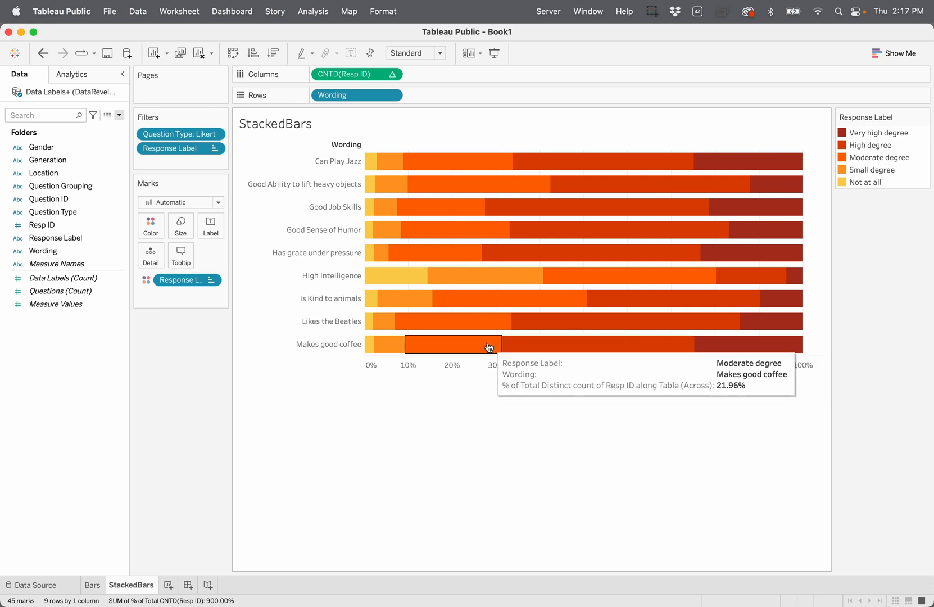
pyautogui.moveTo(543, 327)
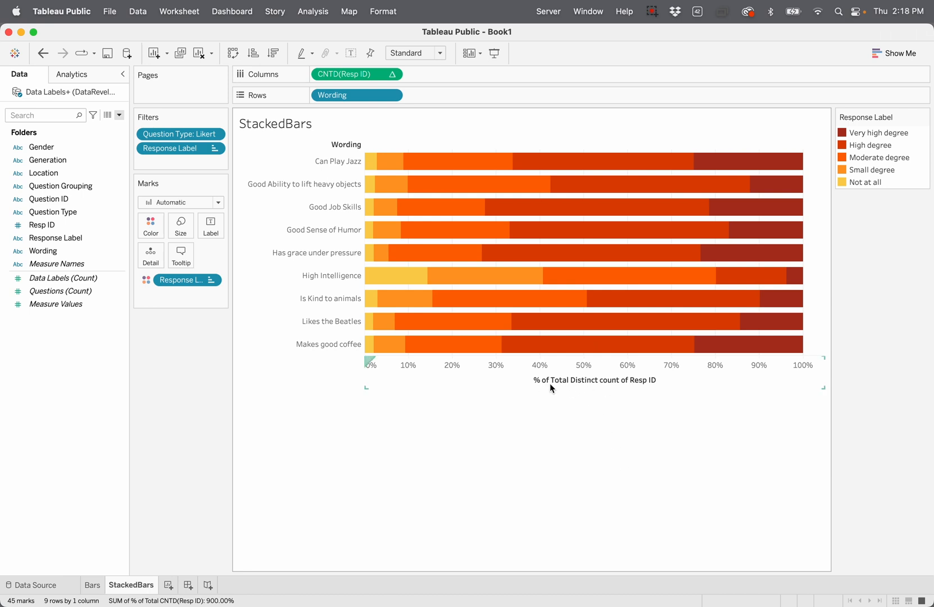
# Change the title of the percentage axis to "% of Respondents"
pyautogui.rightClick(616, 380)
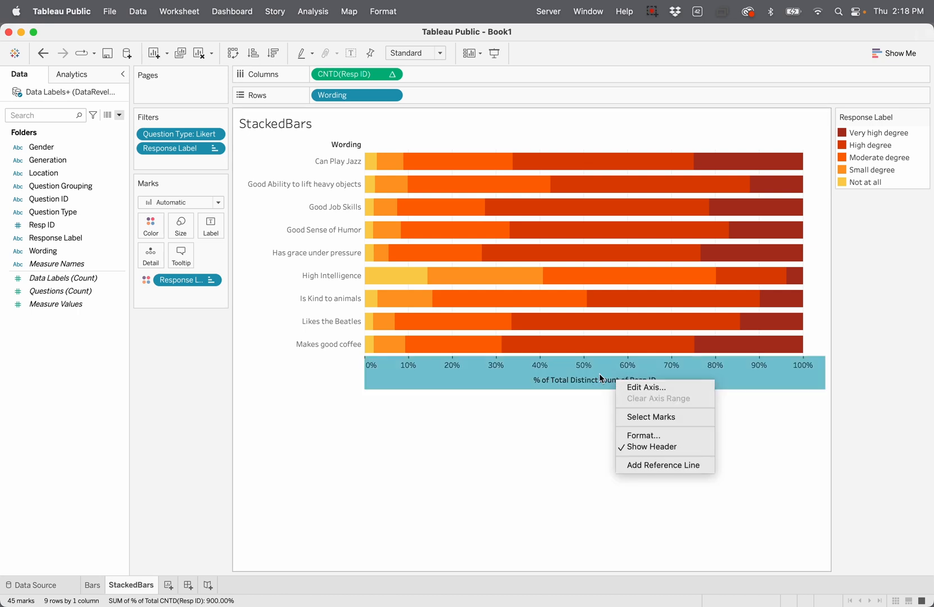
pyautogui.click(514, 381)
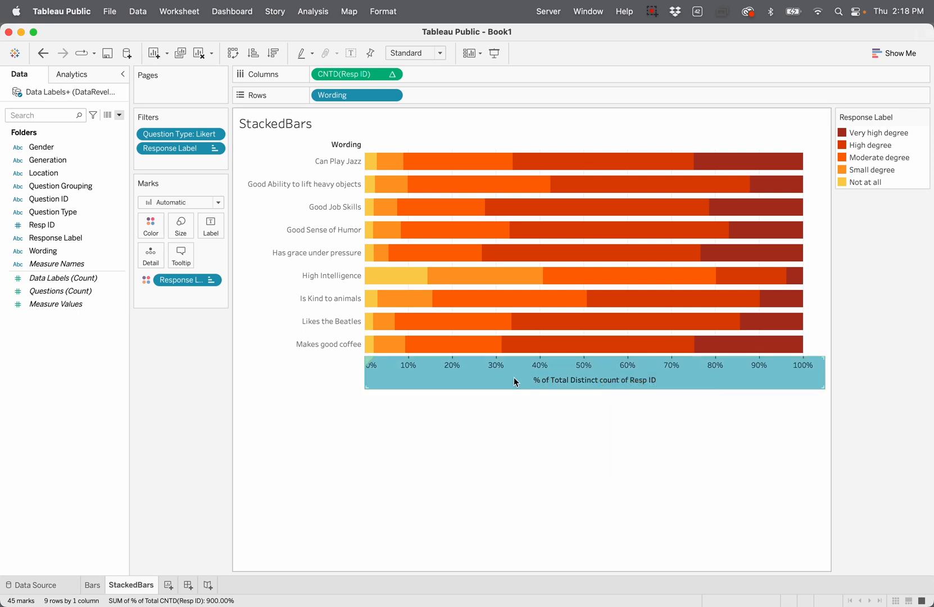
pyautogui.doubleClick(513, 380)
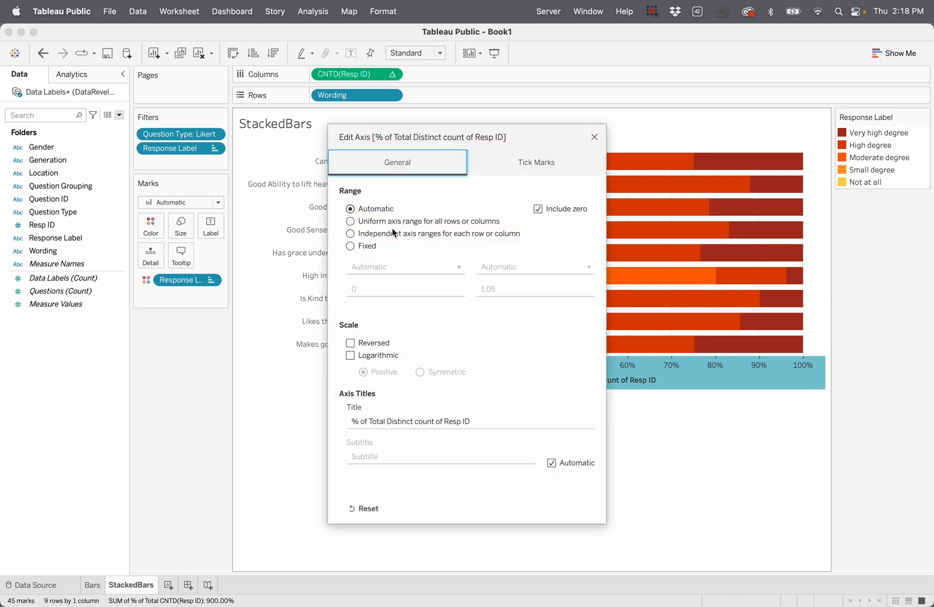
pyautogui.click(415, 422)
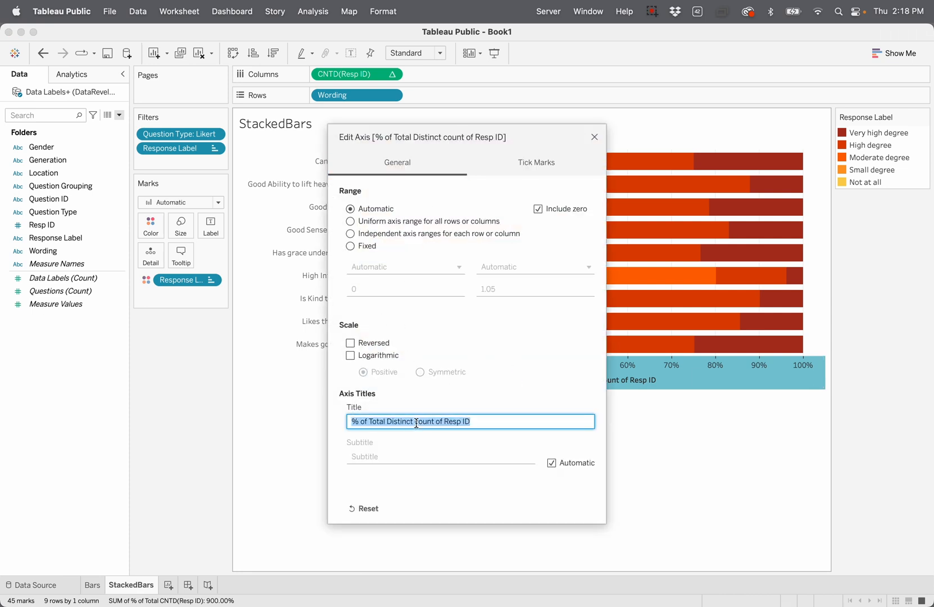
pyautogui.write('%')
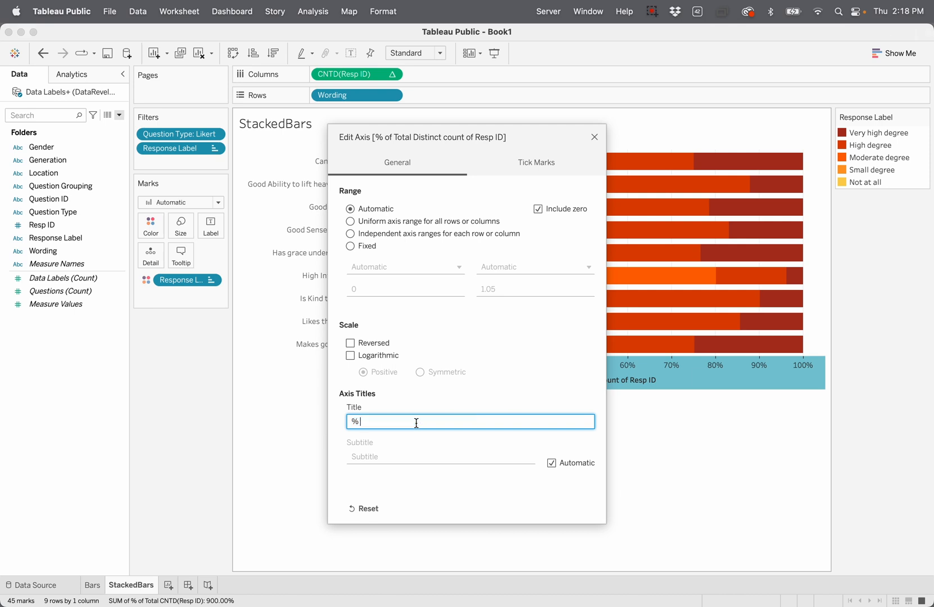
pyautogui.write(' of Respondents')
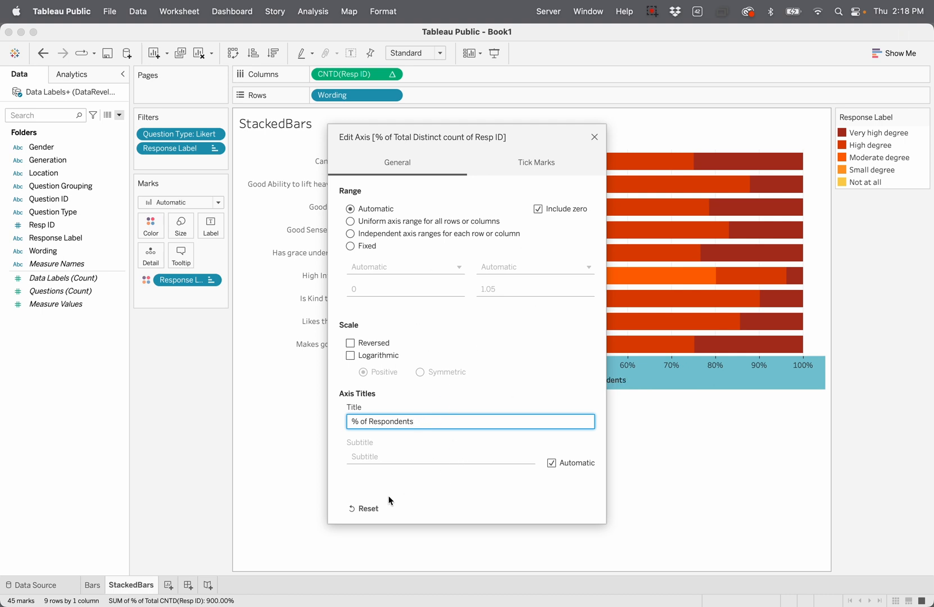
pyautogui.click(594, 137)
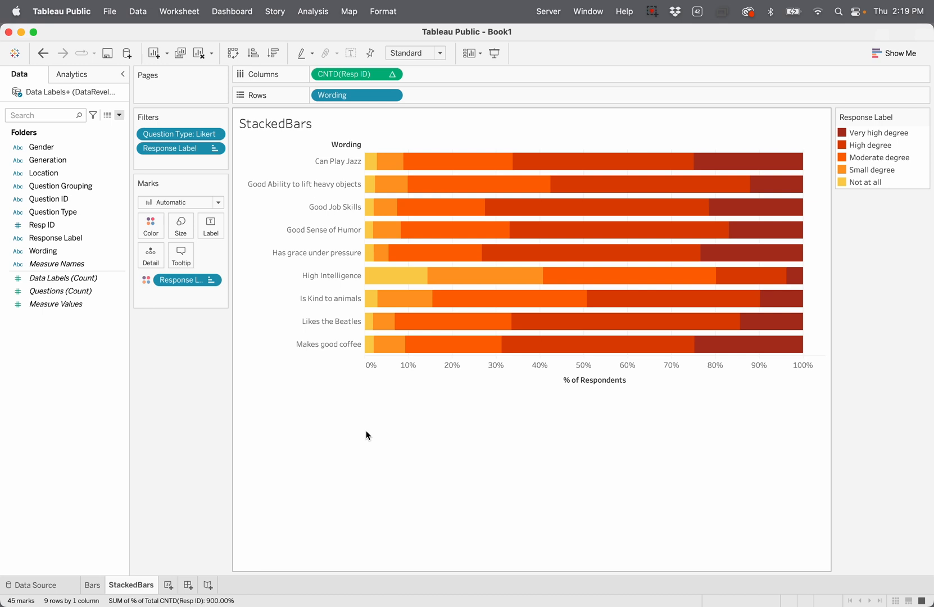
# Create a calculated field based on Response Label and name it "High response"
pyautogui.moveTo(645, 192)
pyautogui.moveTo(418, 164)
pyautogui.rightClick(62, 371)
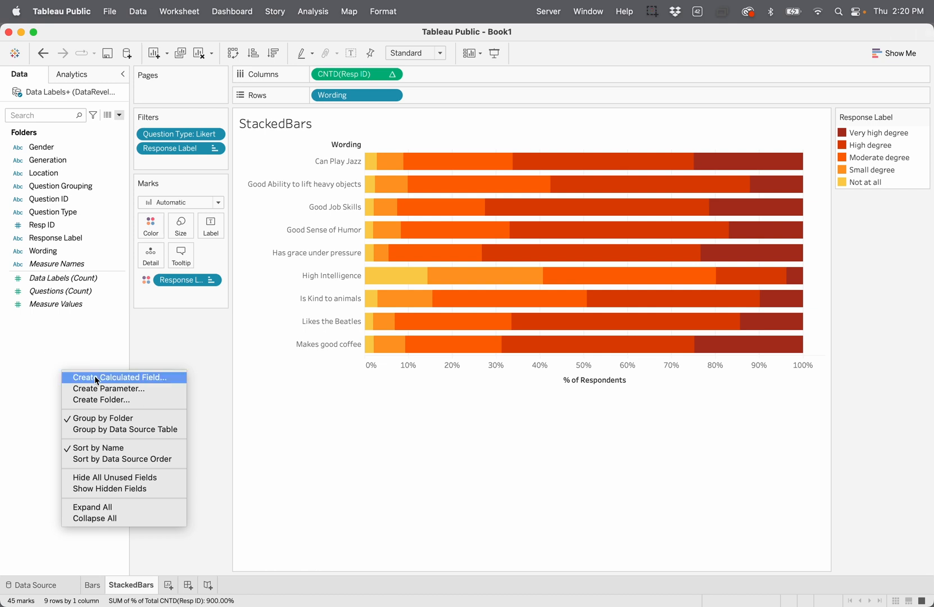
pyautogui.click(67, 353)
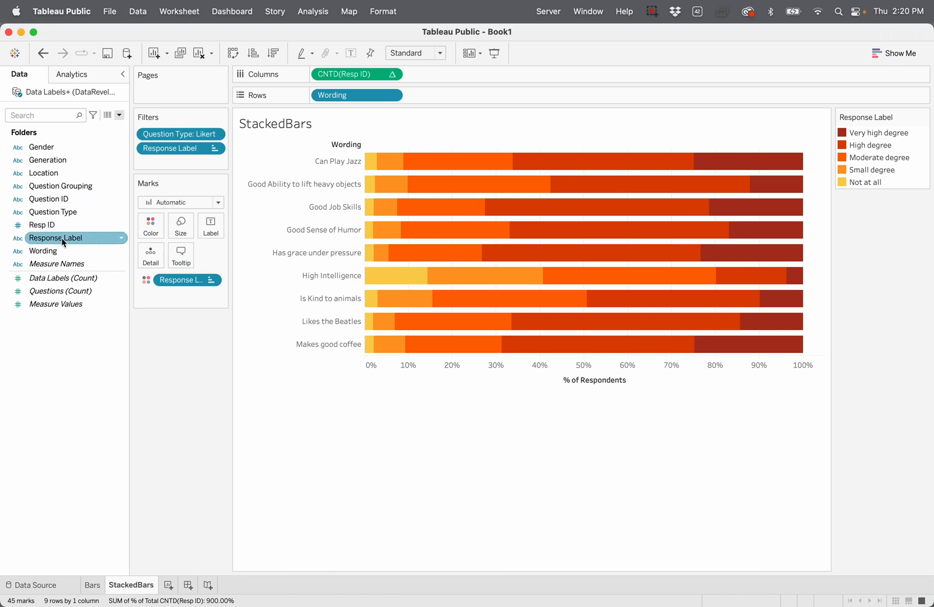
pyautogui.click(123, 239)
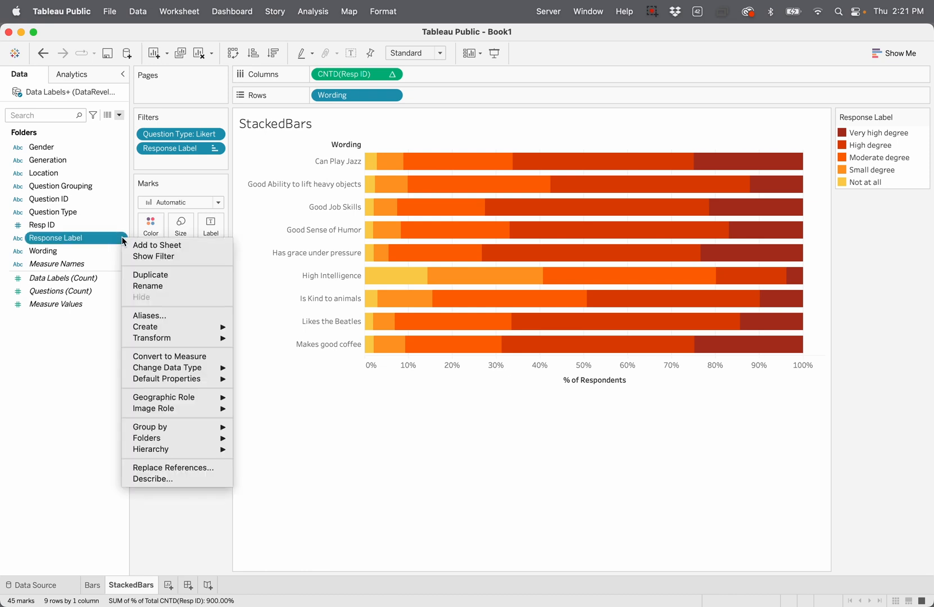
pyautogui.moveTo(158, 328)
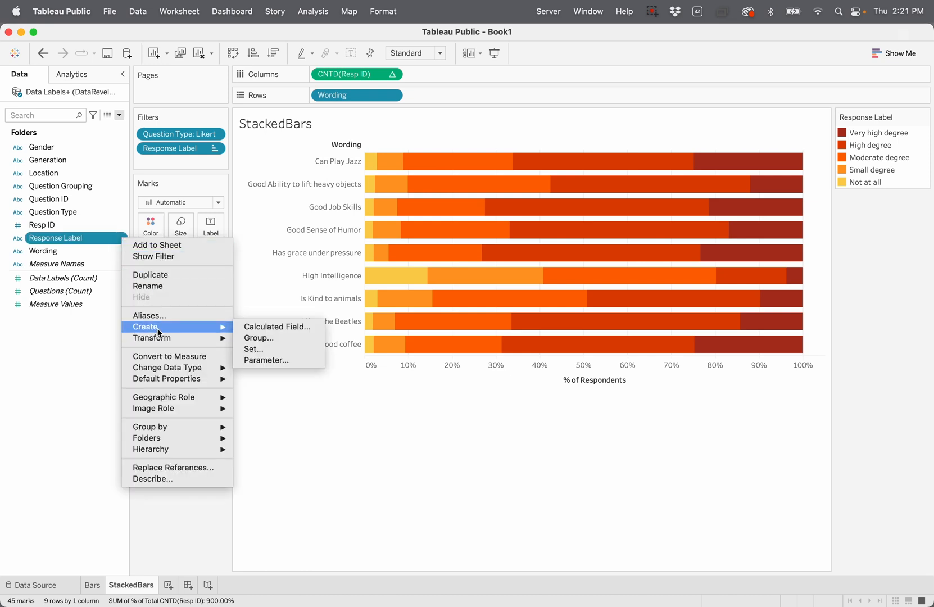
pyautogui.click(277, 328)
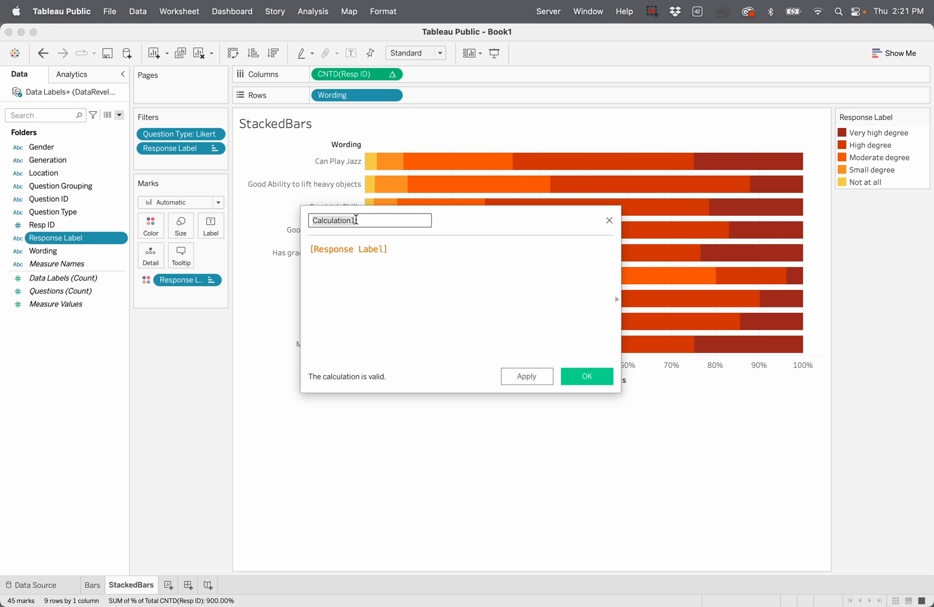
pyautogui.write('High response')
# Begin the High response formula with the condition IF [Response Label]=="Very high degree"
pyautogui.click(310, 251)
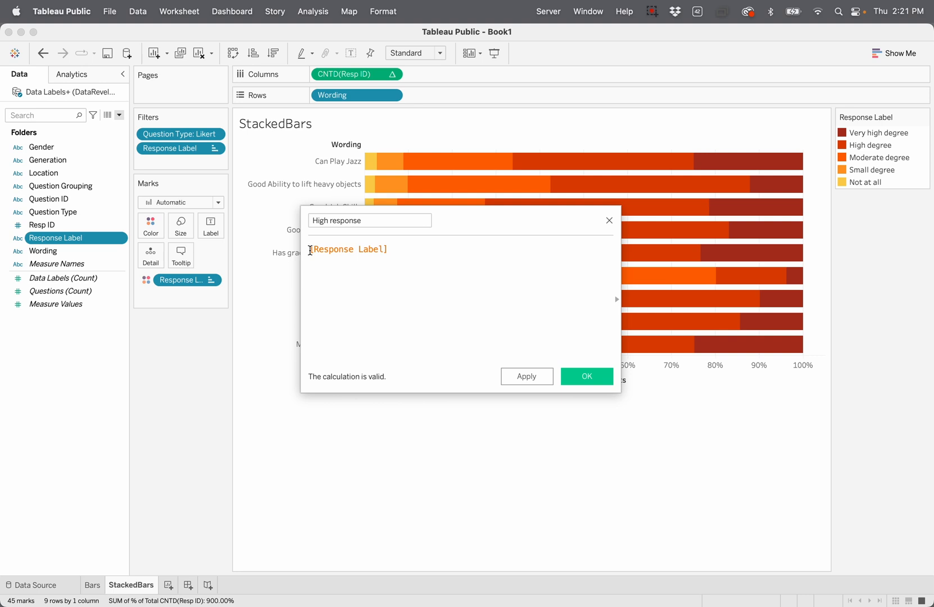
pyautogui.write('if')
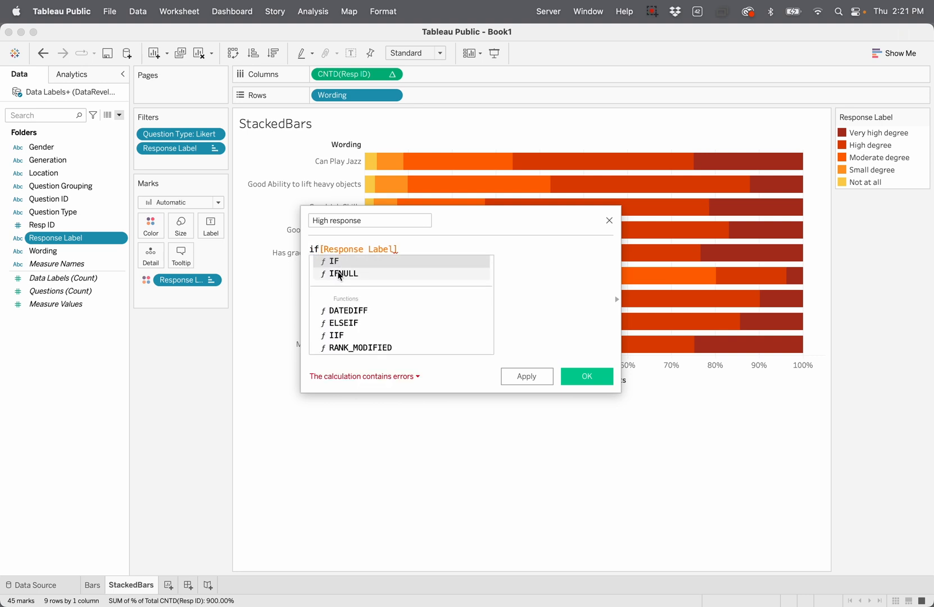
pyautogui.doubleClick(354, 263)
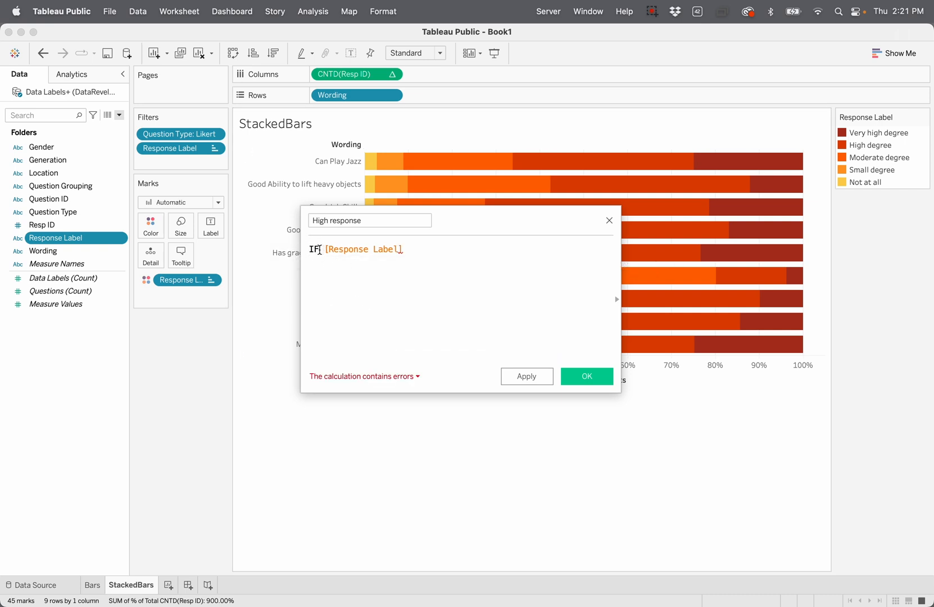
pyautogui.press('BackSpace')
pyautogui.press('BackSpace')
pyautogui.write('if')
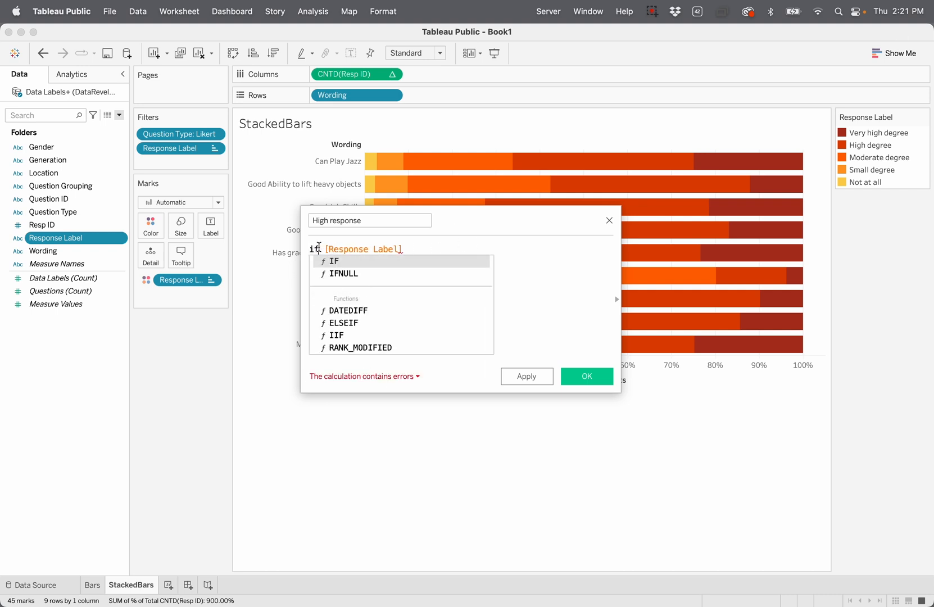
pyautogui.click(336, 262)
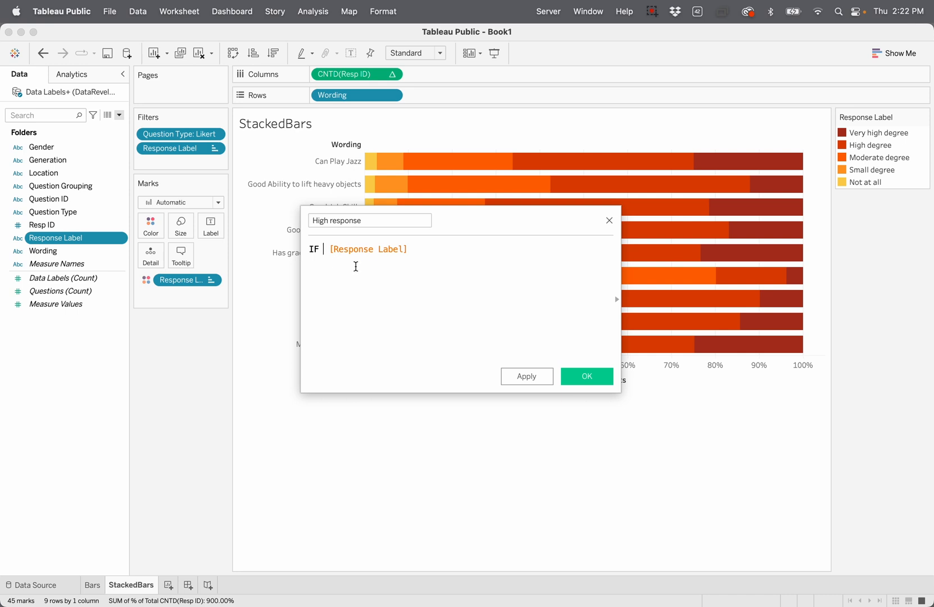
pyautogui.click(415, 249)
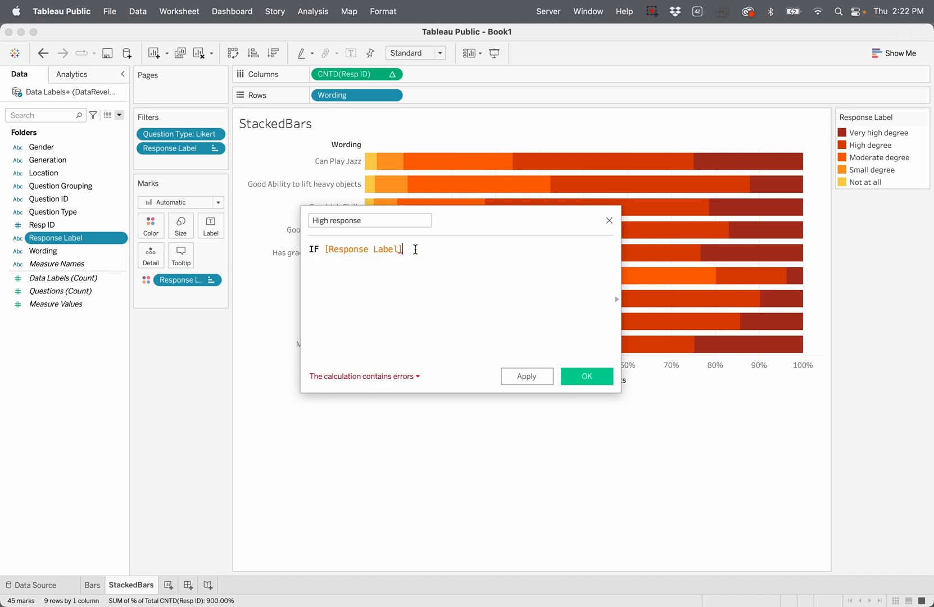
pyautogui.write('=="Ver""')
pyautogui.write('Very high ')
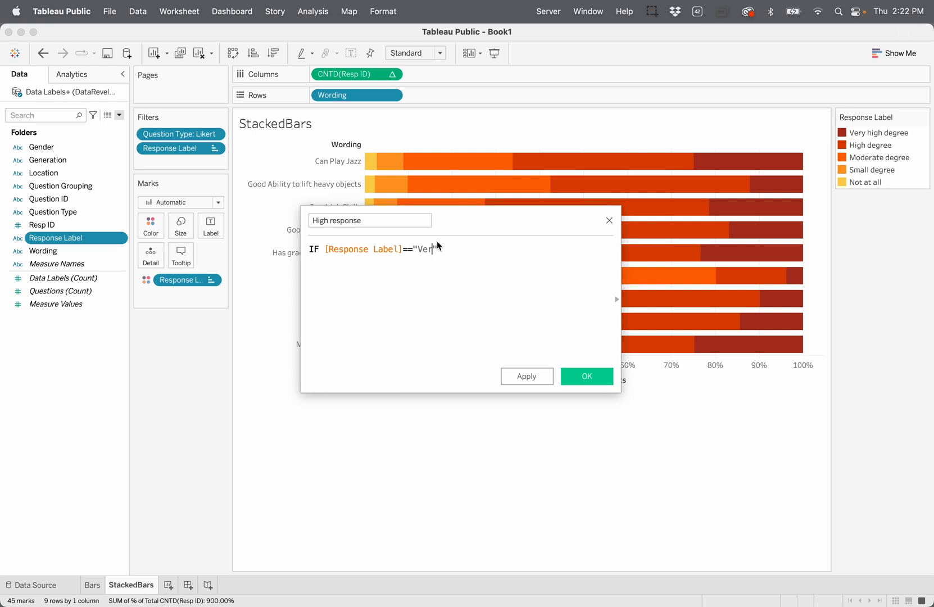
pyautogui.write('degree')
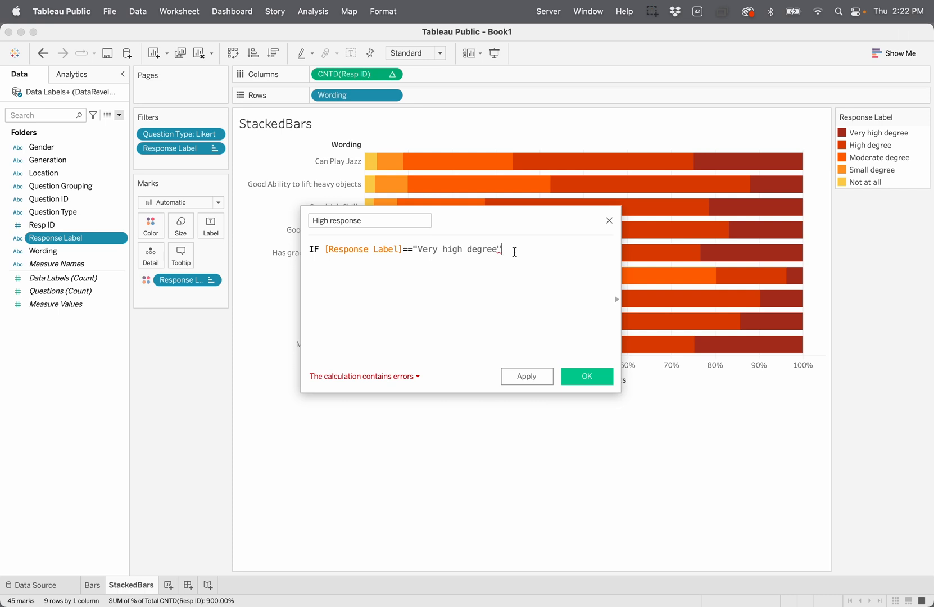
# Add a second line to the formula with the alternative condition OR [Response Label]=="High degree"
pyautogui.press('Return')
pyautogui.write('or')
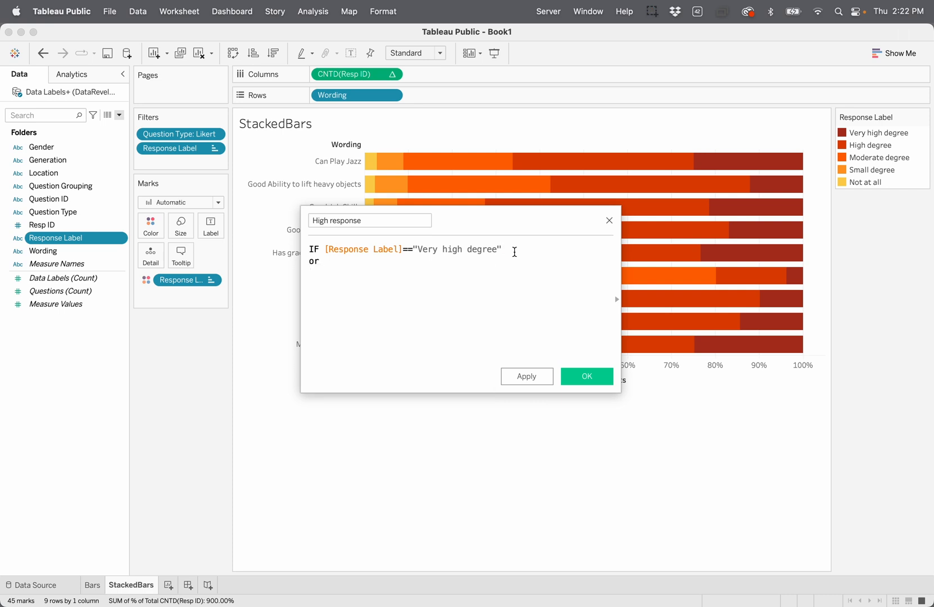
pyautogui.press('BackSpace')
pyautogui.write('r')
pyautogui.press('BackSpace')
pyautogui.press('Return')
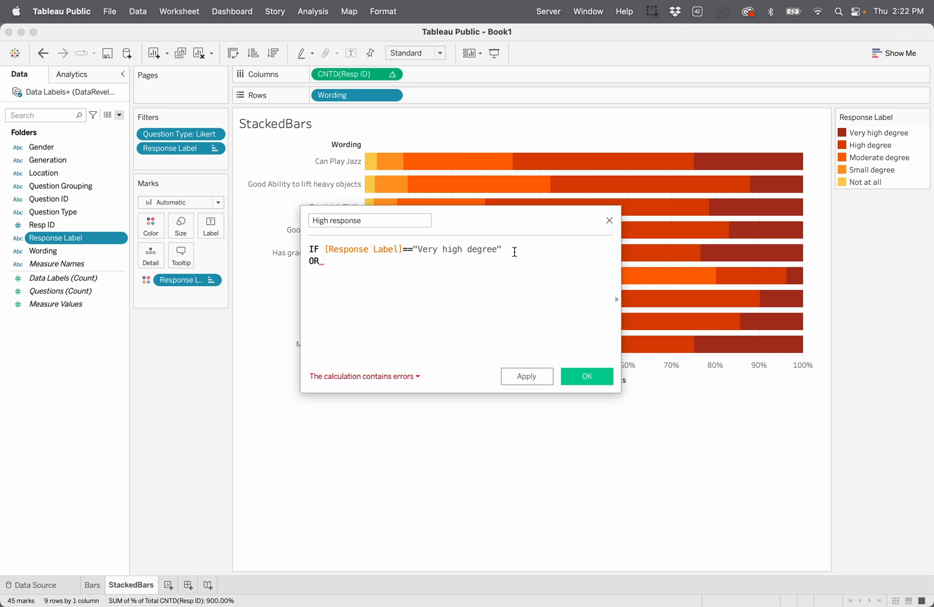
pyautogui.write('res')
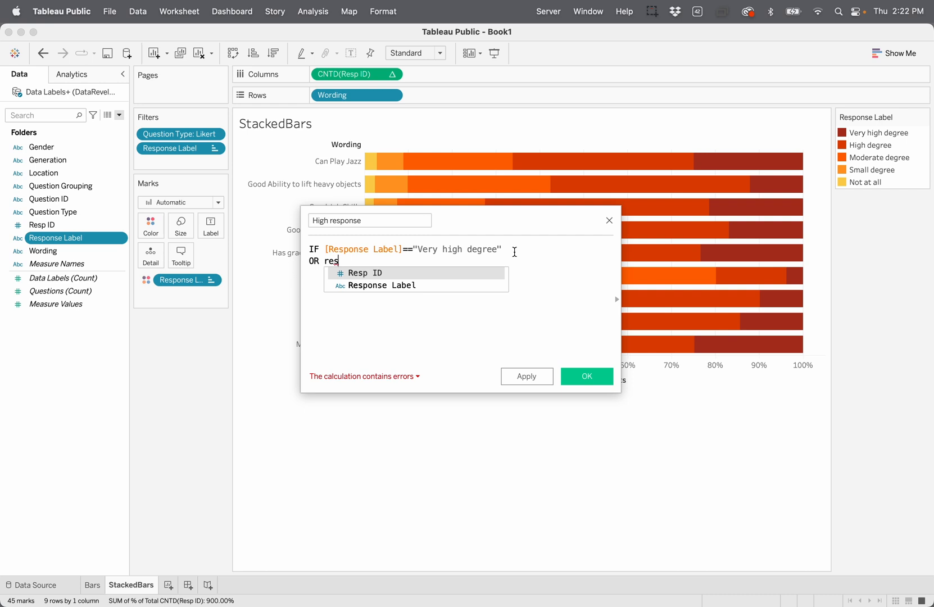
pyautogui.press('Down')
pyautogui.press('Return')
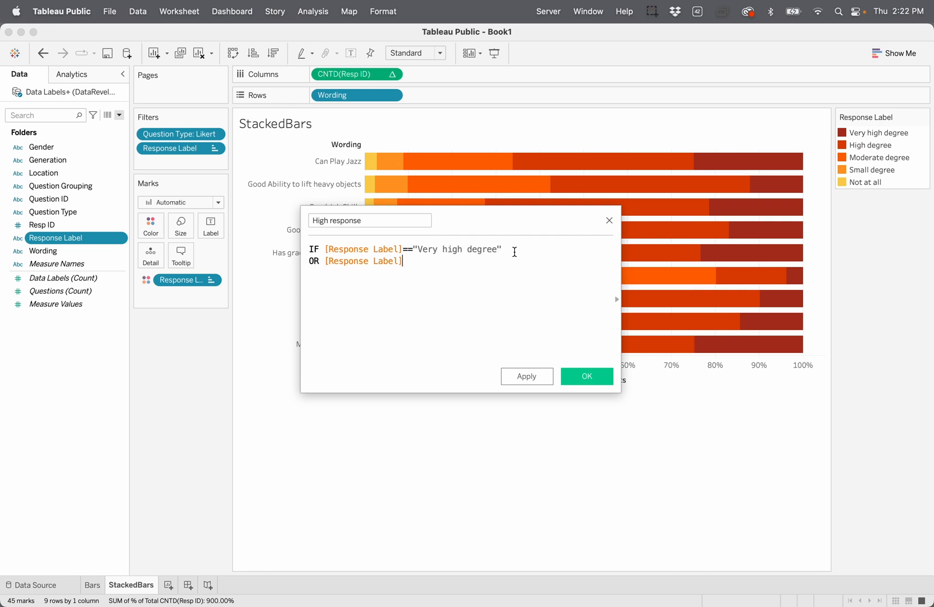
pyautogui.write('=="High degree"')
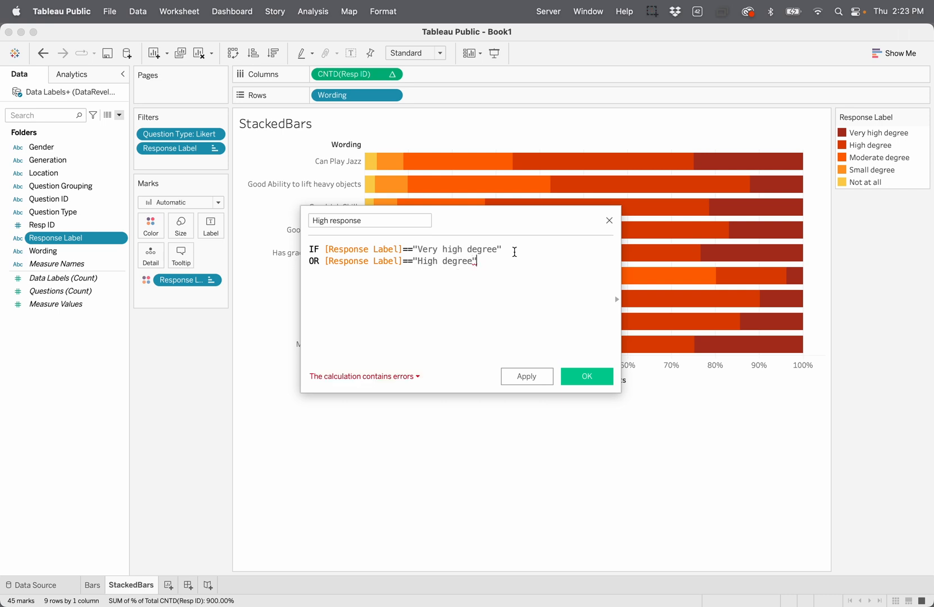
# Complete the formula with THEN 1, ELSE 0 and END, and save the High response calculated field
pyautogui.press('Return')
pyautogui.write('THEN 1')
pyautogui.press('Return')
pyautogui.write('ELSE ')
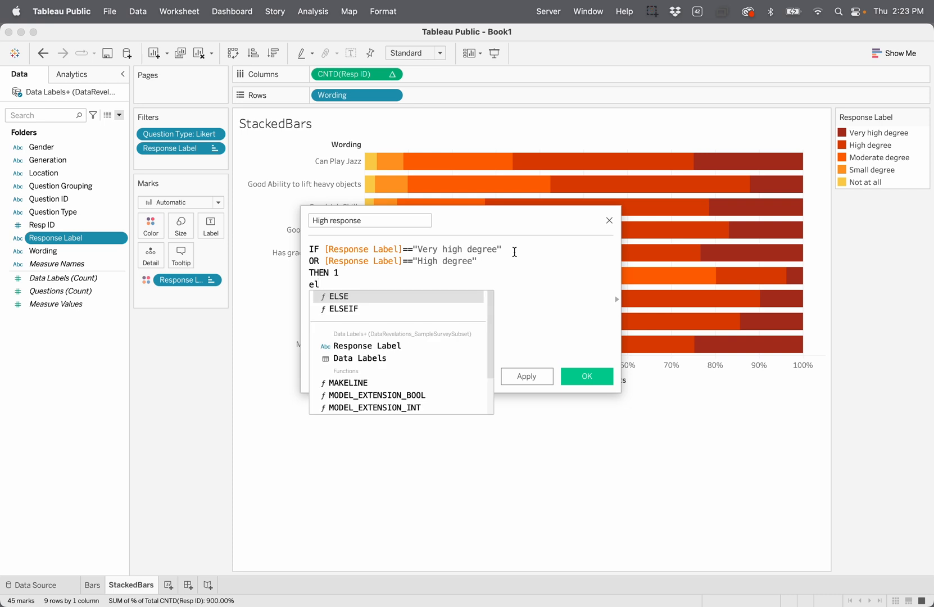
pyautogui.write('0 ')
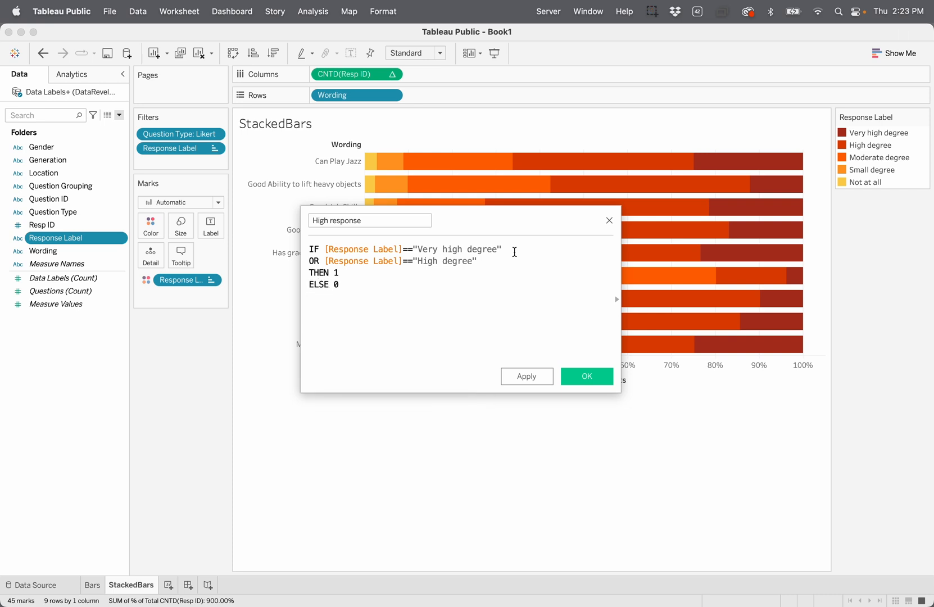
pyautogui.write('END')
pyautogui.click(584, 378)
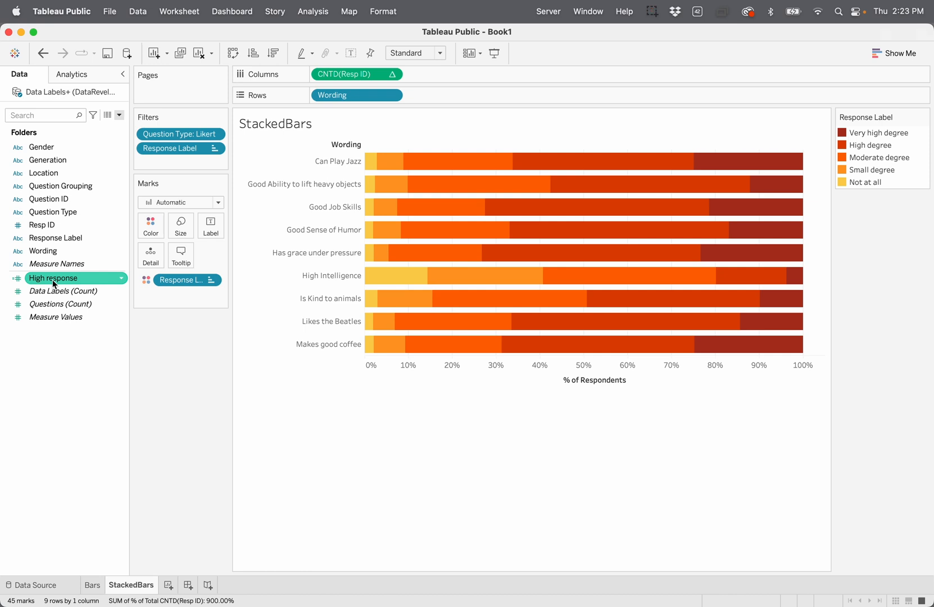
# Add the High response field to the columns beside the respondent count and aggregate it as an average
pyautogui.moveTo(54, 284); pyautogui.dragTo(437, 76)
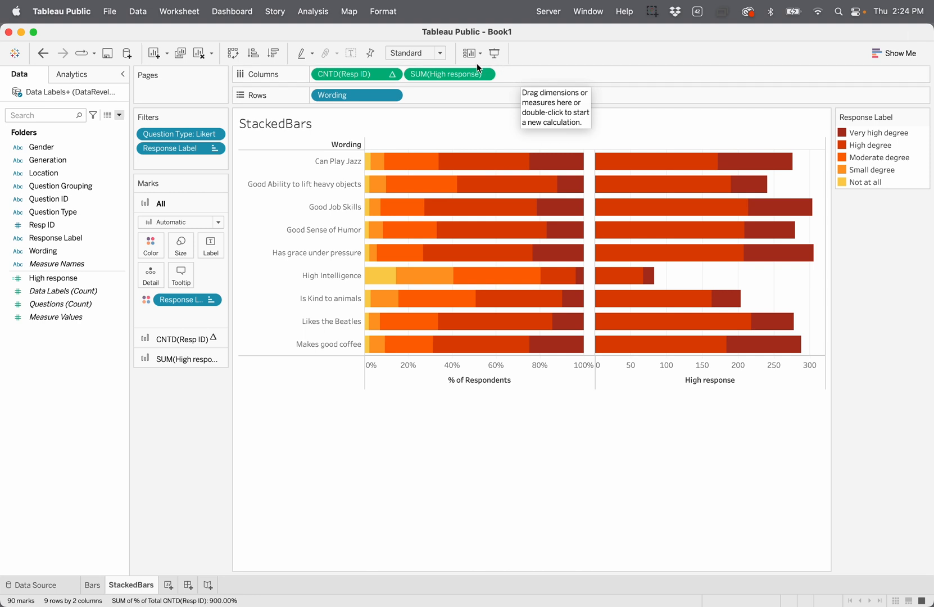
pyautogui.click(486, 75)
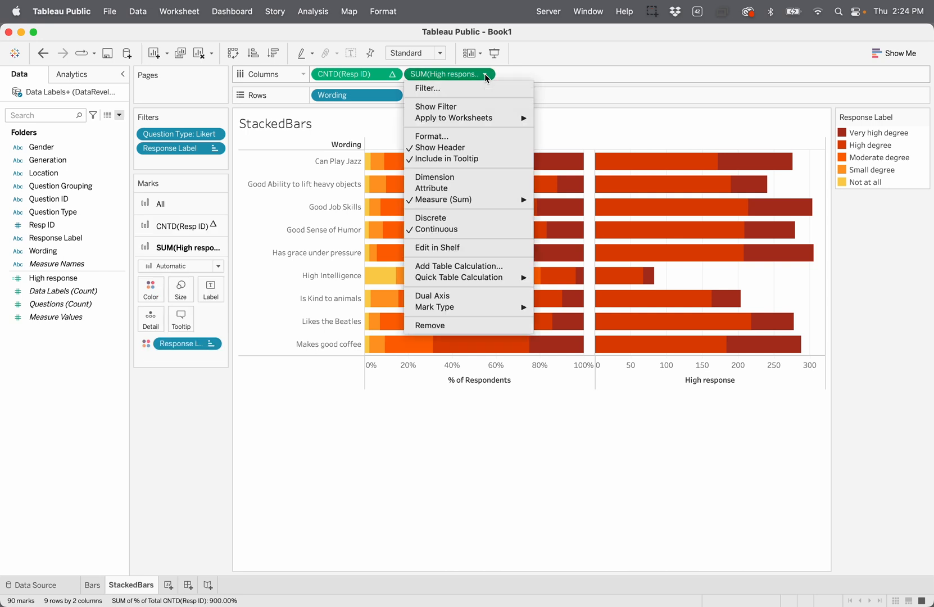
pyautogui.moveTo(473, 199)
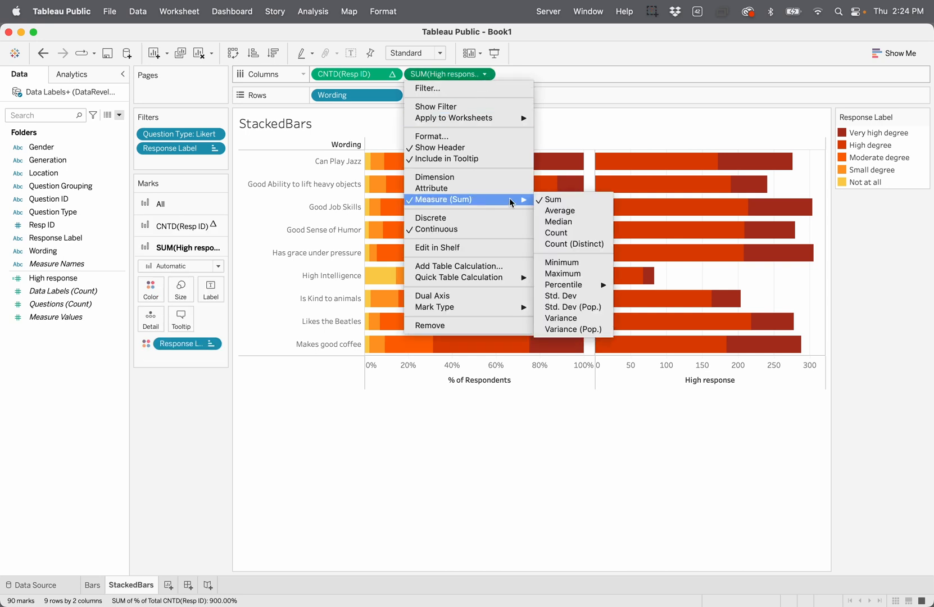
pyautogui.click(591, 215)
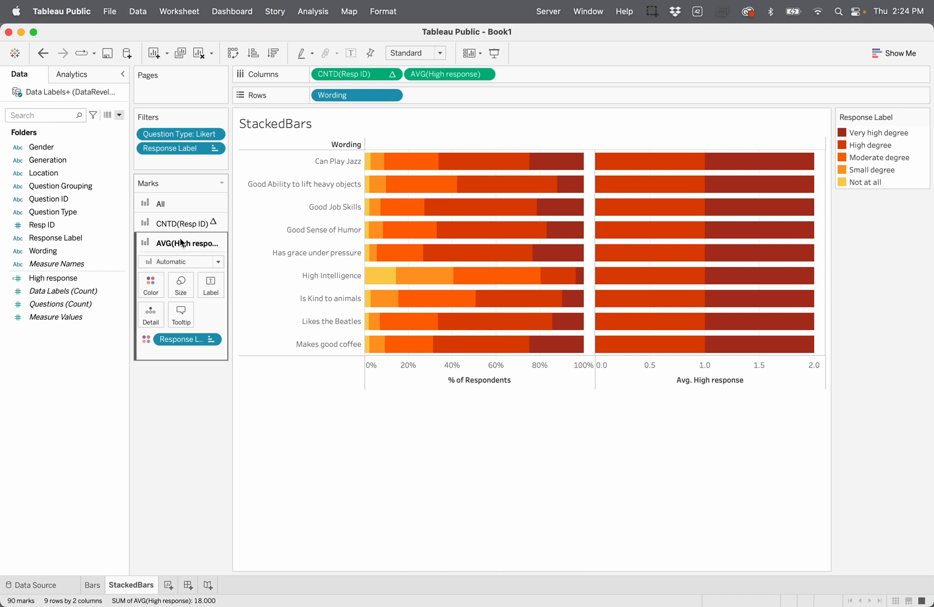
# Remove the Response Label color breakdown from the AVG(High response) marks only
pyautogui.click(176, 208)
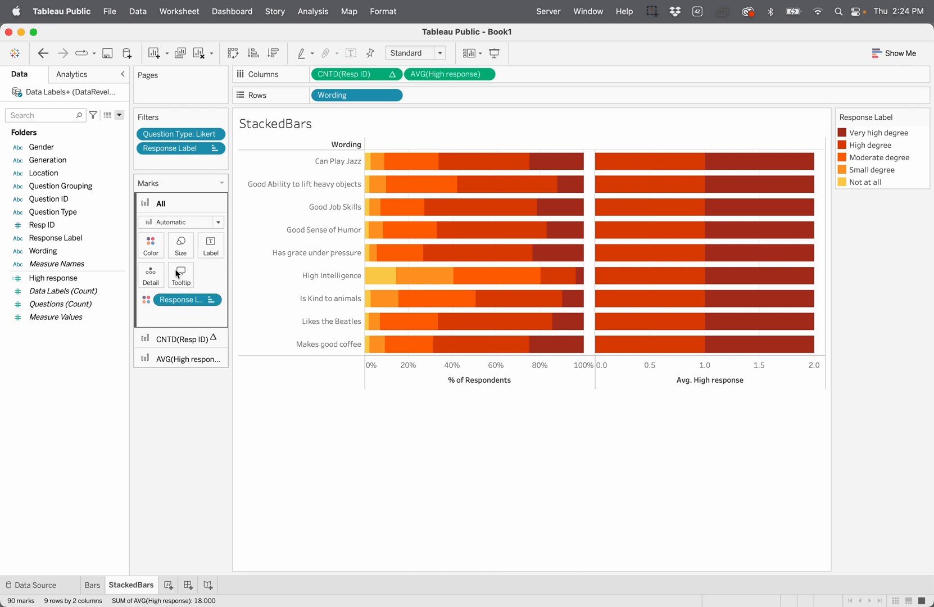
pyautogui.click(183, 339)
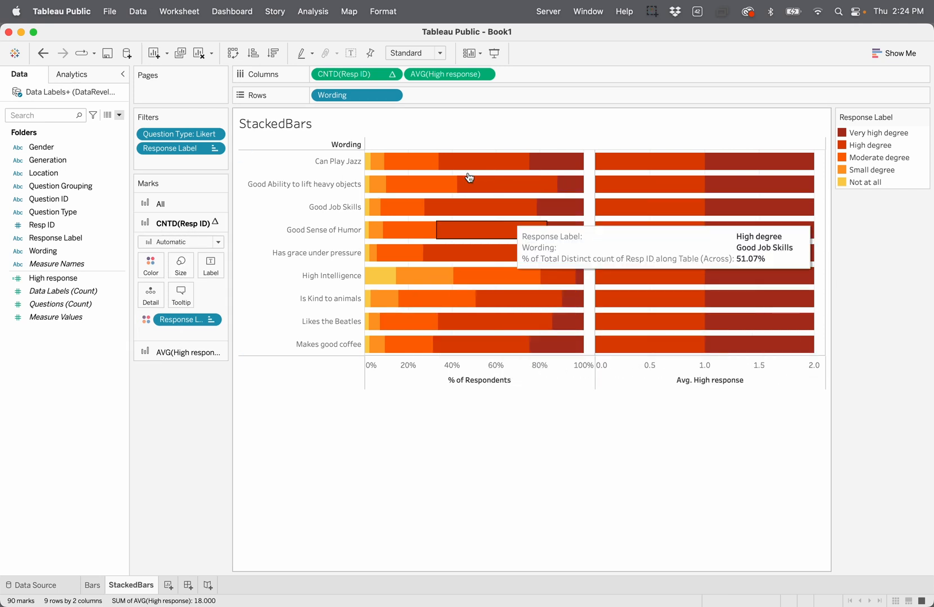
pyautogui.click(178, 353)
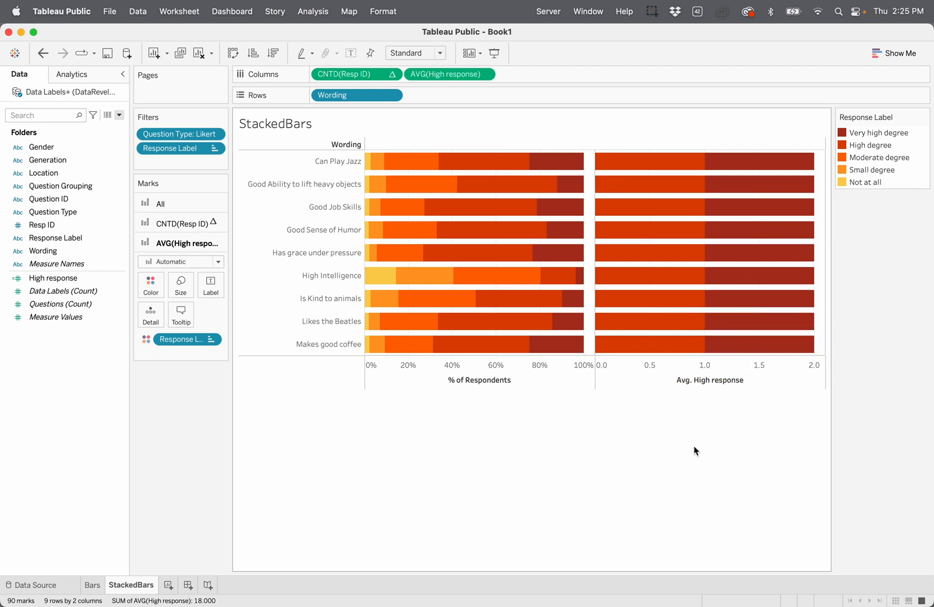
pyautogui.click(182, 340)
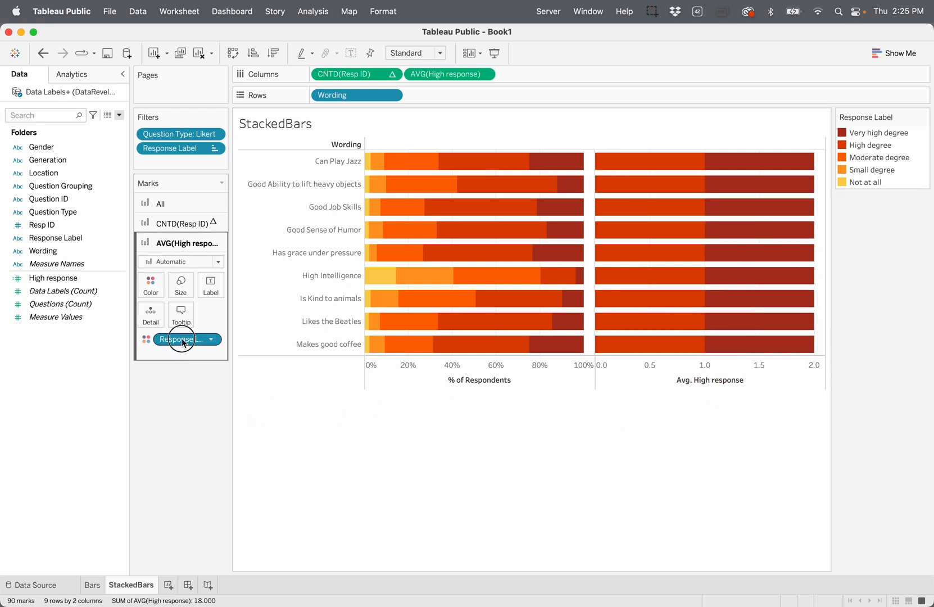
pyautogui.moveTo(182, 339); pyautogui.dragTo(178, 414)
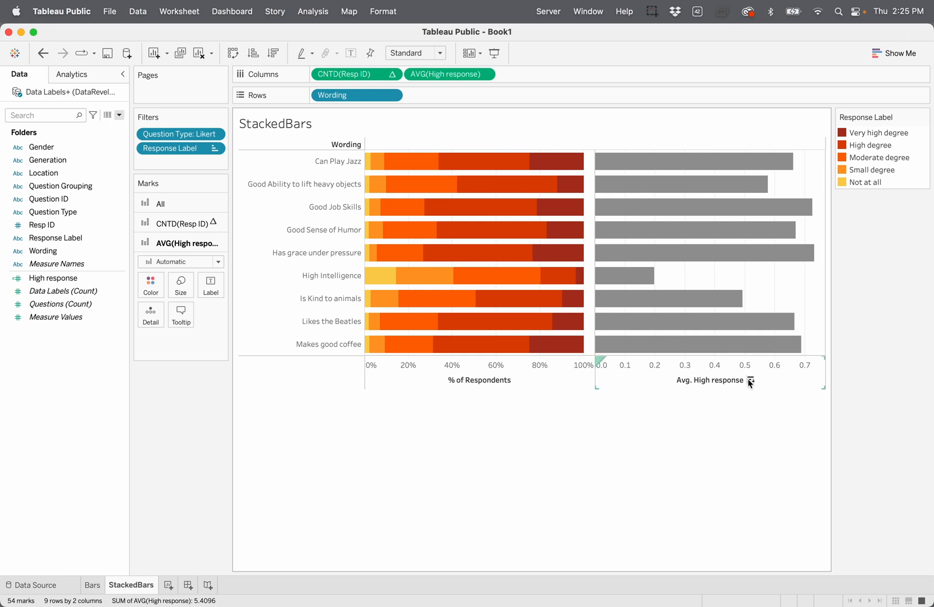
# Try sorting the Wording rows in descending order of average High response, and undo the sort
pyautogui.click(750, 381)
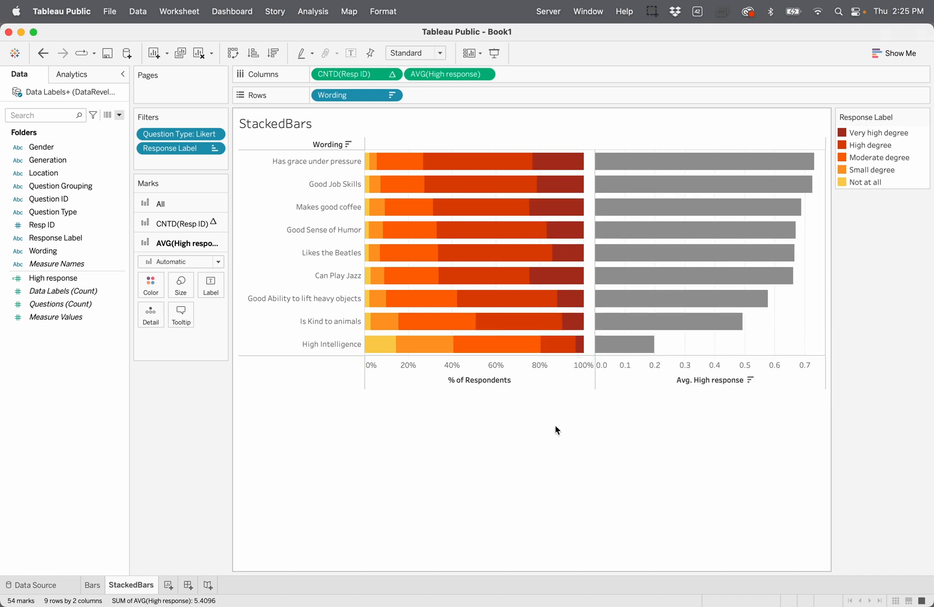
pyautogui.press('super+z')
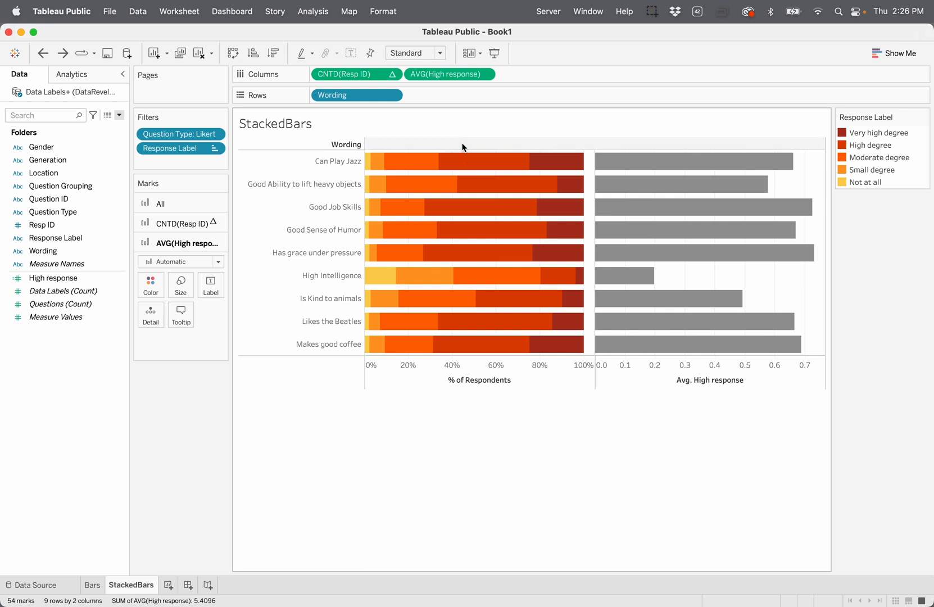
# Combine AVG(High response) with CNTD(Resp ID) as a dual axis and set the CNTD(Resp ID) mark type to Bar
pyautogui.click(485, 75)
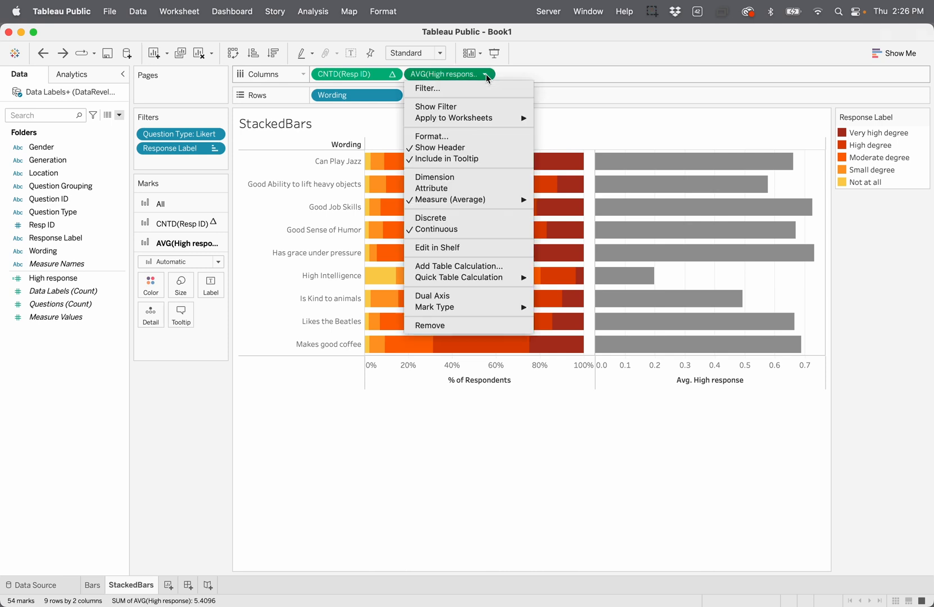
pyautogui.click(471, 294)
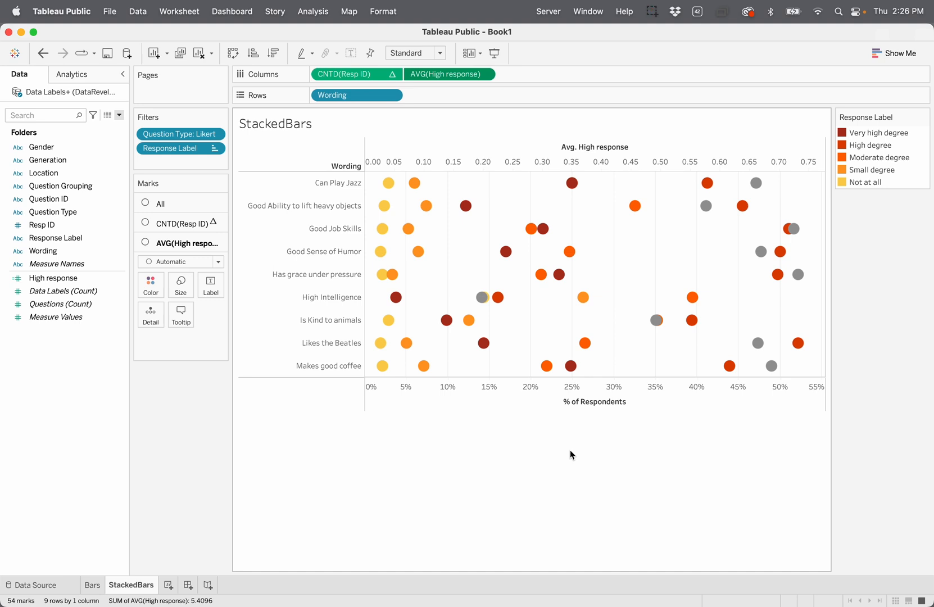
pyautogui.click(180, 203)
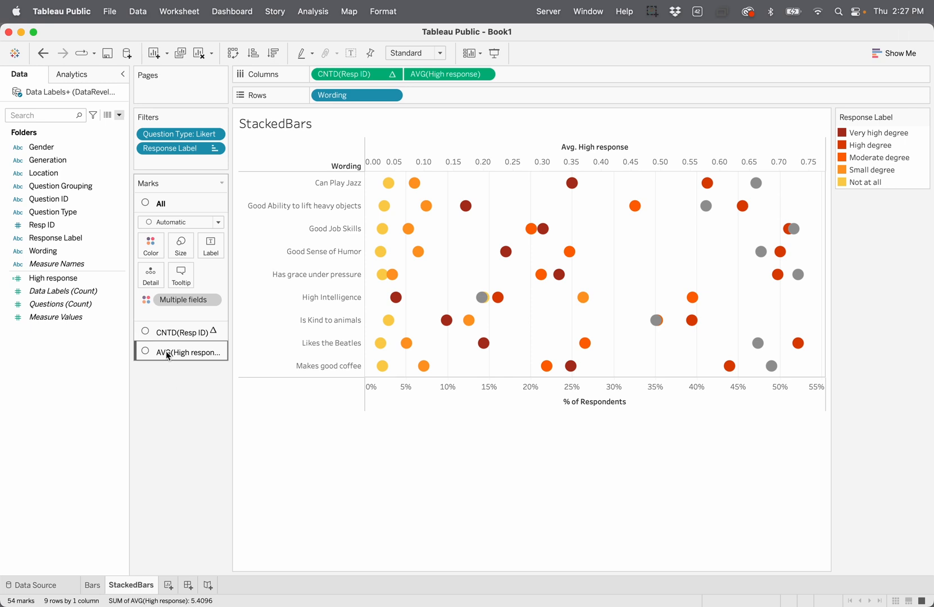
pyautogui.click(185, 332)
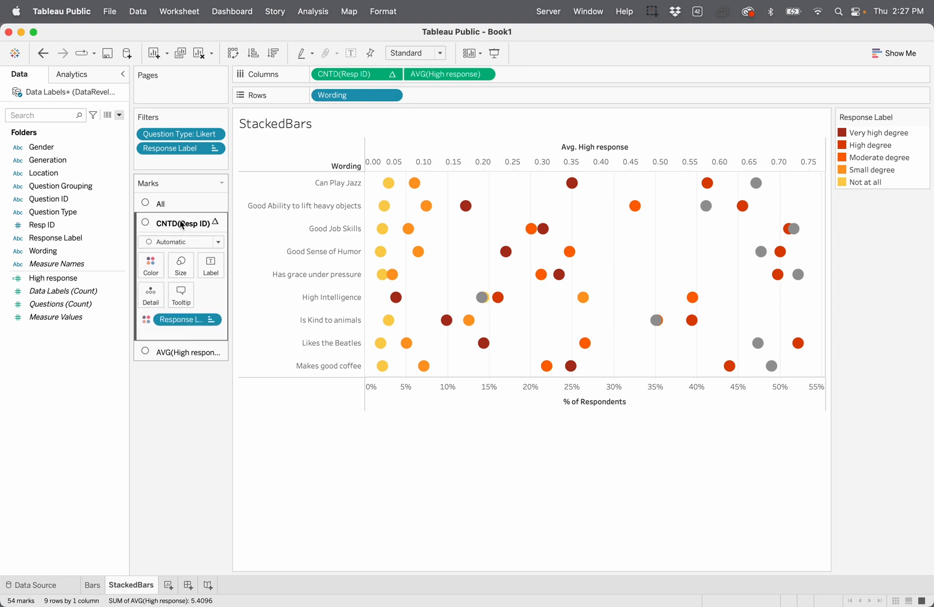
pyautogui.click(219, 243)
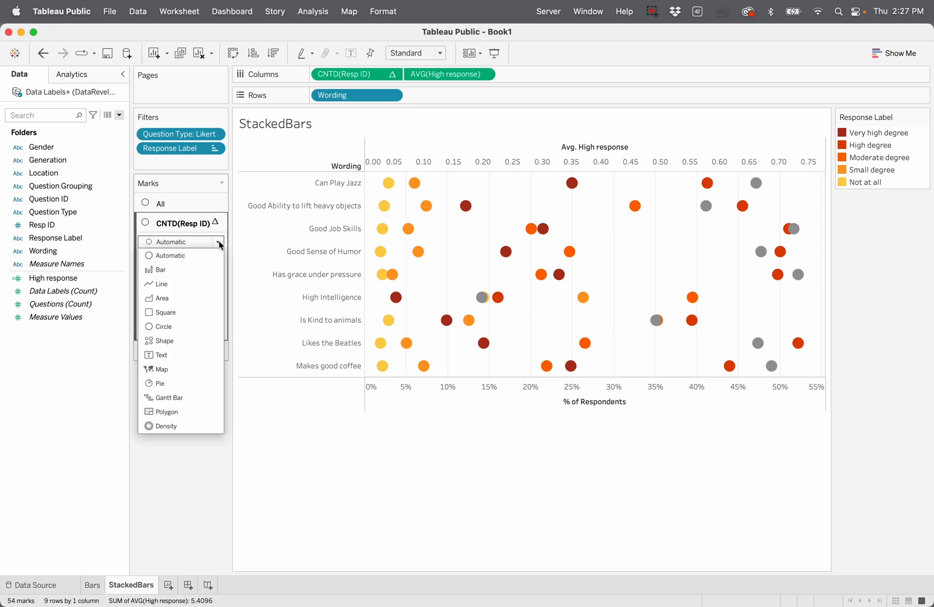
pyautogui.click(189, 270)
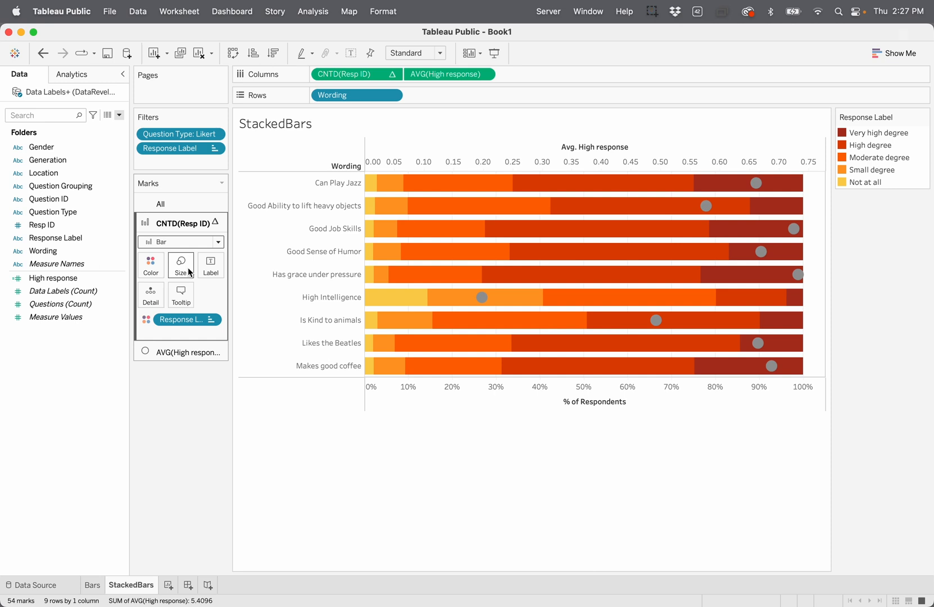
# Set the AVG(High response) mark type to Shape, keeping the open circle as the shape
pyautogui.click(172, 352)
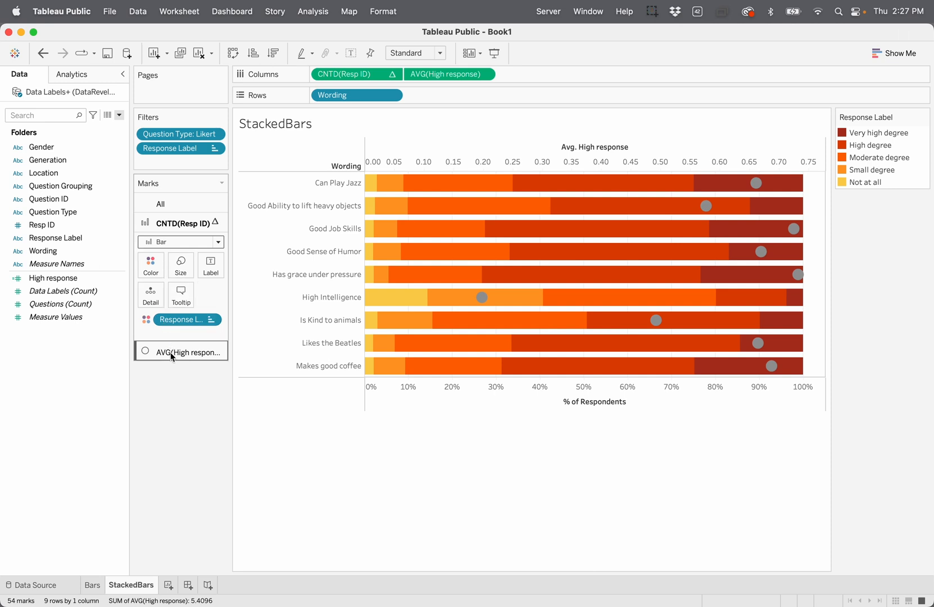
pyautogui.click(172, 352)
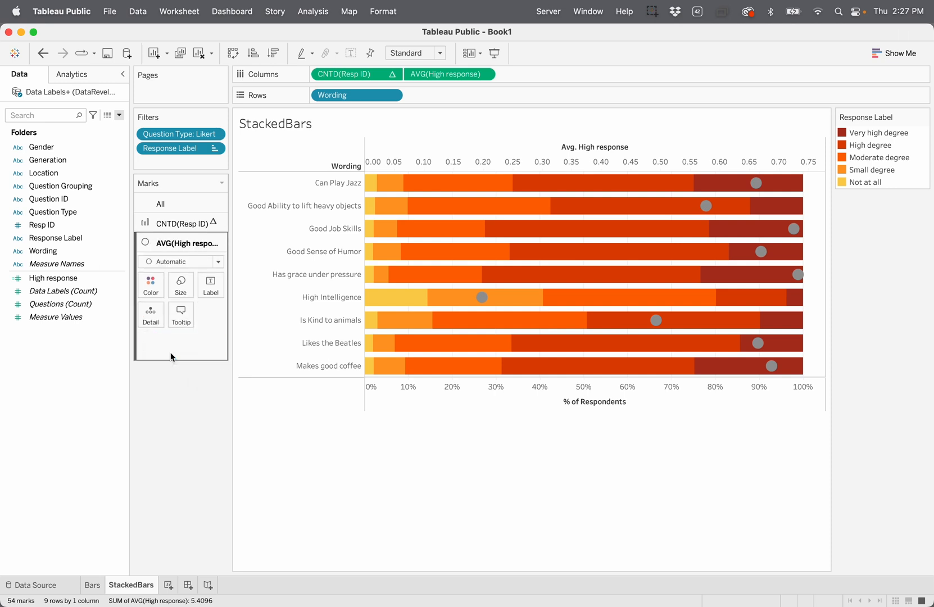
pyautogui.click(219, 260)
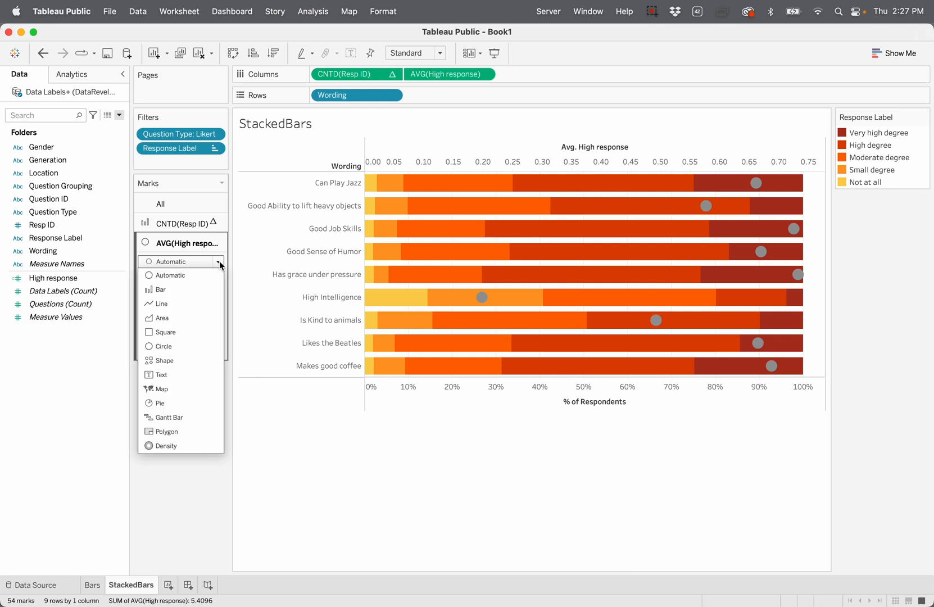
pyautogui.click(179, 362)
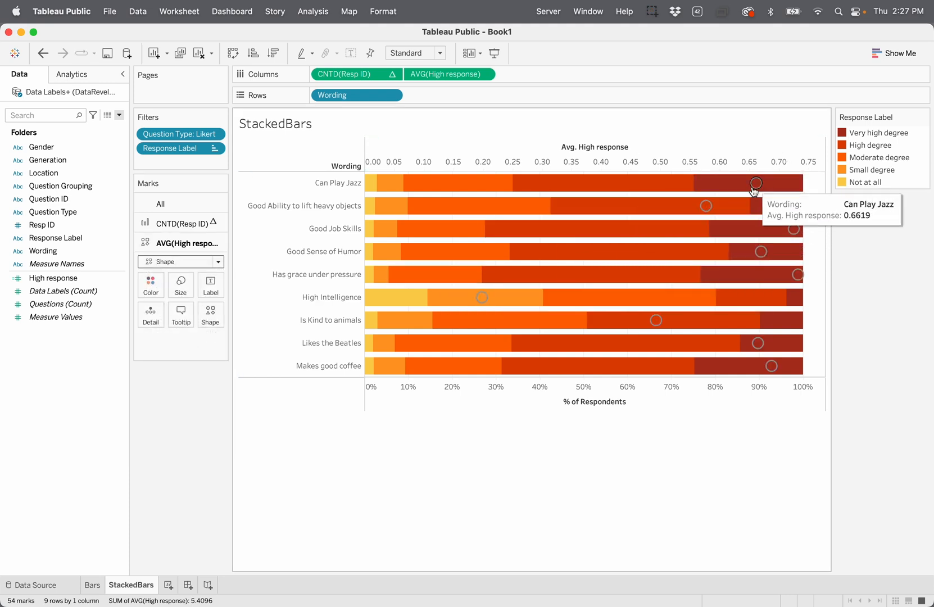
pyautogui.click(216, 322)
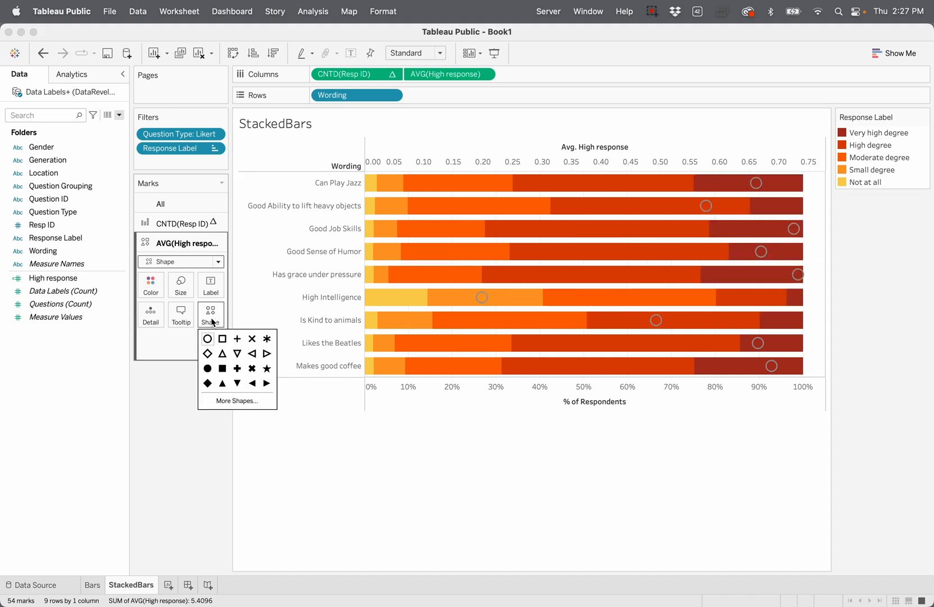
pyautogui.click(173, 344)
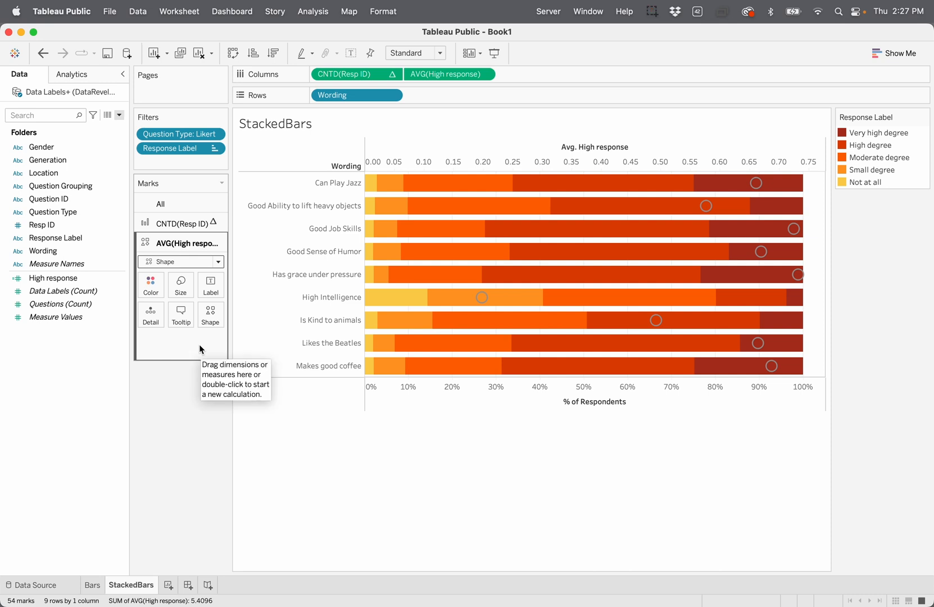
# Color the AVG(High response) circles white and set their opacity to 70%
pyautogui.click(151, 288)
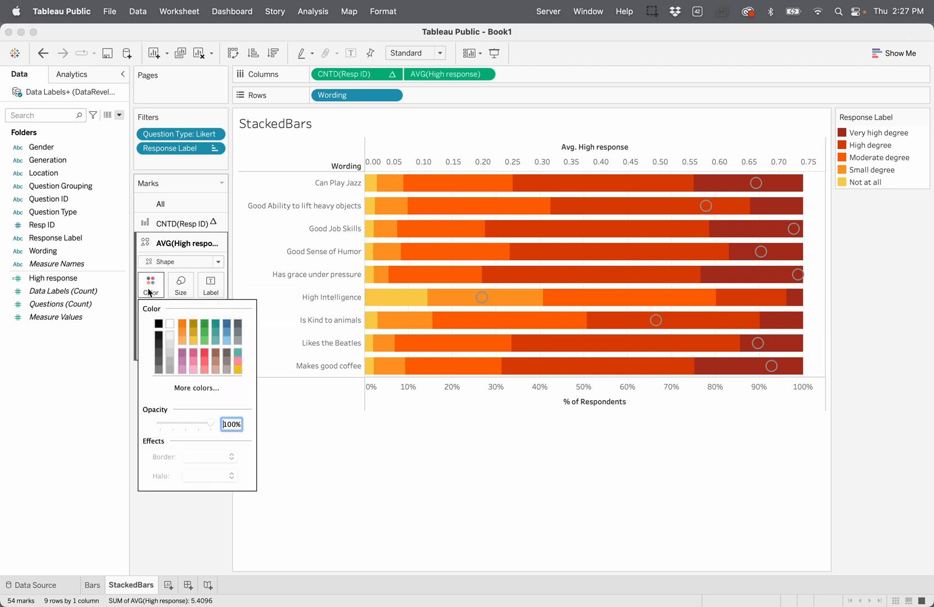
pyautogui.click(171, 325)
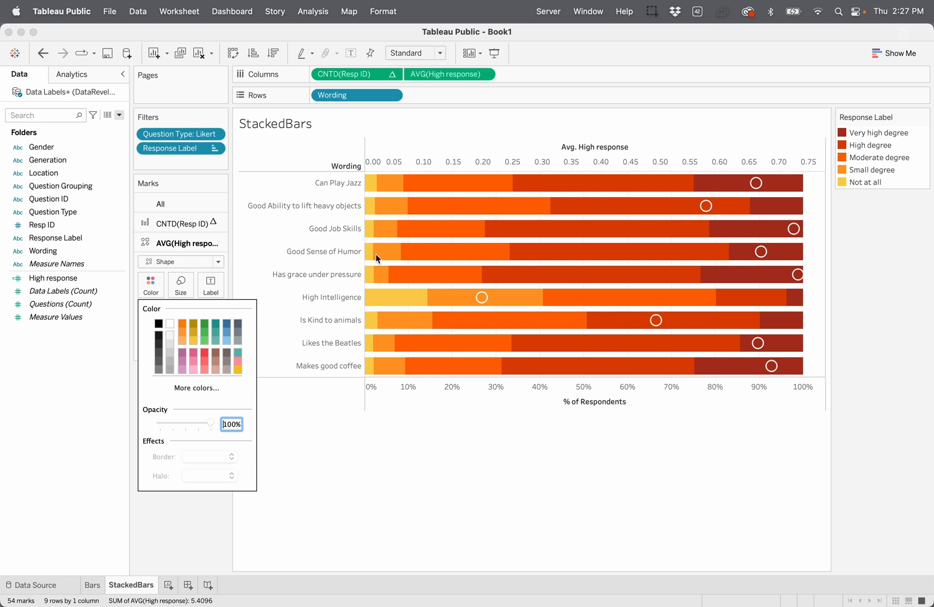
pyautogui.moveTo(762, 201)
pyautogui.moveTo(210, 422); pyautogui.dragTo(195, 426)
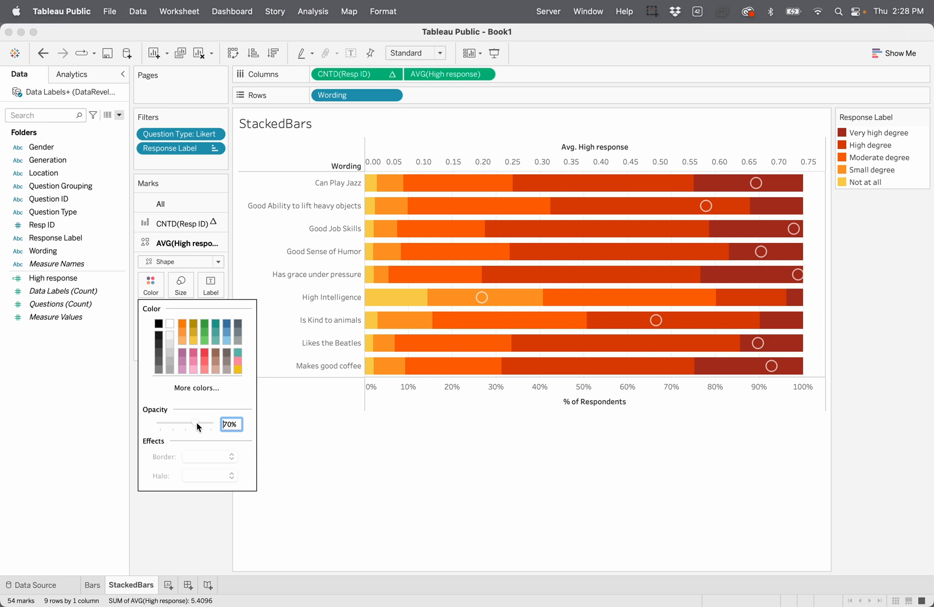
pyautogui.click(281, 436)
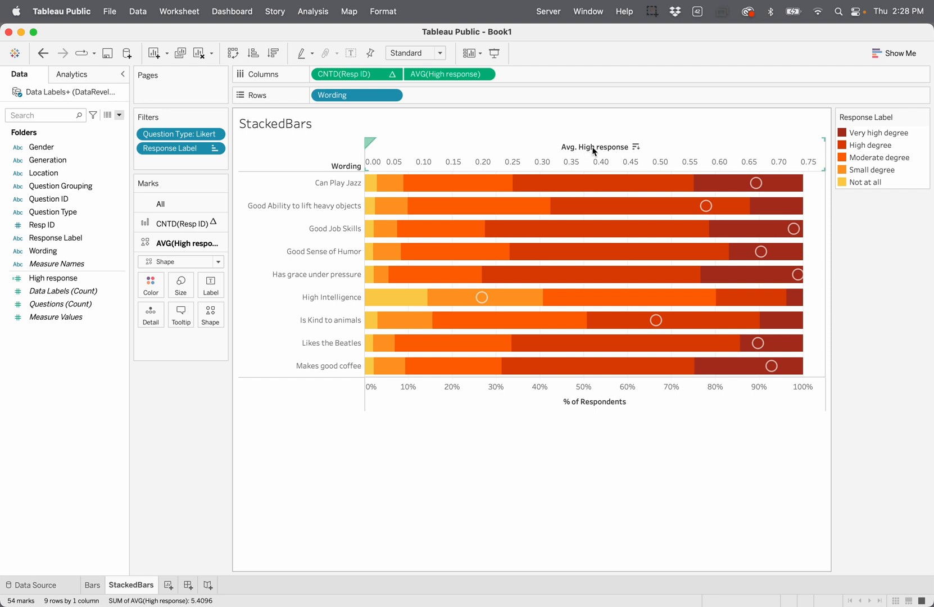
# Sort the Wording rows in descending order of average High response and inspect the circles along the bars
pyautogui.click(635, 147)
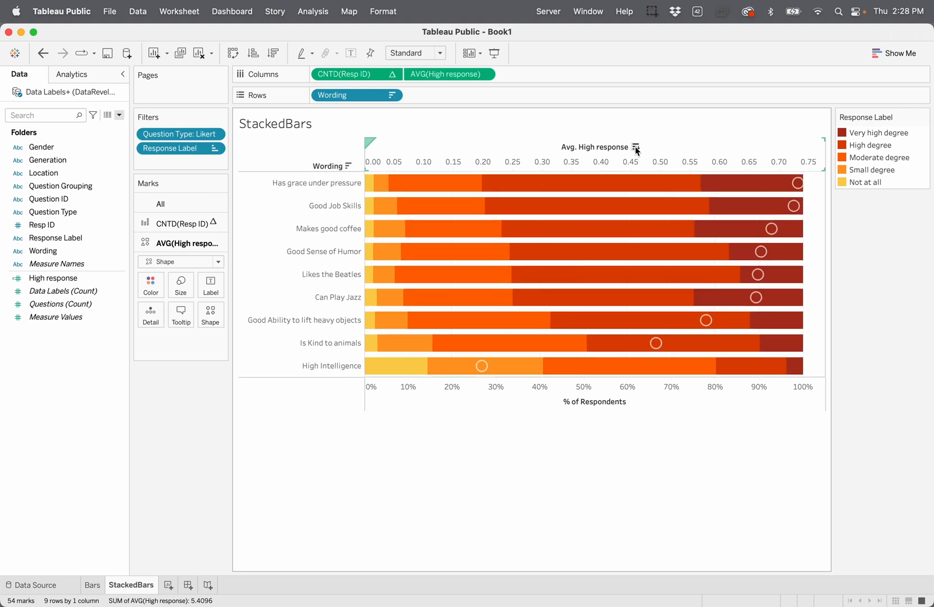
pyautogui.moveTo(775, 192)
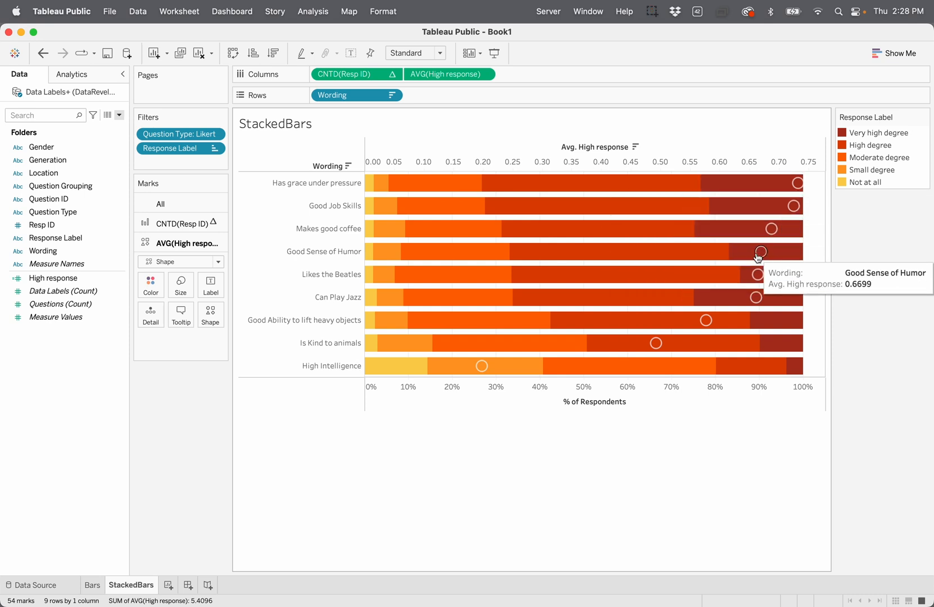
pyautogui.moveTo(480, 368)
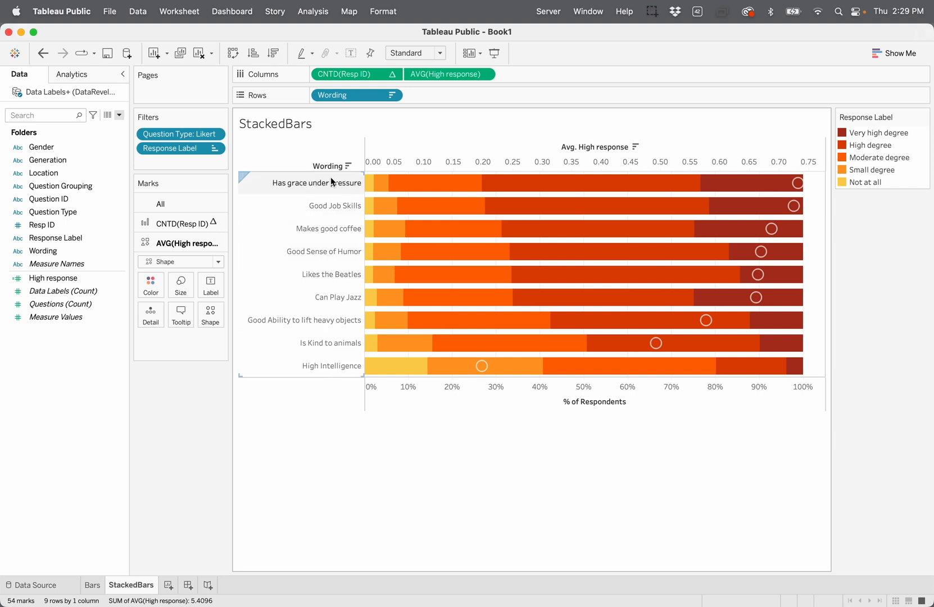
pyautogui.moveTo(754, 180)
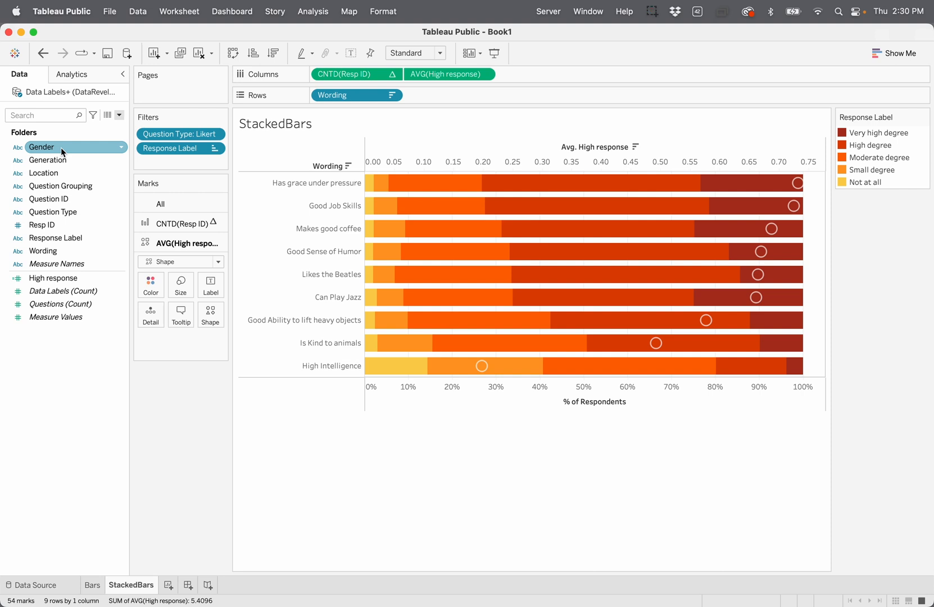
# Break each Wording row down by Gender to compare the High response circles, and undo the breakdown
pyautogui.moveTo(61, 147); pyautogui.dragTo(443, 95)
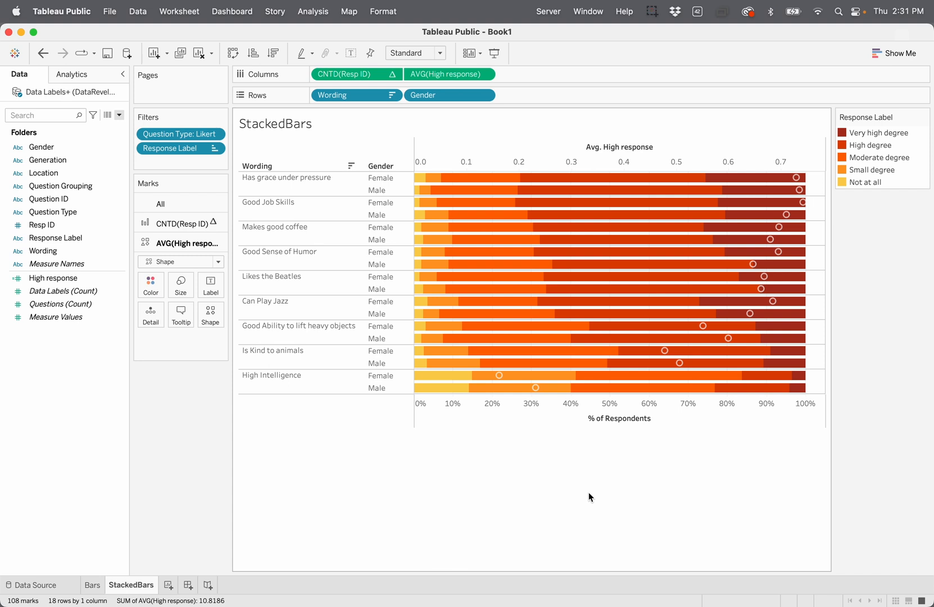
pyautogui.moveTo(445, 389)
pyautogui.moveTo(774, 303)
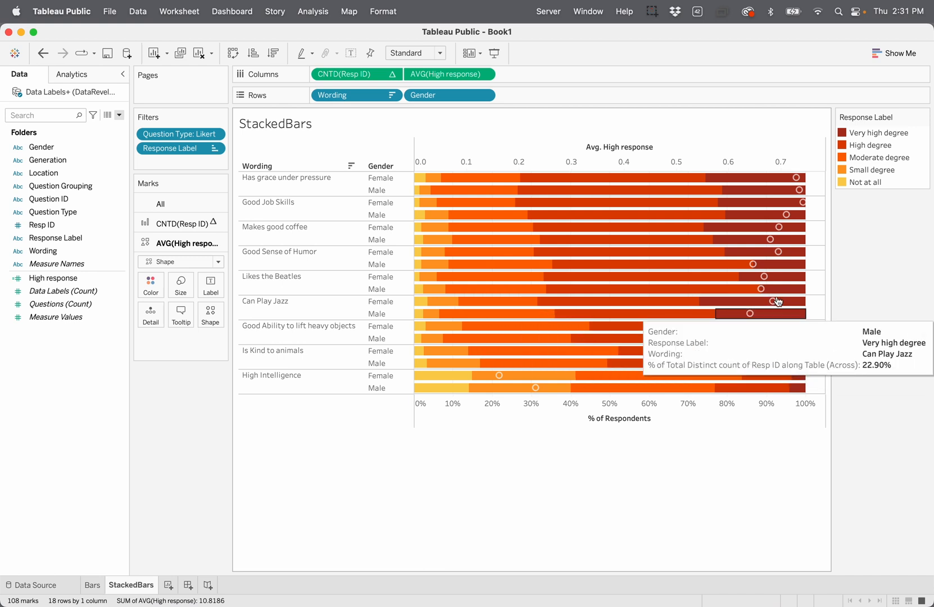
pyautogui.moveTo(729, 340)
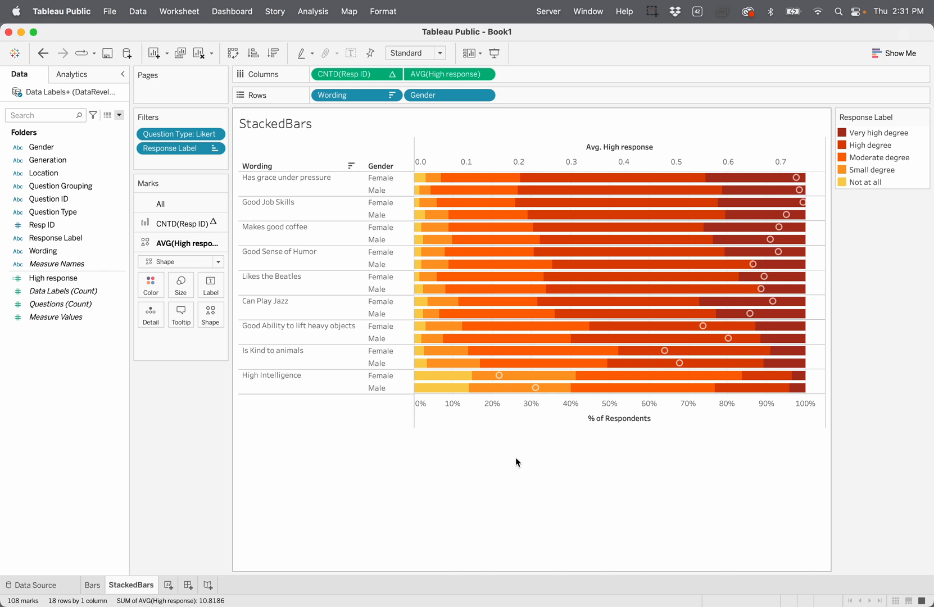
pyautogui.press('super+z')
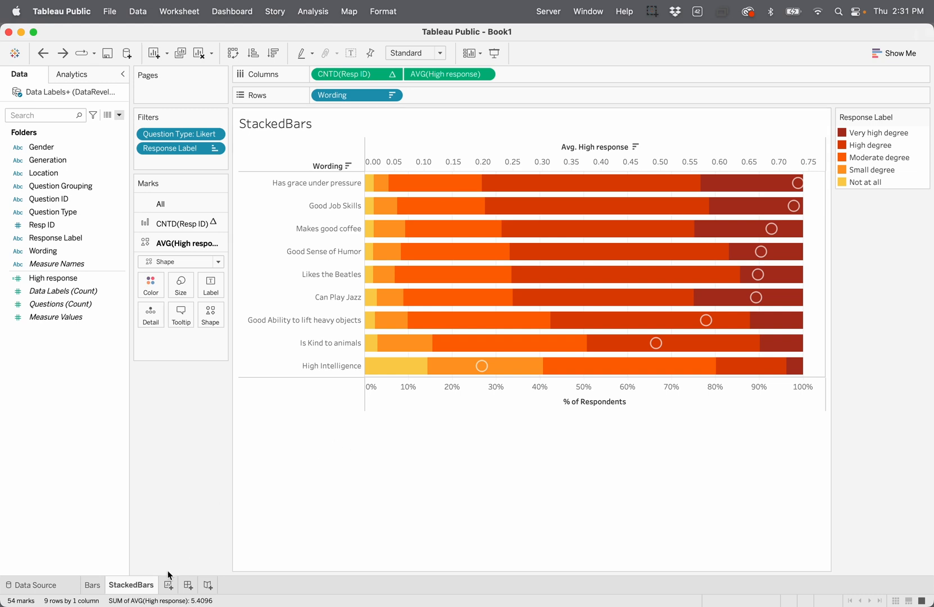
# Add a new worksheet and name it SlopeChart
pyautogui.click(169, 587)
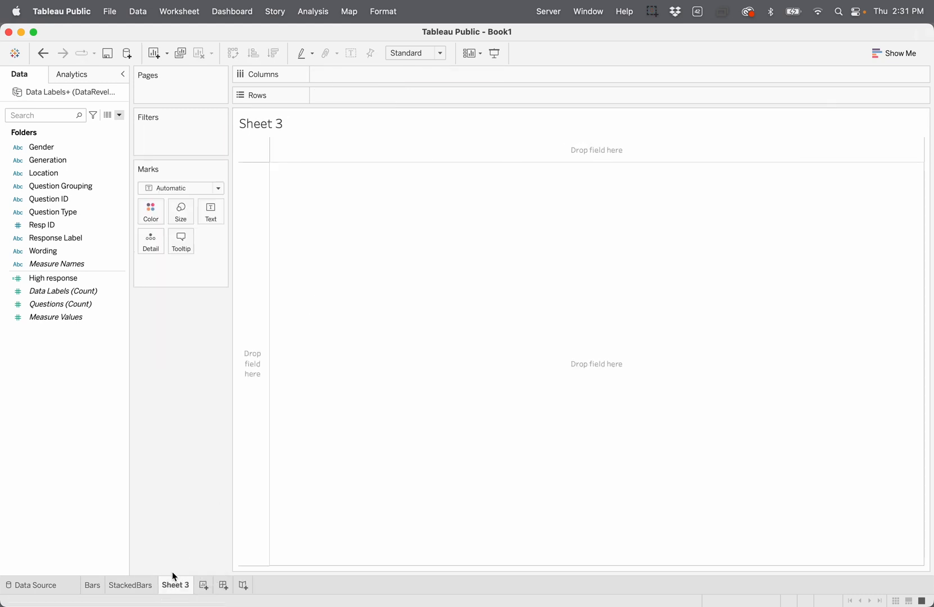
pyautogui.doubleClick(177, 587)
pyautogui.write('Sli')
pyautogui.press('BackSpace')
pyautogui.write('opeChart')
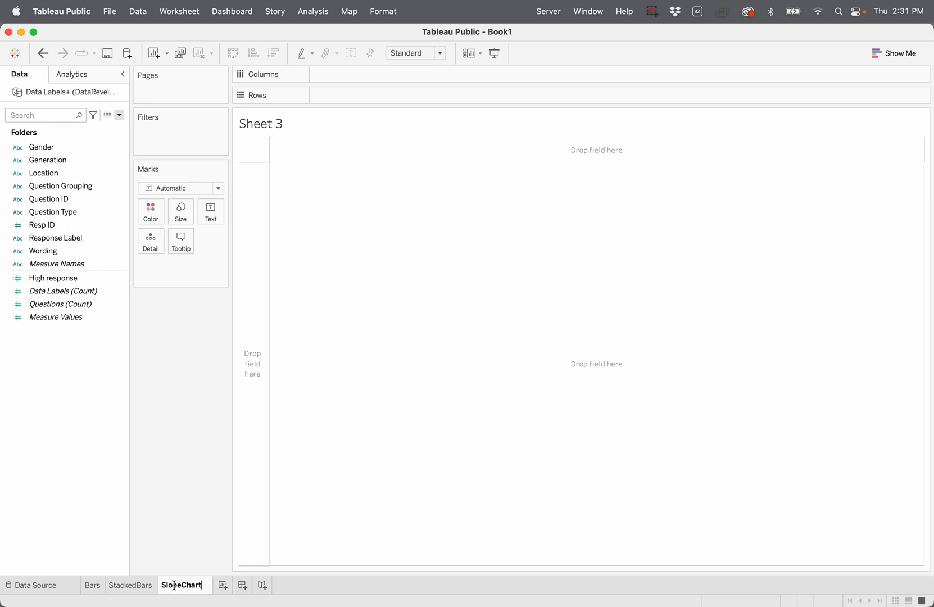
pyautogui.press('Return')
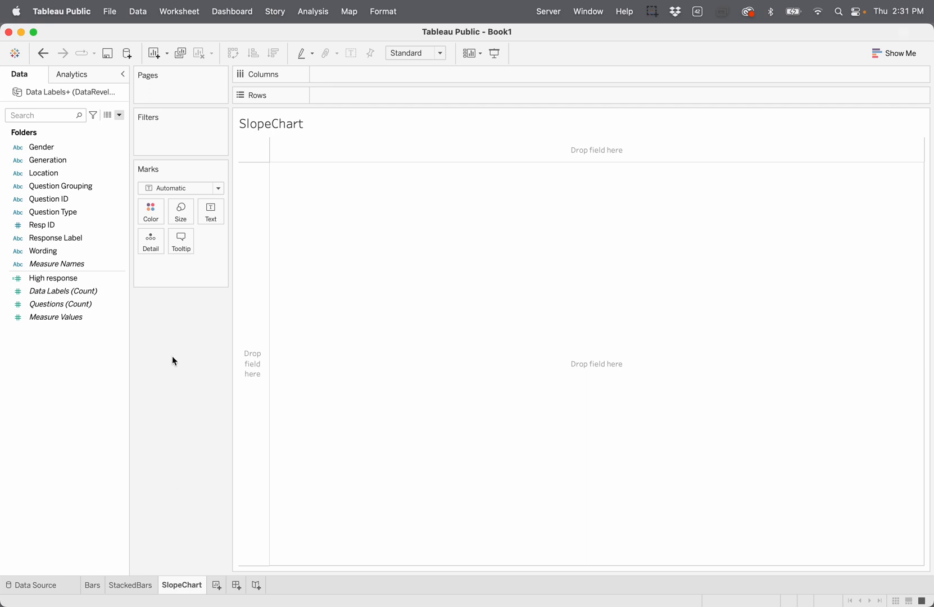
# Lay out Wording across the columns and filter Question Type to Likert only
pyautogui.click(111, 254)
pyautogui.moveTo(79, 252); pyautogui.dragTo(377, 78)
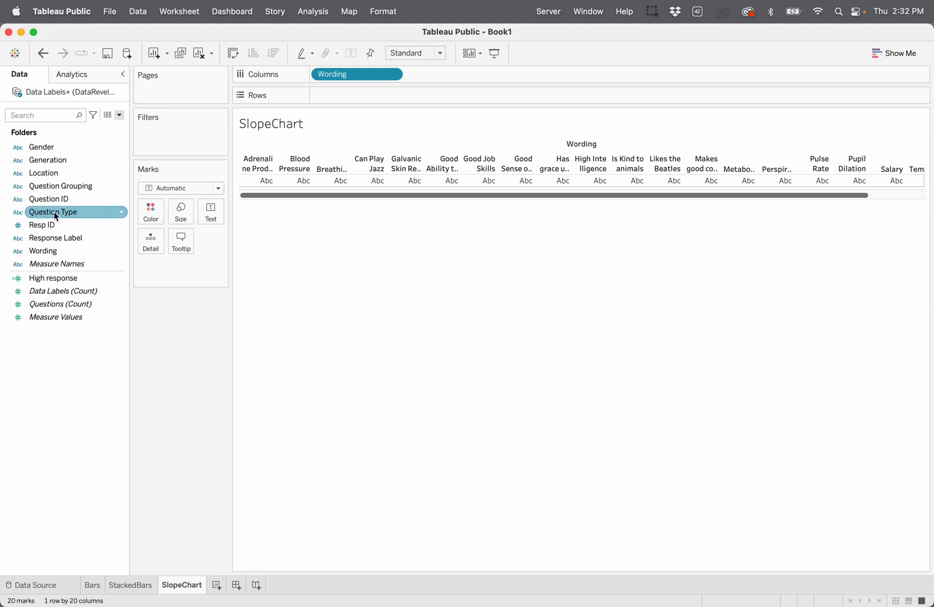
pyautogui.moveTo(61, 217); pyautogui.dragTo(171, 145)
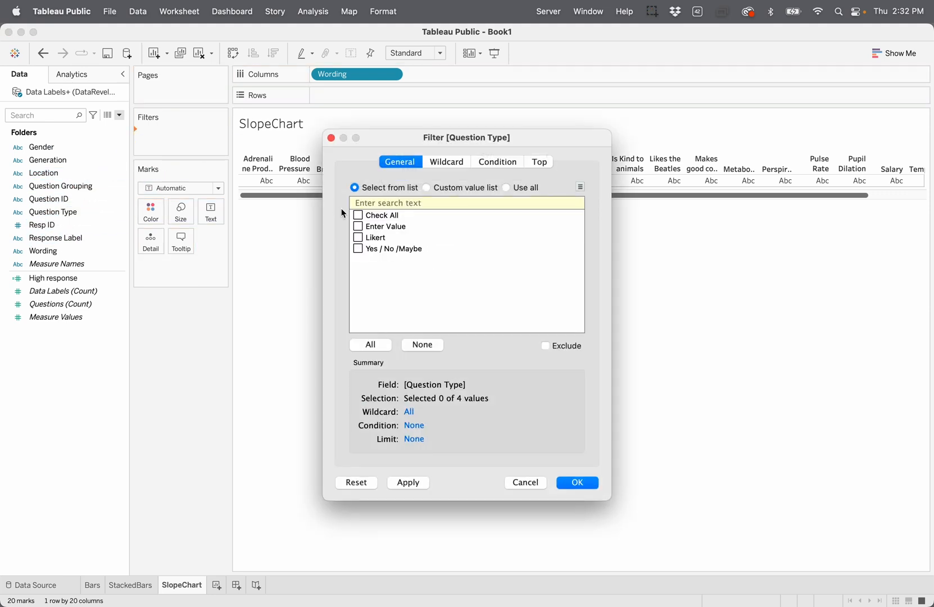
pyautogui.click(357, 237)
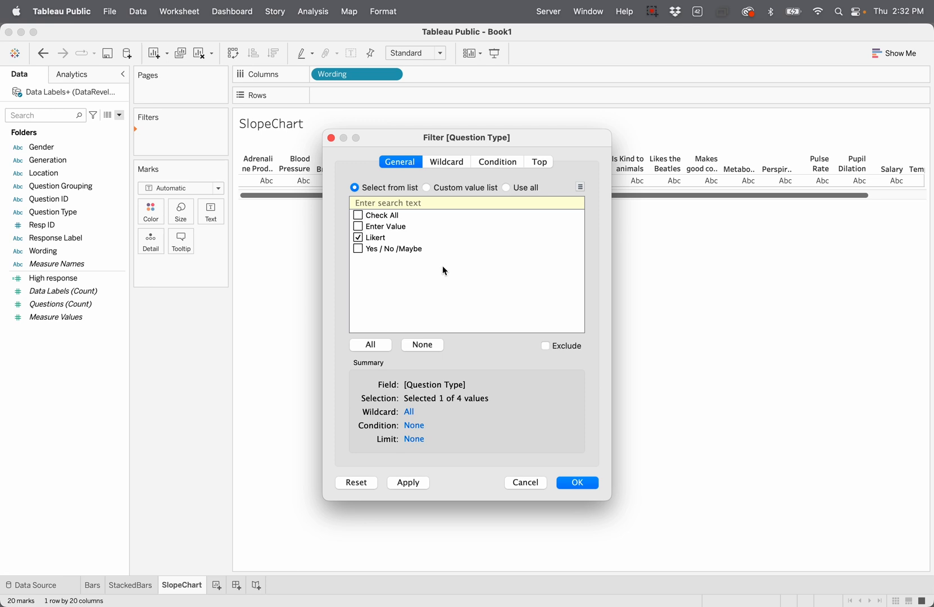
pyautogui.click(569, 483)
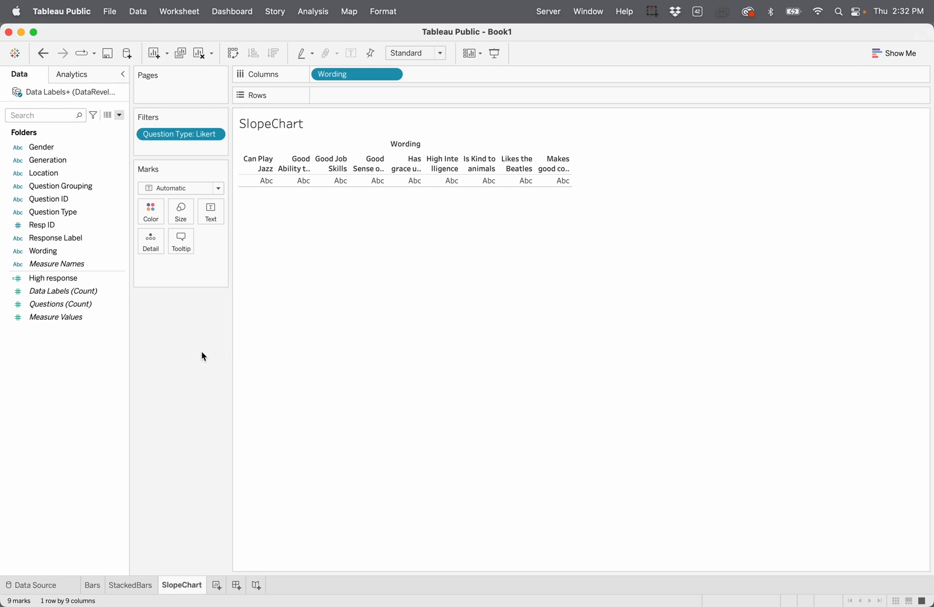
# Filter Response Label to exclude Null values
pyautogui.click(70, 318)
pyautogui.moveTo(72, 238); pyautogui.dragTo(176, 145)
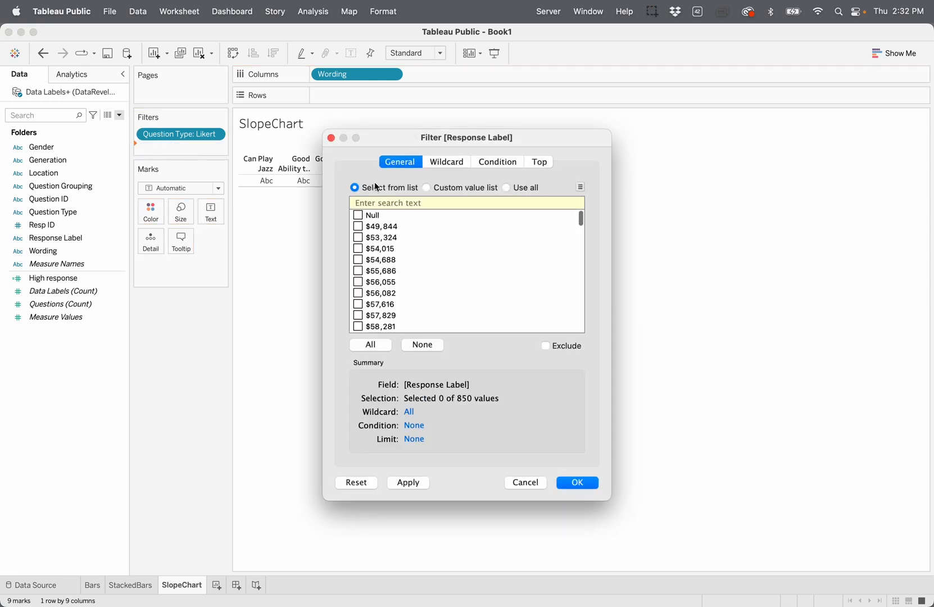
pyautogui.click(544, 346)
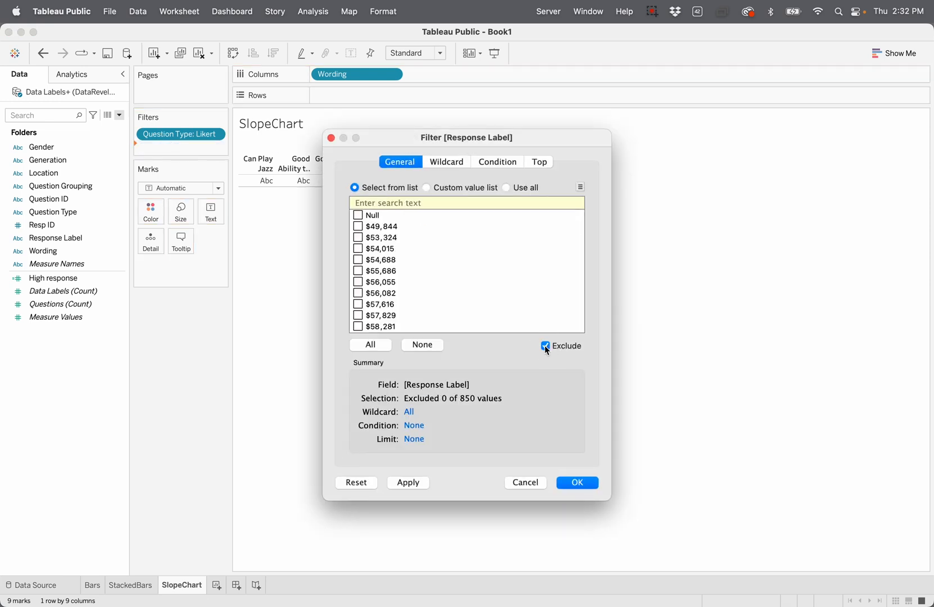
pyautogui.click(361, 218)
pyautogui.click(578, 484)
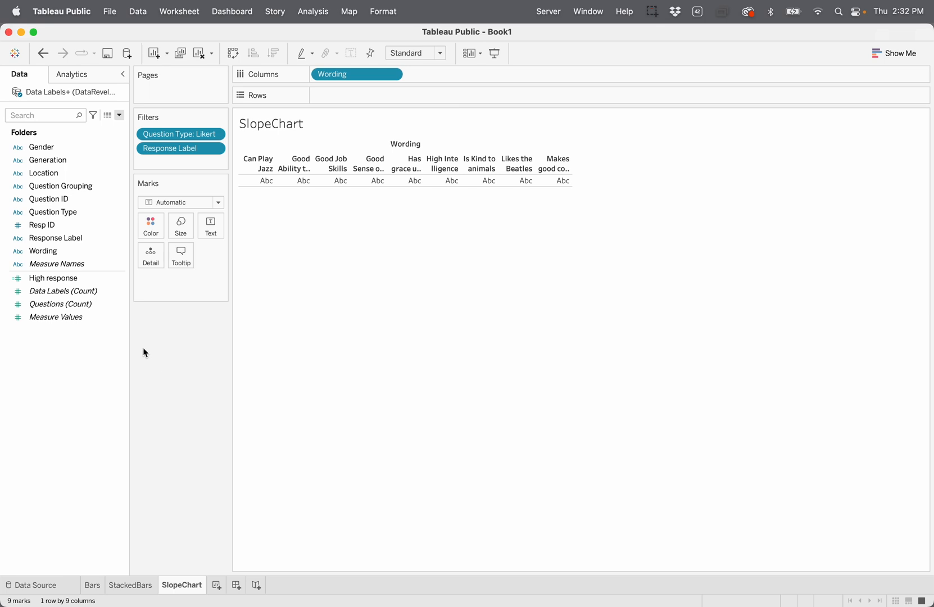
# Plot High response on the rows as an average and sort the Wording columns in descending order by it
pyautogui.moveTo(76, 278); pyautogui.dragTo(352, 93)
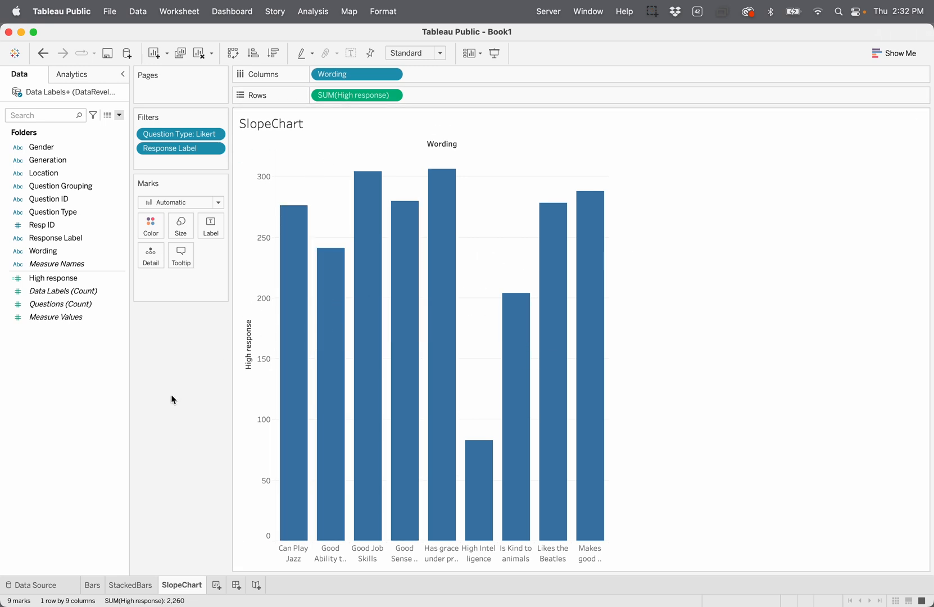
pyautogui.click(393, 96)
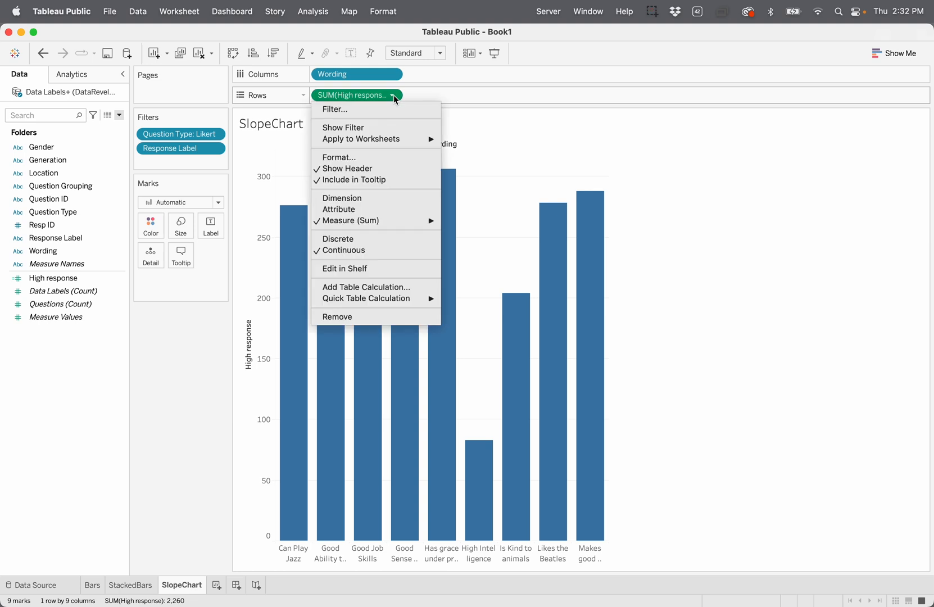
pyautogui.moveTo(387, 220)
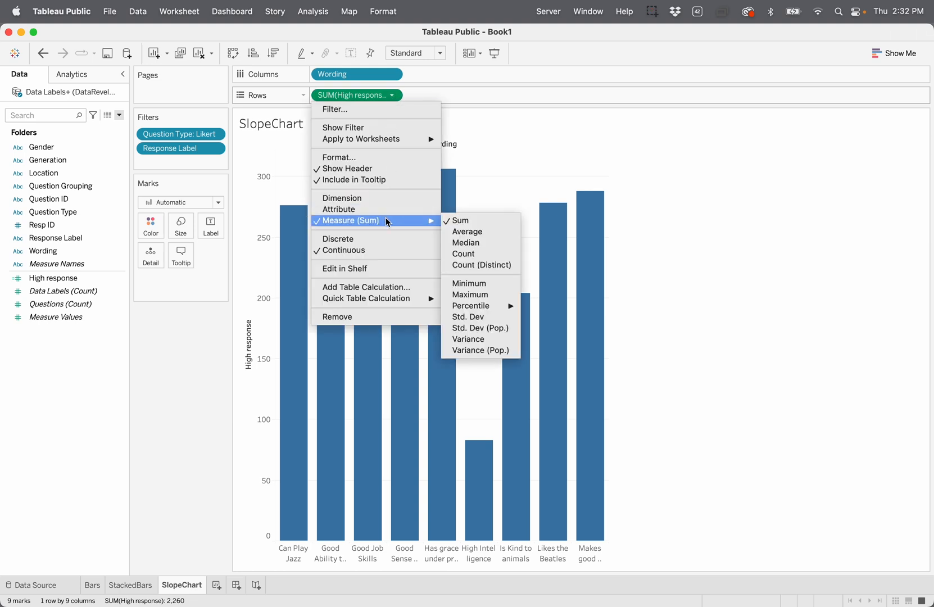
pyautogui.click(496, 230)
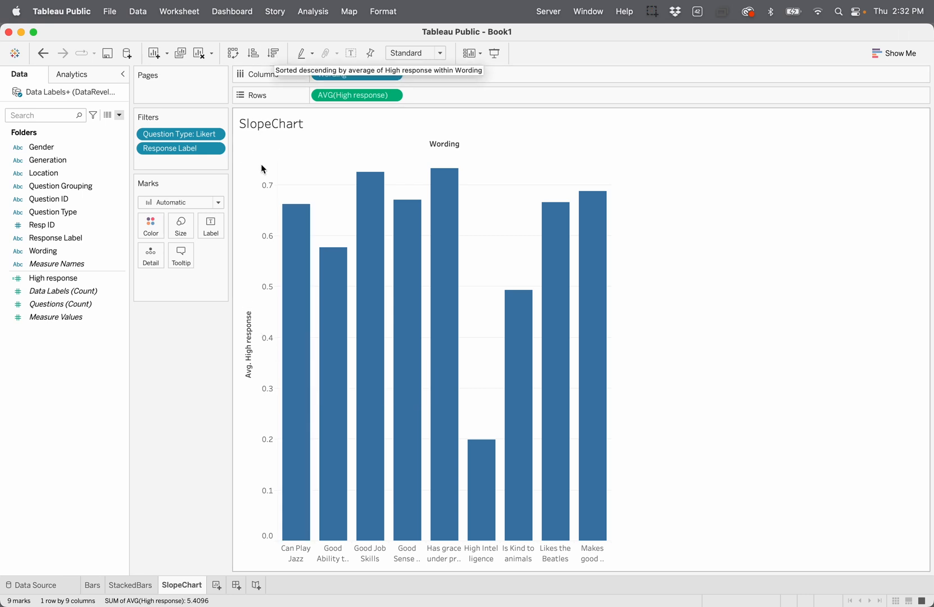
pyautogui.click(247, 306)
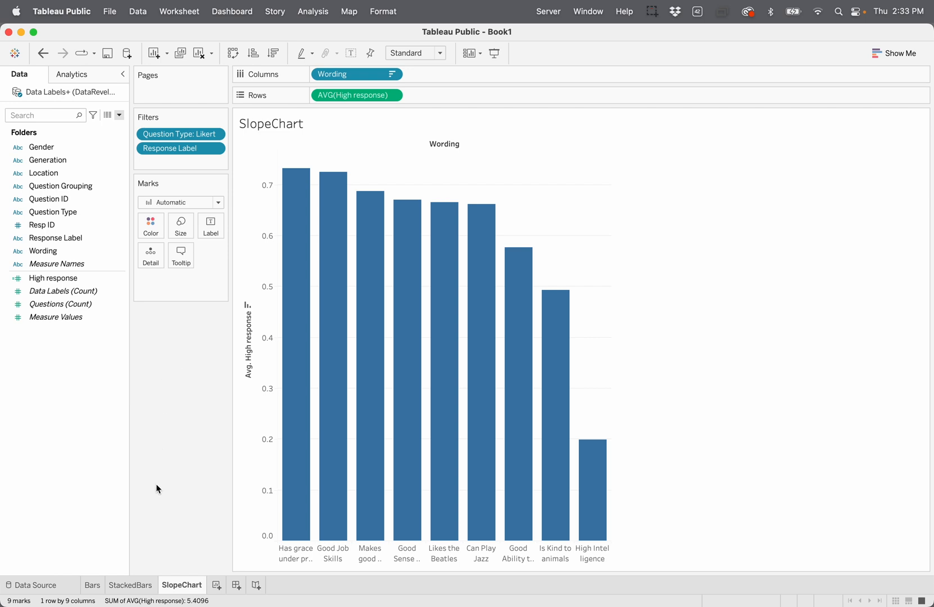
# Check the StackedBars sheet, return to SlopeChart, and split each Wording column by Gender with the mark type set to Line
pyautogui.click(136, 586)
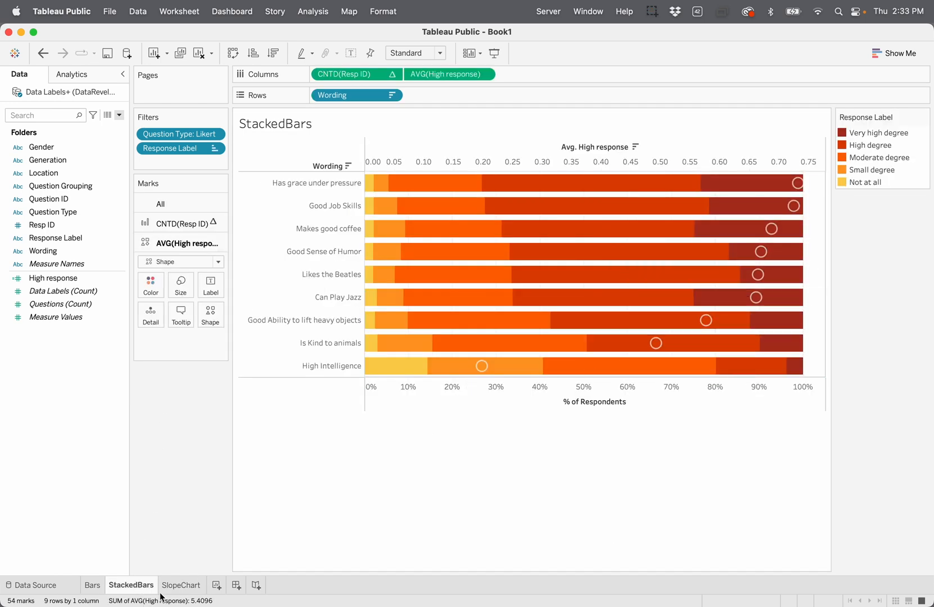
pyautogui.click(180, 586)
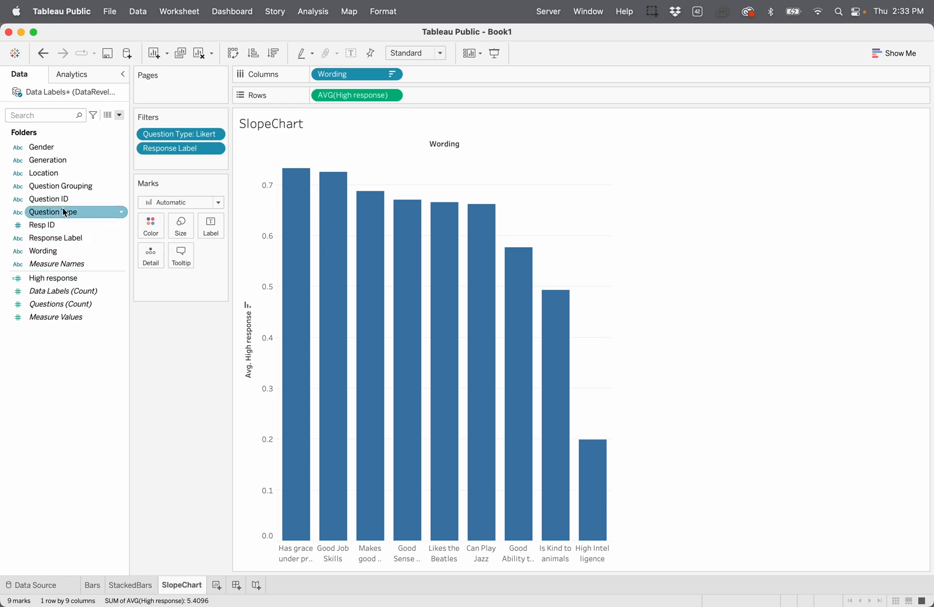
pyautogui.moveTo(57, 146); pyautogui.dragTo(443, 73)
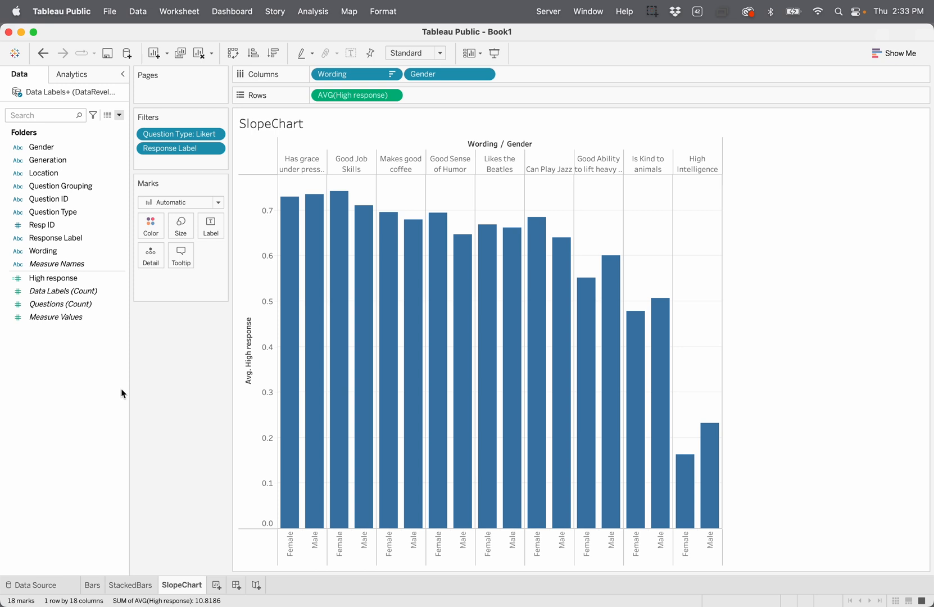
pyautogui.click(219, 204)
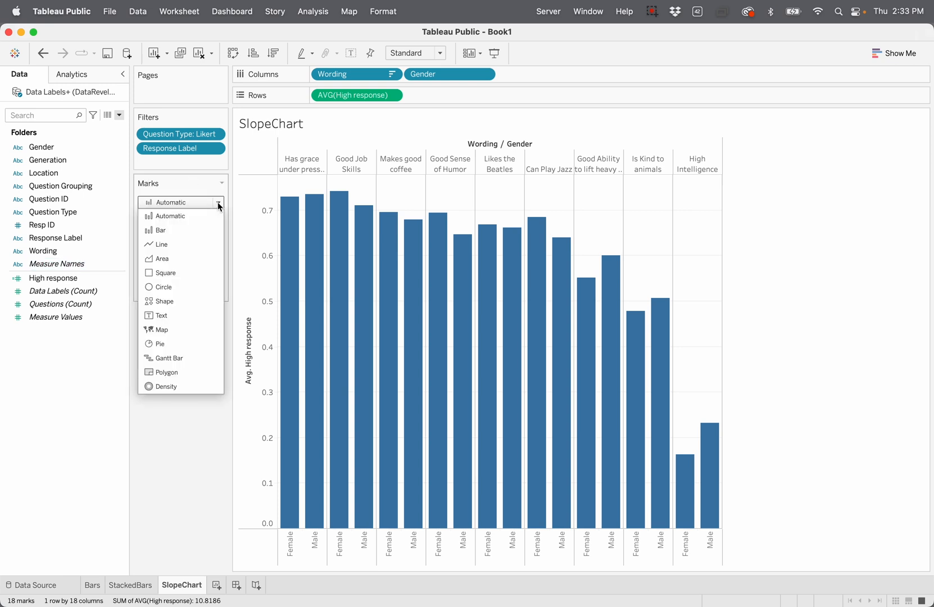
pyautogui.click(184, 240)
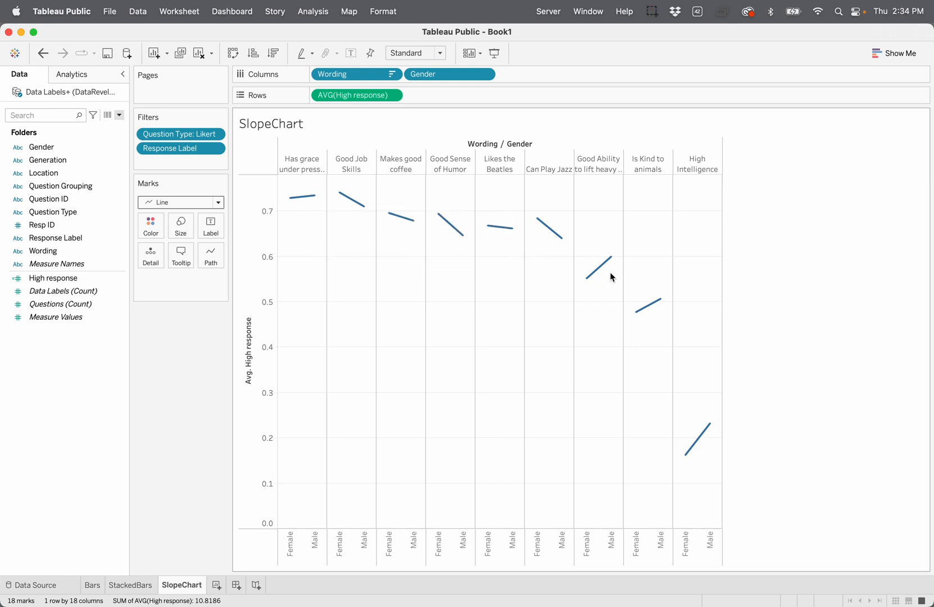
pyautogui.moveTo(618, 263)
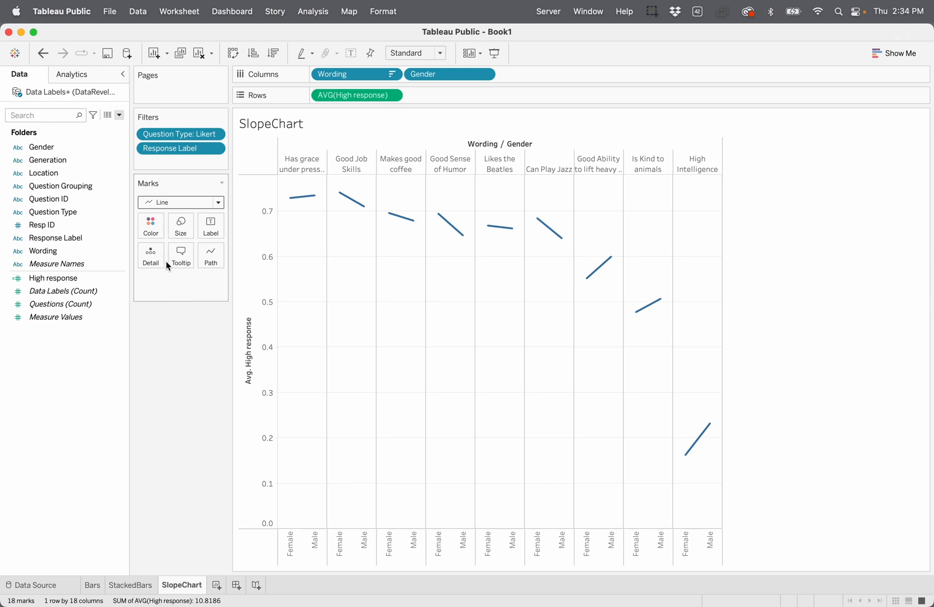
# Show markers at all points of the Gender slope lines and make the lines thicker
pyautogui.click(151, 227)
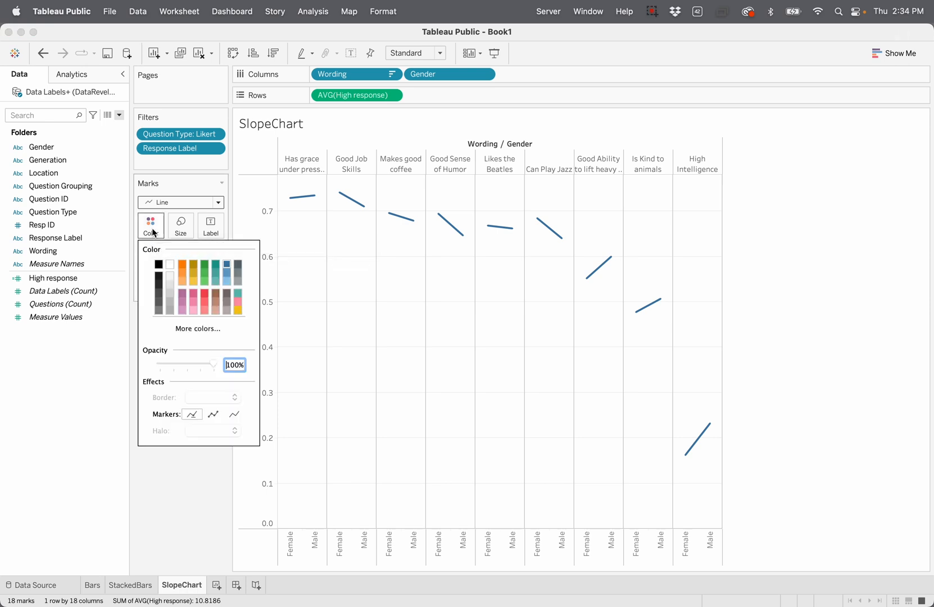
pyautogui.click(216, 415)
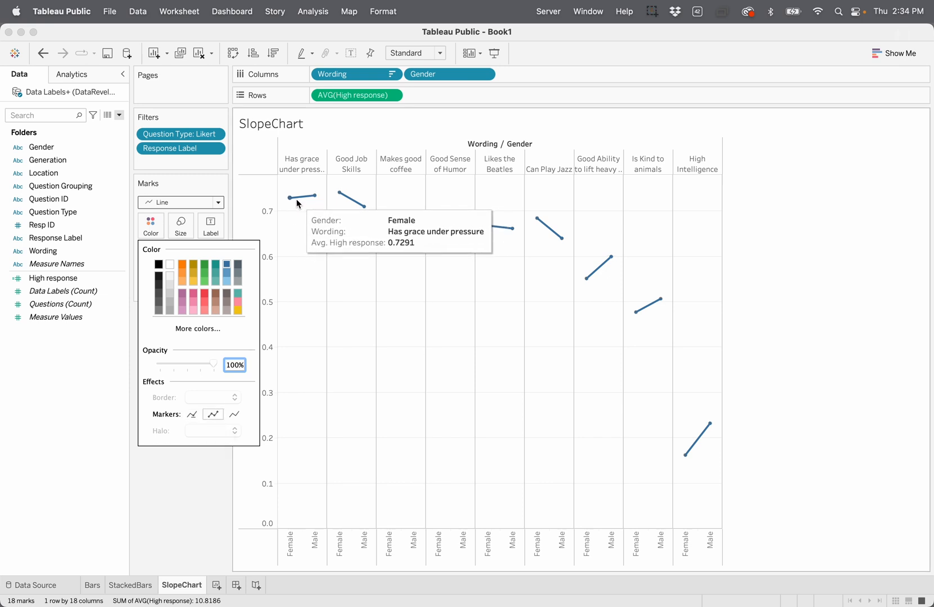
pyautogui.moveTo(313, 202)
pyautogui.click(196, 465)
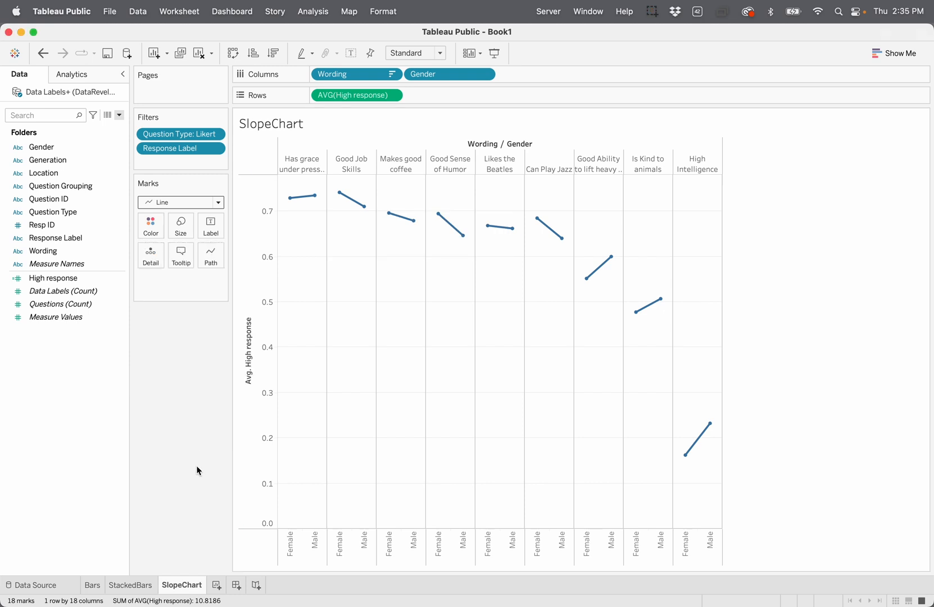
pyautogui.click(184, 230)
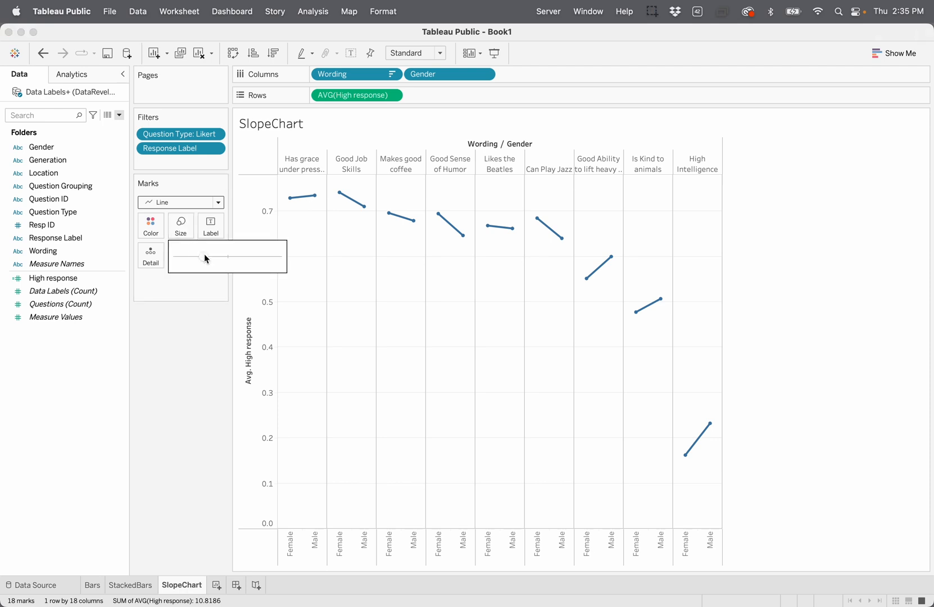
pyautogui.moveTo(231, 261); pyautogui.dragTo(231, 261)
pyautogui.click(191, 366)
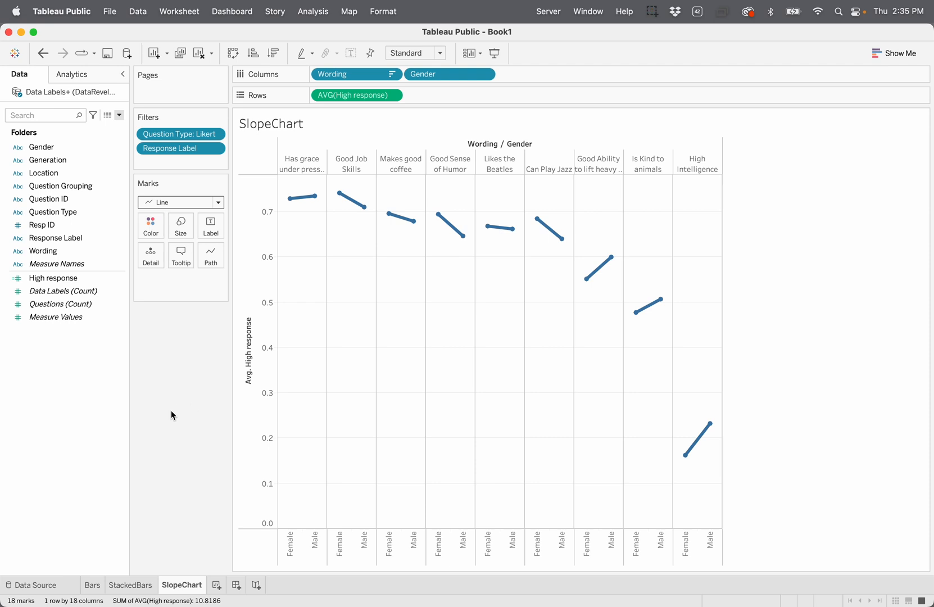
# Try a purple color on the slope lines, and undo the color change
pyautogui.click(150, 229)
pyautogui.click(183, 295)
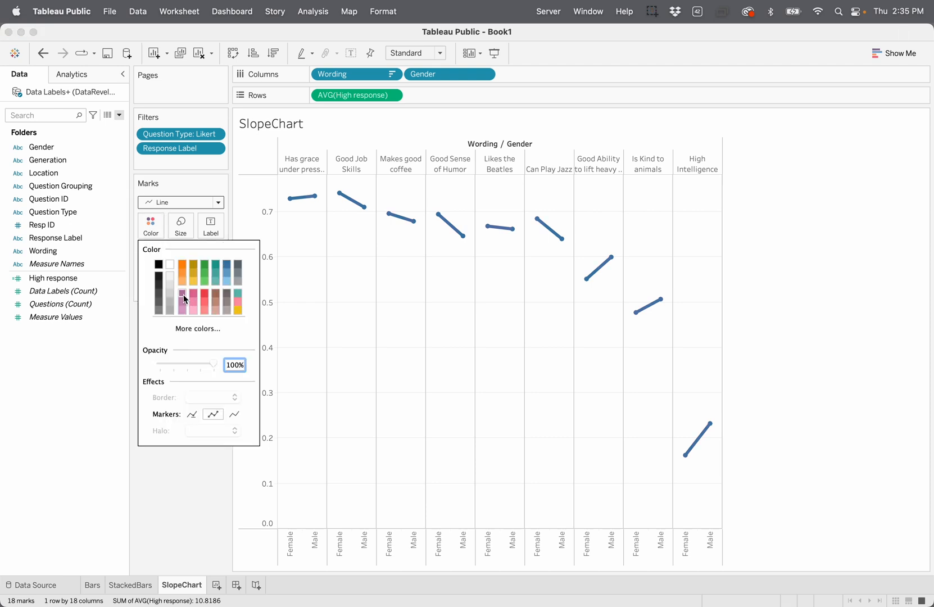
pyautogui.click(187, 473)
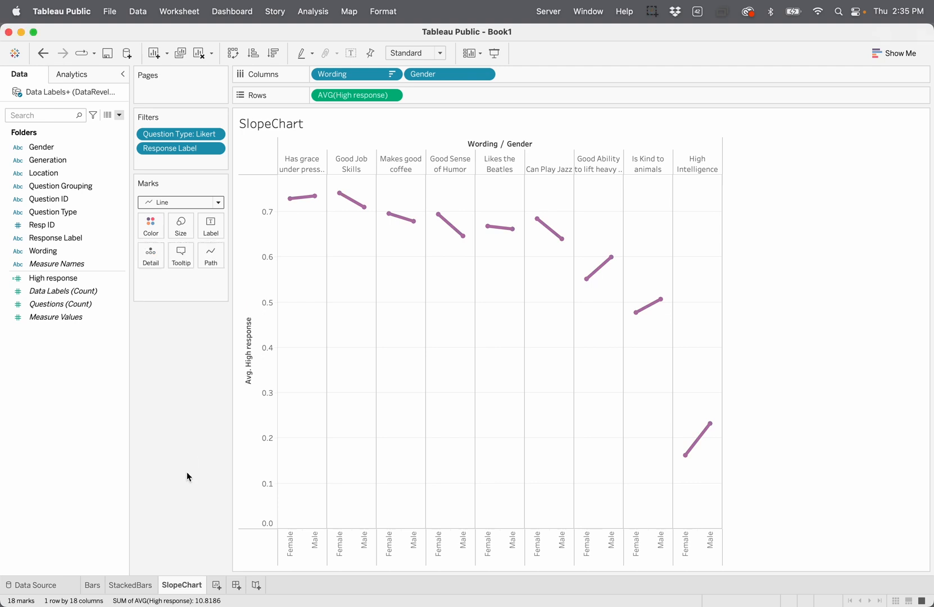
pyautogui.press('super+z')
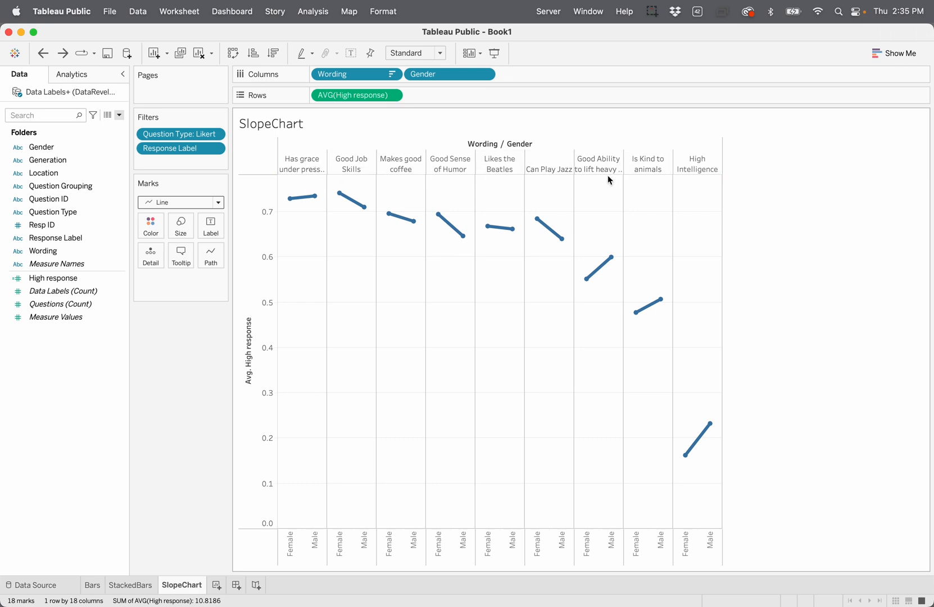
# Increase the height of the Wording header row so the long question labels fit in full
pyautogui.moveTo(607, 176); pyautogui.dragTo(608, 190)
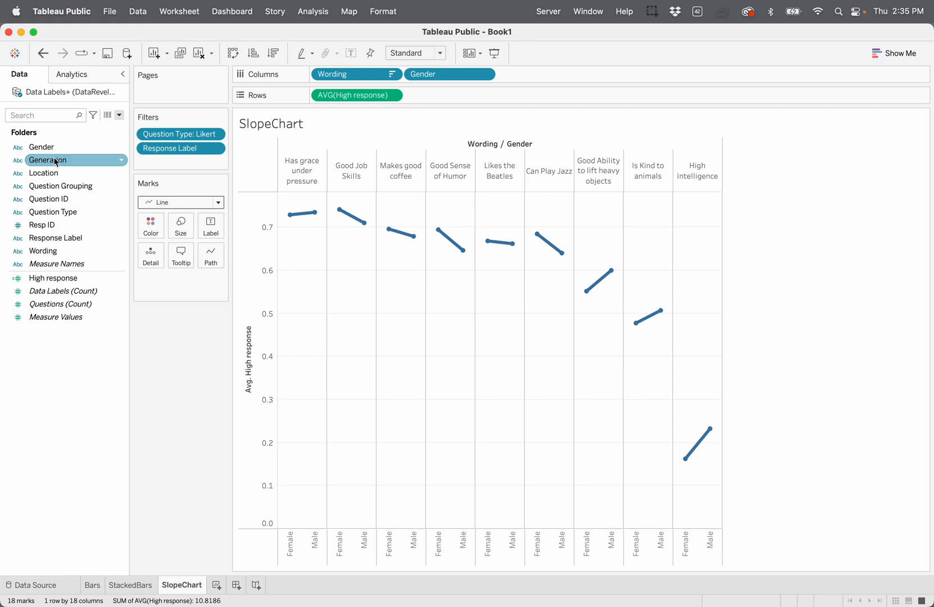
# Replace Gender with Generation on the columns to compare the line shapes, and undo the replacement
pyautogui.moveTo(57, 164); pyautogui.dragTo(440, 74)
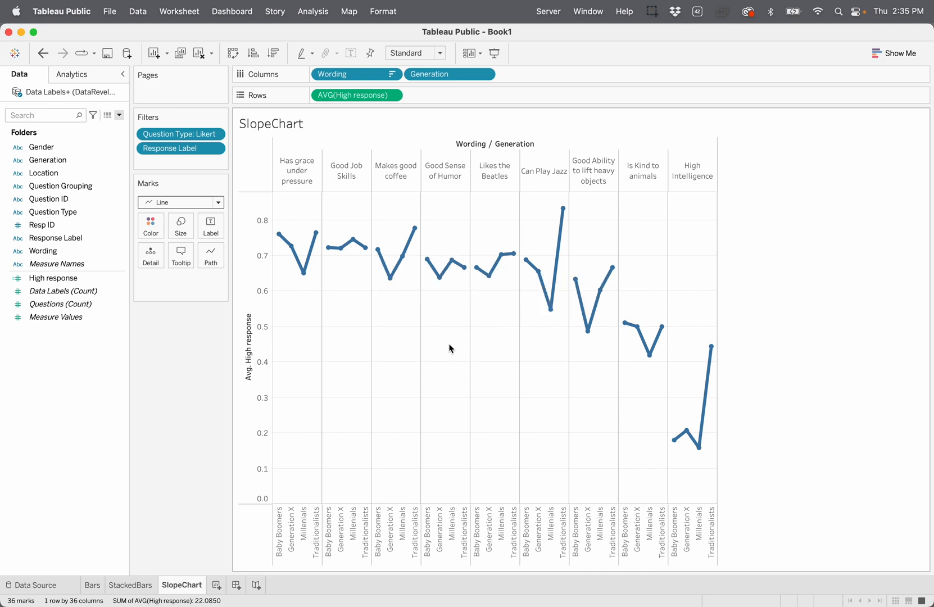
pyautogui.moveTo(430, 543); pyautogui.dragTo(457, 545)
pyautogui.hotkey('ctrl', 'z')
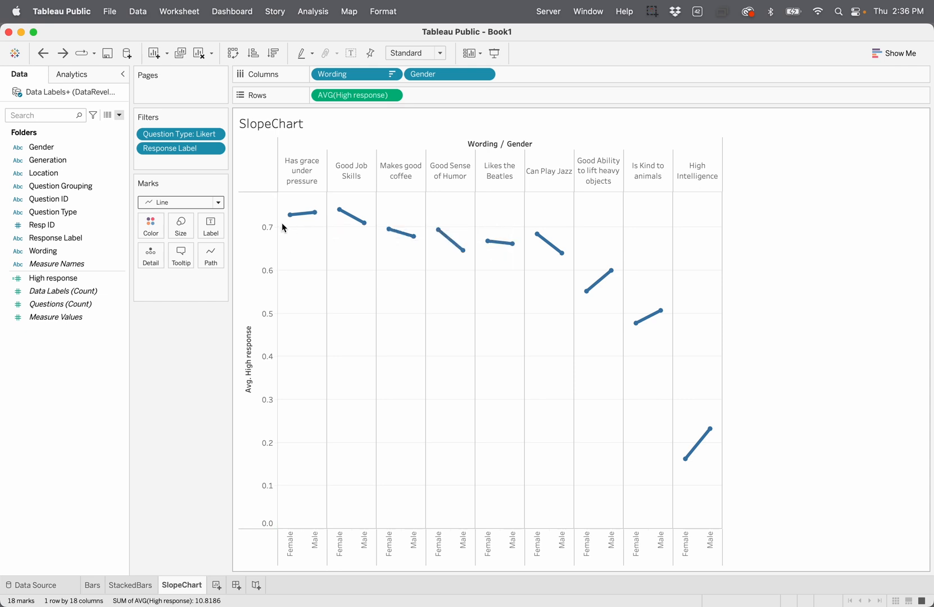
# Color the Gender slope lines by Generation and compare the generations within each question
pyautogui.moveTo(298, 220)
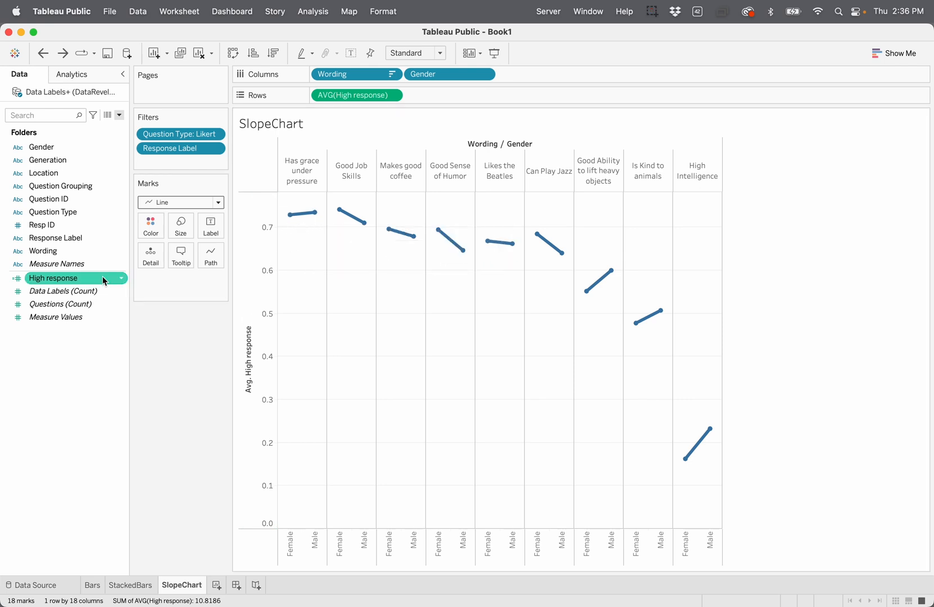
pyautogui.moveTo(59, 167); pyautogui.dragTo(152, 231)
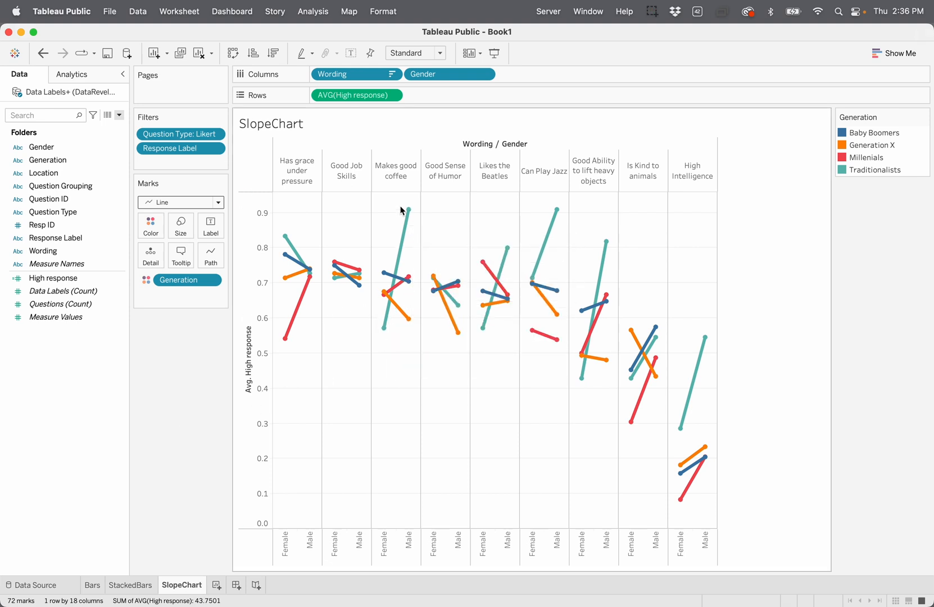
pyautogui.moveTo(381, 332)
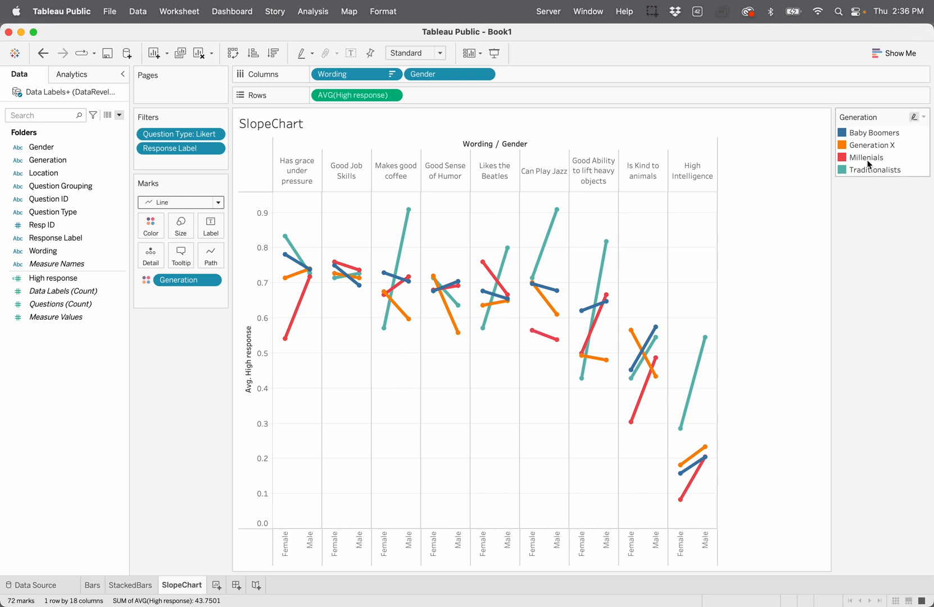
# Reorder the Generation legend so Baby Boomers comes between Millenials and Traditionalists, and clear the highlight
pyautogui.moveTo(845, 135); pyautogui.dragTo(846, 163)
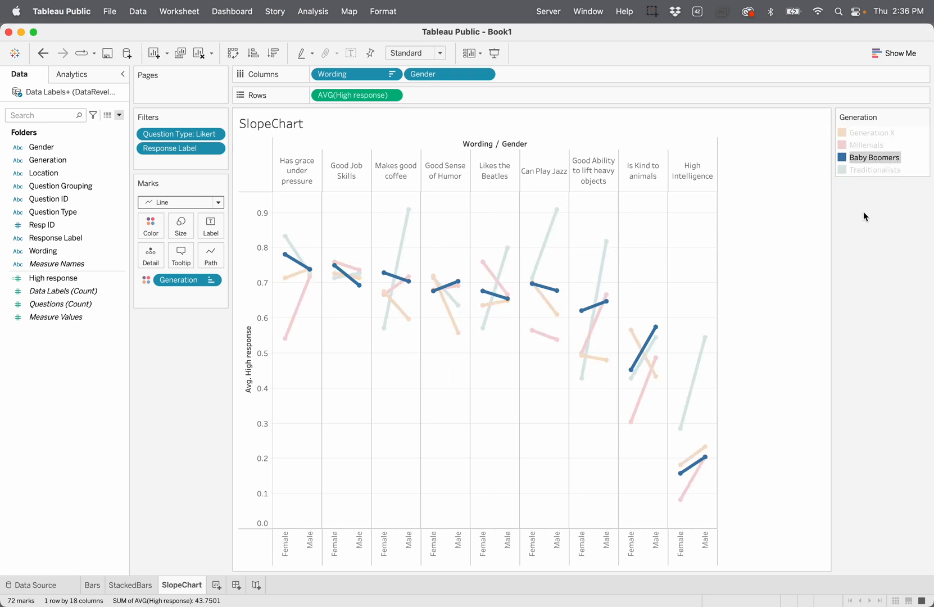
pyautogui.click(868, 225)
pyautogui.moveTo(403, 235)
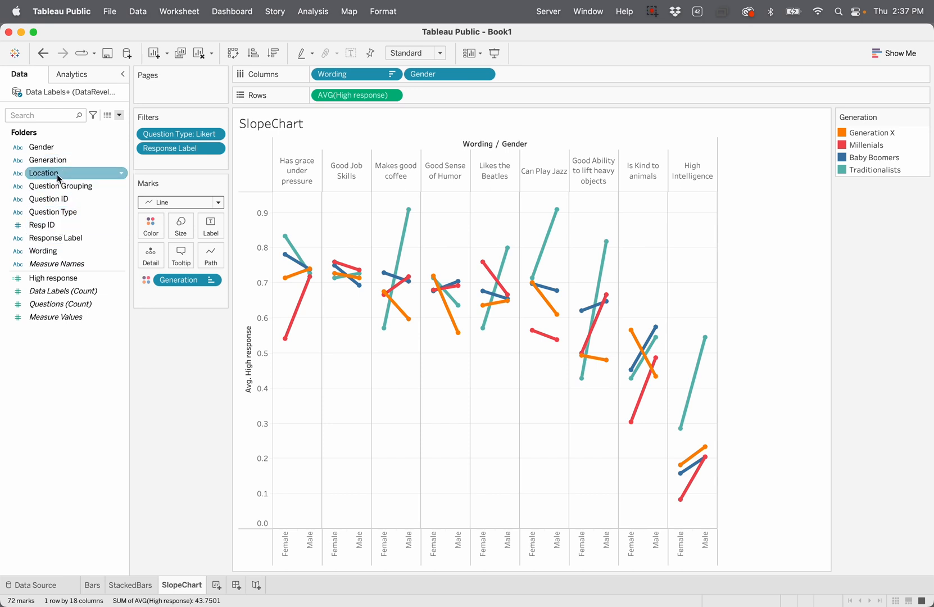
# Try coloring the slope lines by Location with Antarctica excluded, and undo both changes
pyautogui.moveTo(58, 179); pyautogui.dragTo(151, 227)
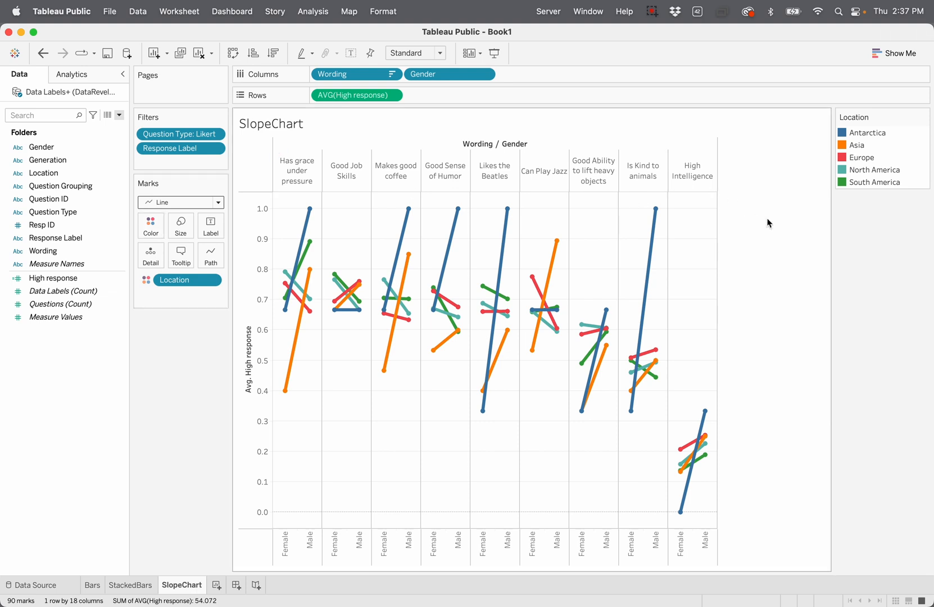
pyautogui.moveTo(653, 259)
pyautogui.rightClick(842, 138)
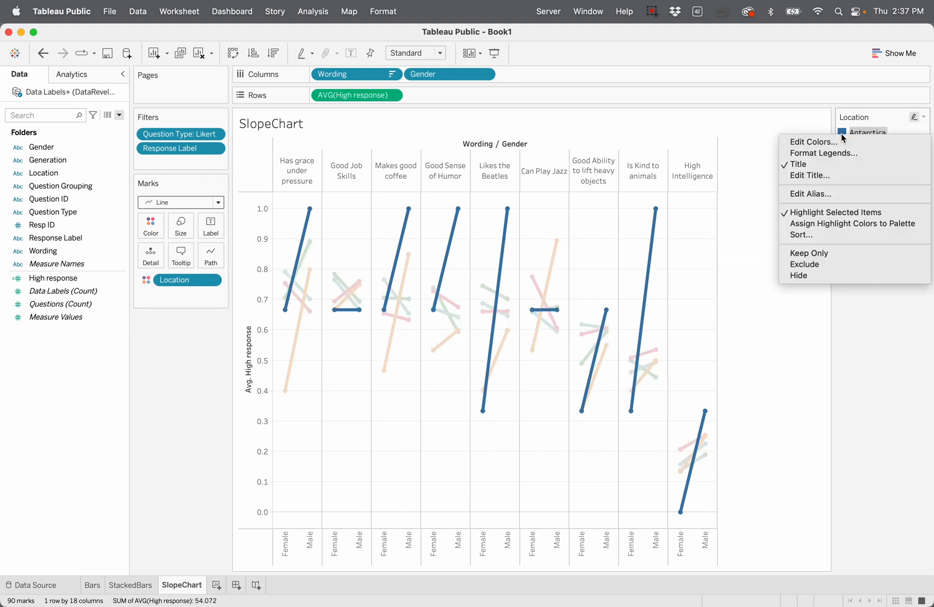
pyautogui.click(832, 263)
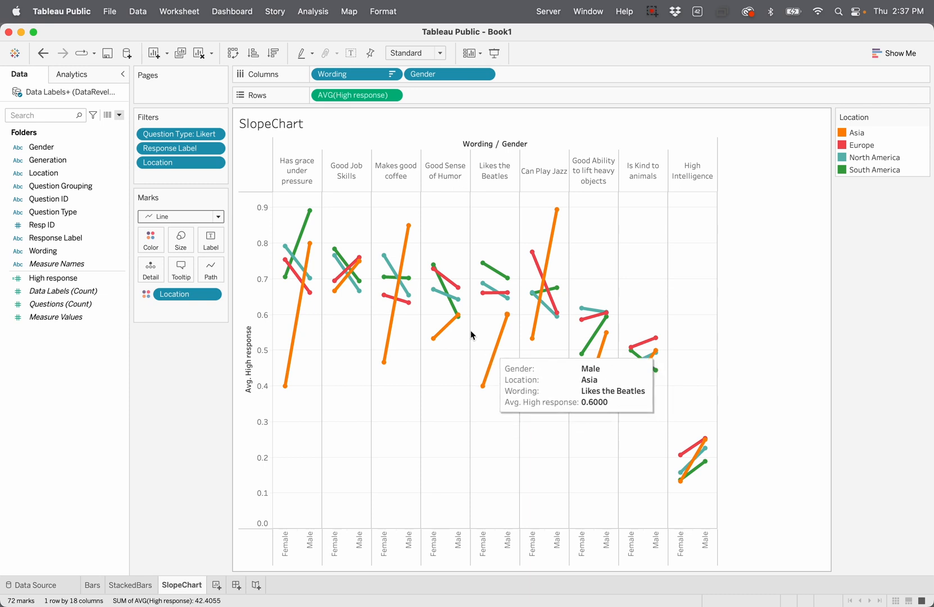
pyautogui.moveTo(303, 236)
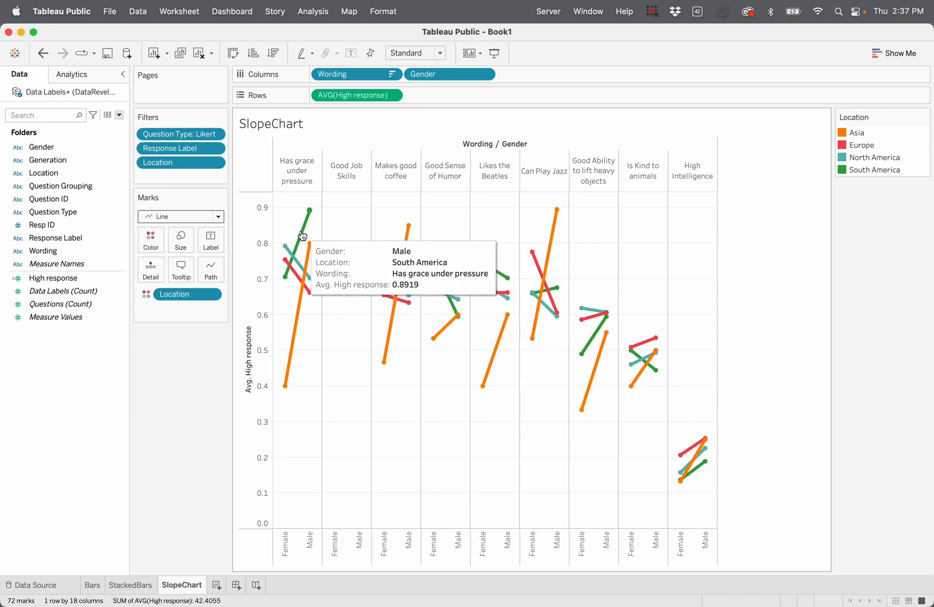
pyautogui.moveTo(298, 266)
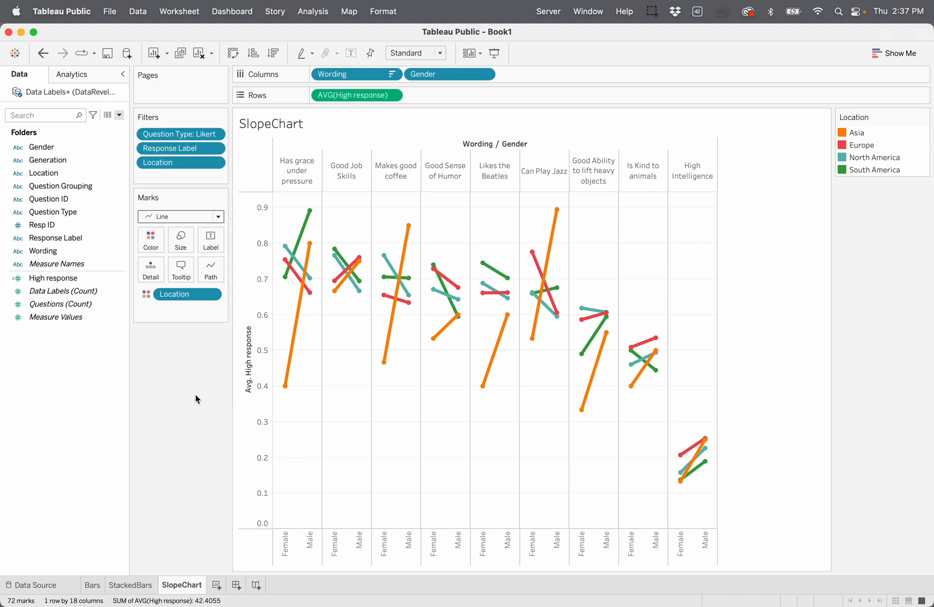
pyautogui.press('super+z')
pyautogui.press('super+z')
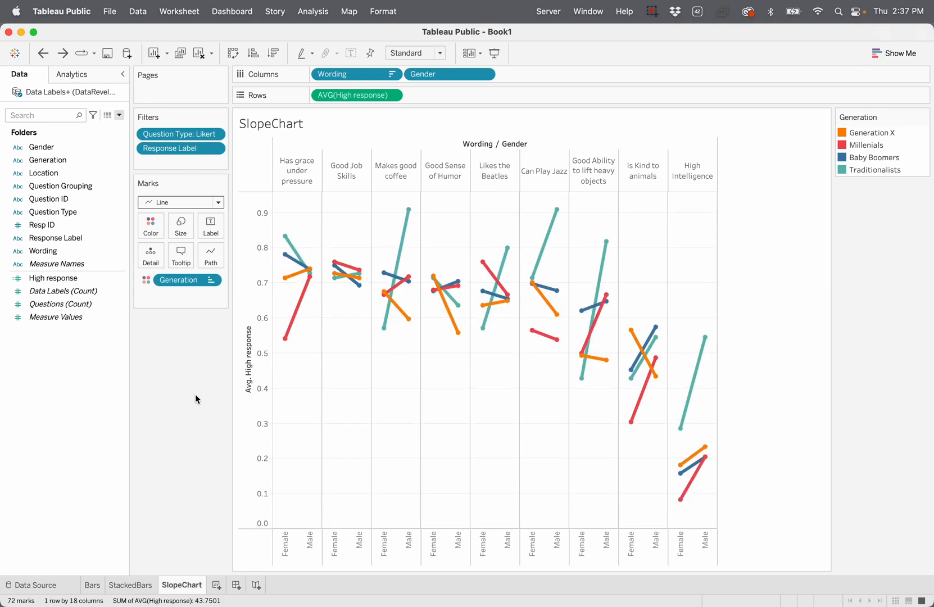
# Review the StackedBars sheet and return to the SlopeChart sheet
pyautogui.click(130, 586)
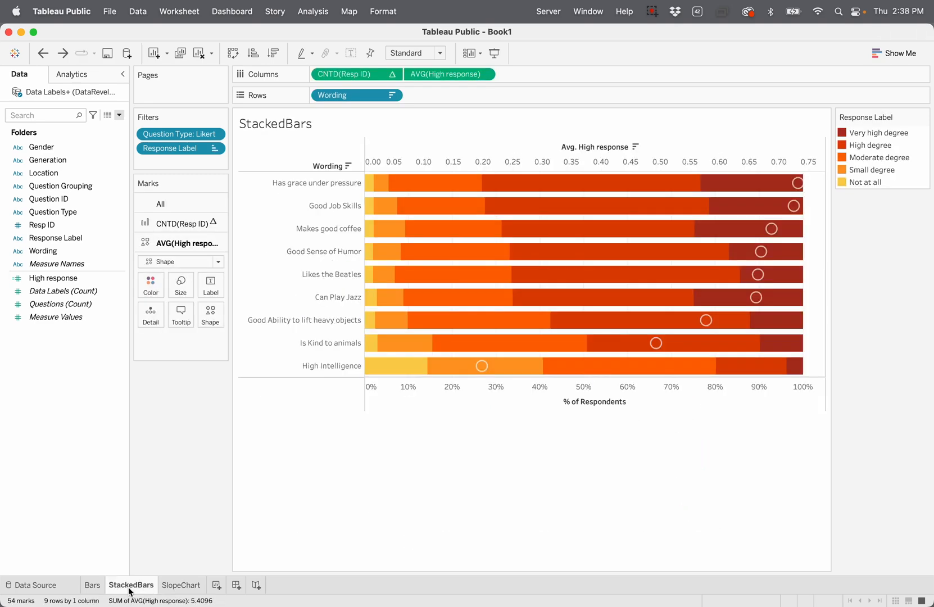
pyautogui.click(180, 583)
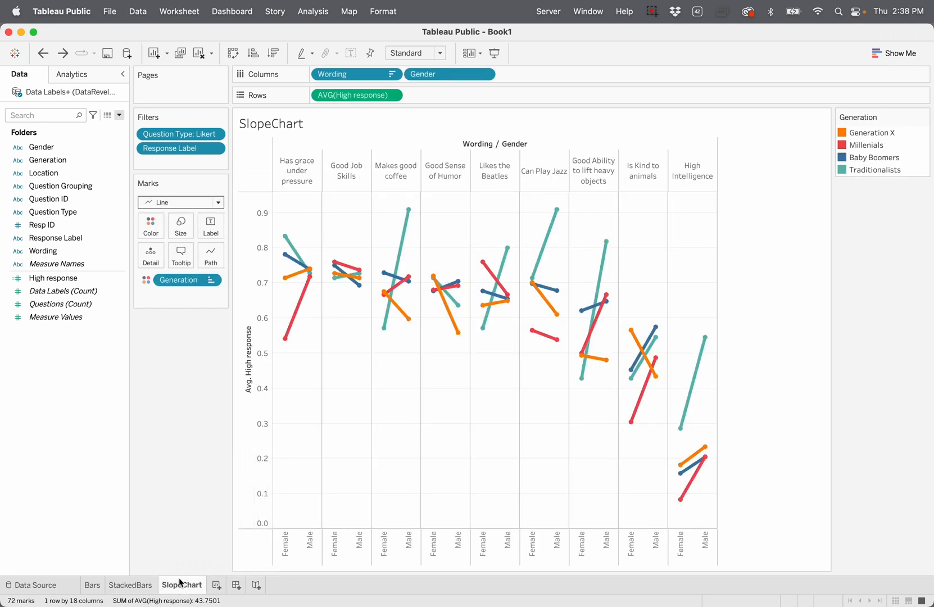
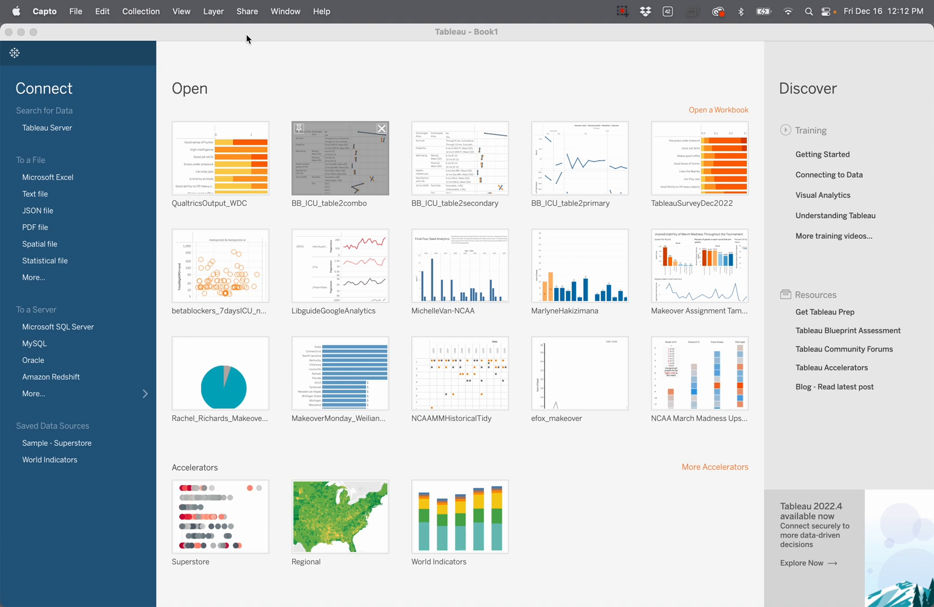
# Open the Web Data Connector from Tableau Desktop's full list of server connectors
pyautogui.click(246, 36)
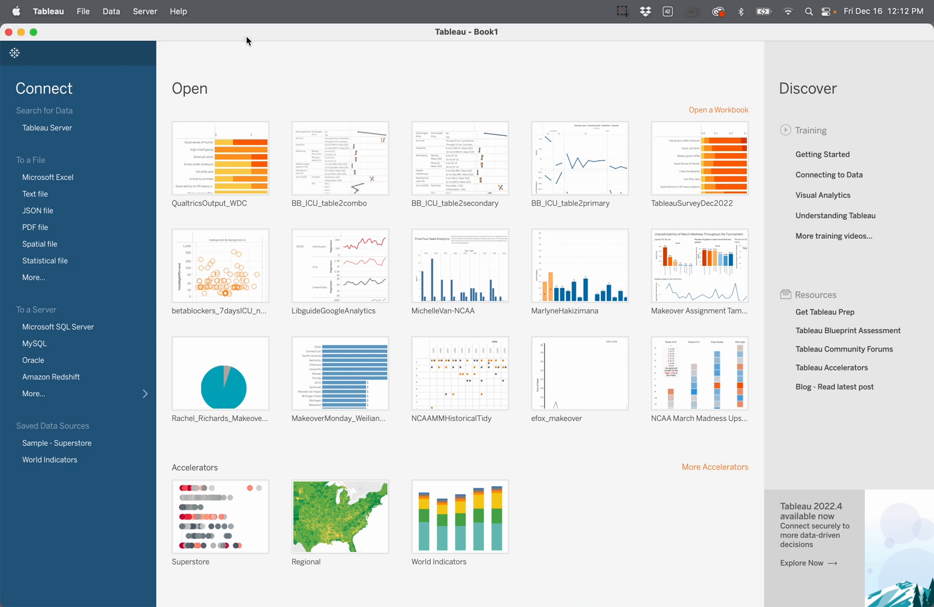
pyautogui.click(62, 398)
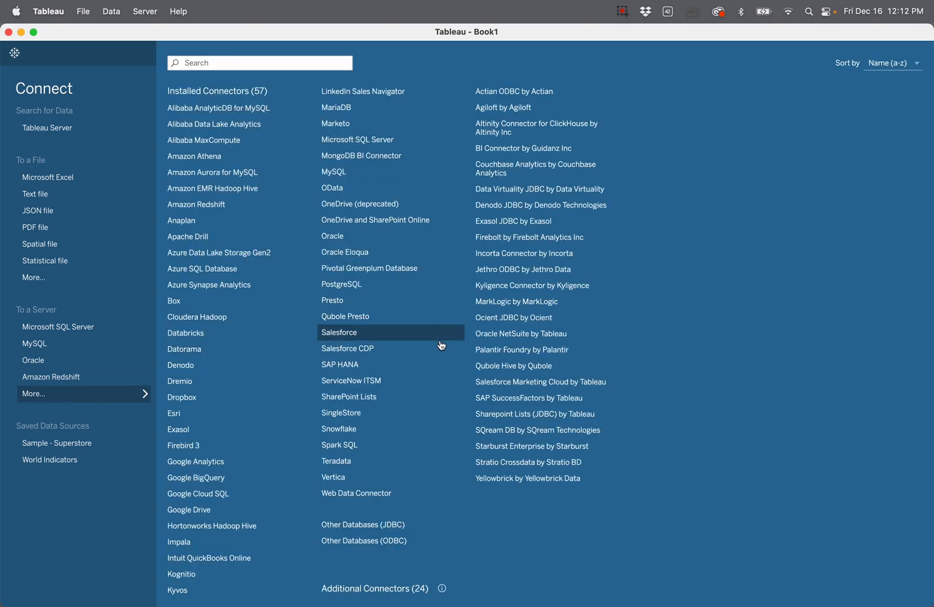
pyautogui.click(375, 497)
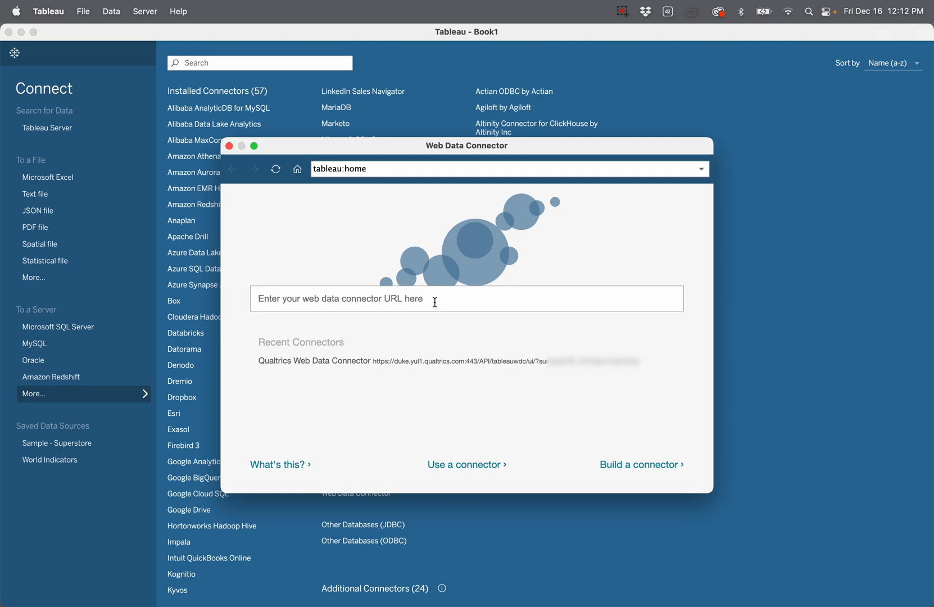
# Switch to Qualtrics in Chrome and copy the Tableau Web Data Connector URL from the survey's data export options
pyautogui.hotkey('ctrl', 'Up')
pyautogui.click(573, 357)
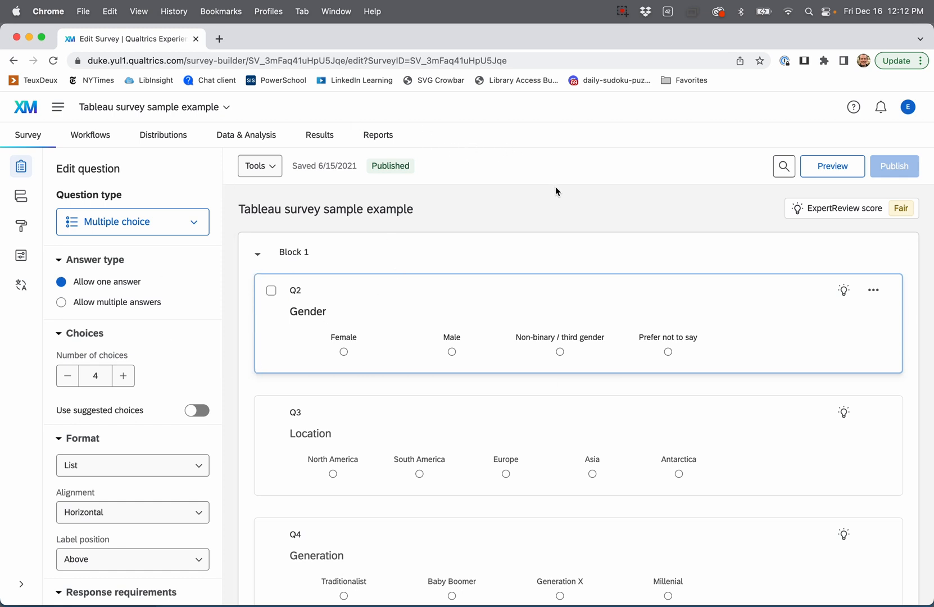
pyautogui.click(250, 139)
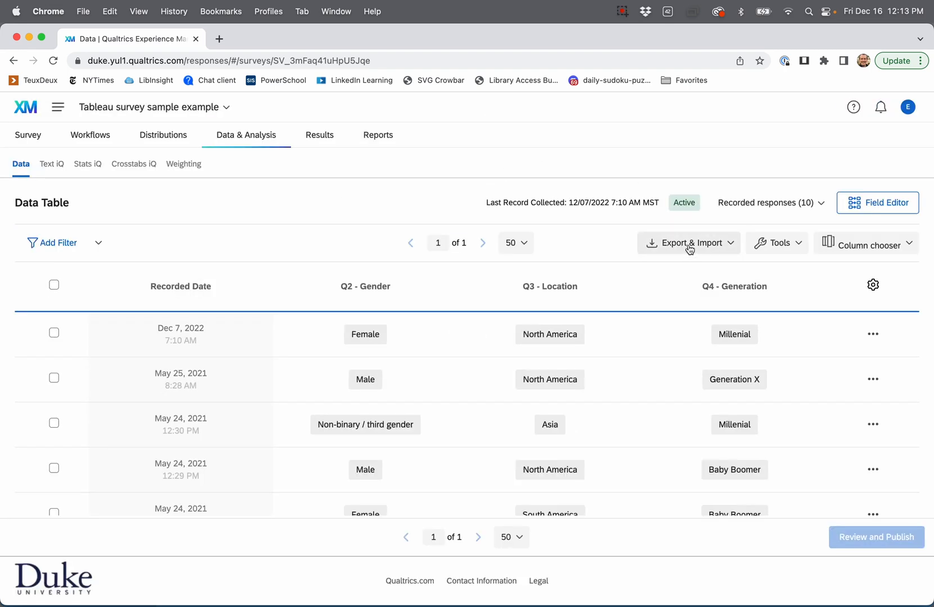
pyautogui.click(689, 247)
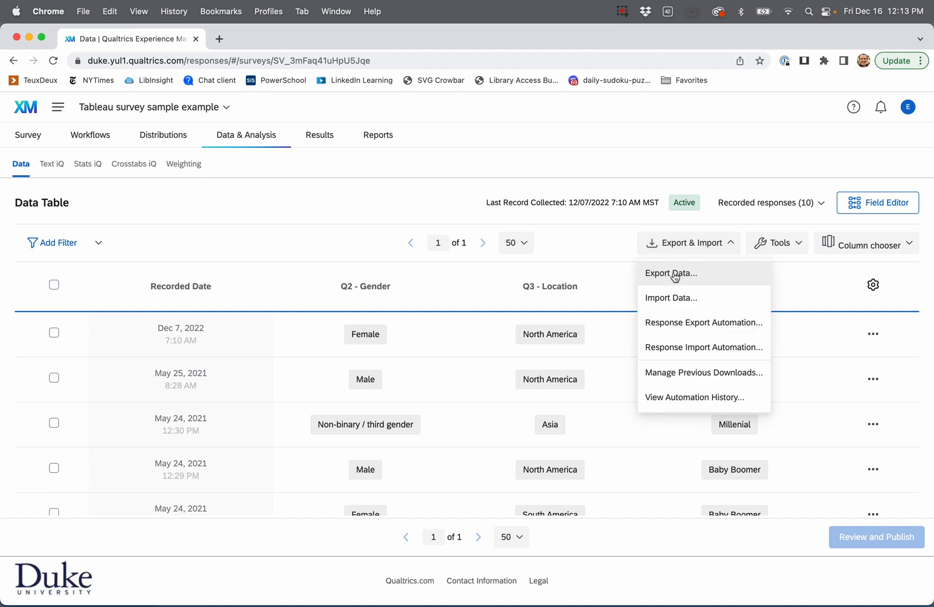
pyautogui.click(672, 275)
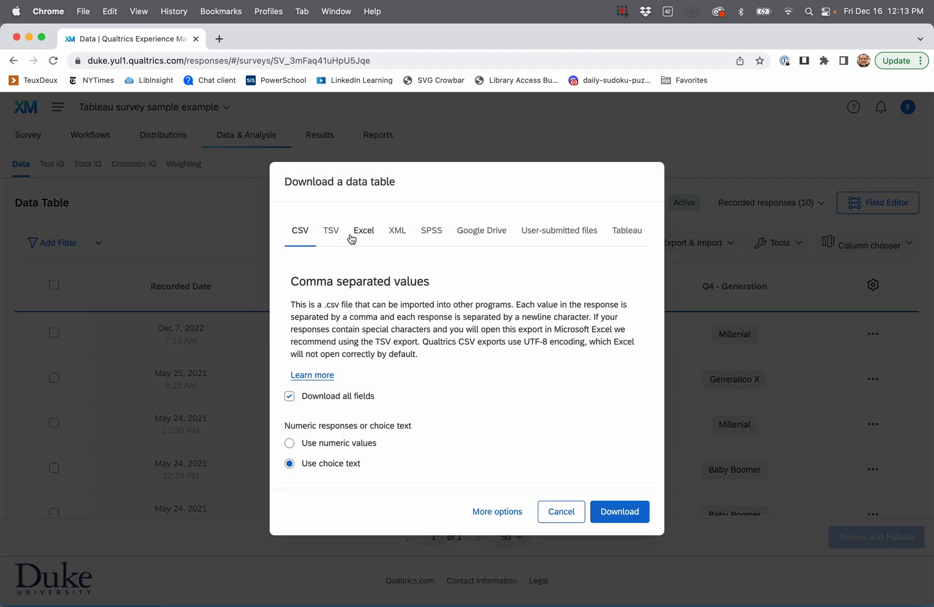
pyautogui.click(628, 236)
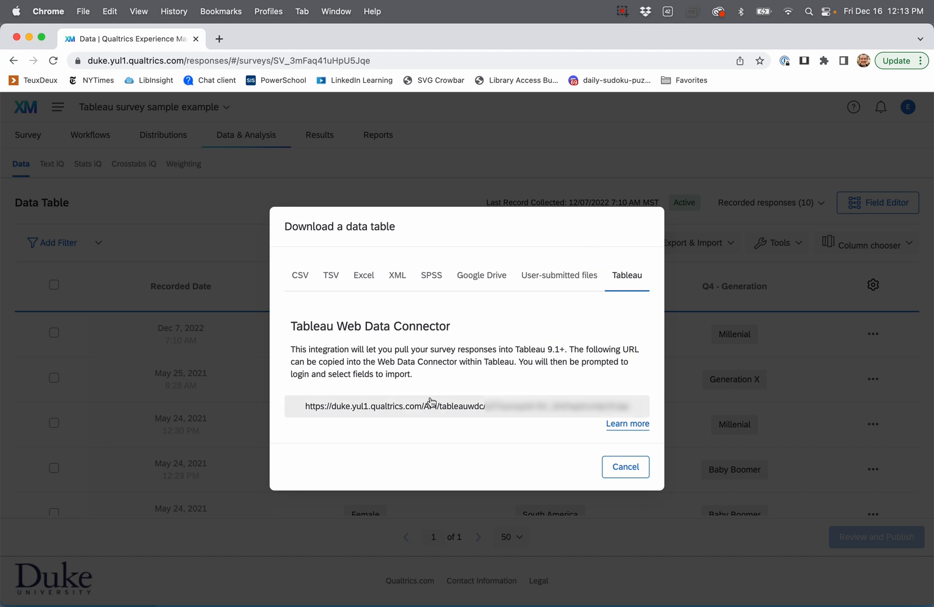
pyautogui.click(414, 405)
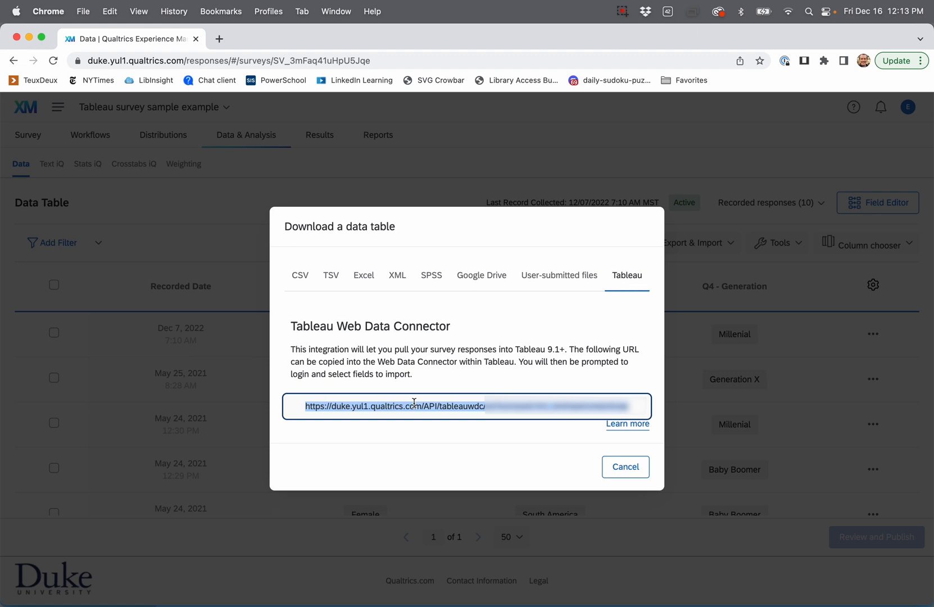
pyautogui.click(625, 466)
# Return to Tableau, load the copied Qualtrics URL in the Web Data Connector, and choose API token login
pyautogui.hotkey('ctrl', 'Up')
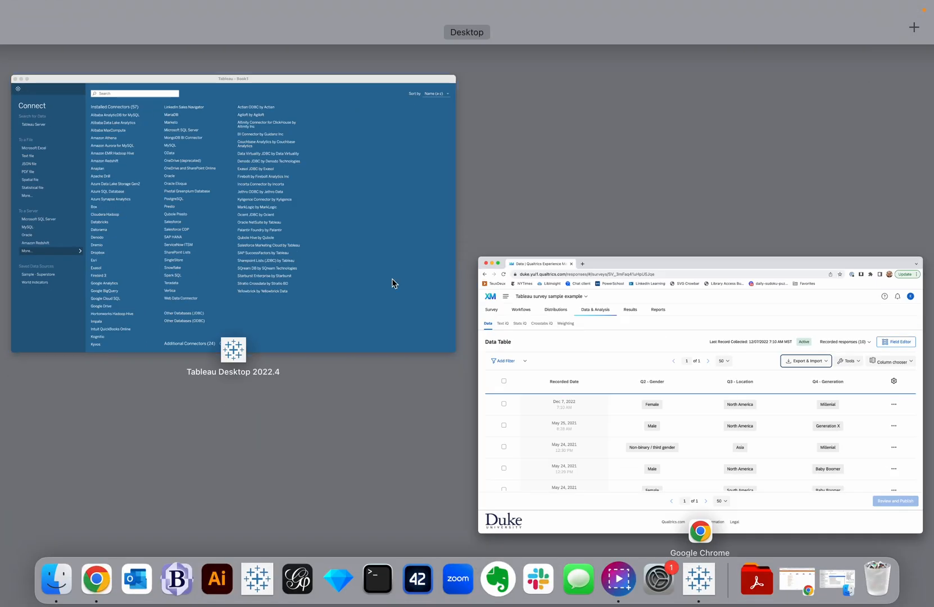
pyautogui.click(392, 281)
pyautogui.press('super+a')
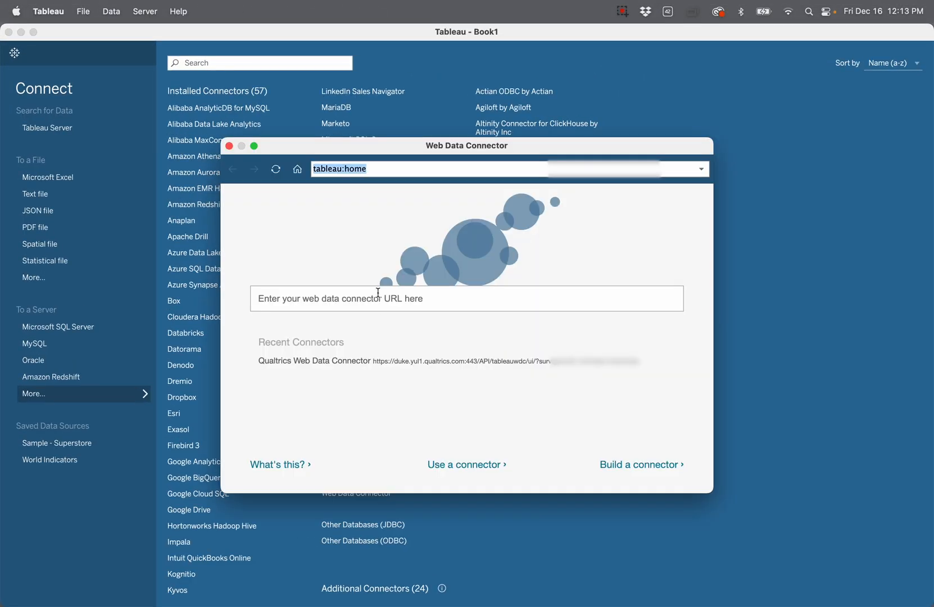
pyautogui.press('super+v')
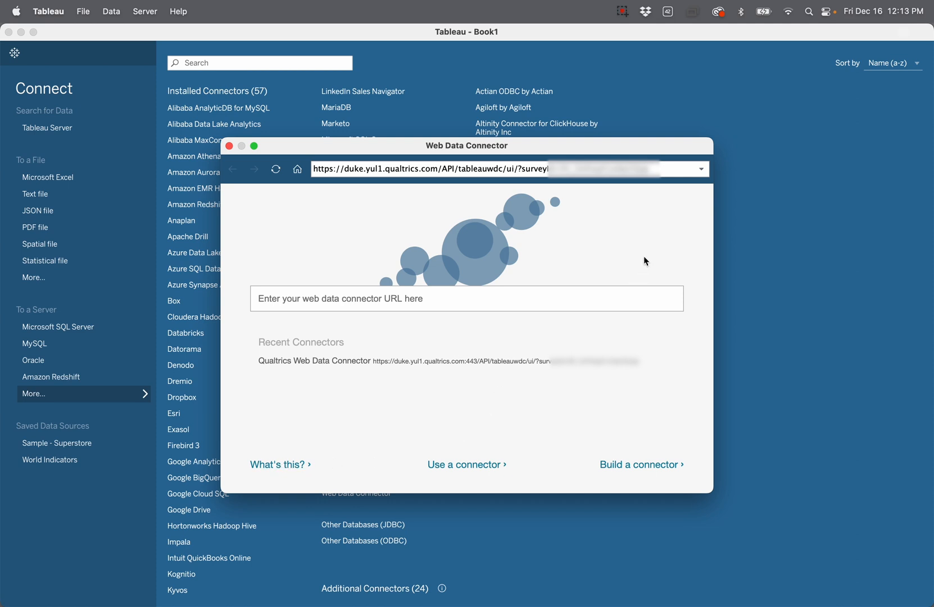
pyautogui.press('Return')
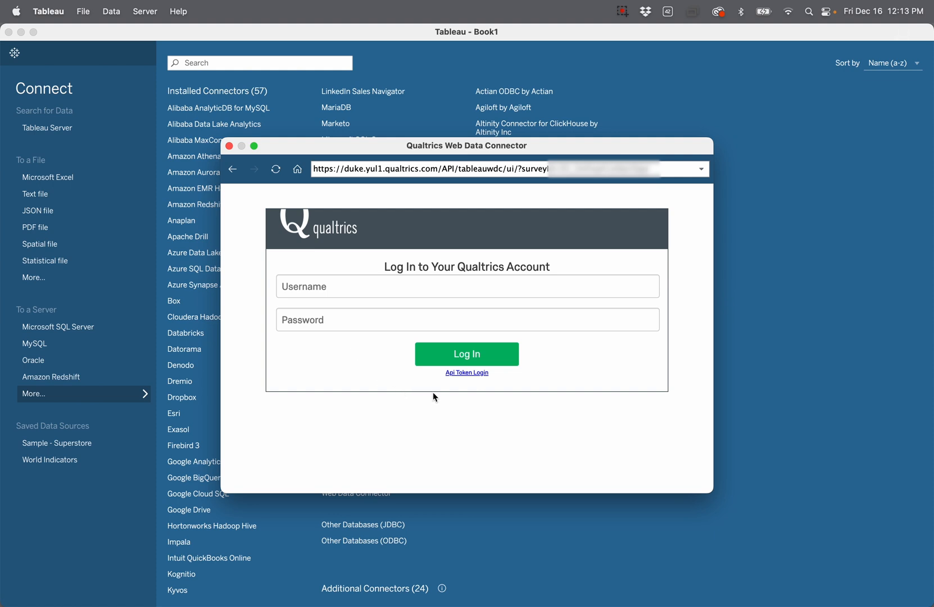
pyautogui.click(465, 376)
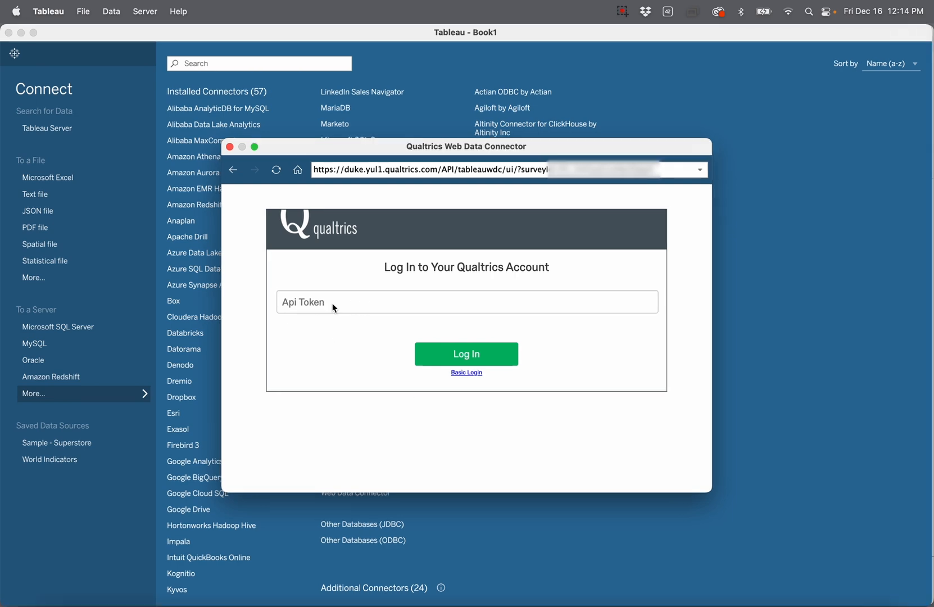
# Switch to Qualtrics in Chrome and copy the API token from the Qualtrics IDs in the account settings
pyautogui.hotkey('ctrl', 'Up')
pyautogui.click(526, 341)
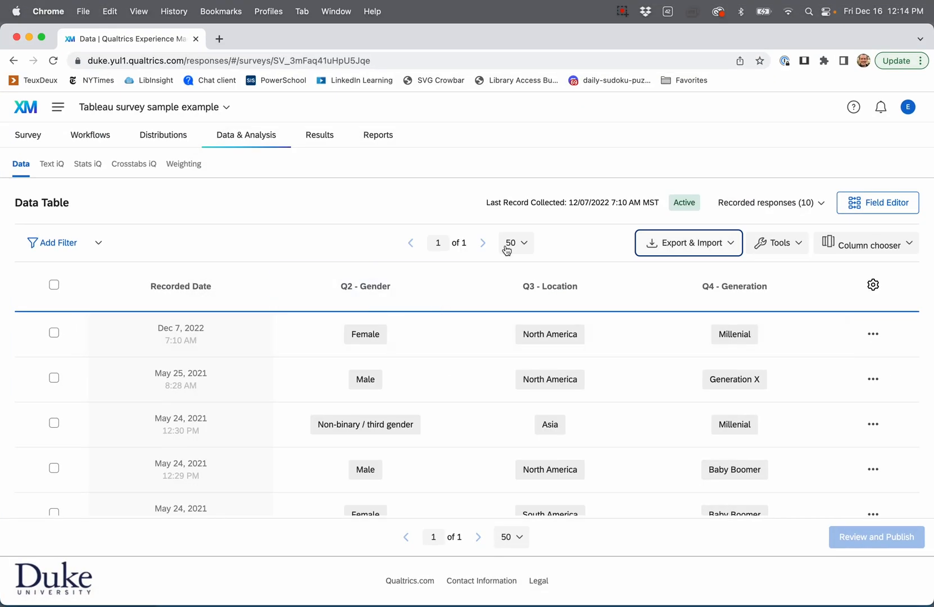
pyautogui.click(909, 108)
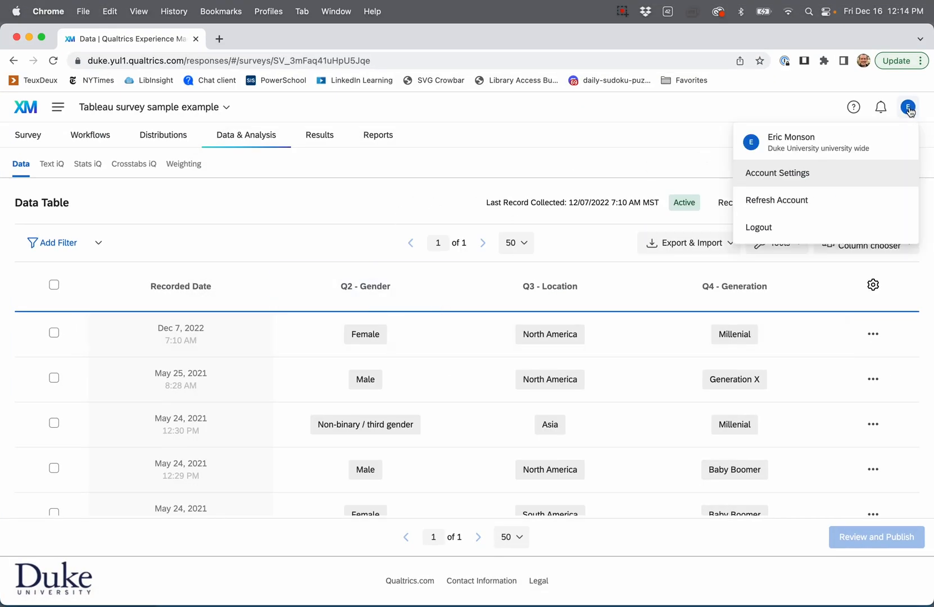
pyautogui.click(778, 173)
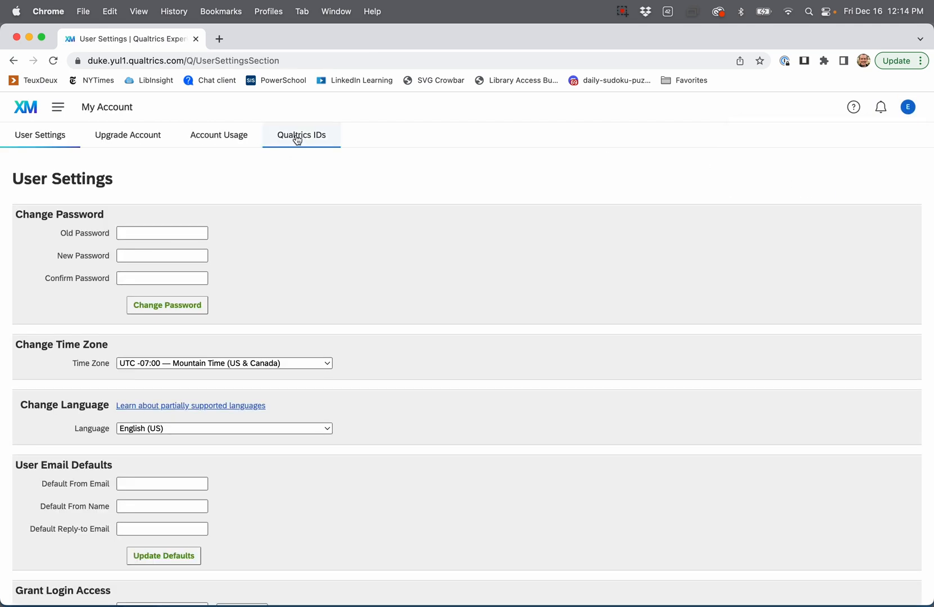
pyautogui.click(301, 137)
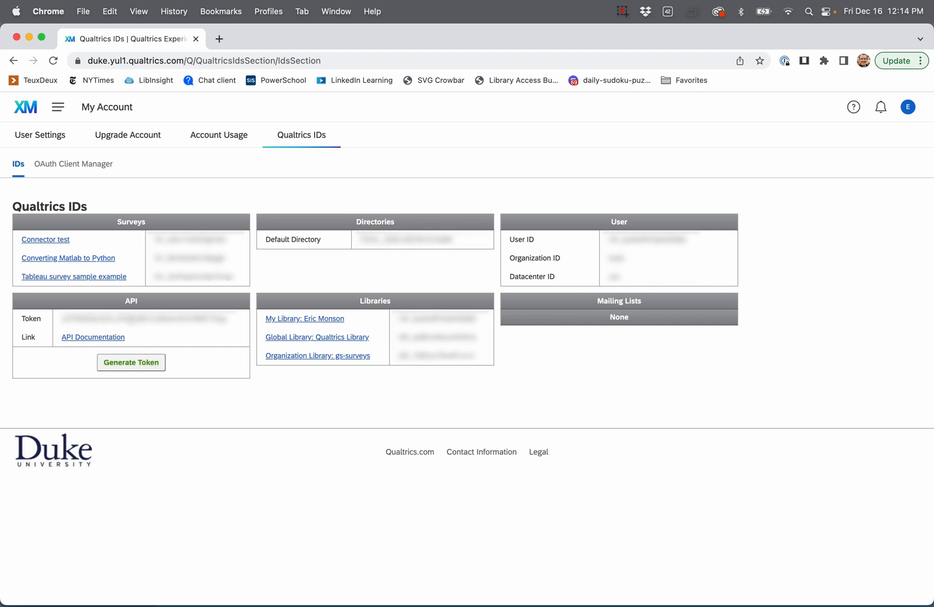
pyautogui.doubleClick(131, 320)
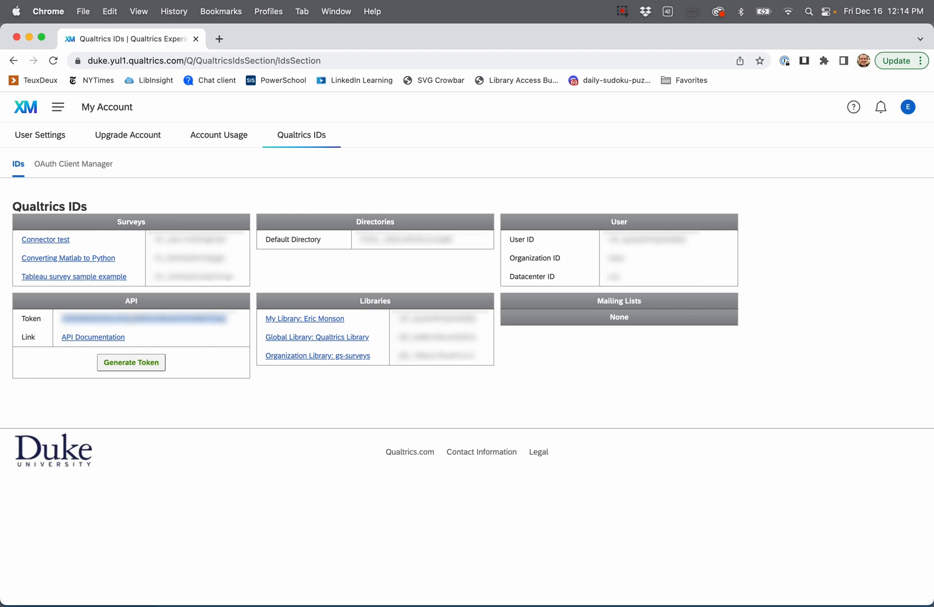
pyautogui.press('super+c')
# Return to Tableau, paste the API token into the Qualtrics connector's login form, and log in
pyautogui.hotkey('ctrl', 'Up')
pyautogui.click(361, 299)
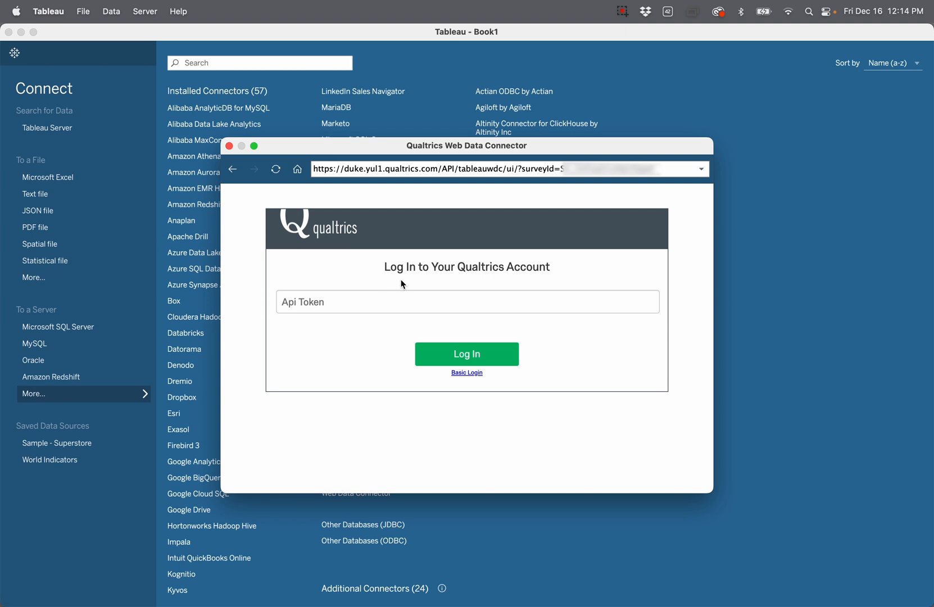
pyautogui.click(365, 302)
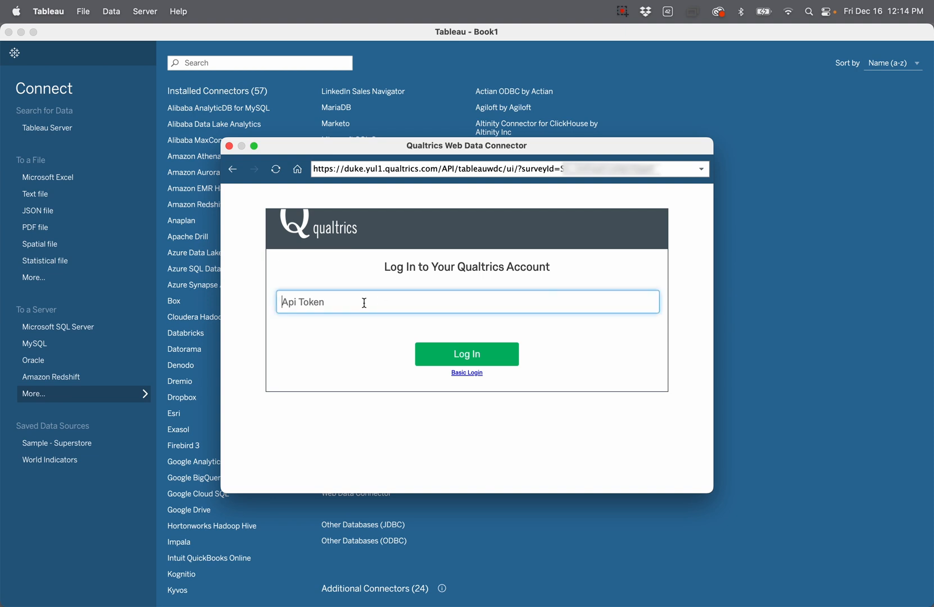
pyautogui.press('super+v')
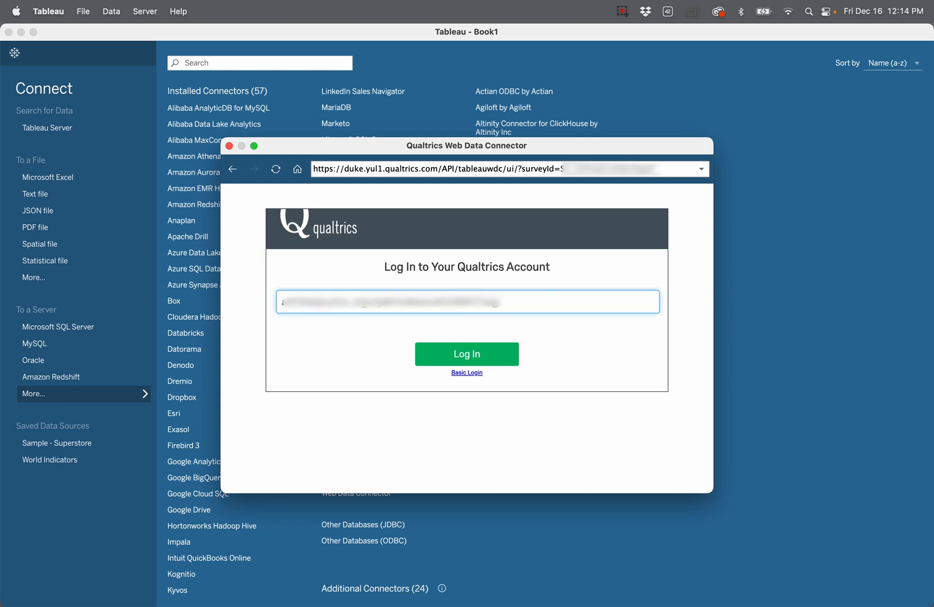
pyautogui.click(459, 354)
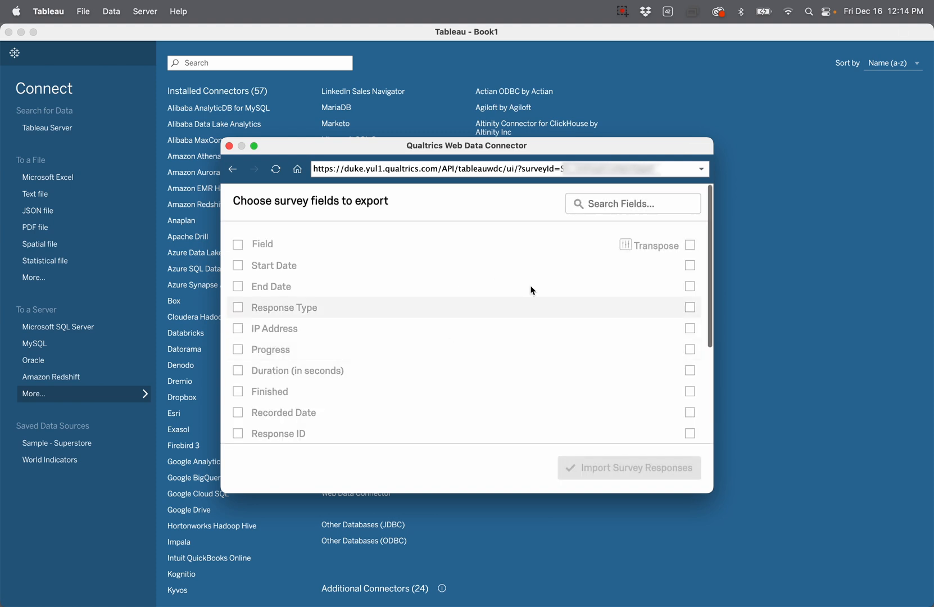
# Select the Recorded Date, Response ID, Location Latitude and Location Longitude fields for export in the Qualtrics connector
pyautogui.scroll(-10, 416, 360)
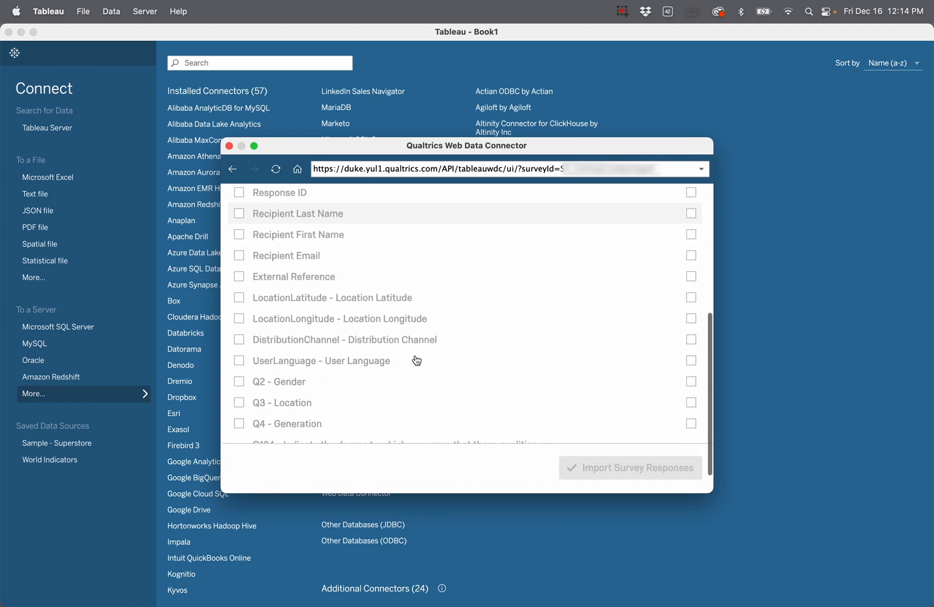
pyautogui.scroll(15, 416, 360)
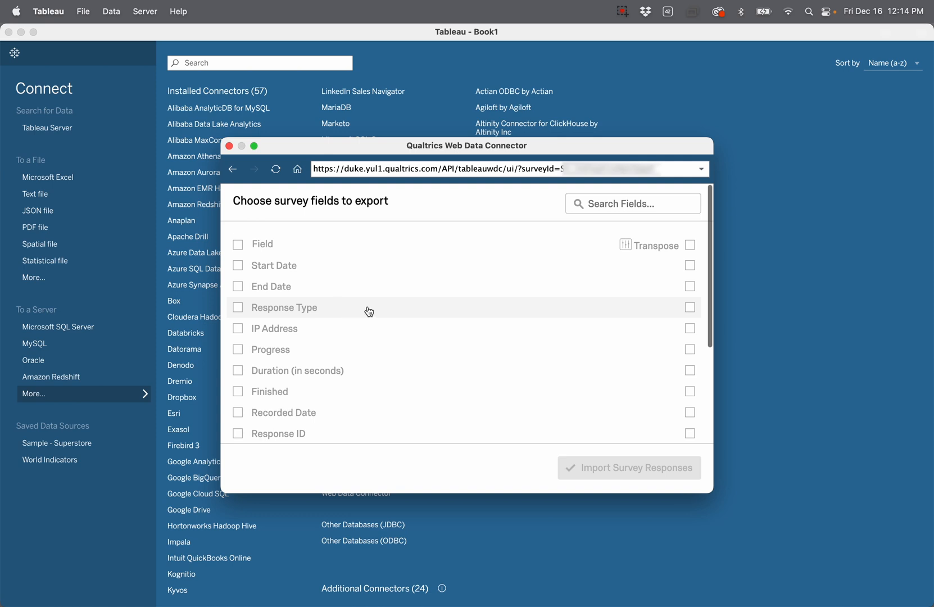
pyautogui.scroll(-3, 369, 312)
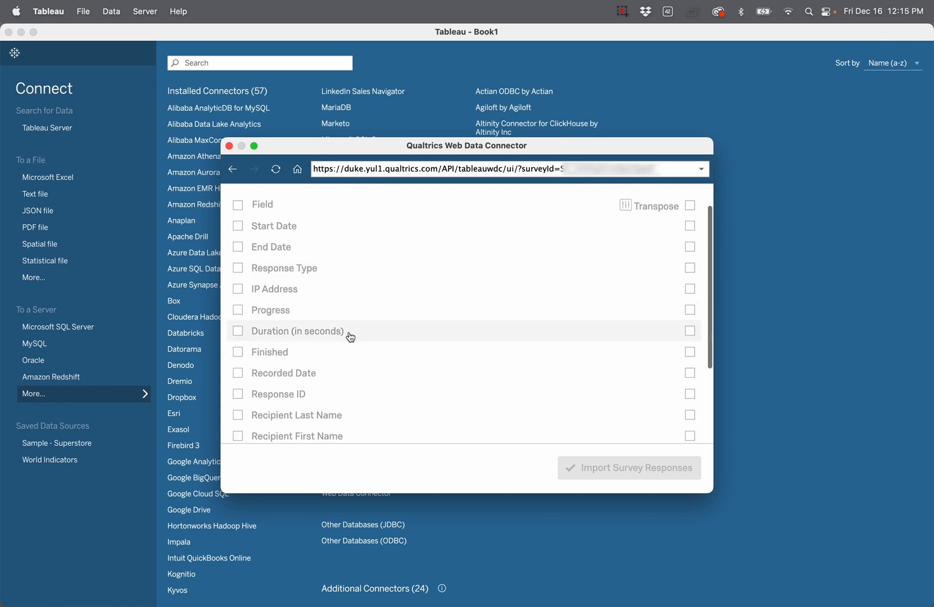
pyautogui.scroll(-3, 359, 327)
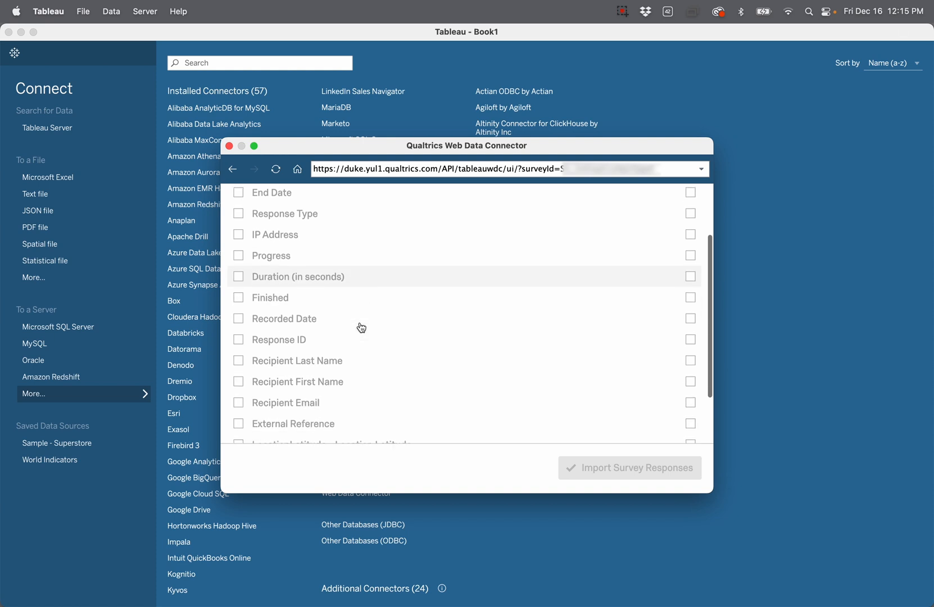
pyautogui.click(238, 311)
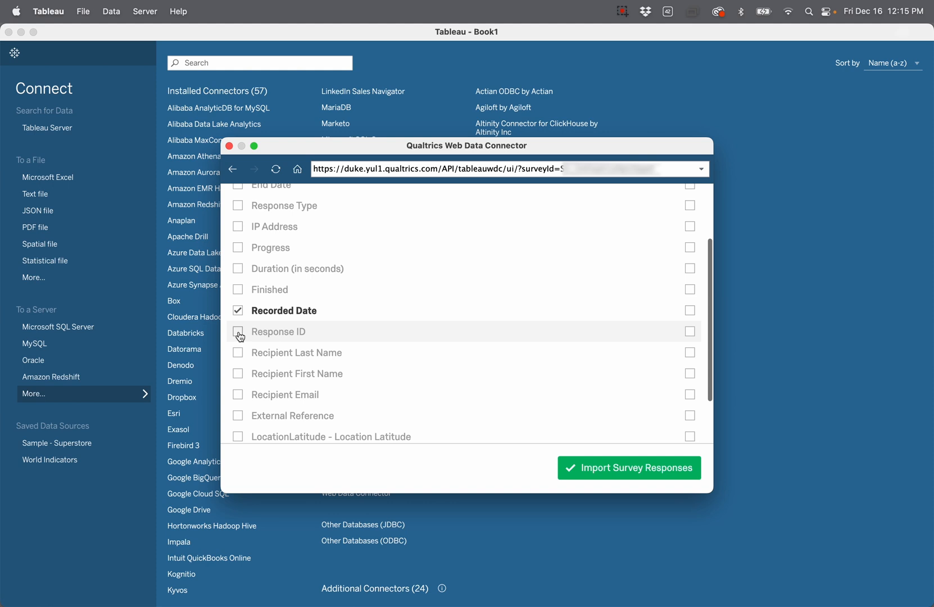
pyautogui.click(239, 333)
pyautogui.scroll(-5, 319, 335)
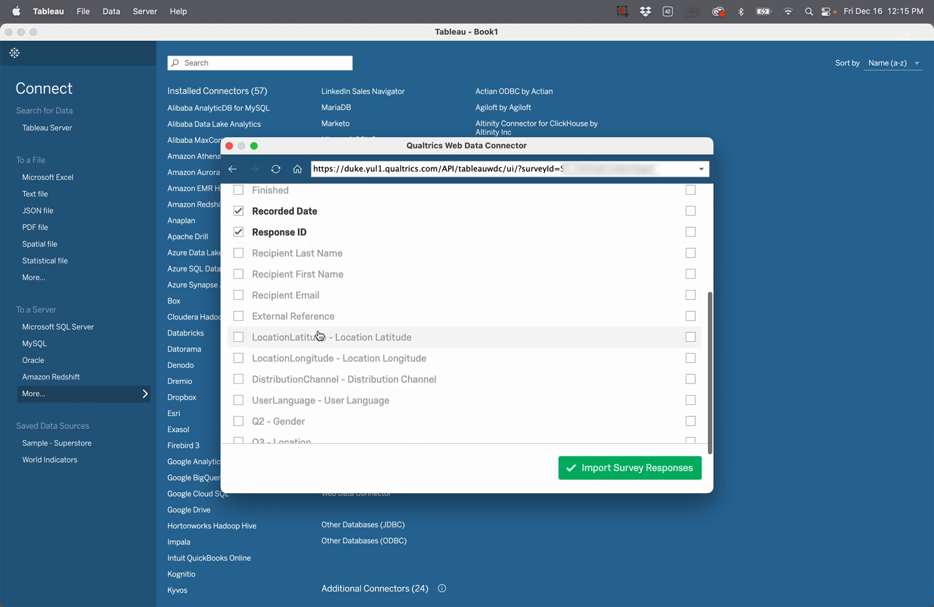
pyautogui.click(238, 337)
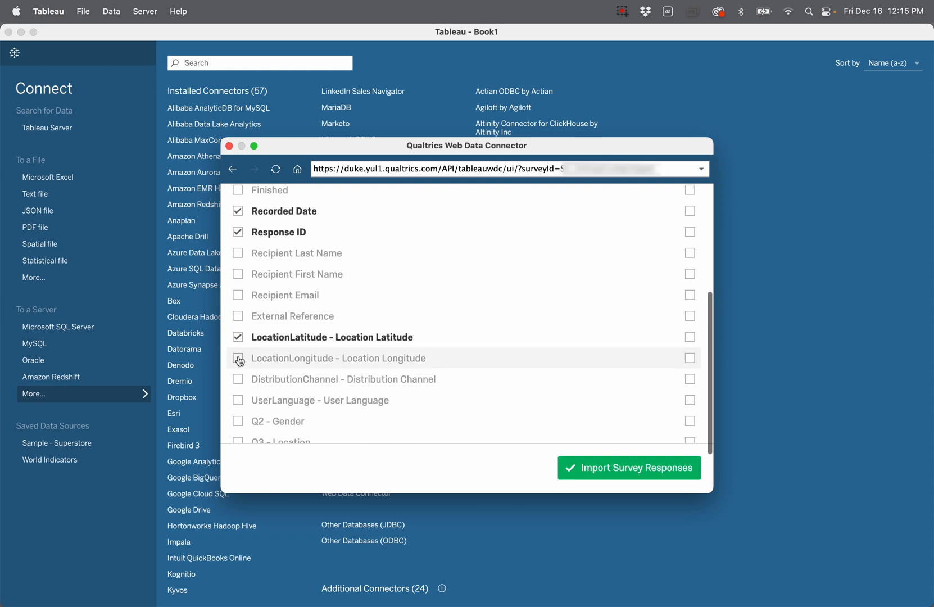
pyautogui.click(237, 358)
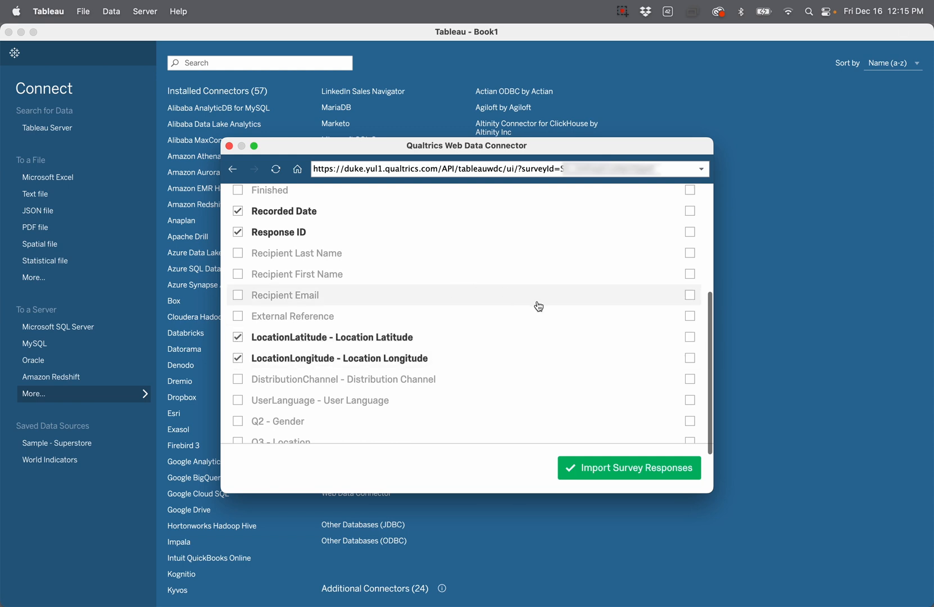
# Add the survey questions Q2 - Gender, Q3 - Location, Q4 - Generation and the Q134 qualities question to the export fields
pyautogui.scroll(-4, 539, 306)
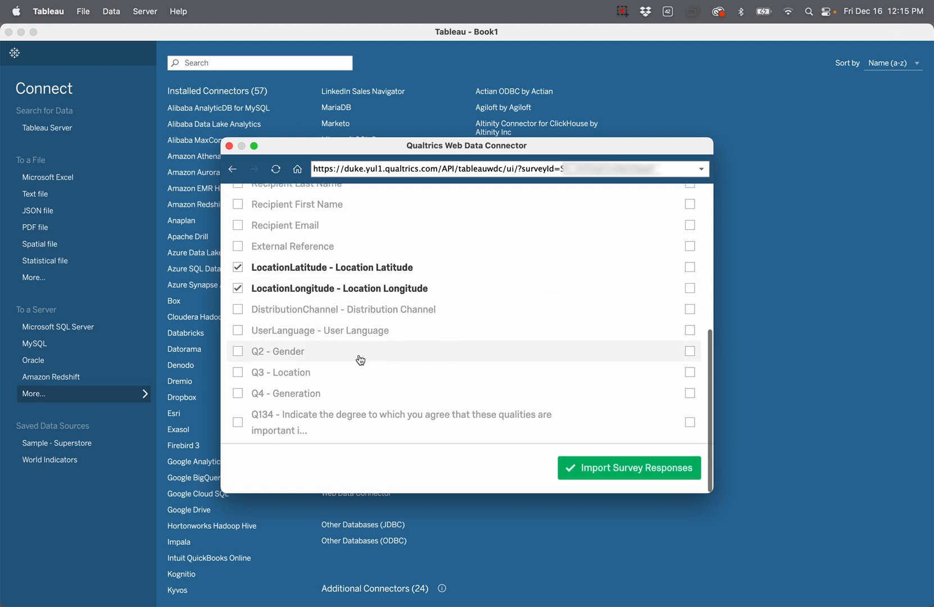
pyautogui.click(237, 352)
pyautogui.click(238, 373)
pyautogui.click(238, 394)
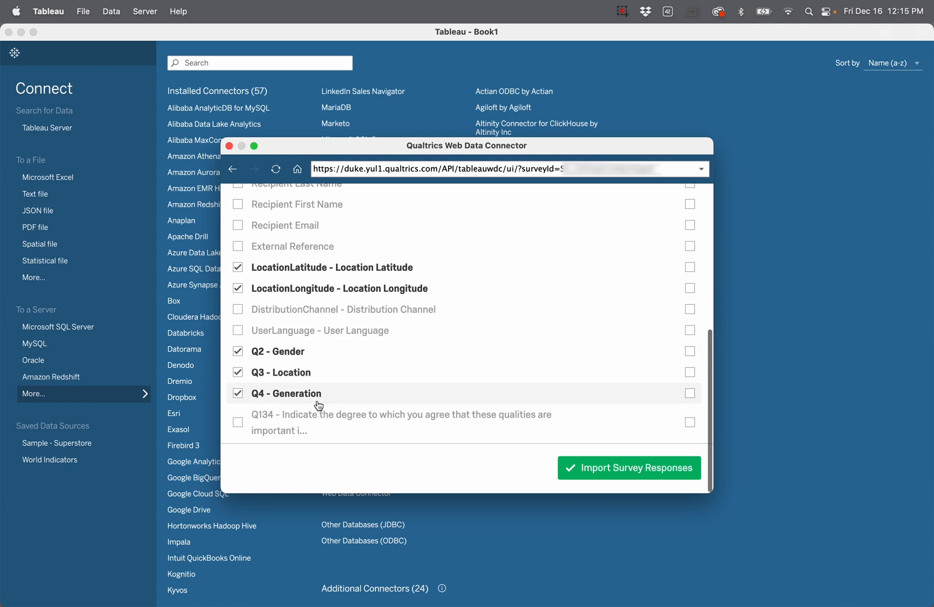
pyautogui.click(239, 426)
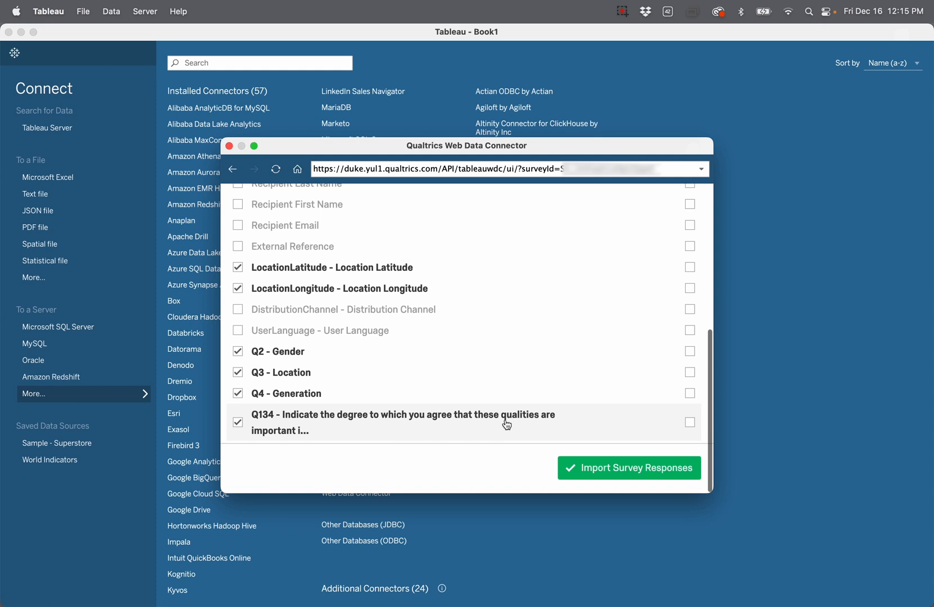
# Import the selected survey responses with the Q134 question transposed, and load the rows into the data preview
pyautogui.scroll(2, 538, 327)
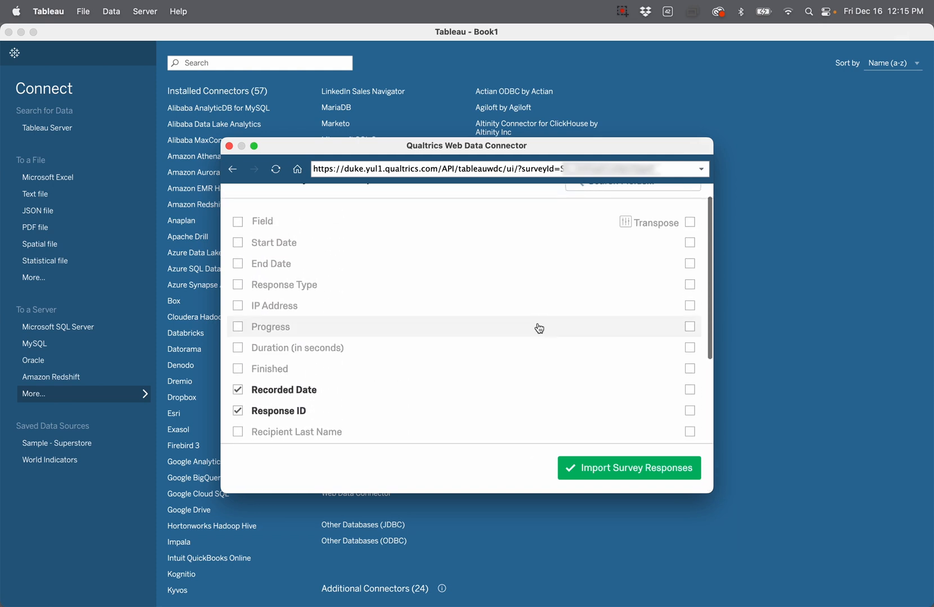
pyautogui.scroll(1, 538, 328)
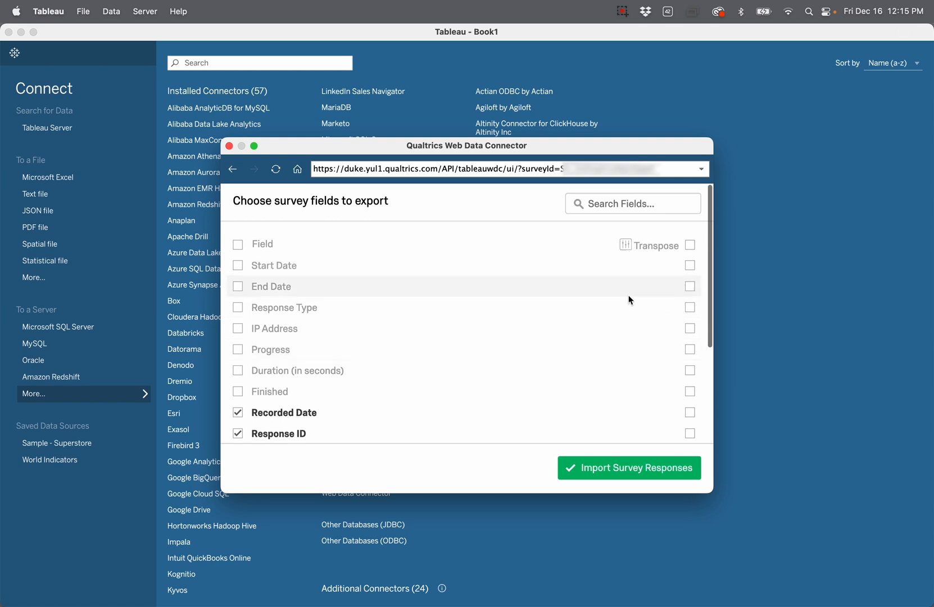
pyautogui.scroll(-6, 628, 296)
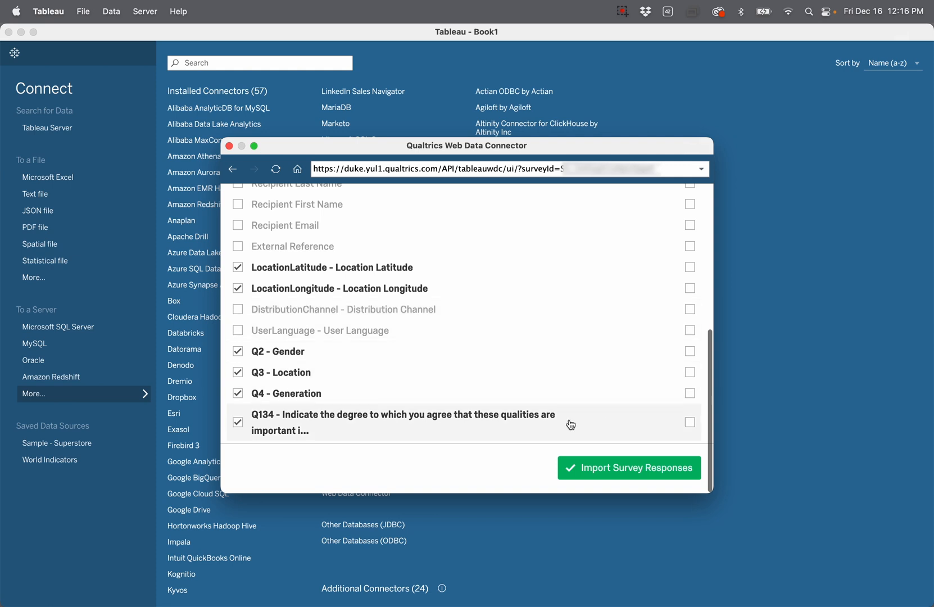
pyautogui.click(690, 423)
pyautogui.click(617, 470)
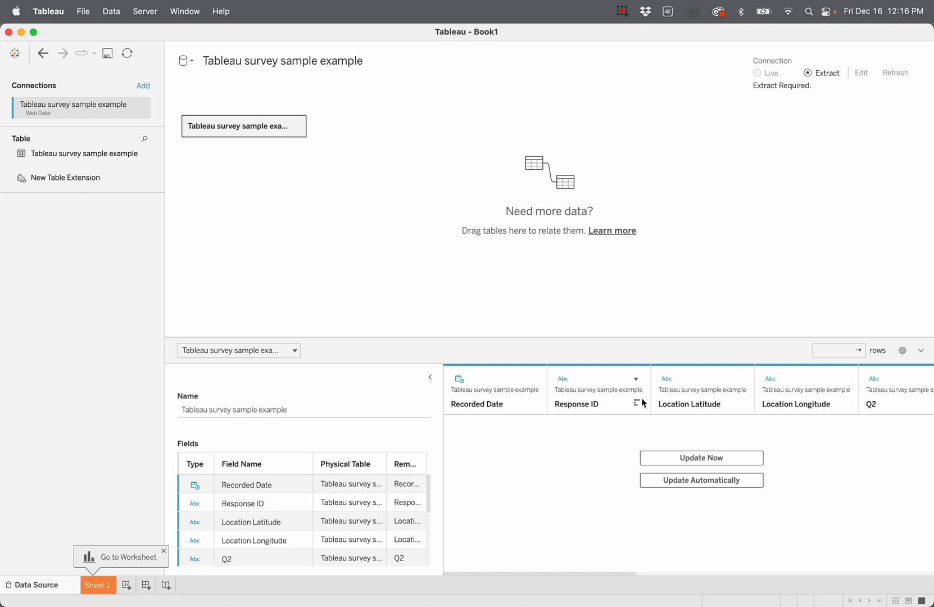
pyautogui.click(700, 456)
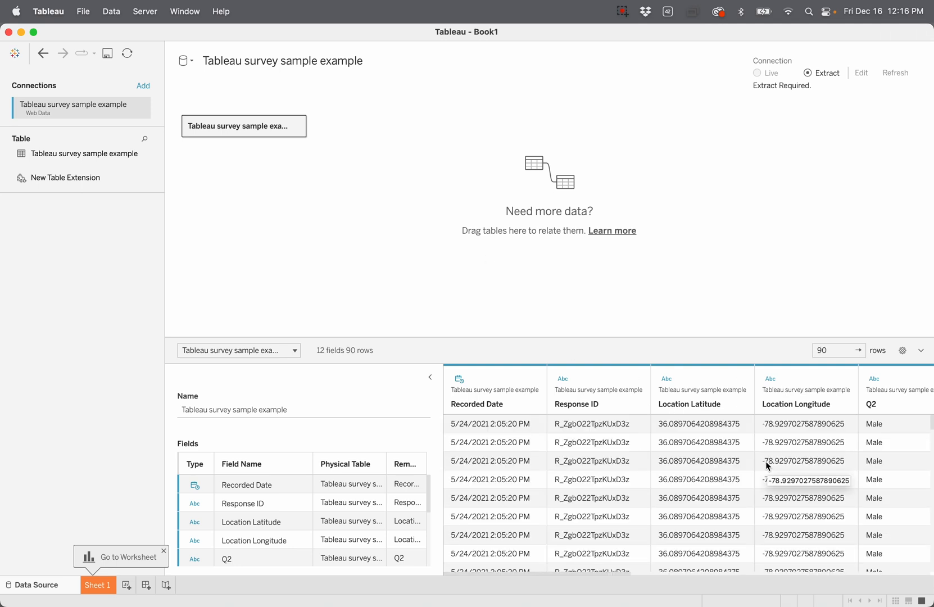
# Examine the imported columns in the data preview, including the demographics, question descriptions, and numeric and textual answers
pyautogui.hscroll(5, 765, 462)
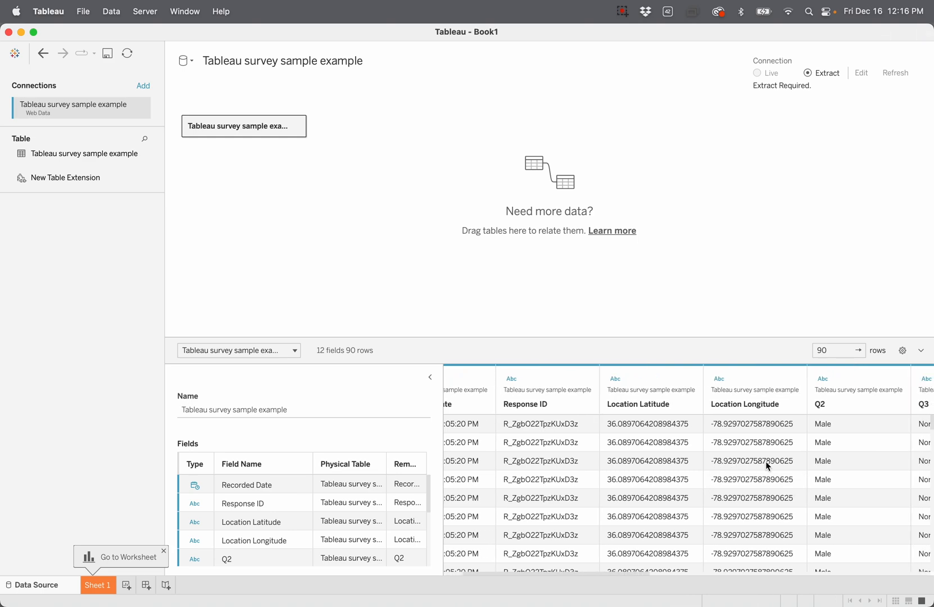
pyautogui.hscroll(5, 766, 462)
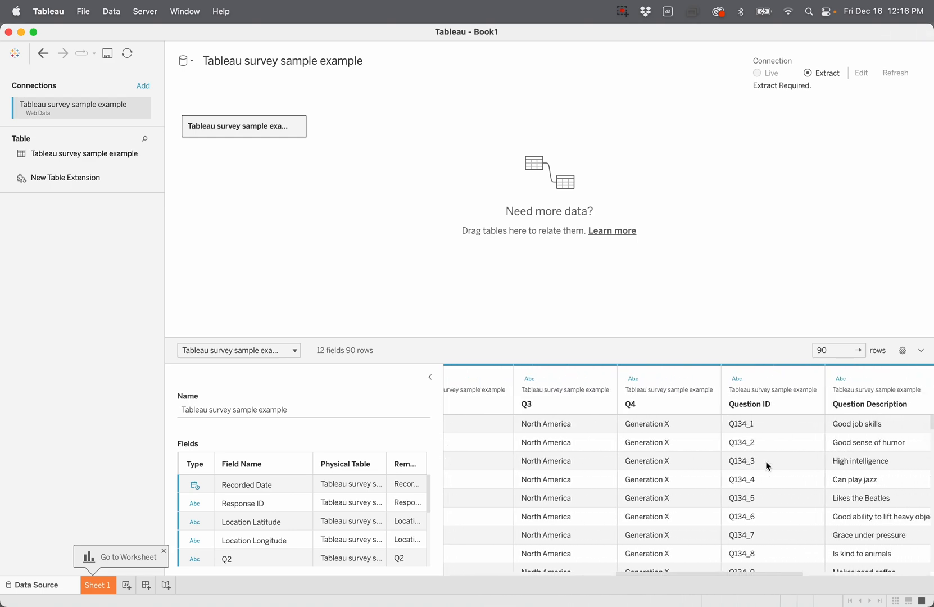
pyautogui.hscroll(-10, 768, 464)
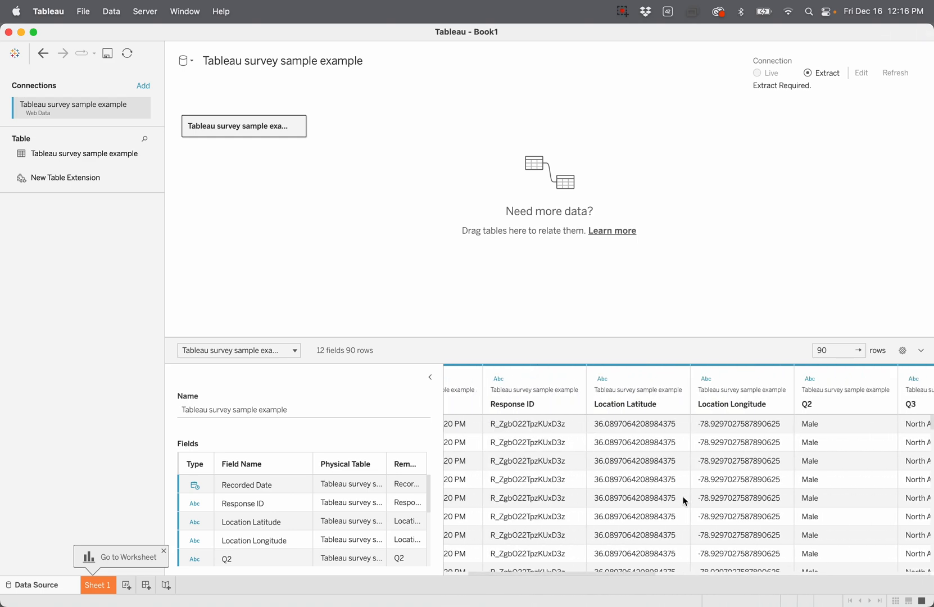
pyautogui.hscroll(4, 785, 459)
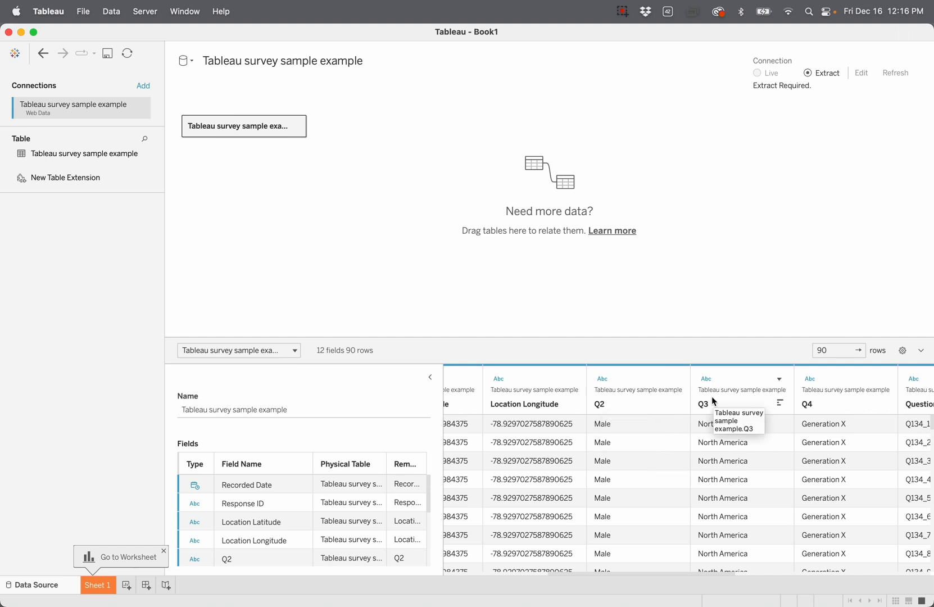
pyautogui.hscroll(5, 788, 486)
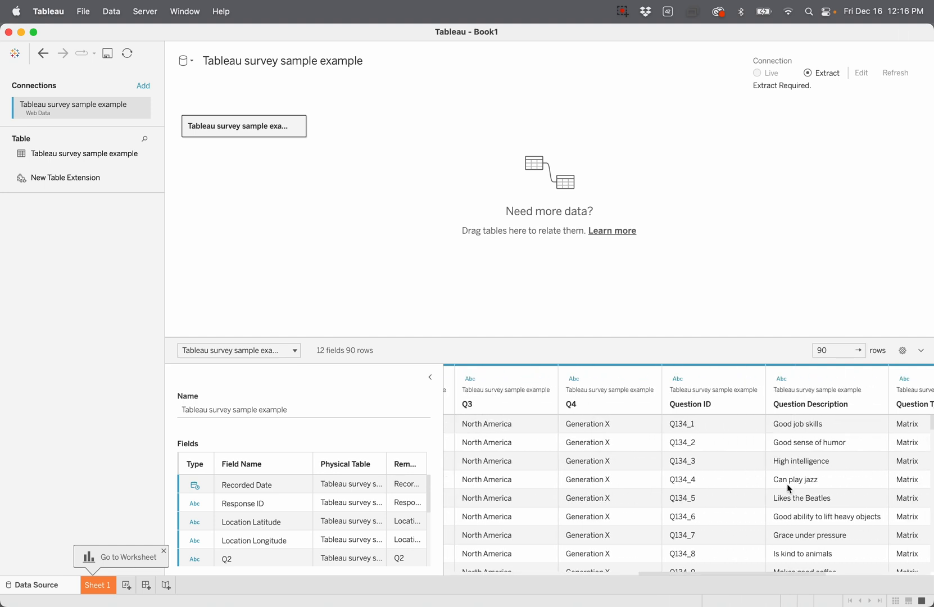
pyautogui.hscroll(3, 788, 488)
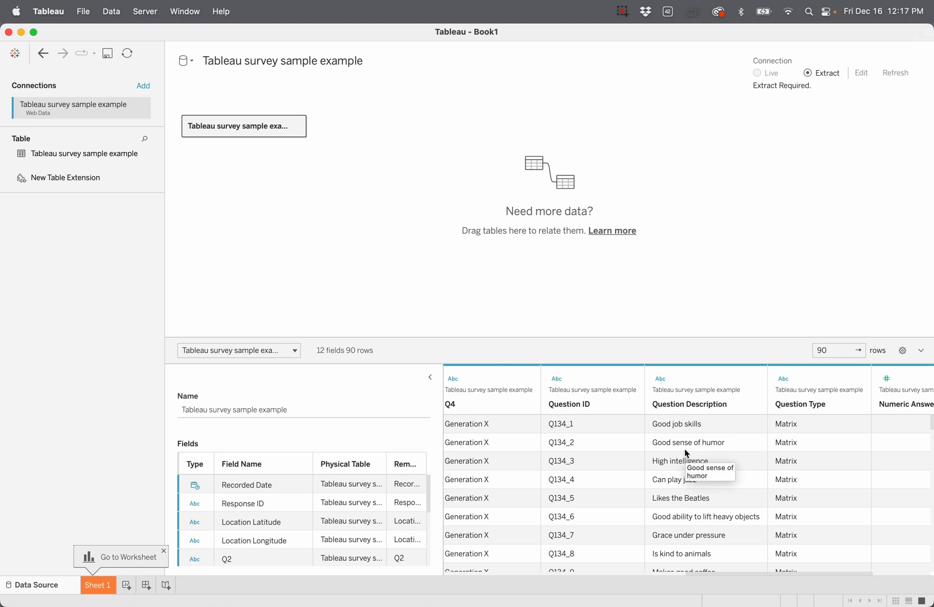
pyautogui.hscroll(5, 686, 453)
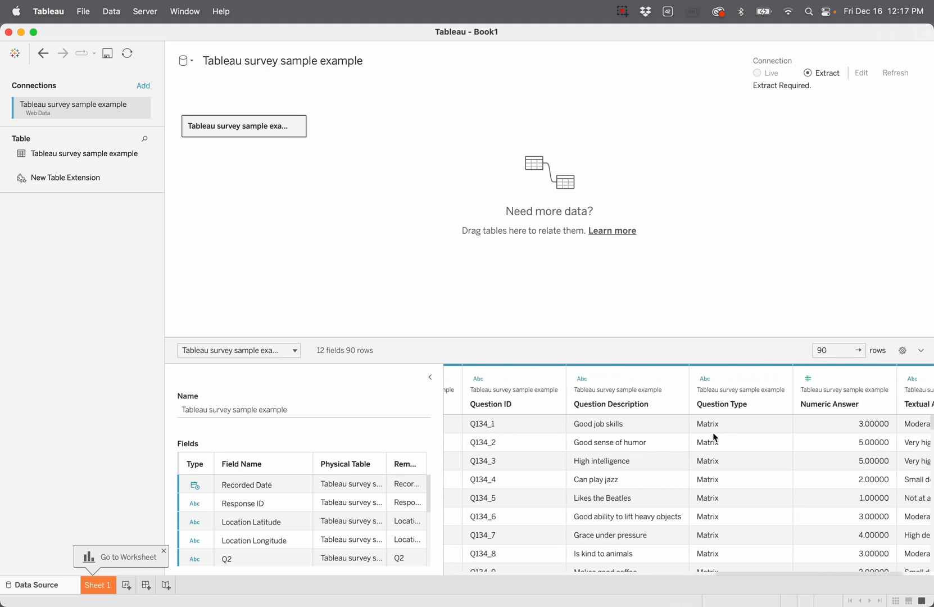
pyautogui.scroll(-5, 714, 517)
pyautogui.scroll(5, 715, 517)
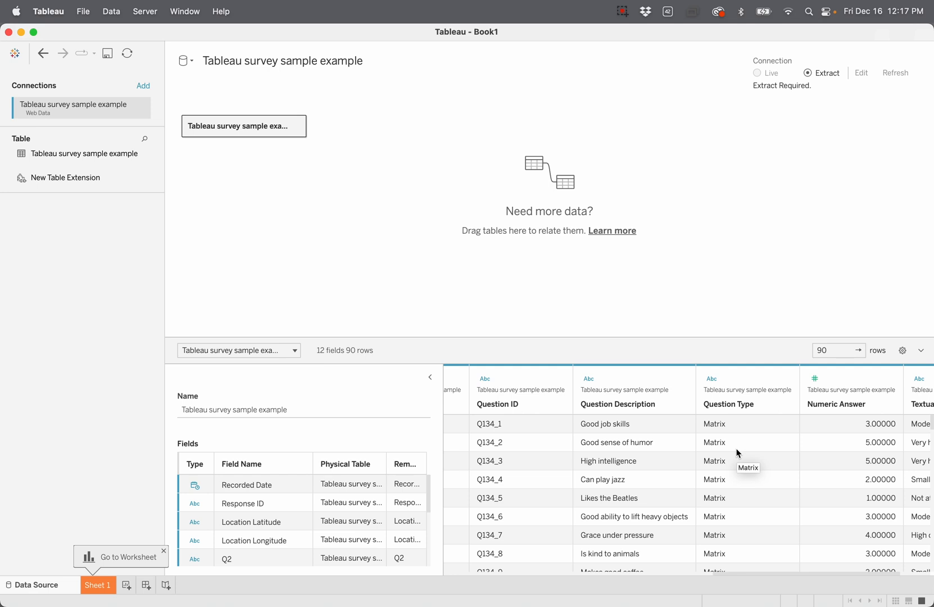
pyautogui.hscroll(3, 738, 452)
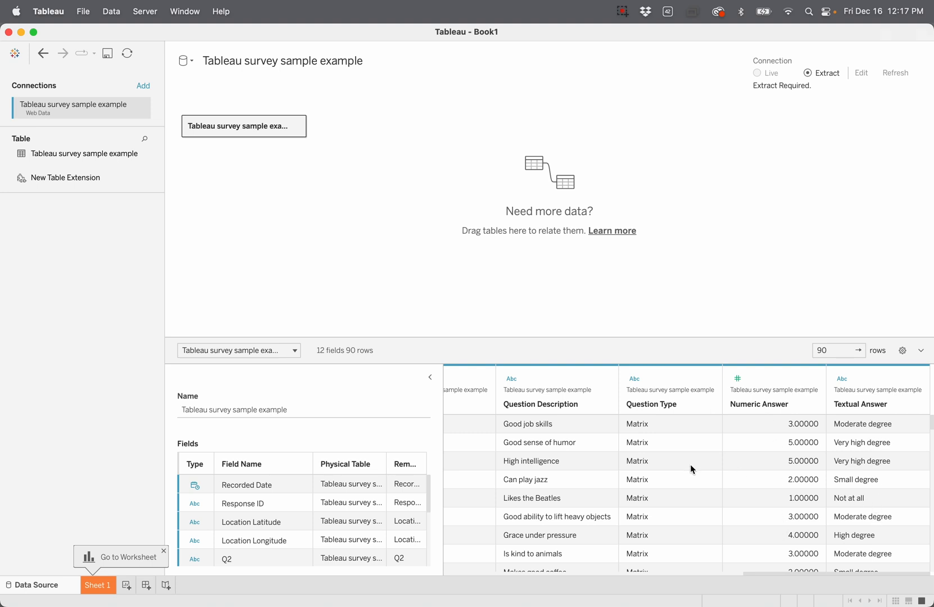
pyautogui.hscroll(-10, 690, 464)
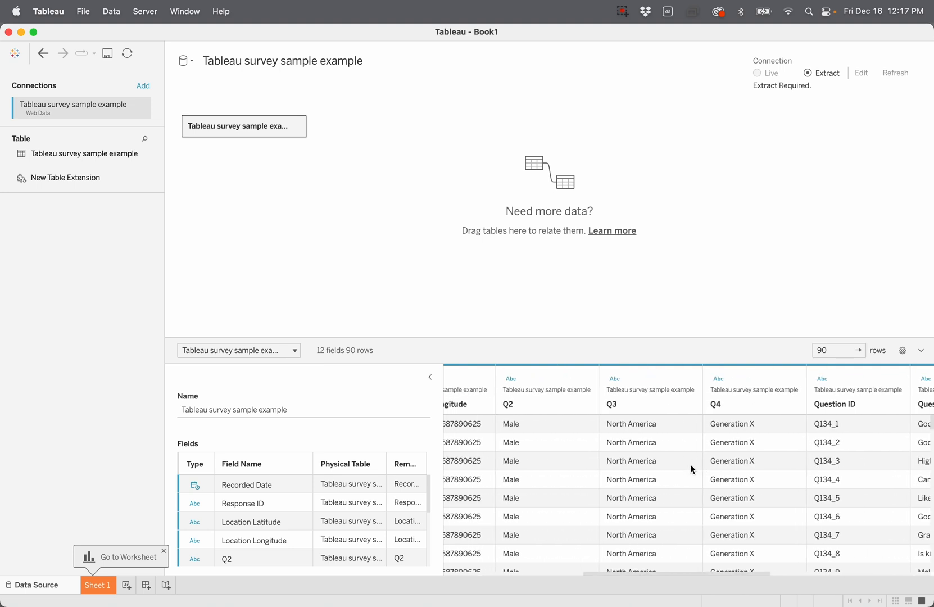
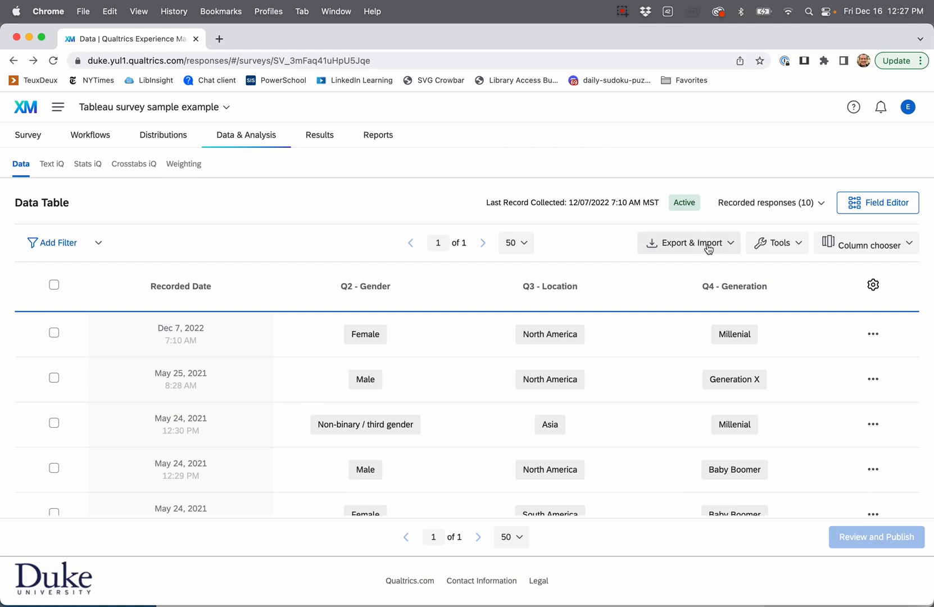
# In Qualtrics in Chrome, compare the TSV and Excel export formats and download the responses as TSV with all fields and choice text
pyautogui.click(716, 249)
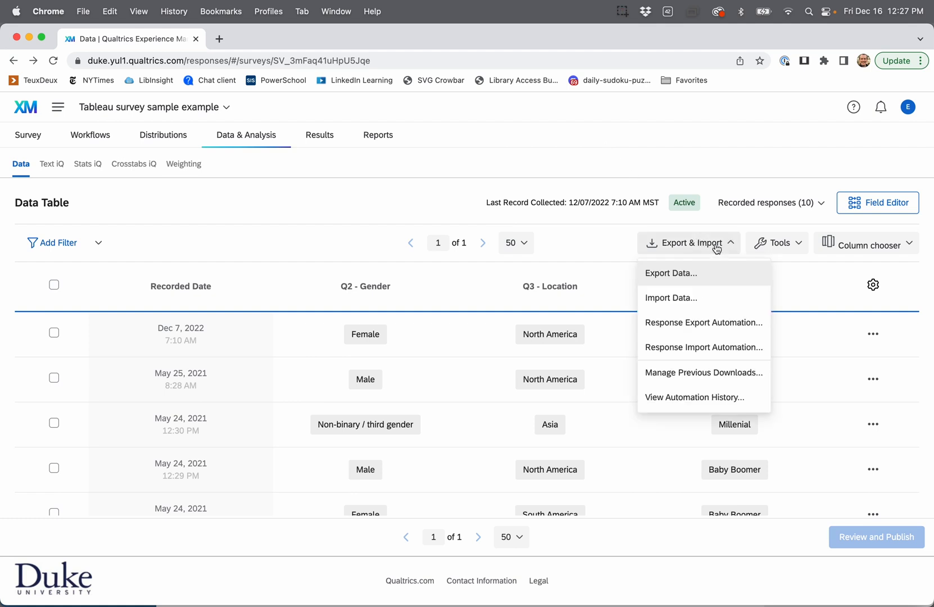
pyautogui.click(672, 276)
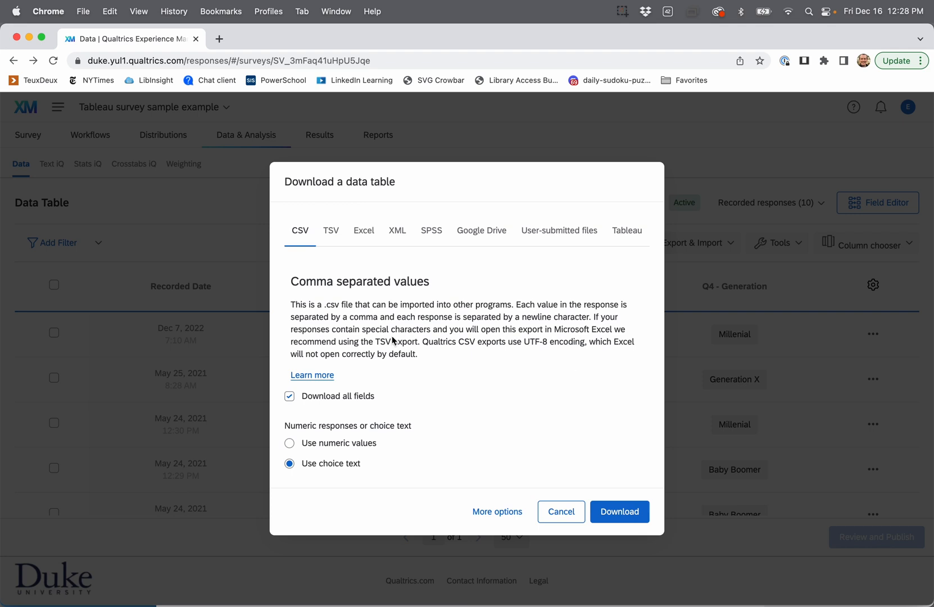
pyautogui.click(332, 231)
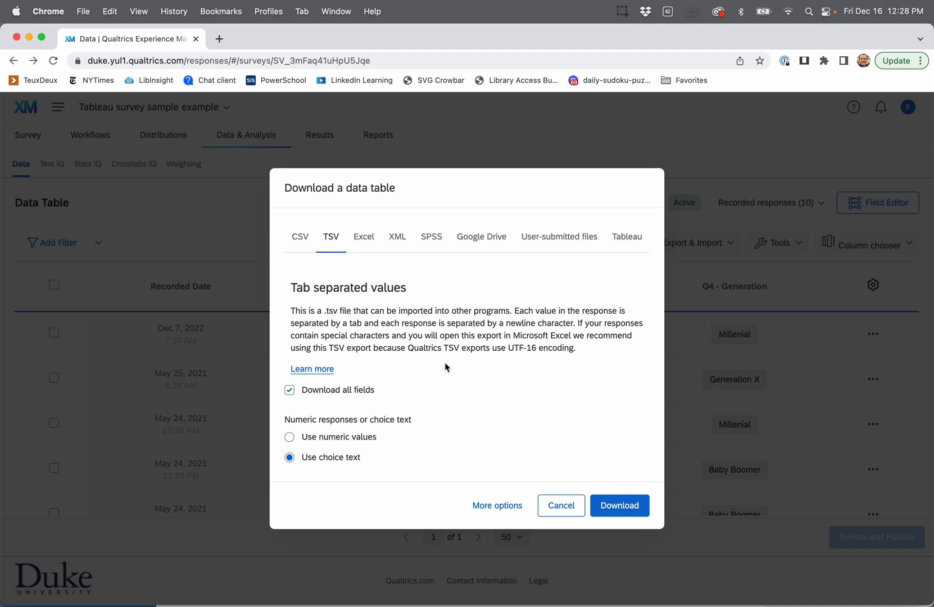
pyautogui.click(363, 237)
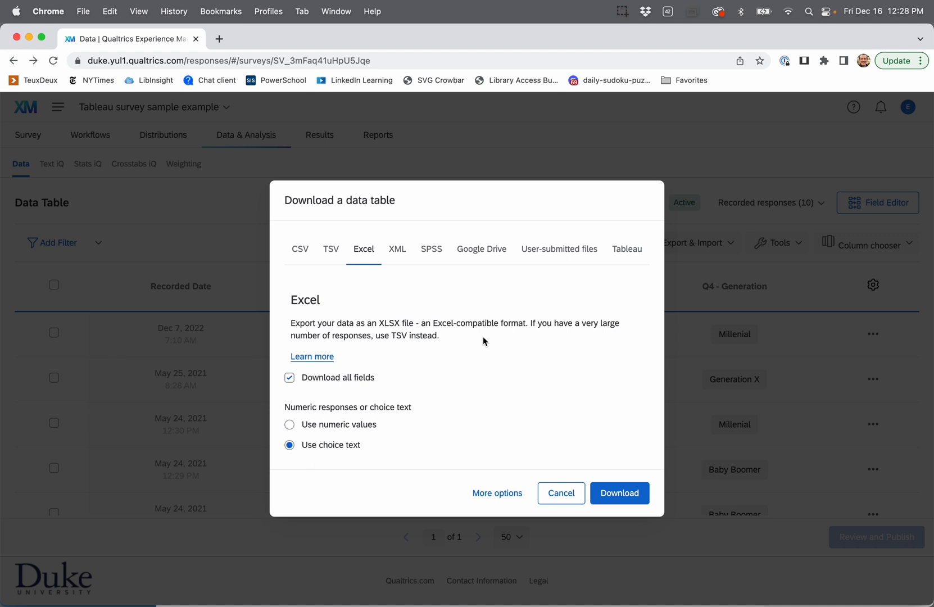
pyautogui.click(332, 251)
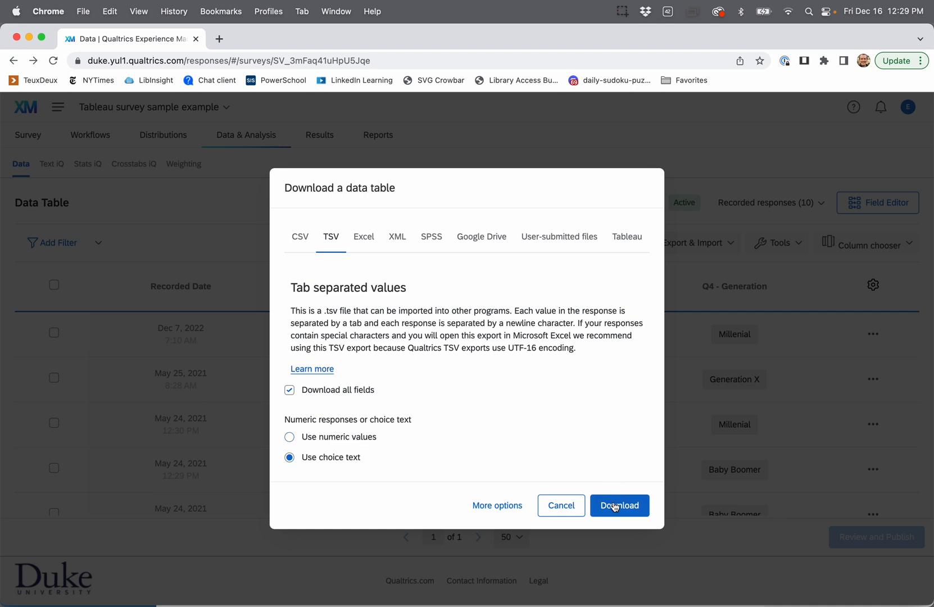
pyautogui.click(363, 240)
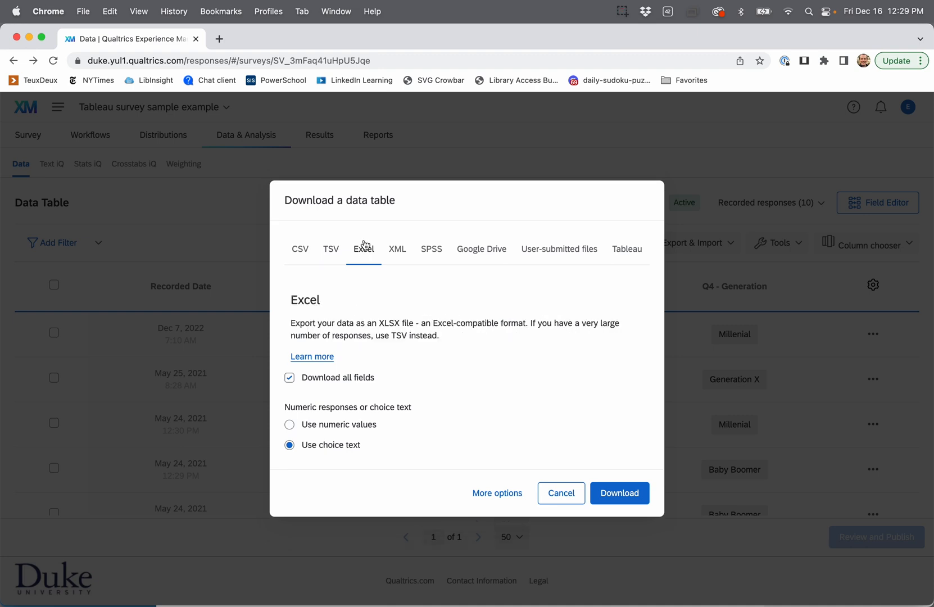
pyautogui.click(331, 250)
pyautogui.click(613, 507)
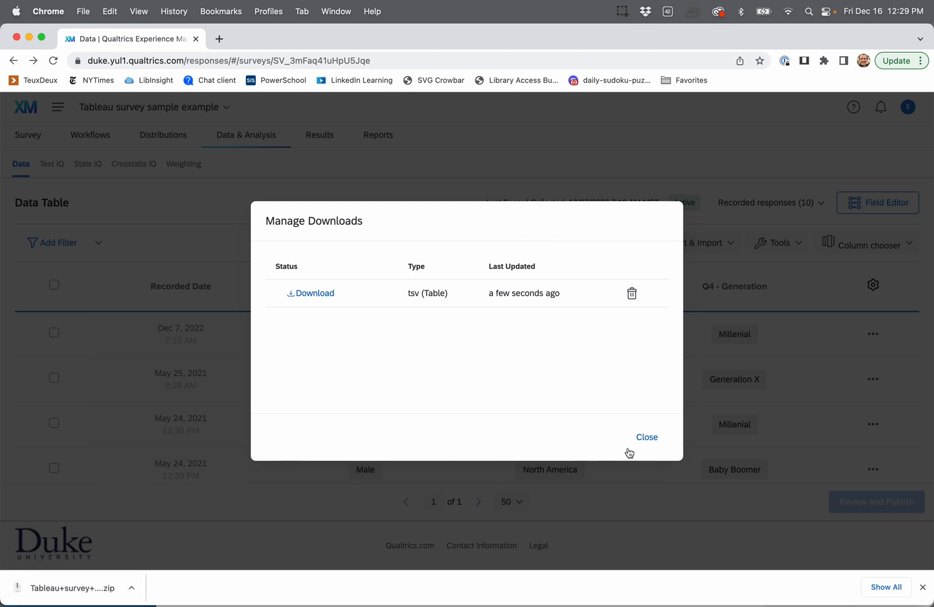
pyautogui.click(648, 438)
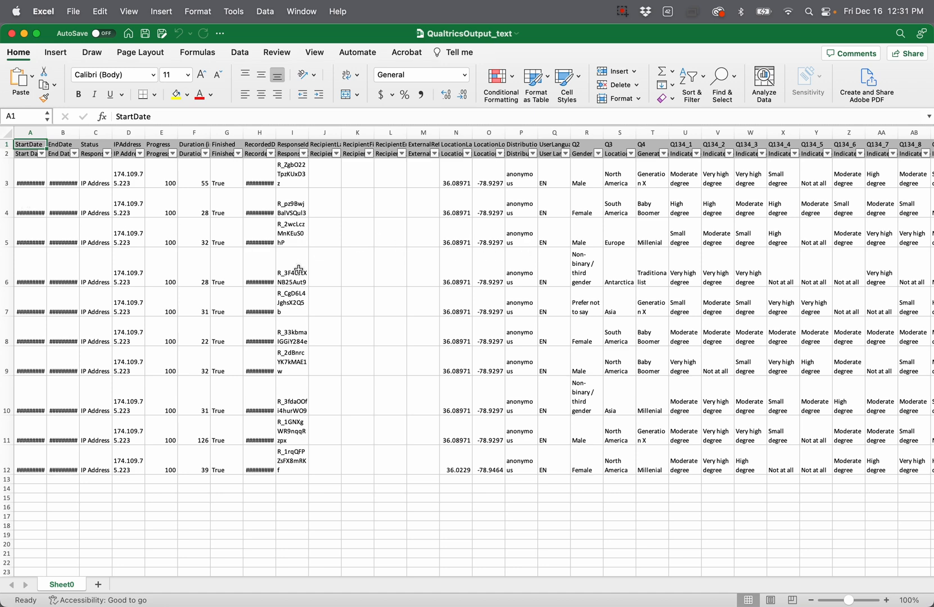
# In Excel, widen the StartDate, EndDate and ResponseId columns of QualtricsOutput_text so their full values are readable
pyautogui.moveTo(46, 134); pyautogui.dragTo(147, 135)
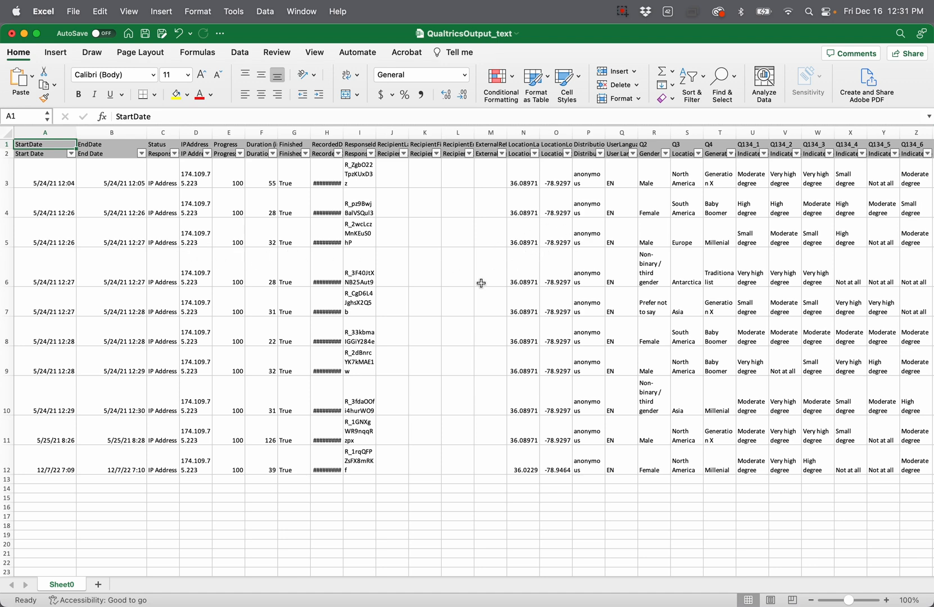
pyautogui.hscroll(5, 532, 296)
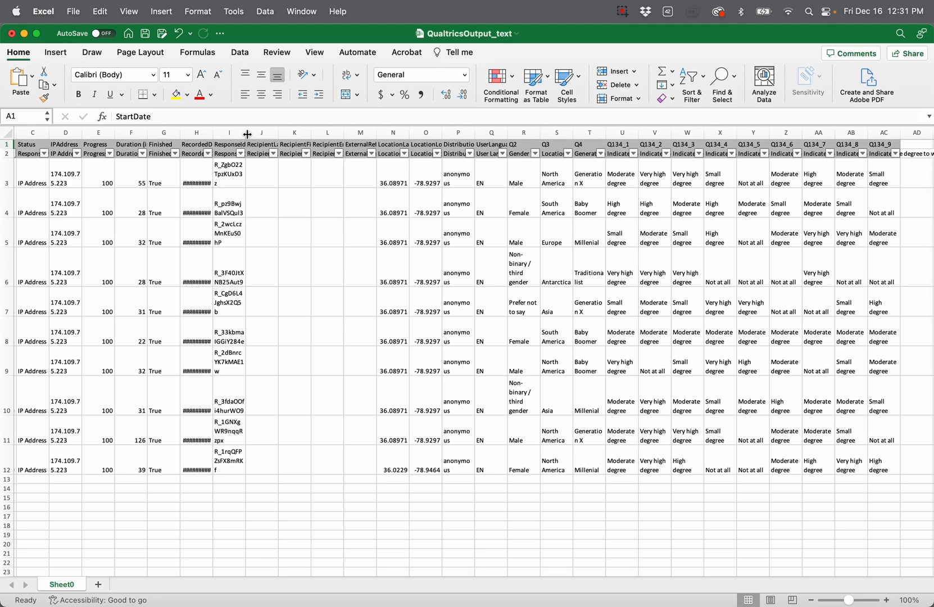
pyautogui.moveTo(247, 134); pyautogui.dragTo(294, 133)
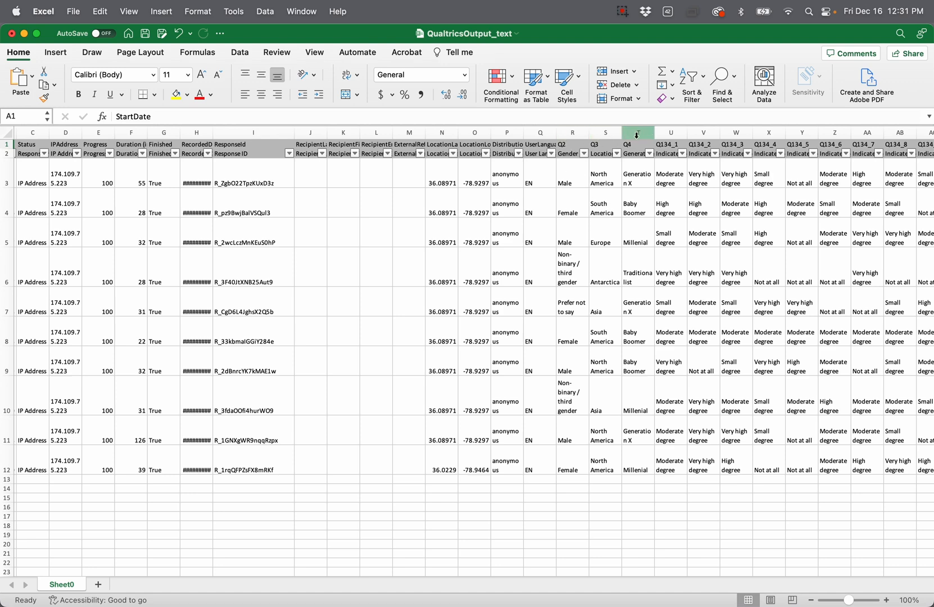
# Examine the demographic and Q134_1 to Q134_9 answer columns, and compare the two header rows for RecipientLastName and ResponseId
pyautogui.hscroll(5, 691, 208)
pyautogui.hscroll(2, 691, 208)
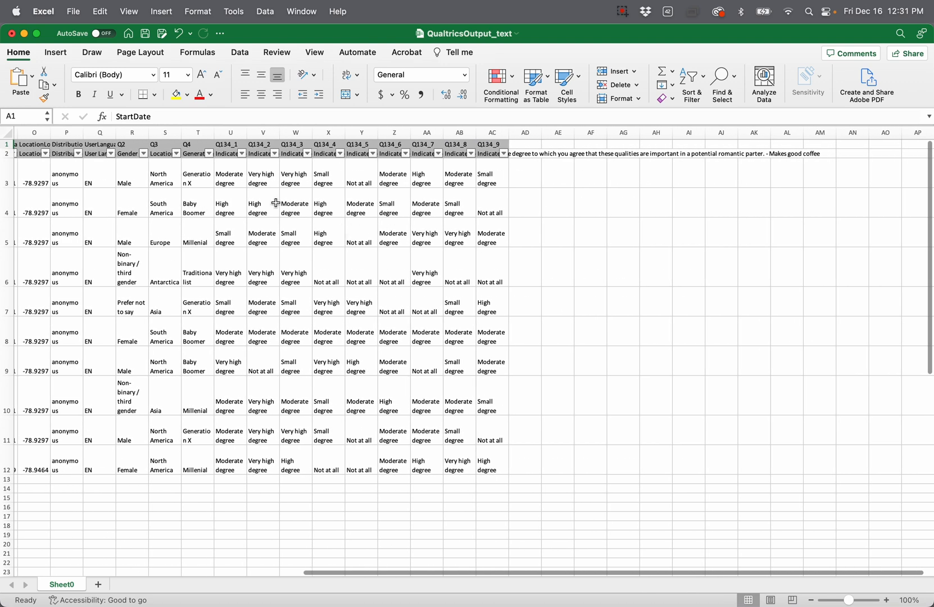
pyautogui.hscroll(-7, 350, 247)
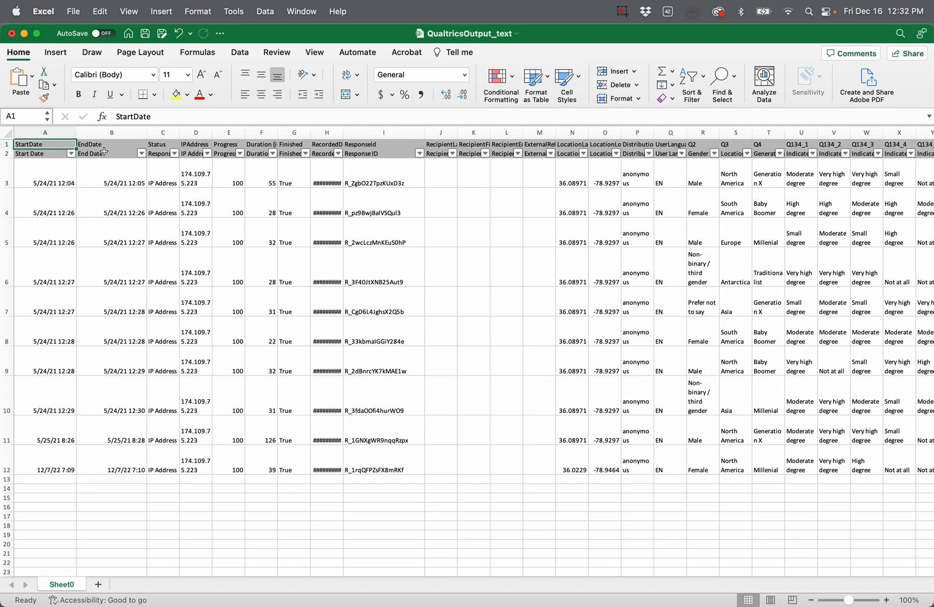
pyautogui.click(433, 147)
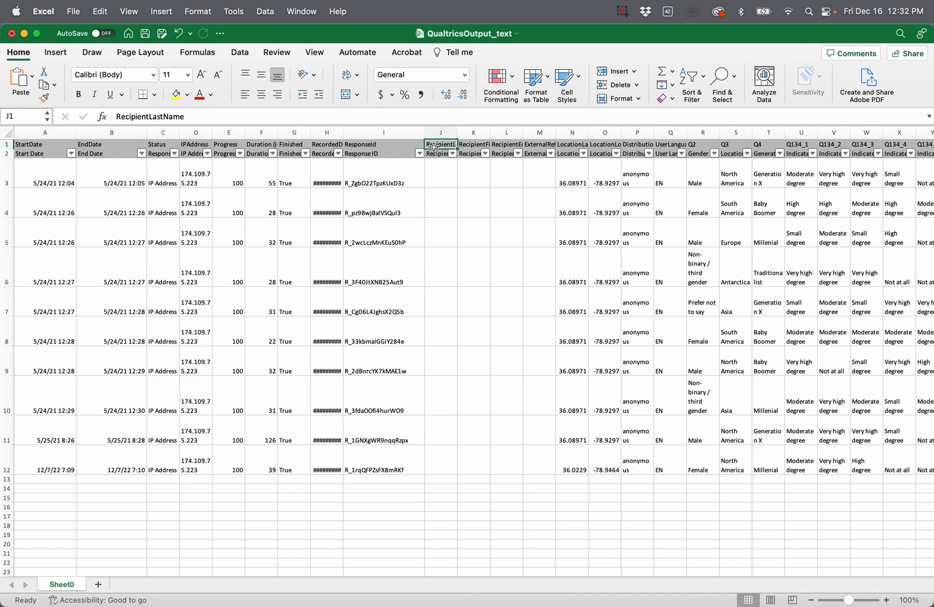
pyautogui.press('Down')
pyautogui.press('Up')
pyautogui.press('Down')
pyautogui.press('Up')
pyautogui.click(376, 145)
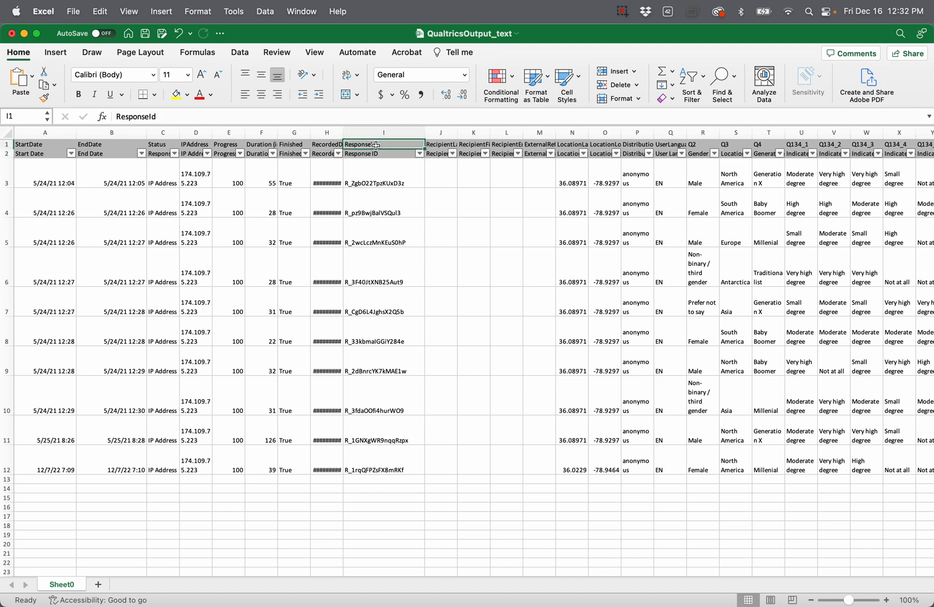
pyautogui.press('Down')
pyautogui.press('Up')
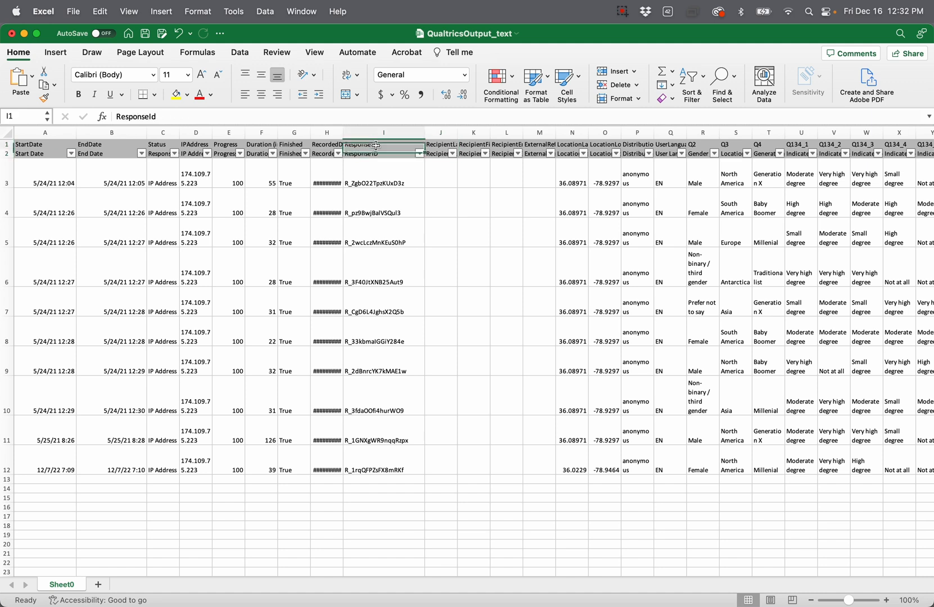
# Compare the two header rows of the Response ID, Q2, Q3 and Q134_2 columns in Sheet0
pyautogui.press('Down')
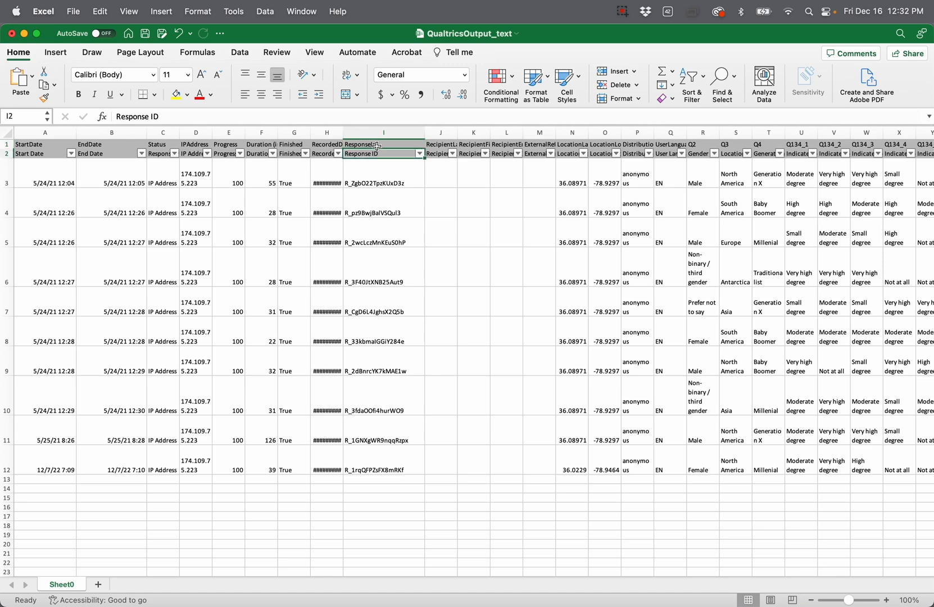
pyautogui.hscroll(1, 447, 219)
pyautogui.hscroll(5, 447, 220)
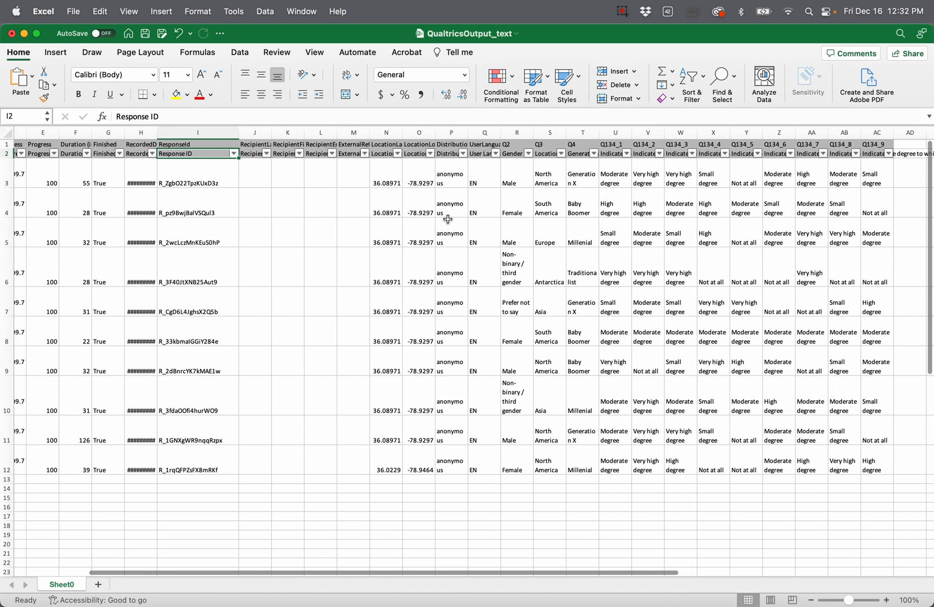
pyautogui.click(515, 143)
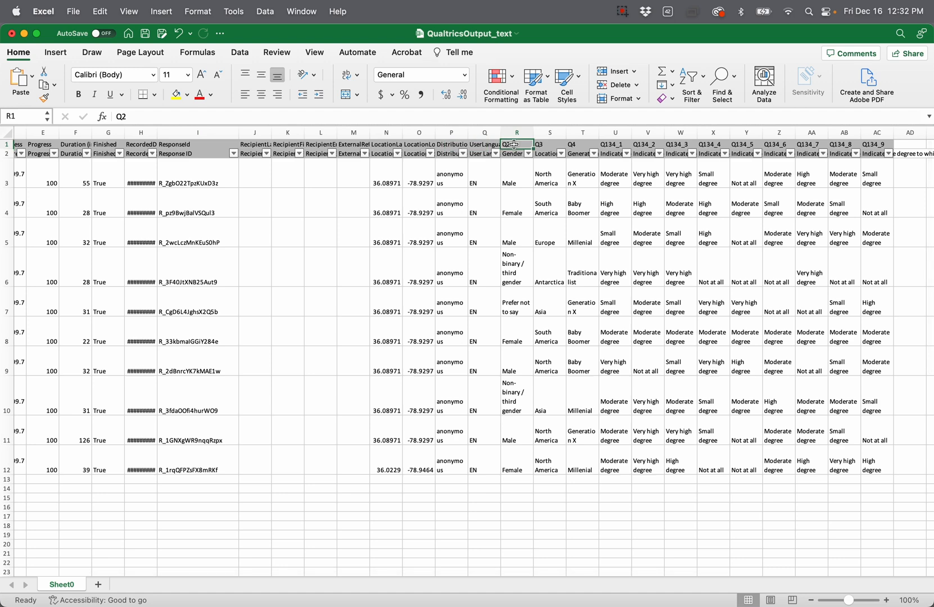
pyautogui.press('Down')
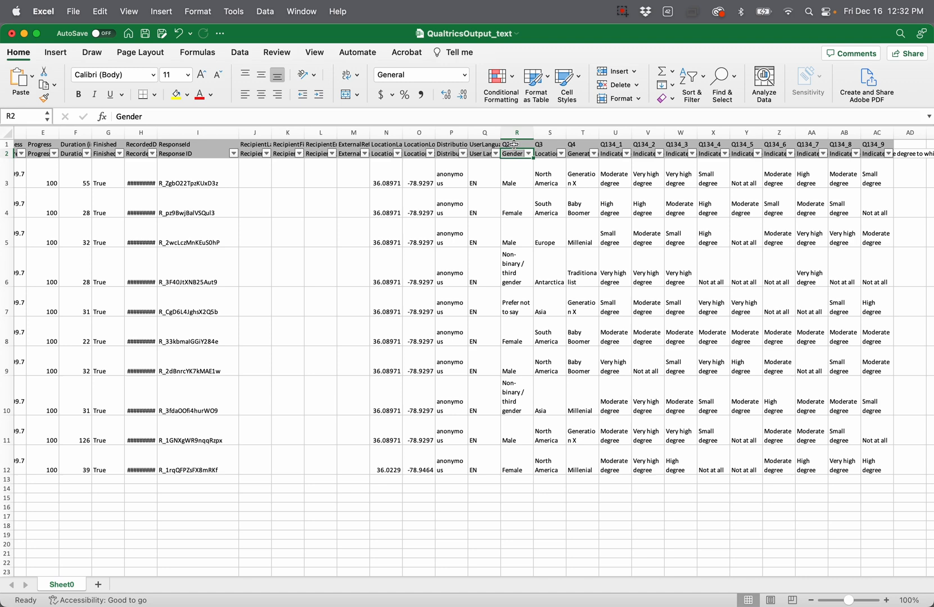
pyautogui.press('Right')
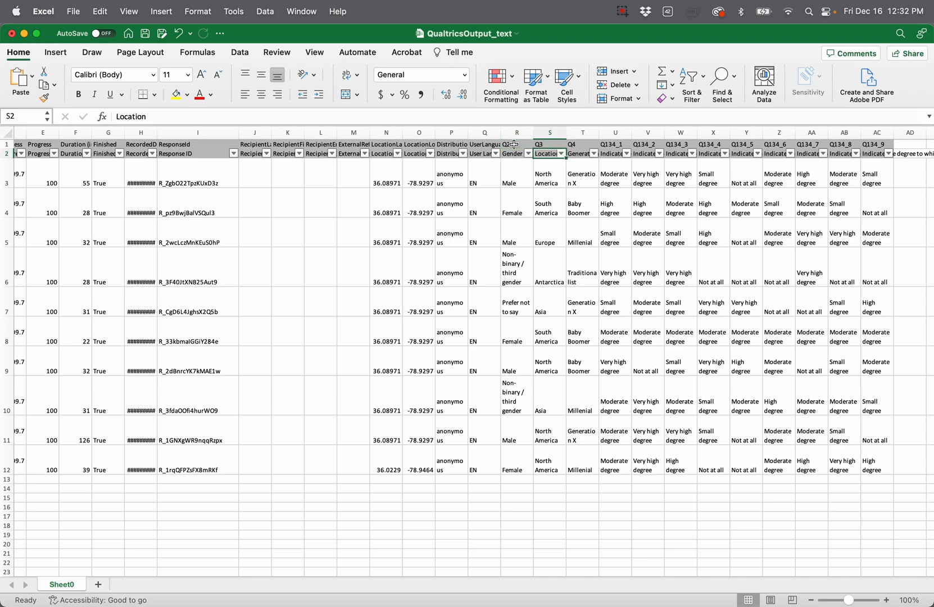
pyautogui.press('Up')
pyautogui.press('Down')
pyautogui.click(656, 145)
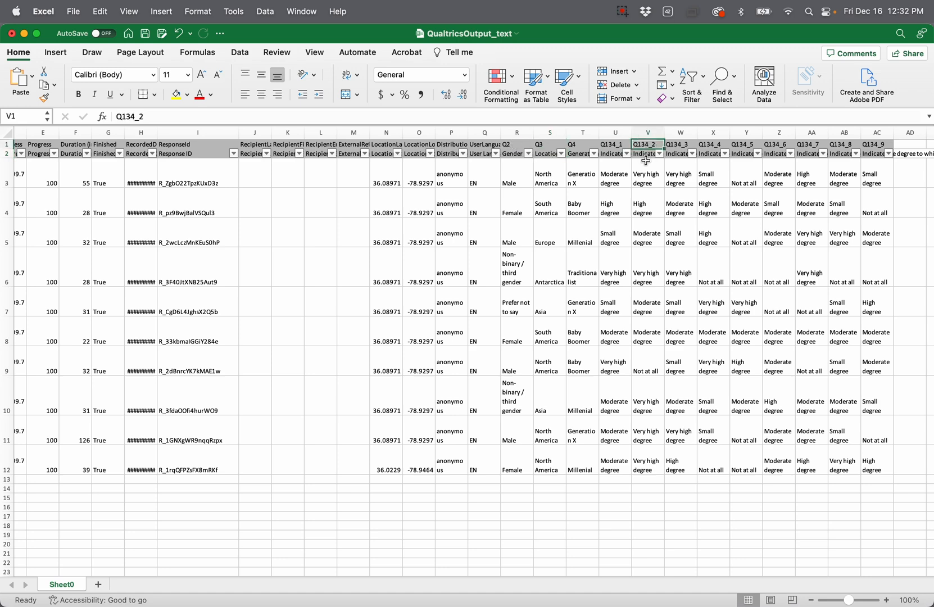
pyautogui.click(644, 156)
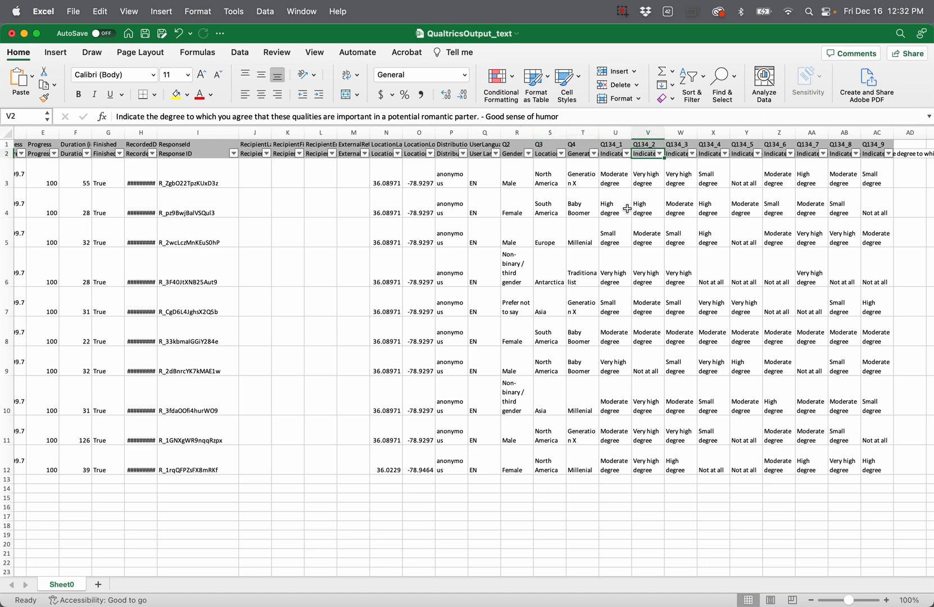
# Review the survey columns across the sheet and compare the two header cells of the StartDate column
pyautogui.hscroll(-5, 627, 209)
pyautogui.hscroll(5, 627, 209)
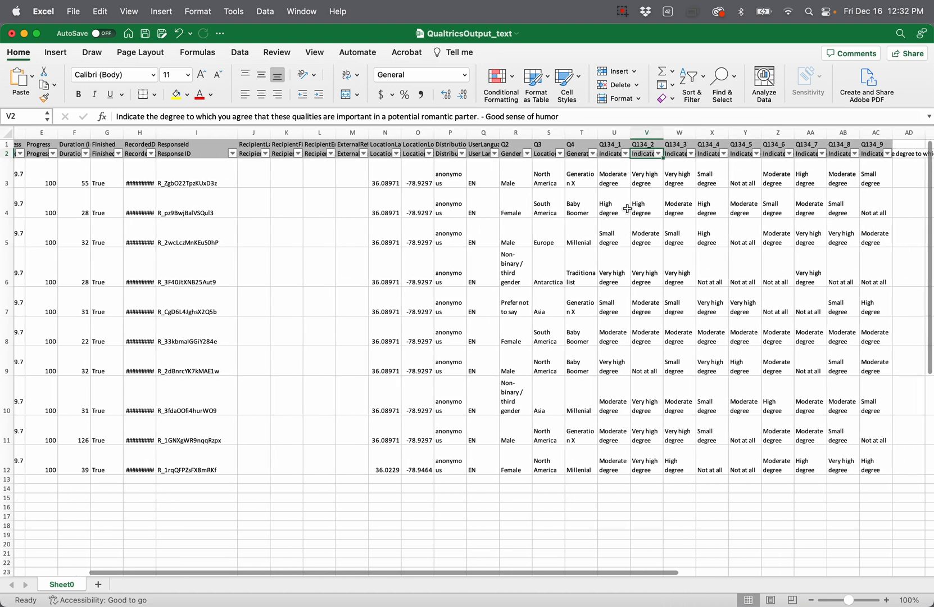
pyautogui.hscroll(1, 627, 208)
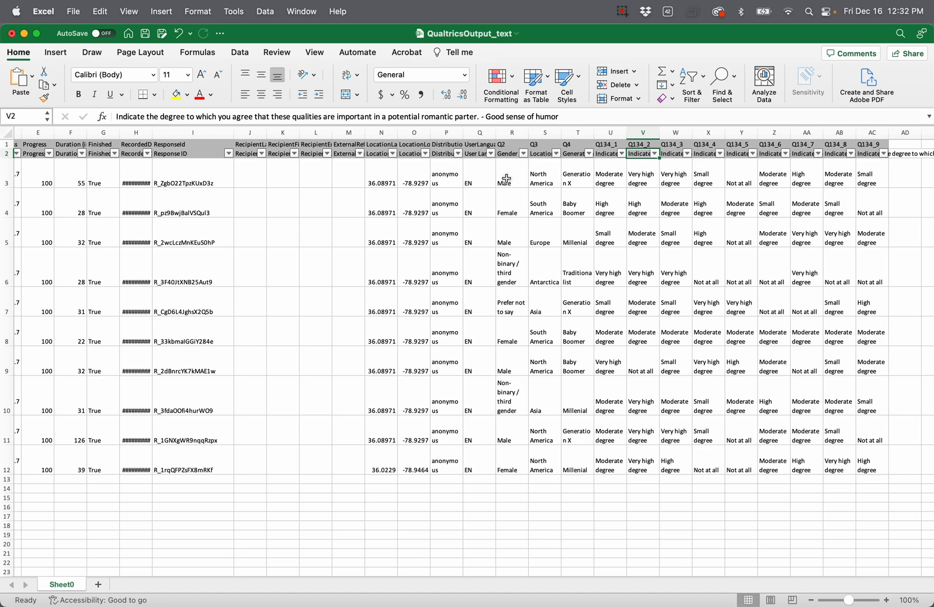
pyautogui.hscroll(-5, 506, 179)
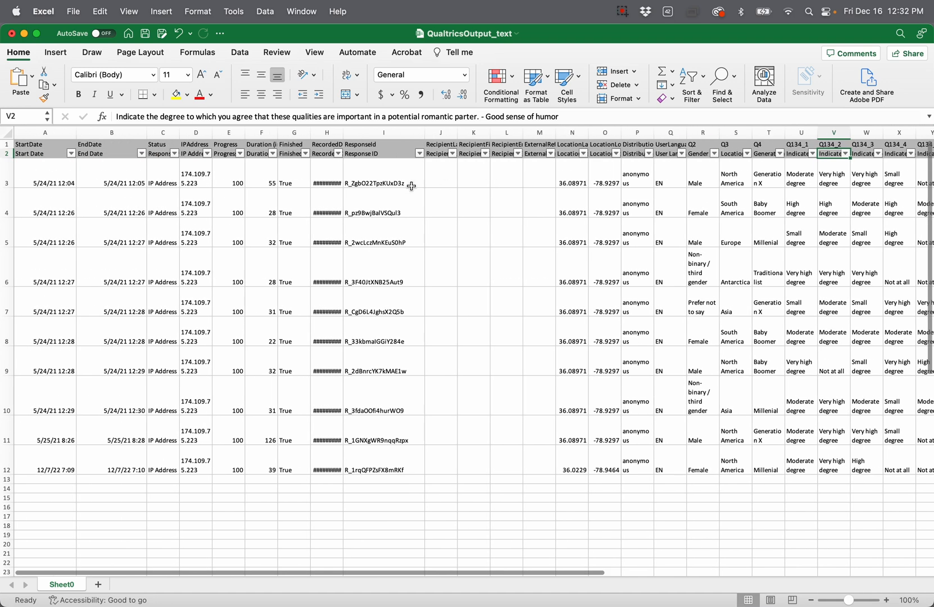
pyautogui.click(32, 146)
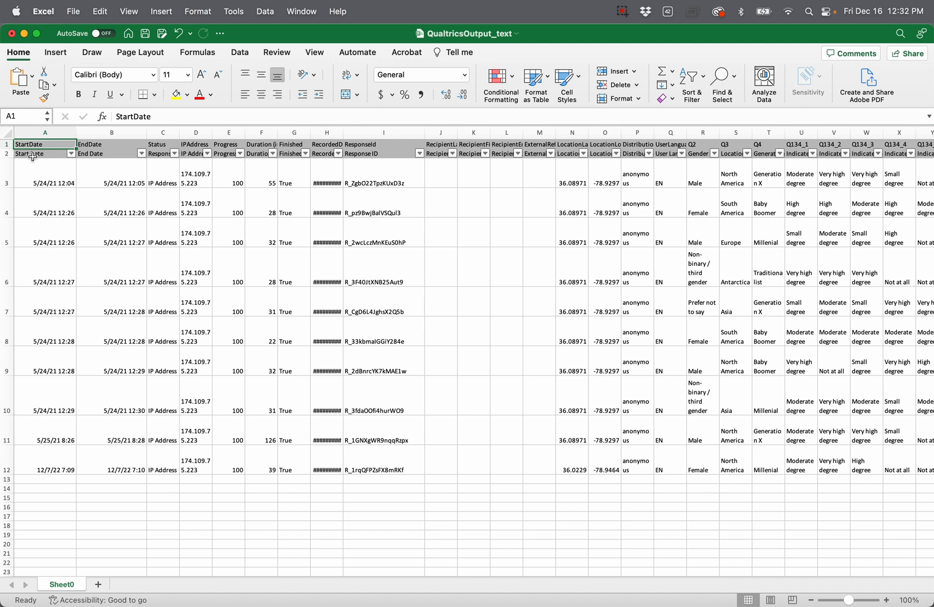
pyautogui.click(33, 155)
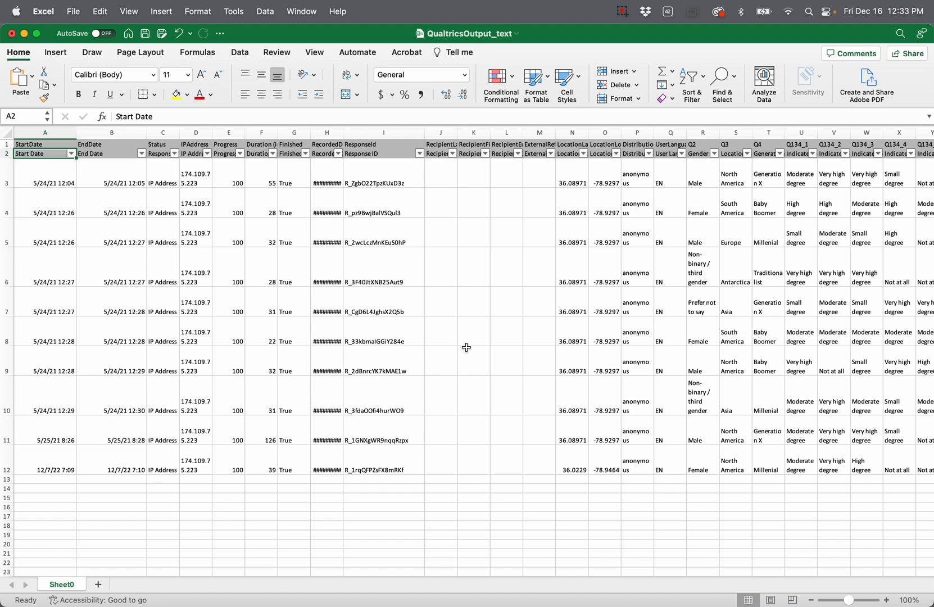
pyautogui.click(438, 481)
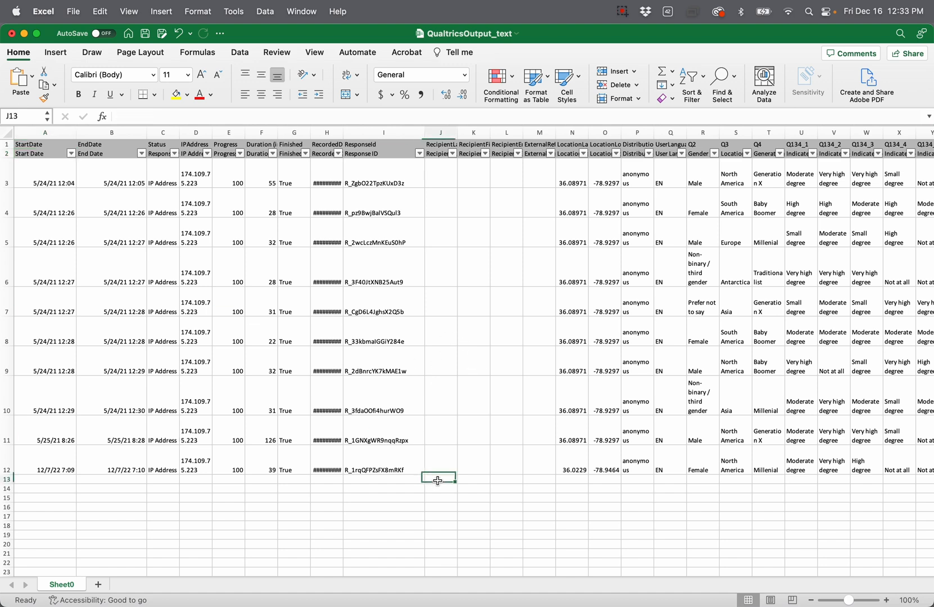
# Switch to the QualtricsOutput folder in Finder and preview QualtricsOutput_text.tsv
pyautogui.hotkey('ctrl', 'Up')
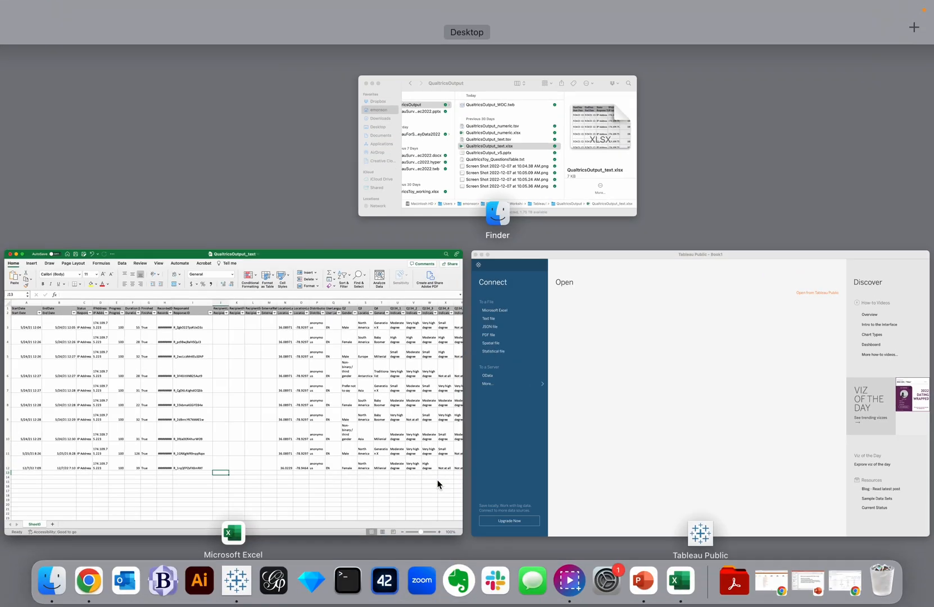
pyautogui.click(532, 165)
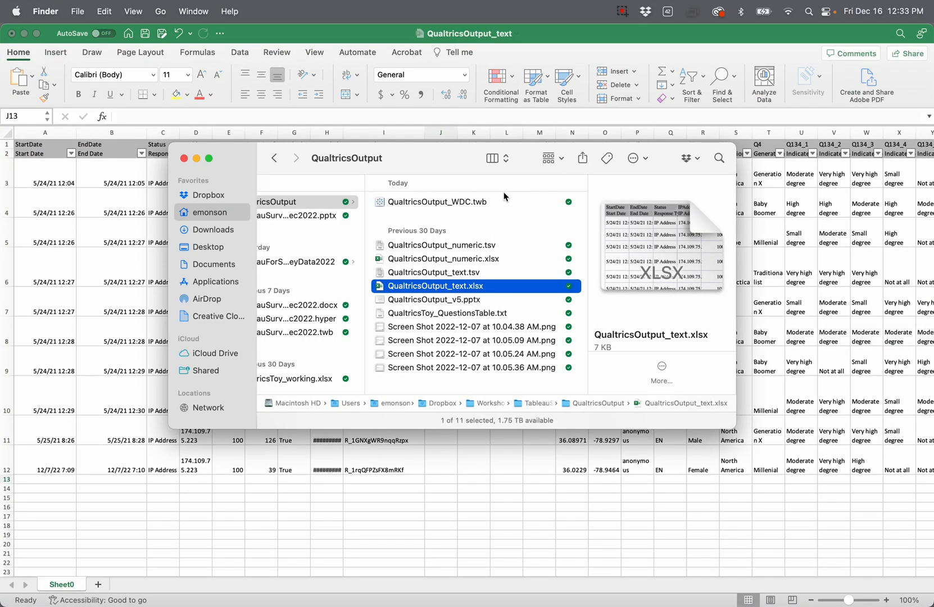
pyautogui.click(380, 274)
pyautogui.press('space')
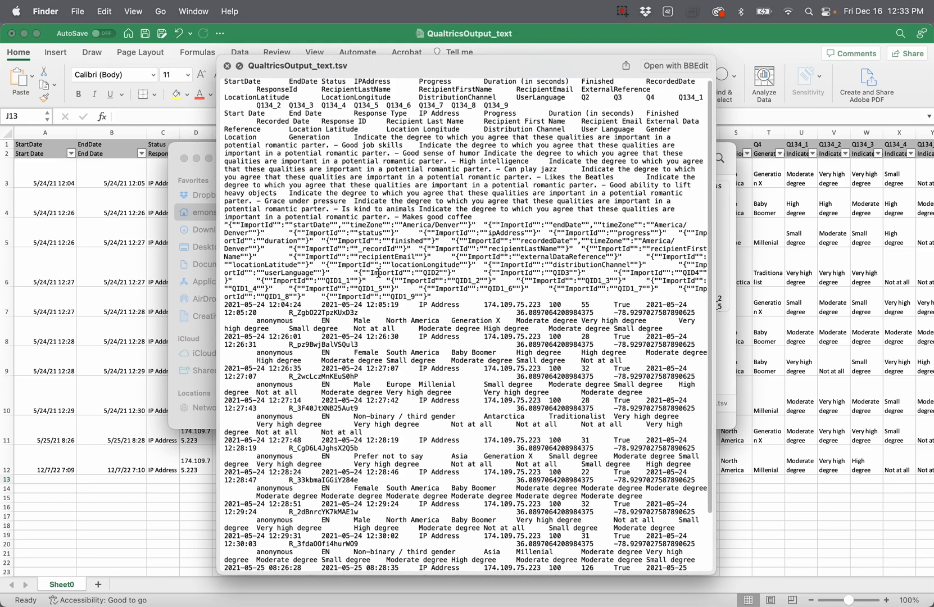
pyautogui.press('space')
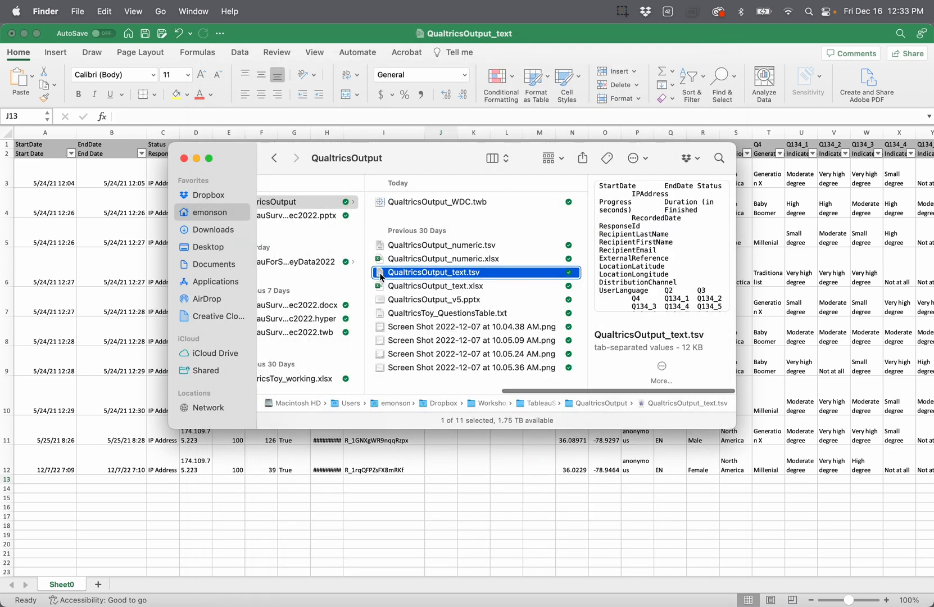
# Open QualtricsOutput_text.tsv with Microsoft Excel
pyautogui.rightClick(380, 275)
pyautogui.moveTo(451, 230)
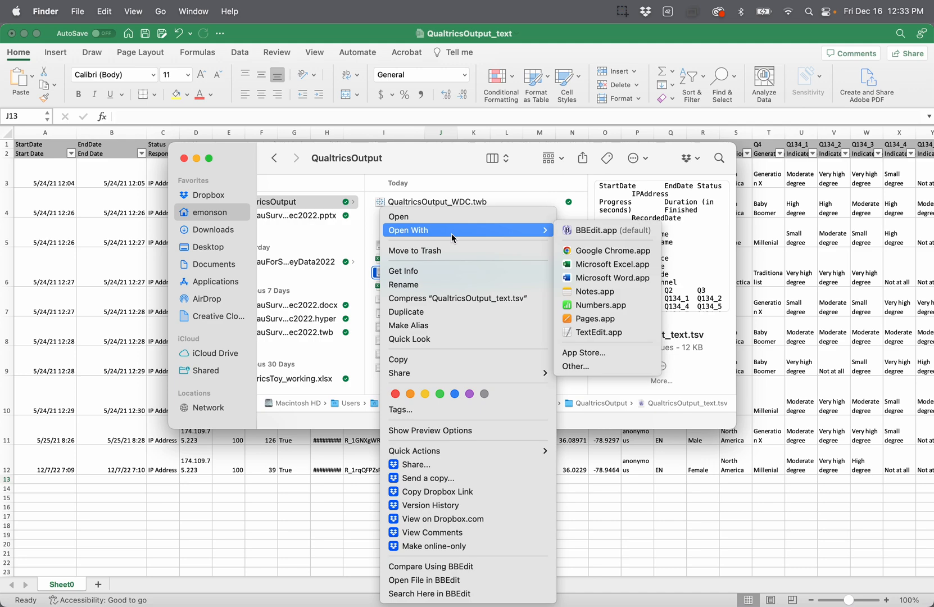
pyautogui.click(590, 265)
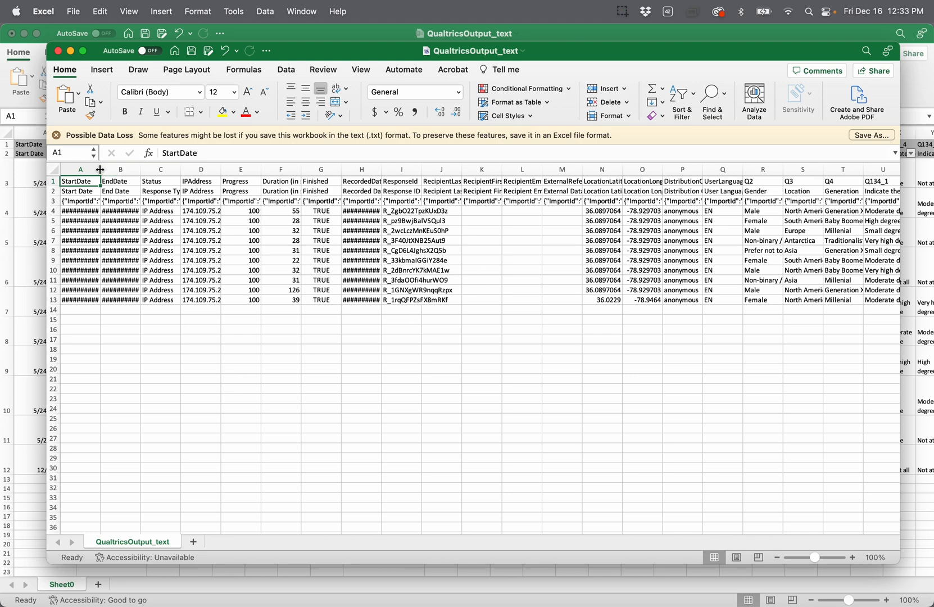
# Widen column A to show full dates and compare the three header rows of the StartDate and RecipientFirstName columns
pyautogui.moveTo(100, 169); pyautogui.dragTo(138, 170)
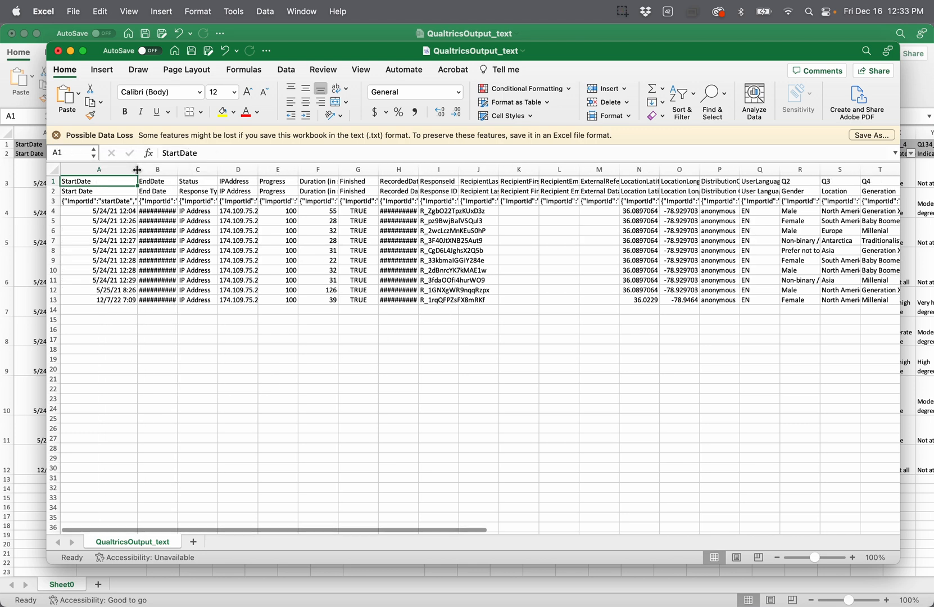
pyautogui.click(120, 202)
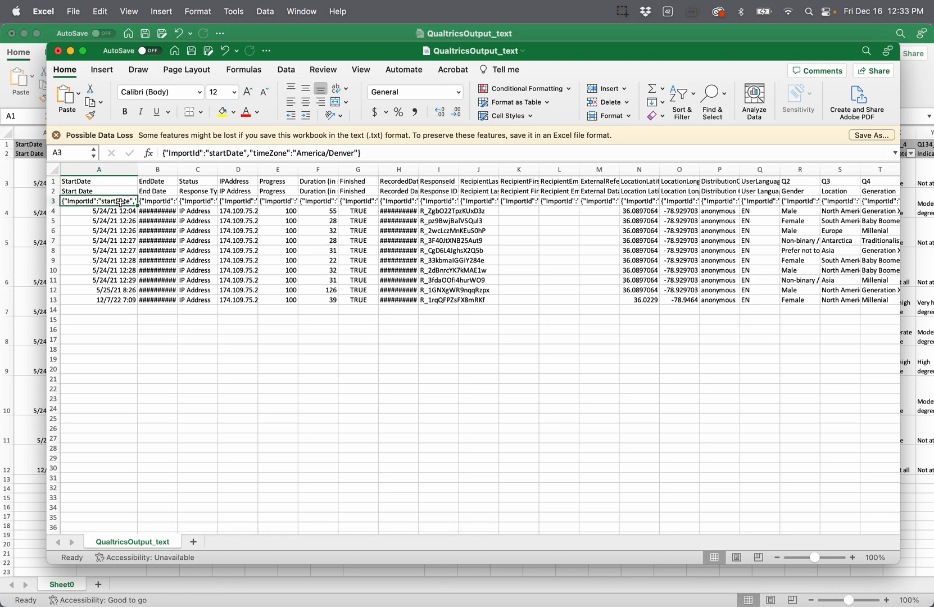
pyautogui.press('Up')
pyautogui.press('Up')
pyautogui.press('Down')
pyautogui.press('Down')
pyautogui.click(518, 202)
pyautogui.press('Up')
pyautogui.press('Up')
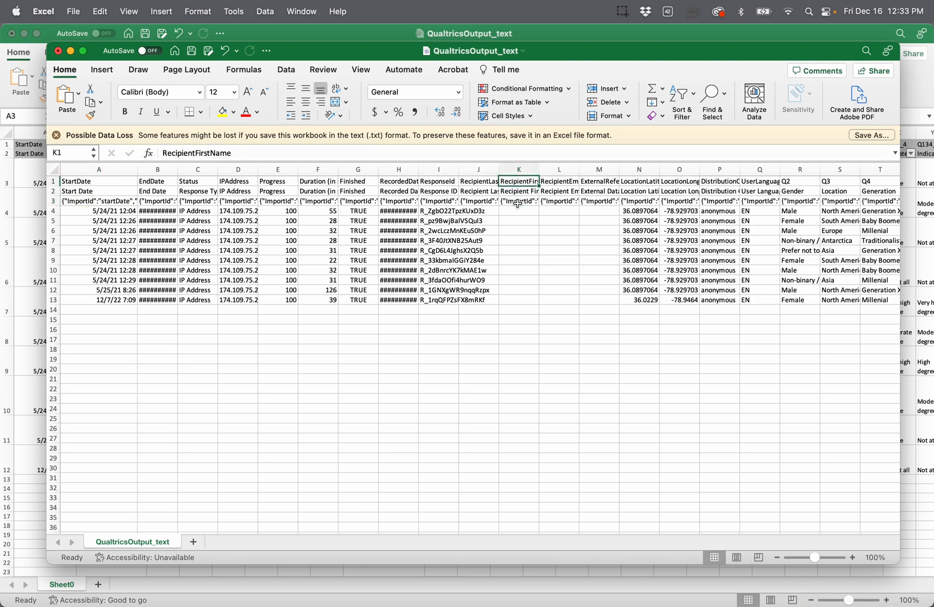
pyautogui.press('Down')
pyautogui.press('Down')
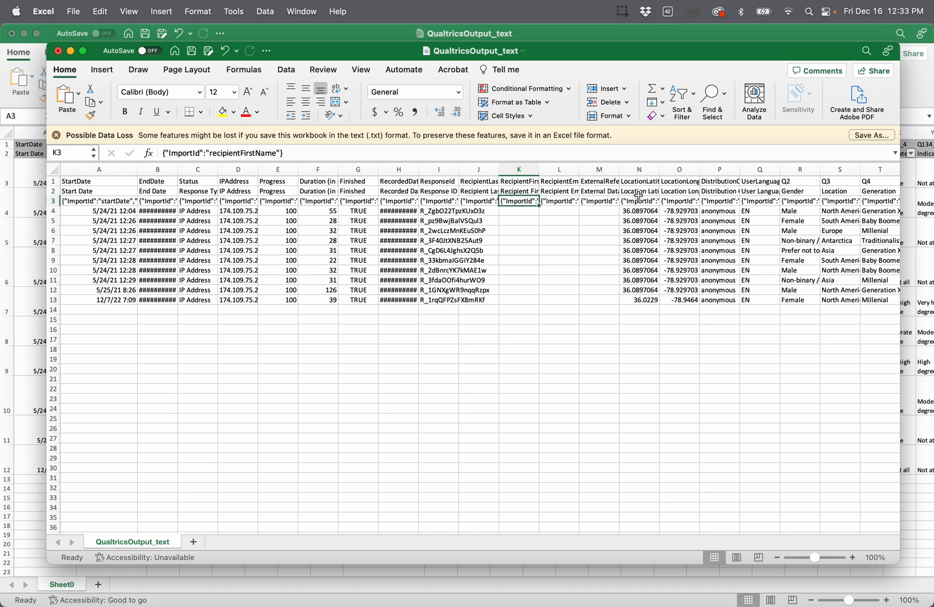
# Examine the three header cells of the Q2 column and its responses down to row 13
pyautogui.click(800, 183)
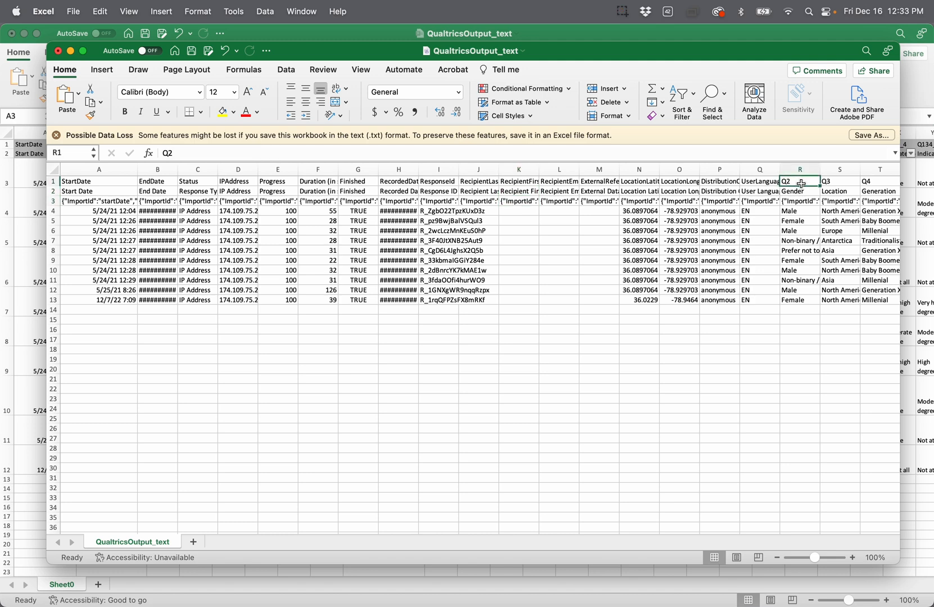
pyautogui.press('Down')
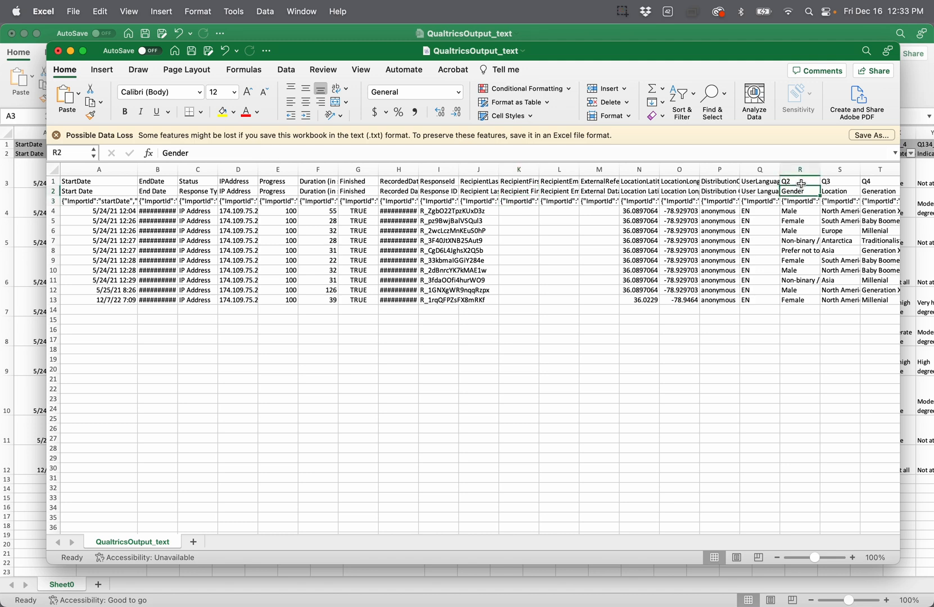
pyautogui.press('Down')
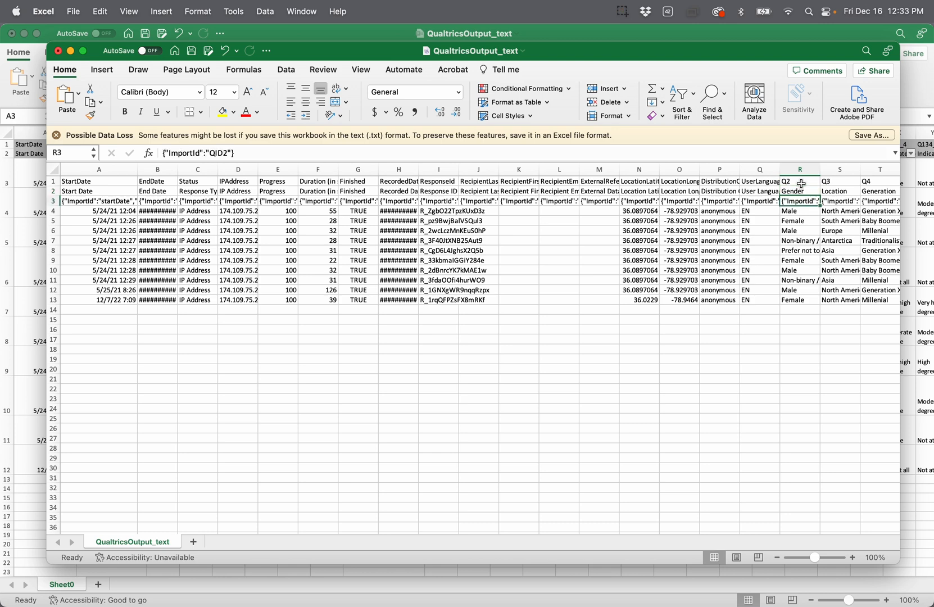
pyautogui.hscroll(10, 778, 200)
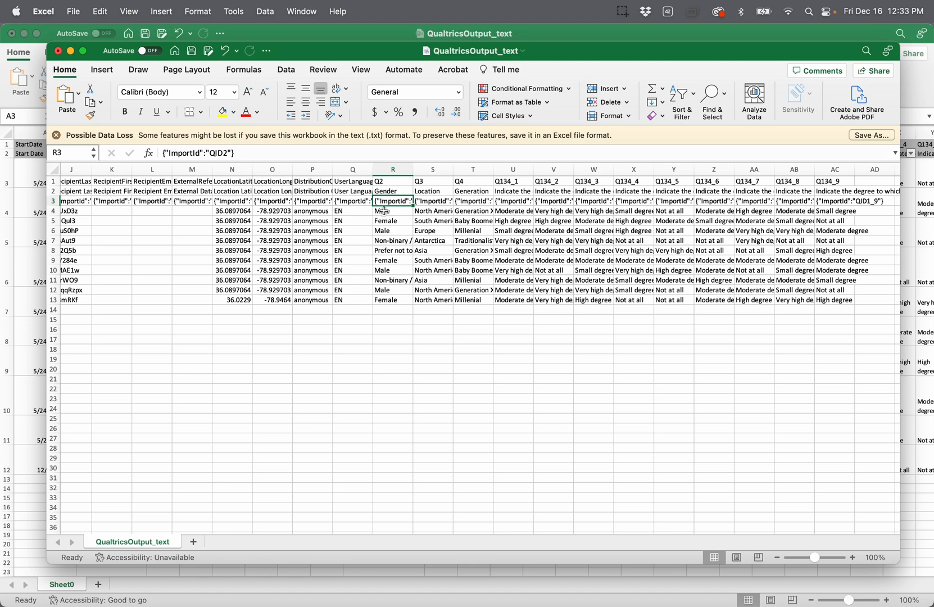
pyautogui.moveTo(387, 211); pyautogui.dragTo(390, 292)
pyautogui.click(391, 299)
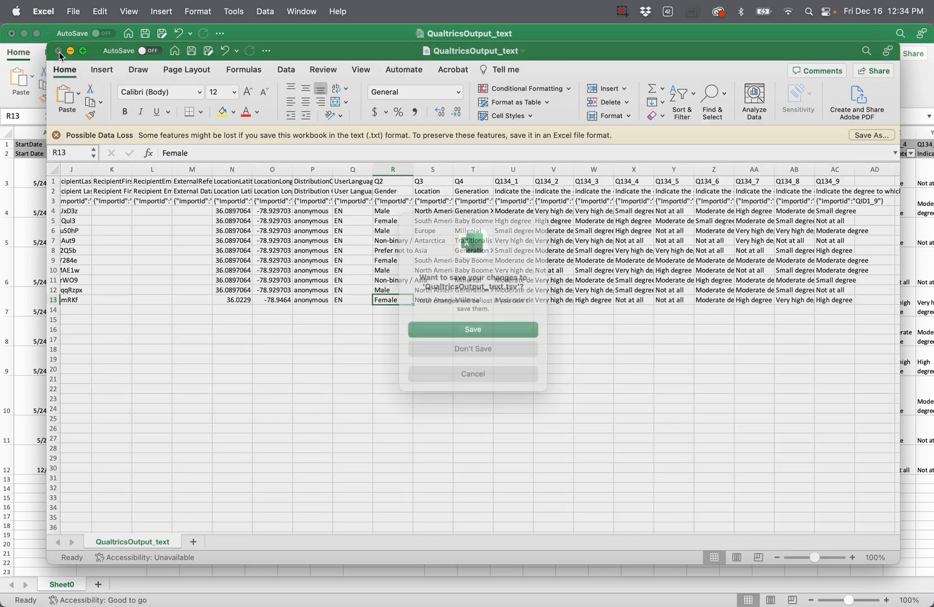
# Close the QualtricsOutput_text TSV and XLSX workbooks without saving changes
pyautogui.click(58, 51)
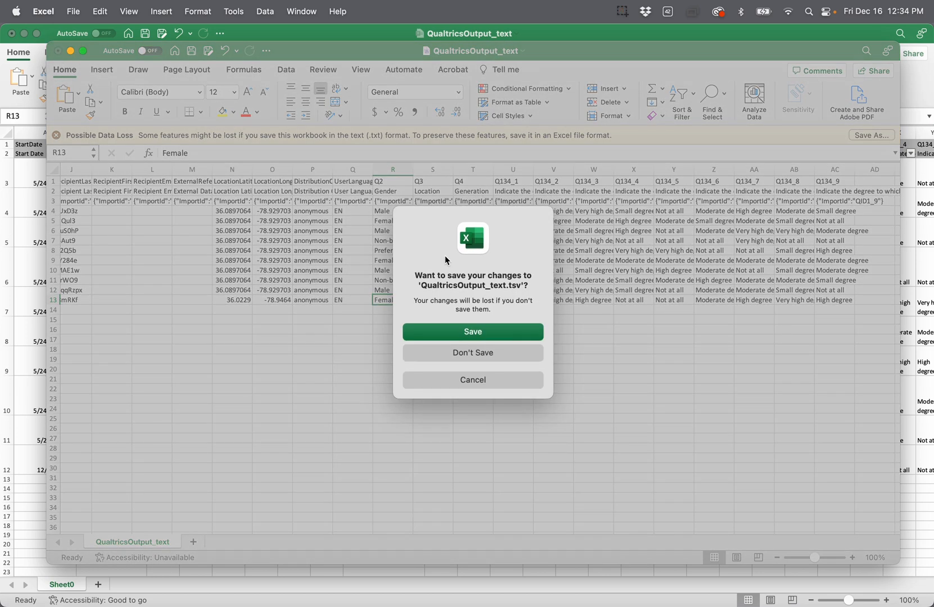
pyautogui.click(486, 360)
pyautogui.click(11, 33)
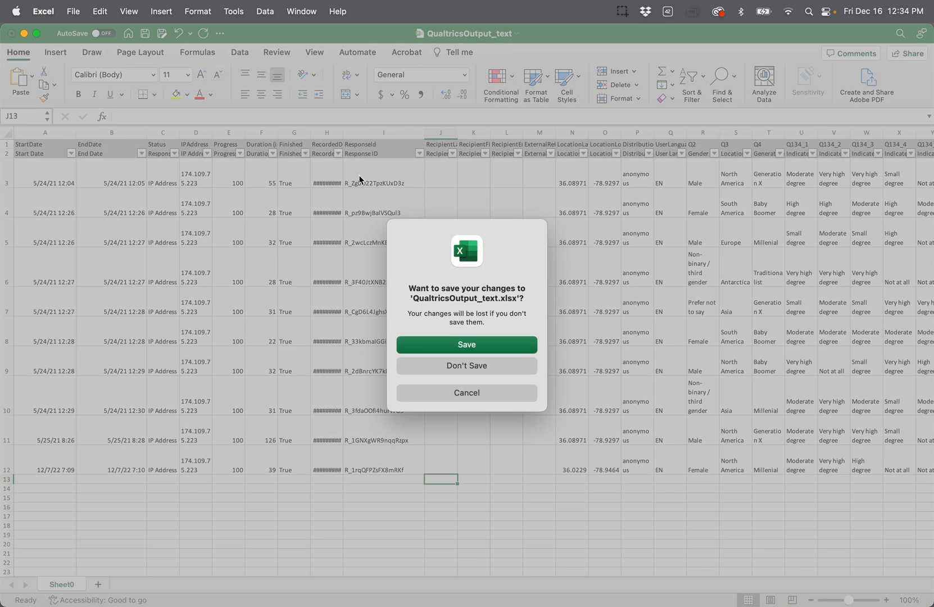
pyautogui.click(454, 365)
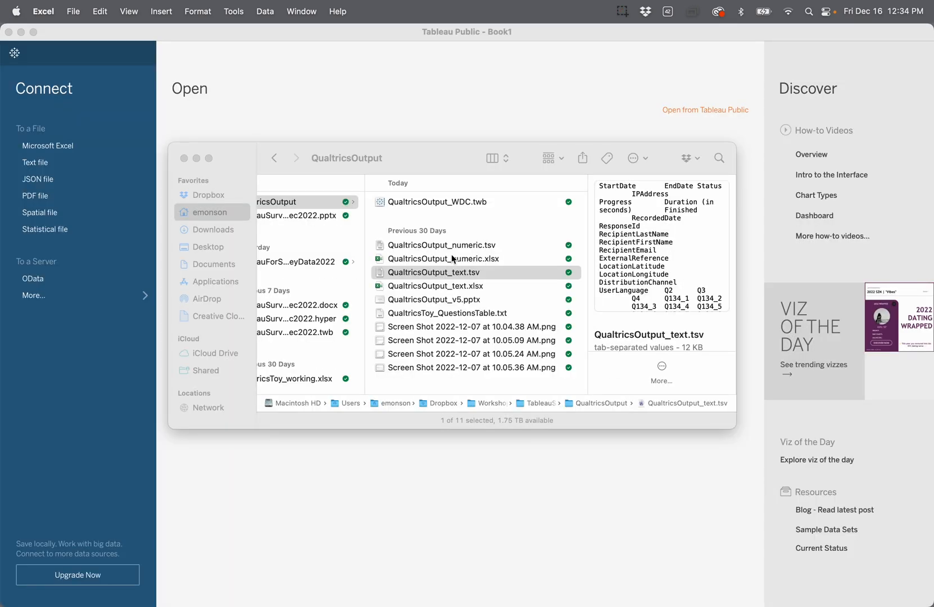
# Switch to Tableau Public and connect to the Excel file QualtricsOutput_text.xlsx in the QualtricsOutput folder
pyautogui.click(307, 69)
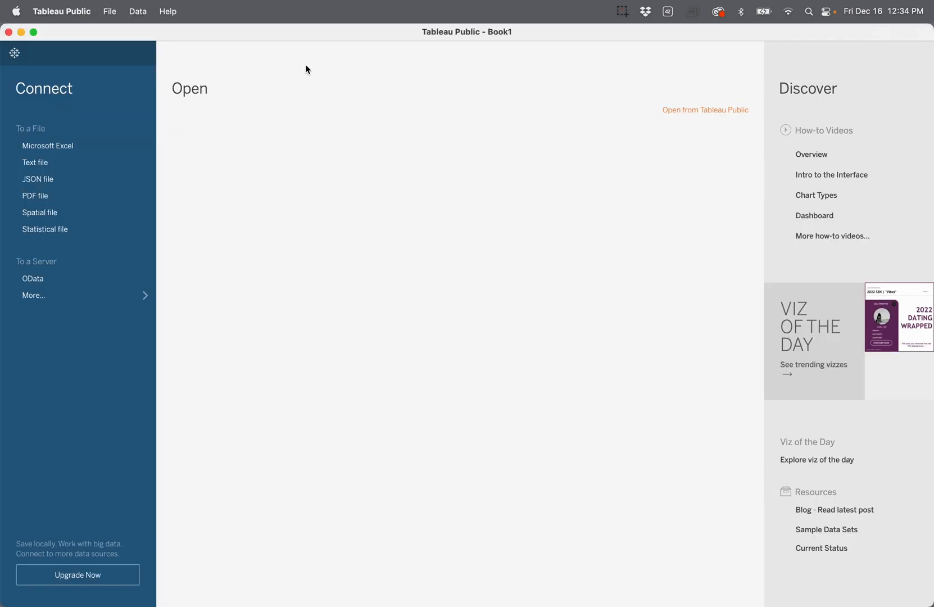
pyautogui.click(62, 149)
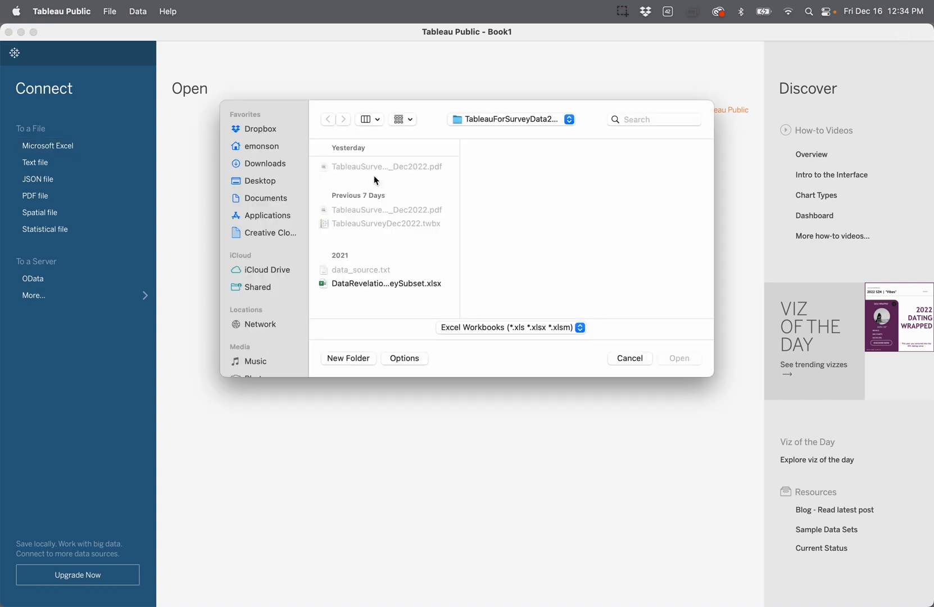
pyautogui.click(600, 167)
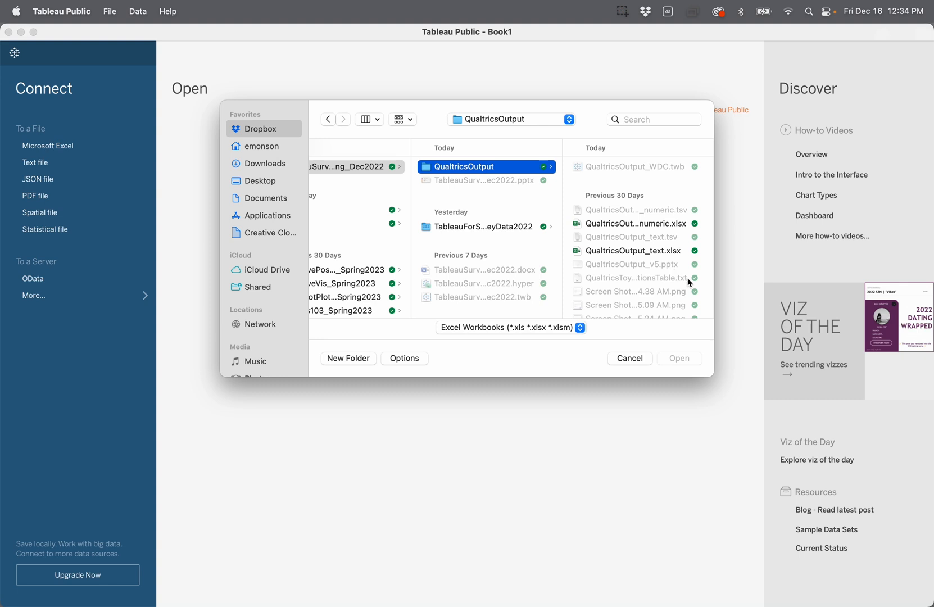
pyautogui.click(579, 253)
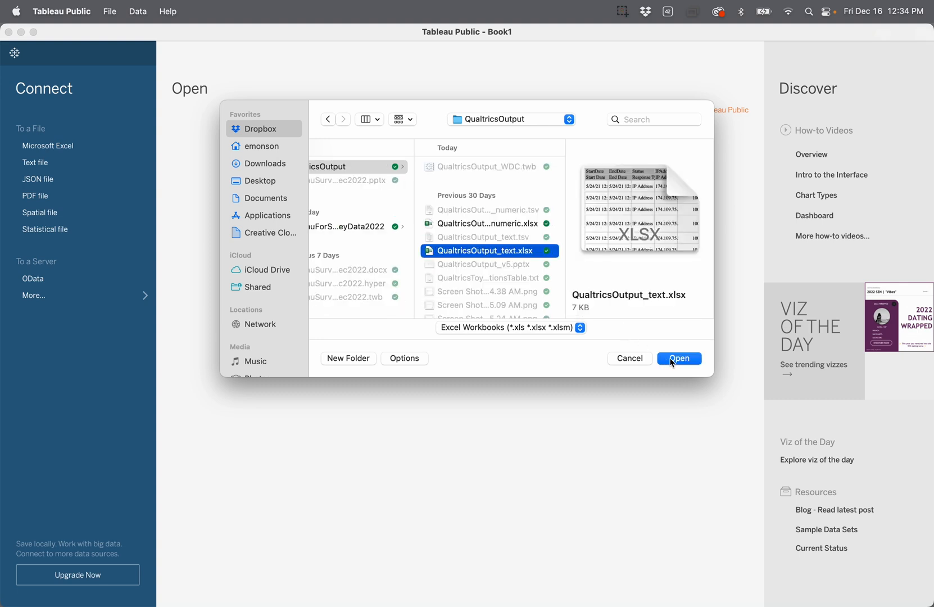
pyautogui.click(668, 358)
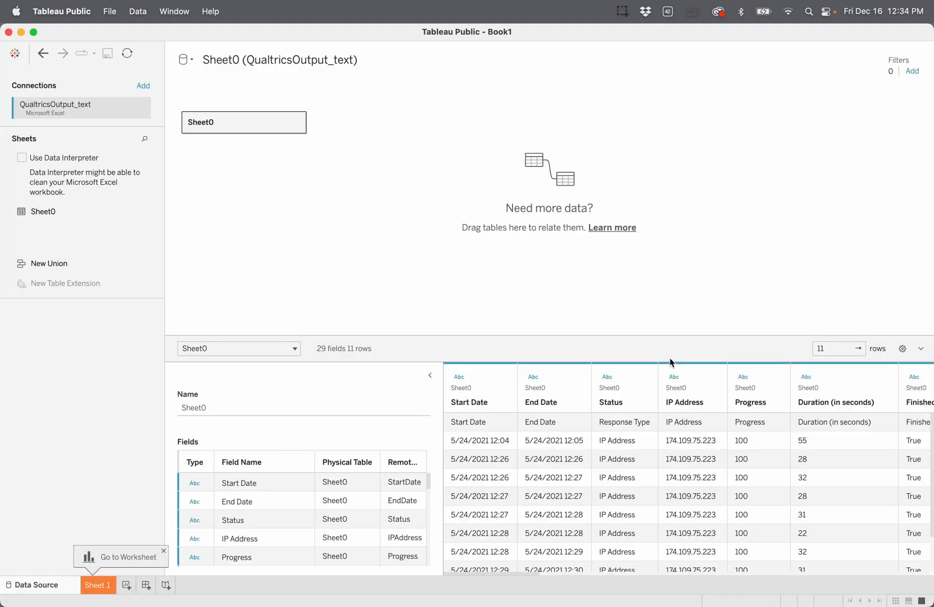
# Review the field names, data types and first row of Sheet0's preview, and turn on Data Interpreter to clean the sheet
pyautogui.hscroll(15, 710, 460)
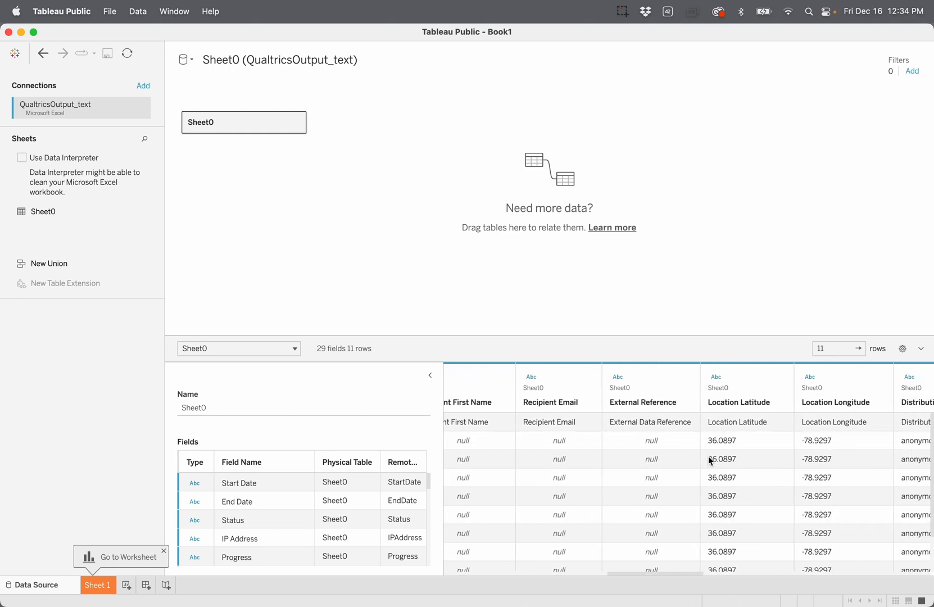
pyautogui.hscroll(-15, 708, 458)
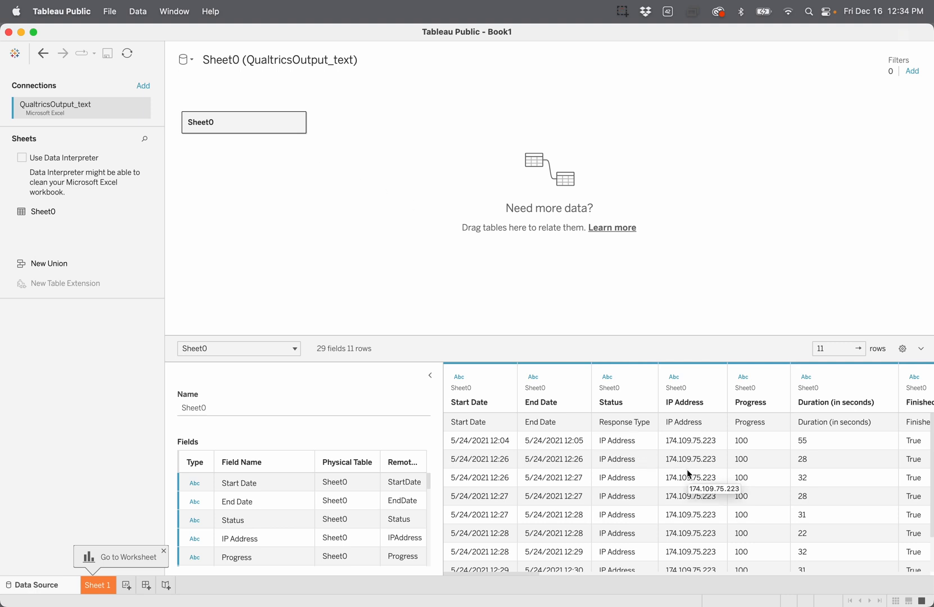
pyautogui.hscroll(12, 687, 473)
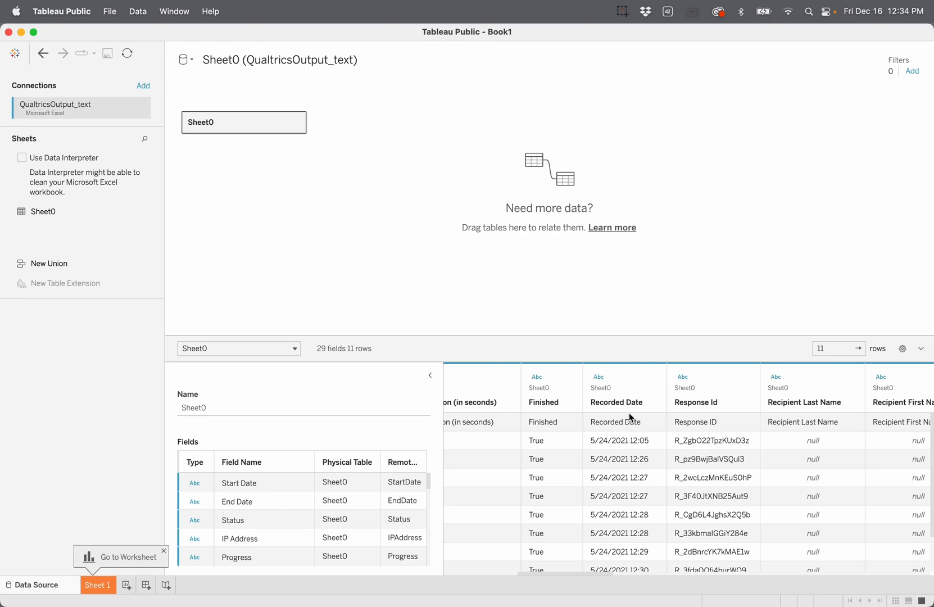
pyautogui.hscroll(8, 626, 420)
pyautogui.hscroll(-20, 629, 420)
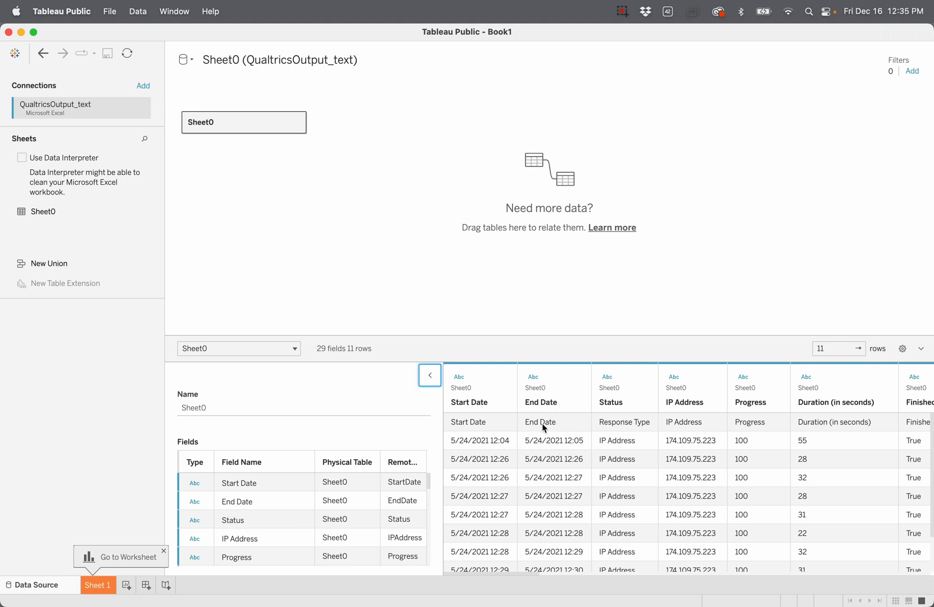
pyautogui.hscroll(6, 682, 458)
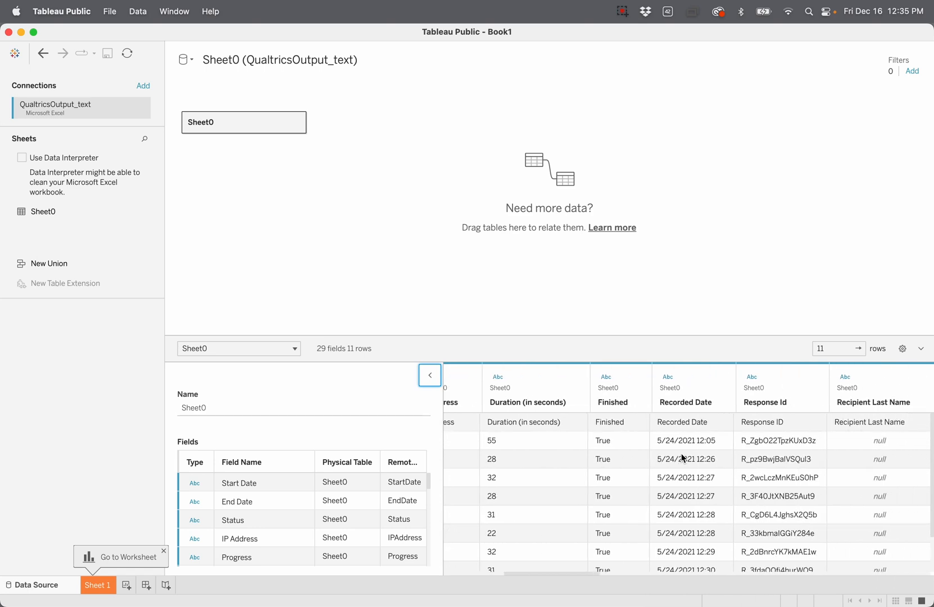
pyautogui.hscroll(-6, 682, 458)
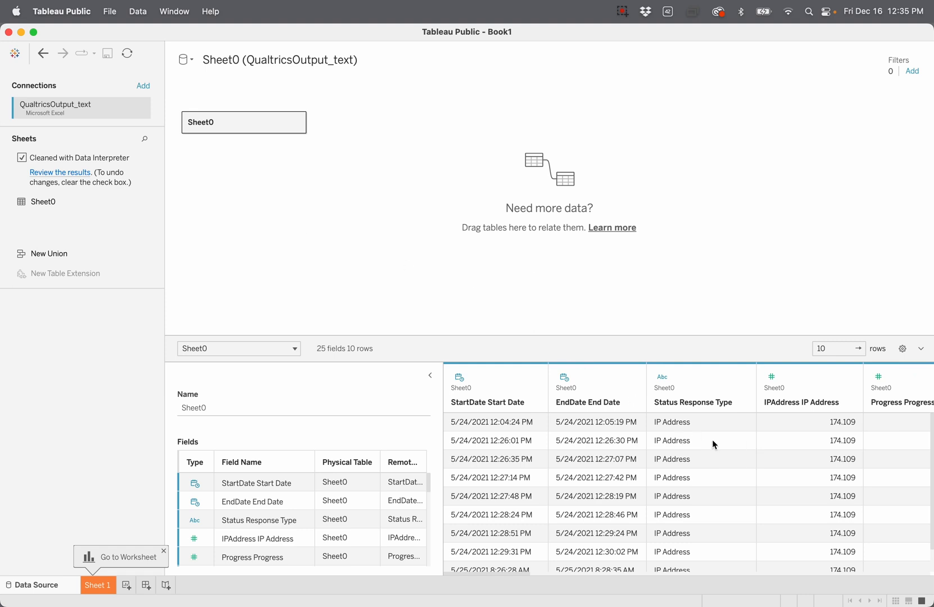
# Examine the combined field names and data types of the cleaned Sheet0 columns from StartDate through the Q134 questions
pyautogui.hscroll(1, 700, 427)
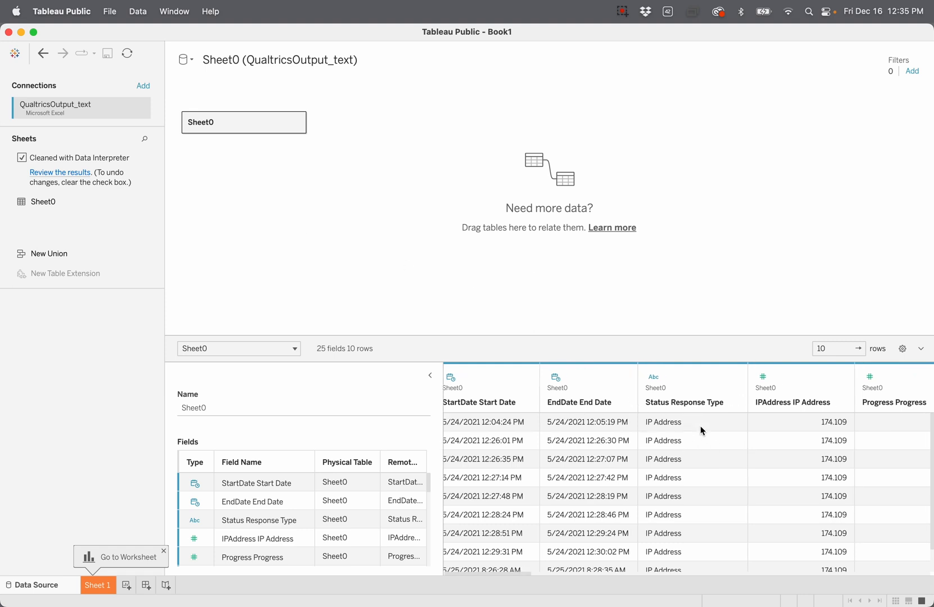
pyautogui.hscroll(10, 700, 428)
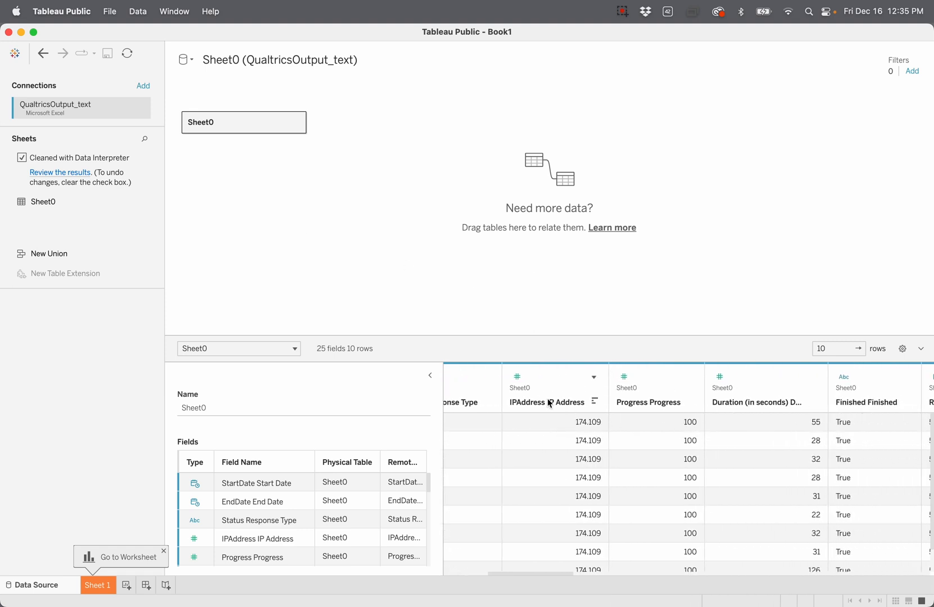
pyautogui.hscroll(2, 573, 428)
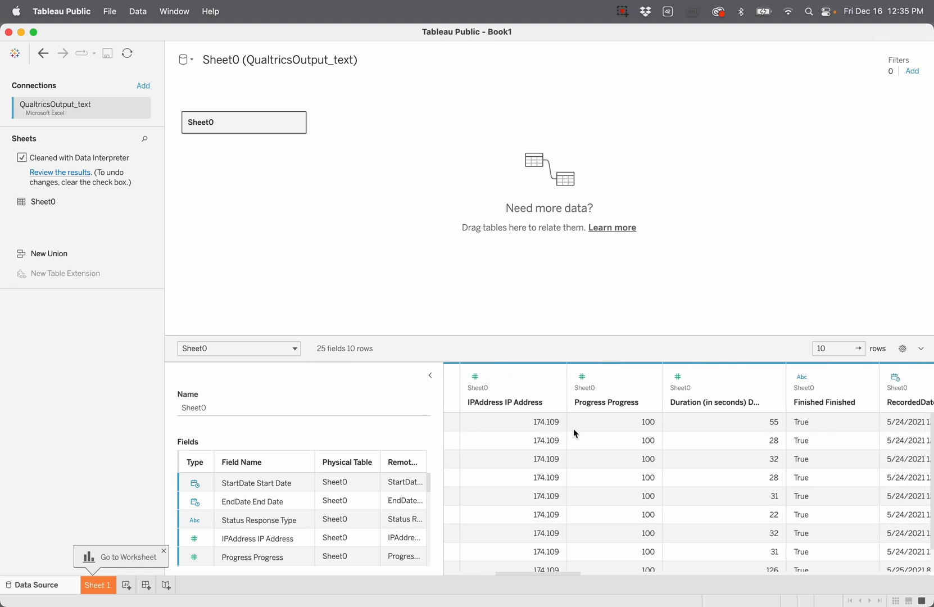
pyautogui.hscroll(20, 663, 482)
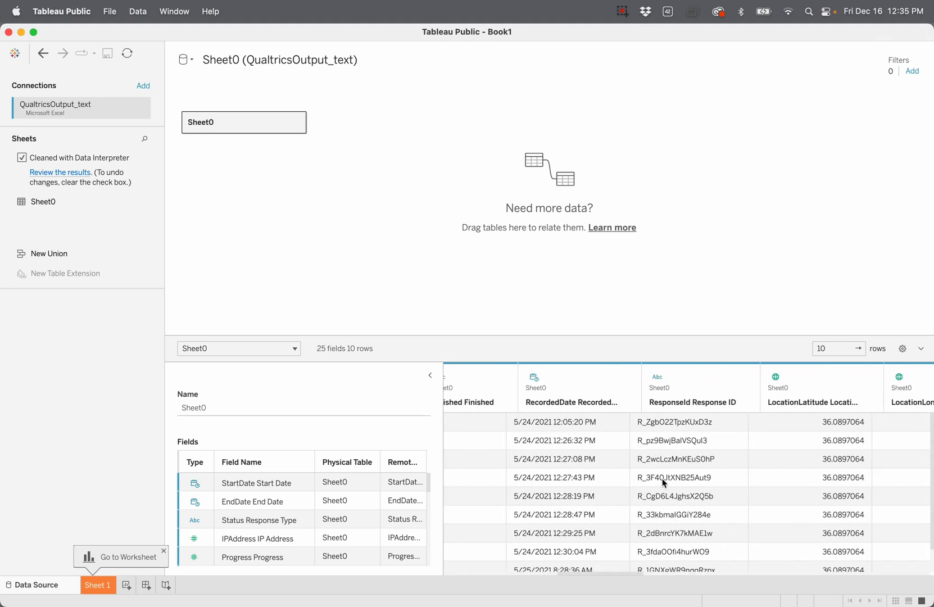
pyautogui.hscroll(15, 663, 481)
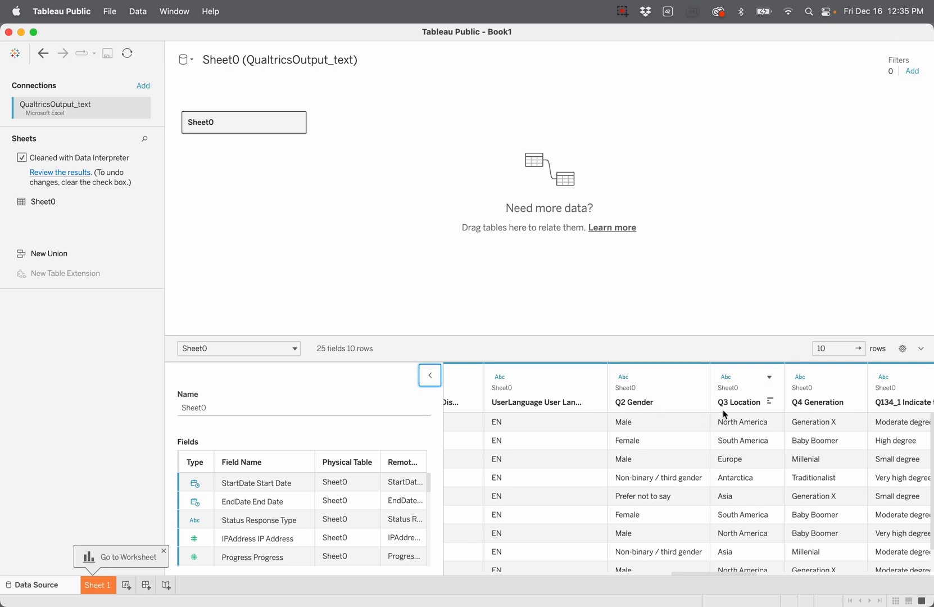
pyautogui.hscroll(5, 722, 416)
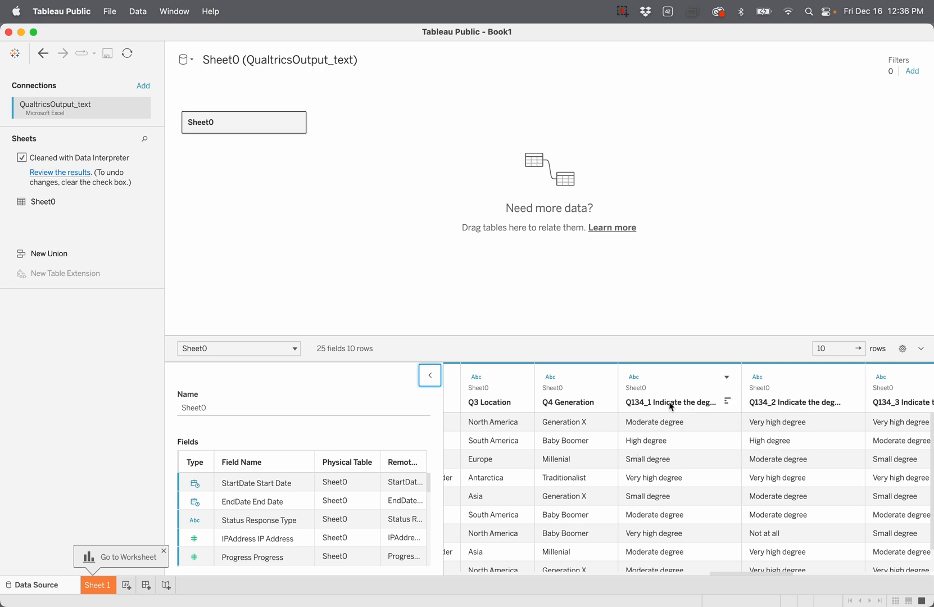
# Read the full field name of the Q134_1 column from start to end, leaving it unrenamed
pyautogui.doubleClick(670, 405)
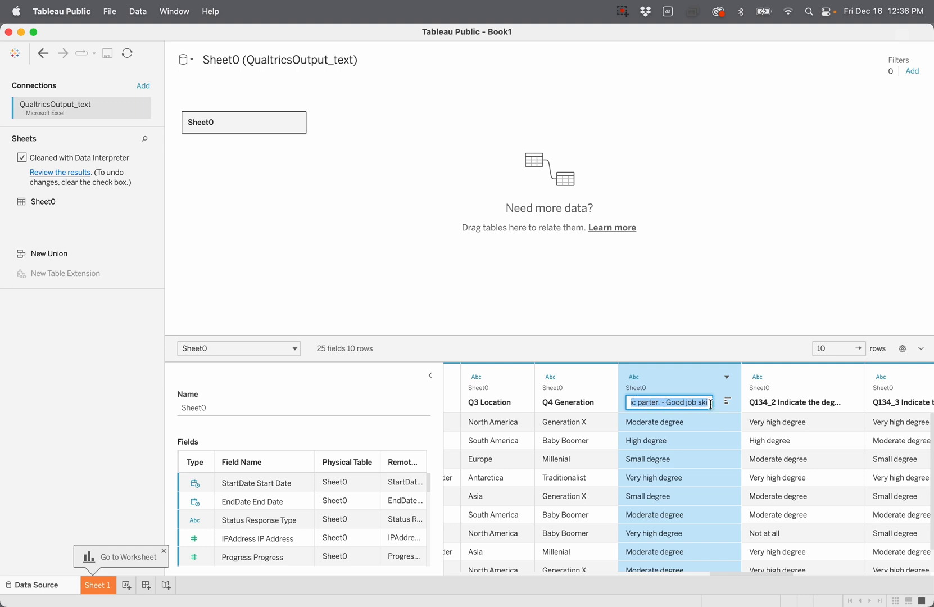
pyautogui.click(668, 400)
pyautogui.moveTo(657, 400); pyautogui.dragTo(622, 401)
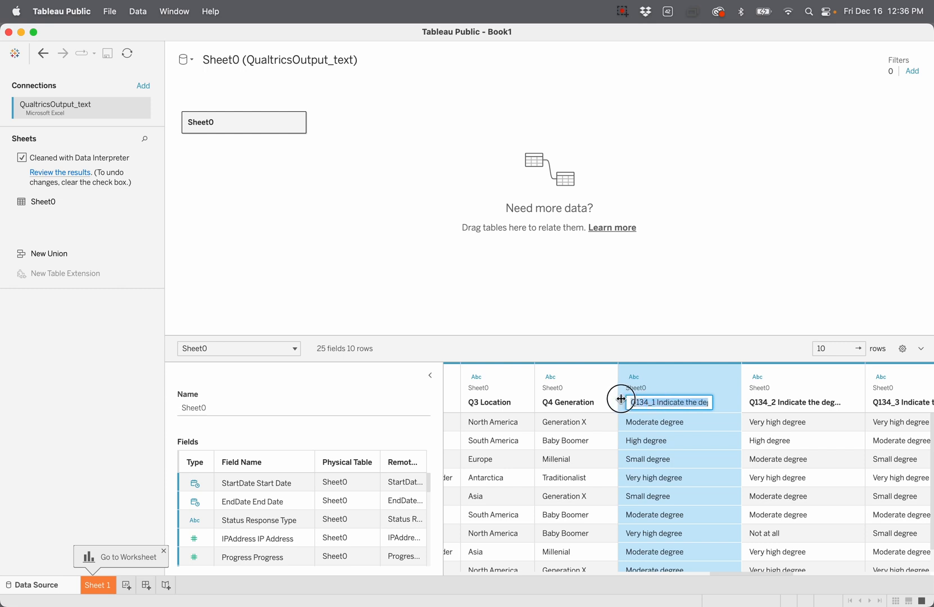
pyautogui.click(679, 402)
pyautogui.click(697, 443)
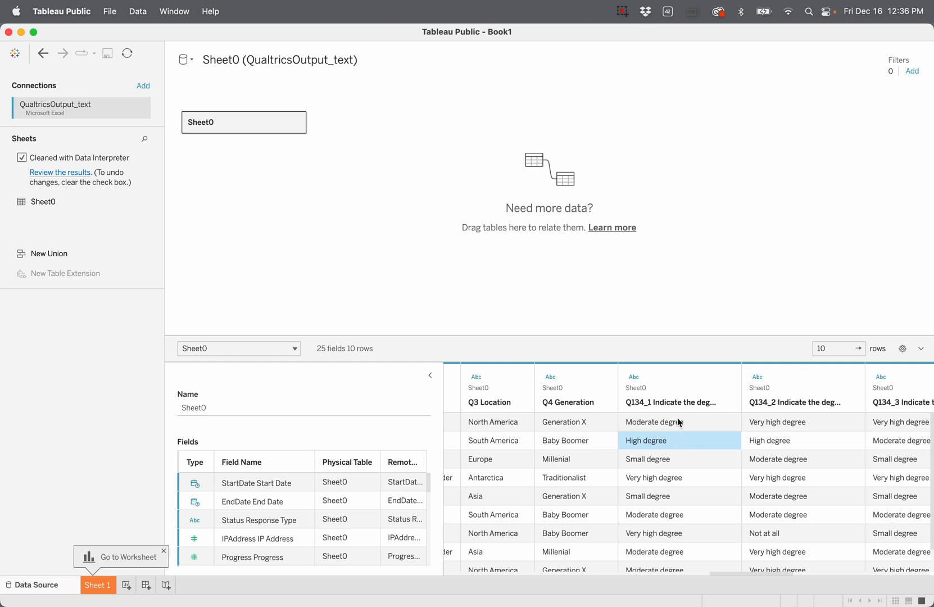
# Pivot the nine question columns Q134_1 through Q134_9 into name and value fields
pyautogui.click(687, 376)
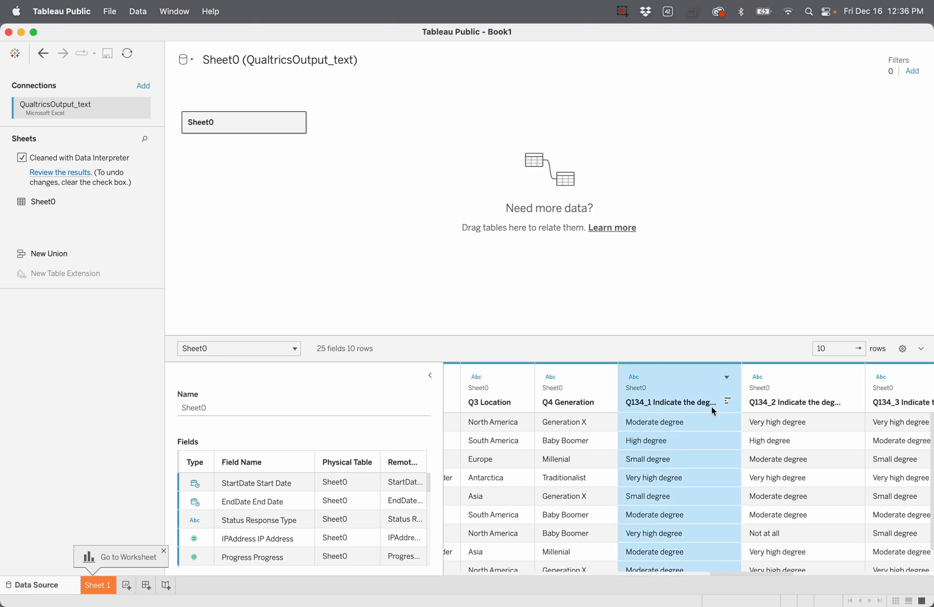
pyautogui.hscroll(10, 729, 450)
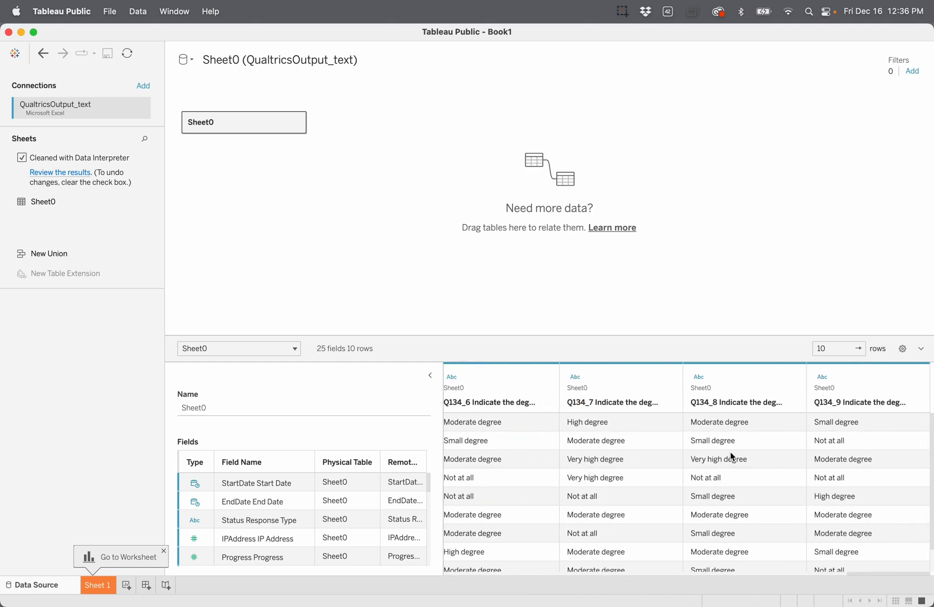
pyautogui.keyDown('shift'); pyautogui.click(862, 371); pyautogui.keyUp('shift')
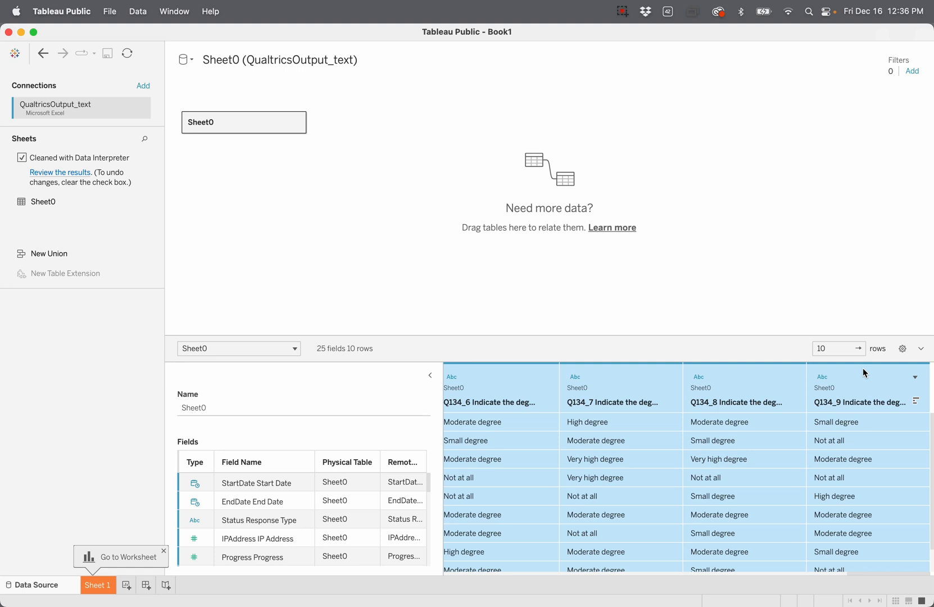
pyautogui.click(914, 377)
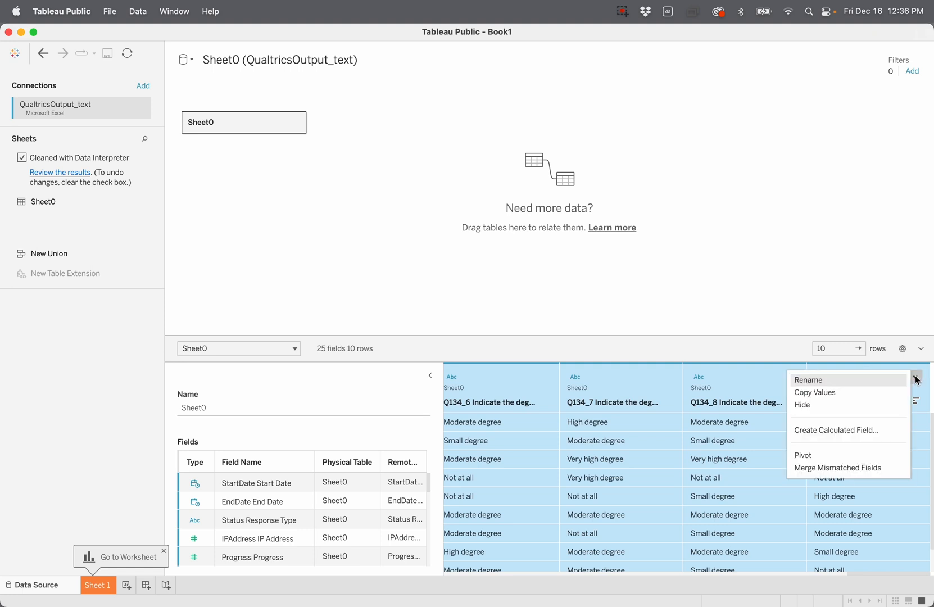
pyautogui.click(829, 455)
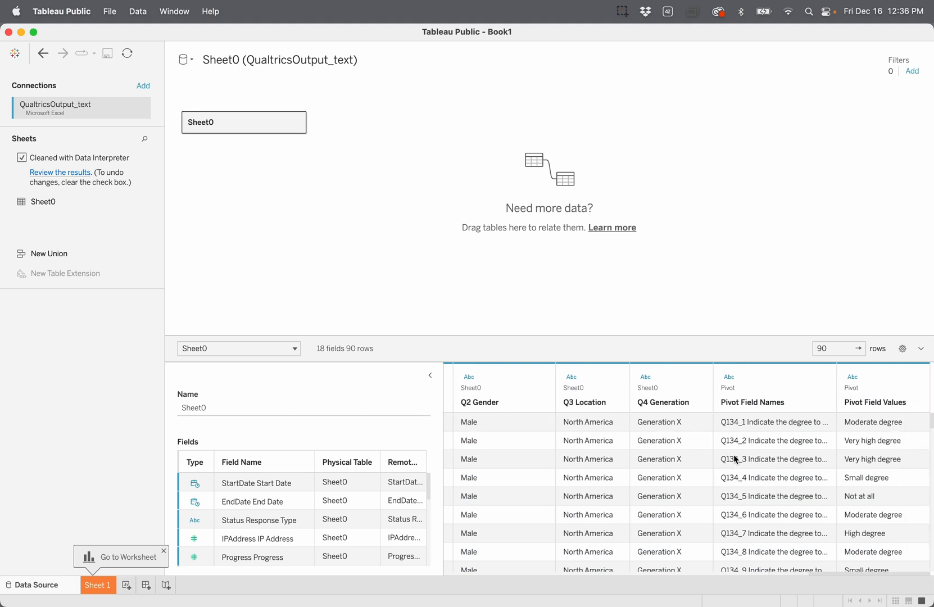
# Rename the Pivot Field Names column as "Question ID wording" and the Pivot Field Values column as "Response_labels"
pyautogui.doubleClick(739, 401)
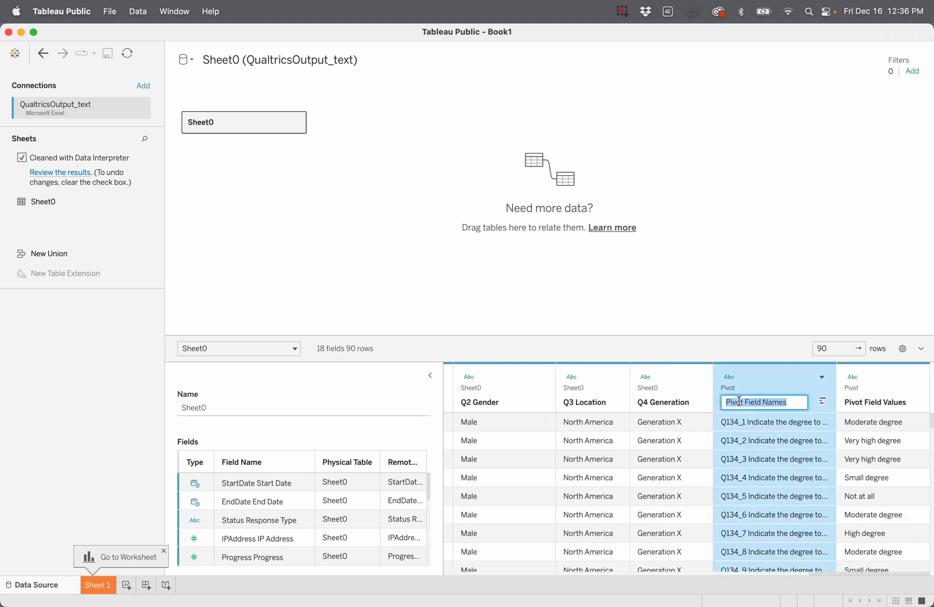
pyautogui.write('Question')
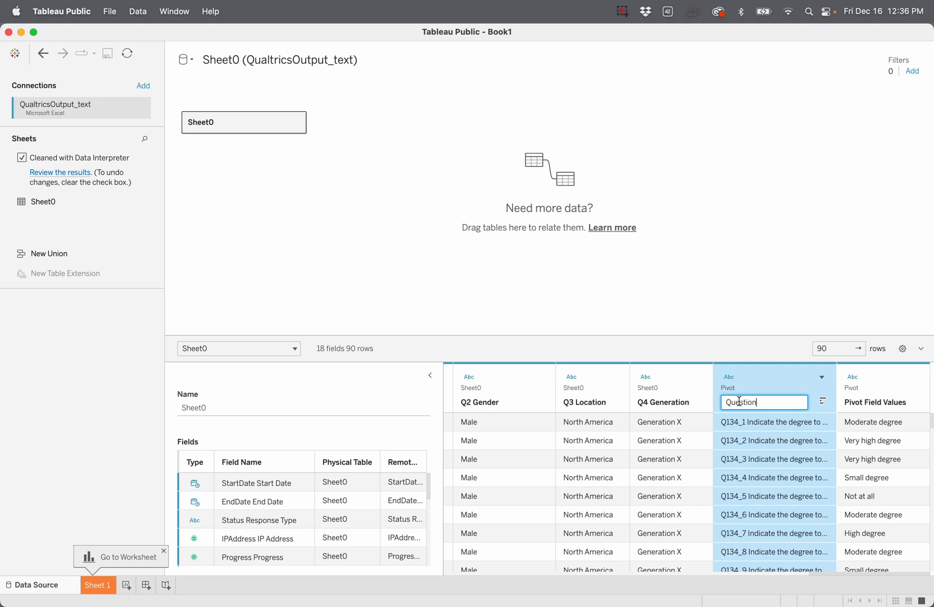
pyautogui.write(' ID wording')
pyautogui.press('Return')
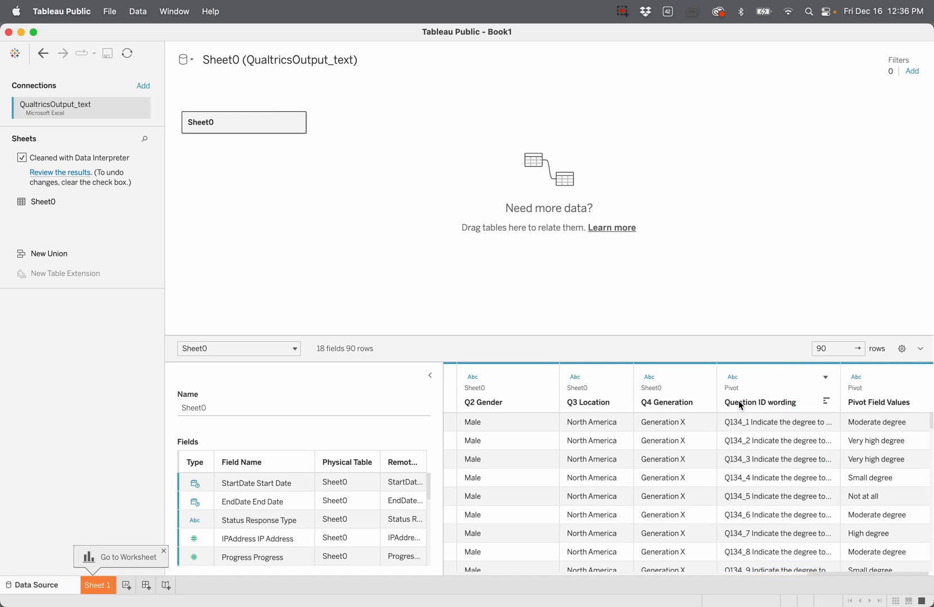
pyautogui.doubleClick(874, 401)
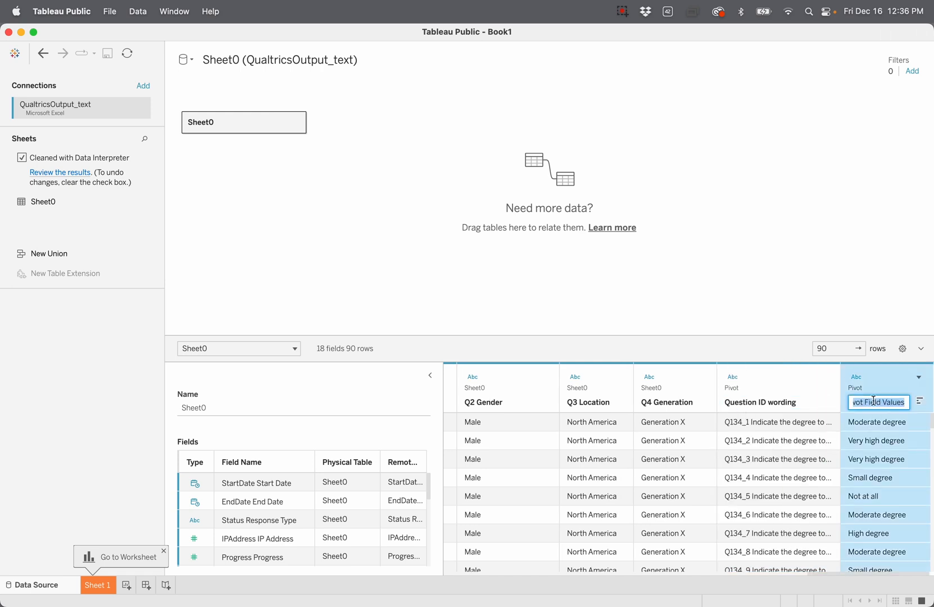
pyautogui.write('Response_labels')
pyautogui.press('Return')
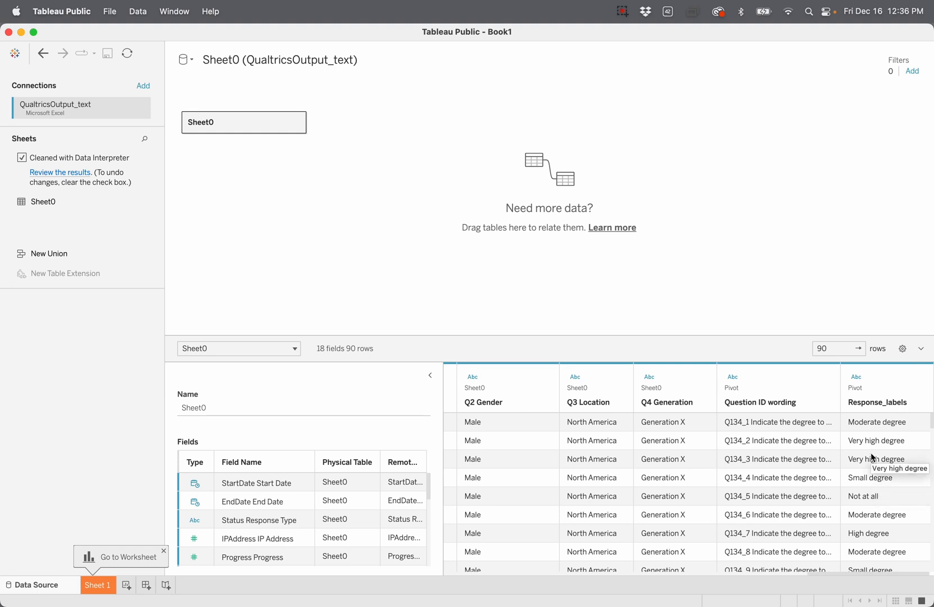
# Split the Question ID wording column with a custom split at the space separator, taking off only the first 1 column
pyautogui.hscroll(1, 803, 467)
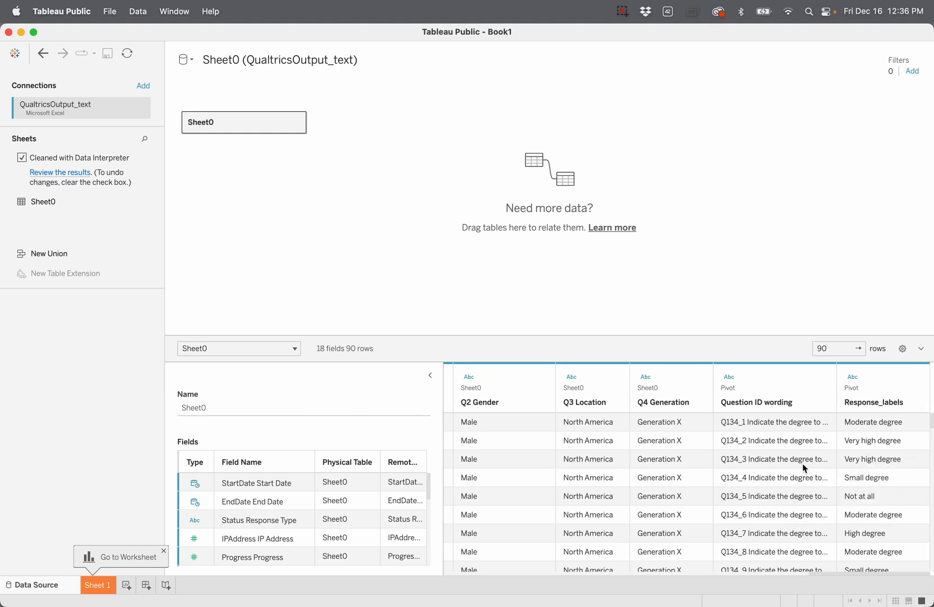
pyautogui.hscroll(-3, 803, 467)
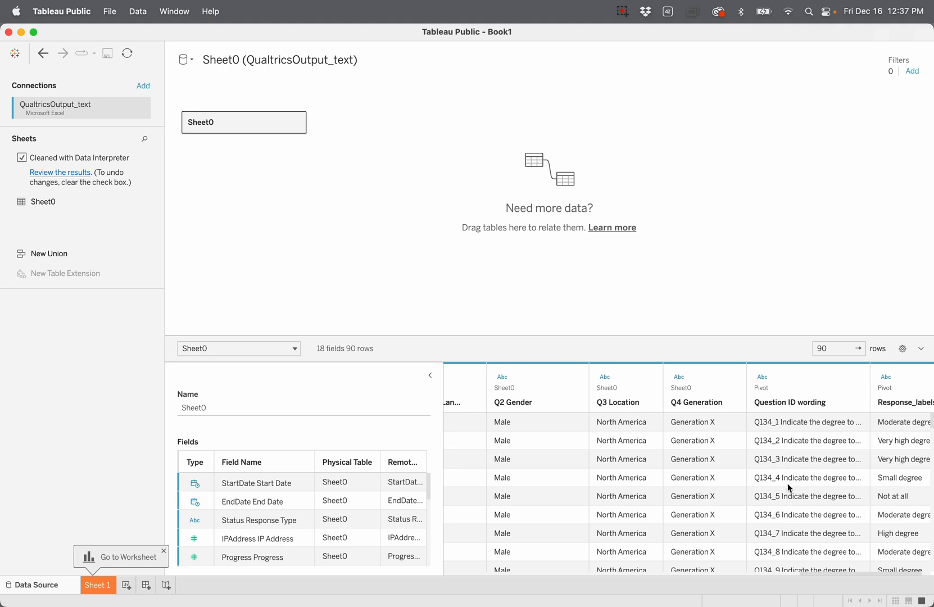
pyautogui.hscroll(3, 764, 492)
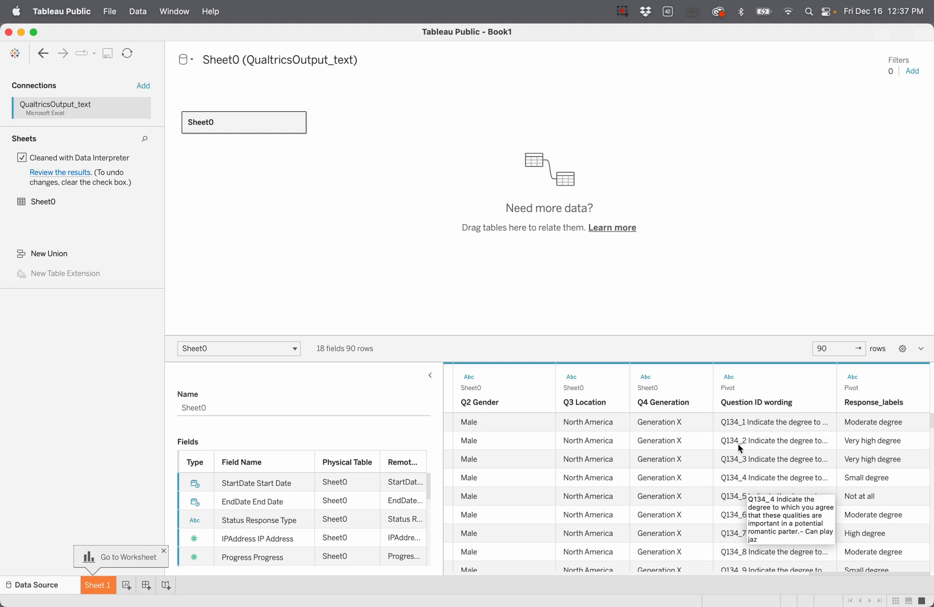
pyautogui.click(823, 375)
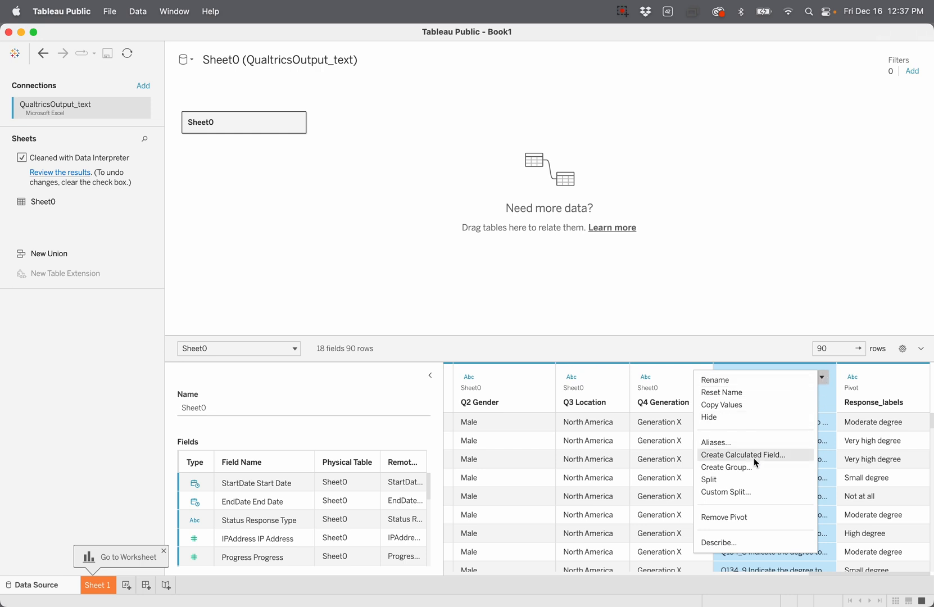
pyautogui.click(743, 492)
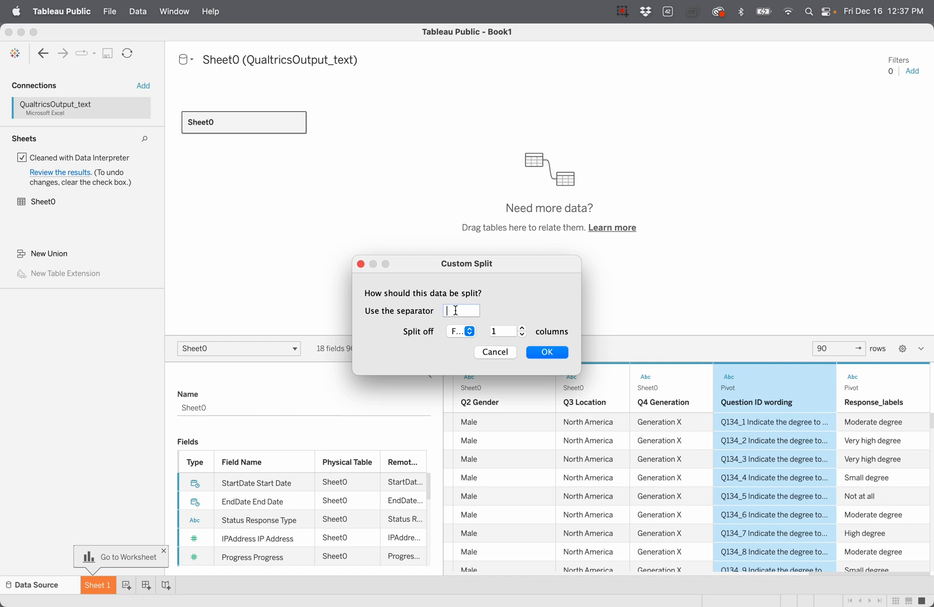
pyautogui.click(469, 331)
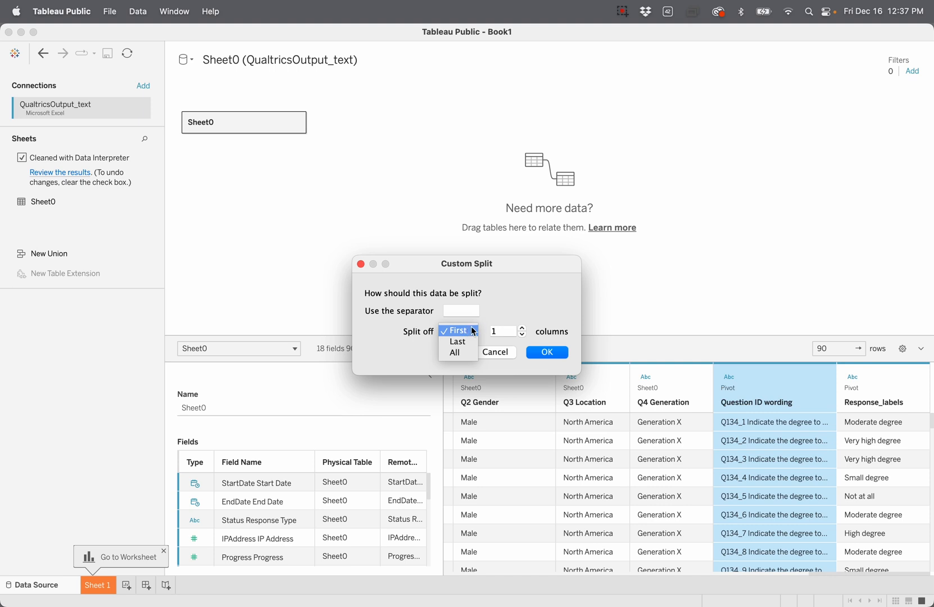
pyautogui.click(473, 331)
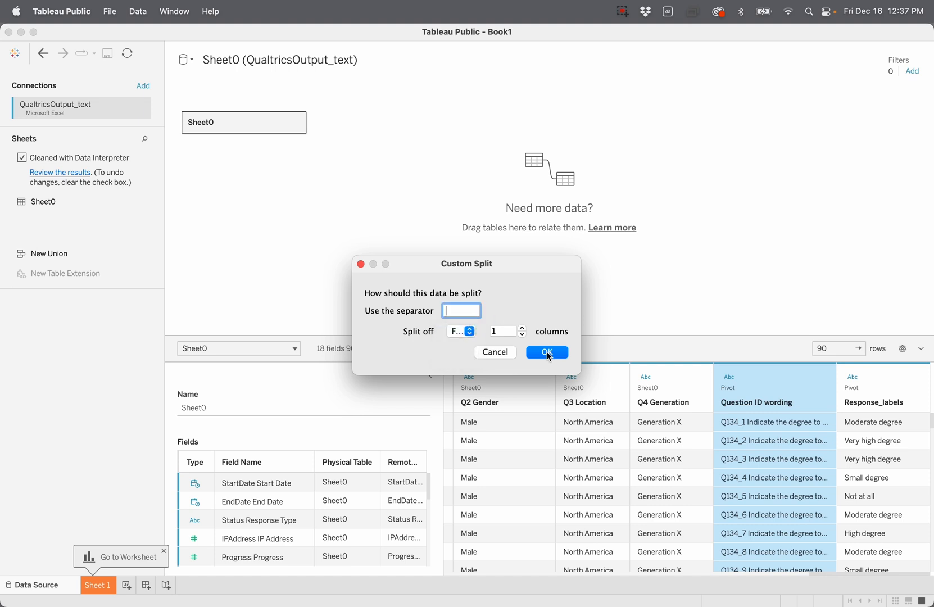
pyautogui.click(547, 352)
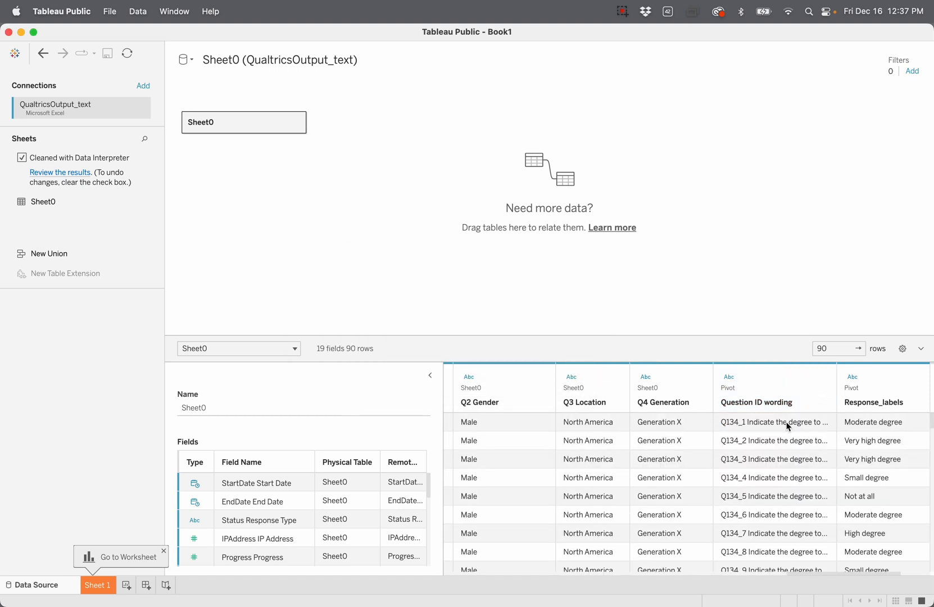
# Rename the calculated column split off from Question ID wording as "QuestionID"
pyautogui.hscroll(2, 787, 426)
pyautogui.hscroll(3, 787, 426)
pyautogui.hscroll(-3, 787, 426)
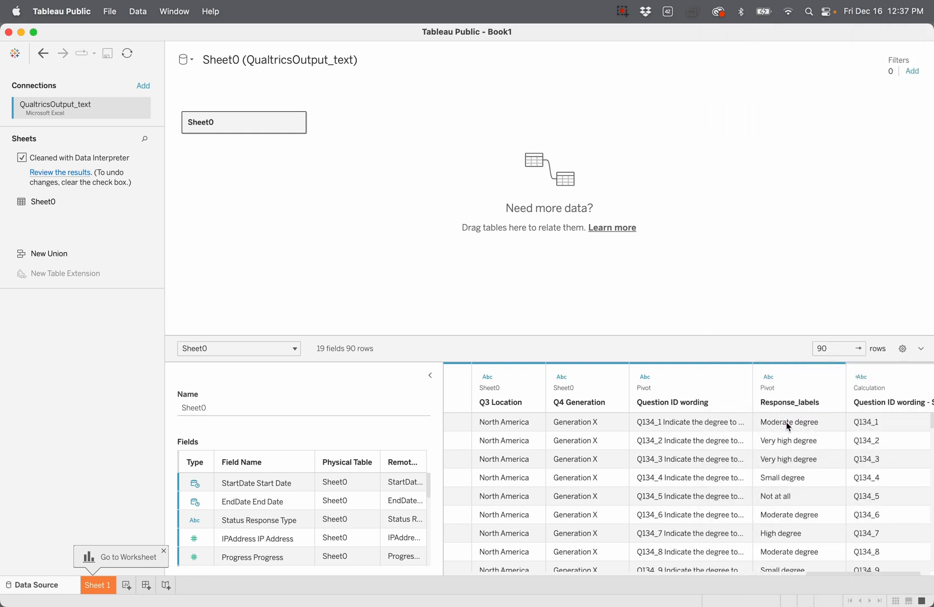
pyautogui.doubleClick(886, 401)
pyautogui.write('Question_')
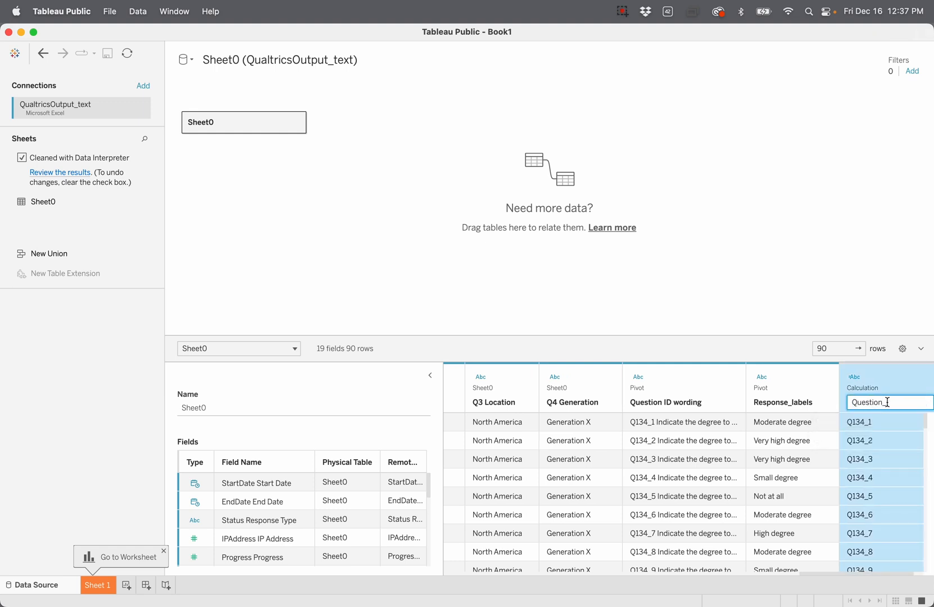
pyautogui.press('BackSpace')
pyautogui.write('ID')
pyautogui.press('Return')
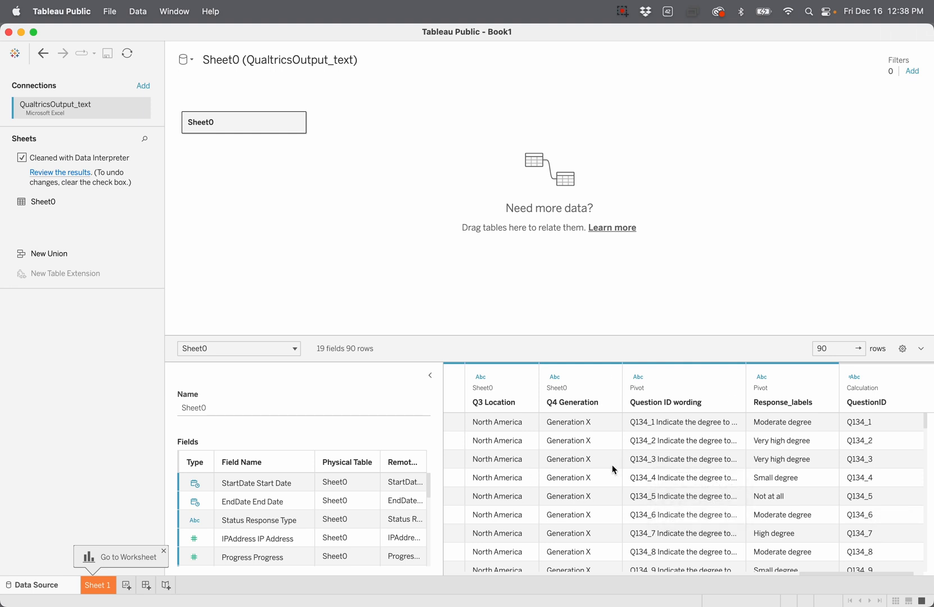
pyautogui.hscroll(-2, 613, 469)
pyautogui.hscroll(-3, 613, 469)
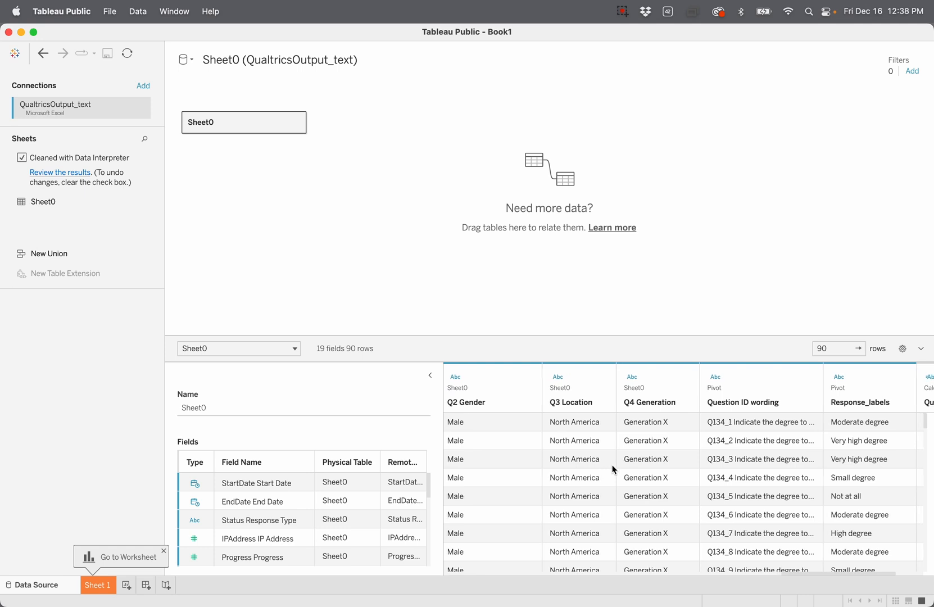
pyautogui.hscroll(5, 612, 469)
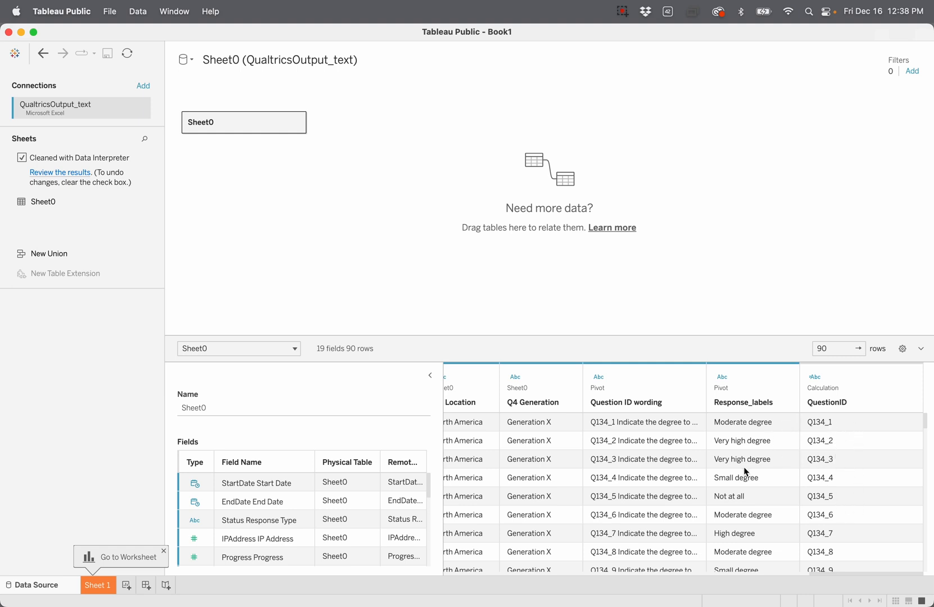
pyautogui.hscroll(-5, 741, 478)
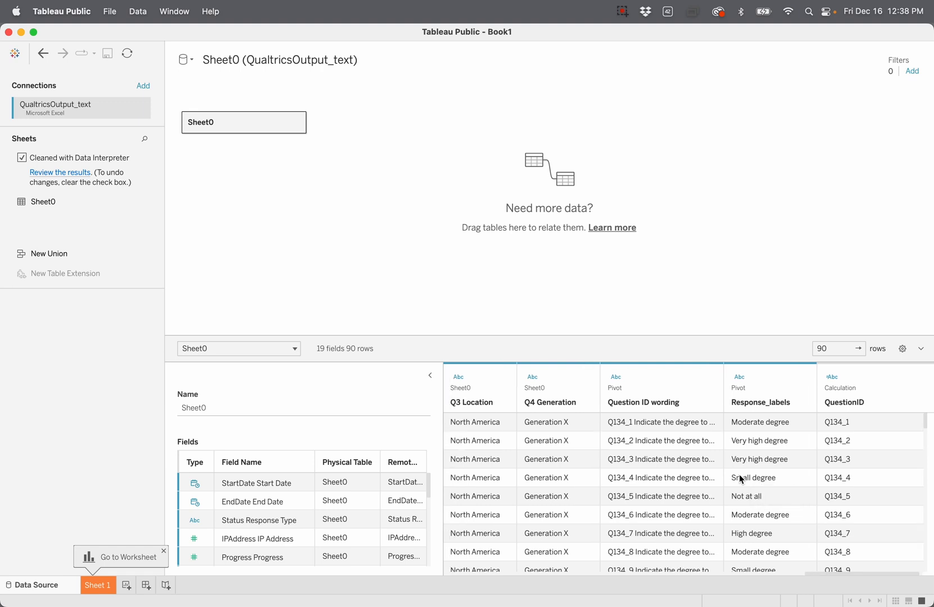
pyautogui.hscroll(-10, 740, 478)
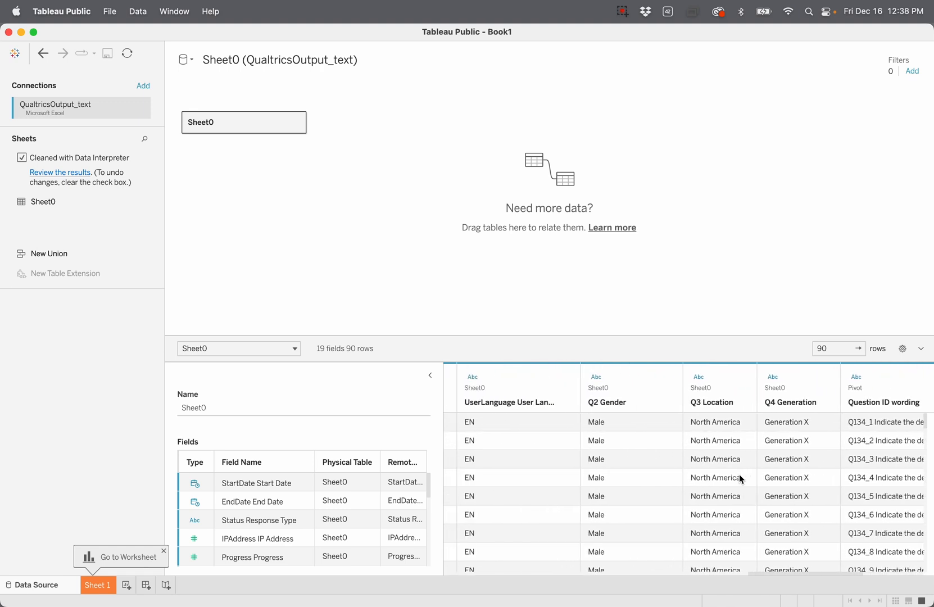
pyautogui.hscroll(-3, 744, 478)
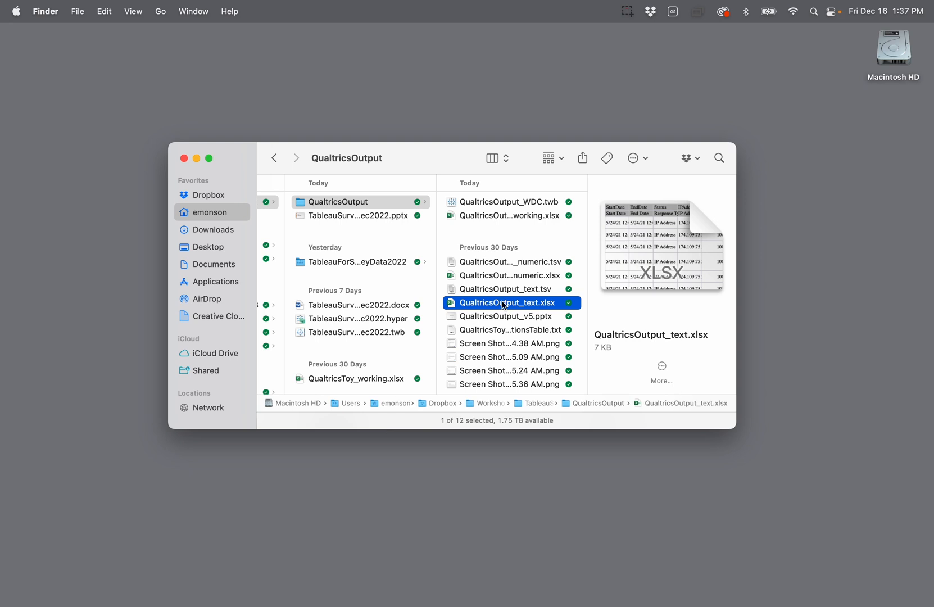
# Open QualtricsOutput_text.xlsx and QualtricsOutput_numeric.xlsx in Excel and rename the text workbook's Sheet0 as "Orig_text"
pyautogui.keyDown('super'); pyautogui.click(455, 277); pyautogui.keyUp('super')
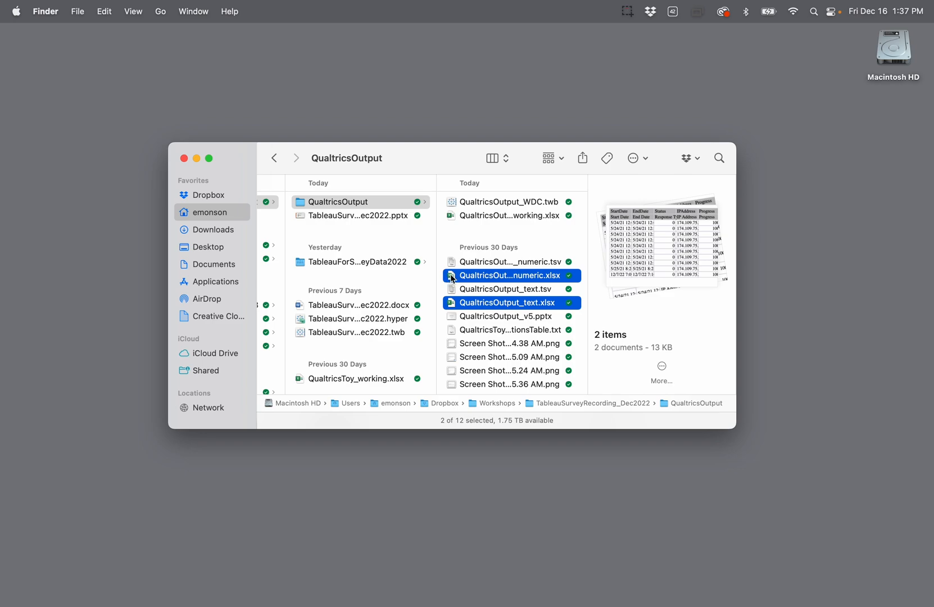
pyautogui.doubleClick(453, 278)
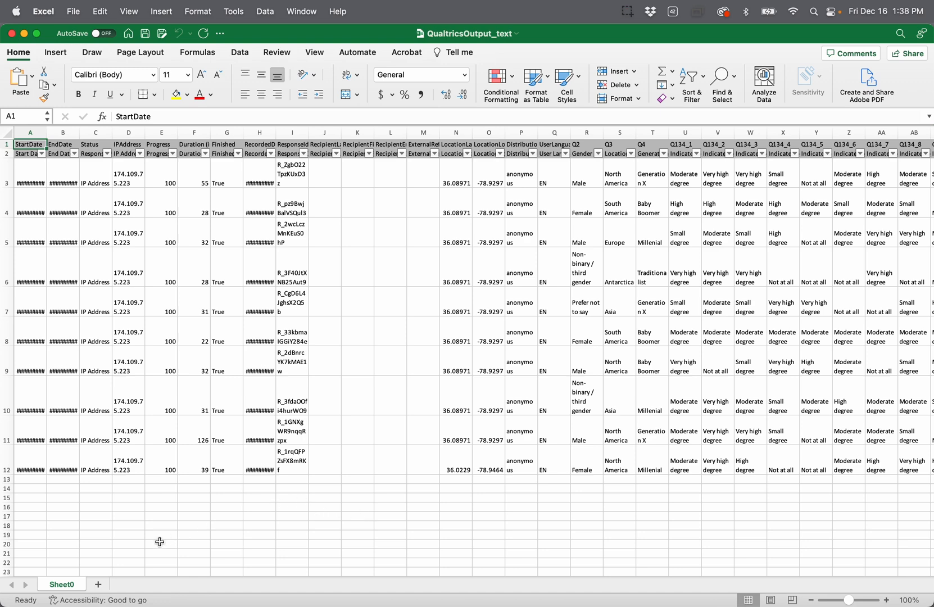
pyautogui.doubleClick(61, 584)
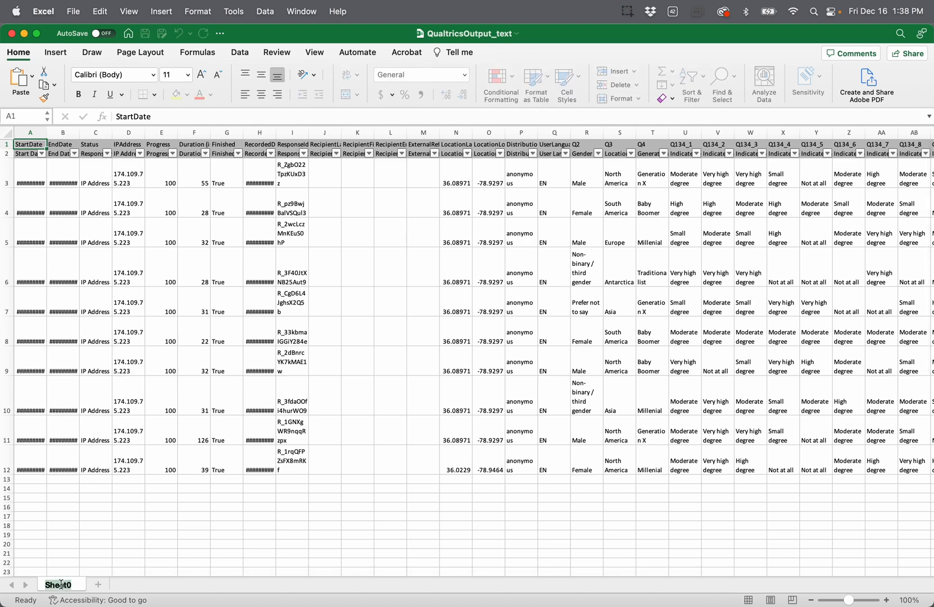
pyautogui.write('Orig_text')
pyautogui.press('Return')
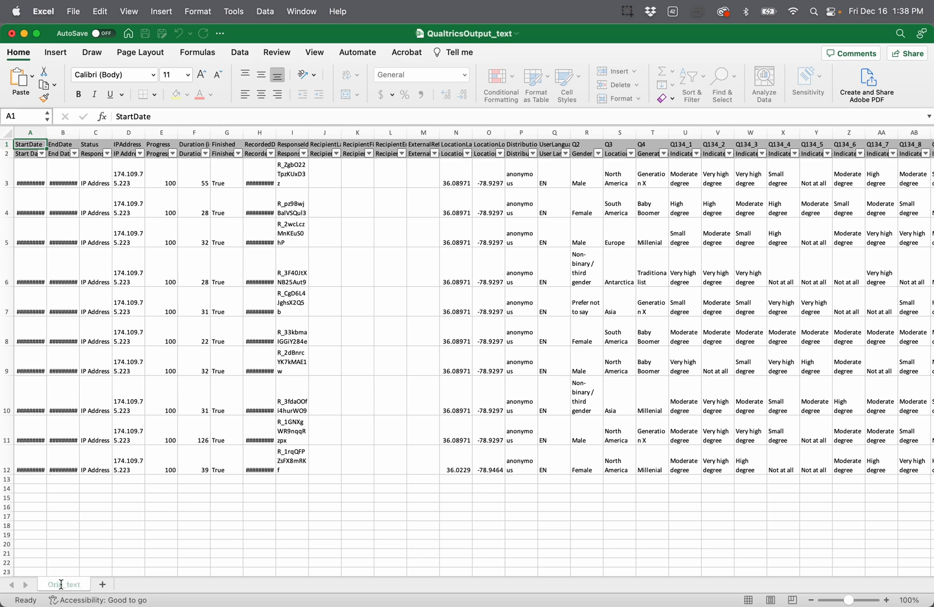
# Add a new sheet to QualtricsOutput_text and copy the entire Sheet0 table from QualtricsOutput_numeric into it
pyautogui.click(103, 585)
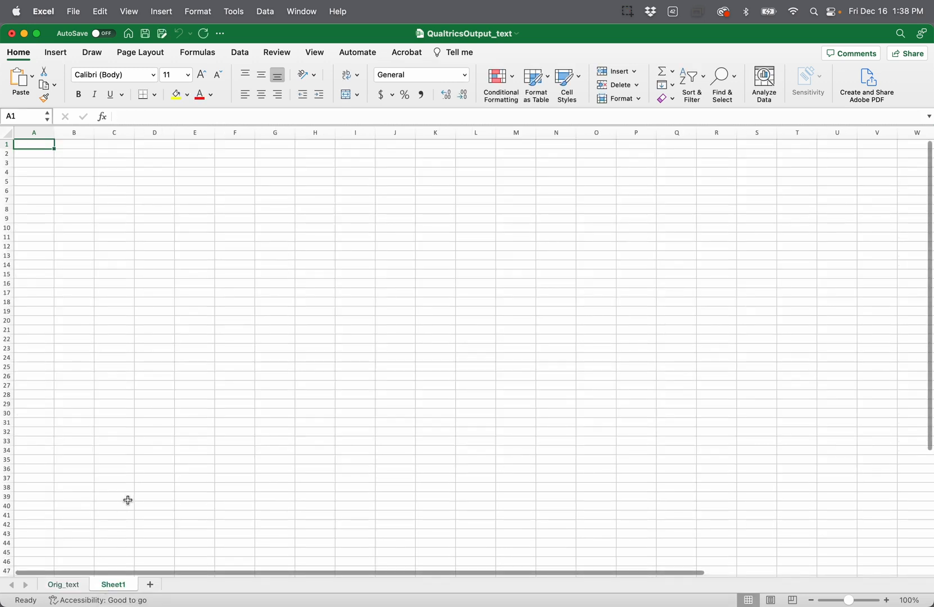
pyautogui.hotkey('ctrl', 'Up')
pyautogui.click(363, 337)
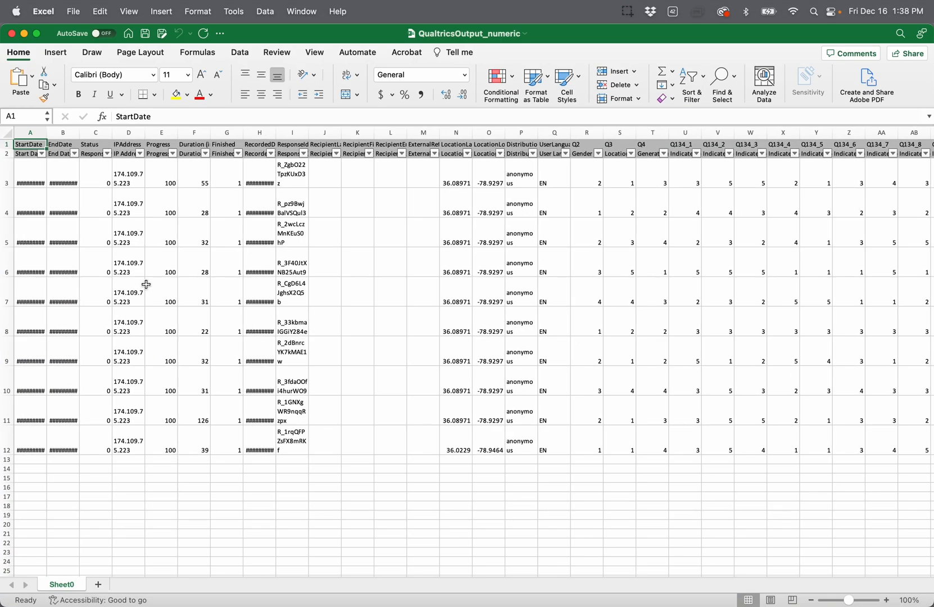
pyautogui.click(124, 263)
pyautogui.press('super+c')
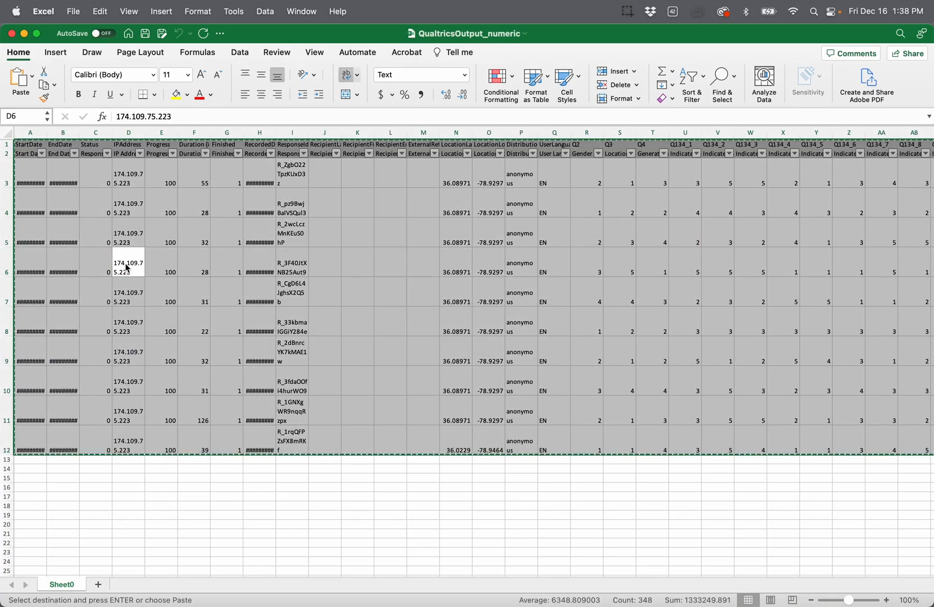
pyautogui.hotkey('ctrl', 'Up')
pyautogui.click(331, 318)
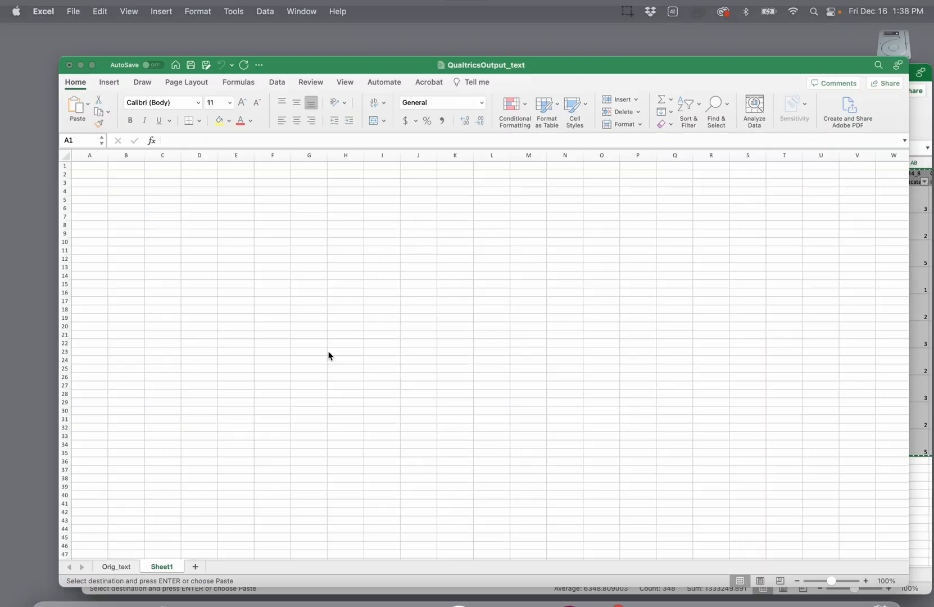
pyautogui.press('super+v')
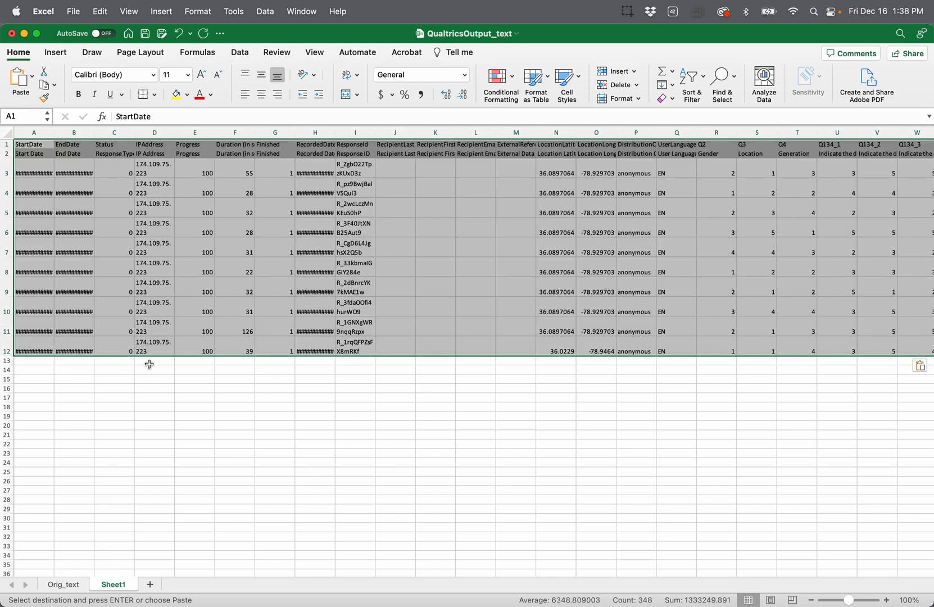
# Rename the new sheet holding the pasted numeric data as "Orig_numeric"
pyautogui.click(119, 427)
pyautogui.doubleClick(113, 586)
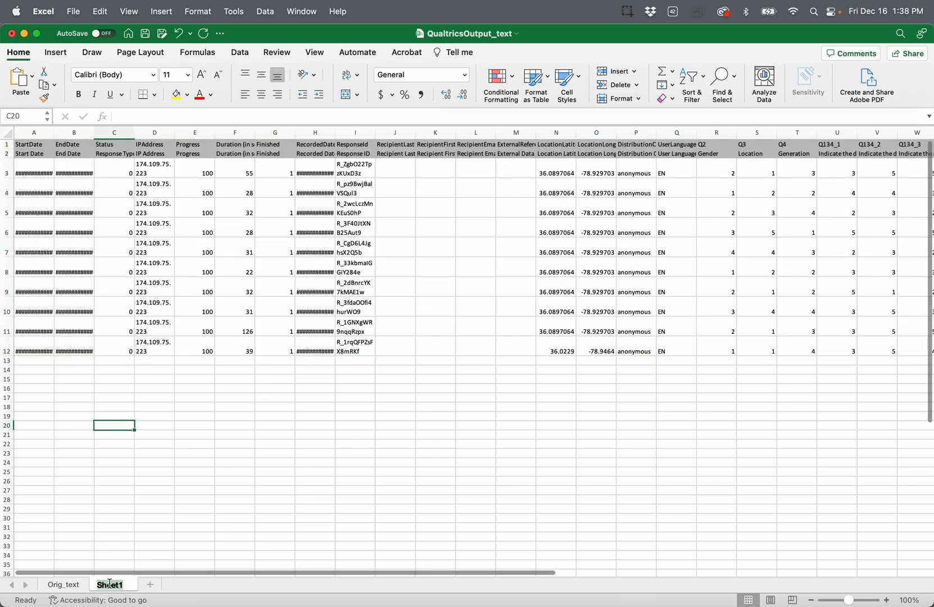
pyautogui.write('Orig_n')
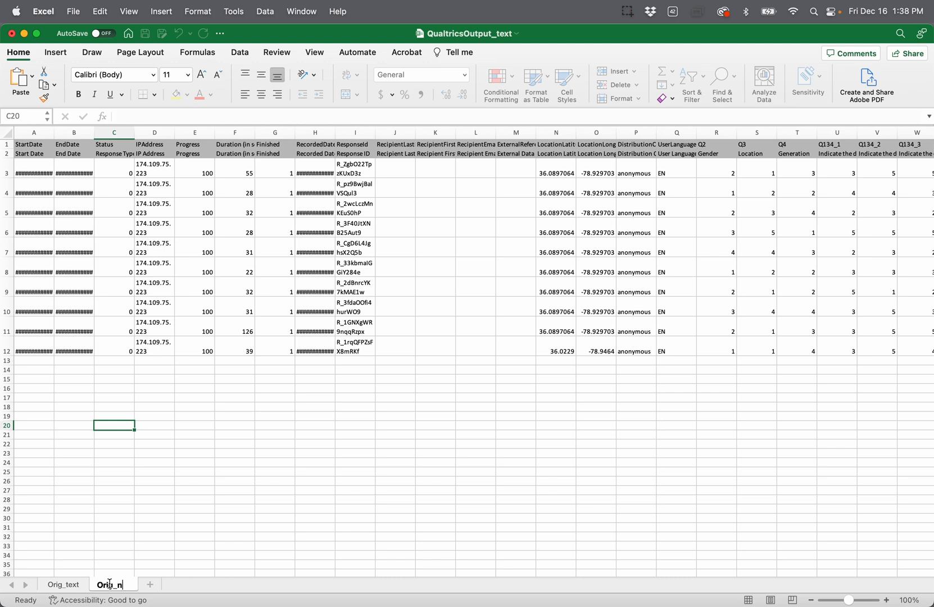
pyautogui.write('umeric')
pyautogui.press('Return')
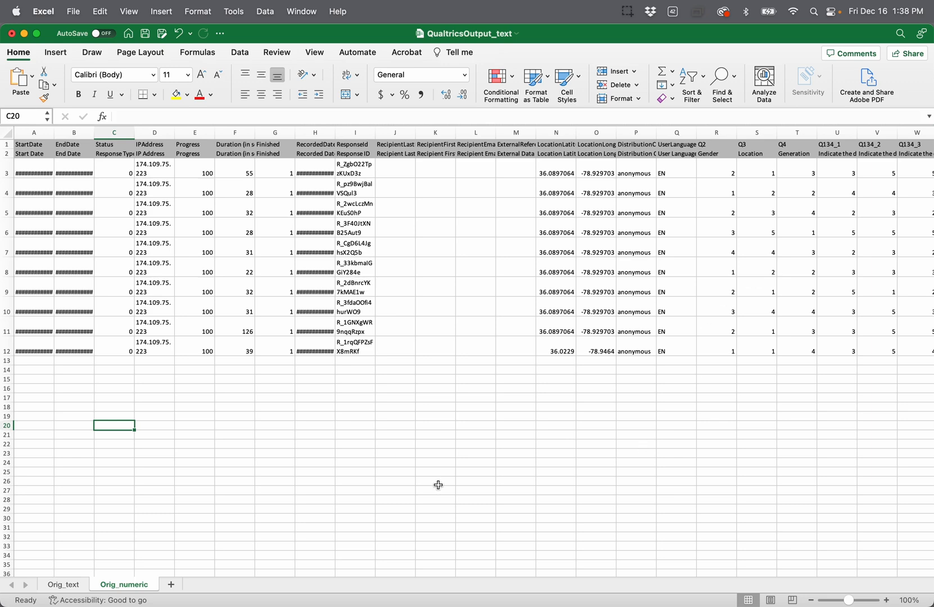
# Return to the Orig_text sheet and save the workbook as QualtricsOutput_working.xlsx in the QualtricsOutput folder, replacing the existing file
pyautogui.click(75, 585)
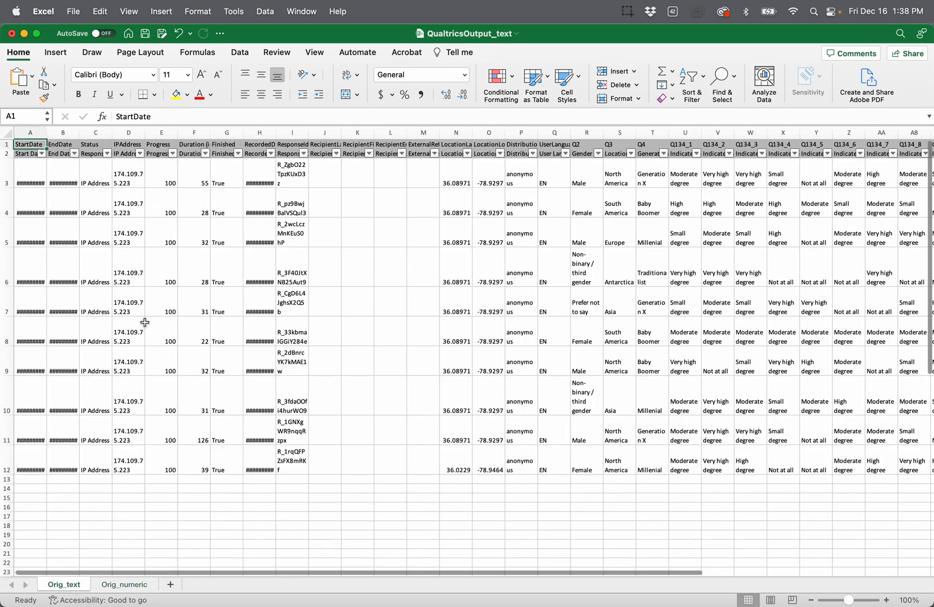
pyautogui.click(81, 11)
pyautogui.click(97, 120)
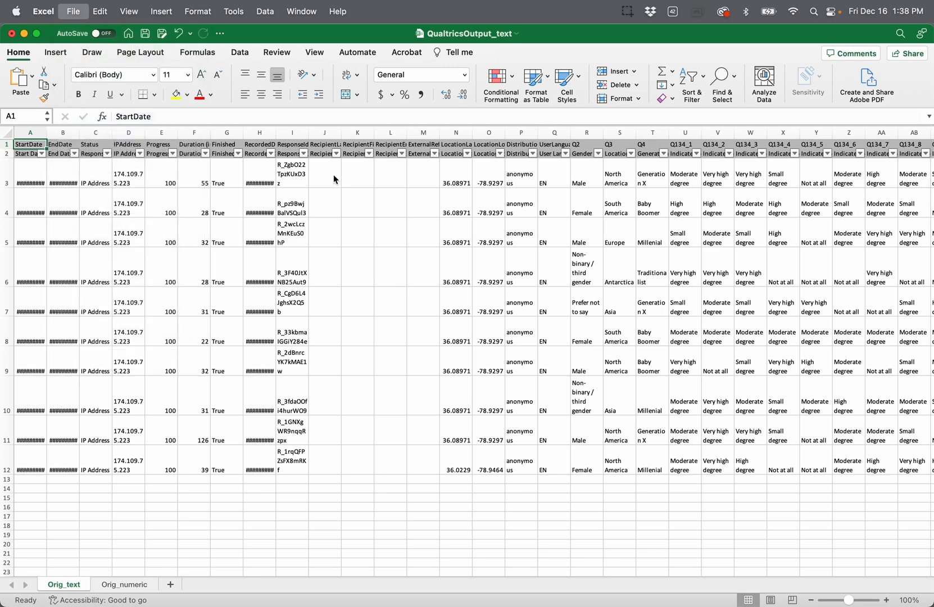
pyautogui.click(524, 139)
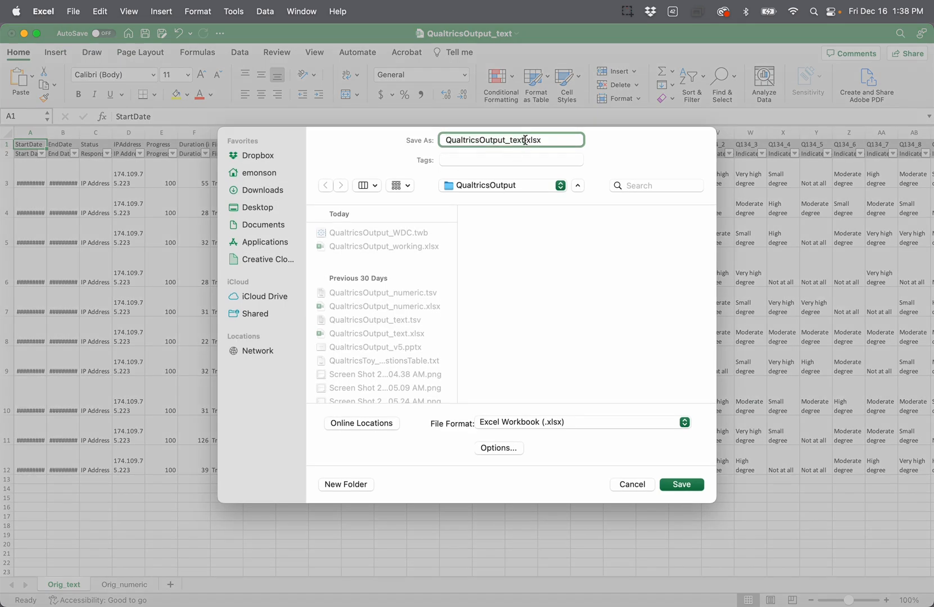
pyautogui.press('BackSpace')
pyautogui.press('BackSpace')
pyautogui.press('BackSpace')
pyautogui.press('BackSpace')
pyautogui.write('working')
pyautogui.click(678, 486)
pyautogui.click(499, 382)
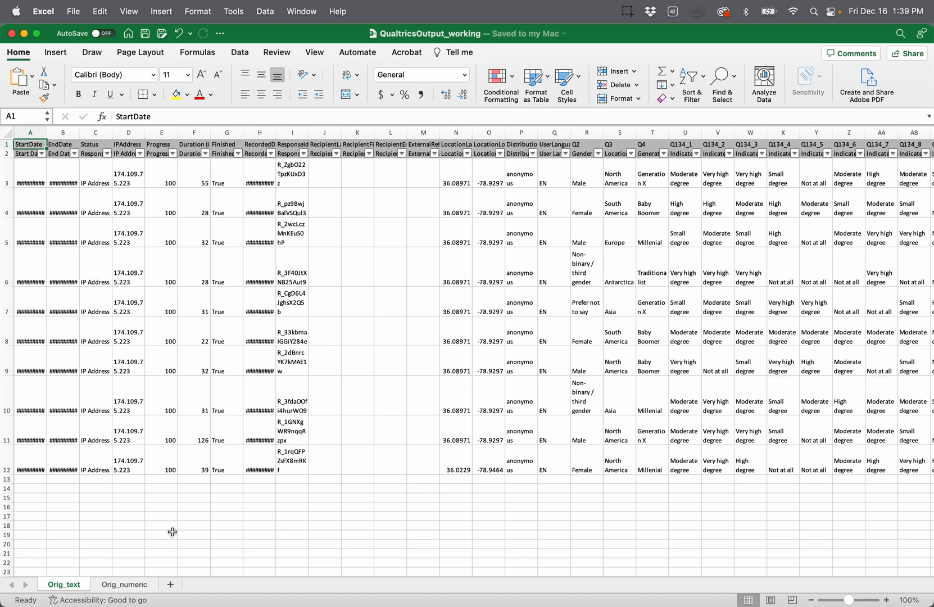
# Switch to the QualtricsOutput_numeric workbook and close it
pyautogui.hotkey('ctrl', 'Up')
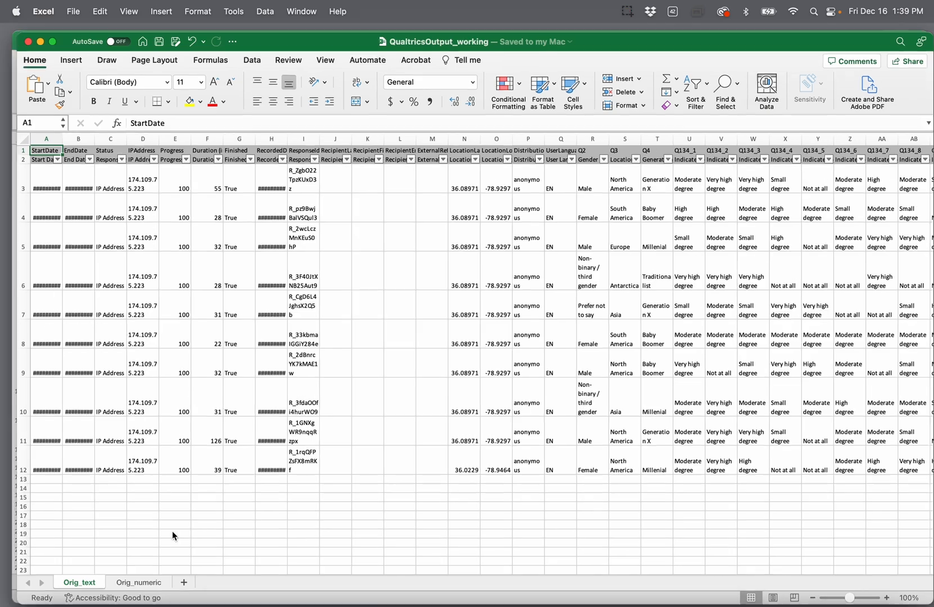
pyautogui.click(339, 380)
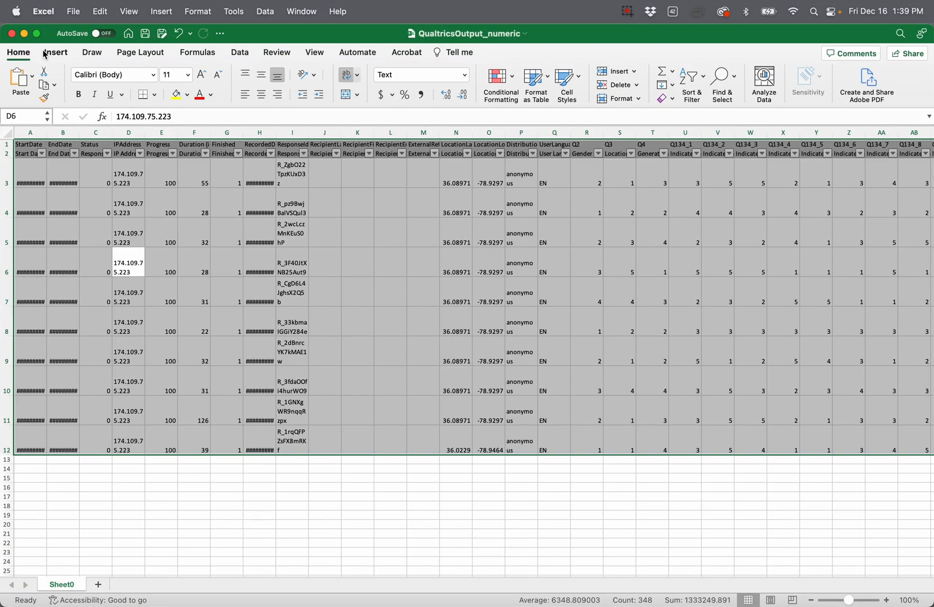
pyautogui.click(11, 34)
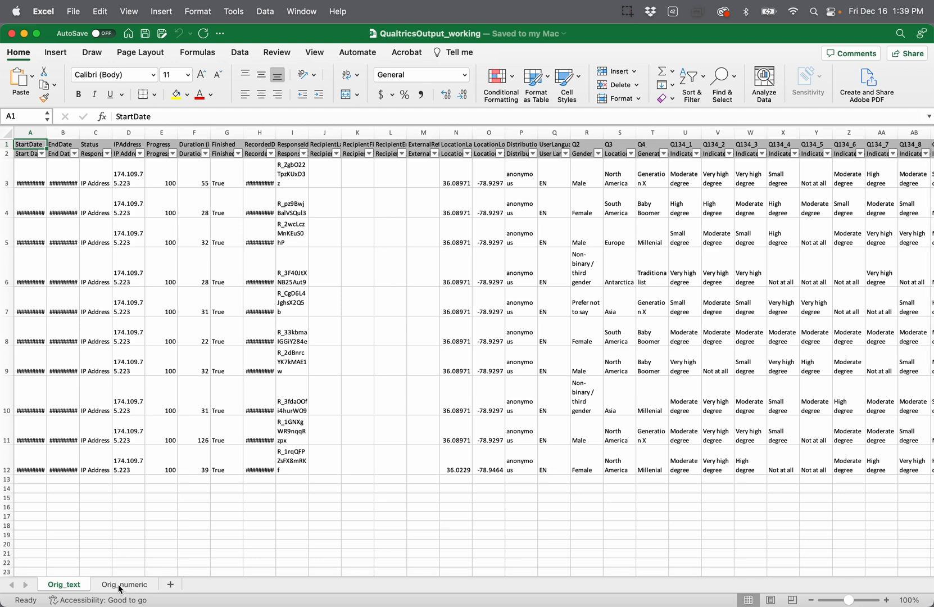
# Duplicate the Orig_text sheet within QualtricsOutput_working and place the copy directly after Orig_text
pyautogui.rightClick(70, 587)
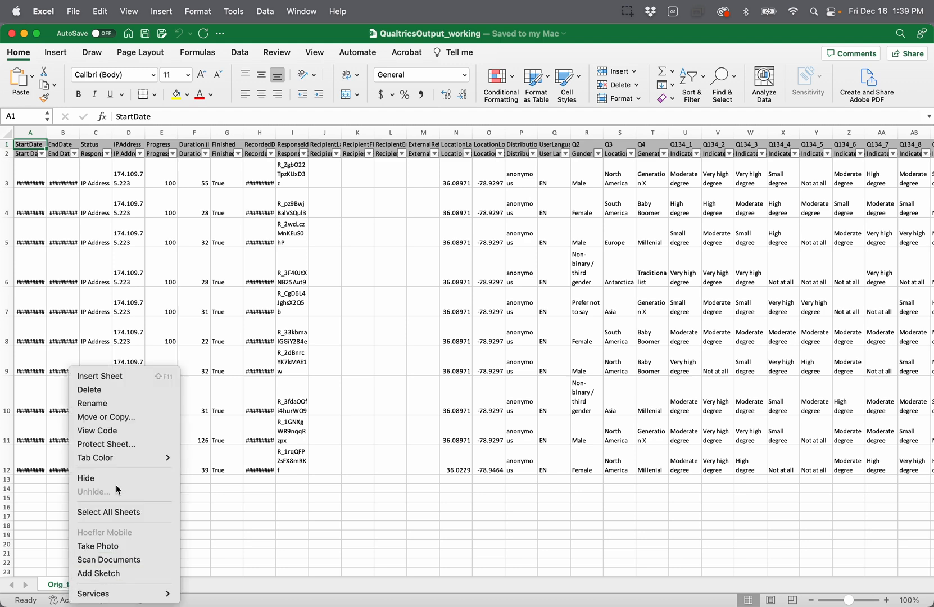
pyautogui.click(123, 419)
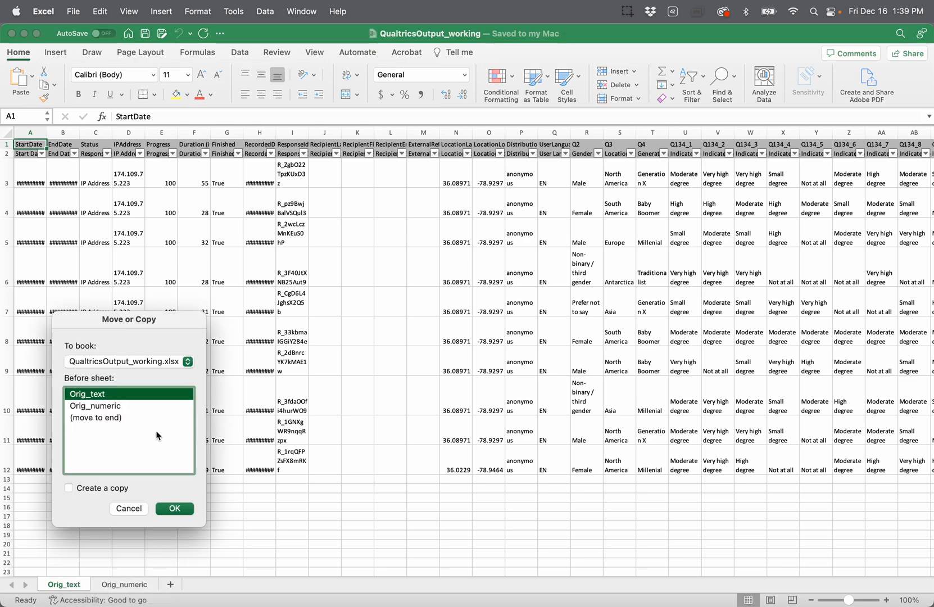
pyautogui.click(77, 489)
pyautogui.click(175, 508)
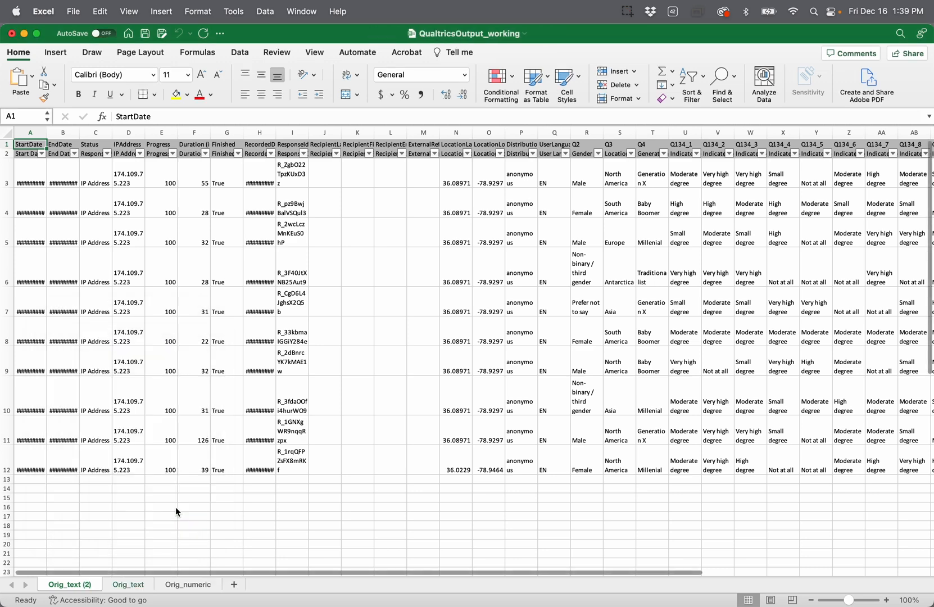
pyautogui.moveTo(75, 587); pyautogui.dragTo(169, 586)
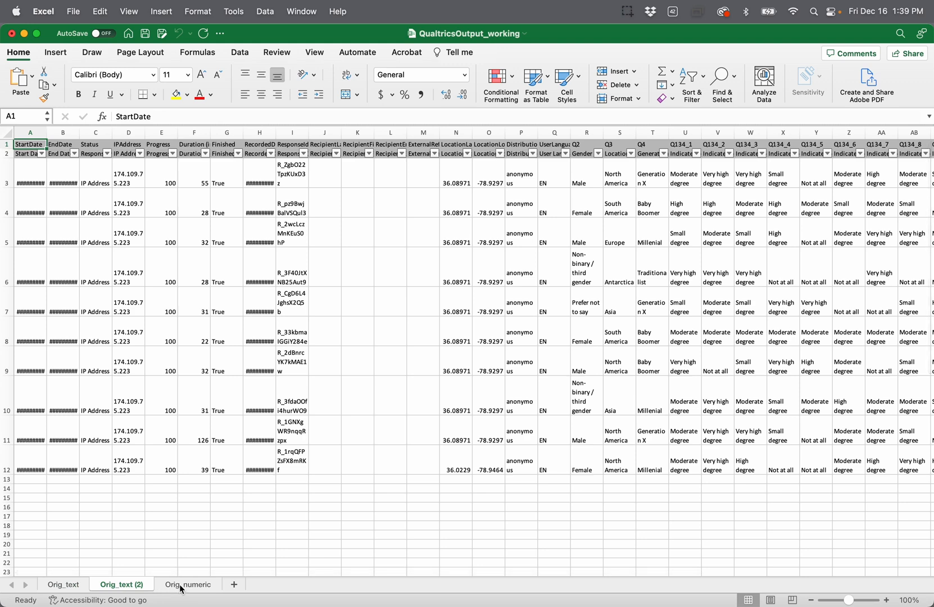
# Duplicate the Orig_numeric sheet within the same workbook and place the copy directly after Orig_numeric
pyautogui.rightClick(181, 589)
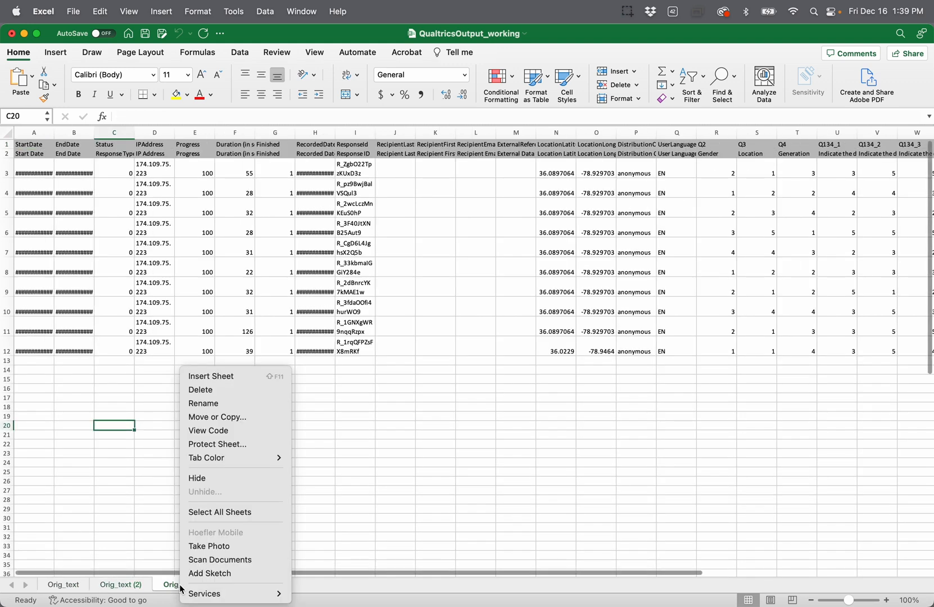
pyautogui.click(222, 416)
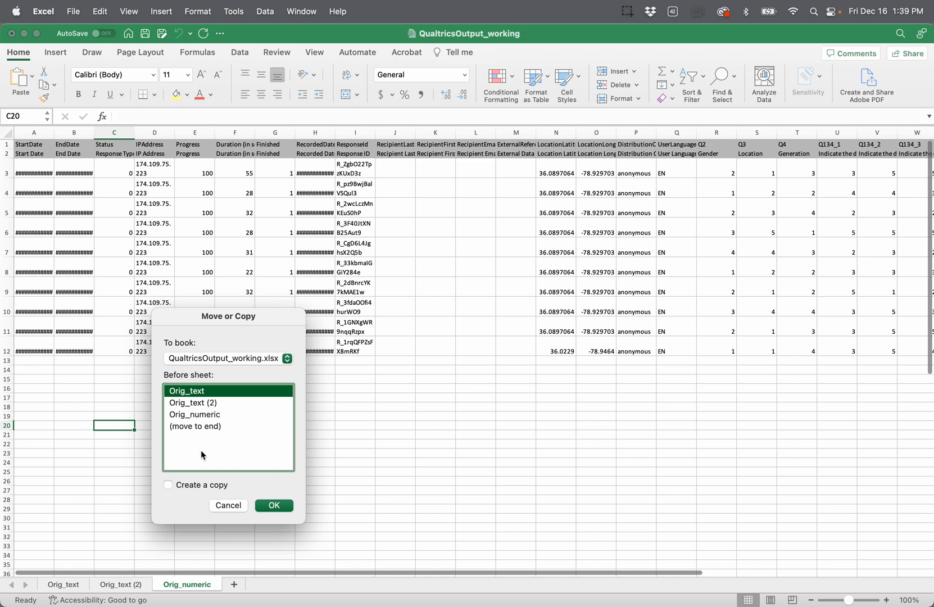
pyautogui.click(168, 484)
pyautogui.click(272, 505)
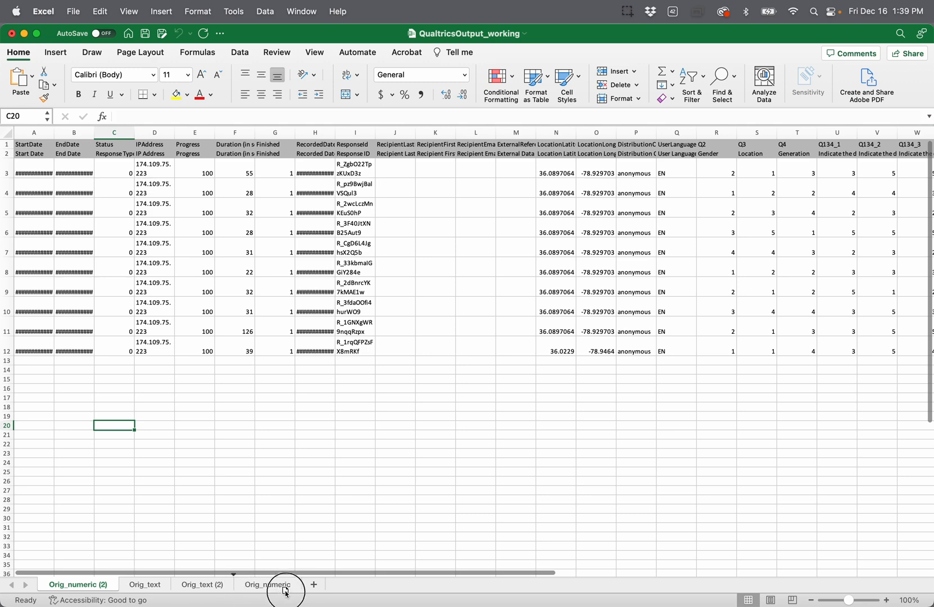
# Rename the copied sheet Orig_text (2) as Data_text
pyautogui.click(121, 587)
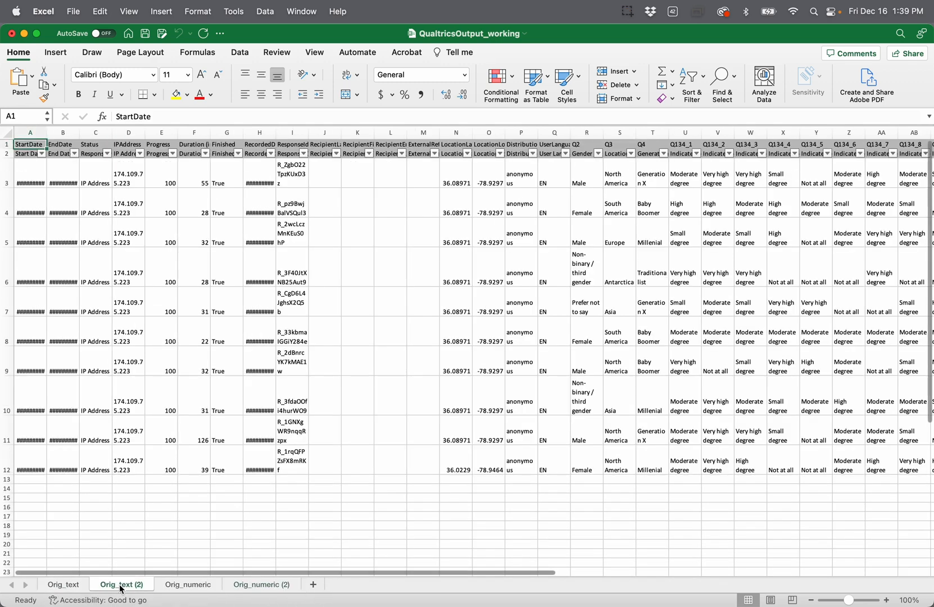
pyautogui.doubleClick(122, 587)
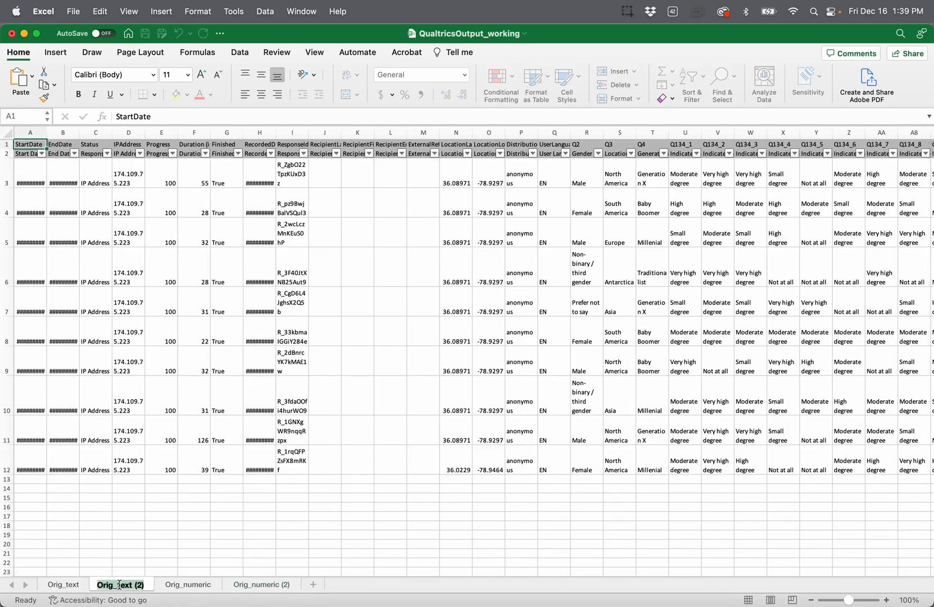
pyautogui.write('Dta')
pyautogui.press('BackSpace')
pyautogui.write('ata')
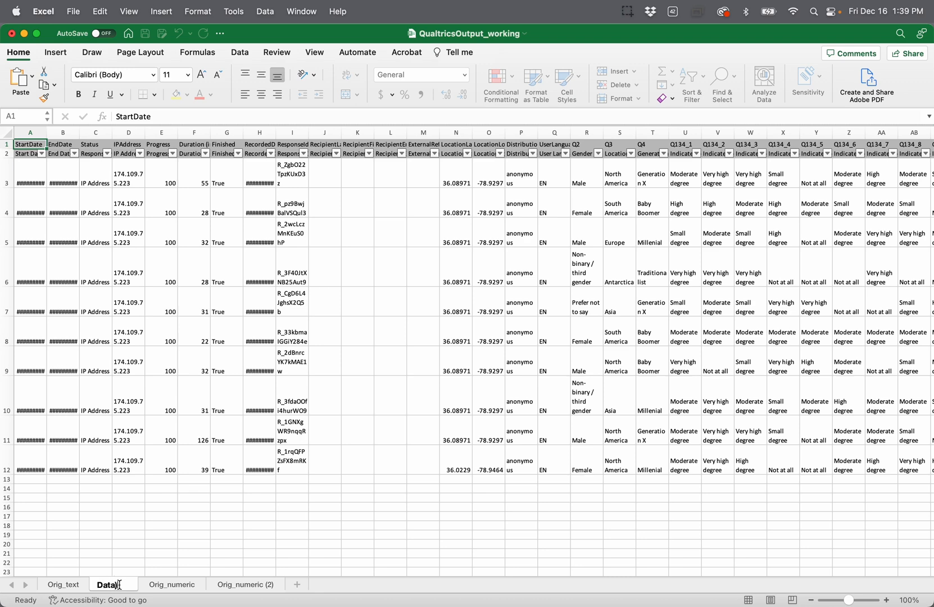
pyautogui.write('_text')
pyautogui.press('Return')
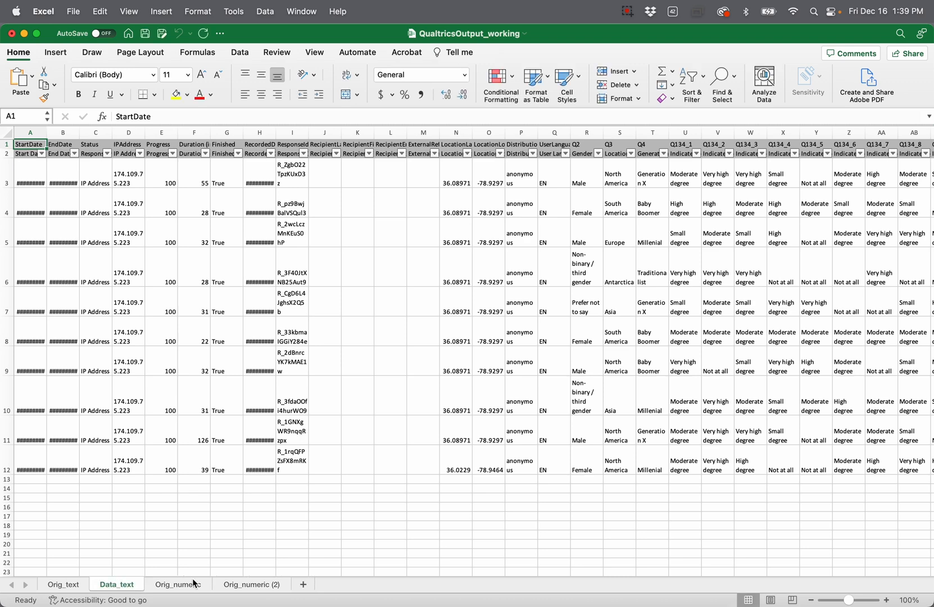
# Rename the copied sheet Orig_numeric (2) as Data_numeric
pyautogui.click(246, 585)
pyautogui.write('Data')
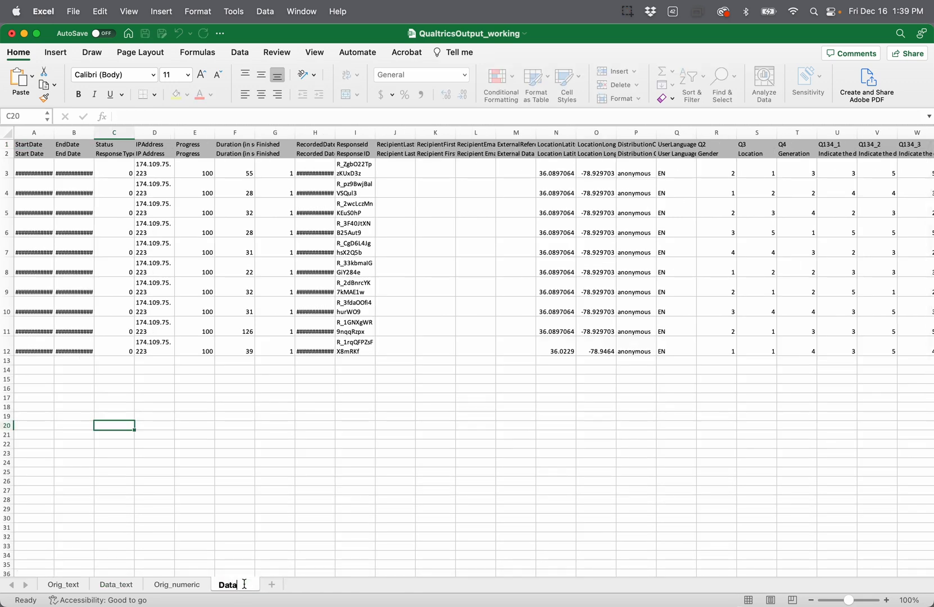
pyautogui.write('_numeric')
pyautogui.press('Return')
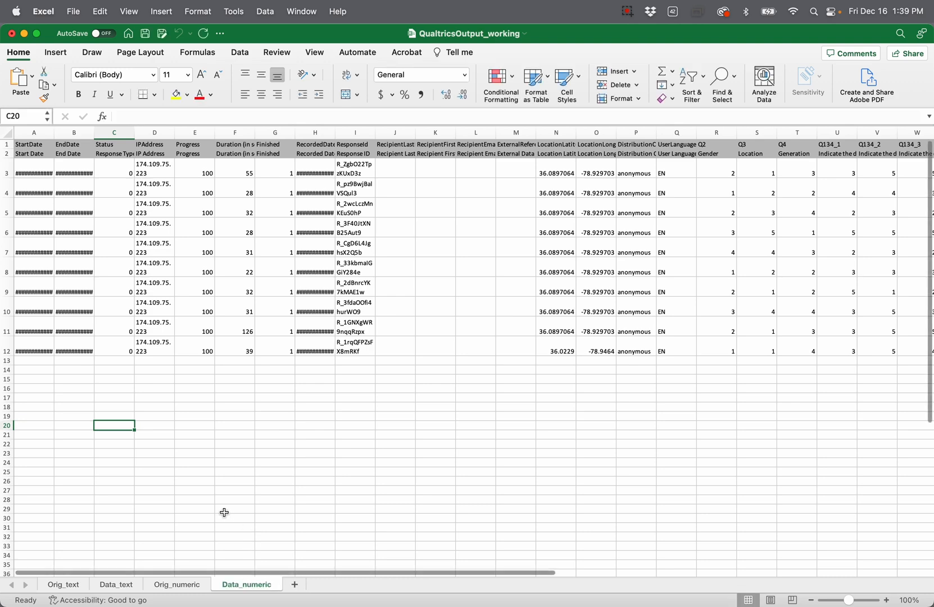
# Check the Q134_1 header cells on Data_text and add a new sheet named Questions directly after it
pyautogui.click(116, 584)
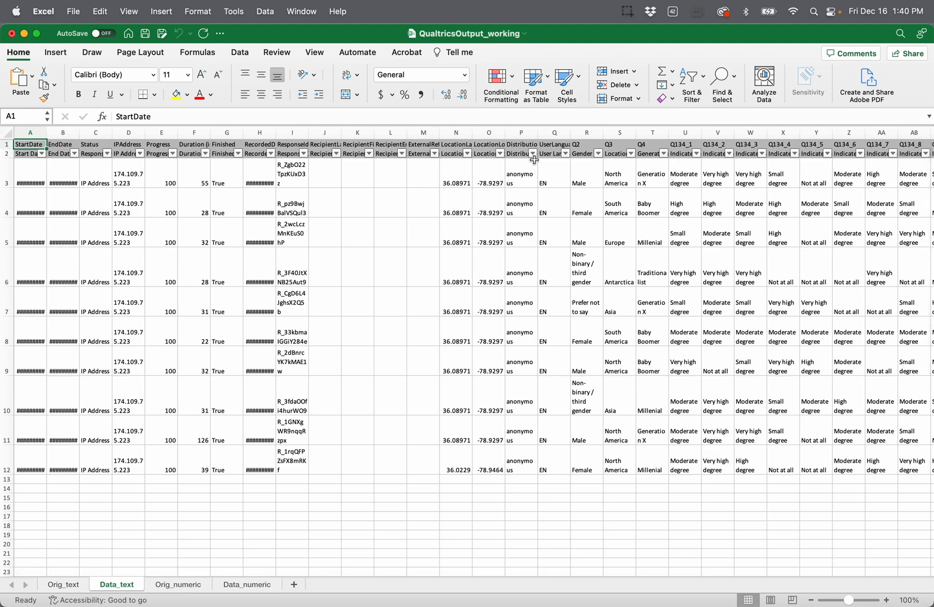
pyautogui.click(678, 144)
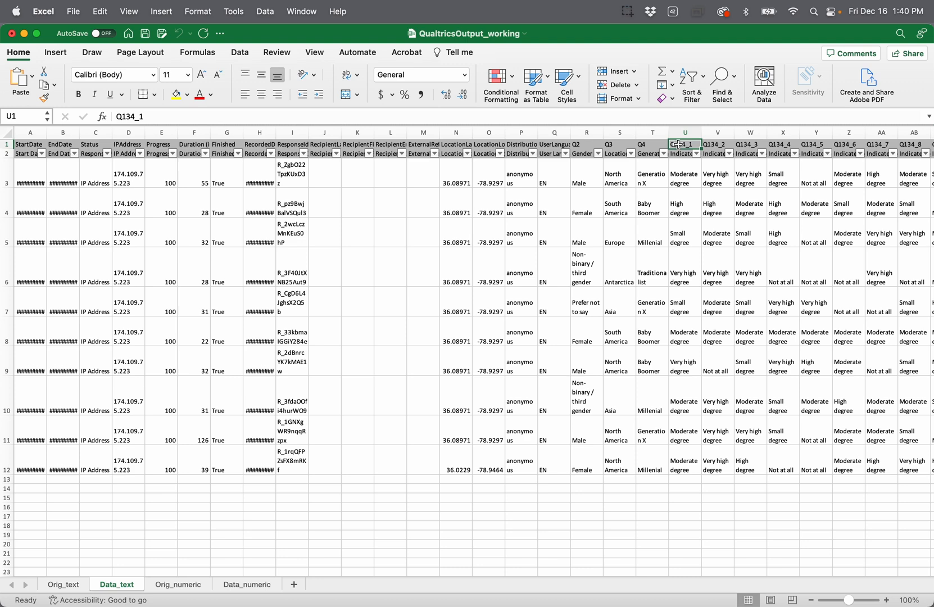
pyautogui.press('Down')
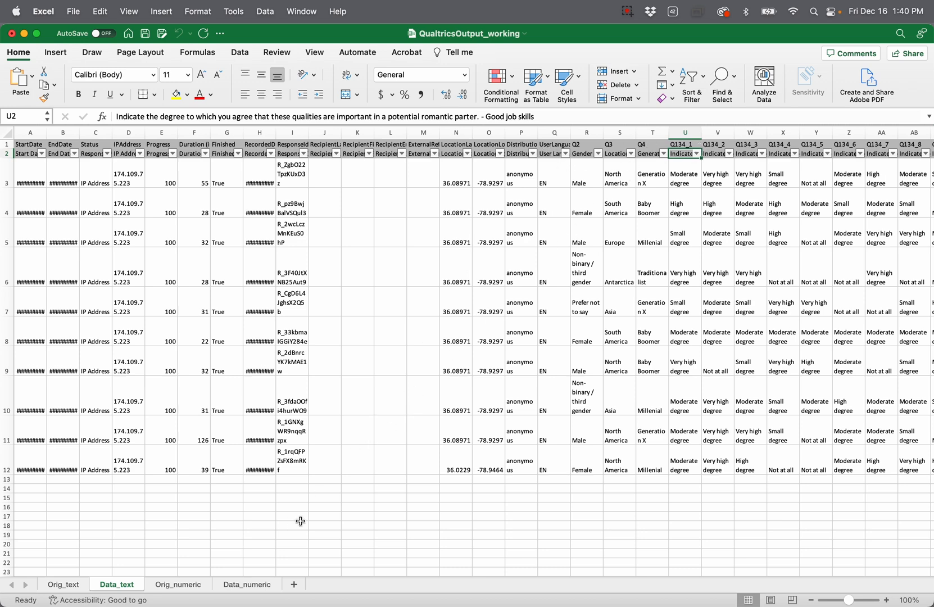
pyautogui.click(291, 584)
pyautogui.doubleClick(168, 585)
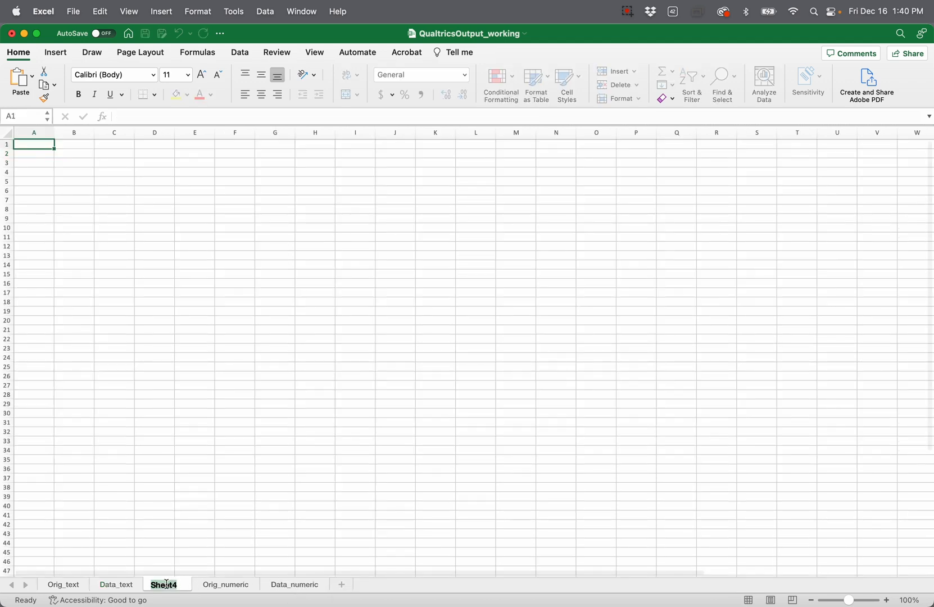
pyautogui.write('Questions')
pyautogui.press('Return')
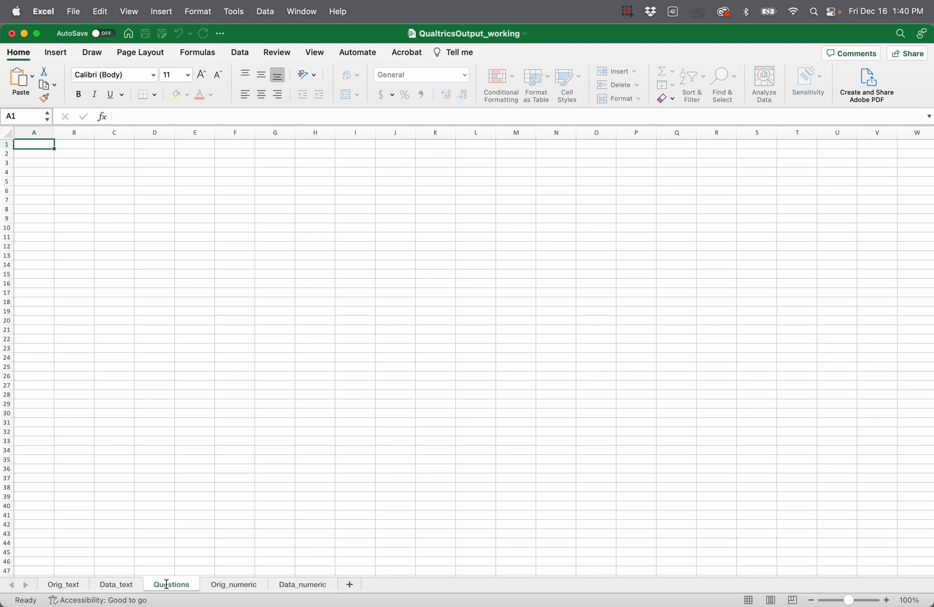
pyautogui.moveTo(177, 586); pyautogui.dragTo(145, 584)
# Copy header rows 1 and 2 of Data_text and paste them transposed into the Questions sheet starting at A1
pyautogui.click(111, 586)
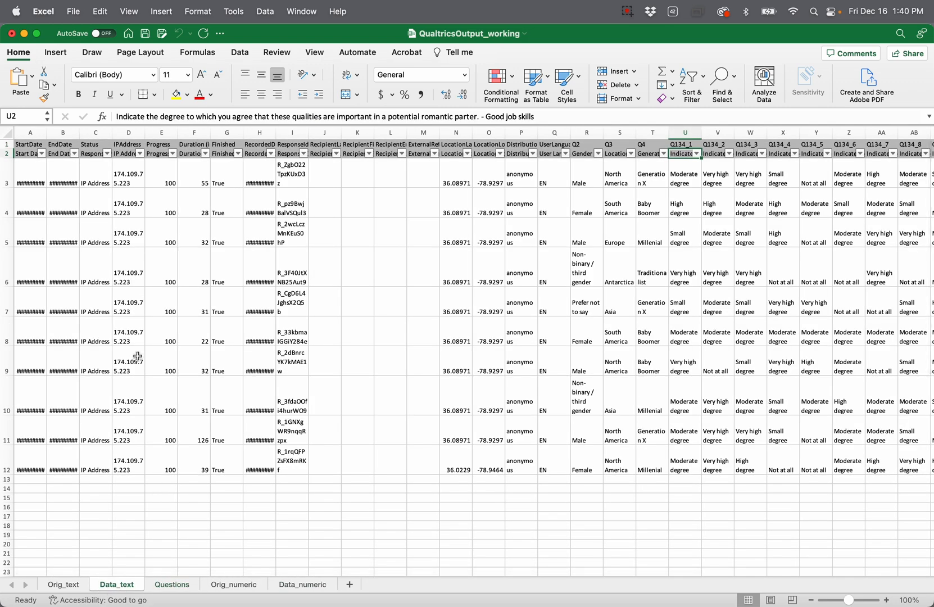
pyautogui.moveTo(6, 144); pyautogui.dragTo(6, 156)
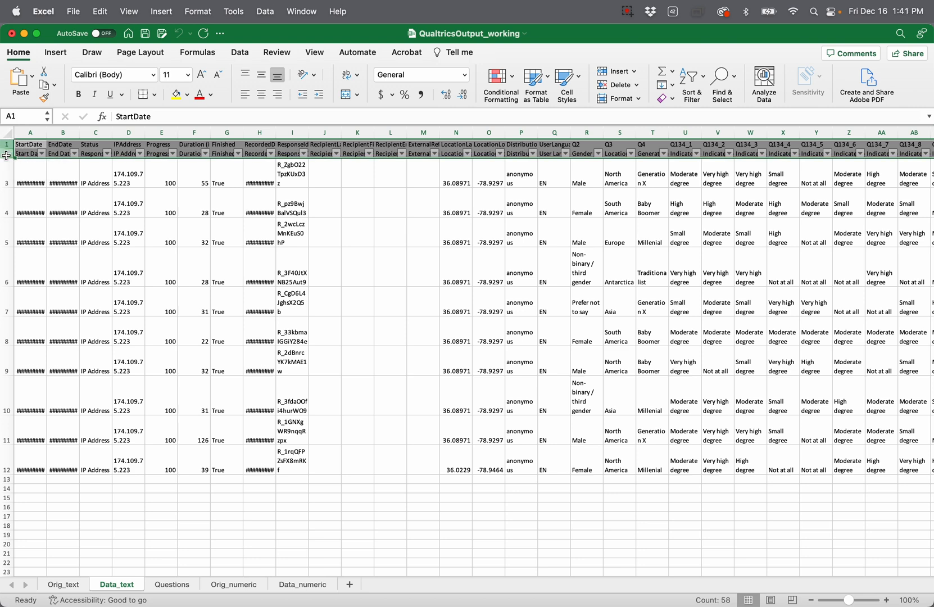
pyautogui.press('super+c')
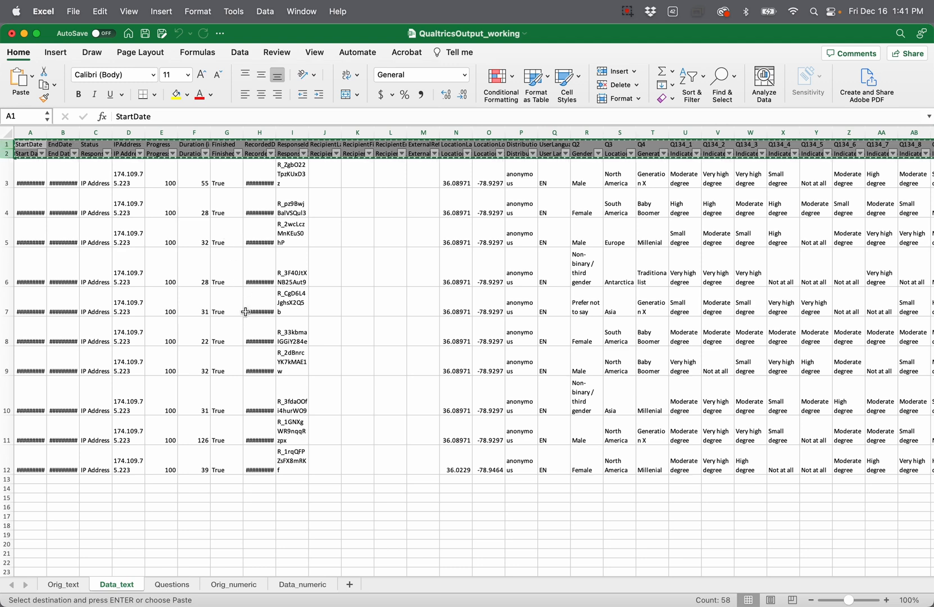
pyautogui.click(174, 585)
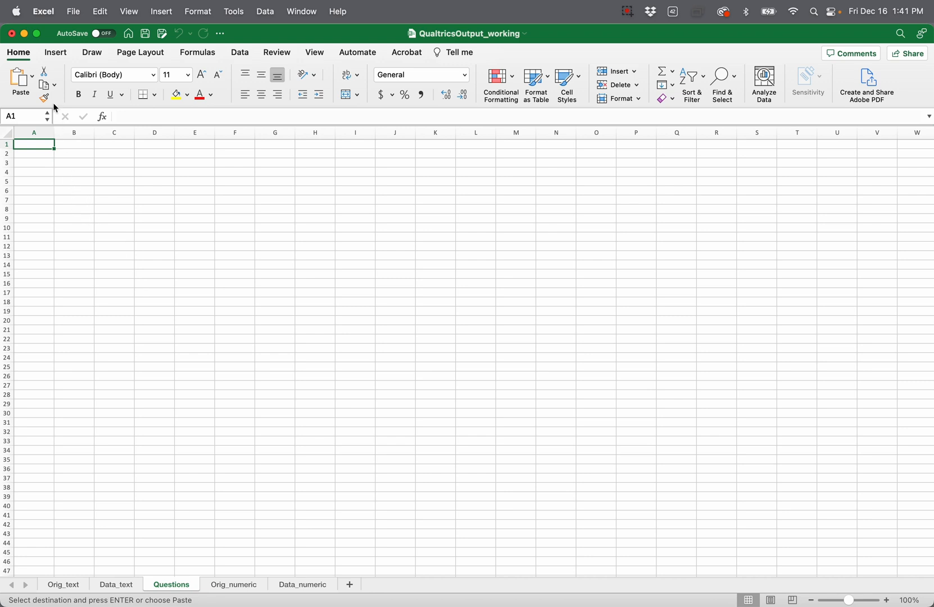
pyautogui.click(34, 80)
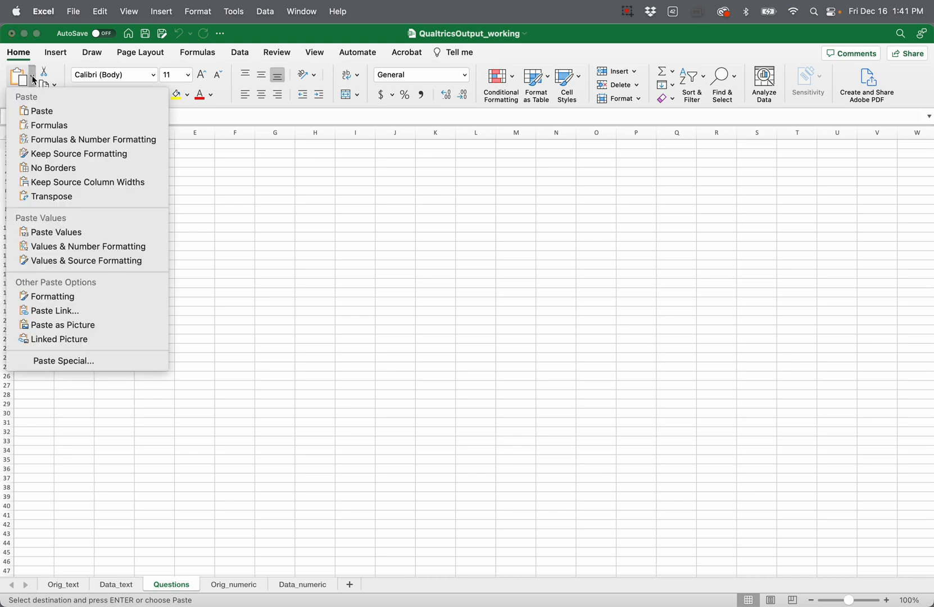
pyautogui.click(81, 197)
# Widen column A on the Questions sheet to fit the field names and review the Q134 codes and question wording
pyautogui.click(195, 293)
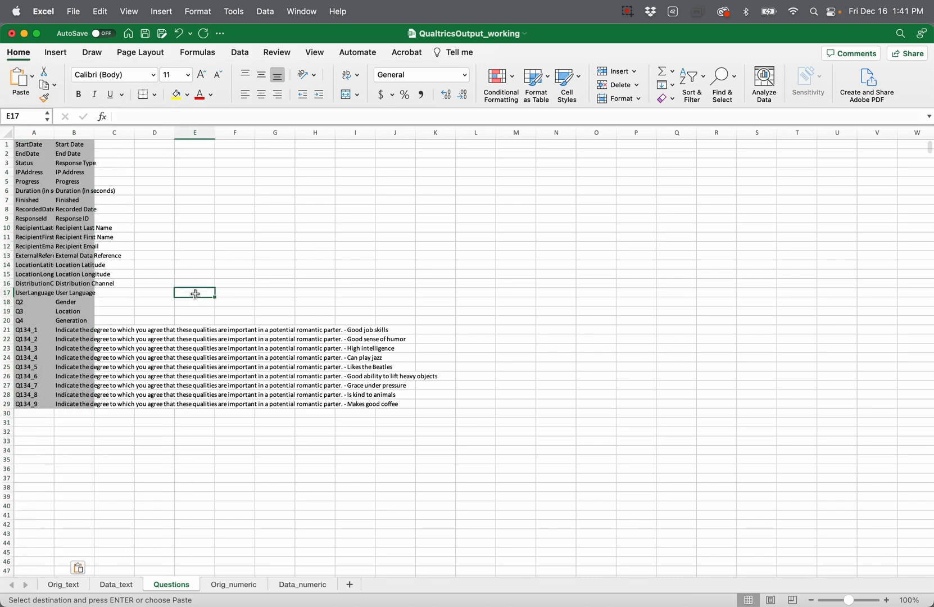
pyautogui.moveTo(53, 134); pyautogui.dragTo(99, 134)
pyautogui.click(47, 342)
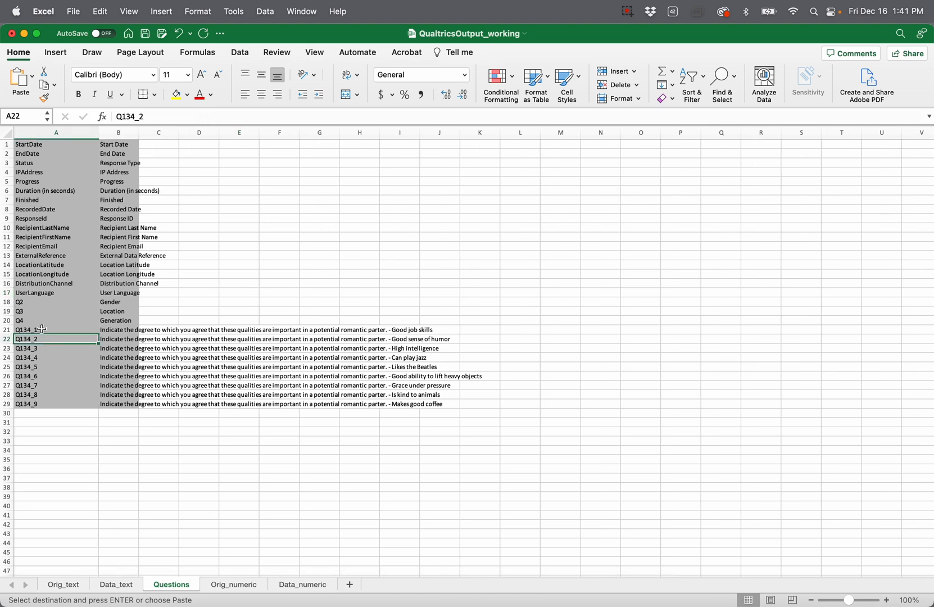
pyautogui.moveTo(42, 331); pyautogui.dragTo(41, 402)
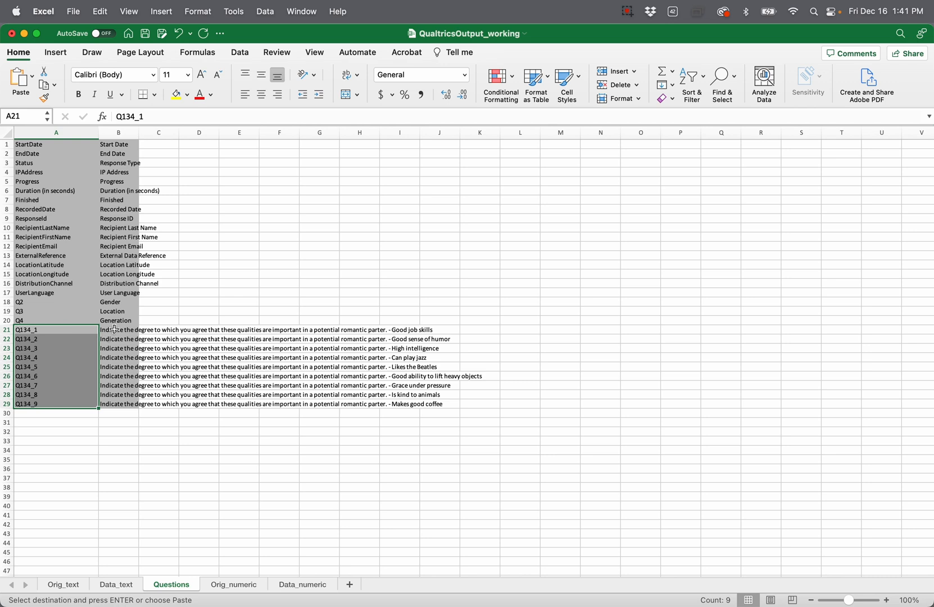
pyautogui.moveTo(109, 331); pyautogui.dragTo(118, 402)
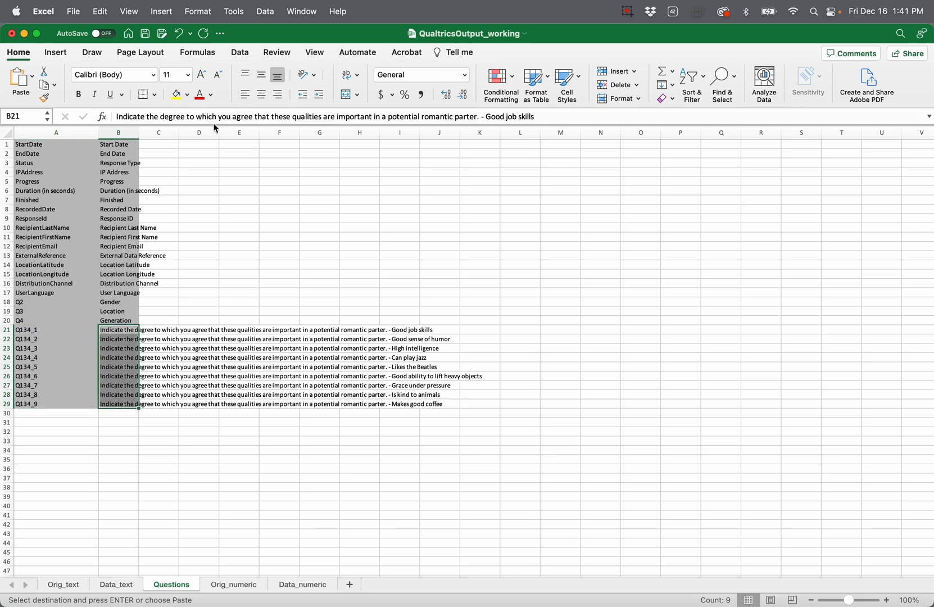
pyautogui.click(206, 285)
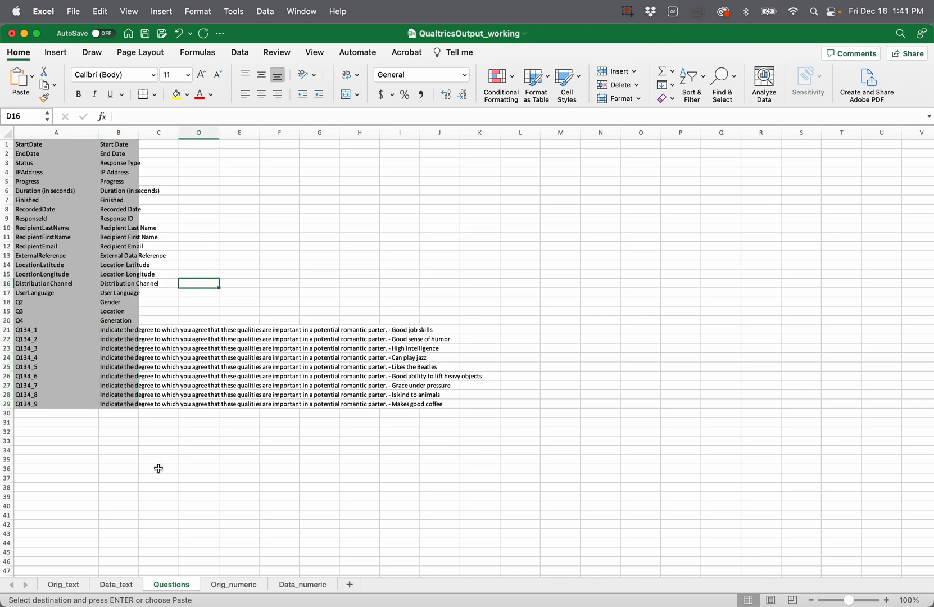
# Delete columns A to H, StartDate through RecordedDate, from the Data_text sheet
pyautogui.click(116, 584)
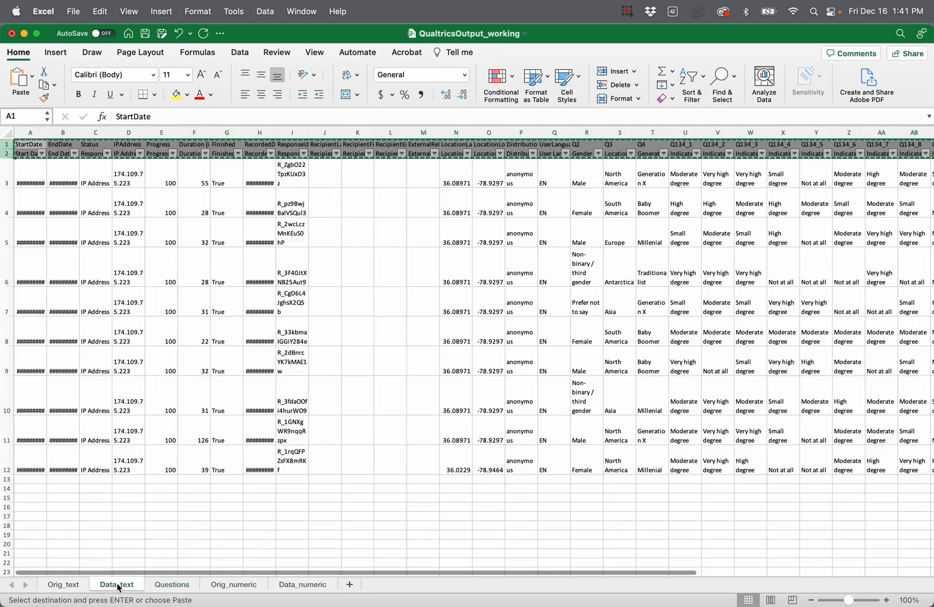
pyautogui.click(163, 345)
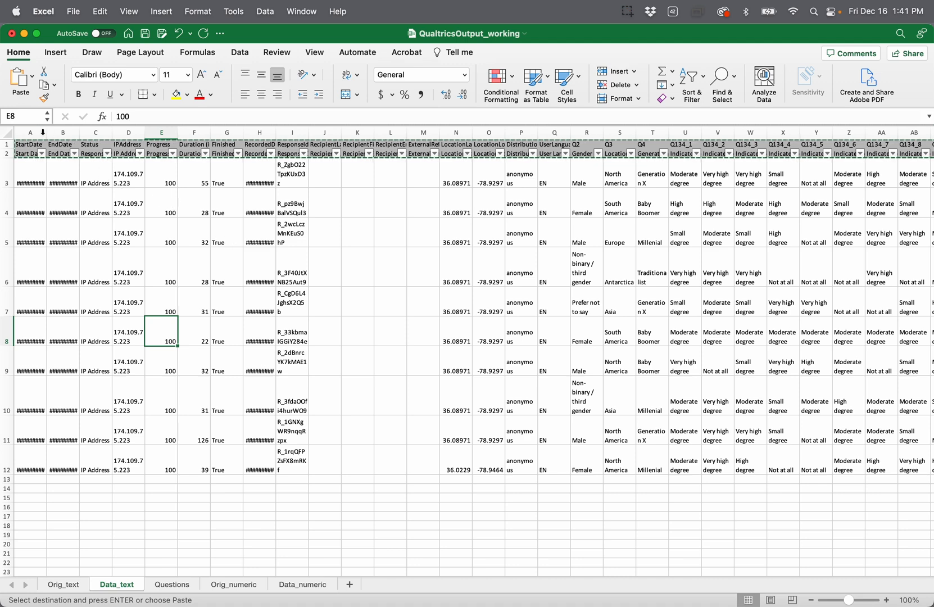
pyautogui.moveTo(32, 133); pyautogui.dragTo(259, 133)
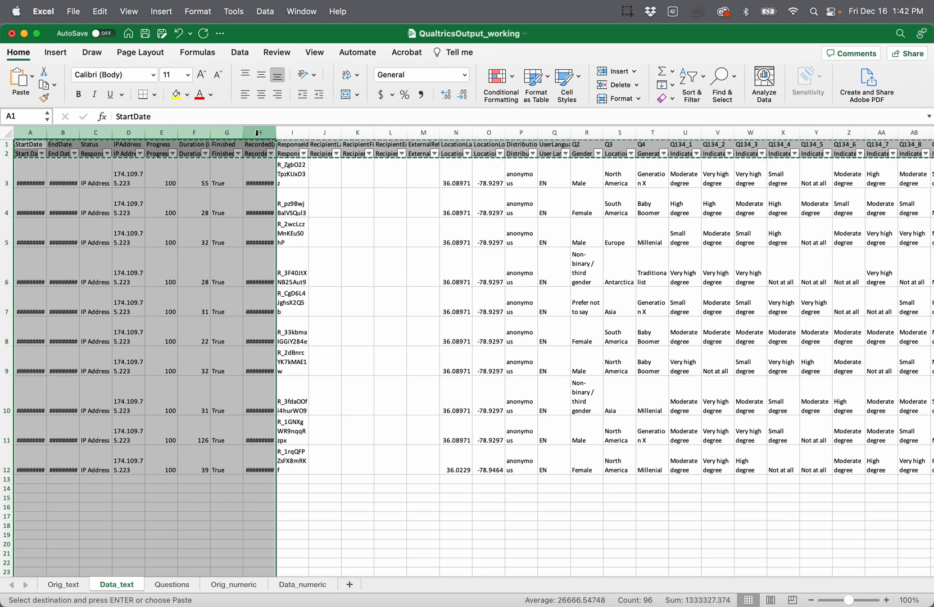
pyautogui.rightClick(258, 133)
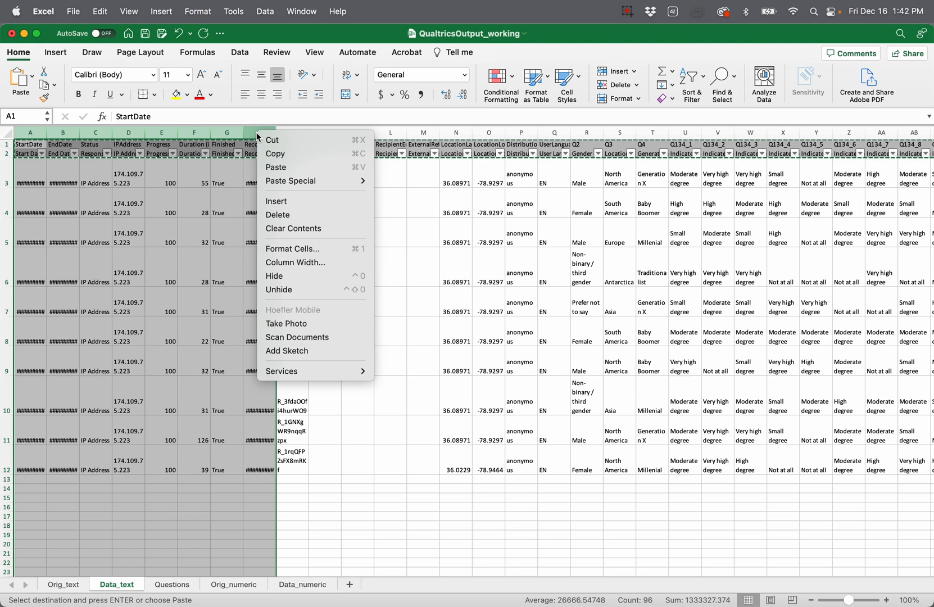
pyautogui.click(279, 215)
pyautogui.click(204, 221)
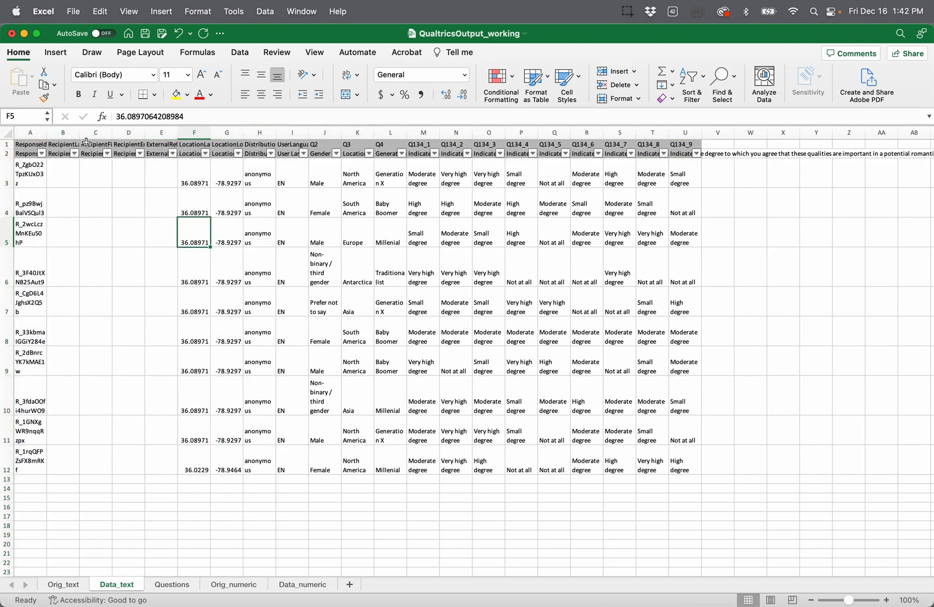
# Delete columns B to E, RecipientLastName through ExternalReference, from the Data_text sheet
pyautogui.moveTo(69, 132); pyautogui.dragTo(159, 133)
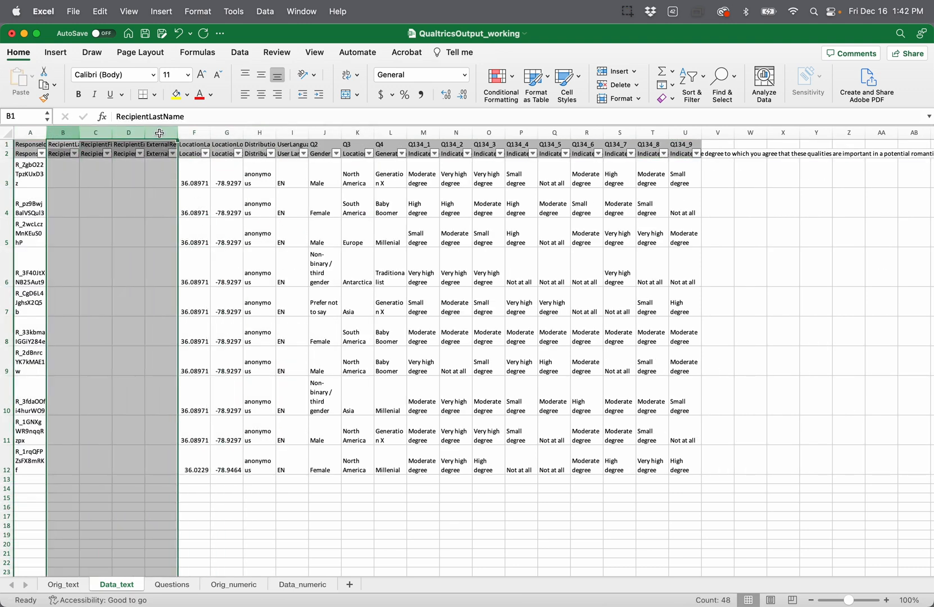
pyautogui.rightClick(160, 133)
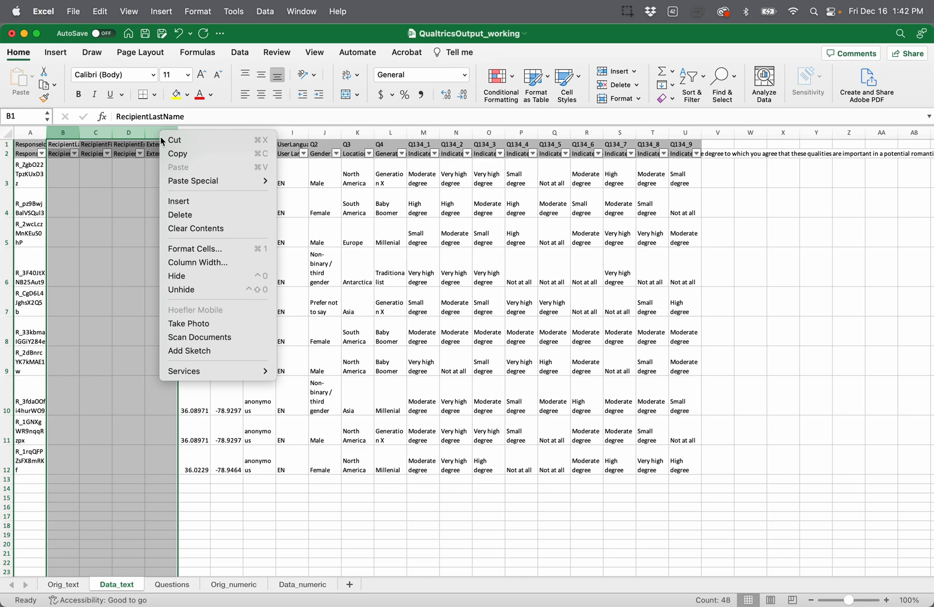
pyautogui.click(176, 215)
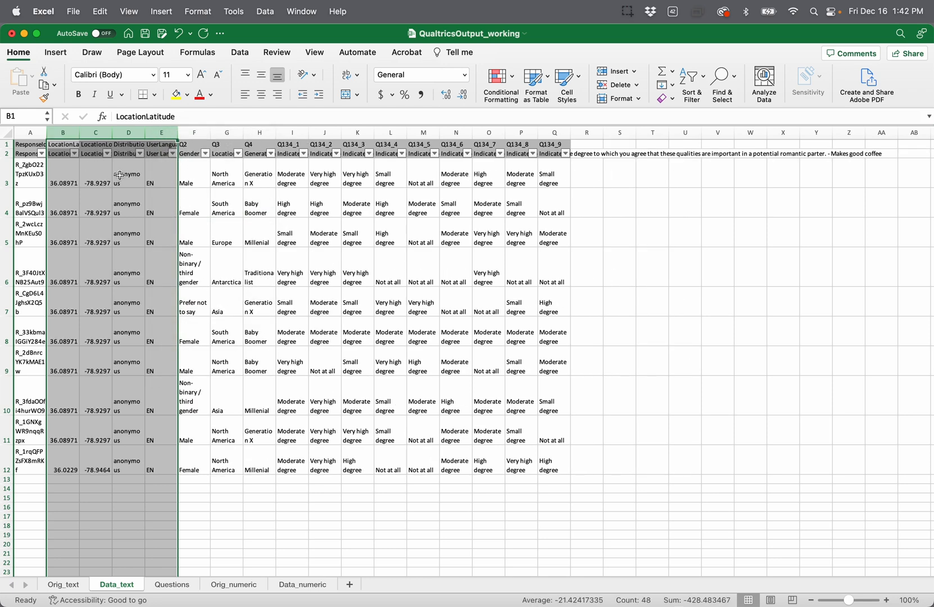
pyautogui.click(95, 204)
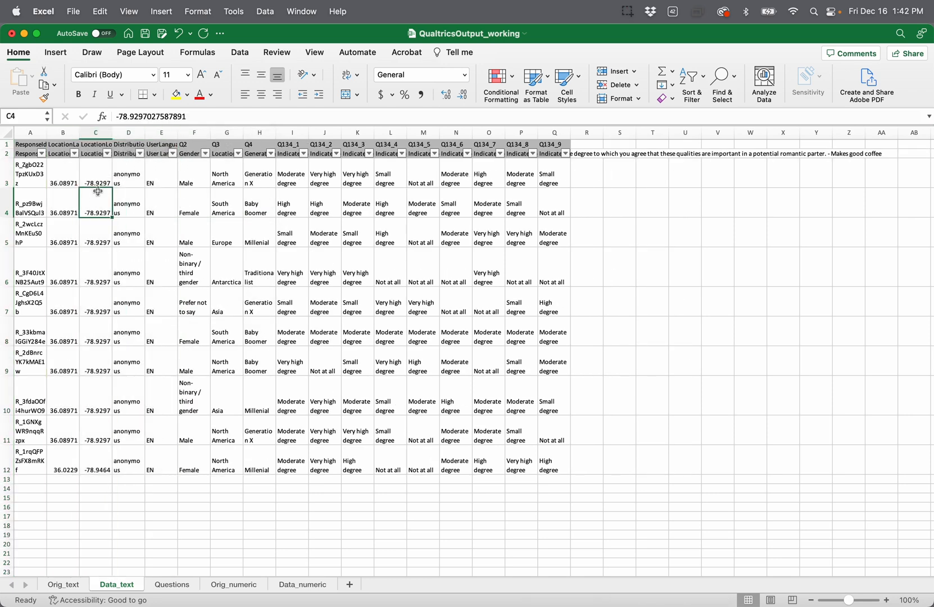
# Delete the DistributionChannel and UserLanguage columns from Data_text and widen column A until each response ID fits on one line
pyautogui.moveTo(135, 132)
pyautogui.mouseDown()
pyautogui.moveTo(183, 130)
pyautogui.moveTo(163, 132)
pyautogui.mouseUp()
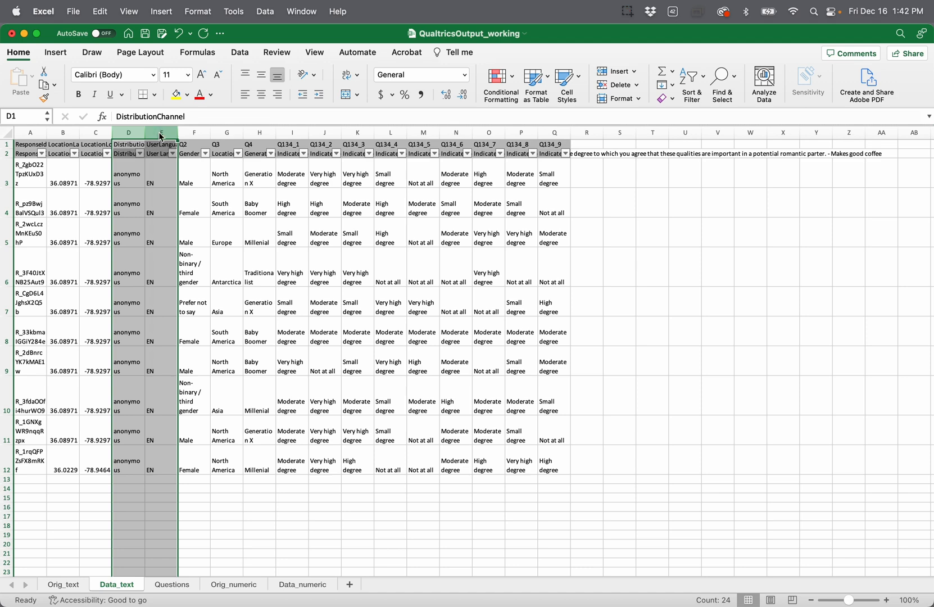
pyautogui.rightClick(161, 136)
pyautogui.click(178, 213)
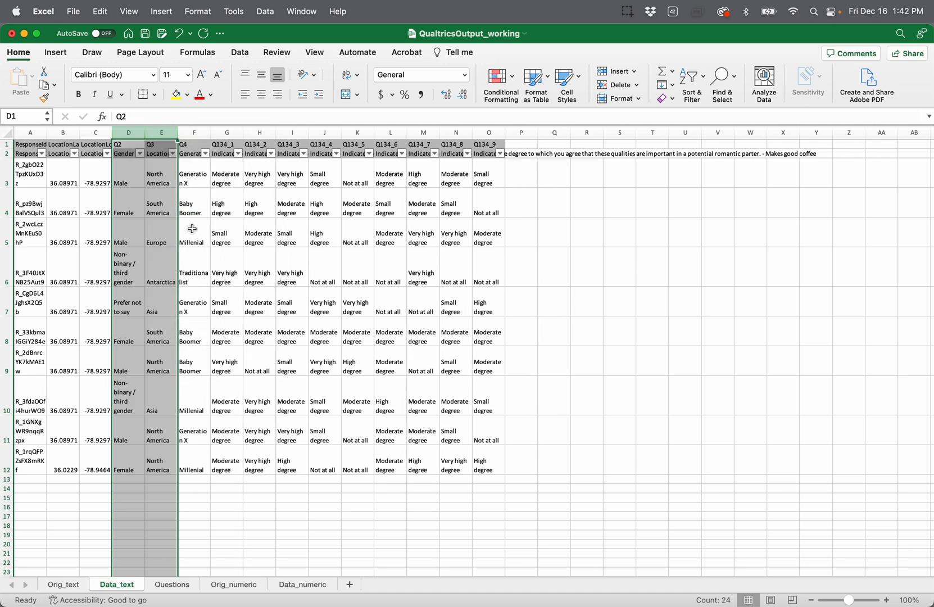
pyautogui.click(192, 229)
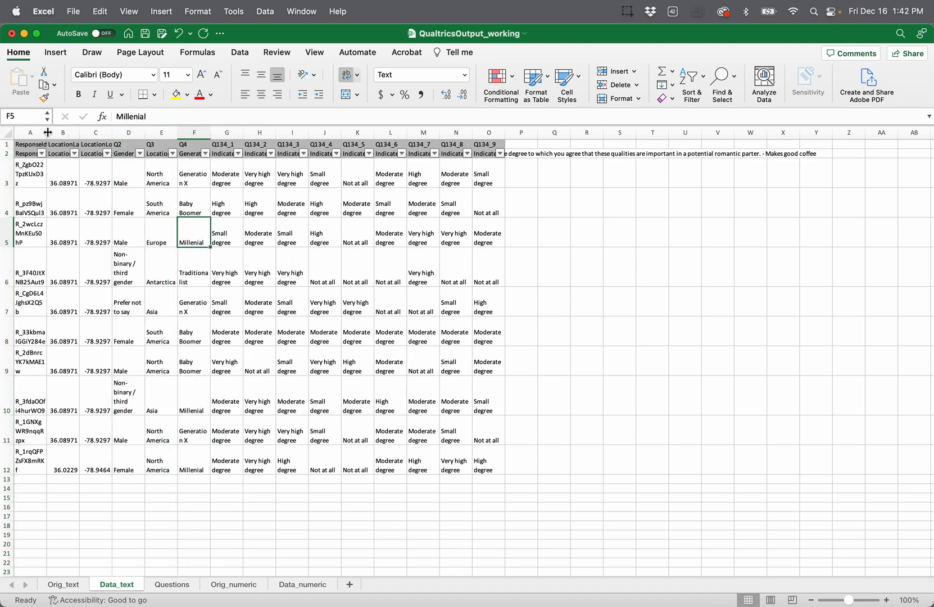
pyautogui.moveTo(48, 132); pyautogui.dragTo(79, 190)
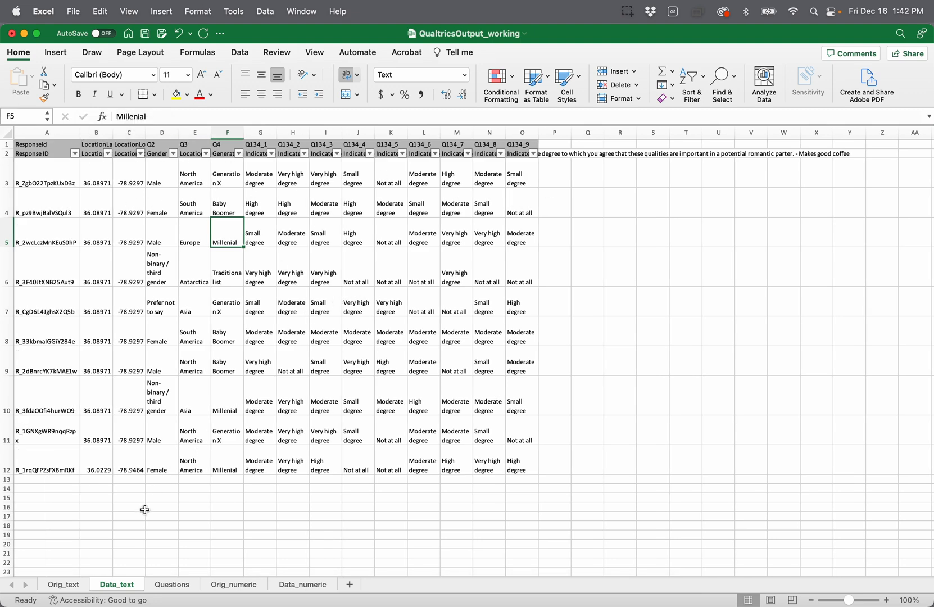
pyautogui.moveTo(81, 132); pyautogui.dragTo(98, 131)
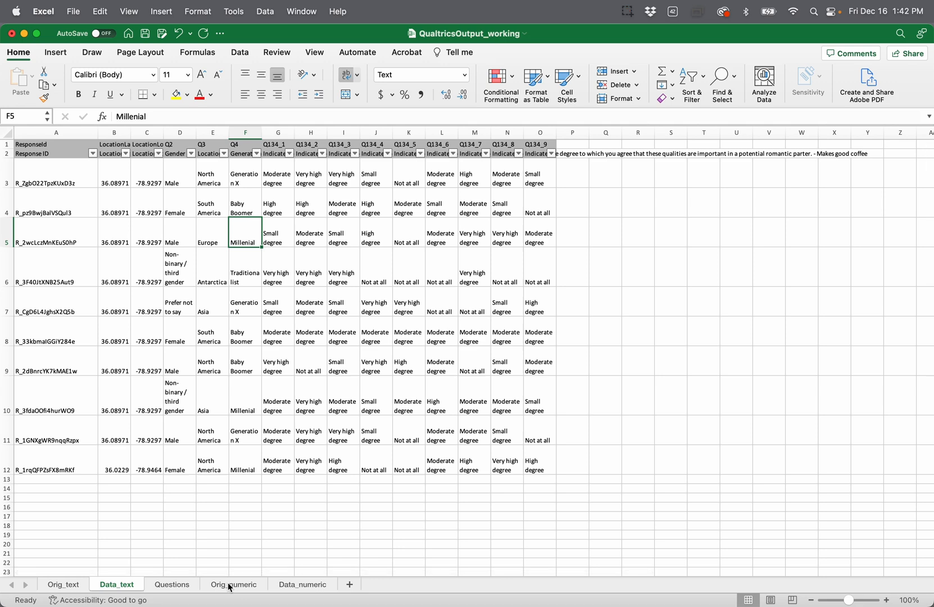
# Reorder the sheets so Orig_numeric follows Orig_text and Data_numeric sits between Data_text and Questions
pyautogui.click(300, 585)
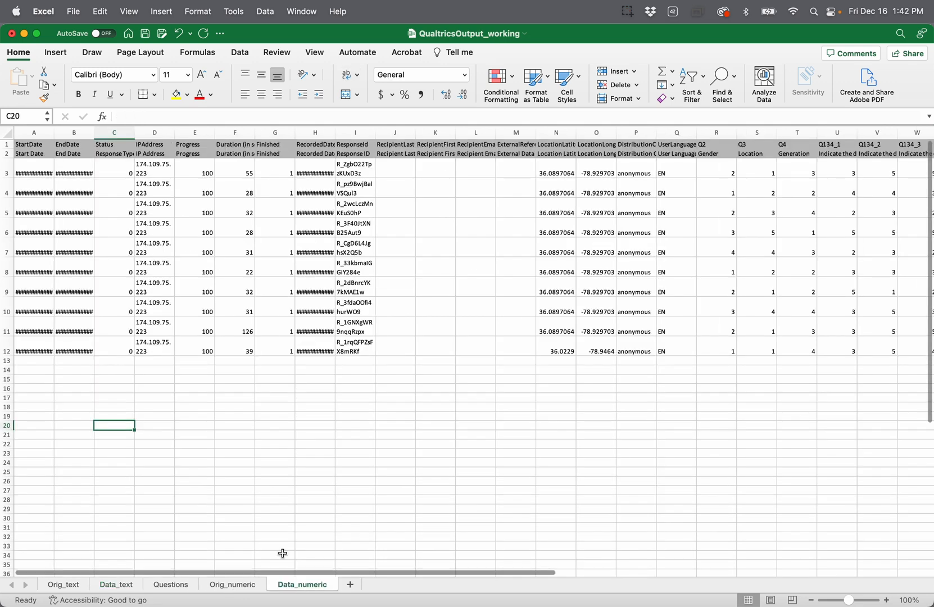
pyautogui.moveTo(235, 591); pyautogui.dragTo(101, 590)
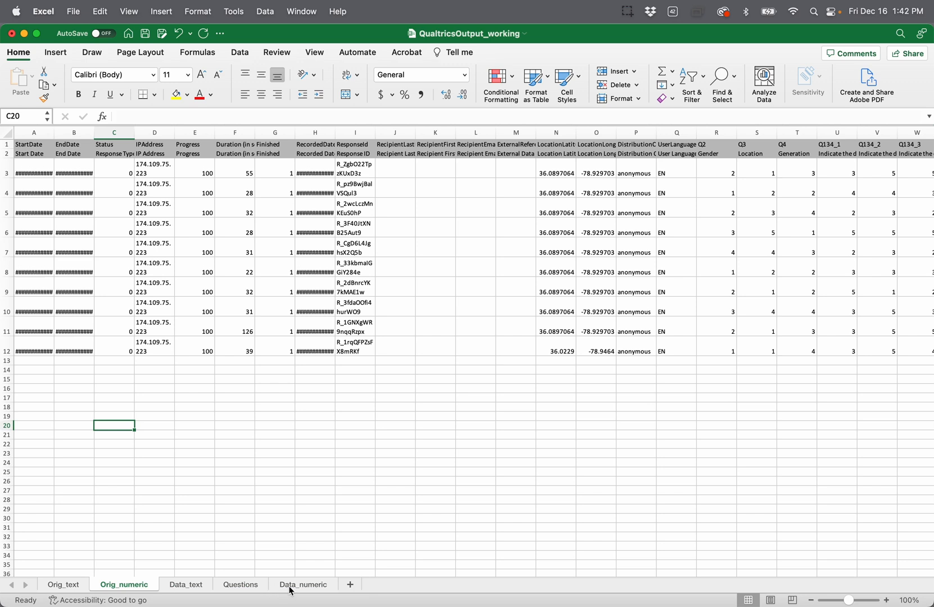
pyautogui.moveTo(291, 590); pyautogui.dragTo(216, 583)
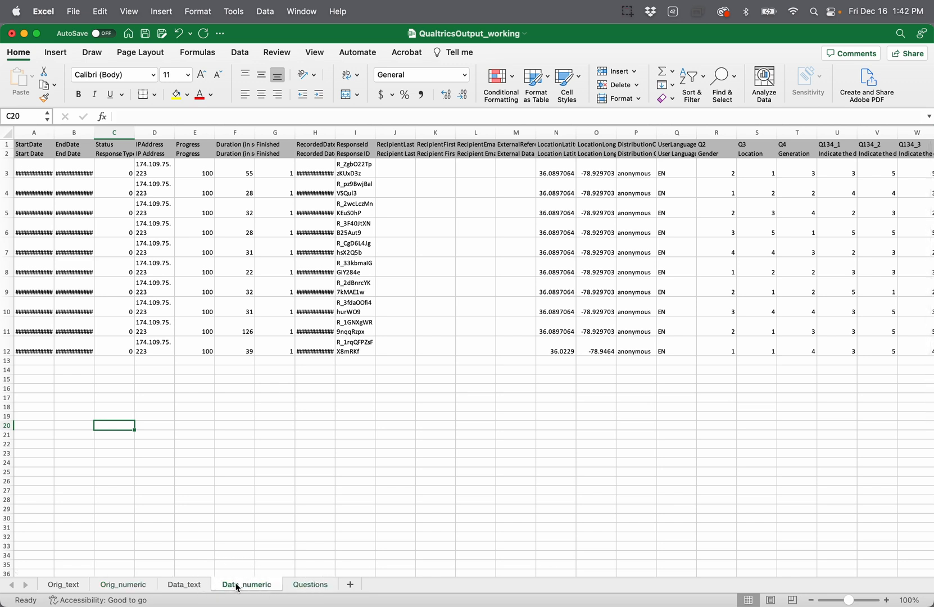
# Delete the columns StartDate through RecordedDate and RecipientLastName through ExternalReference from the Data_numeric sheet
pyautogui.moveTo(39, 133); pyautogui.dragTo(311, 132)
pyautogui.rightClick(312, 132)
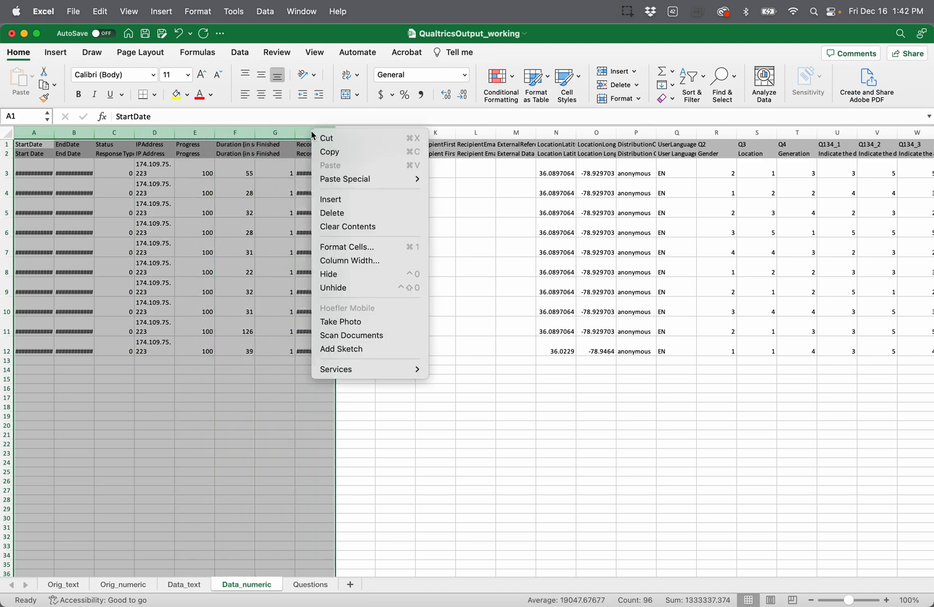
pyautogui.click(332, 212)
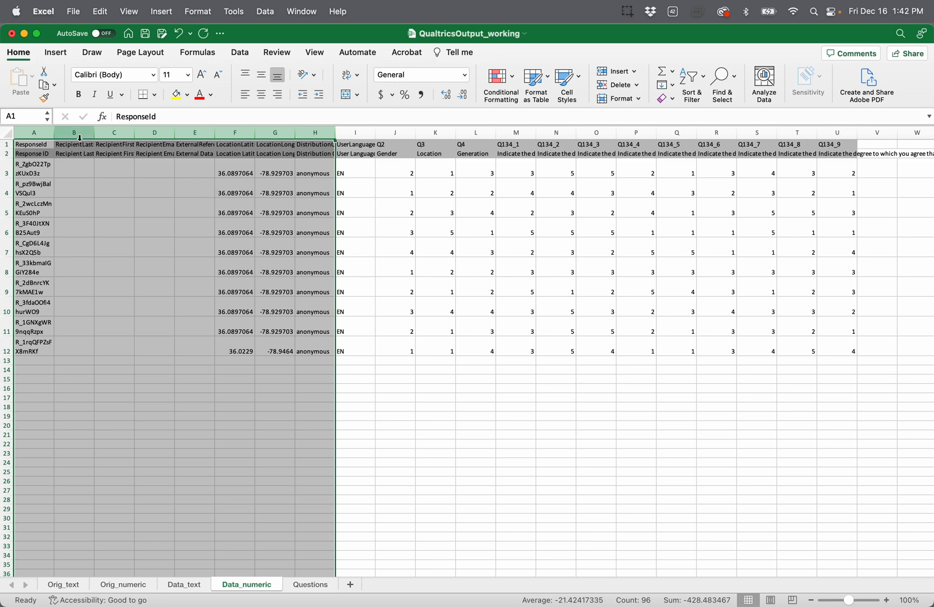
pyautogui.moveTo(79, 134); pyautogui.dragTo(198, 138)
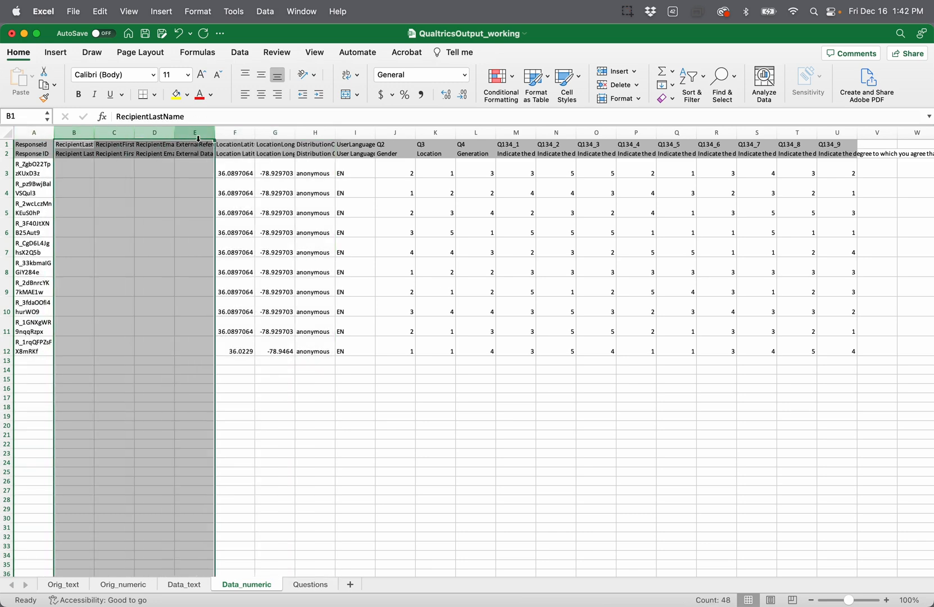
pyautogui.rightClick(198, 138)
pyautogui.click(219, 219)
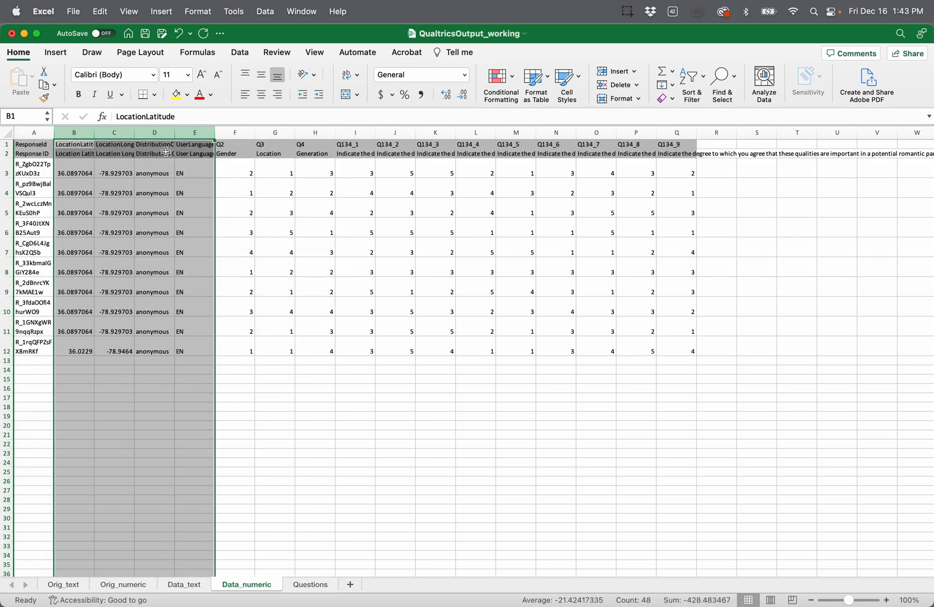
# Delete the DistributionChannel and UserLanguage columns from Data_numeric and widen column A to fit the response IDs
pyautogui.moveTo(150, 135); pyautogui.dragTo(190, 135)
pyautogui.rightClick(190, 135)
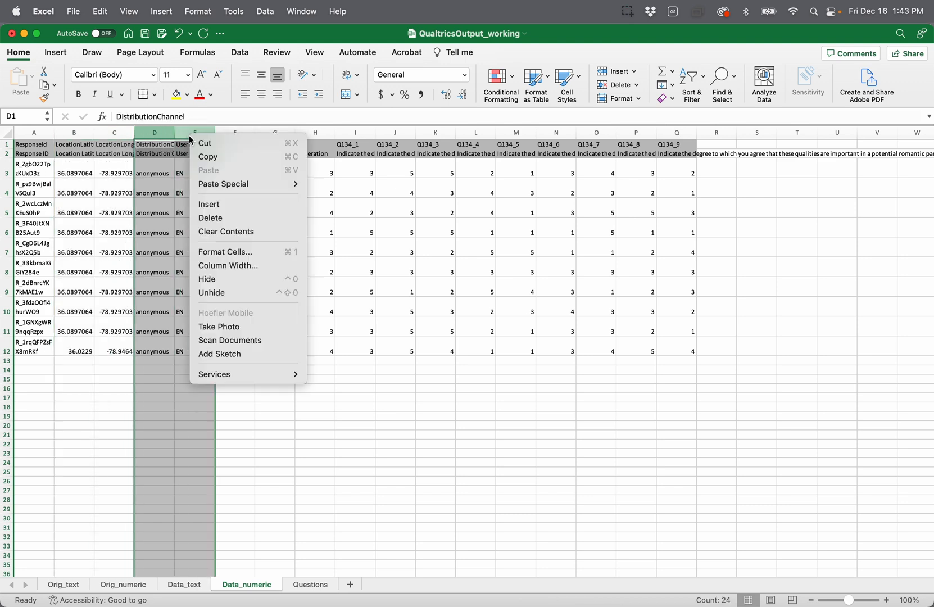
pyautogui.click(210, 218)
pyautogui.click(128, 401)
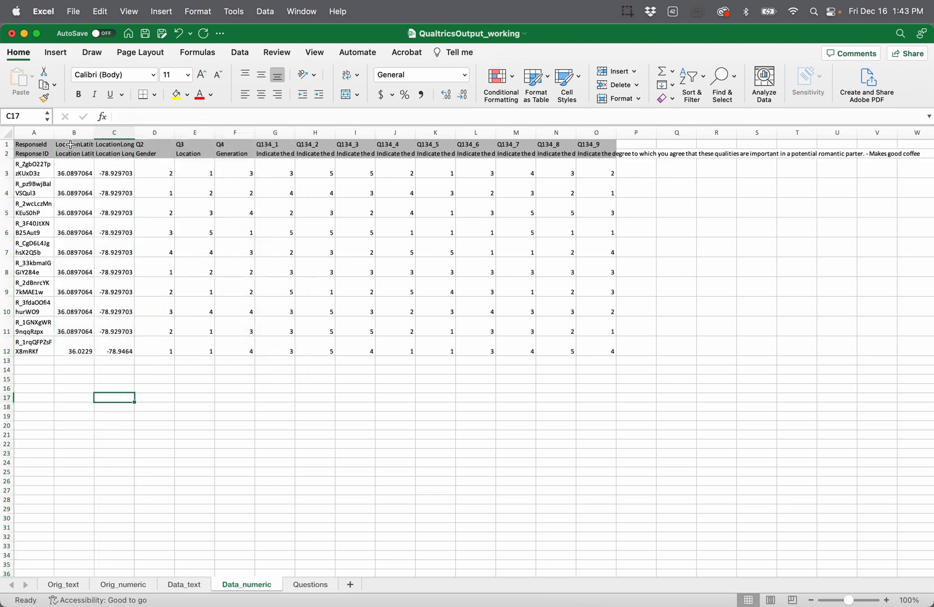
pyautogui.moveTo(54, 132); pyautogui.dragTo(108, 132)
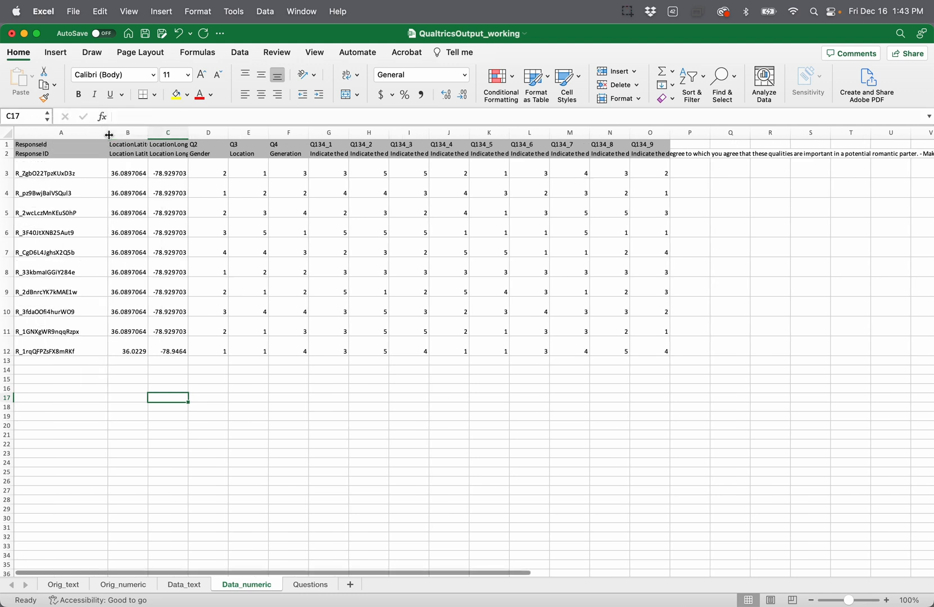
pyautogui.click(103, 376)
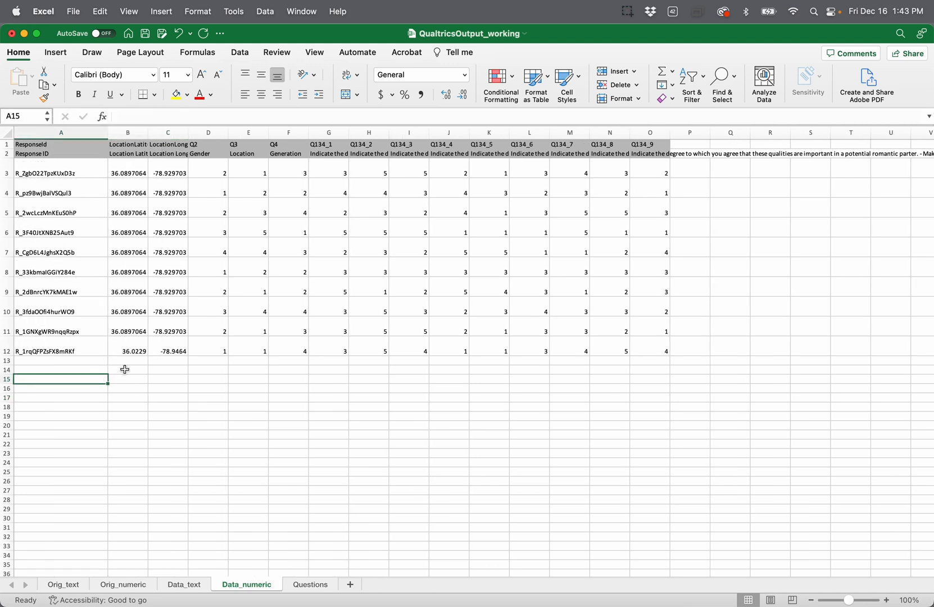
# Check the Q134_1 wording on Data_text against the Questions sheet and delete the question-description row 2 from Data_text
pyautogui.click(186, 584)
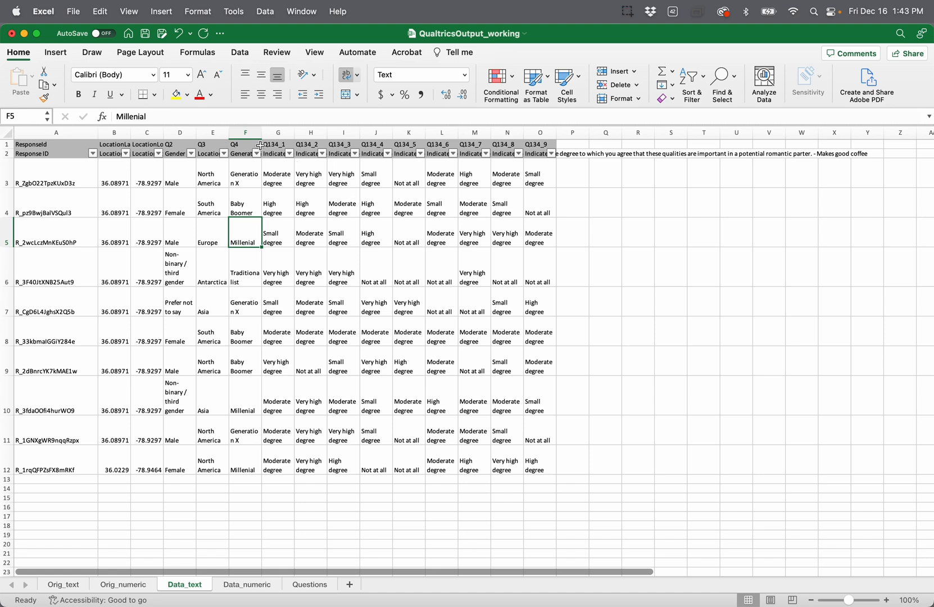
pyautogui.click(277, 153)
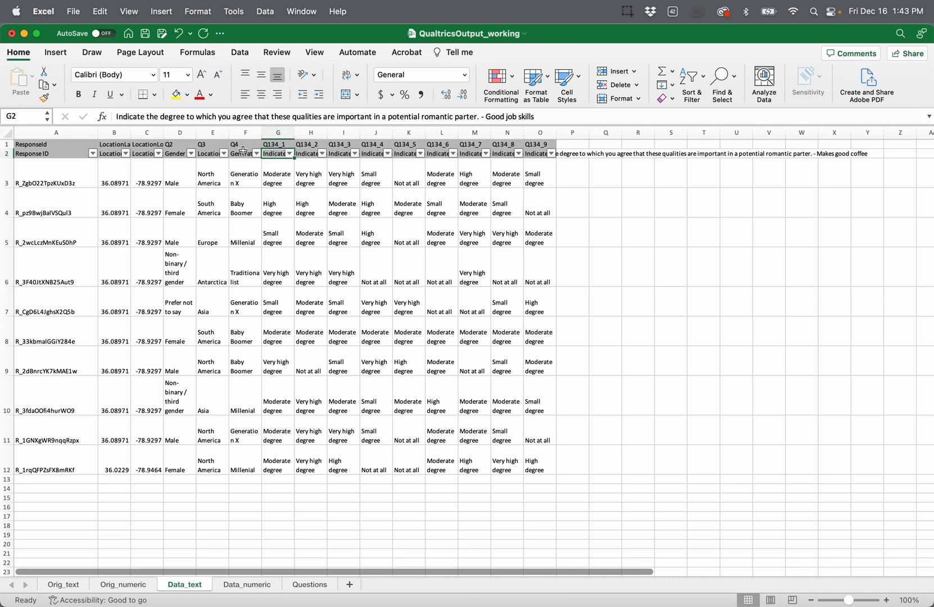
pyautogui.click(316, 587)
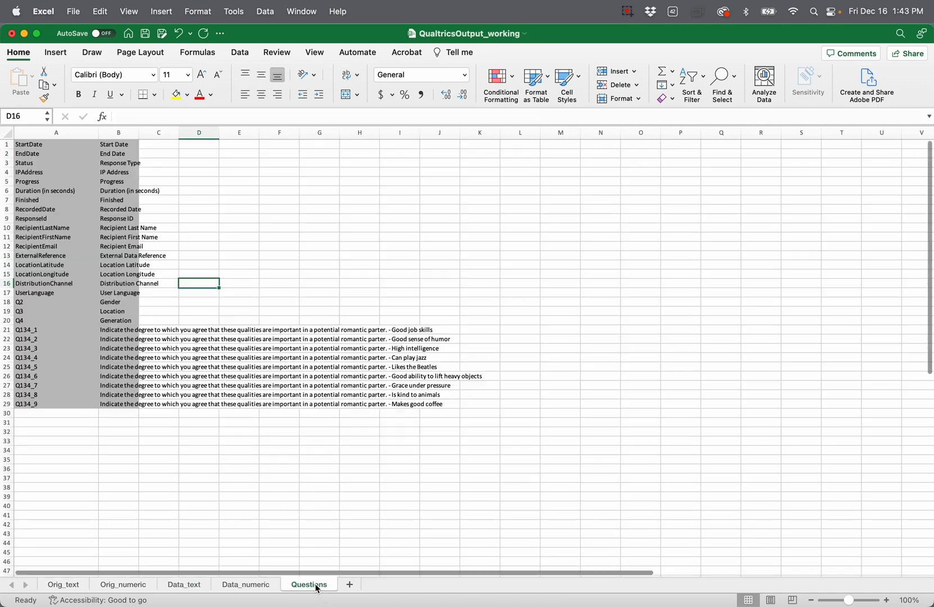
pyautogui.click(192, 587)
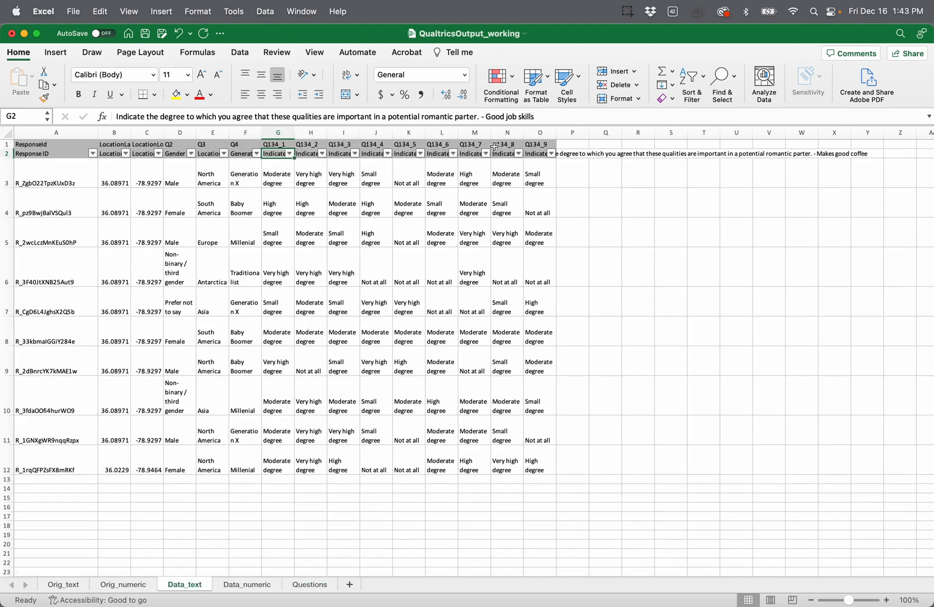
pyautogui.click(7, 153)
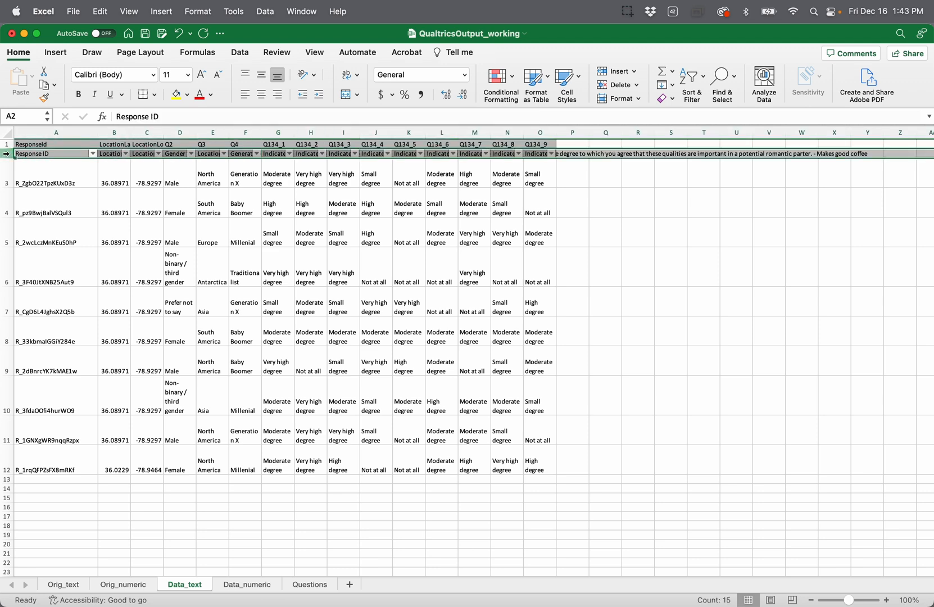
pyautogui.rightClick(7, 154)
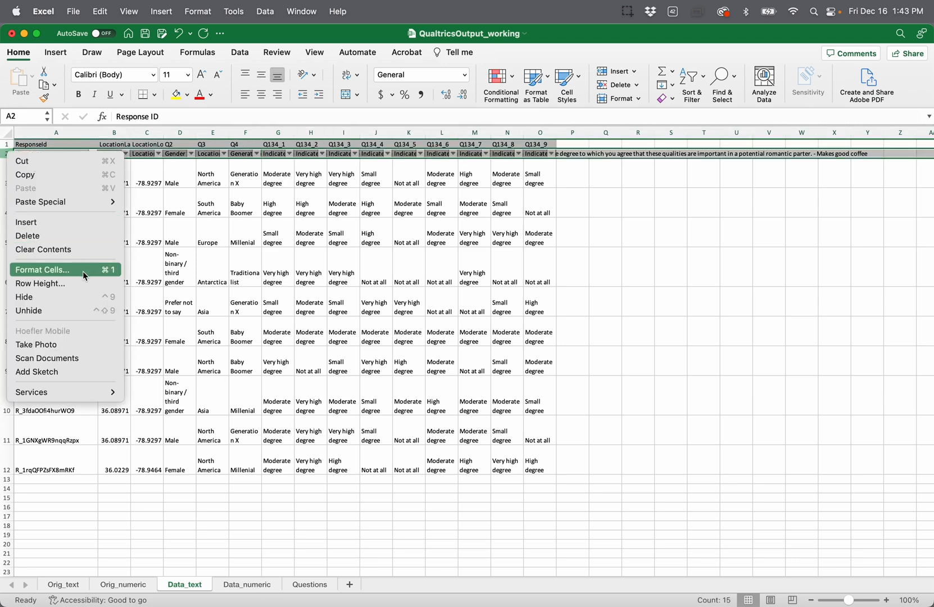
pyautogui.click(78, 237)
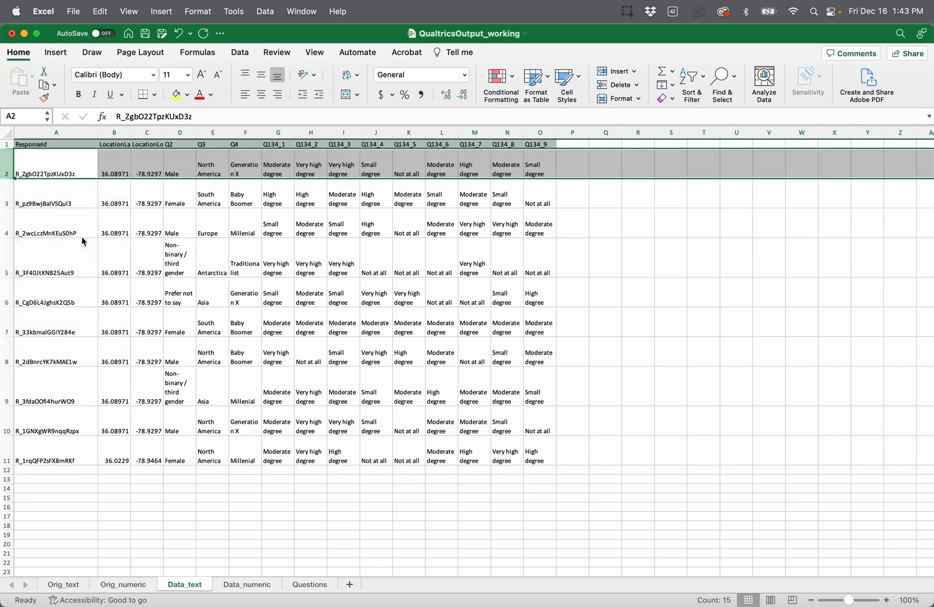
pyautogui.click(251, 251)
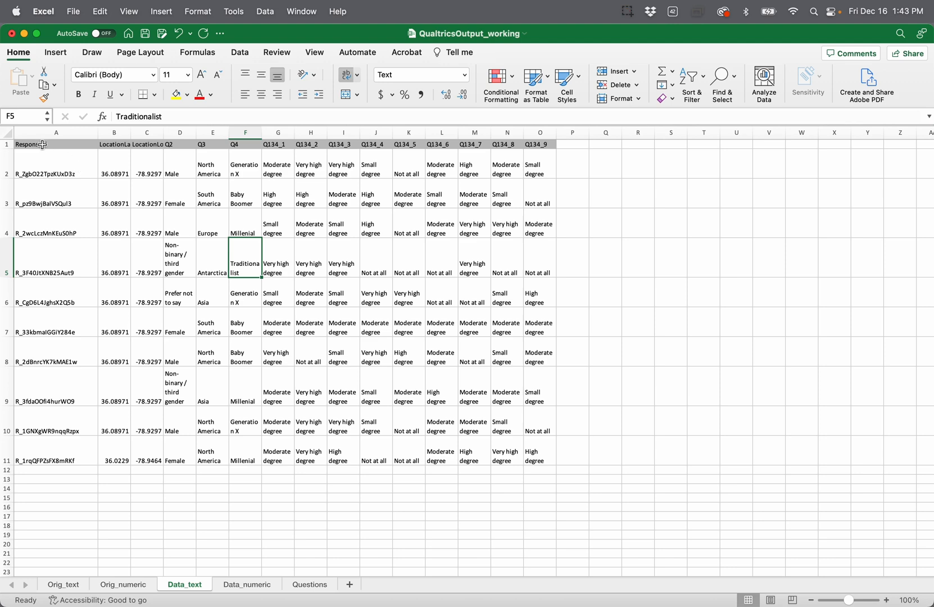
# Clear all cell formatting from the entire Data_text sheet
pyautogui.click(7, 133)
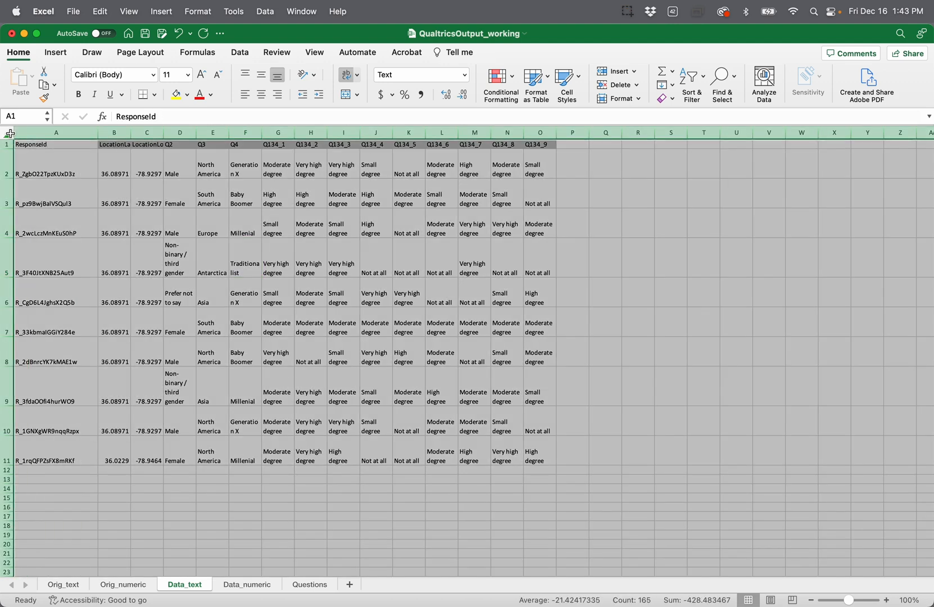
pyautogui.click(590, 168)
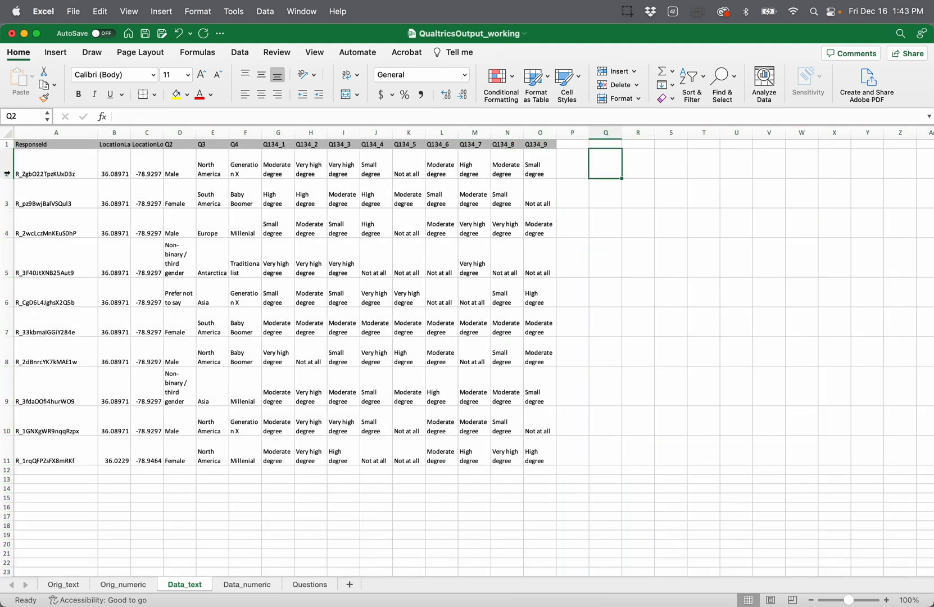
pyautogui.click(7, 133)
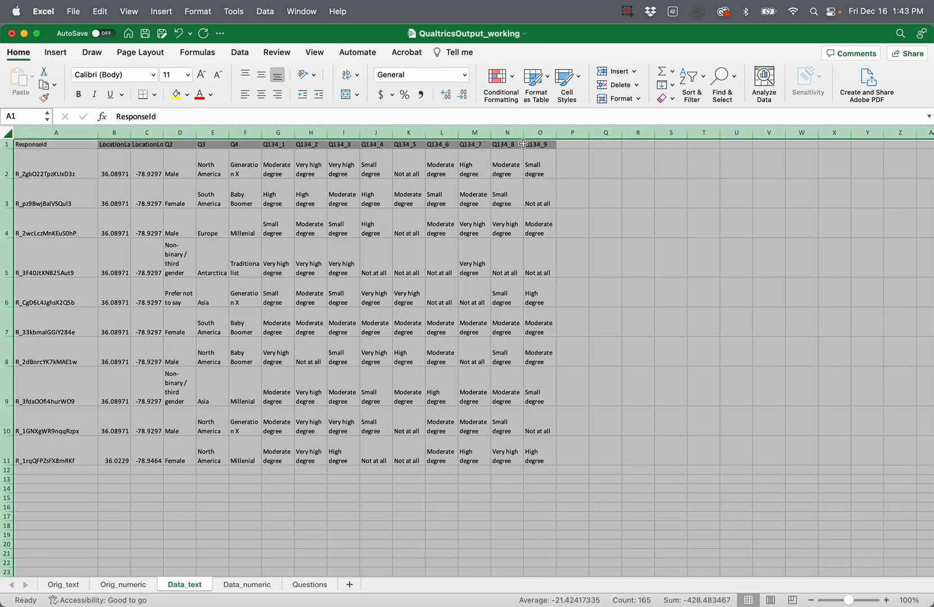
pyautogui.click(666, 99)
pyautogui.click(706, 129)
pyautogui.click(514, 302)
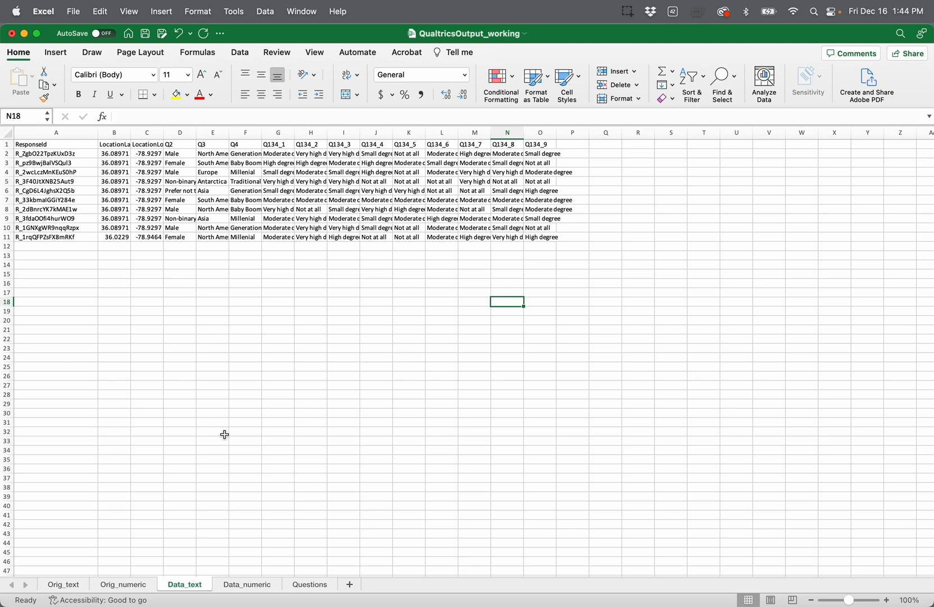
# Delete the question-description row 2 from the Data_numeric sheet
pyautogui.click(240, 584)
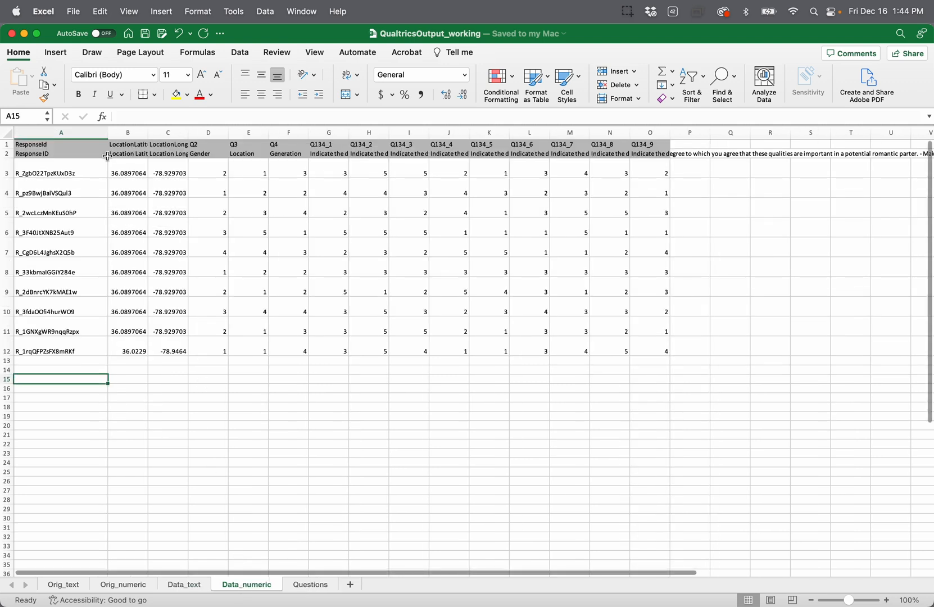
pyautogui.click(8, 153)
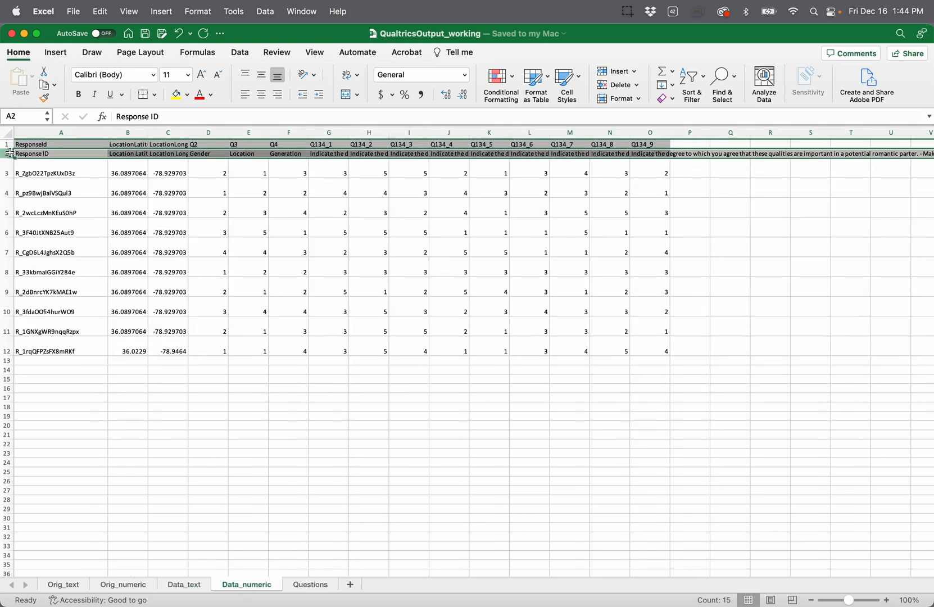
pyautogui.rightClick(9, 152)
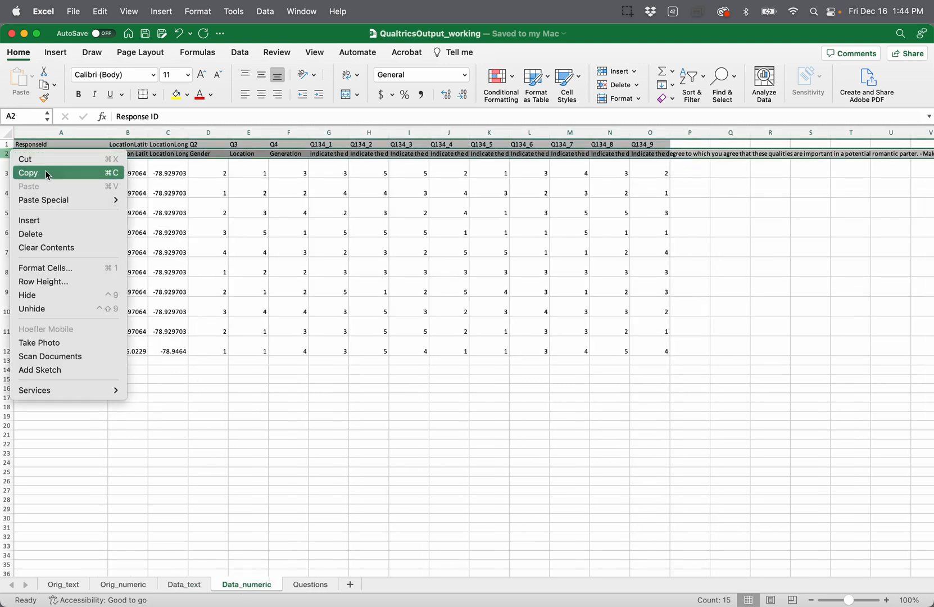
pyautogui.click(67, 233)
# Clear all cell formatting from the entire Data_numeric sheet
pyautogui.click(6, 133)
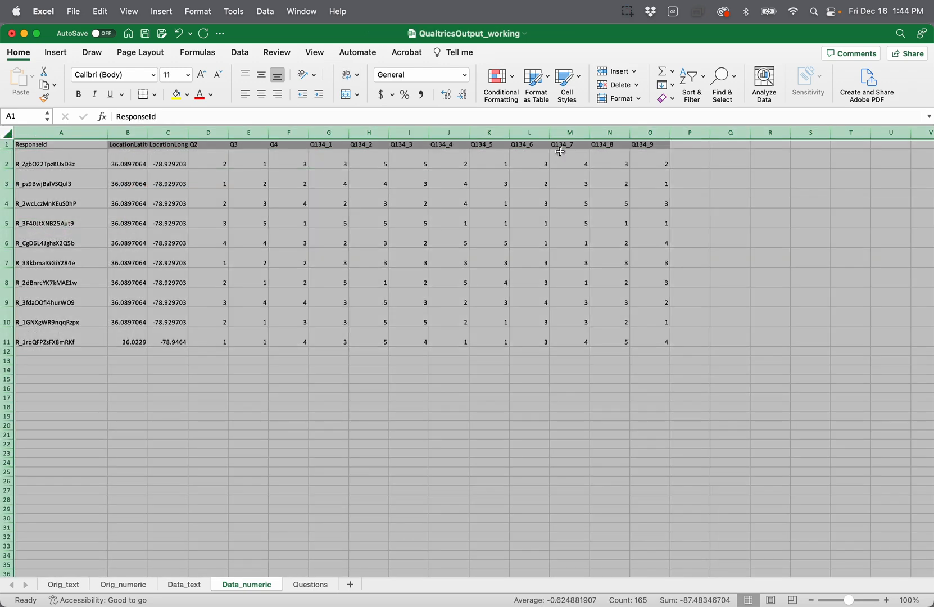
pyautogui.click(672, 99)
pyautogui.click(686, 130)
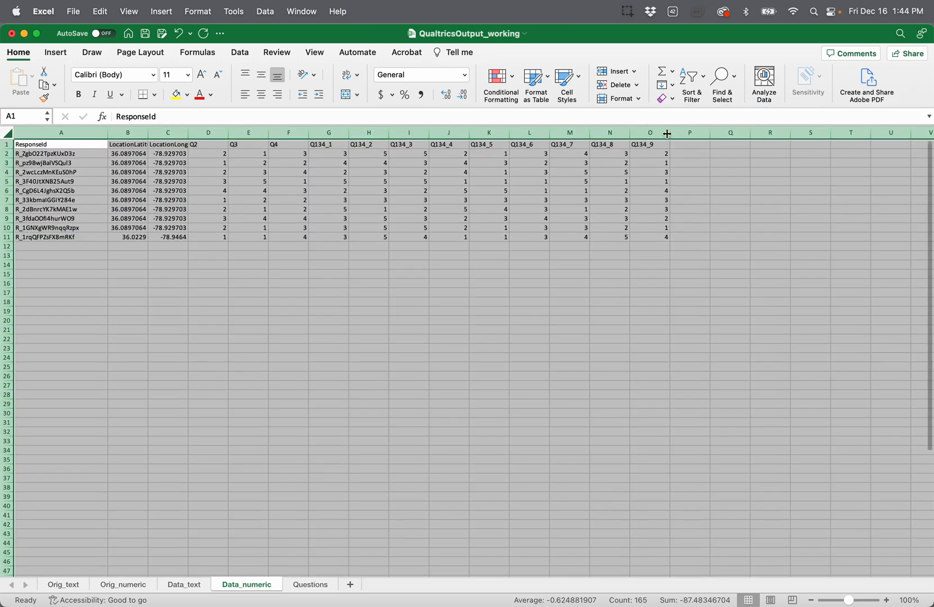
pyautogui.click(435, 319)
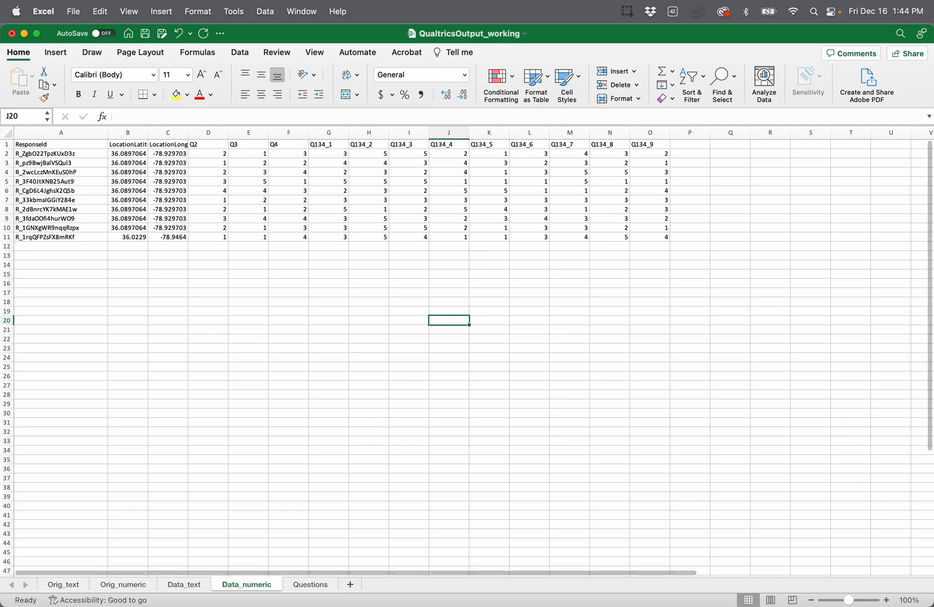
# Clear all cell formatting from the entire Questions sheet
pyautogui.click(310, 584)
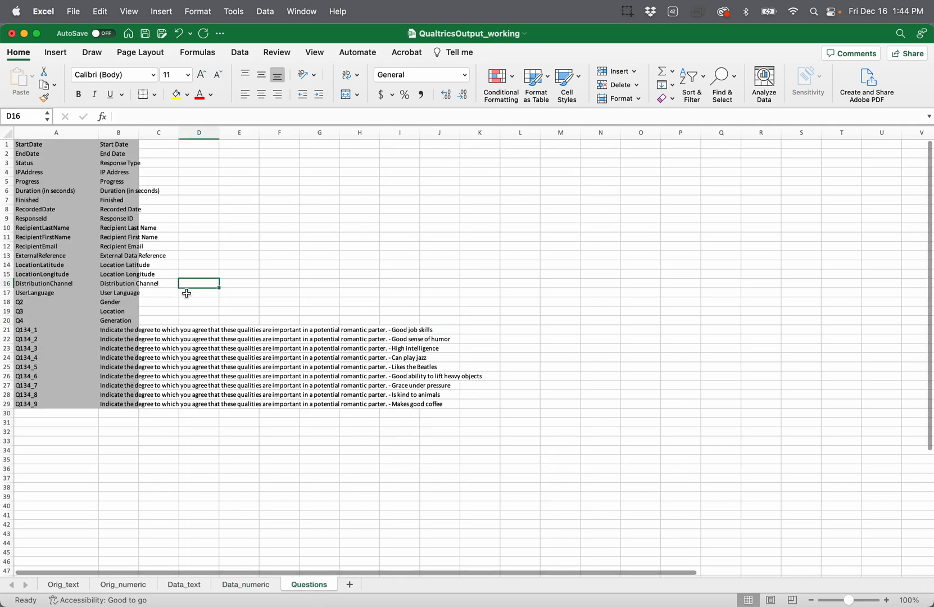
pyautogui.click(7, 134)
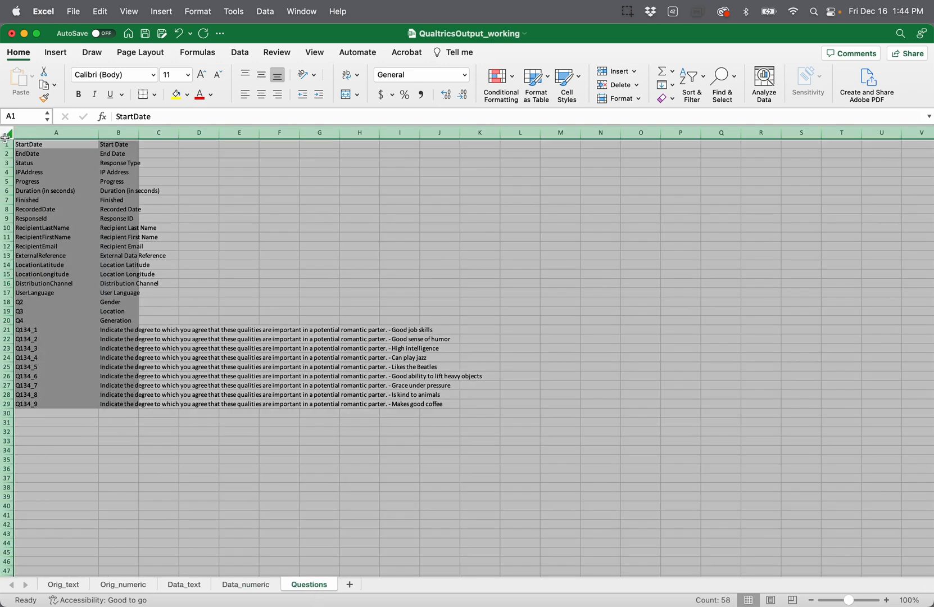
pyautogui.click(665, 99)
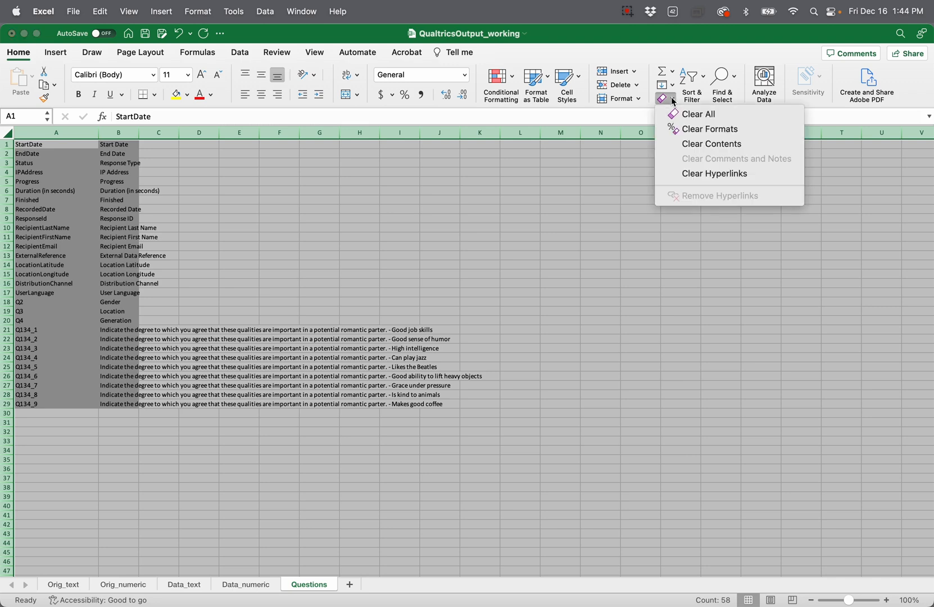
pyautogui.click(683, 129)
pyautogui.click(373, 311)
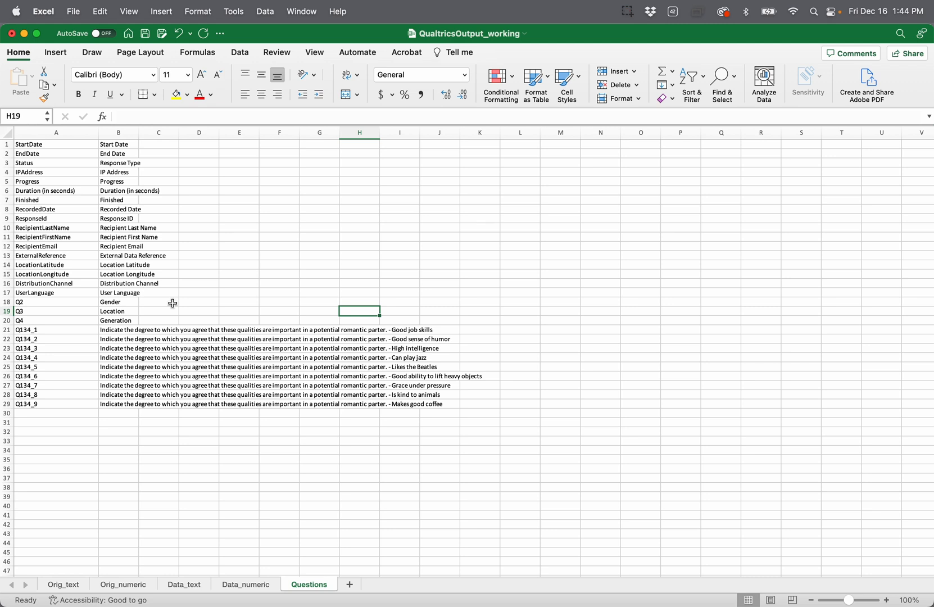
# Delete rows 1 through 20, StartDate through Q4, from the Questions sheet so the list starts at Q134_1
pyautogui.click(7, 145)
pyautogui.moveTo(7, 144); pyautogui.dragTo(5, 321)
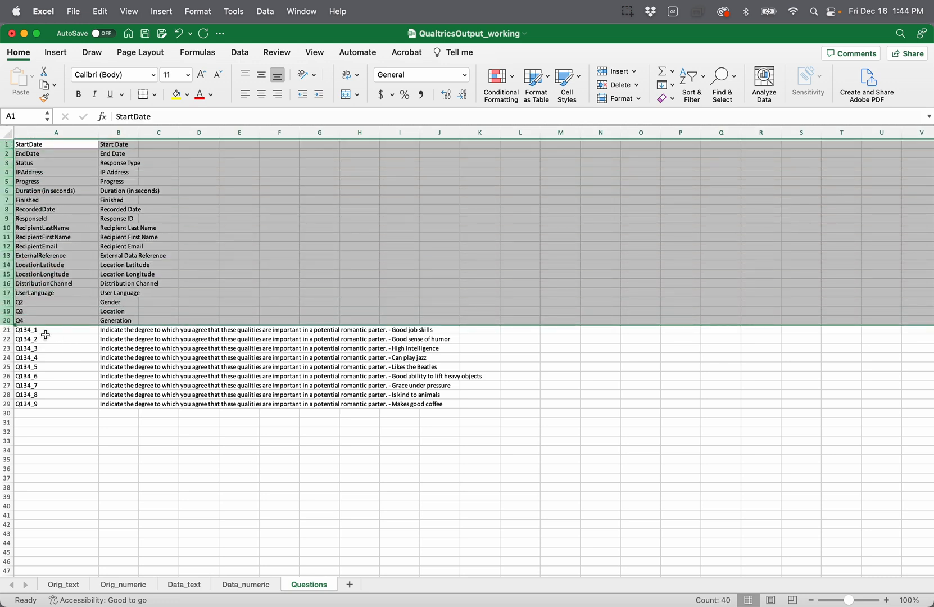
pyautogui.rightClick(7, 265)
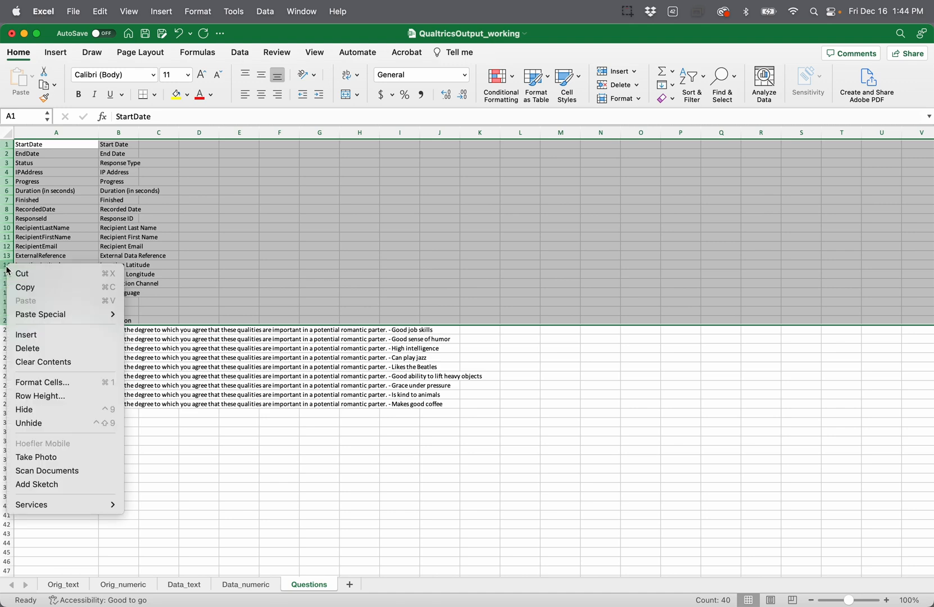
pyautogui.click(49, 349)
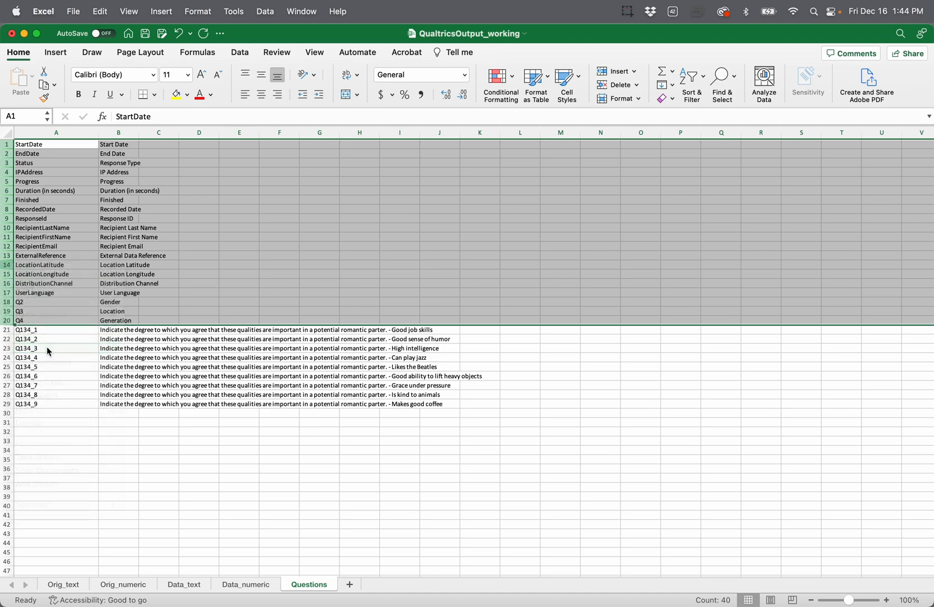
pyautogui.click(169, 307)
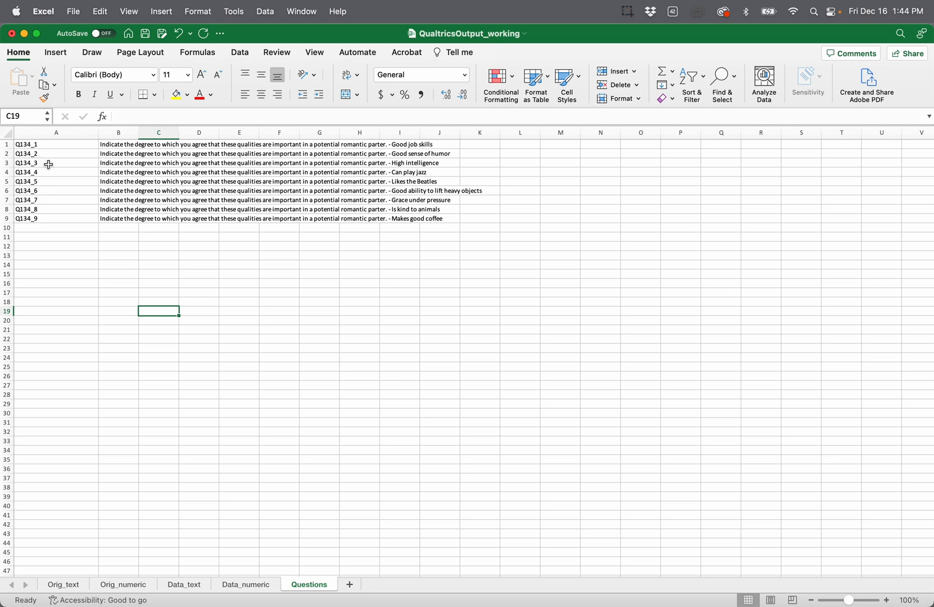
# Insert a header row above Q134_1 on Questions with QuestionID in A1, and widen column B
pyautogui.rightClick(7, 144)
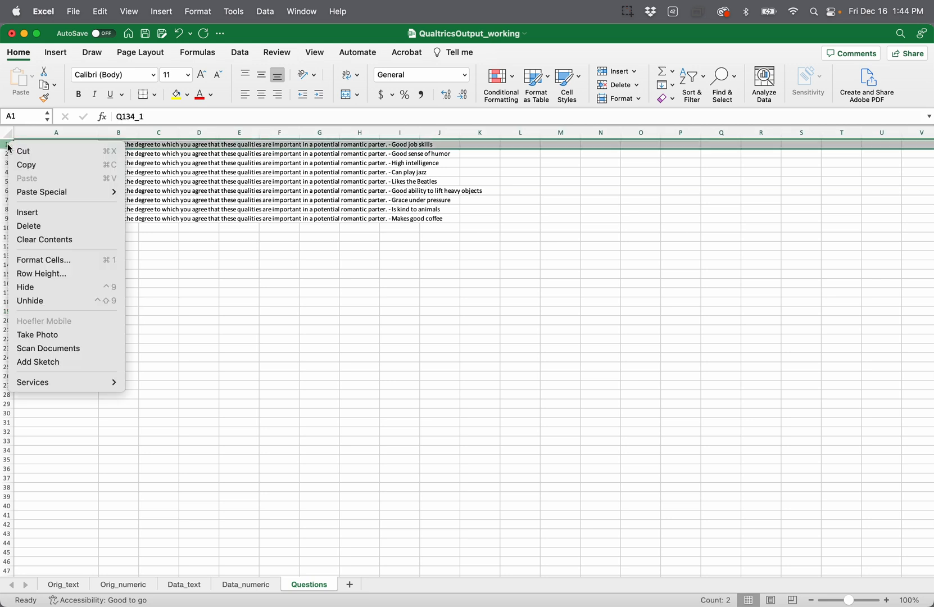
pyautogui.click(36, 211)
pyautogui.click(66, 145)
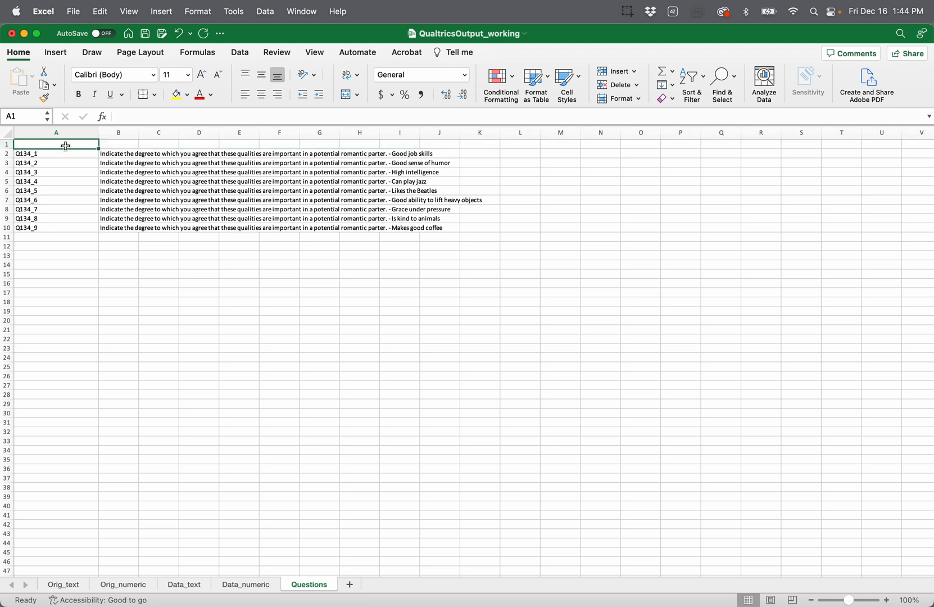
pyautogui.write('QuestionID')
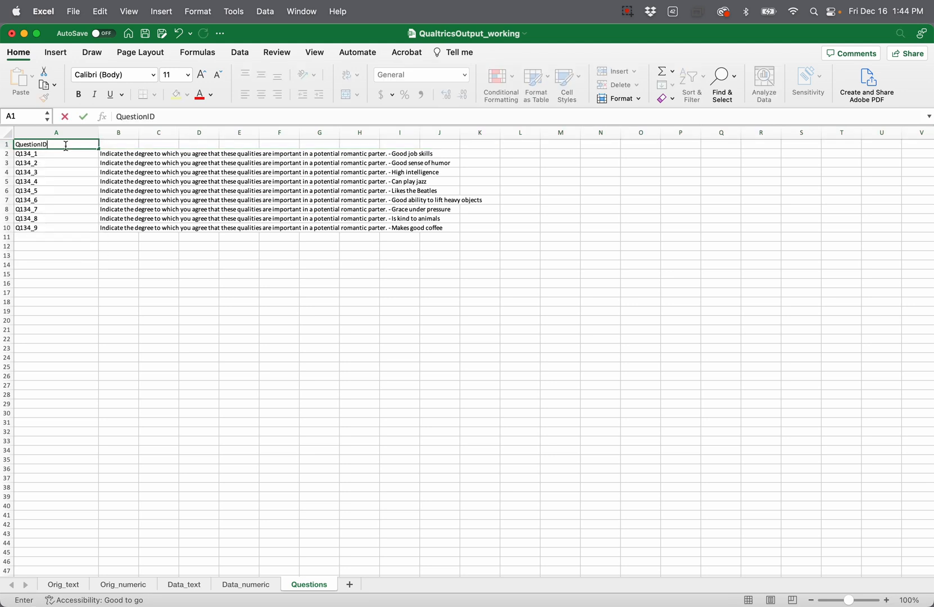
pyautogui.press('Tab')
pyautogui.moveTo(138, 133); pyautogui.dragTo(236, 132)
# Examine the Q134_1 description in B2, comparing the shared question wording with the quality named after the hyphen
pyautogui.click(152, 153)
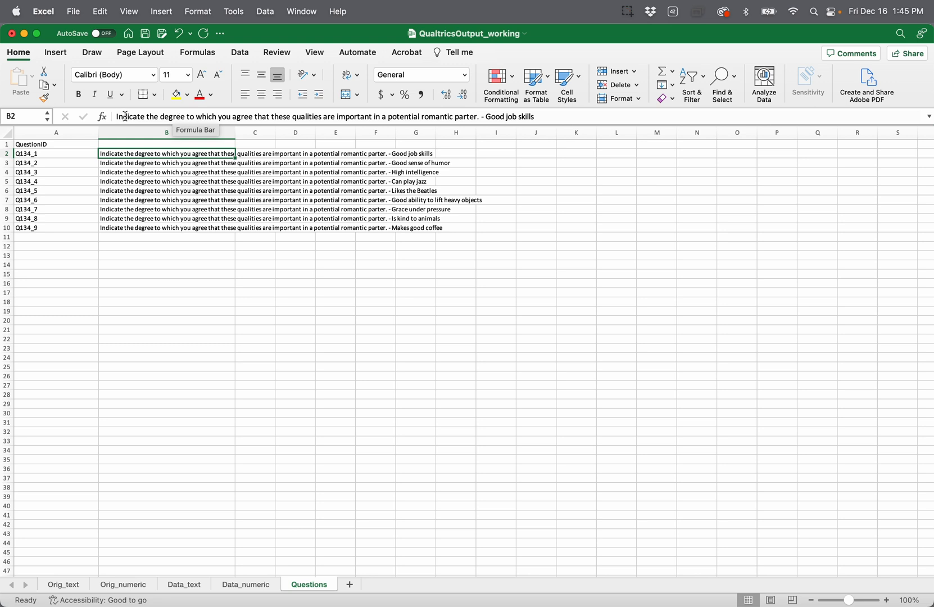
pyautogui.click(252, 118)
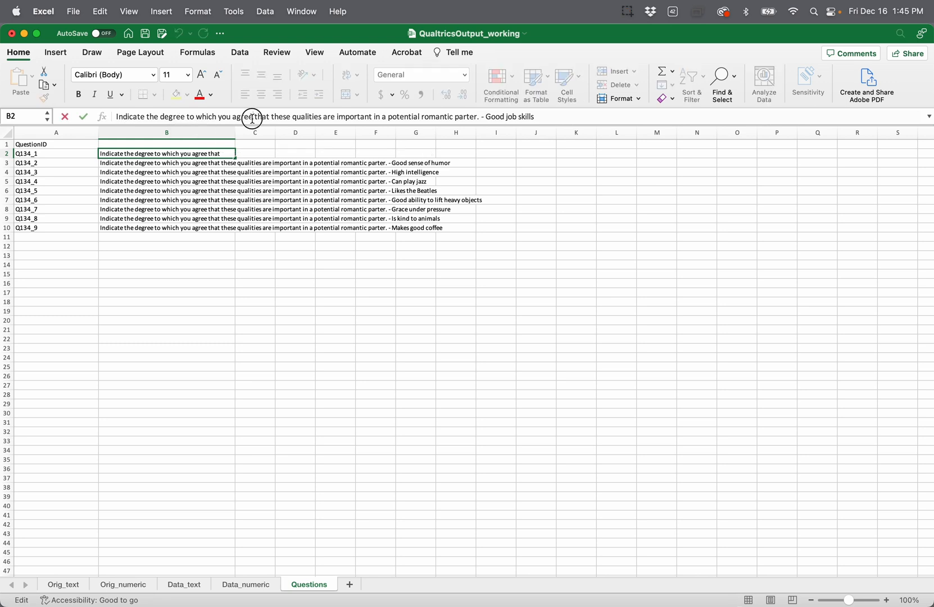
pyautogui.moveTo(251, 118); pyautogui.dragTo(114, 126)
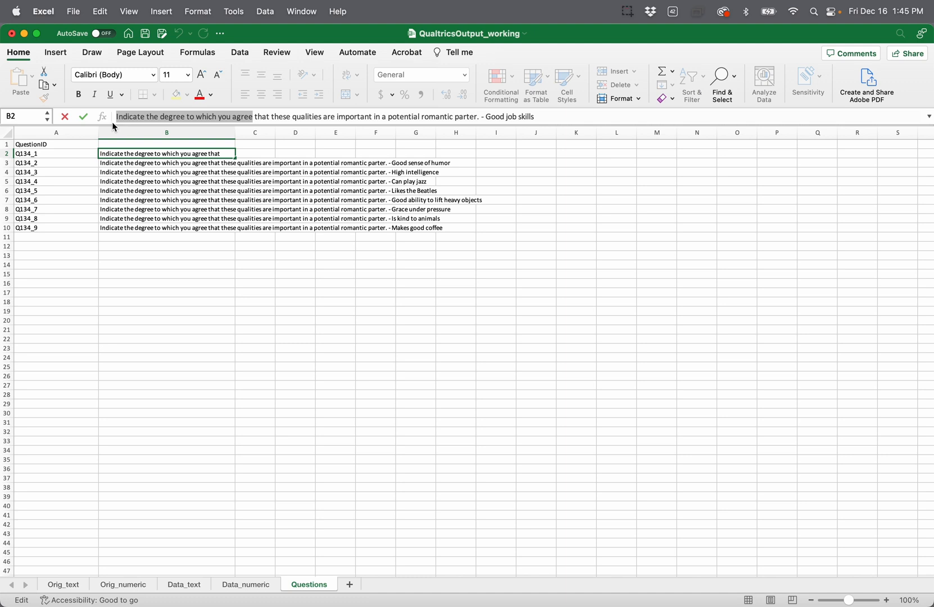
pyautogui.click(257, 116)
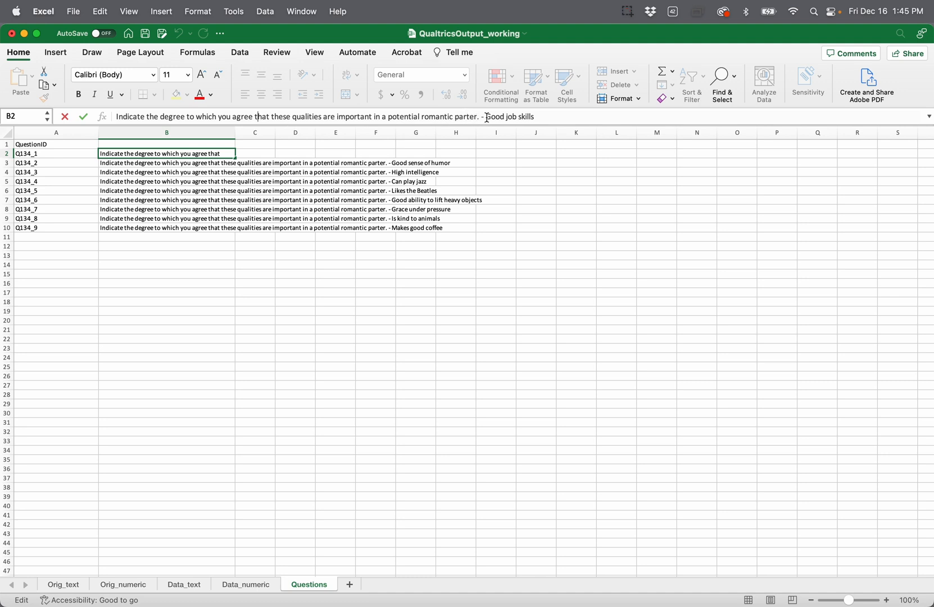
pyautogui.moveTo(486, 117); pyautogui.dragTo(553, 117)
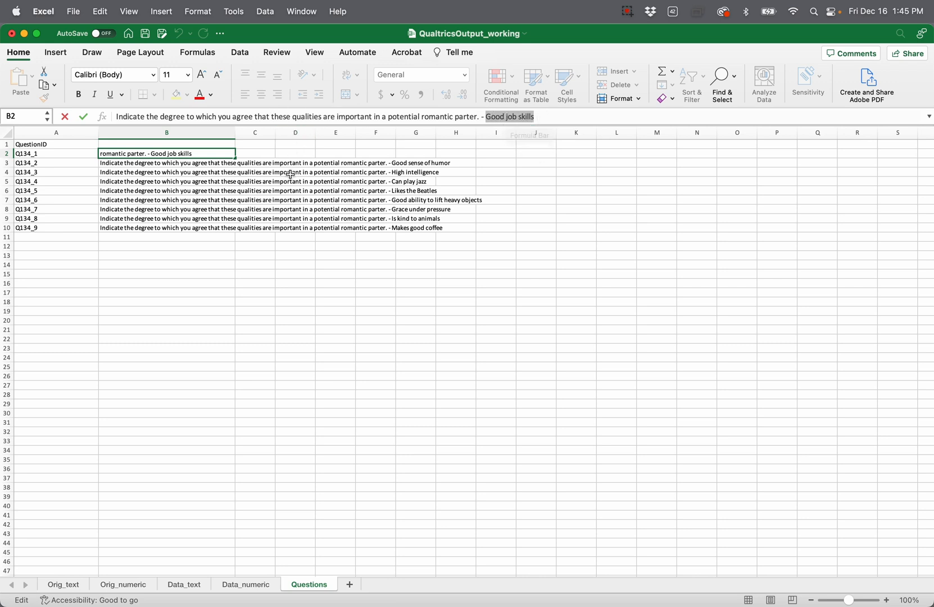
pyautogui.click(243, 210)
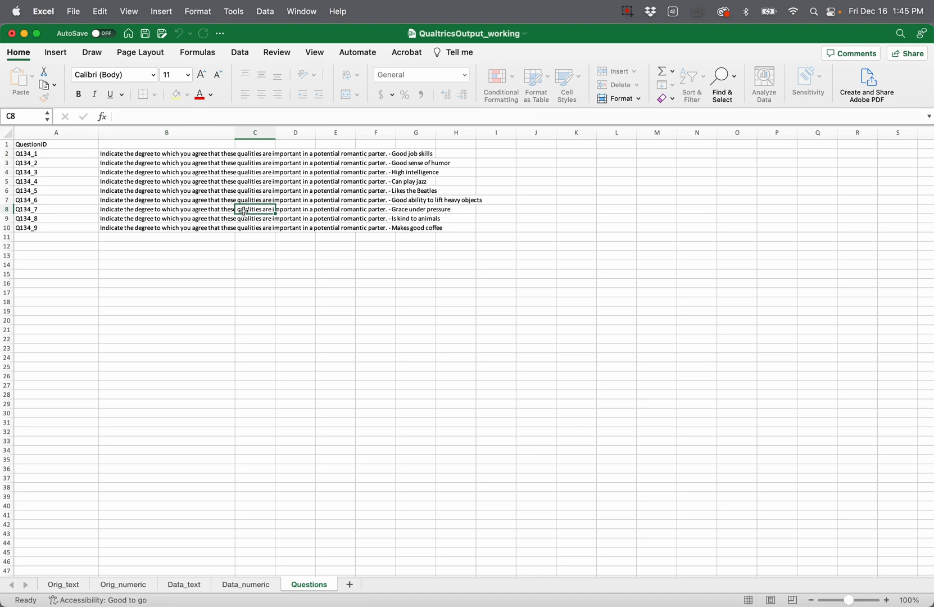
# Start Text to Columns on the question descriptions in B2:B10 and set the data type to Delimited
pyautogui.click(191, 154)
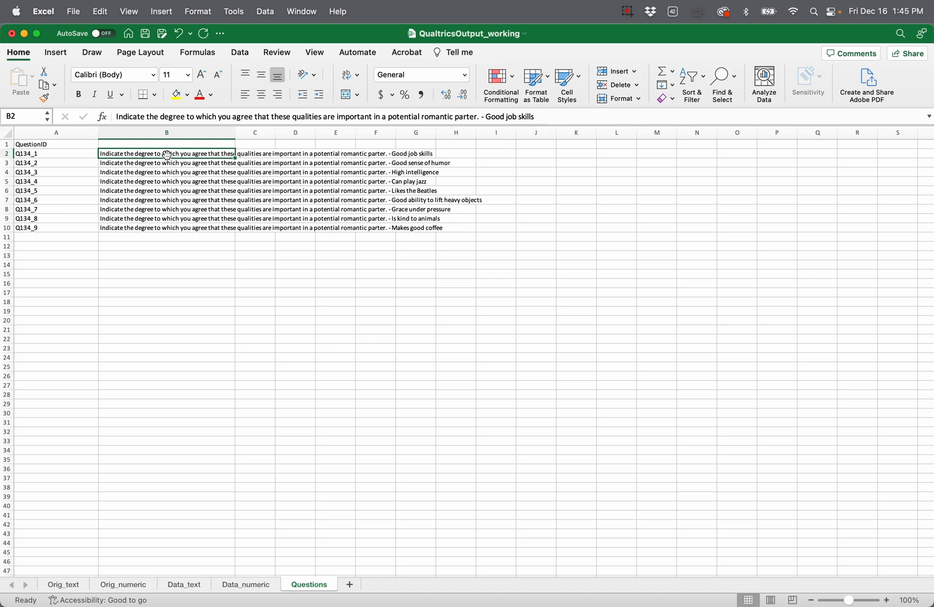
pyautogui.moveTo(167, 154); pyautogui.dragTo(167, 228)
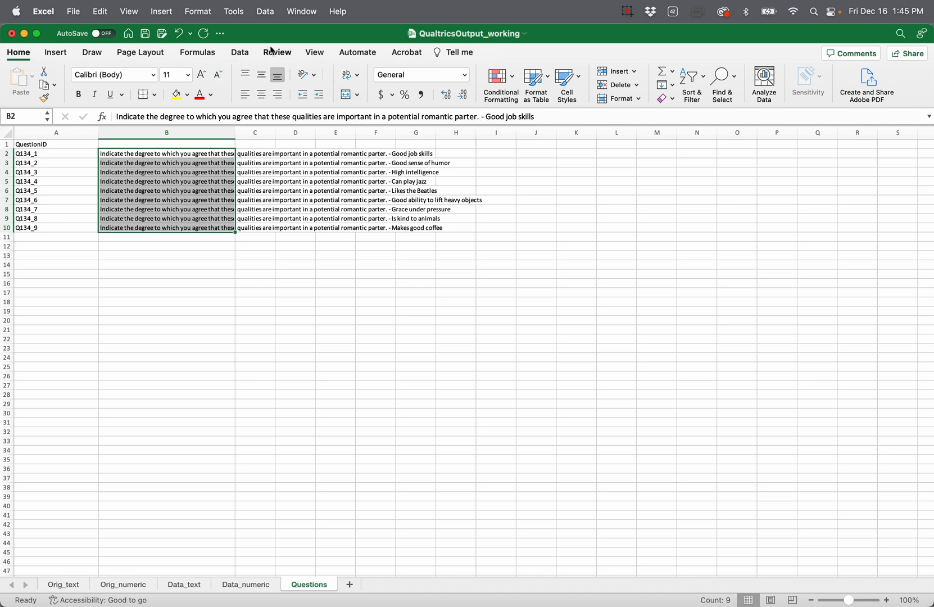
pyautogui.click(240, 53)
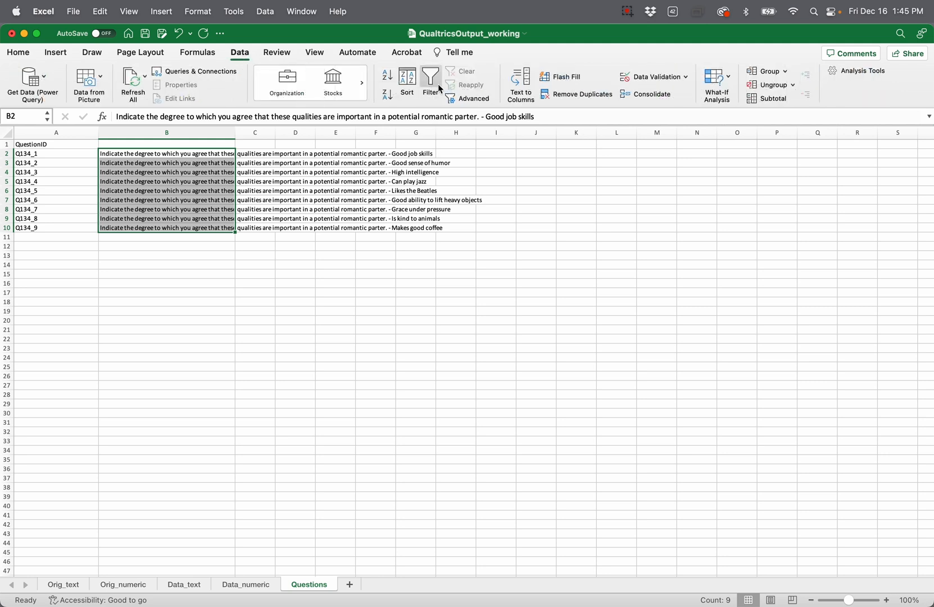
pyautogui.click(526, 82)
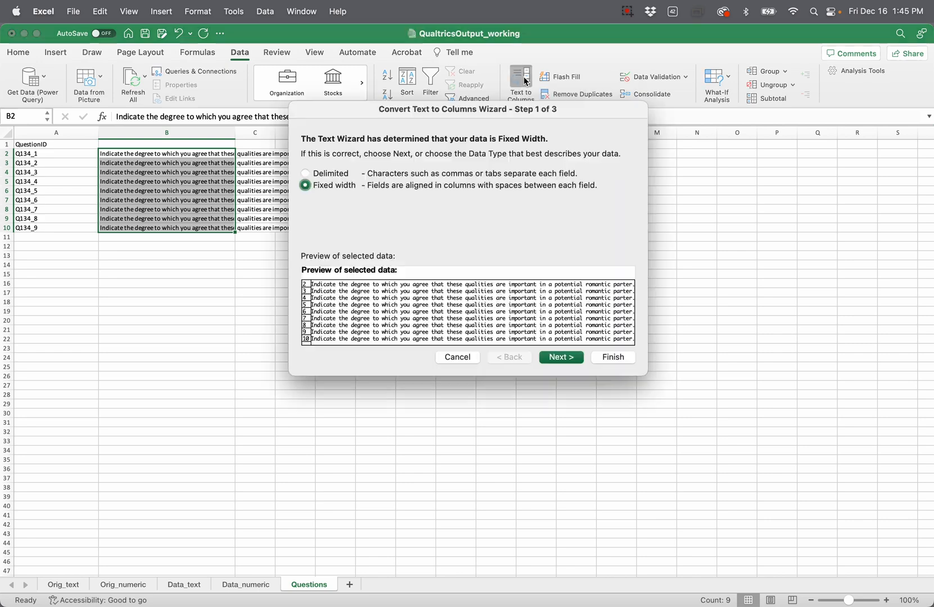
pyautogui.click(305, 174)
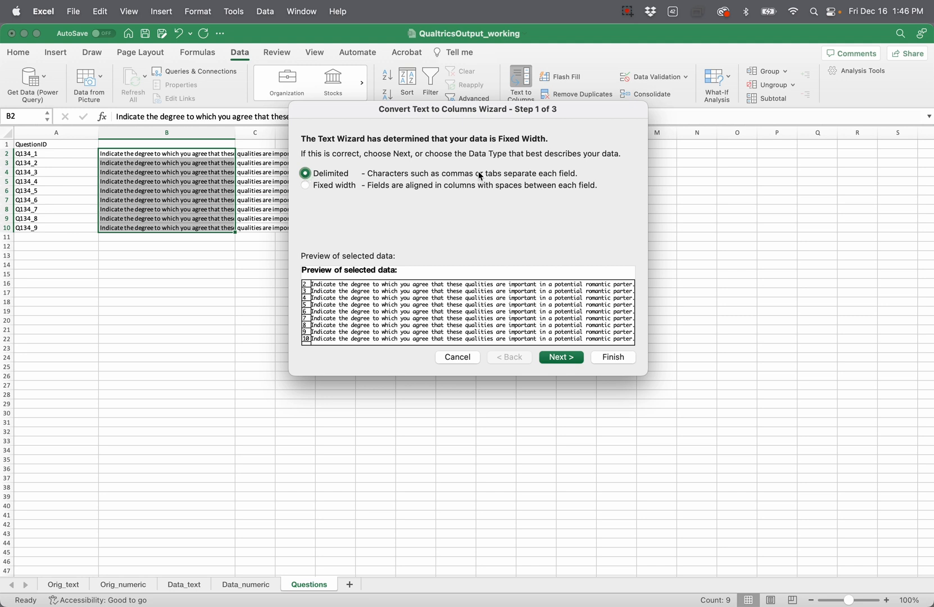
pyautogui.click(561, 358)
# Split the question descriptions at the hyphen, using "-" as the only delimiter with Tab turned off
pyautogui.click(305, 173)
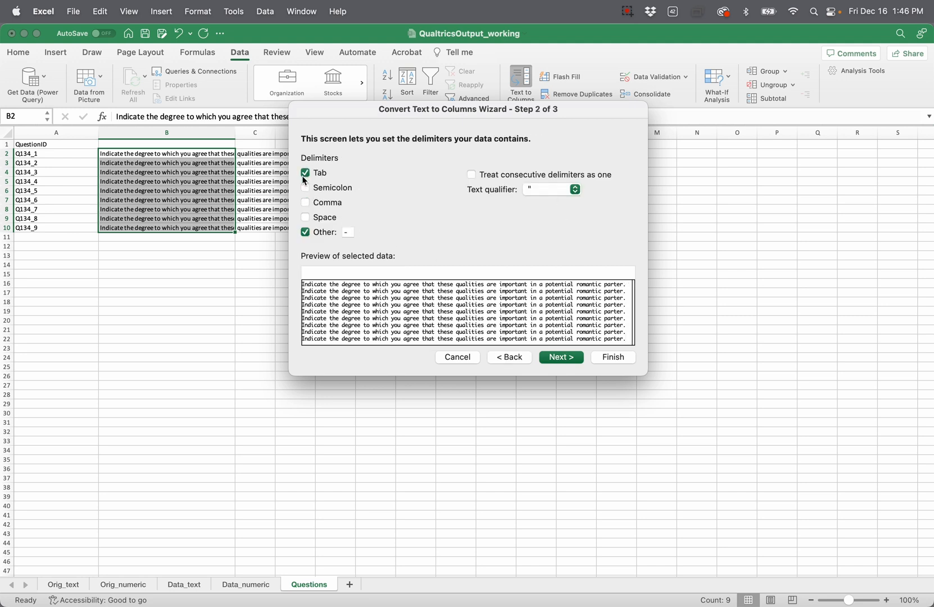
pyautogui.click(305, 232)
pyautogui.click(305, 232)
pyautogui.click(305, 175)
pyautogui.click(561, 357)
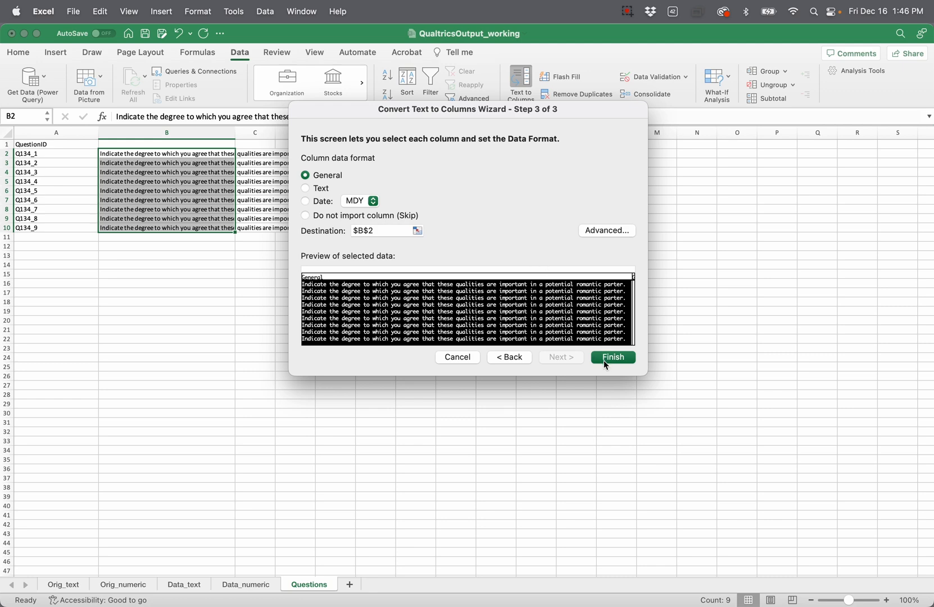
pyautogui.click(523, 359)
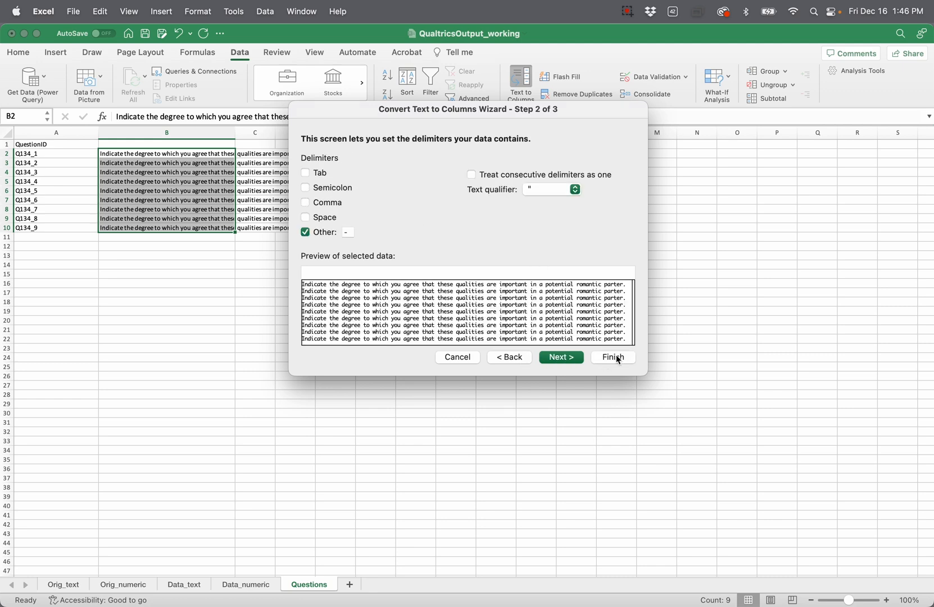
pyautogui.click(615, 354)
pyautogui.click(254, 253)
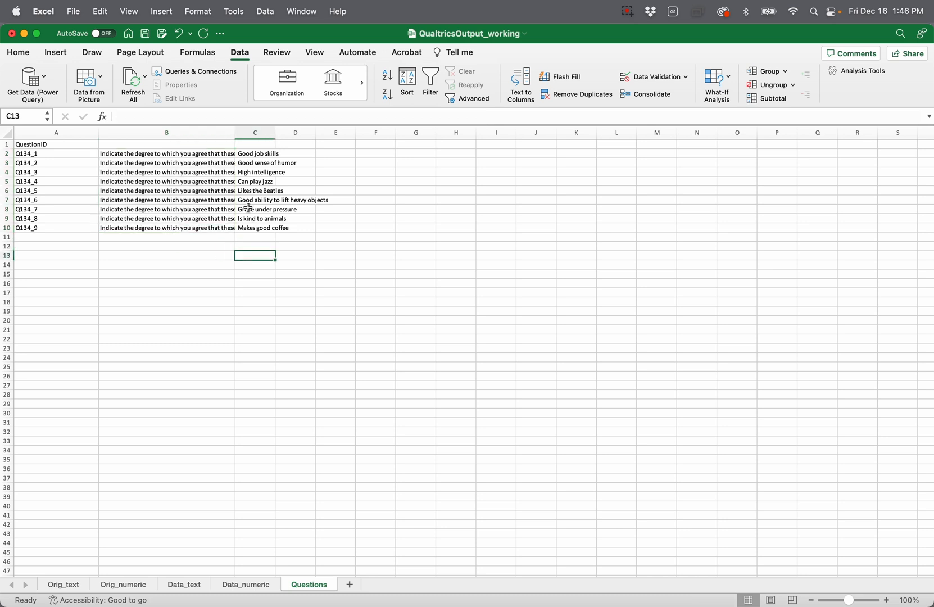
# Widen column B and examine the split cells in B and C for leading spaces and overly long question wording
pyautogui.click(256, 154)
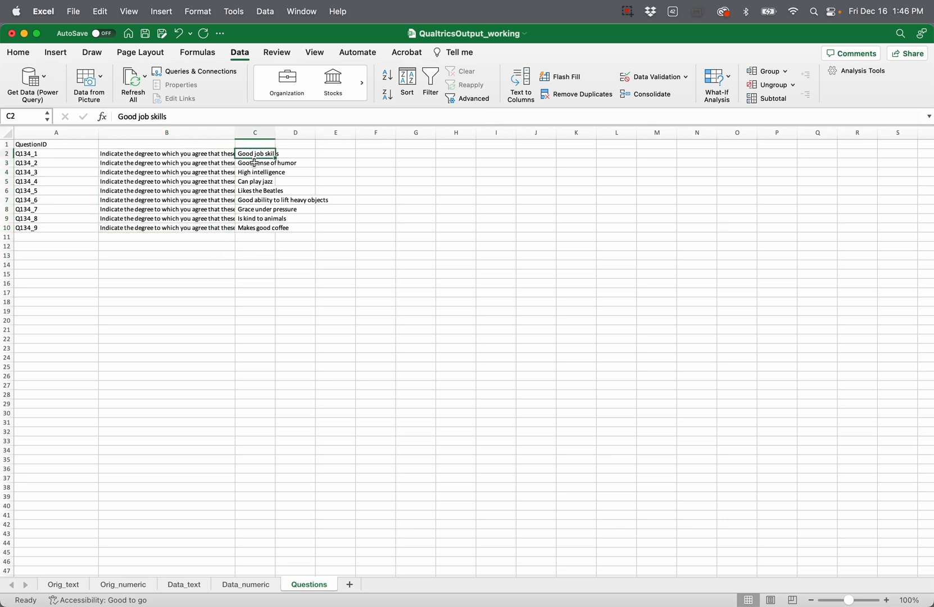
pyautogui.moveTo(234, 132); pyautogui.dragTo(414, 136)
pyautogui.click(439, 162)
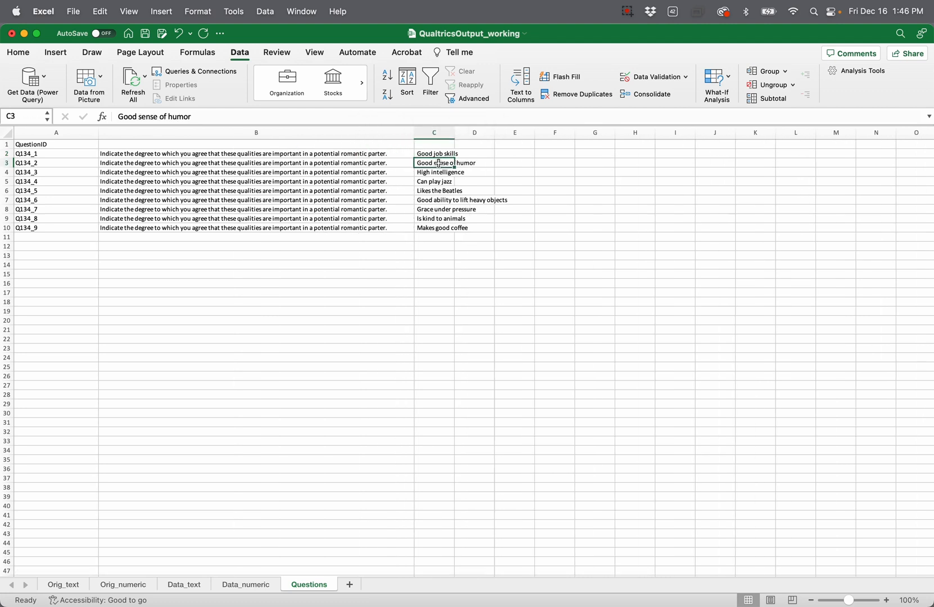
pyautogui.click(119, 116)
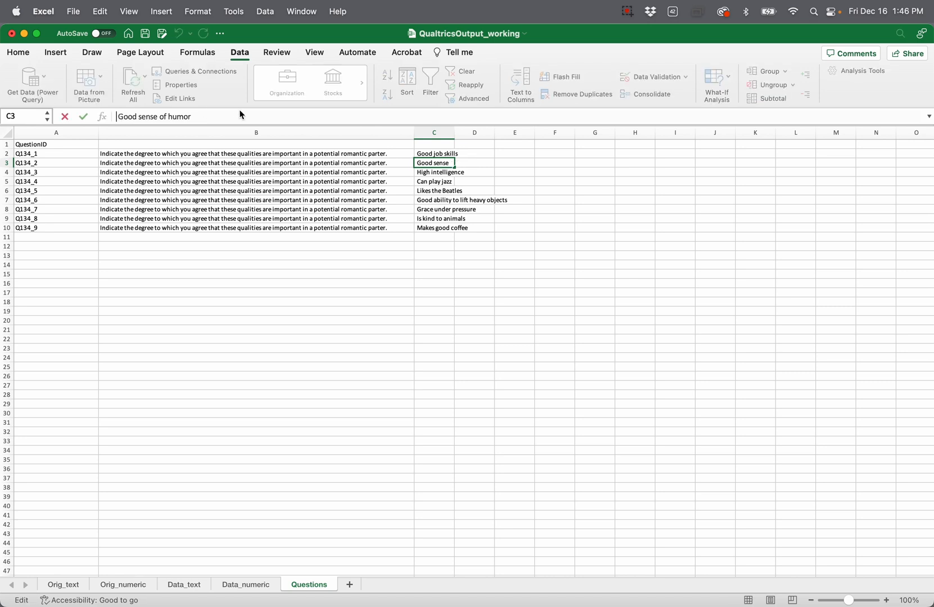
pyautogui.click(434, 173)
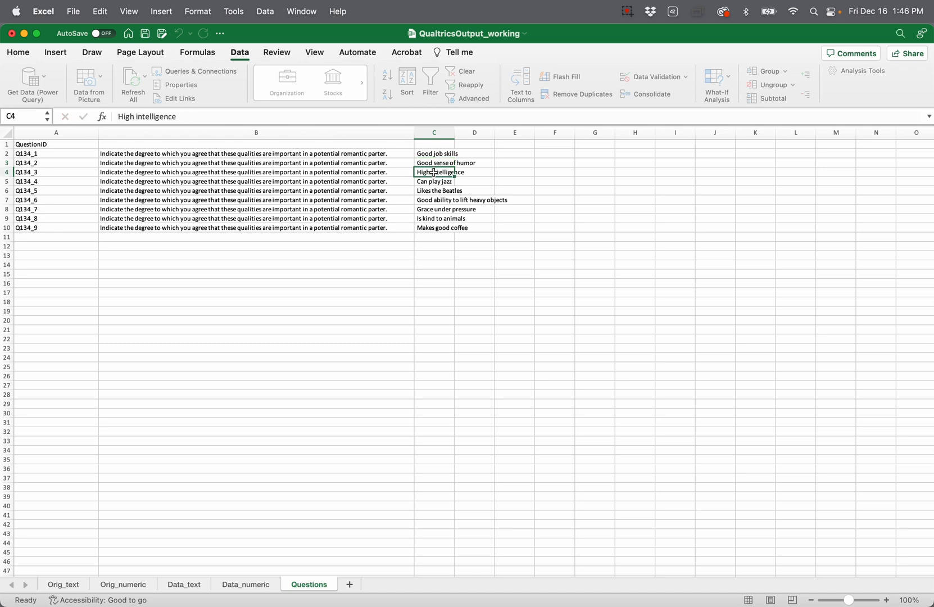
pyautogui.click(371, 200)
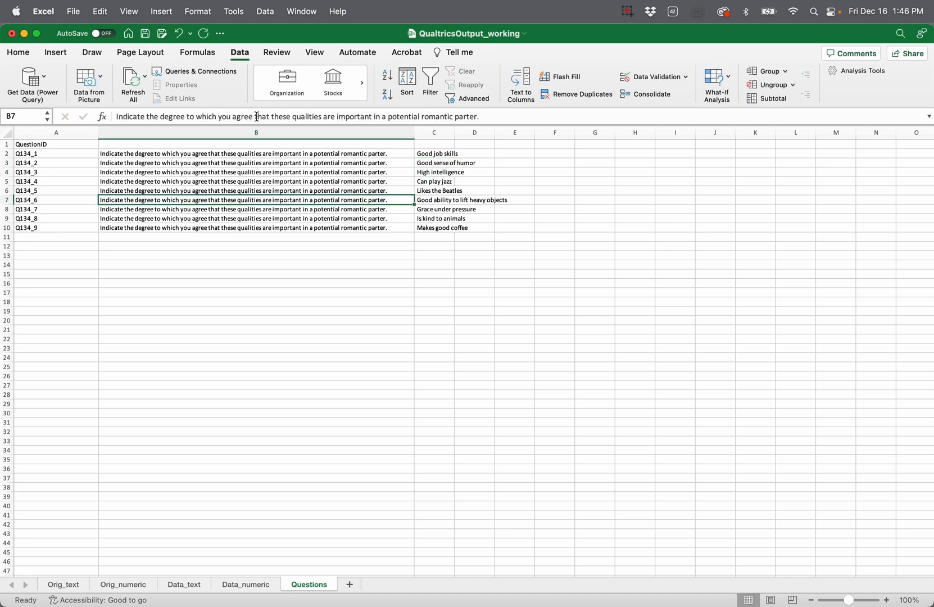
pyautogui.moveTo(253, 117); pyautogui.dragTo(500, 126)
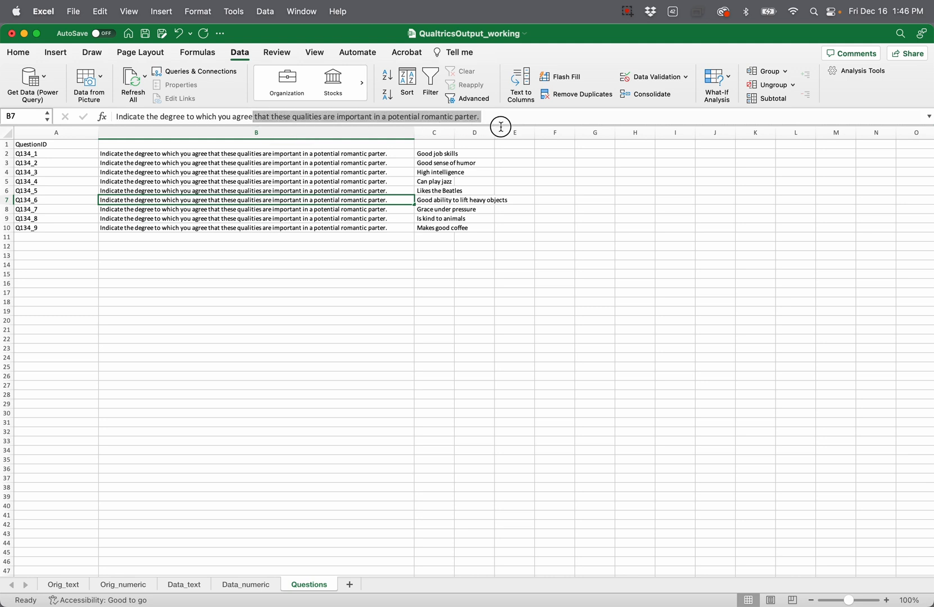
pyautogui.click(433, 209)
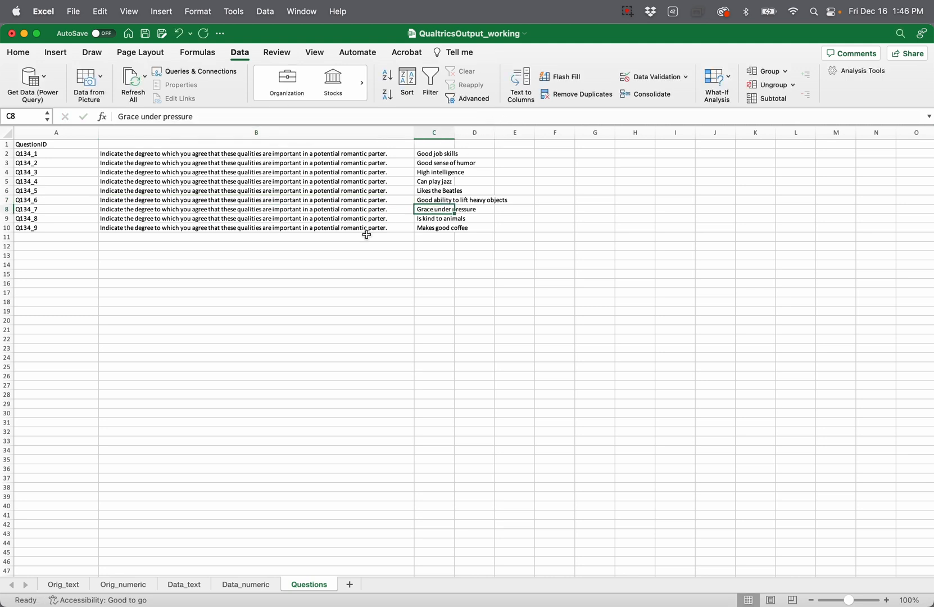
# Undo the widening of column B and the hyphen split of the question descriptions
pyautogui.press('super+z')
pyautogui.press('super+z')
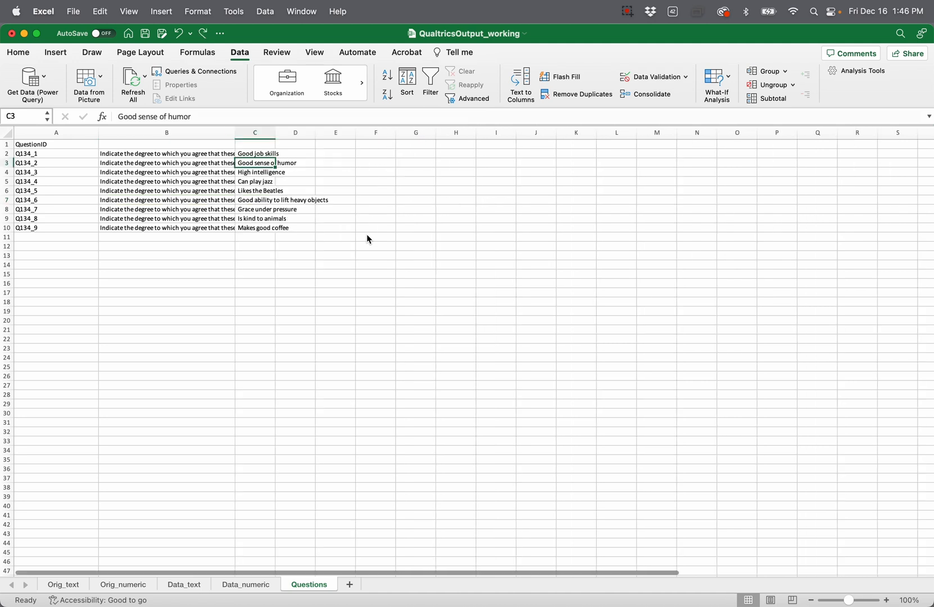
pyautogui.press('super+z')
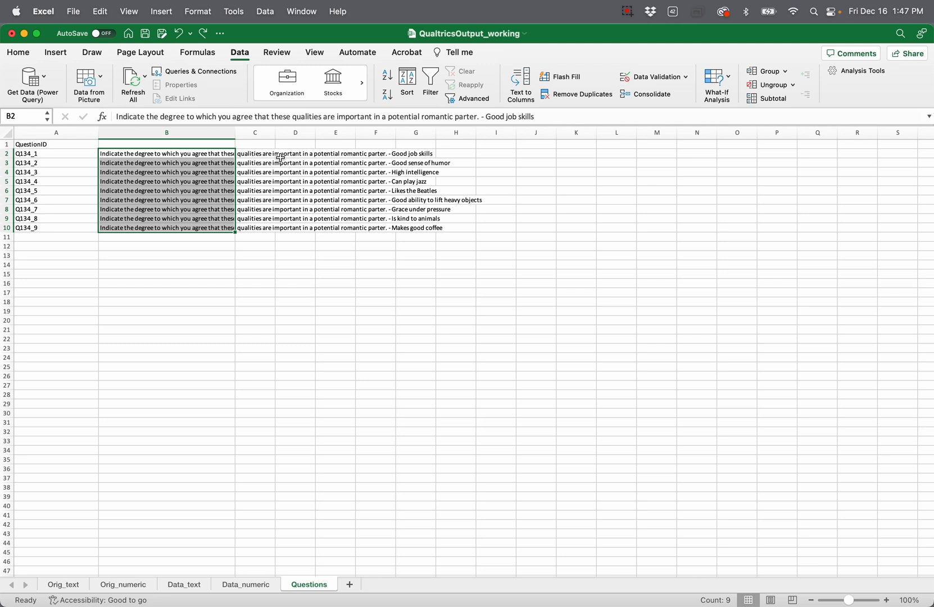
# Copy the repeated text " that these qualities are important in a potential romantic parter. - " from the description in B2
pyautogui.moveTo(253, 116); pyautogui.dragTo(487, 117)
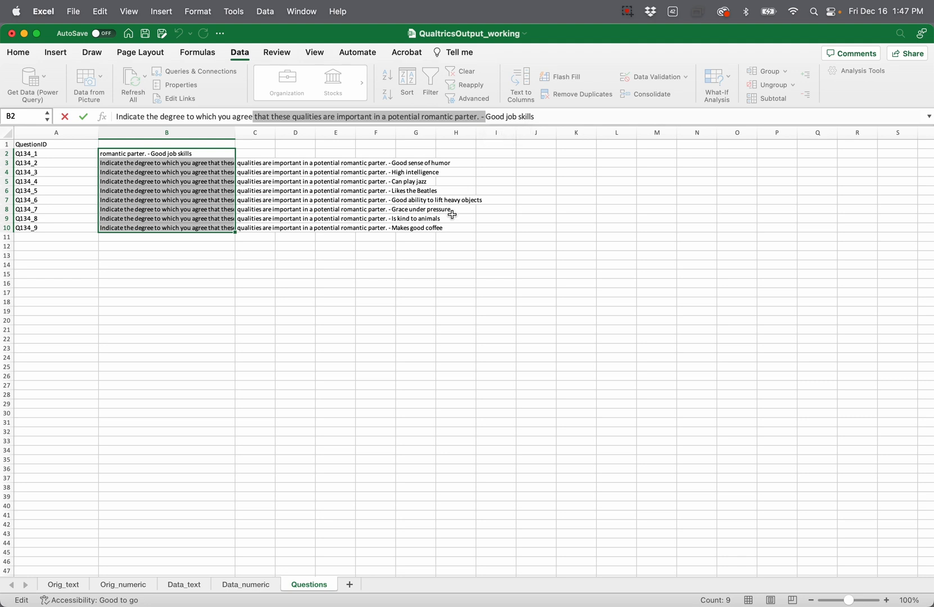
pyautogui.click(225, 236)
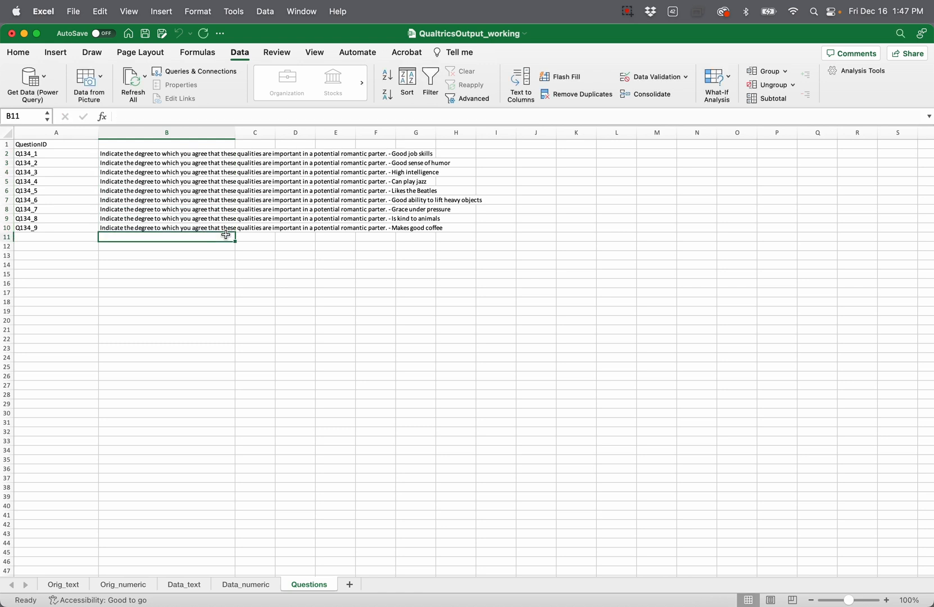
pyautogui.click(201, 154)
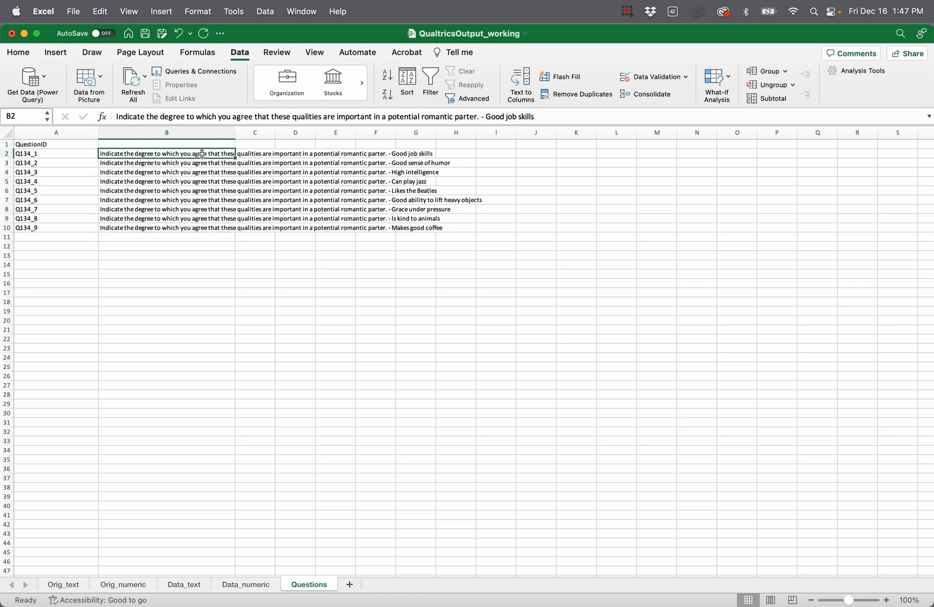
pyautogui.moveTo(201, 154); pyautogui.dragTo(190, 225)
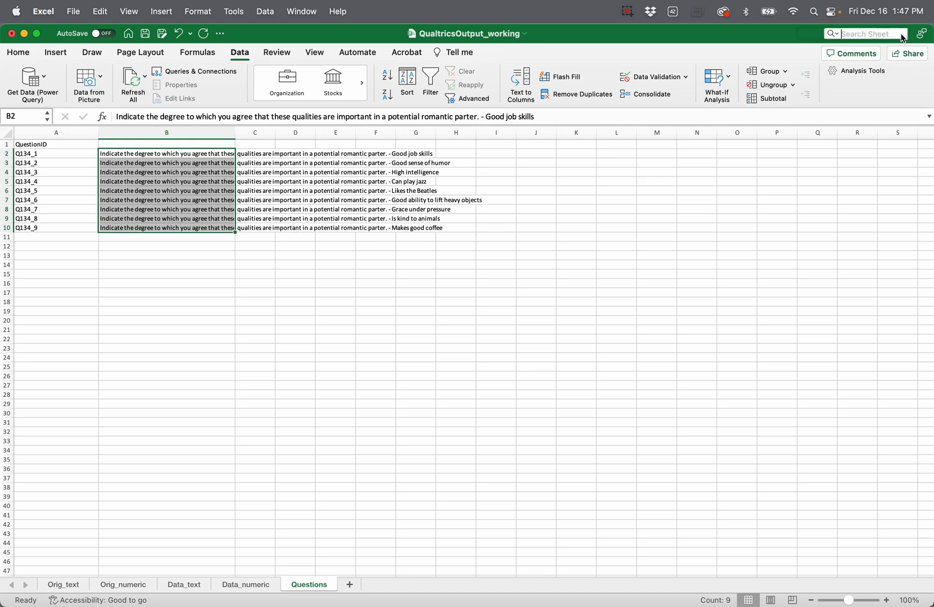
pyautogui.click(261, 117)
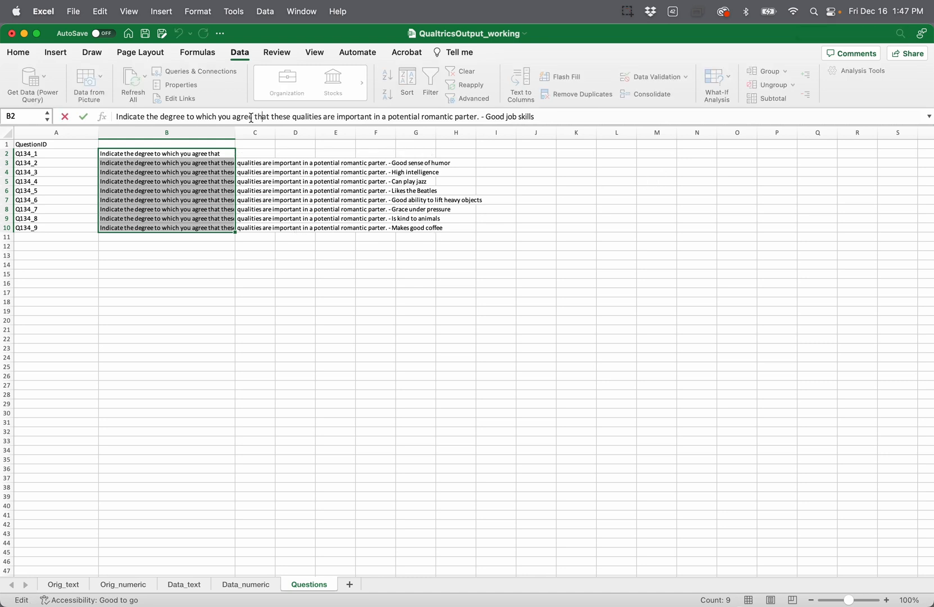
pyautogui.moveTo(251, 116); pyautogui.dragTo(502, 115)
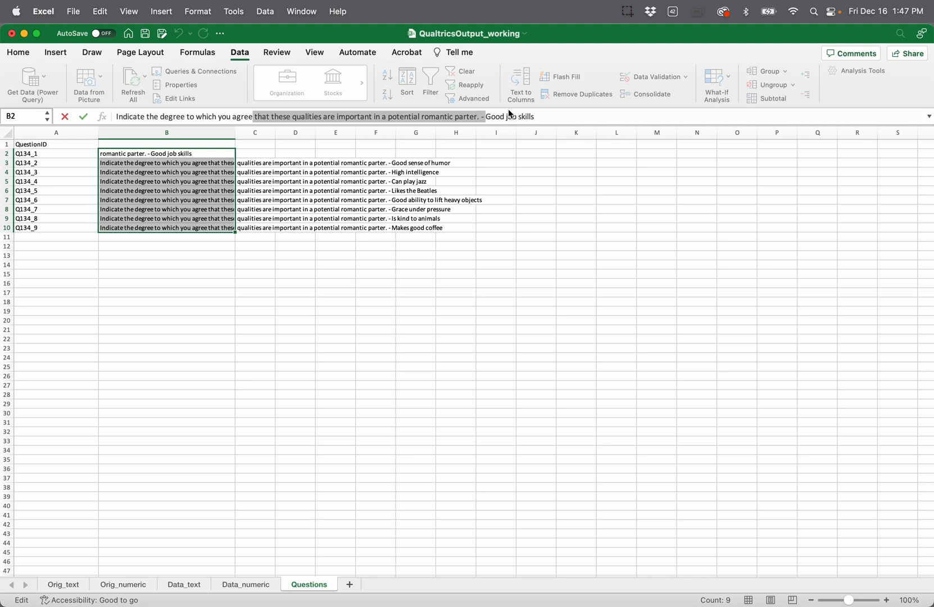
pyautogui.click(201, 219)
# Replace all occurrences of " that these qualities are important in a potential romantic parter. - " in B2:B10 with ";"
pyautogui.moveTo(195, 153); pyautogui.dragTo(199, 227)
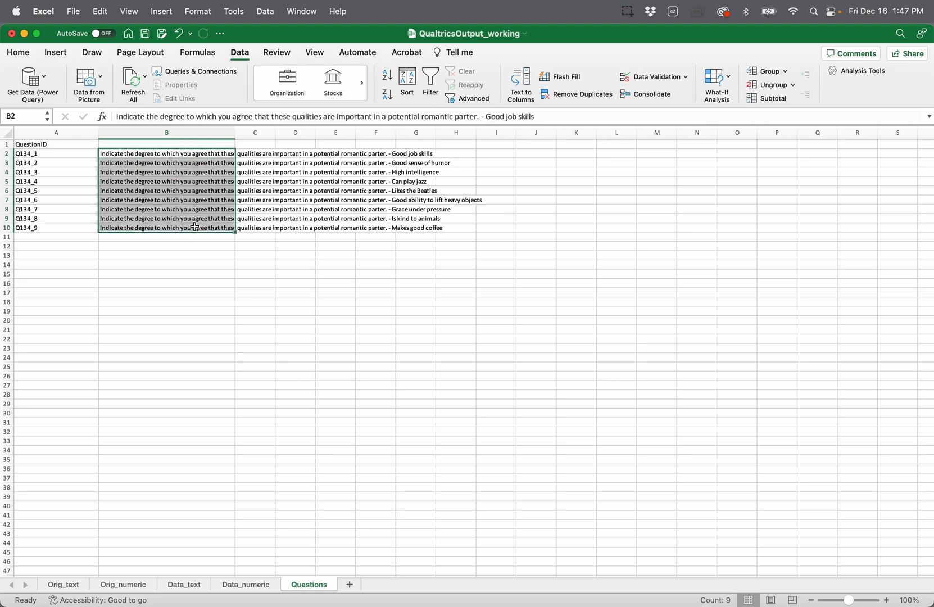
pyautogui.click(899, 34)
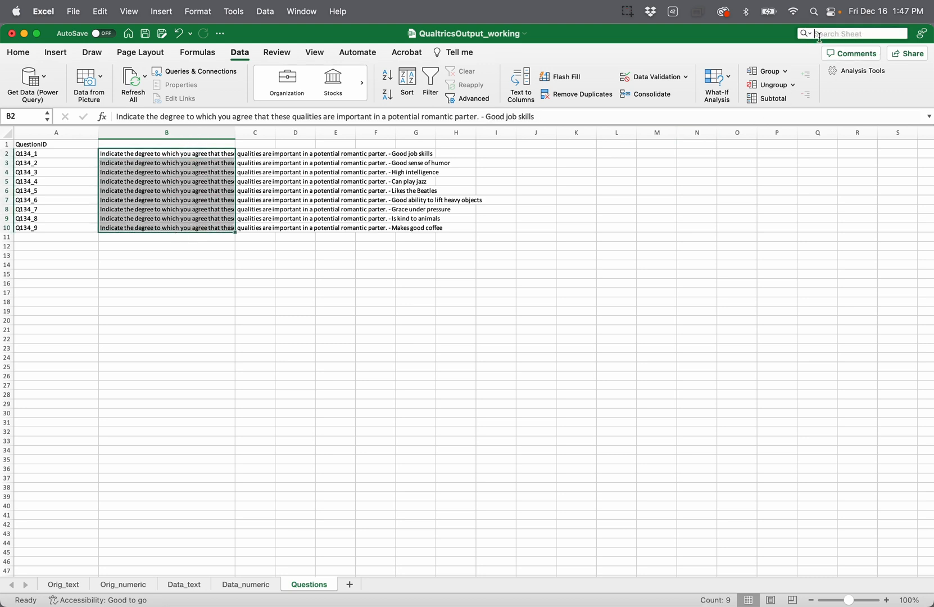
pyautogui.click(810, 35)
pyautogui.click(811, 79)
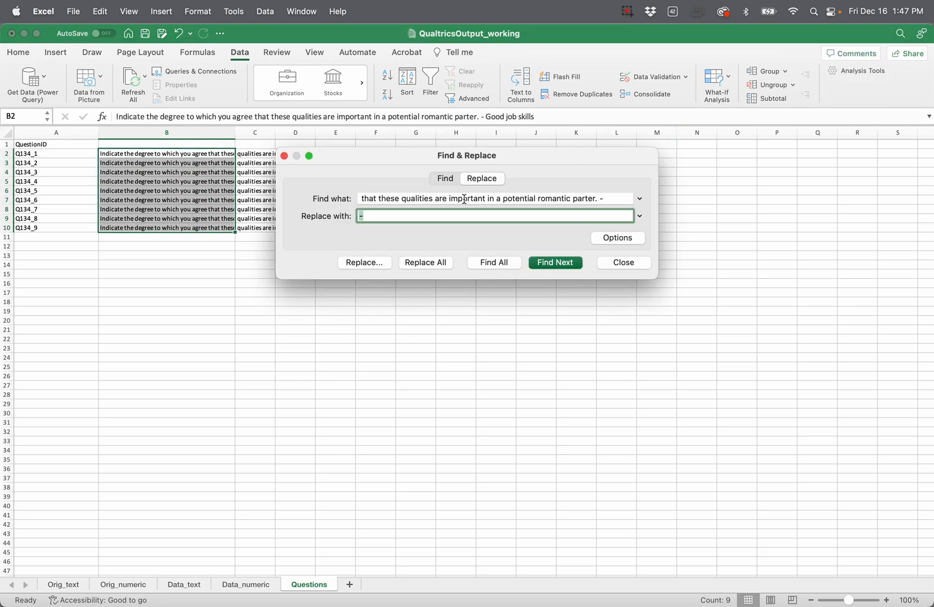
pyautogui.tripleClick(404, 200)
pyautogui.click(404, 199)
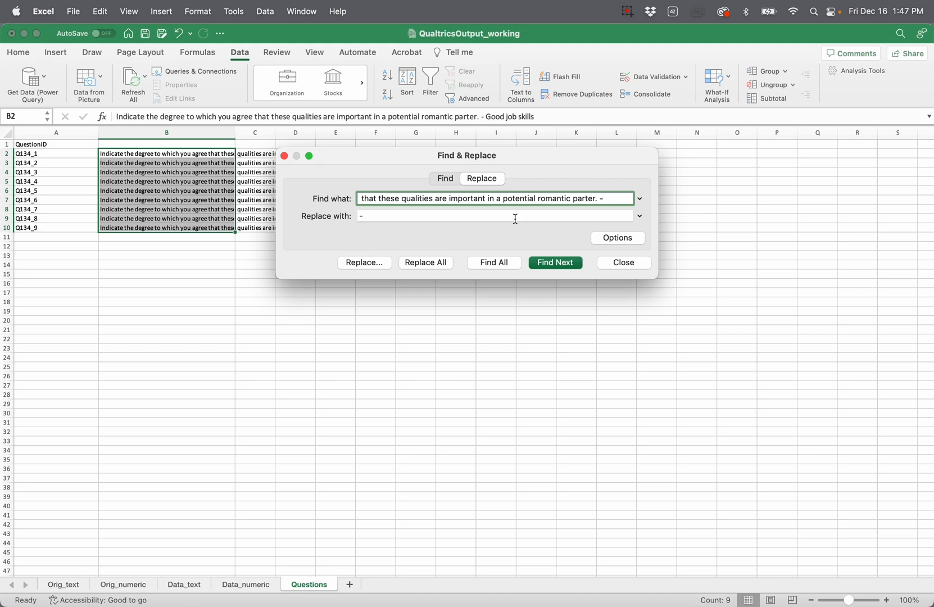
pyautogui.press('Tab')
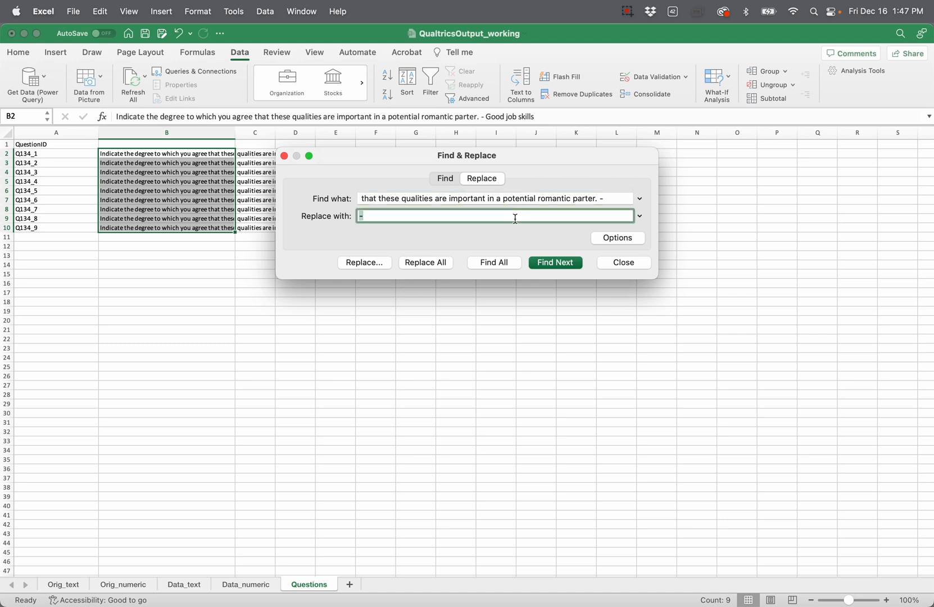
pyautogui.write(';')
pyautogui.click(439, 262)
pyautogui.click(486, 250)
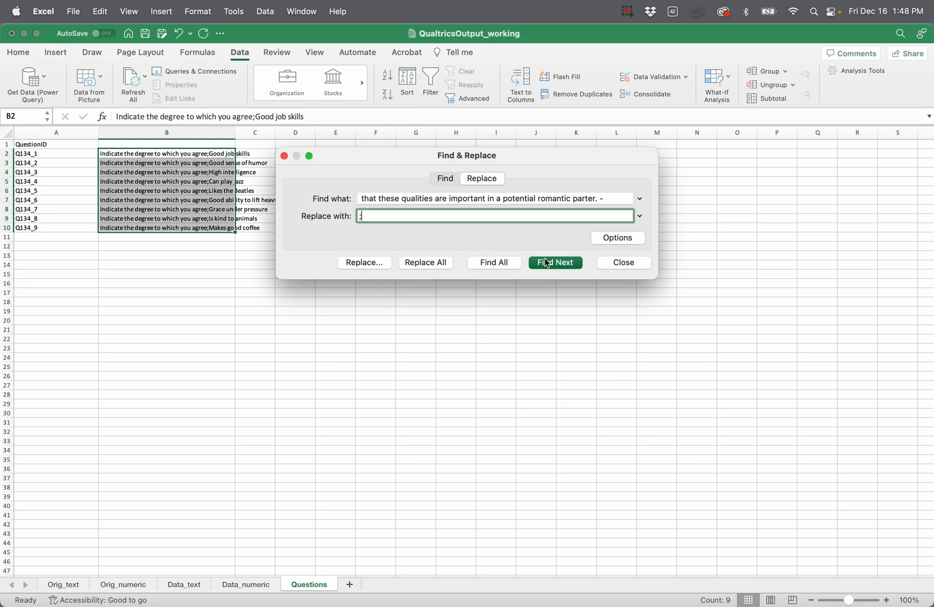
pyautogui.click(616, 265)
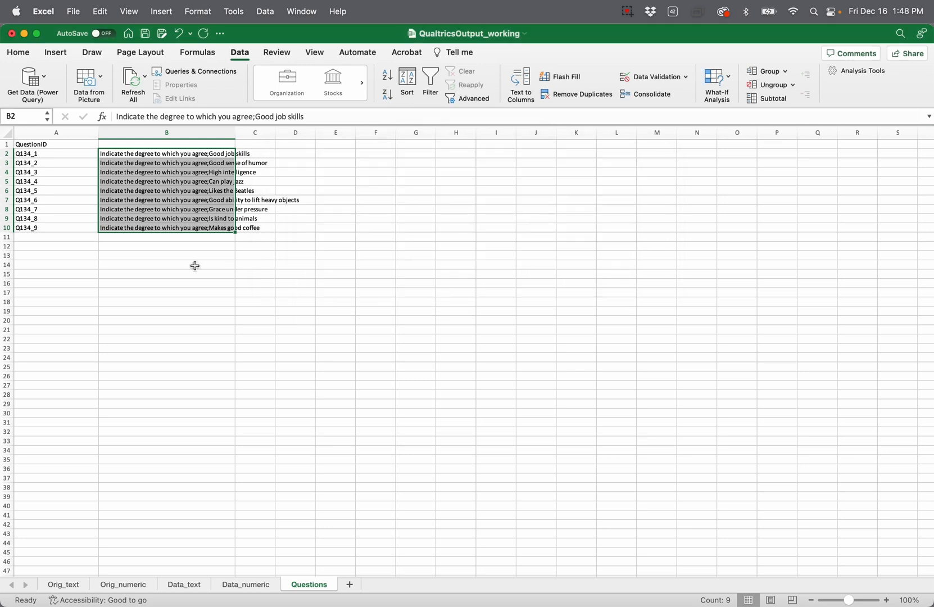
# Split the question descriptions in B2:B10 with Text to Columns as Delimited data, turning on the Semicolon delimiter
pyautogui.click(194, 155)
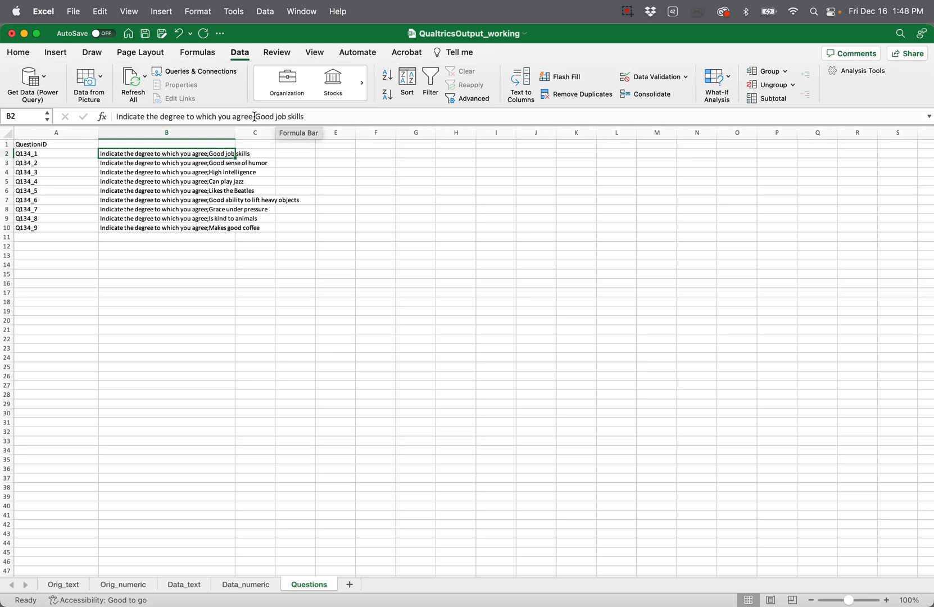
pyautogui.moveTo(194, 155); pyautogui.dragTo(194, 227)
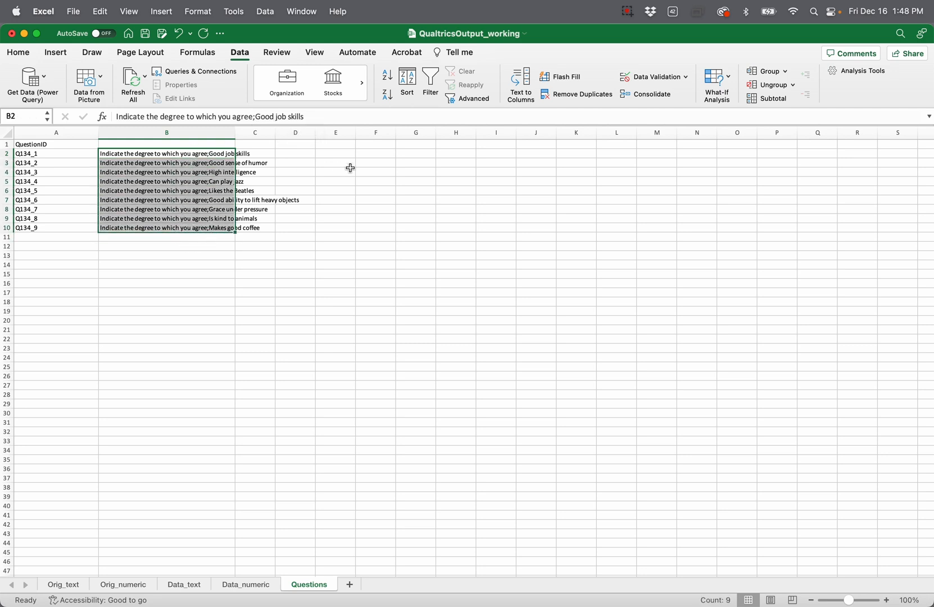
pyautogui.click(522, 81)
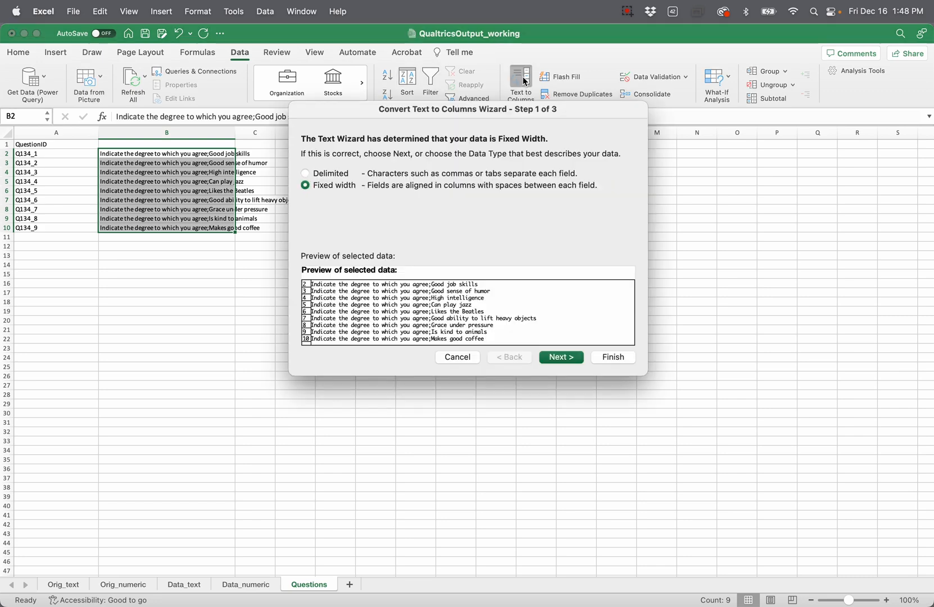
pyautogui.click(306, 173)
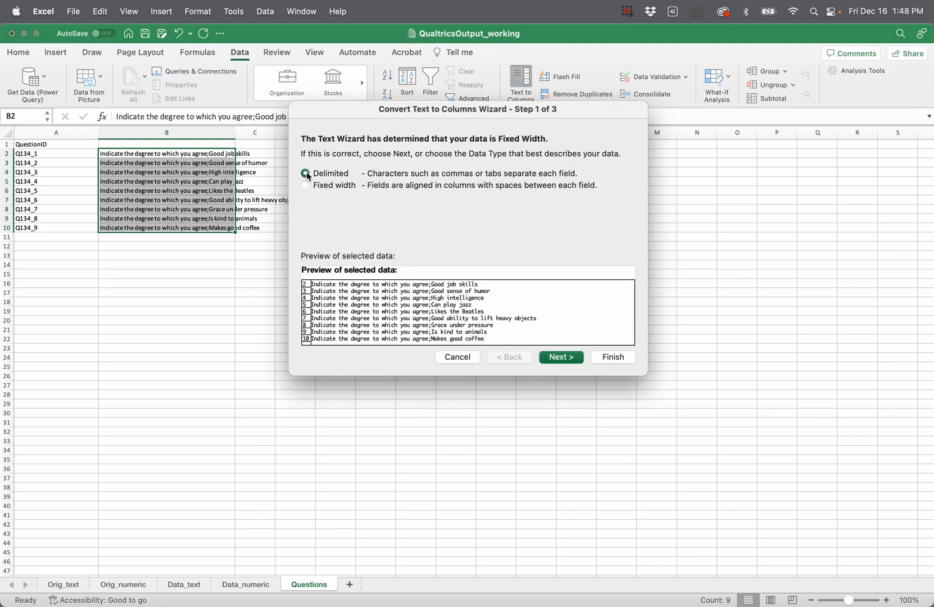
pyautogui.click(555, 359)
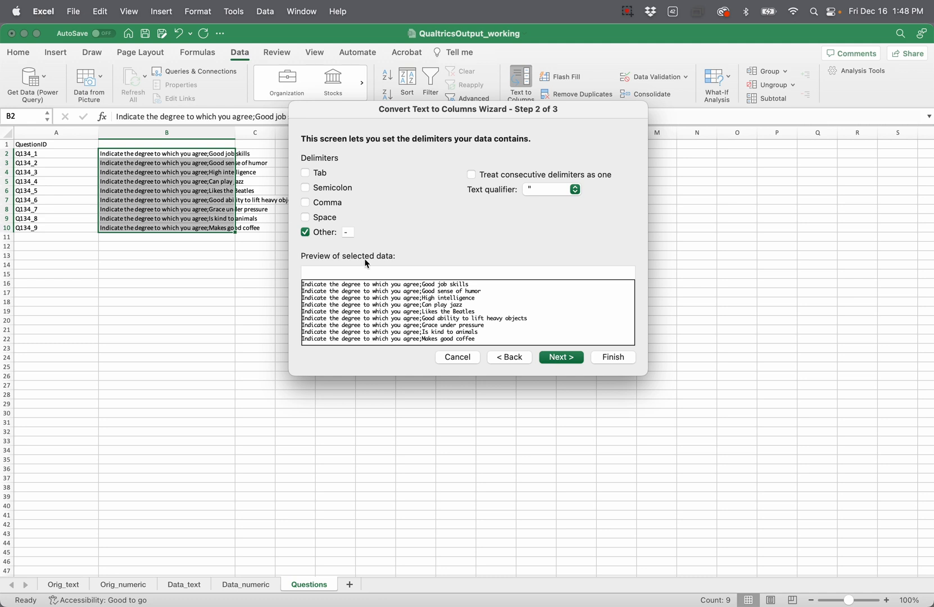
pyautogui.click(305, 187)
pyautogui.click(607, 356)
pyautogui.click(294, 305)
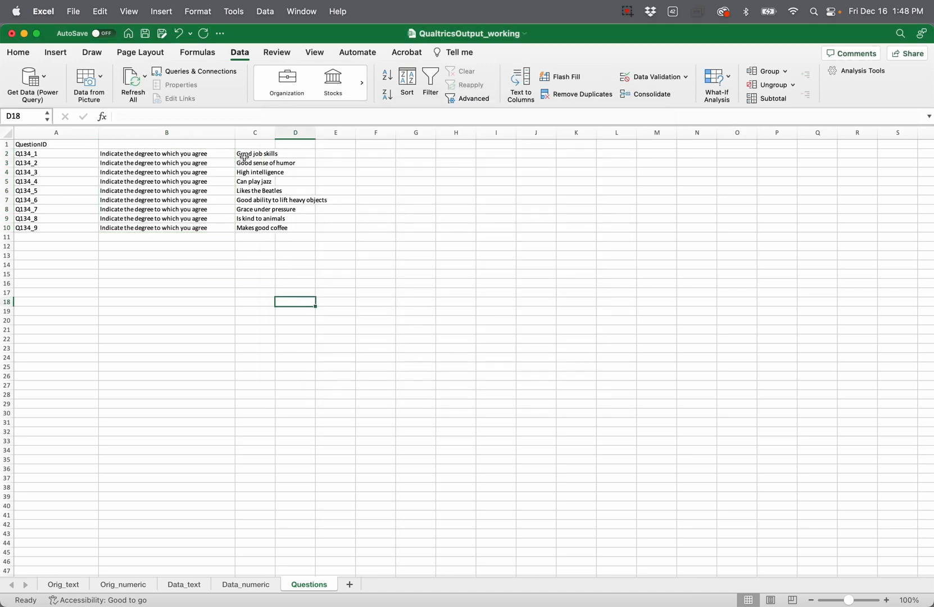
# Widen column C to fit the qualities and enter the header Question_wording in C1
pyautogui.moveTo(276, 133); pyautogui.dragTo(337, 134)
pyautogui.doubleClick(292, 145)
pyautogui.write('Question')
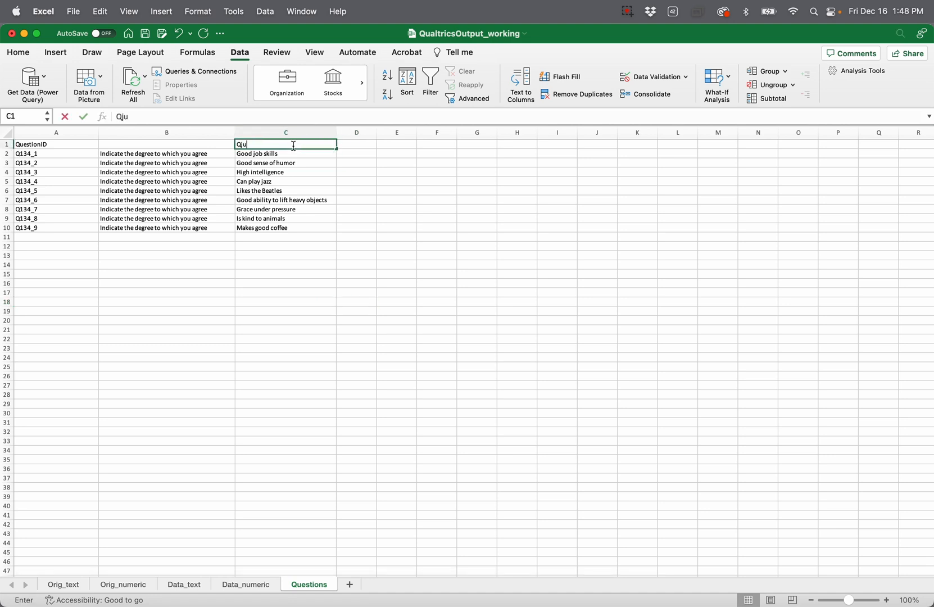
pyautogui.write('_')
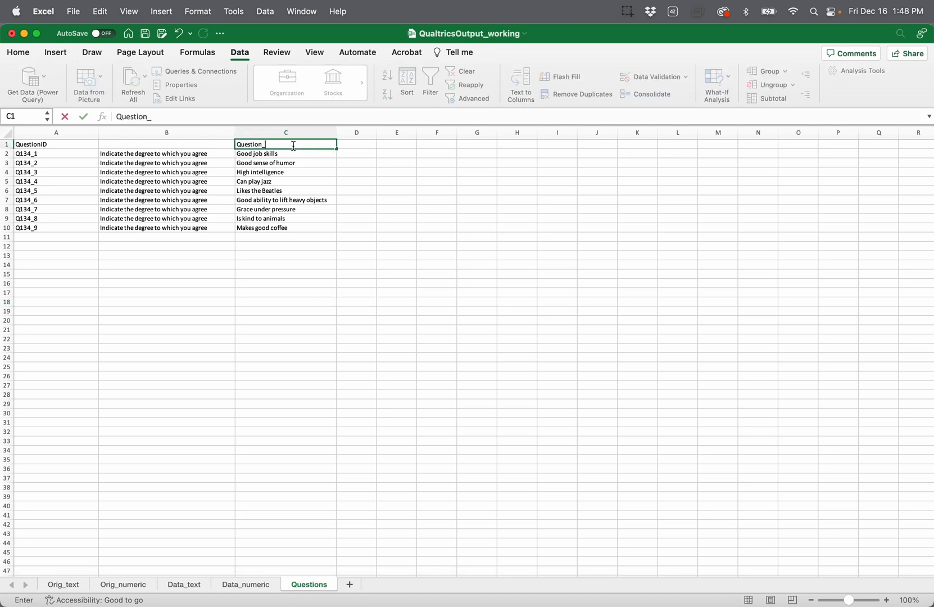
pyautogui.write('work')
pyautogui.press('Return')
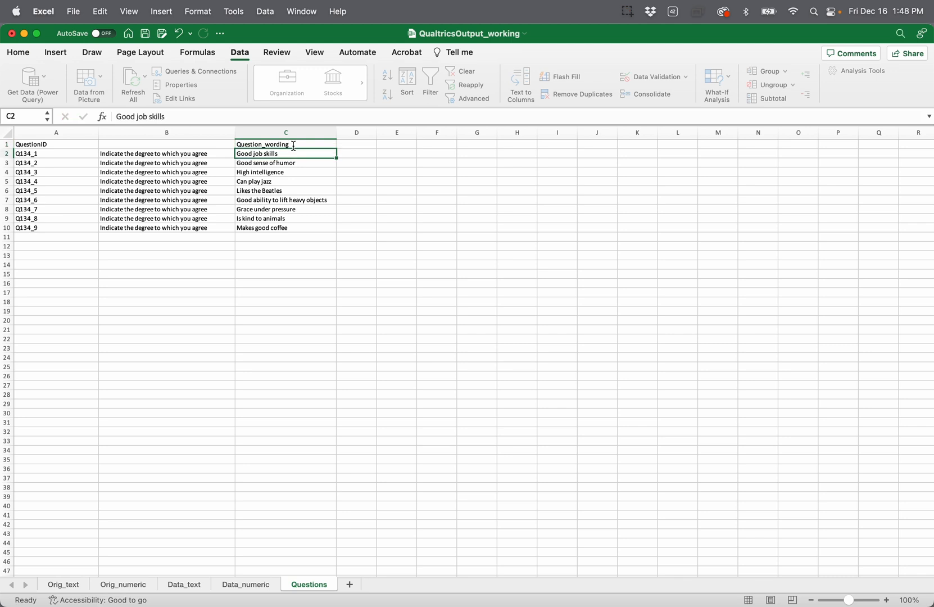
# Enter the header Question_category in B1 above the shared question wording
pyautogui.click(206, 144)
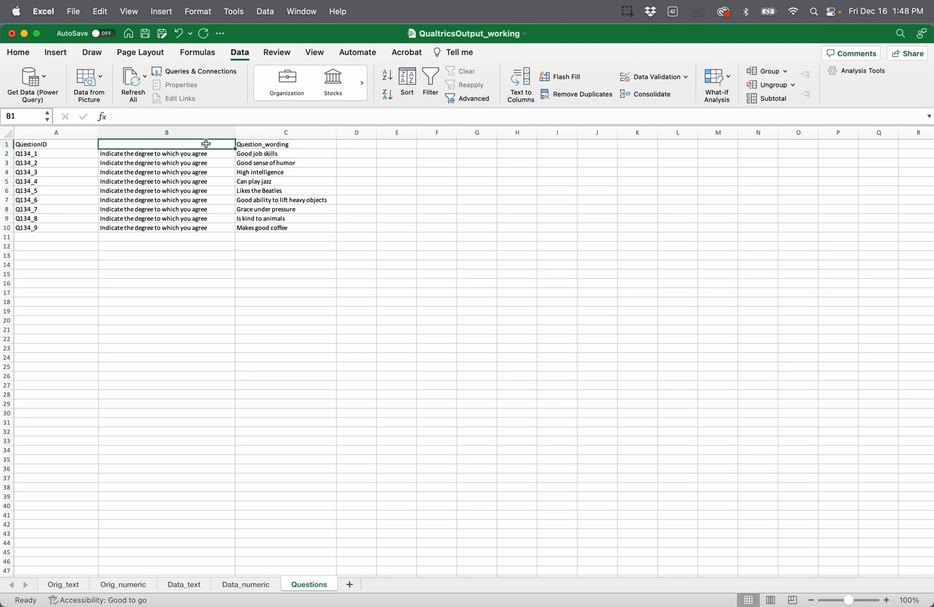
pyautogui.write('Question_categ')
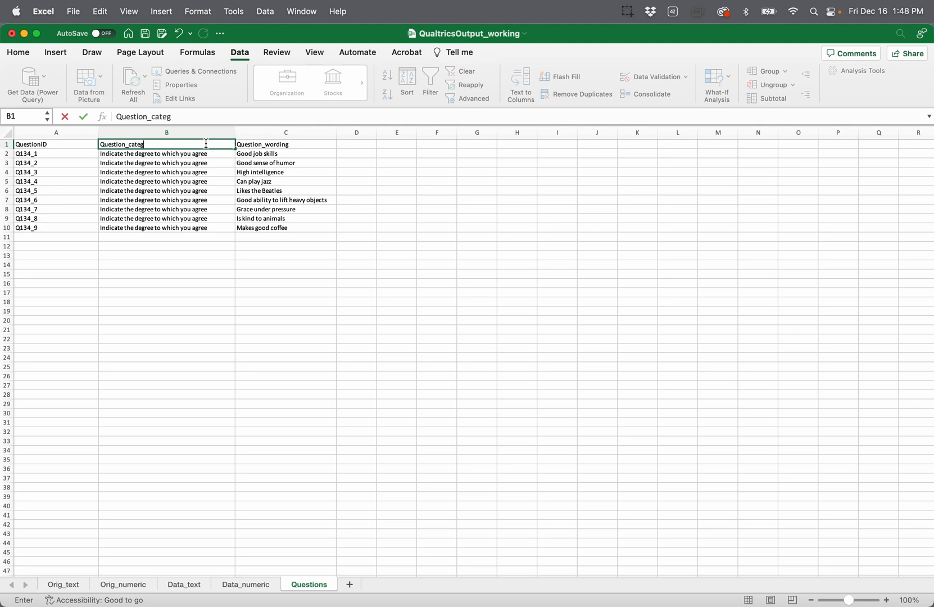
pyautogui.write('ory')
pyautogui.press('Return')
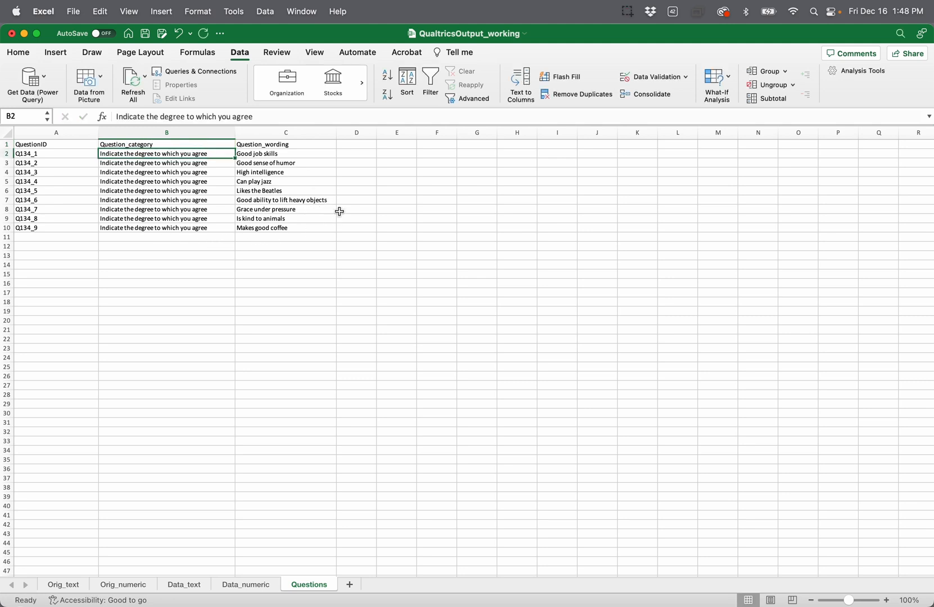
pyautogui.click(352, 146)
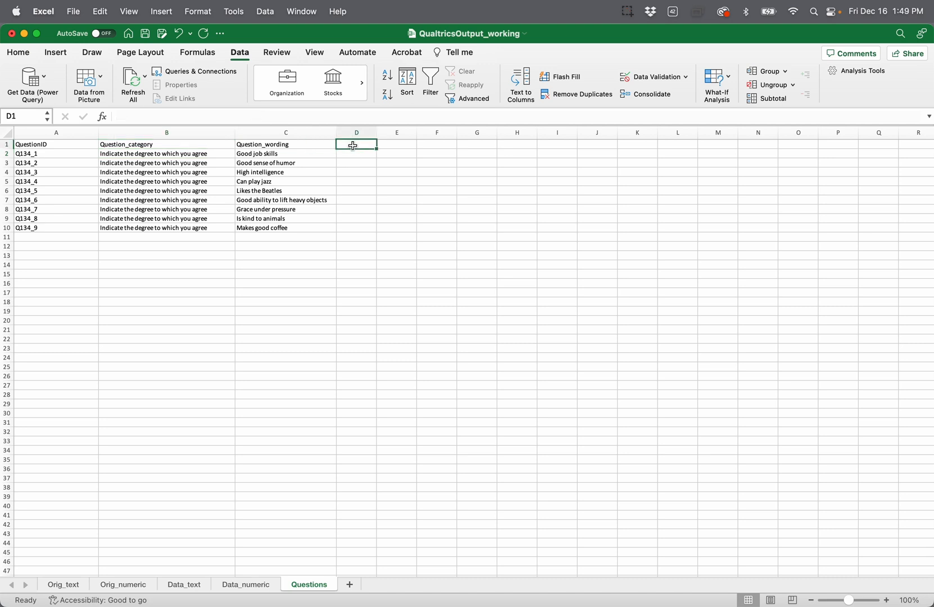
# Enter the header Question_type in D1 beside Question_wording and widen column D to fit it
pyautogui.moveTo(168, 155); pyautogui.dragTo(162, 229)
pyautogui.click(162, 229)
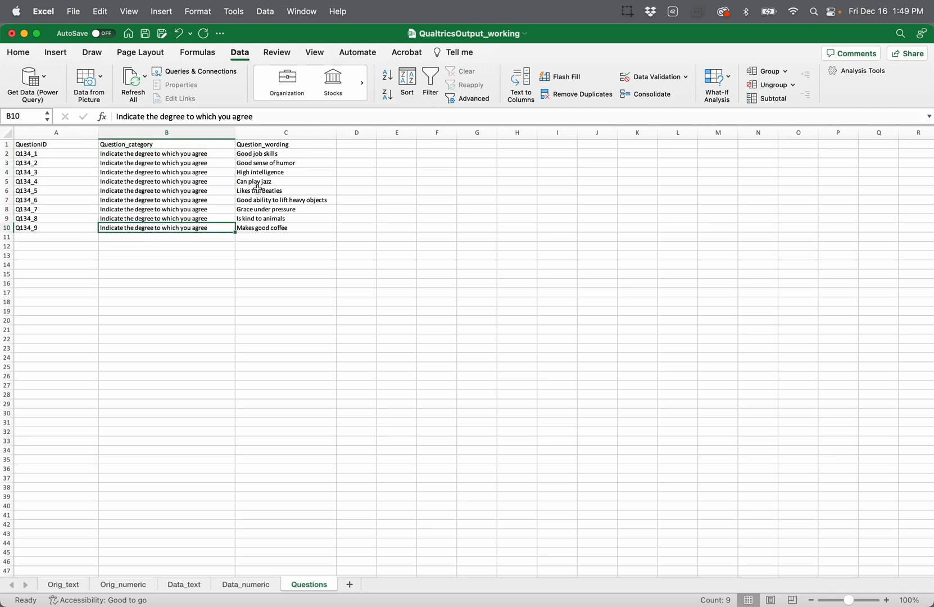
pyautogui.click(351, 146)
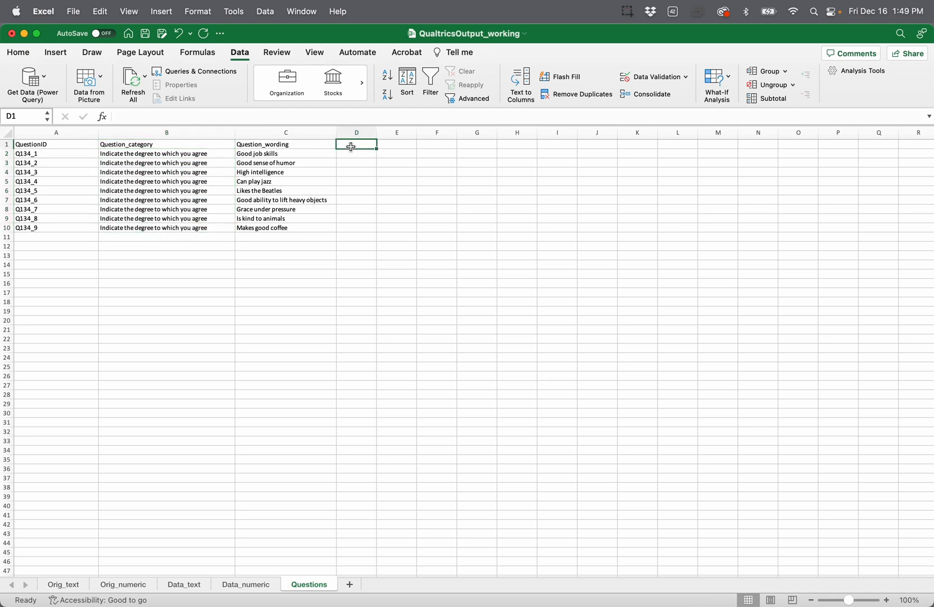
pyautogui.write('Question_type')
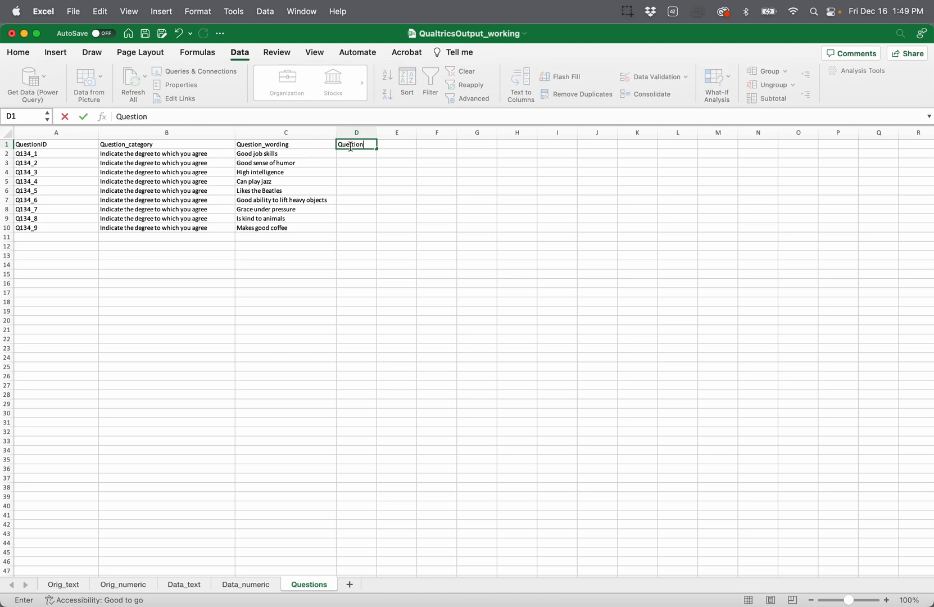
pyautogui.press('Return')
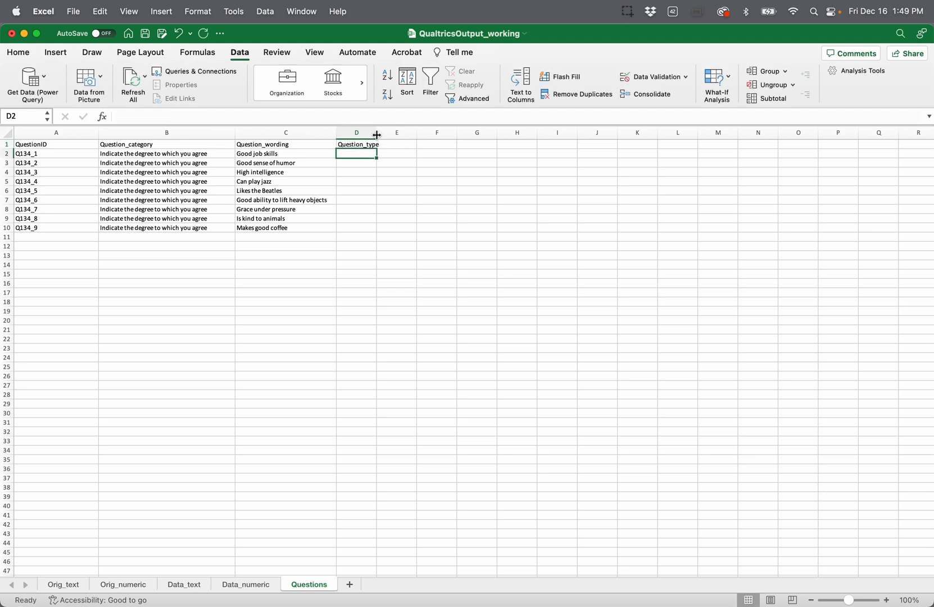
pyautogui.moveTo(377, 134); pyautogui.dragTo(403, 133)
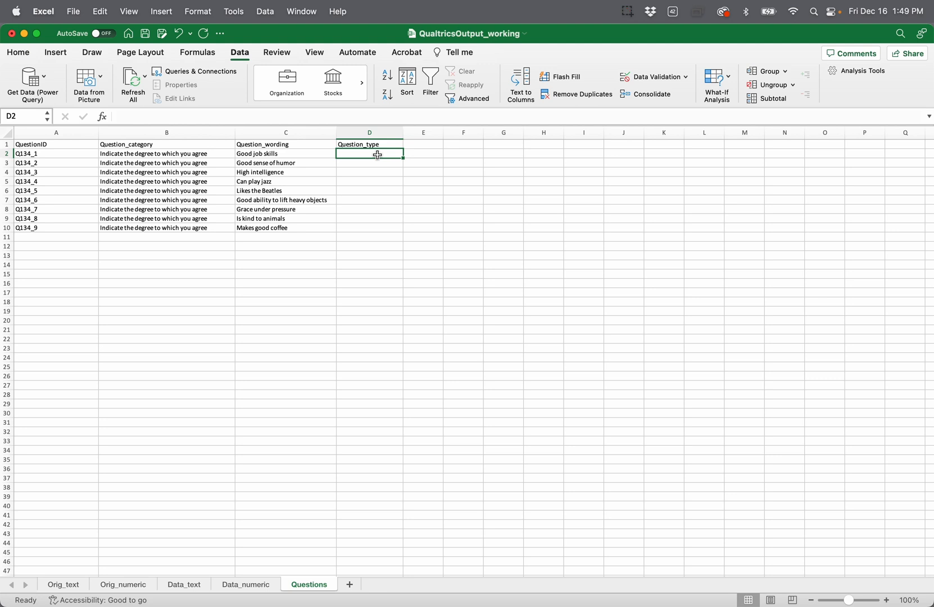
# Enter Likert_5_agree in D2 and fill it down through D10 for all the Q134 questions
pyautogui.write('Lk')
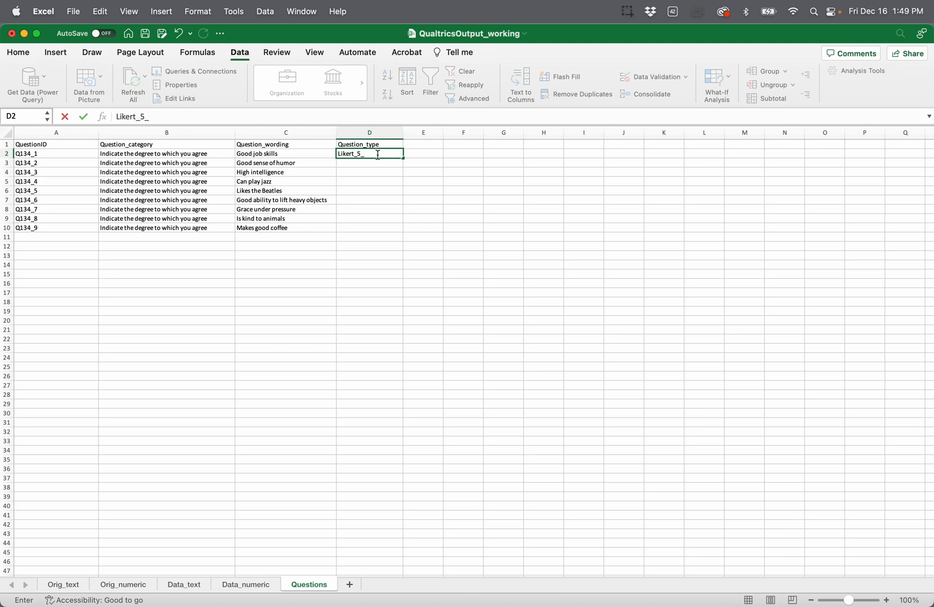
pyautogui.press('Return')
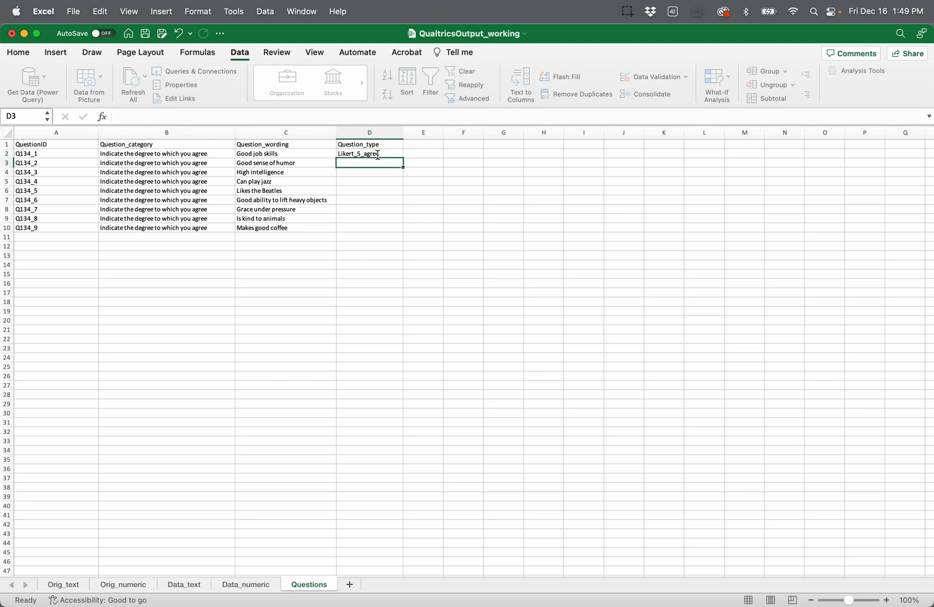
pyautogui.click(392, 154)
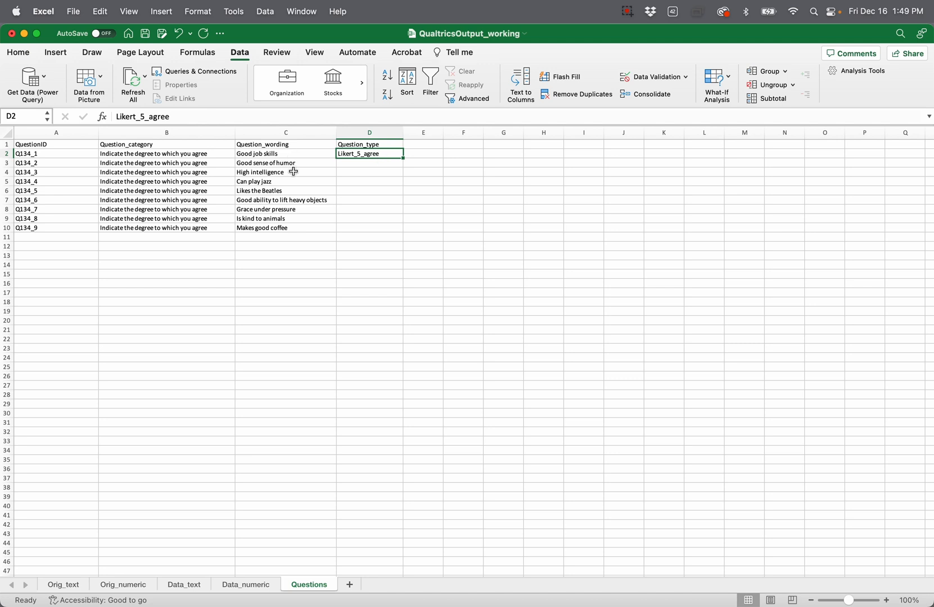
pyautogui.doubleClick(402, 158)
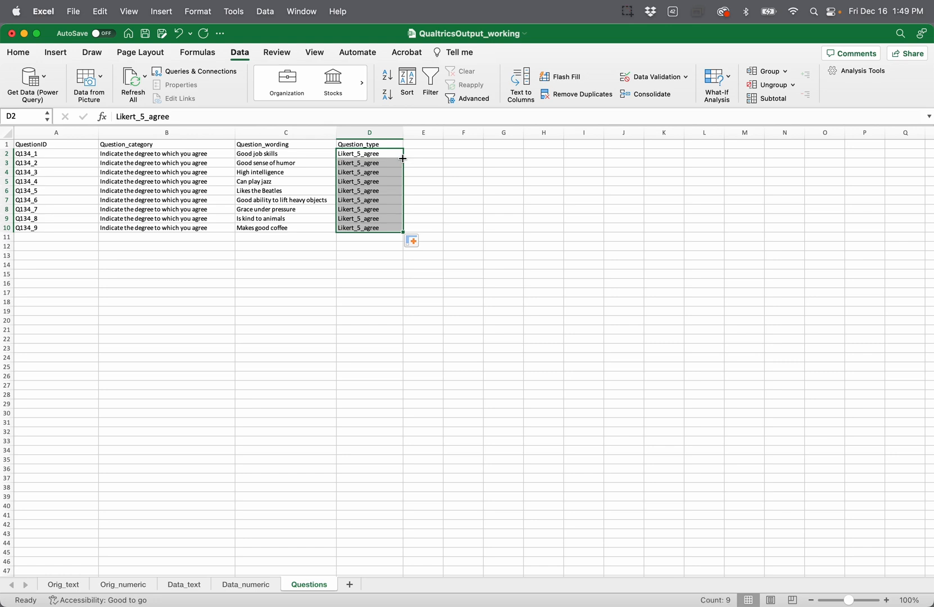
pyautogui.click(354, 250)
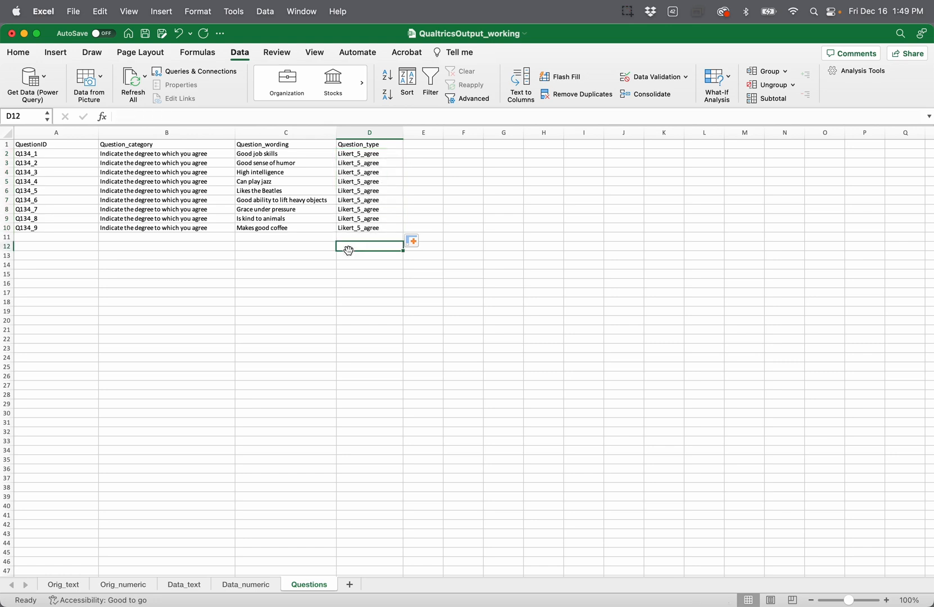
pyautogui.click(194, 588)
pyautogui.click(241, 586)
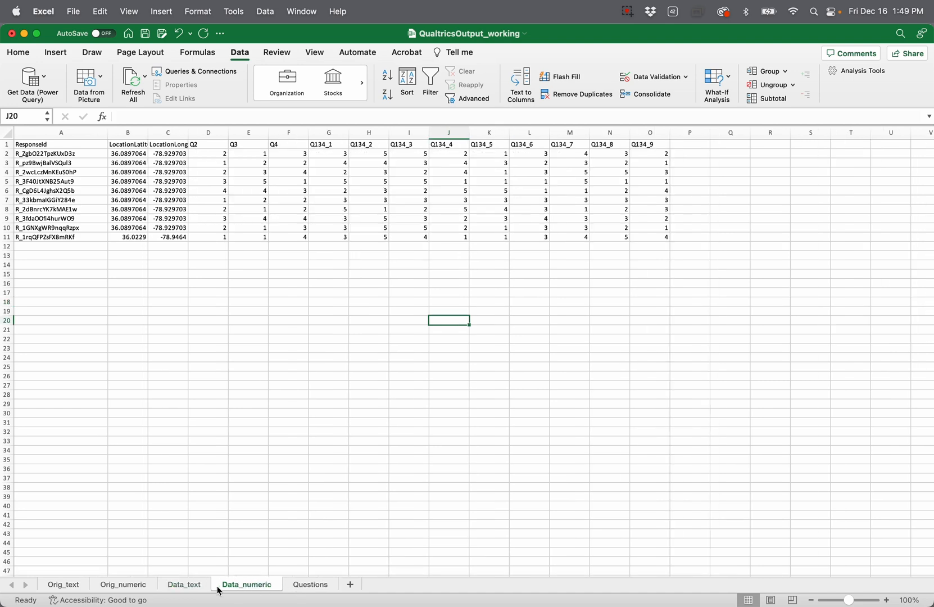
pyautogui.click(190, 590)
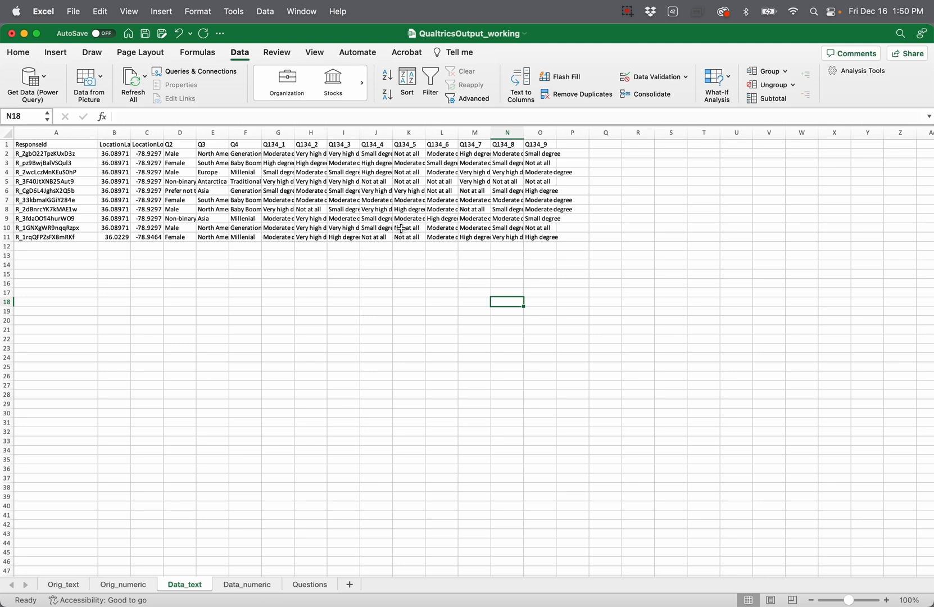
pyautogui.click(308, 585)
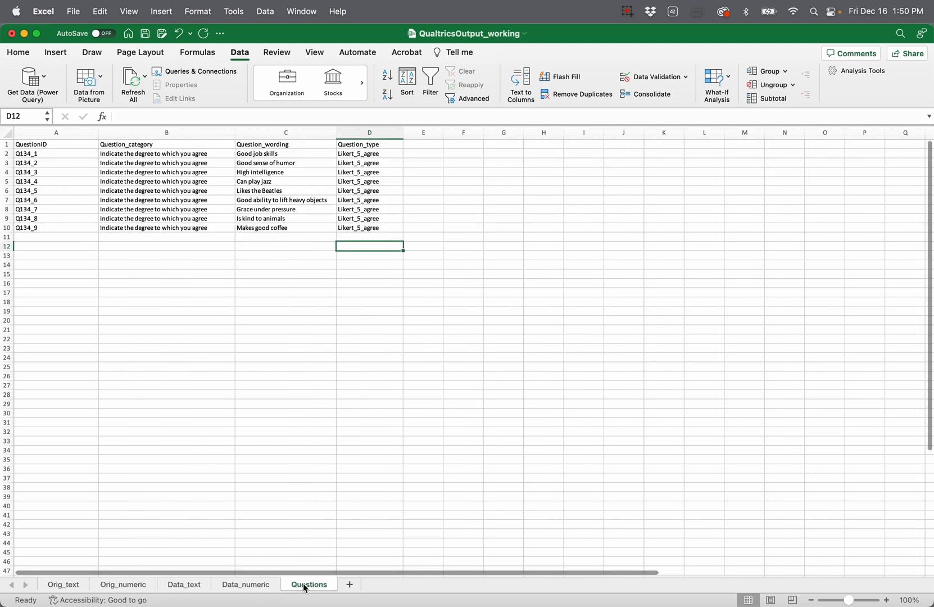
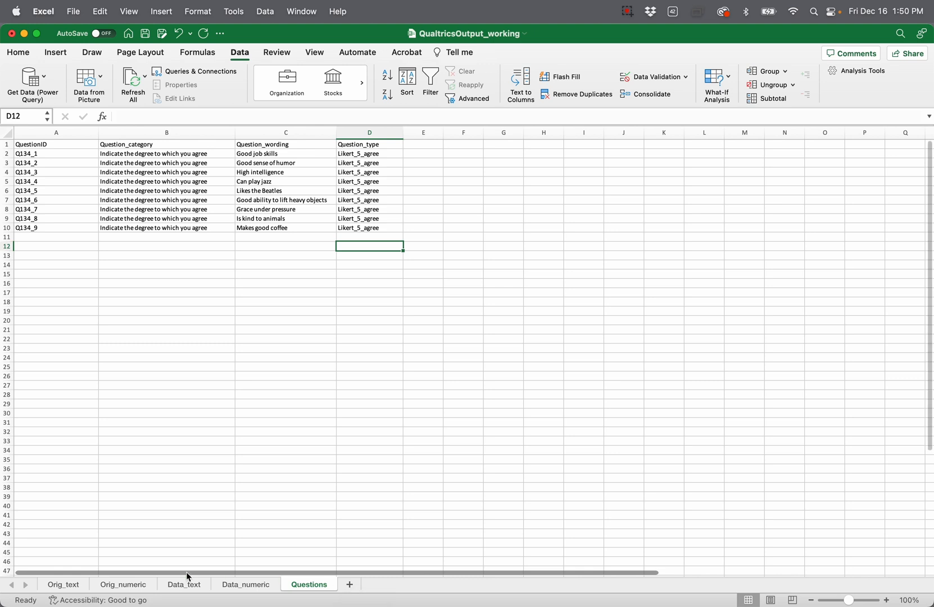
# Add a new worksheet after Questions and name it Demographics
pyautogui.click(350, 585)
pyautogui.doubleClick(360, 586)
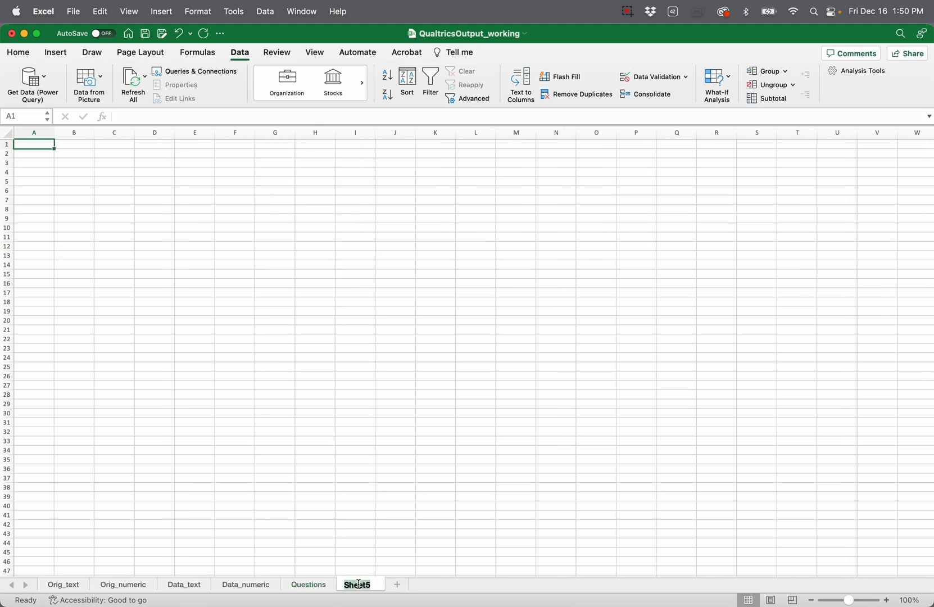
pyautogui.write('Demographics')
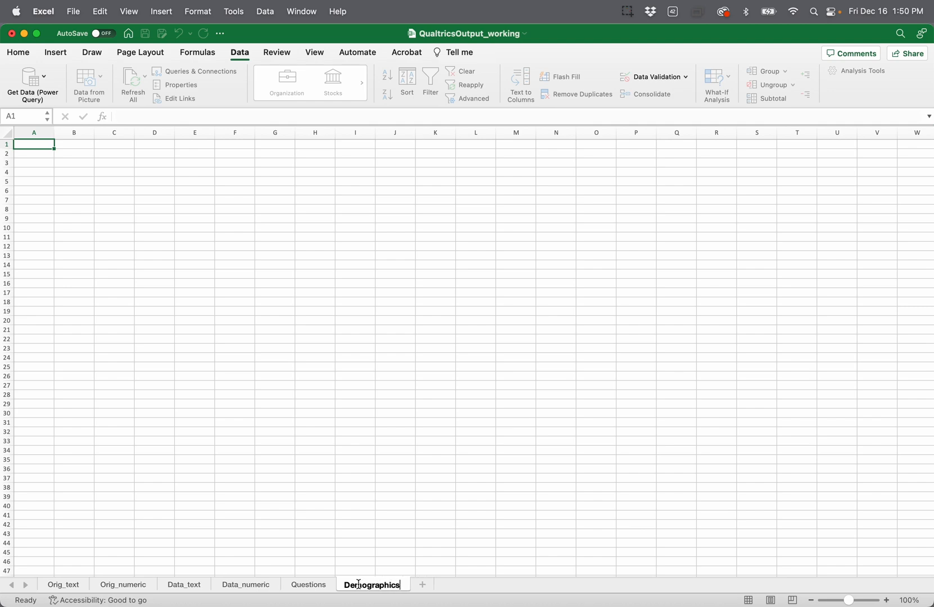
pyautogui.press('Return')
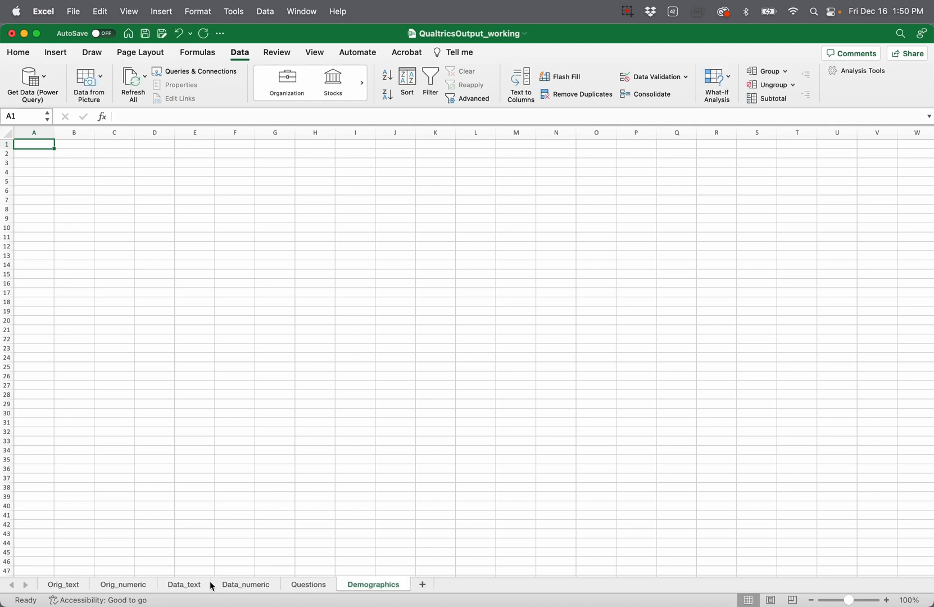
# Copy A1:F11 from Data_text into Demographics starting at A1, and widen column A to fit the response IDs
pyautogui.click(185, 585)
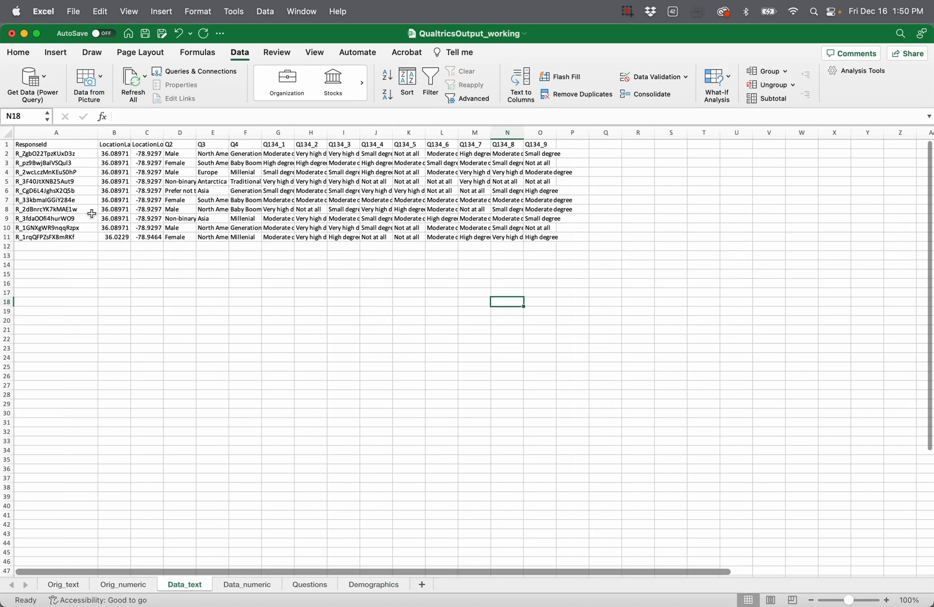
pyautogui.moveTo(72, 147); pyautogui.dragTo(242, 234)
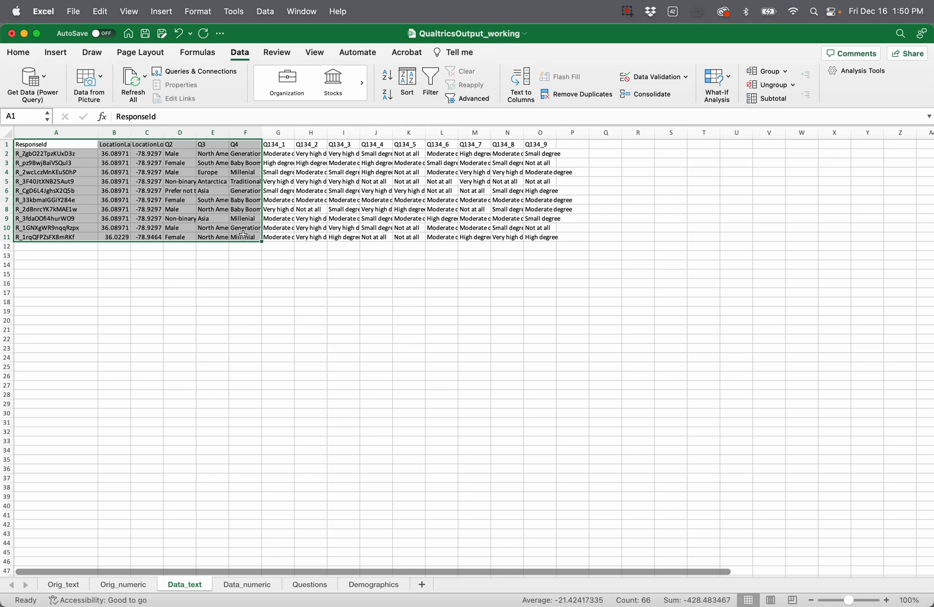
pyautogui.press('super+c')
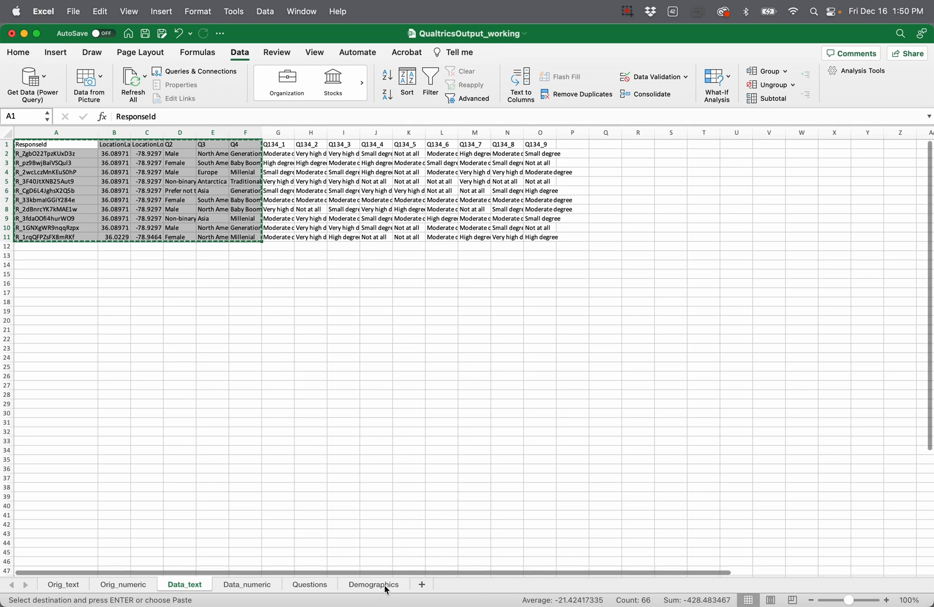
pyautogui.click(386, 588)
pyautogui.press('super+v')
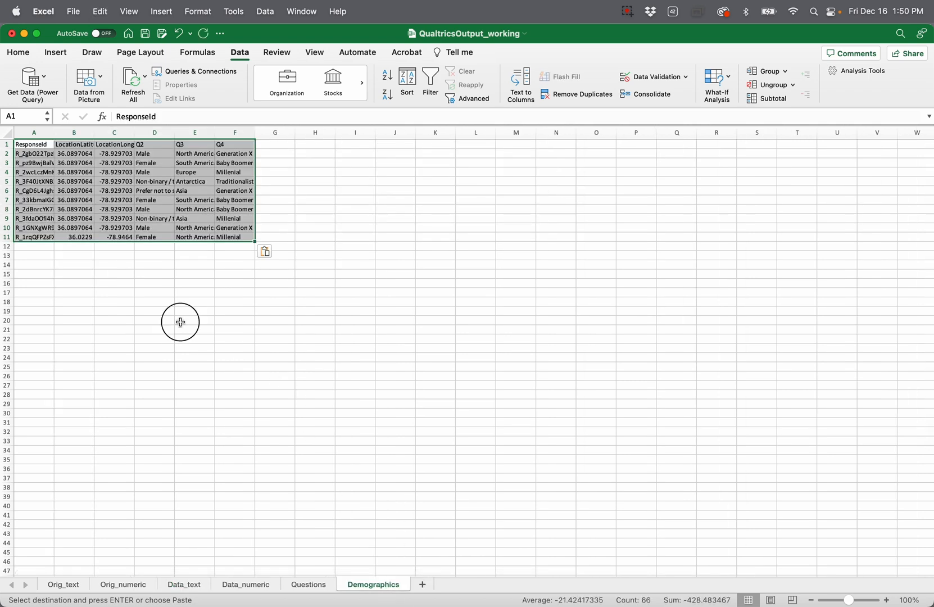
pyautogui.click(180, 321)
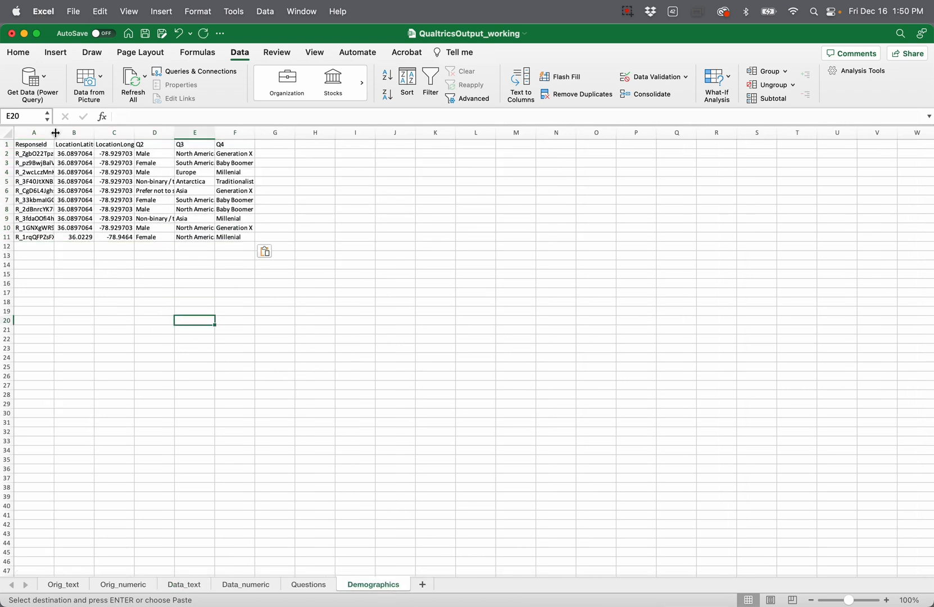
pyautogui.moveTo(53, 133); pyautogui.dragTo(93, 137)
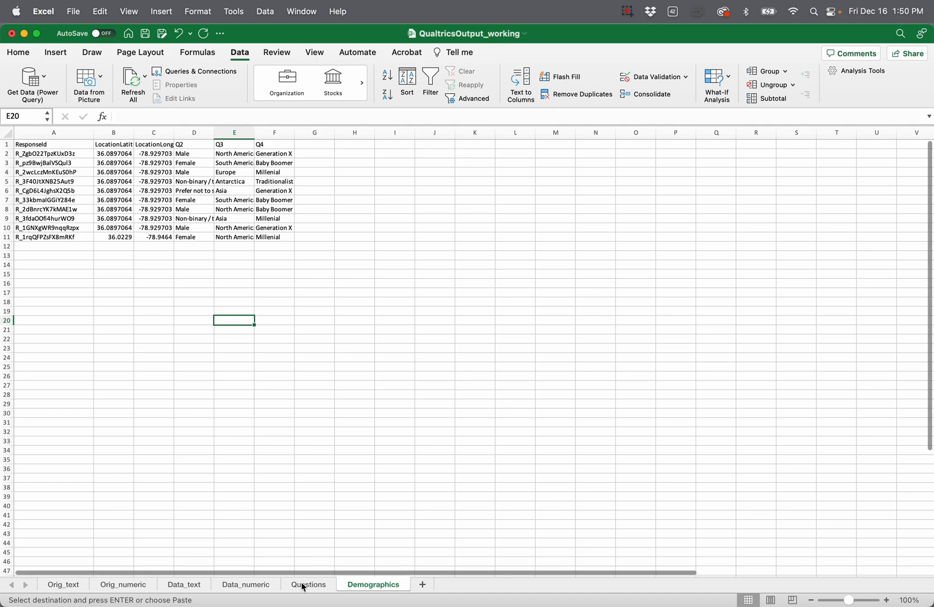
# Create a copy of the Data_text sheet at the end of the workbook
pyautogui.click(193, 585)
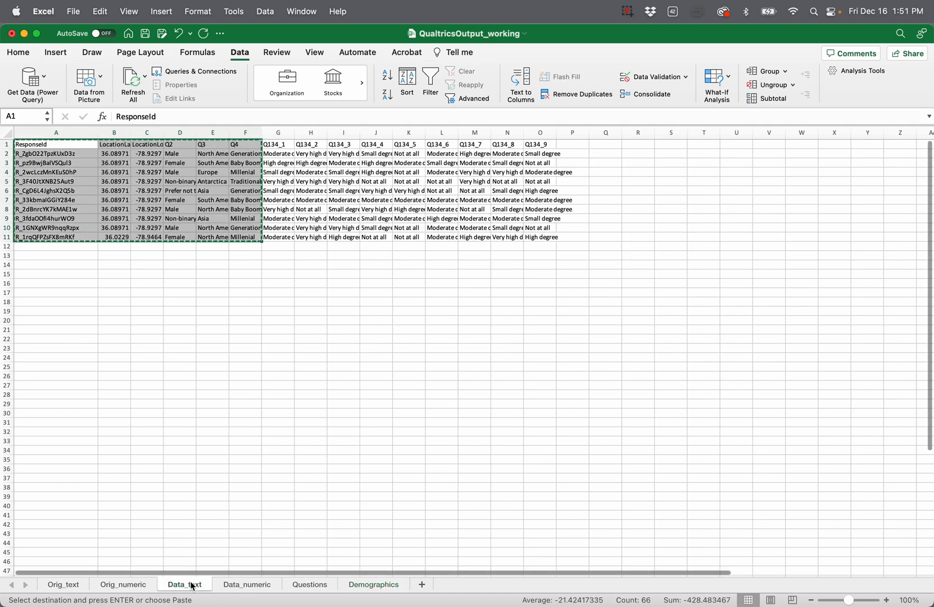
pyautogui.click(155, 395)
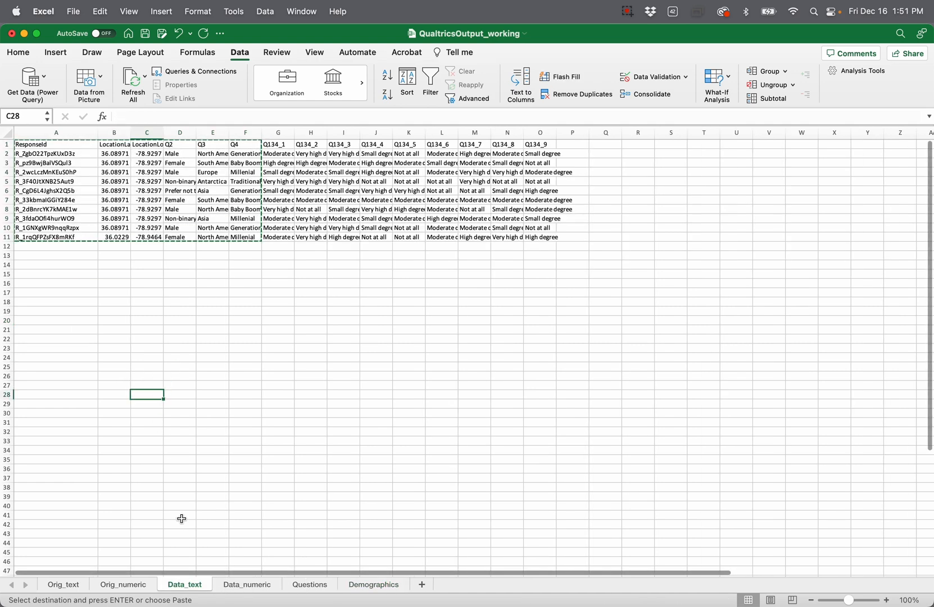
pyautogui.rightClick(184, 585)
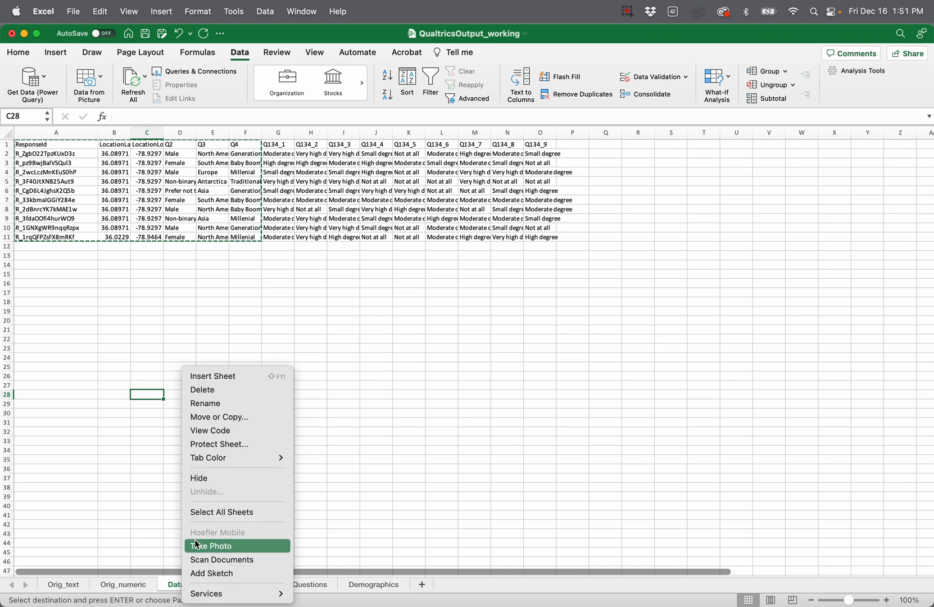
pyautogui.click(222, 418)
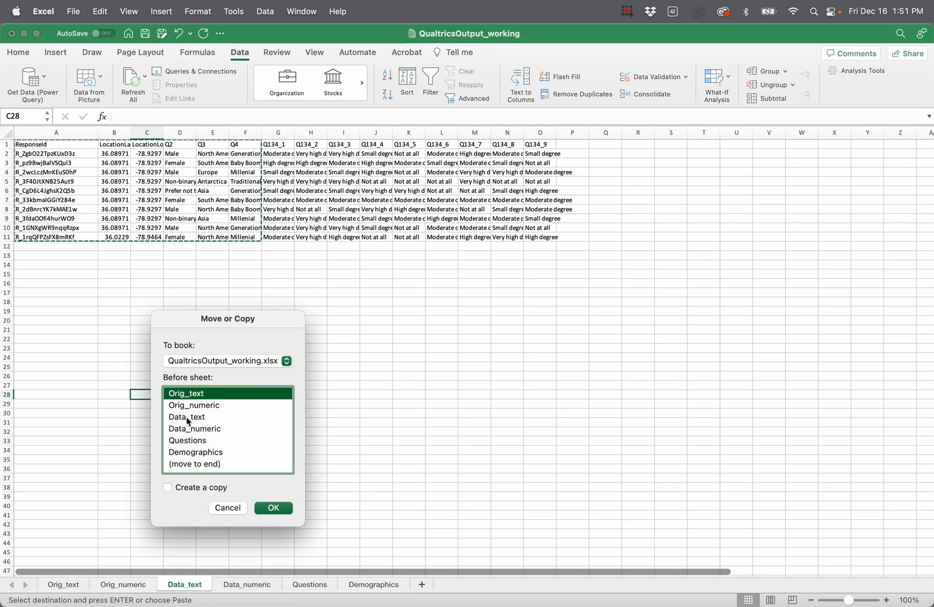
pyautogui.click(177, 464)
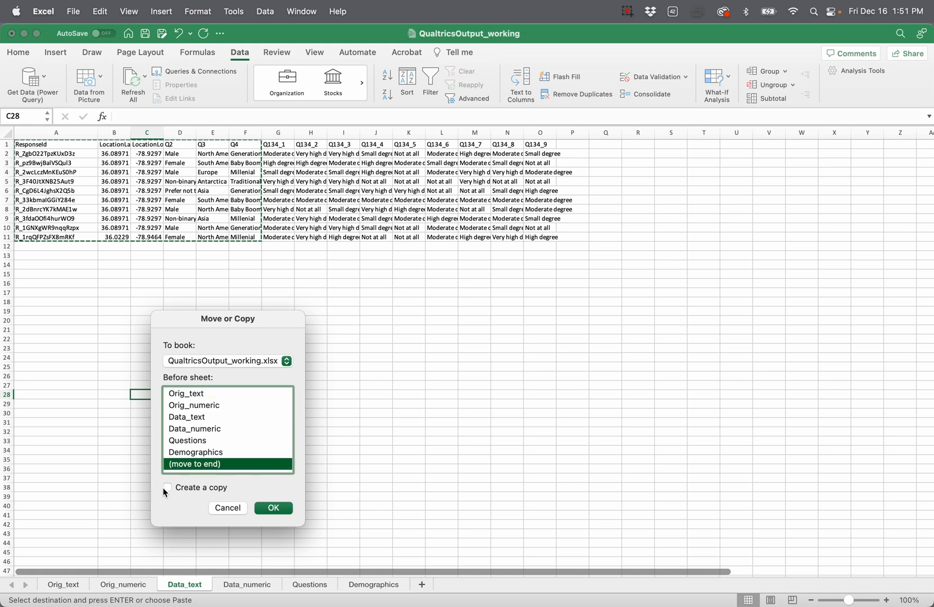
pyautogui.click(167, 487)
pyautogui.click(274, 508)
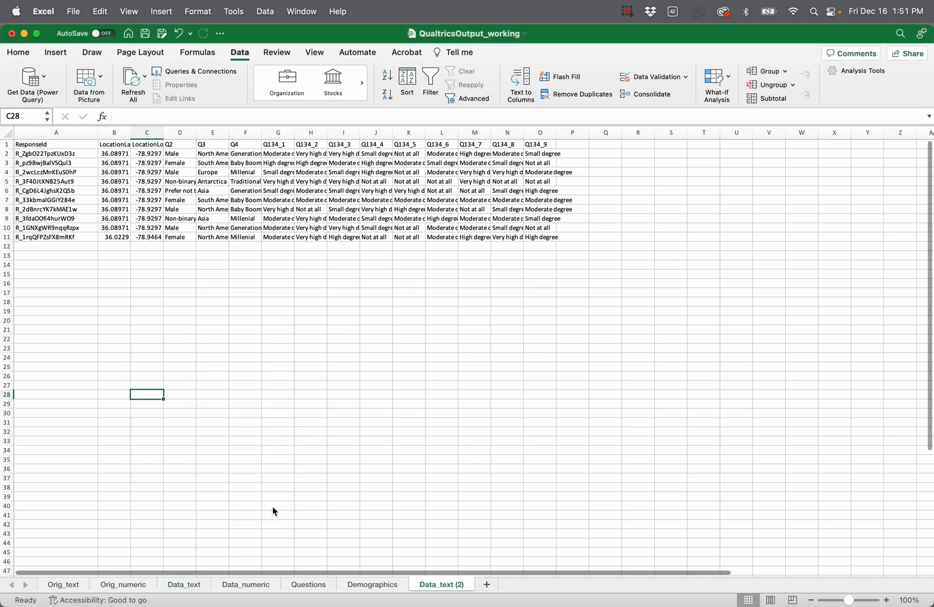
# Create a copy of the Data_numeric sheet at the end of the workbook
pyautogui.click(254, 584)
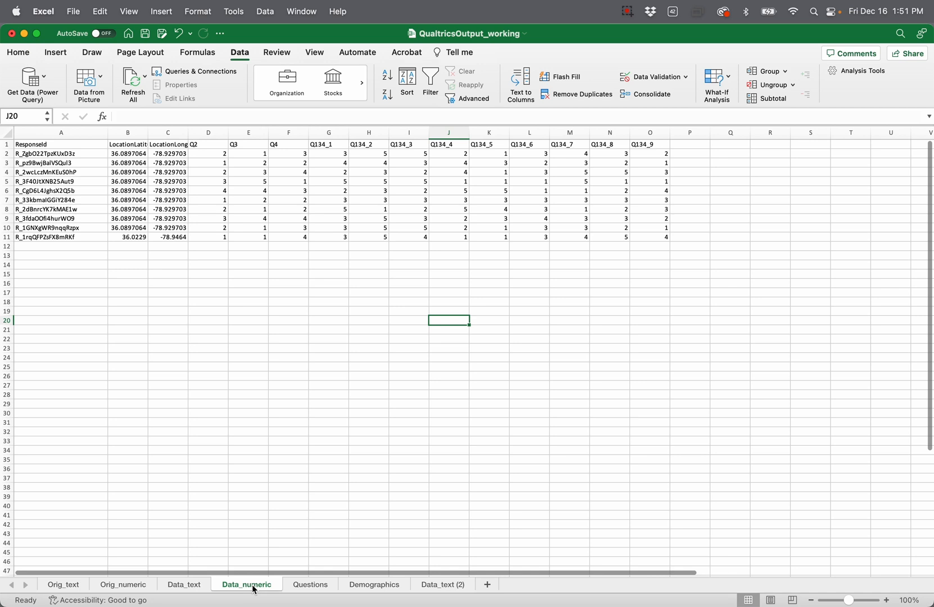
pyautogui.rightClick(254, 587)
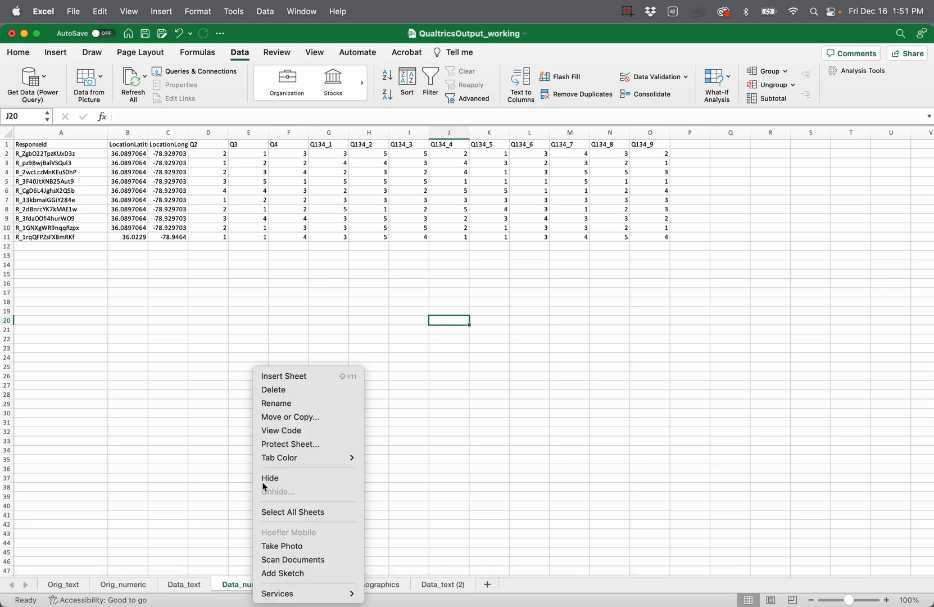
pyautogui.click(275, 417)
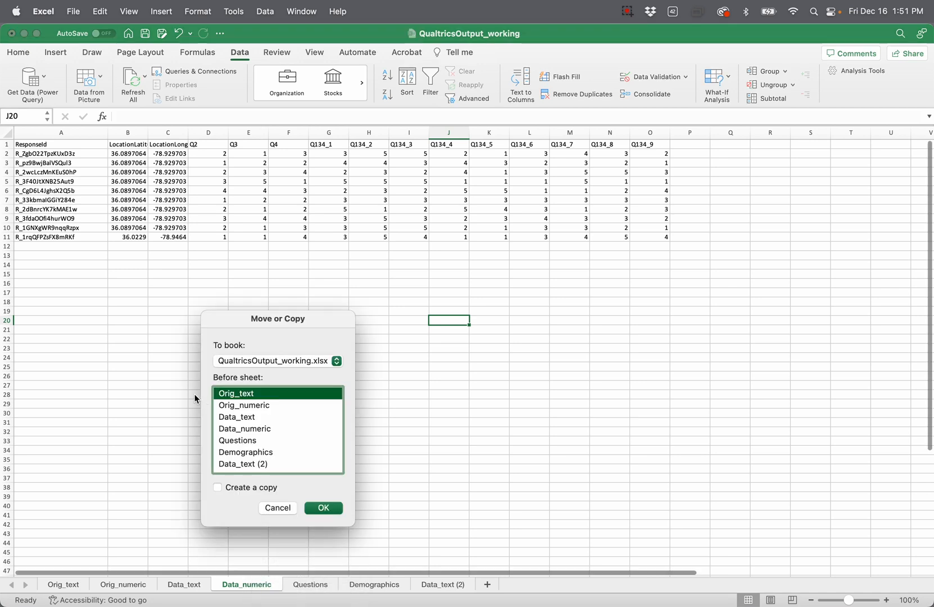
pyautogui.click(218, 487)
pyautogui.scroll(-1, 246, 461)
pyautogui.click(245, 466)
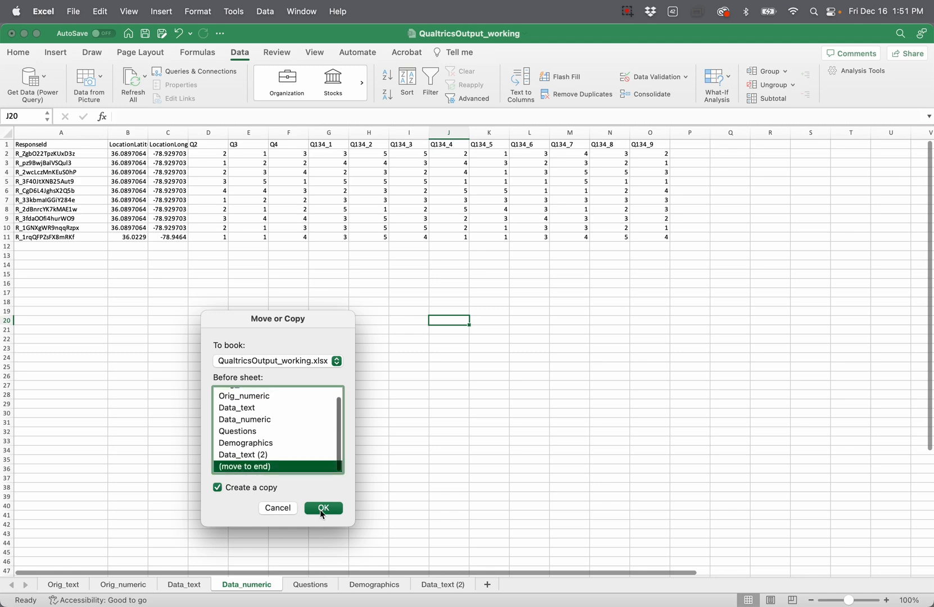
pyautogui.click(320, 509)
# Rename the Data_text (2) sheet as Response_text
pyautogui.click(441, 586)
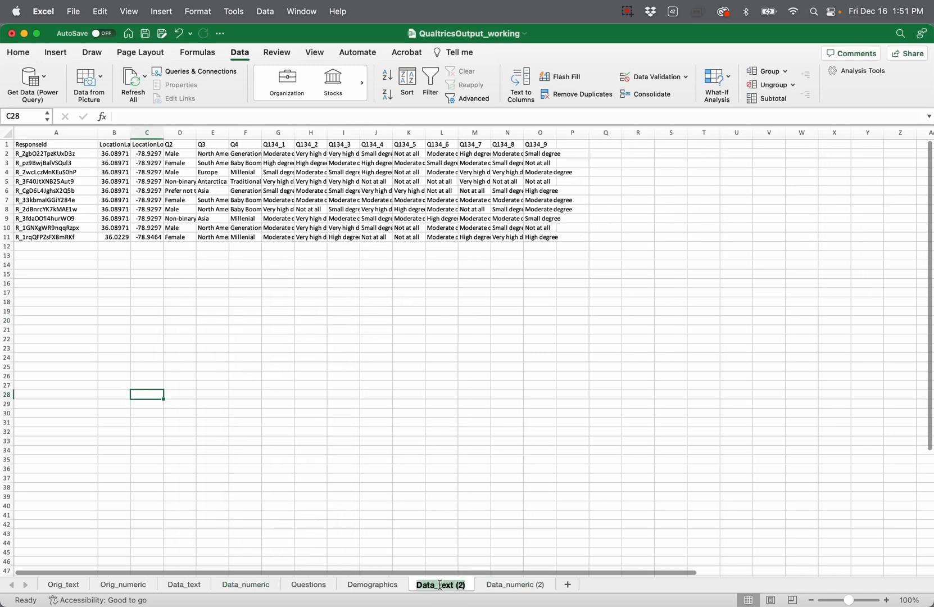
pyautogui.write('Re')
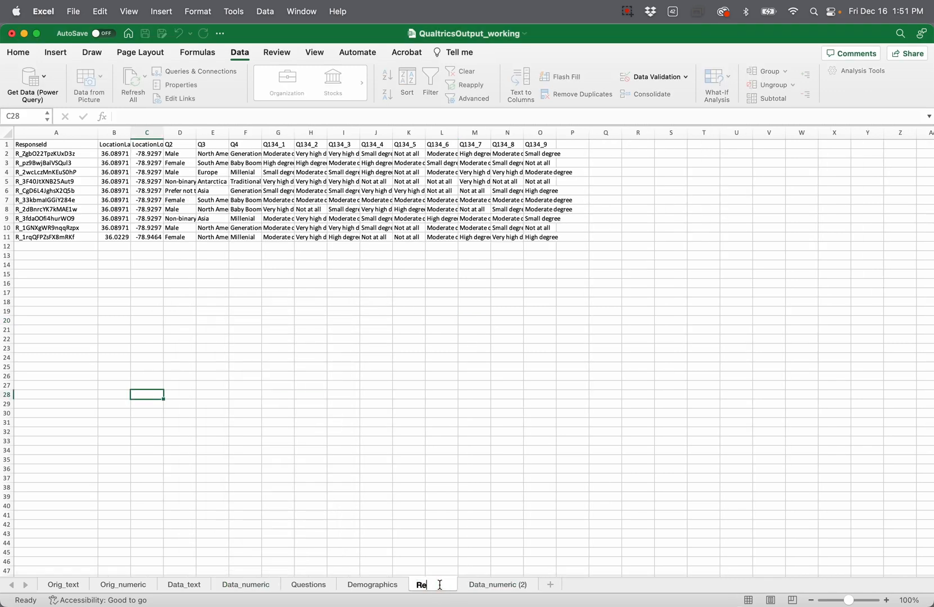
pyautogui.write('sponse_text')
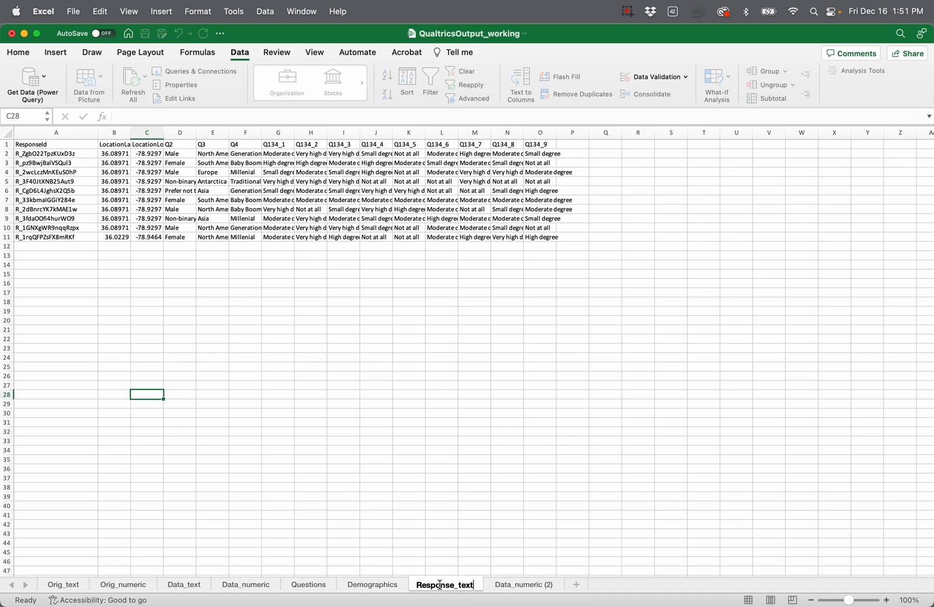
pyautogui.press('Return')
# Rename the Data_numeric (2) sheet as Response_numeric
pyautogui.doubleClick(525, 587)
pyautogui.write('Re')
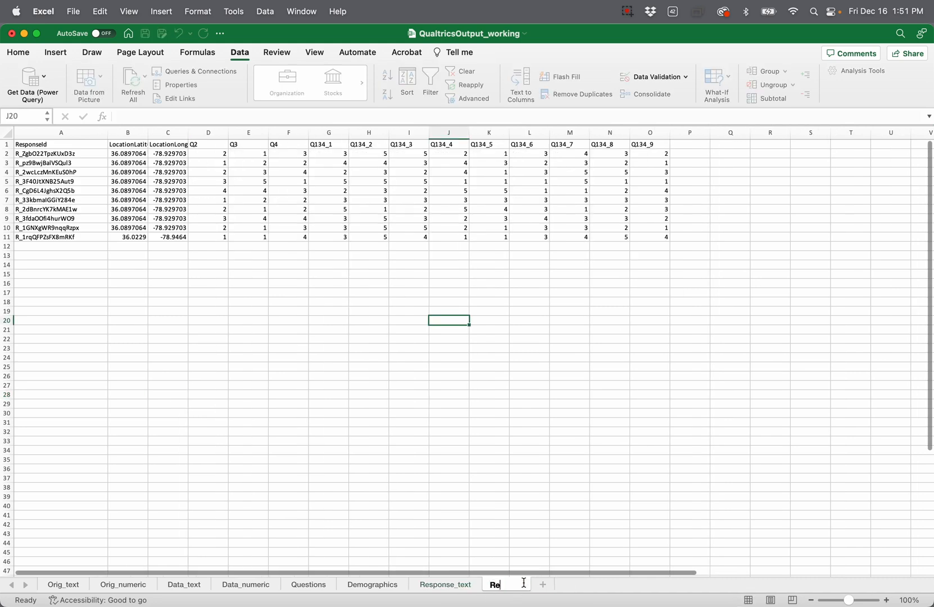
pyautogui.write('sponse_numeric')
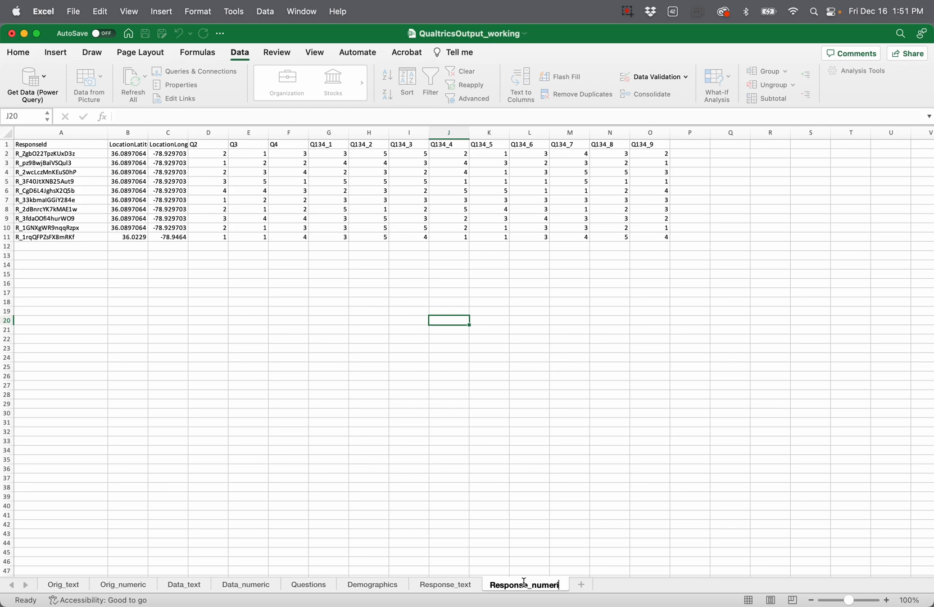
pyautogui.press('Return')
# Delete columns B through F, from LocationLatitude to Q4, from the Response_text sheet
pyautogui.click(466, 587)
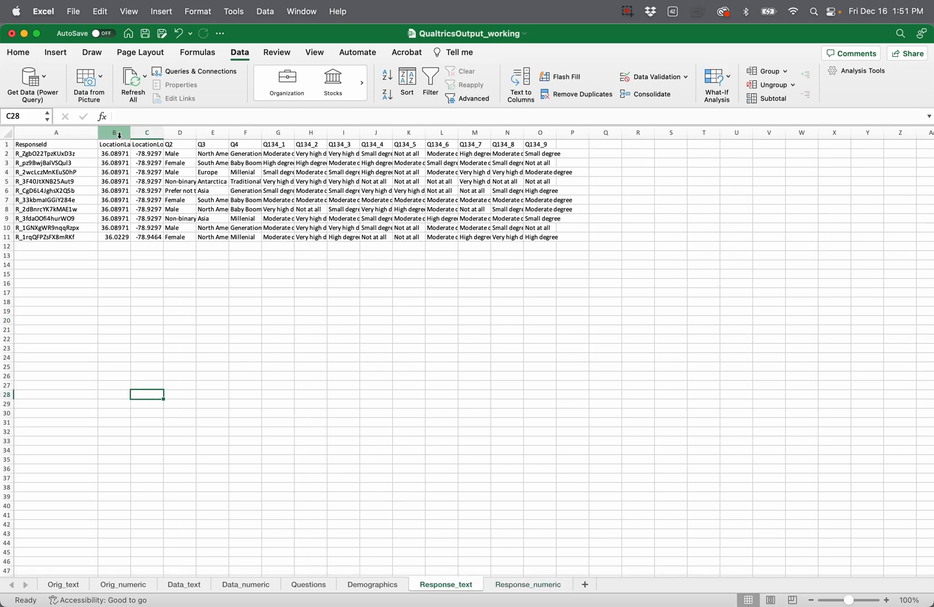
pyautogui.moveTo(119, 135); pyautogui.dragTo(242, 132)
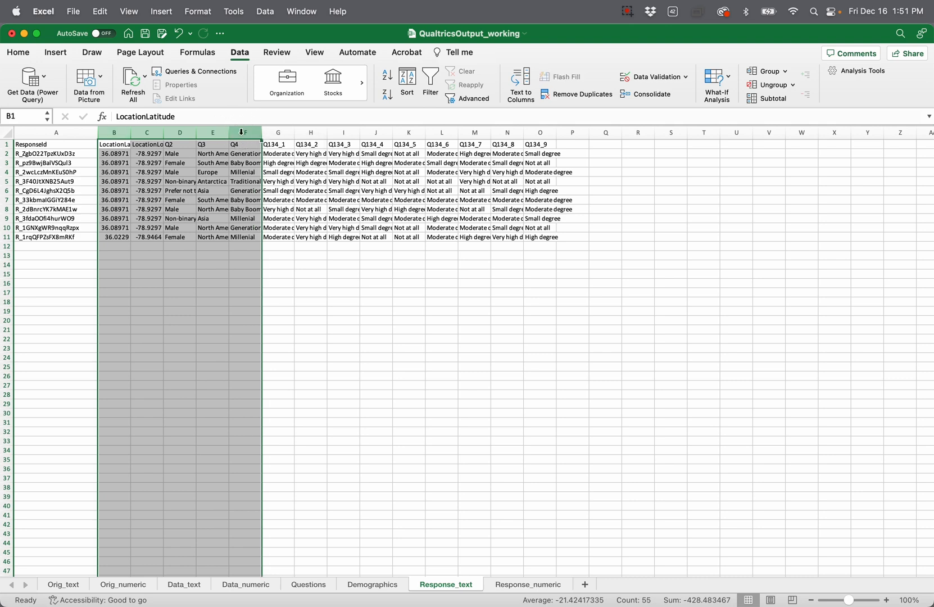
pyautogui.rightClick(242, 133)
pyautogui.click(254, 215)
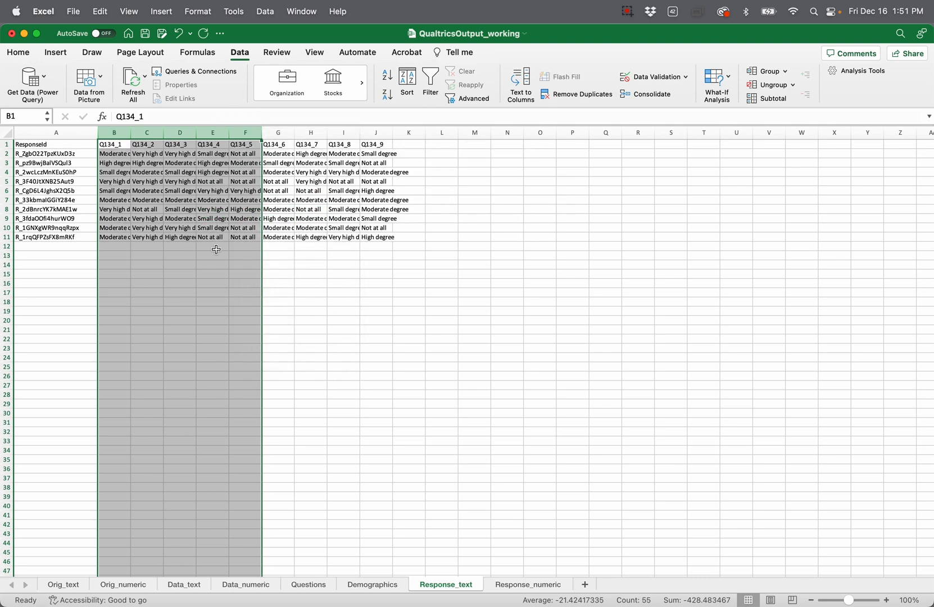
pyautogui.click(200, 266)
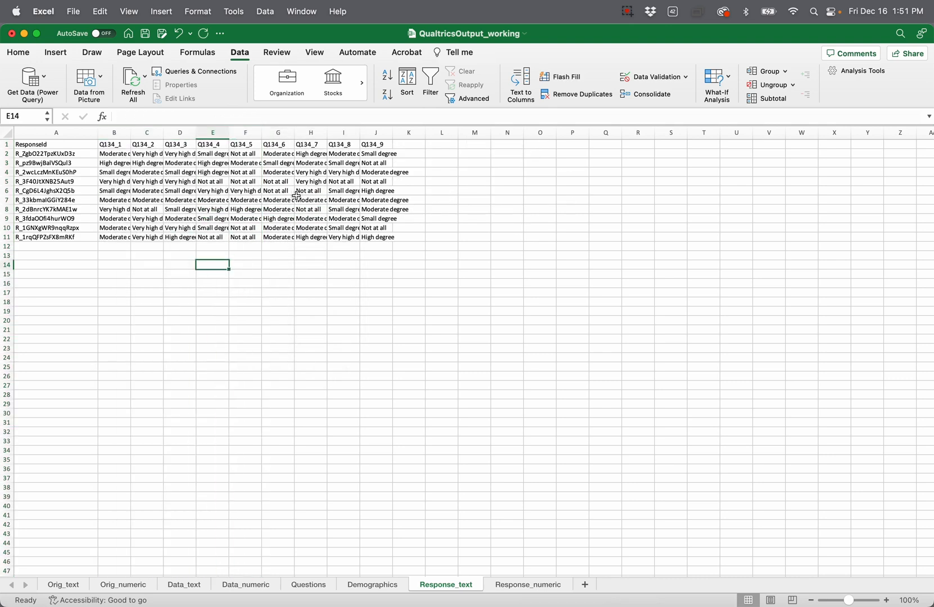
# Delete columns B through F, from LocationLatitude to Q4, from the Response_numeric sheet
pyautogui.click(527, 584)
pyautogui.moveTo(127, 133); pyautogui.dragTo(294, 133)
pyautogui.rightClick(293, 133)
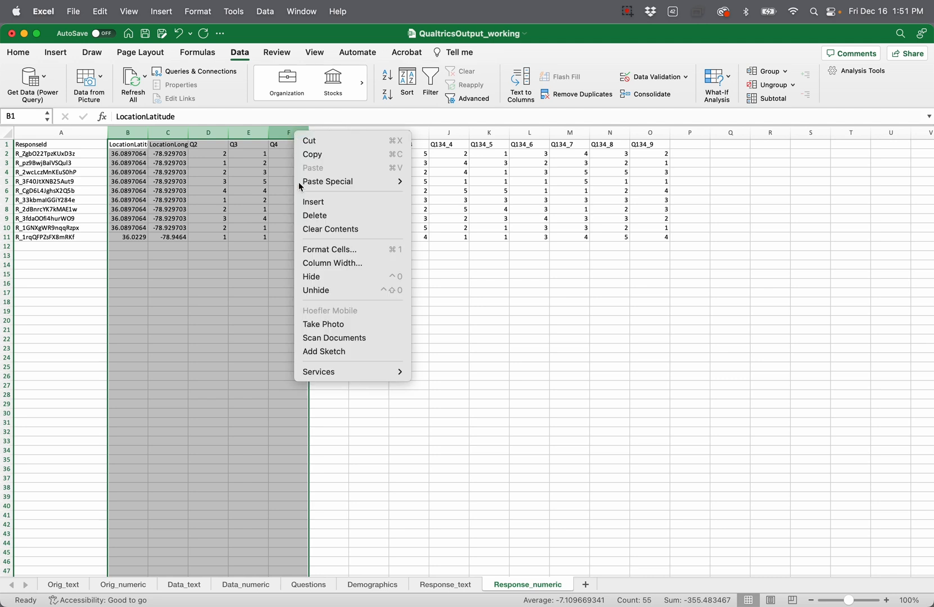
pyautogui.click(317, 218)
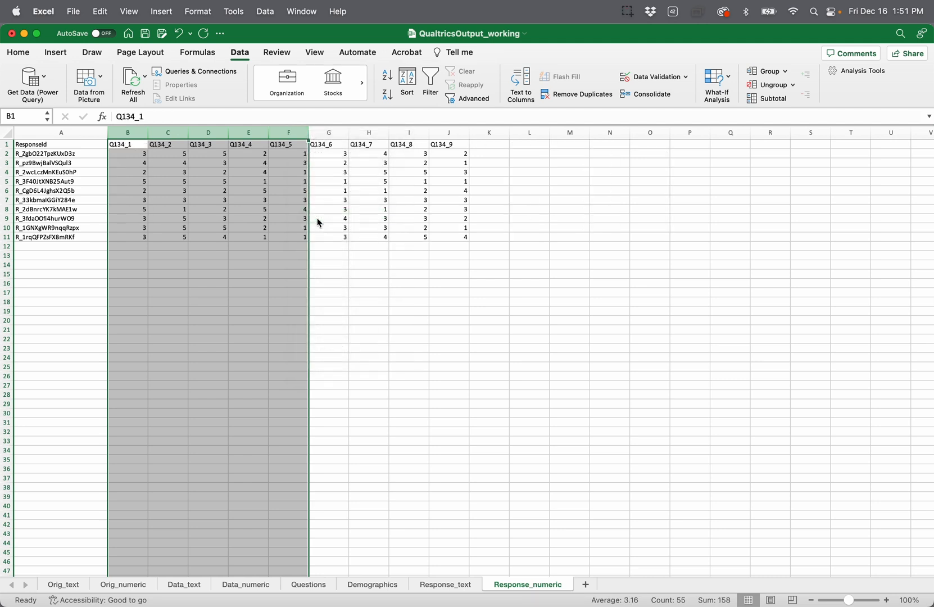
pyautogui.click(273, 321)
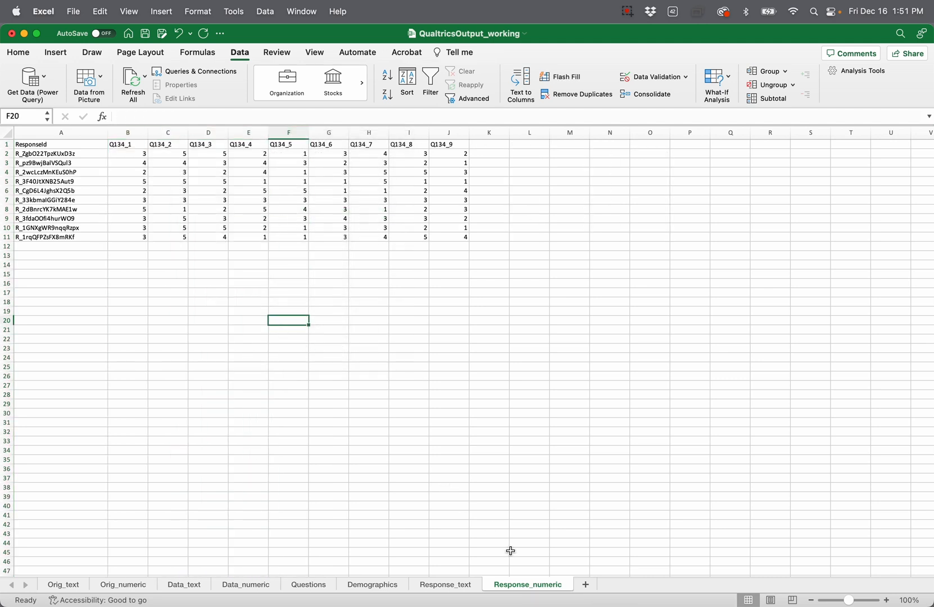
# Review the Questions, Demographics, Response_text and Response_numeric sheets, and save the workbook
pyautogui.click(312, 584)
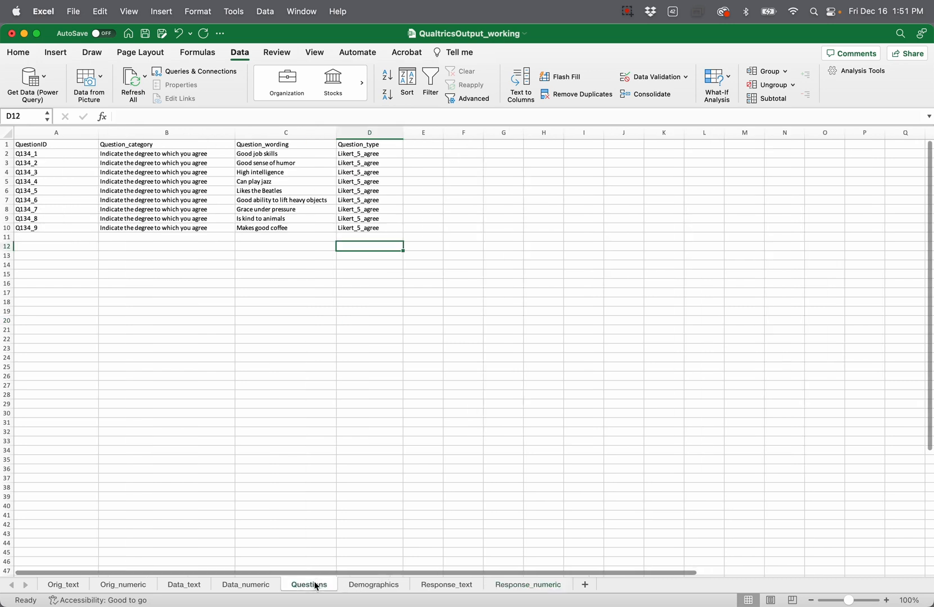
pyautogui.click(357, 585)
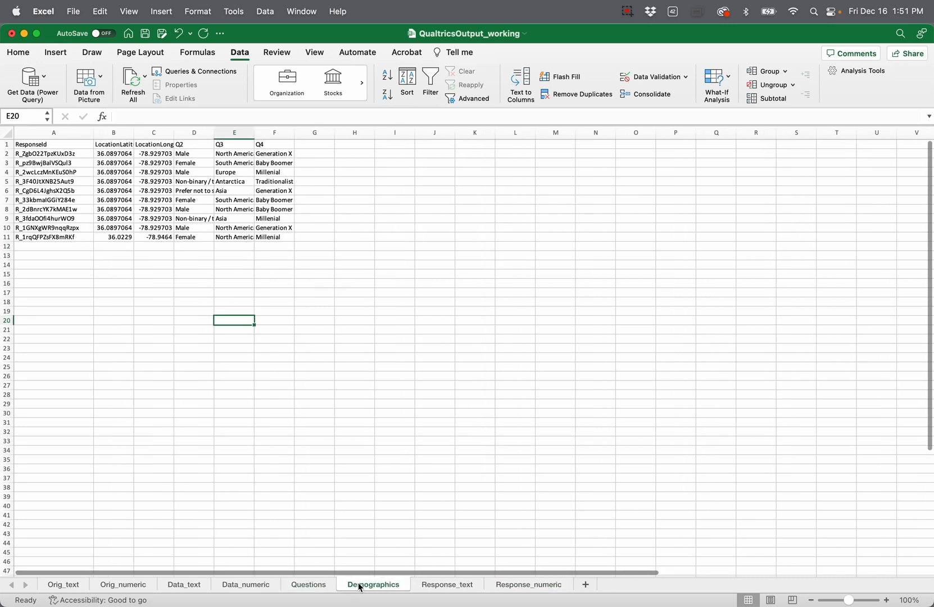
pyautogui.click(445, 587)
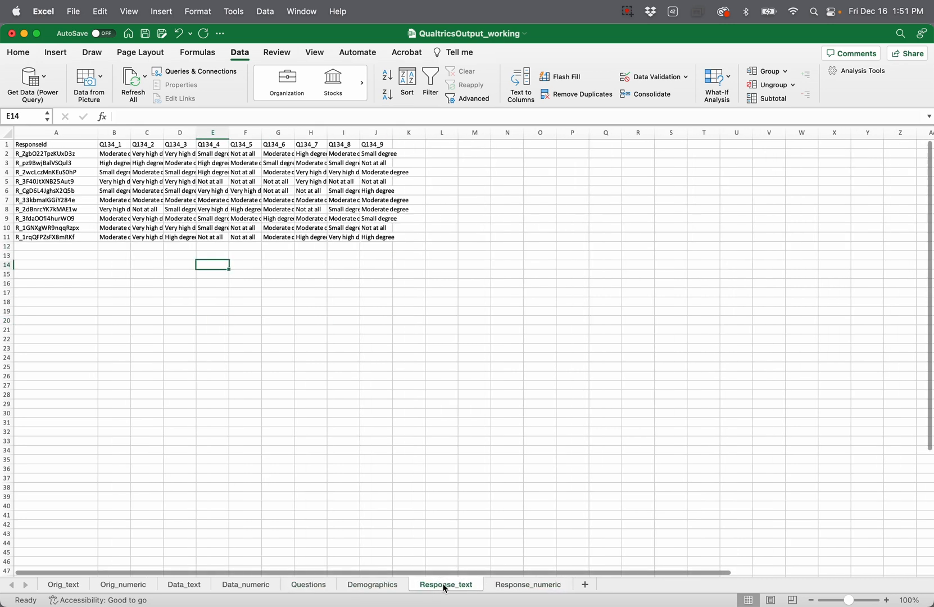
pyautogui.click(520, 587)
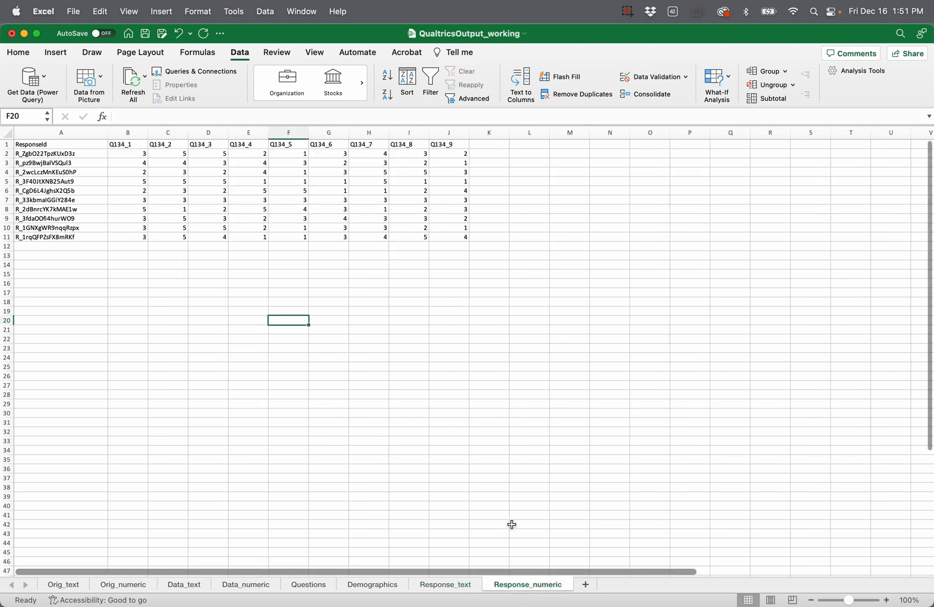
pyautogui.click(215, 385)
pyautogui.press('super+s')
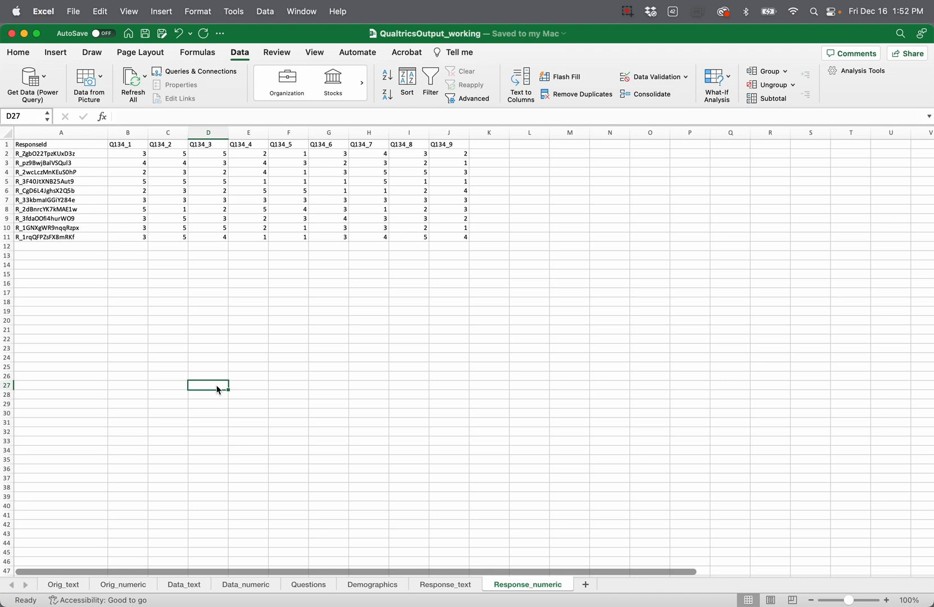
# Compare the column layout of Data_text with the Response_text and Response_numeric sheets
pyautogui.click(186, 259)
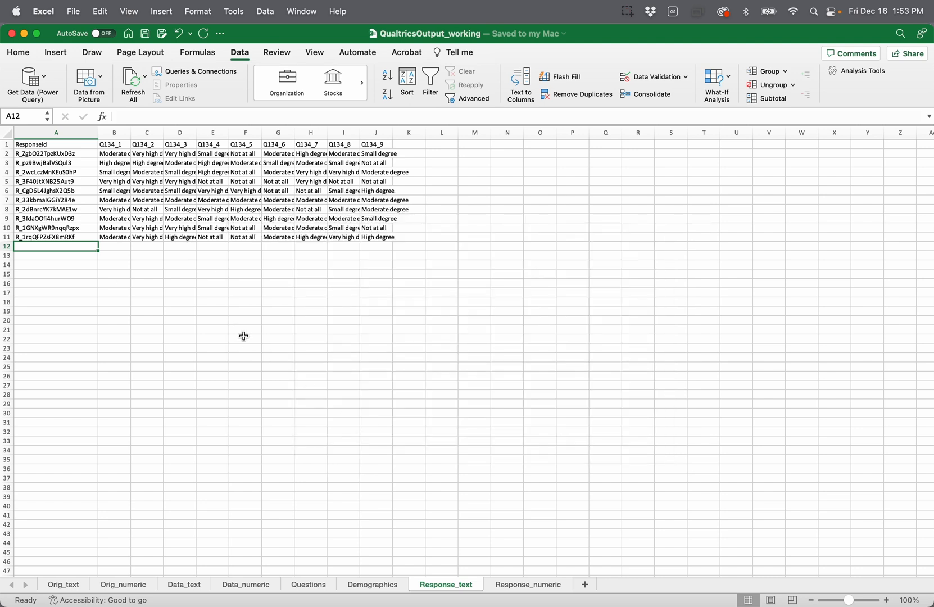
pyautogui.click(201, 583)
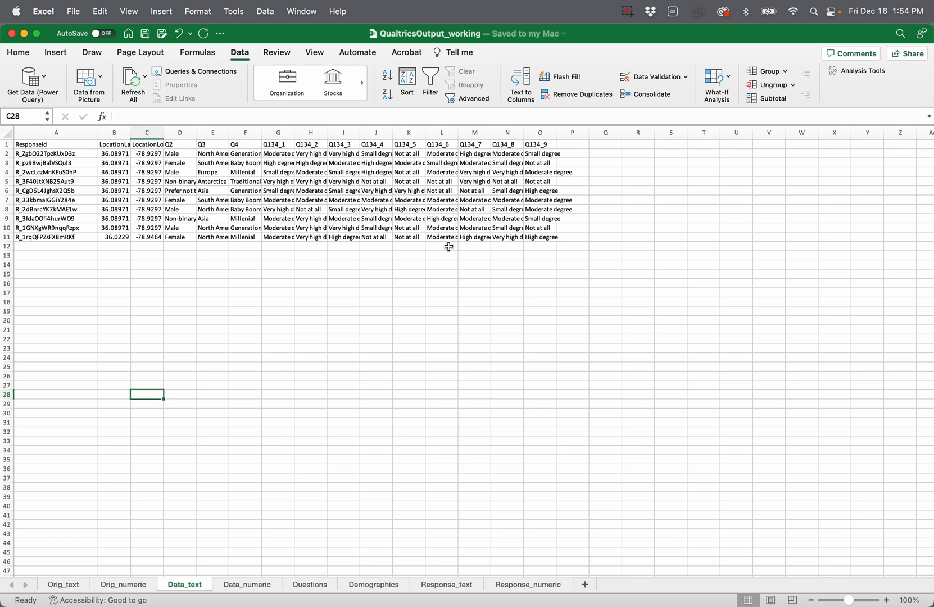
pyautogui.click(440, 586)
pyautogui.click(514, 587)
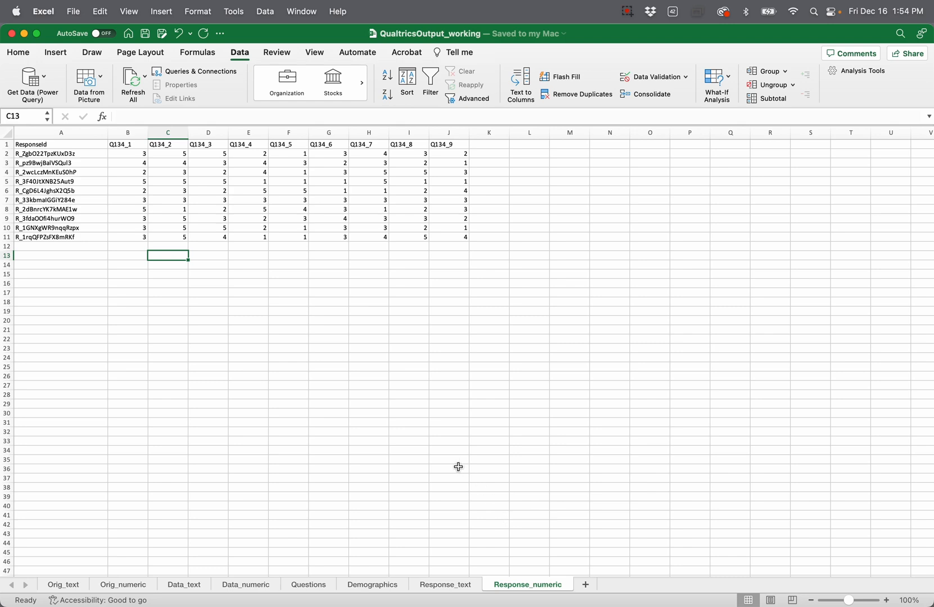
pyautogui.click(446, 585)
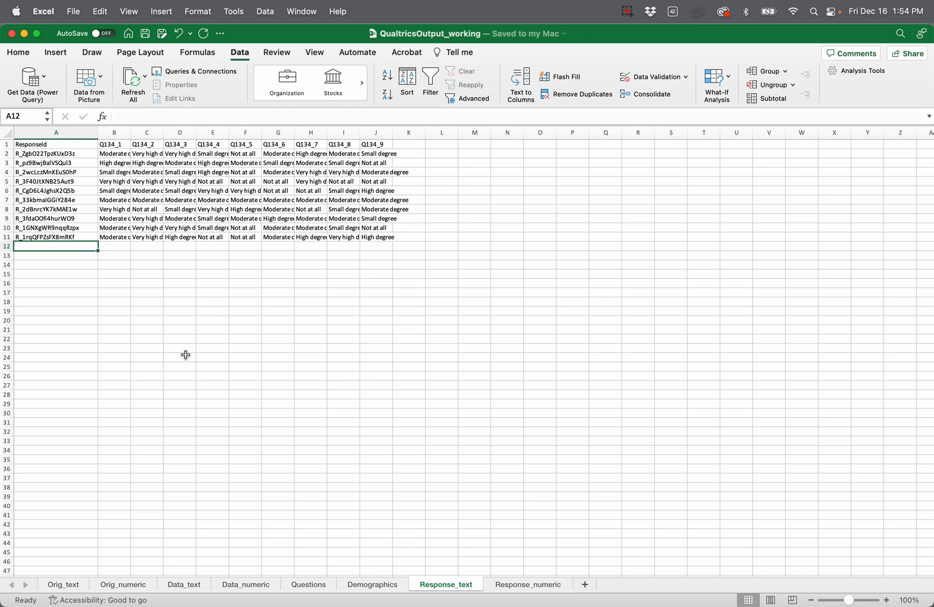
# Switch to Chrome, look over the main features on the OpenRefine website, and open its download page
pyautogui.moveTo(421, 604)
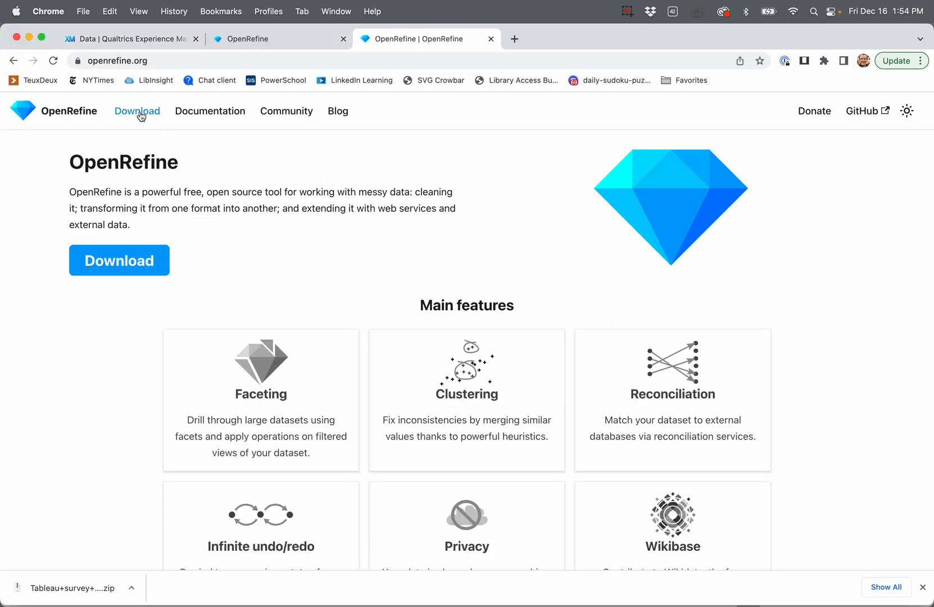
pyautogui.scroll(-4, 460, 212)
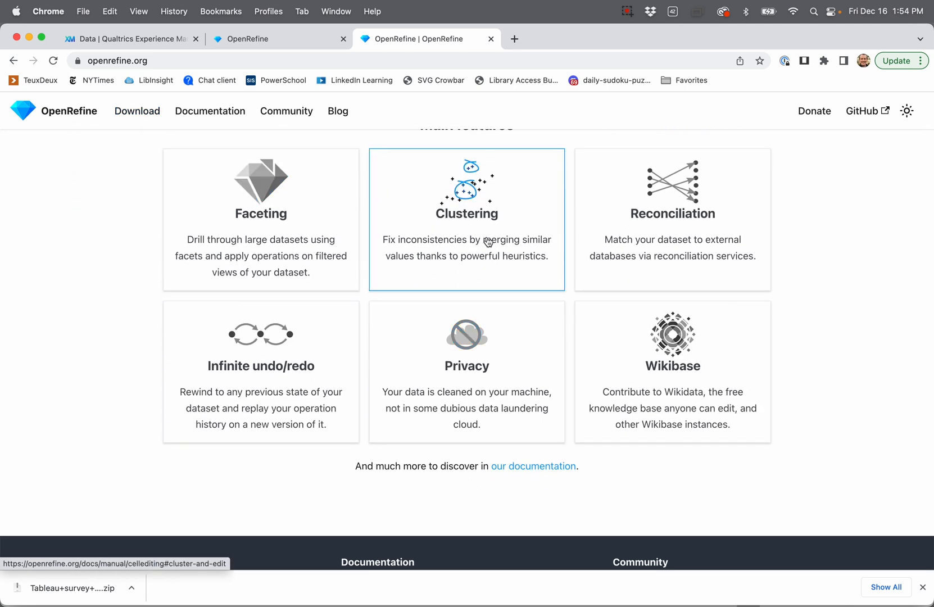
pyautogui.scroll(1, 466, 239)
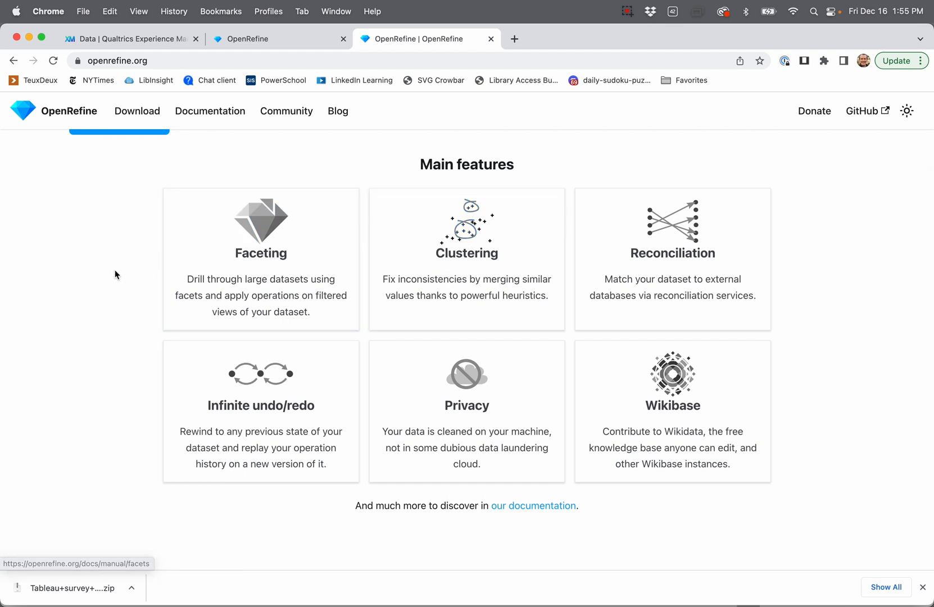
pyautogui.scroll(1, 115, 274)
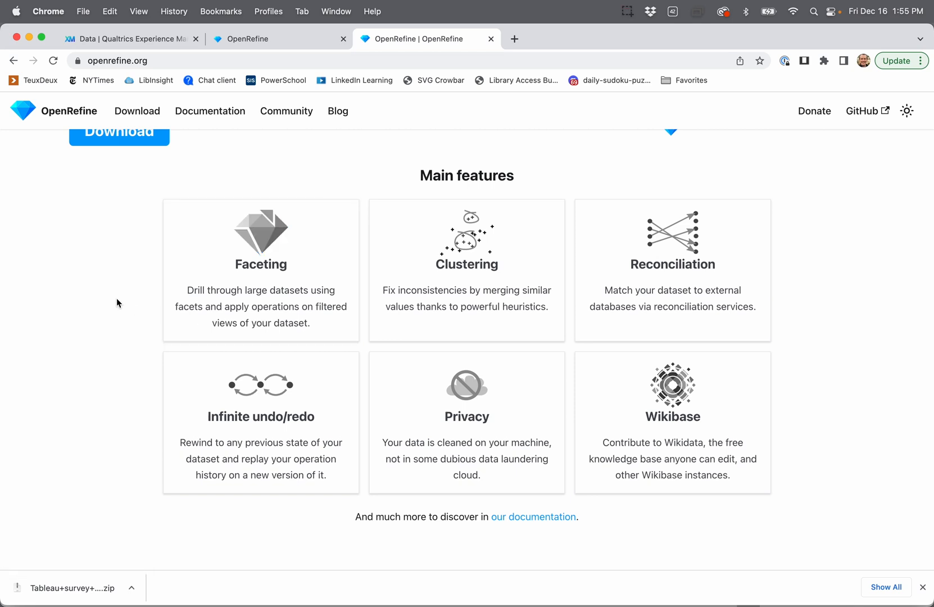
pyautogui.scroll(5, 117, 302)
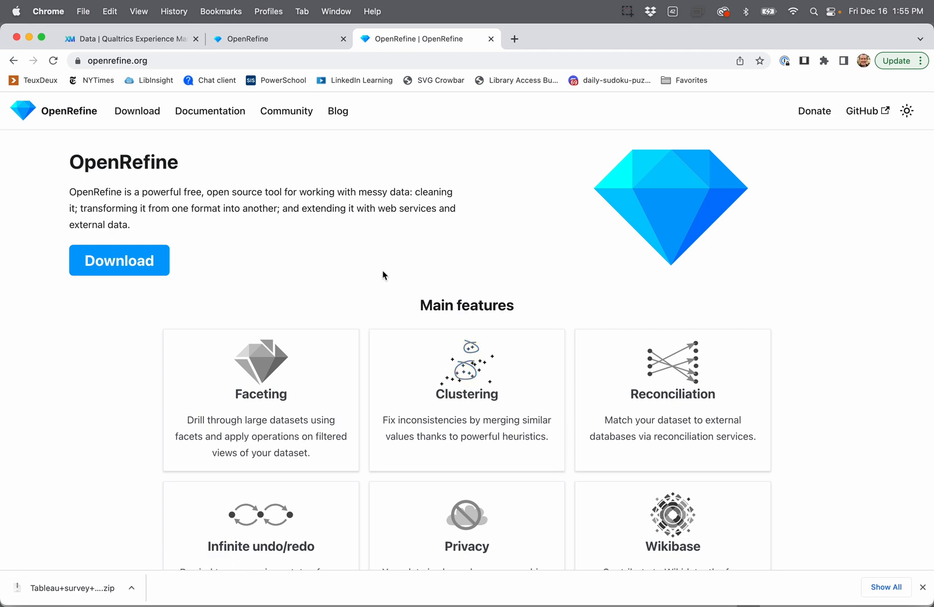
pyautogui.click(127, 116)
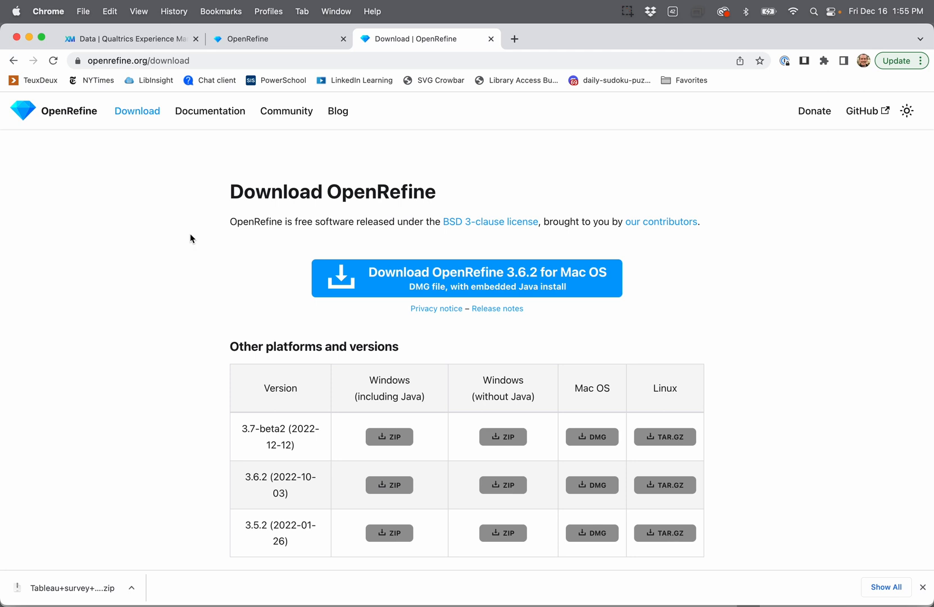
# In the local OpenRefine page, load QualtricsOutput_working.xlsx from the QualtricsOutput workshop folder and proceed to its parsing options
pyautogui.click(270, 41)
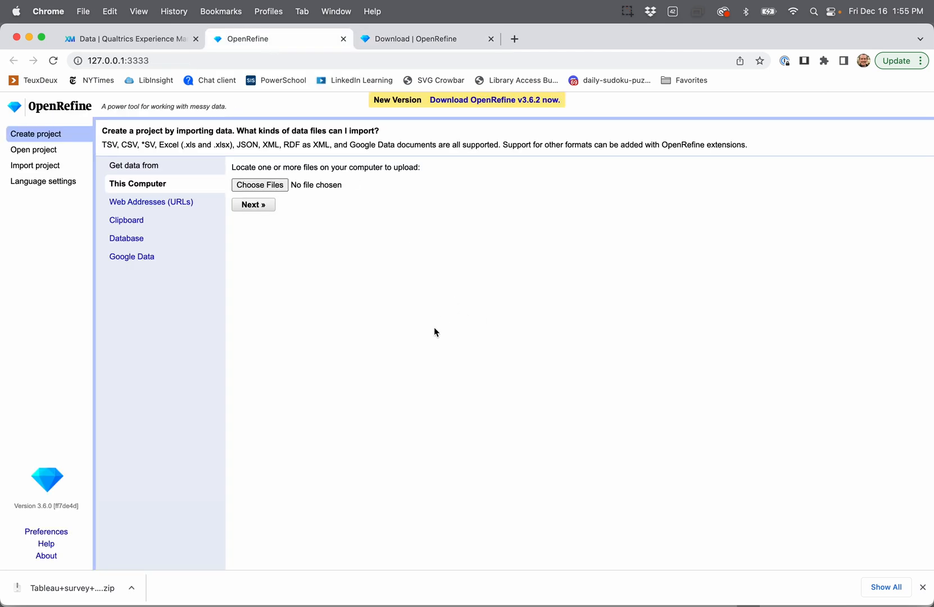
pyautogui.click(921, 586)
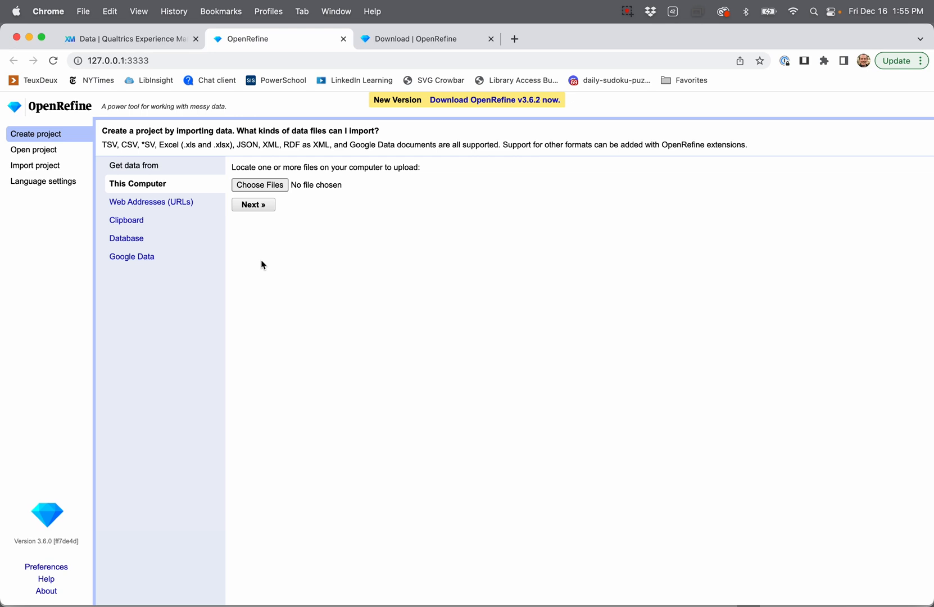
pyautogui.click(272, 189)
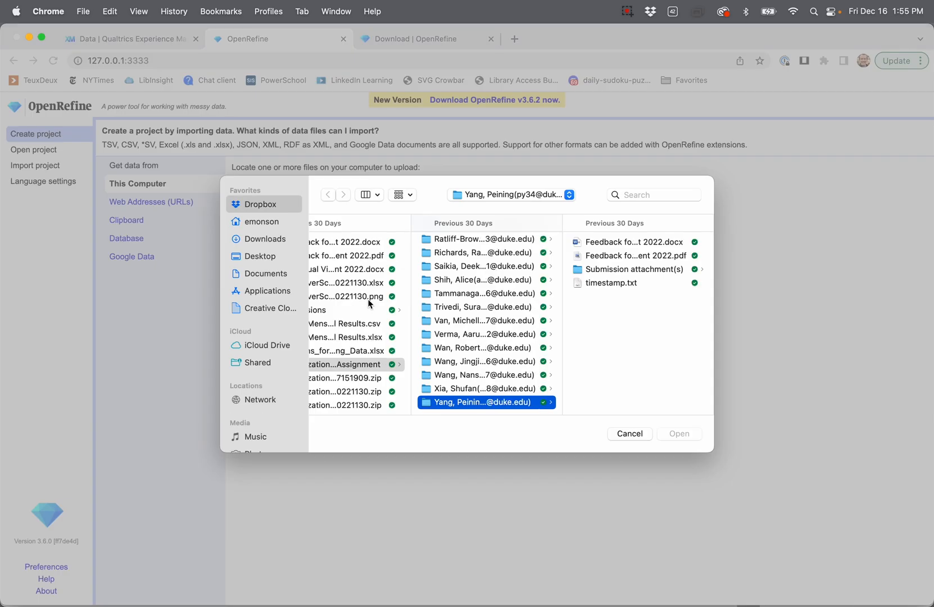
pyautogui.click(256, 206)
pyautogui.click(349, 256)
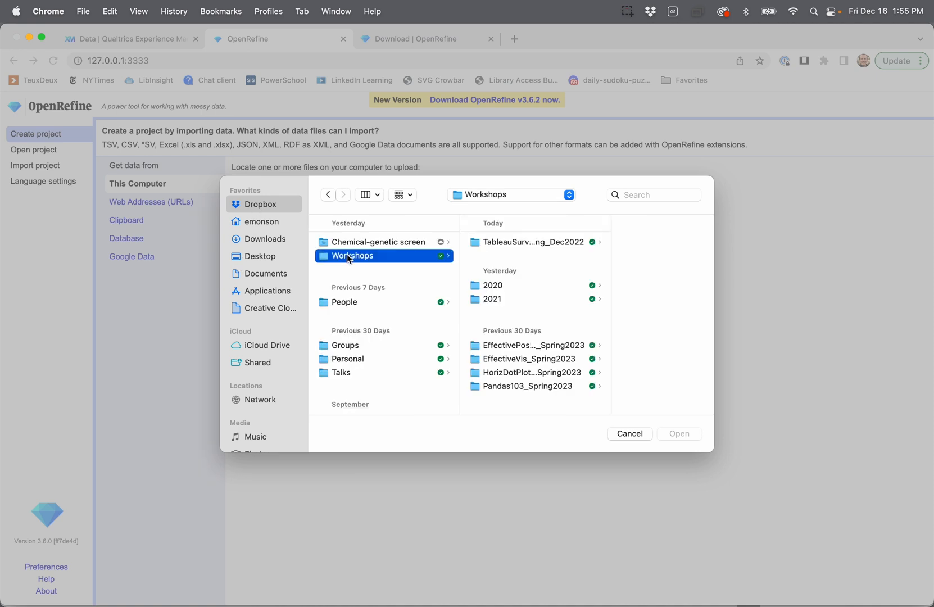
pyautogui.click(491, 244)
pyautogui.click(598, 244)
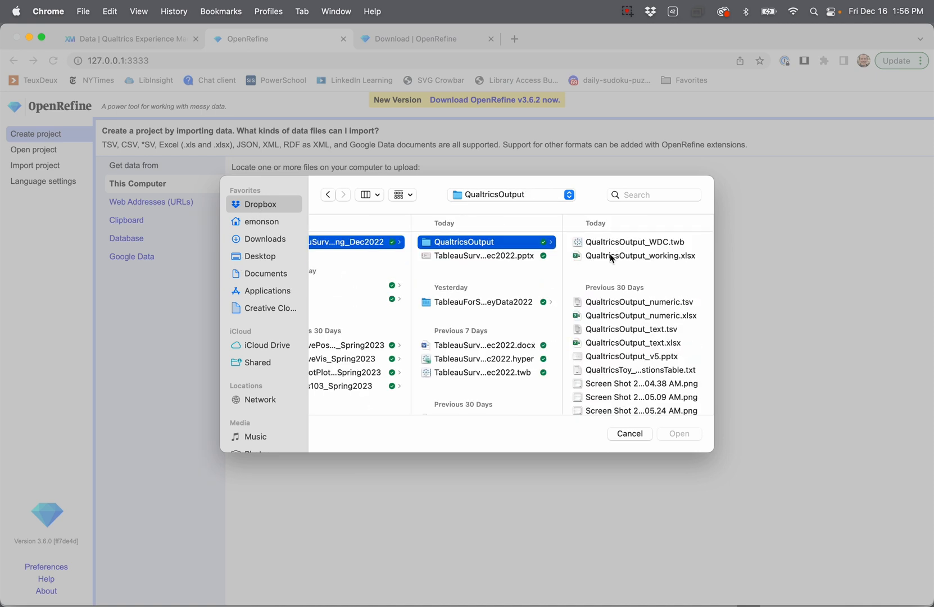
pyautogui.click(608, 254)
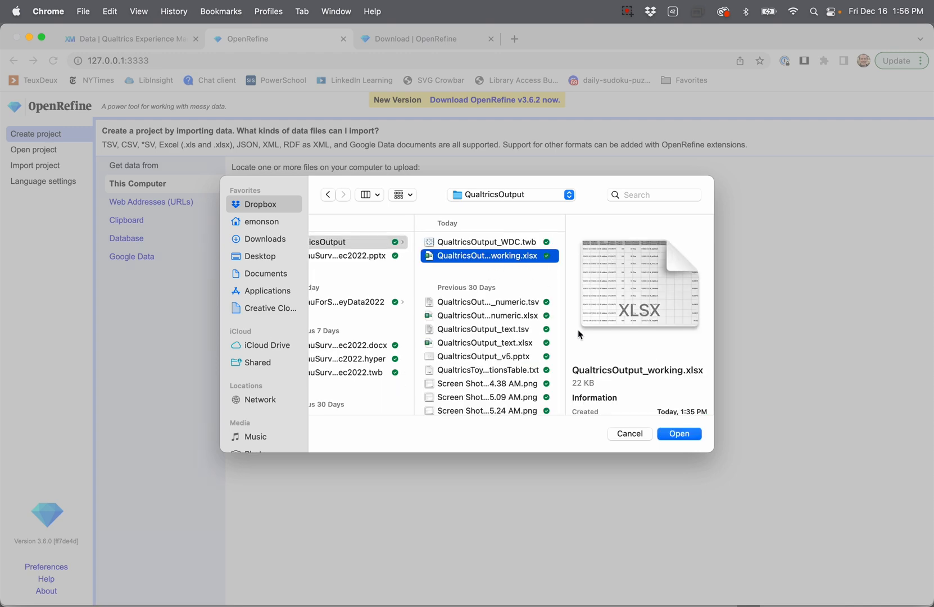
pyautogui.click(679, 434)
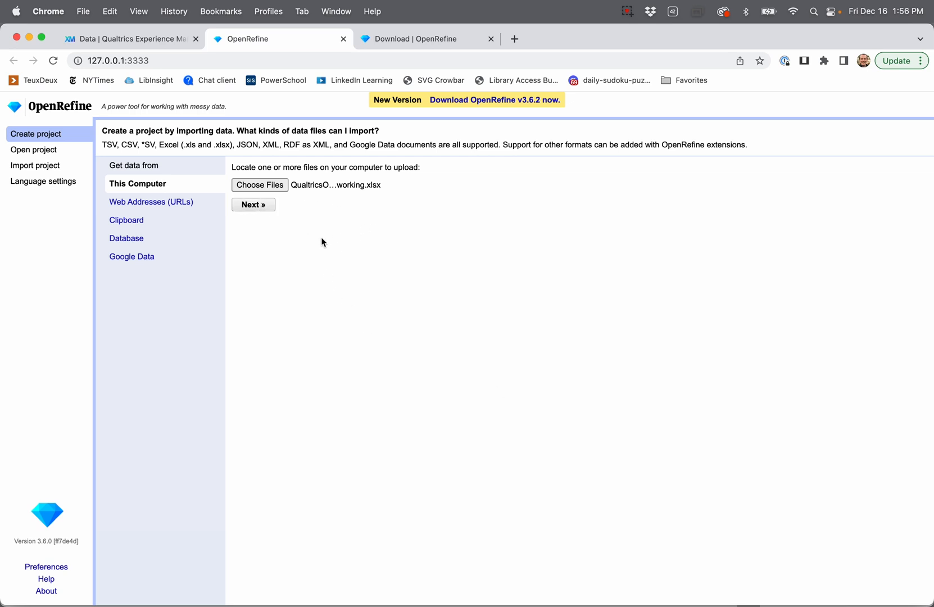
pyautogui.click(258, 206)
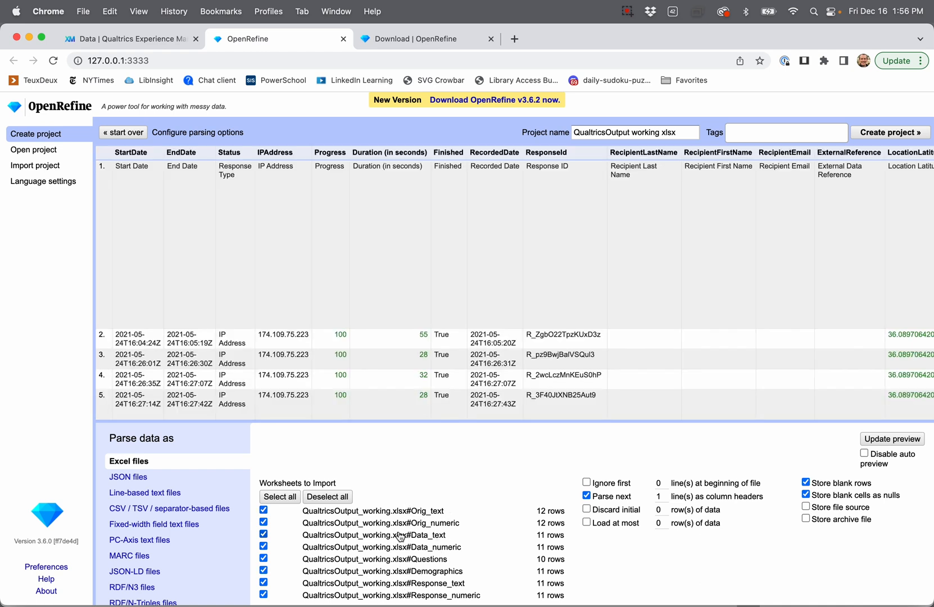
# Create the project from only the Response_text worksheet and display 10 rows per page
pyautogui.scroll(-2, 369, 535)
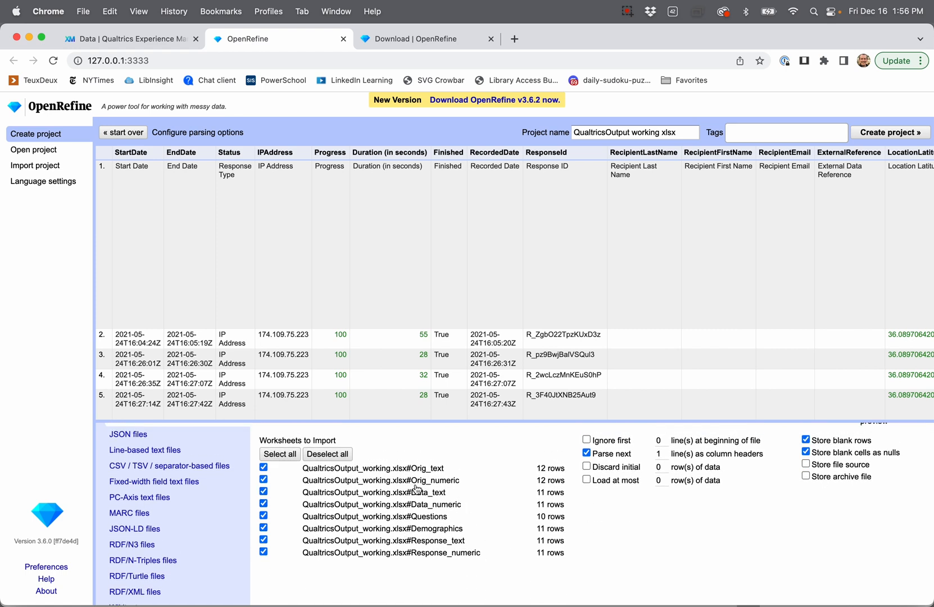
pyautogui.click(330, 458)
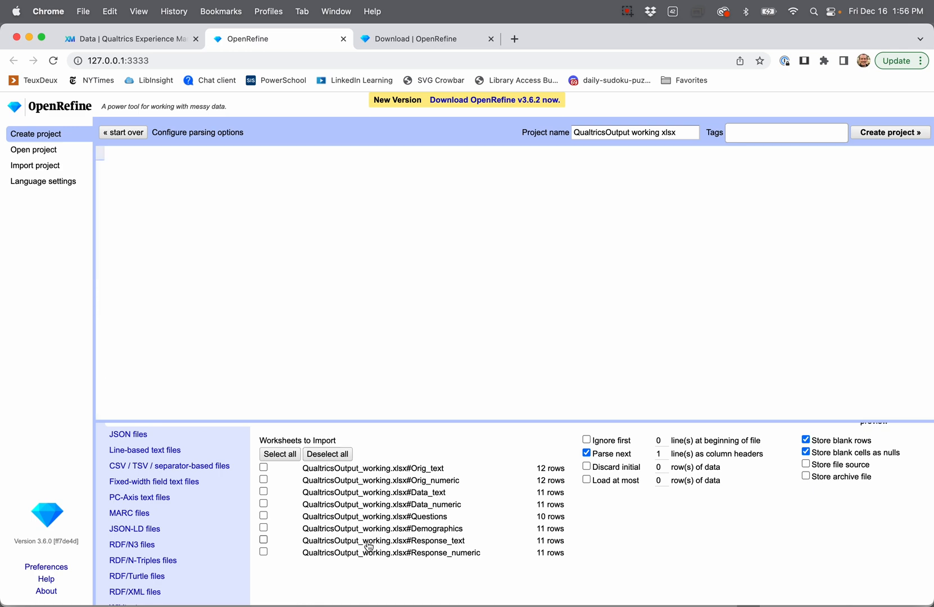
pyautogui.click(263, 539)
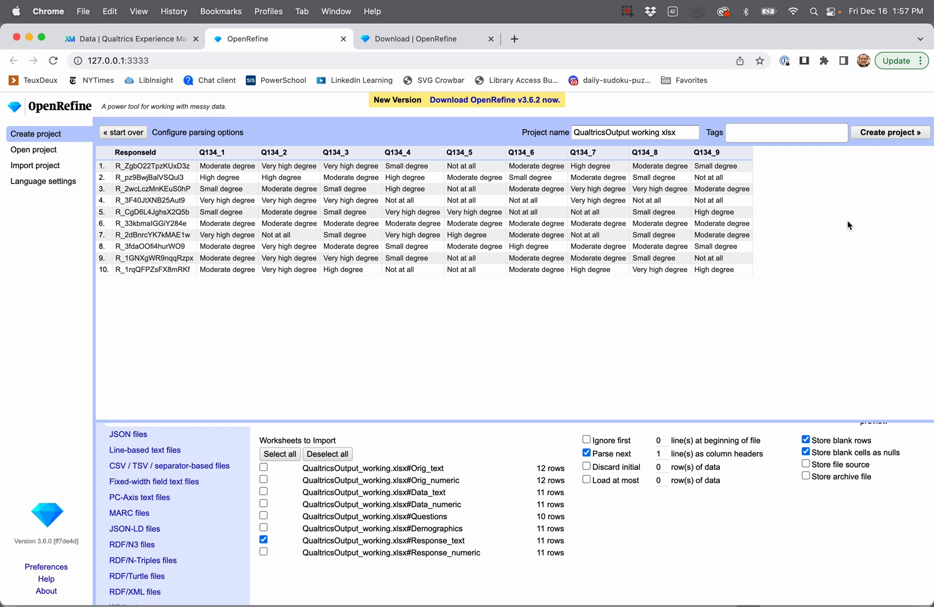
pyautogui.click(871, 134)
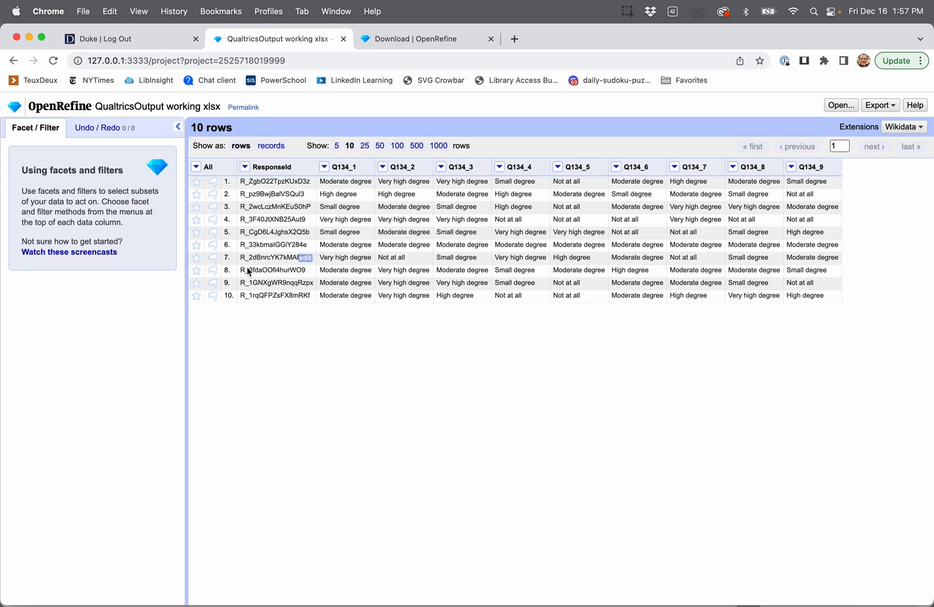
pyautogui.click(337, 147)
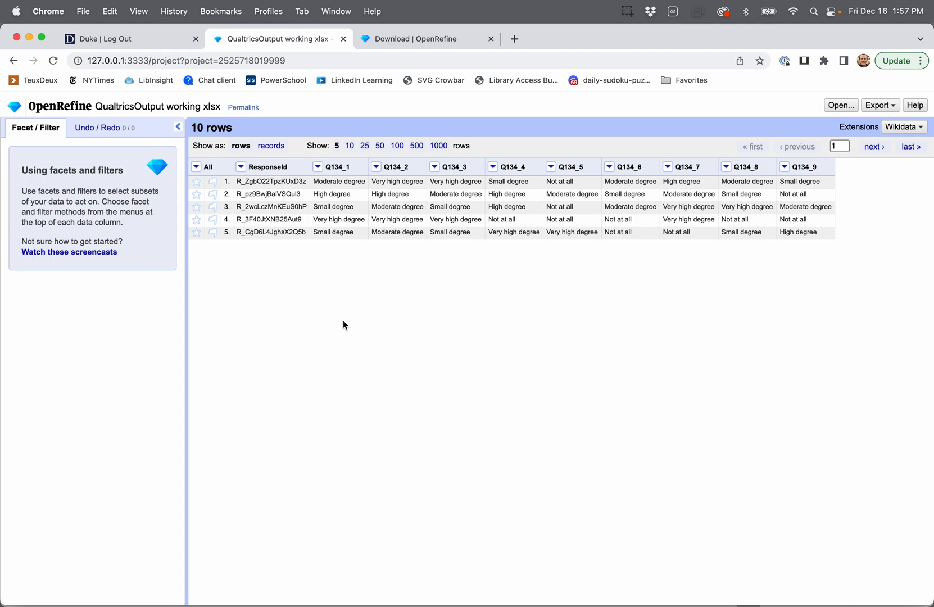
pyautogui.click(349, 146)
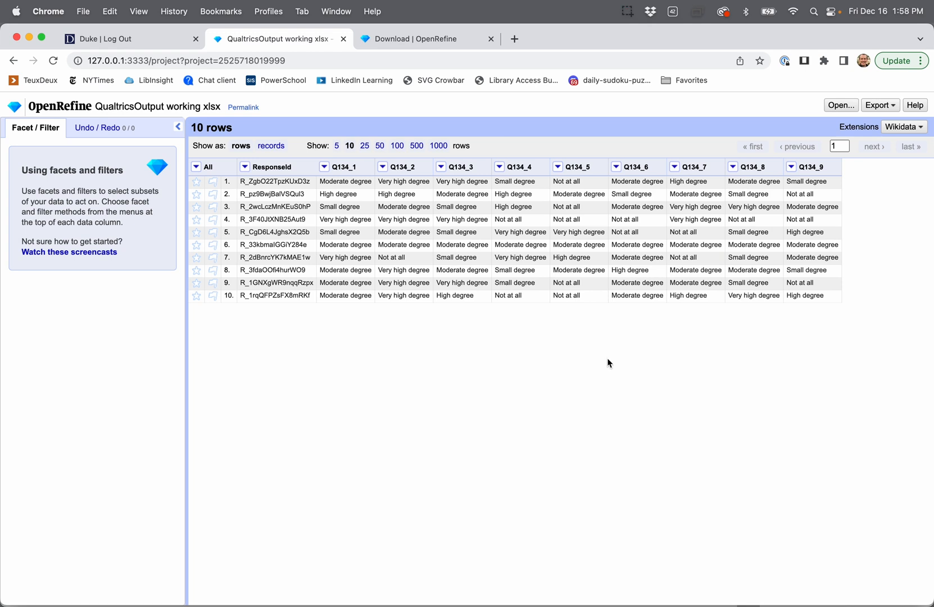
# Transpose the cells from Q134_1 through the last column into rows, with key column QuestionID, value column Response_text, and fill down in other columns
pyautogui.click(325, 168)
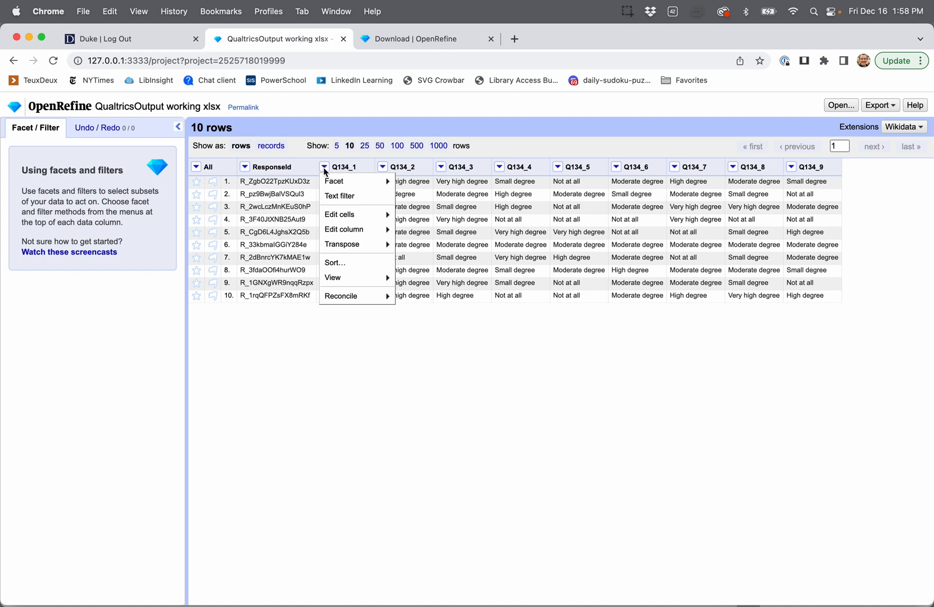
pyautogui.moveTo(343, 247)
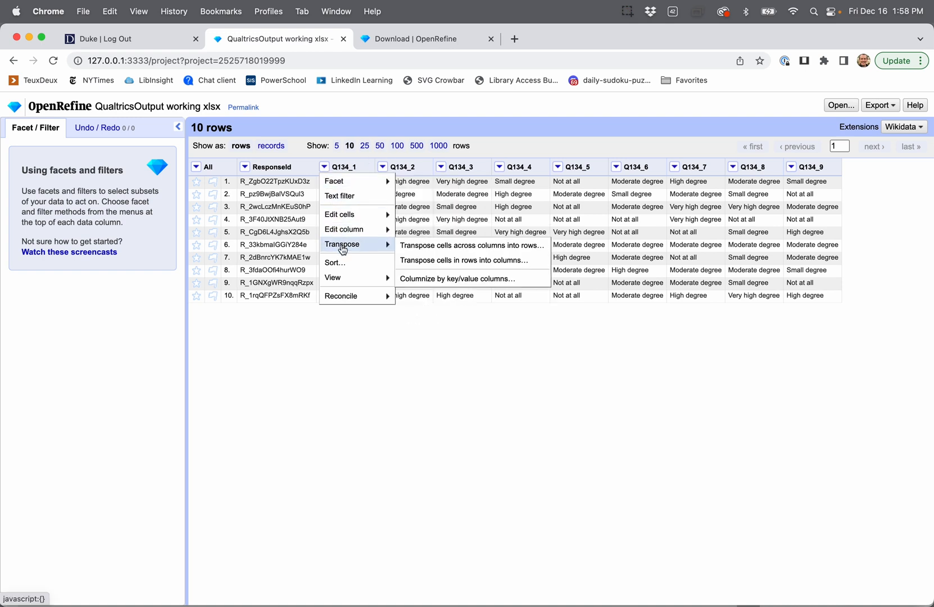
pyautogui.click(477, 250)
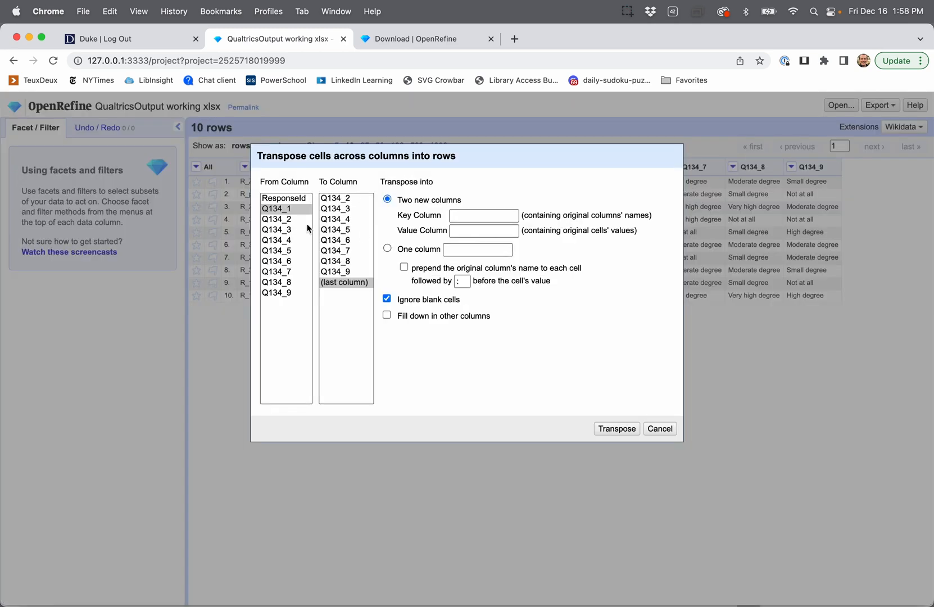
pyautogui.click(270, 212)
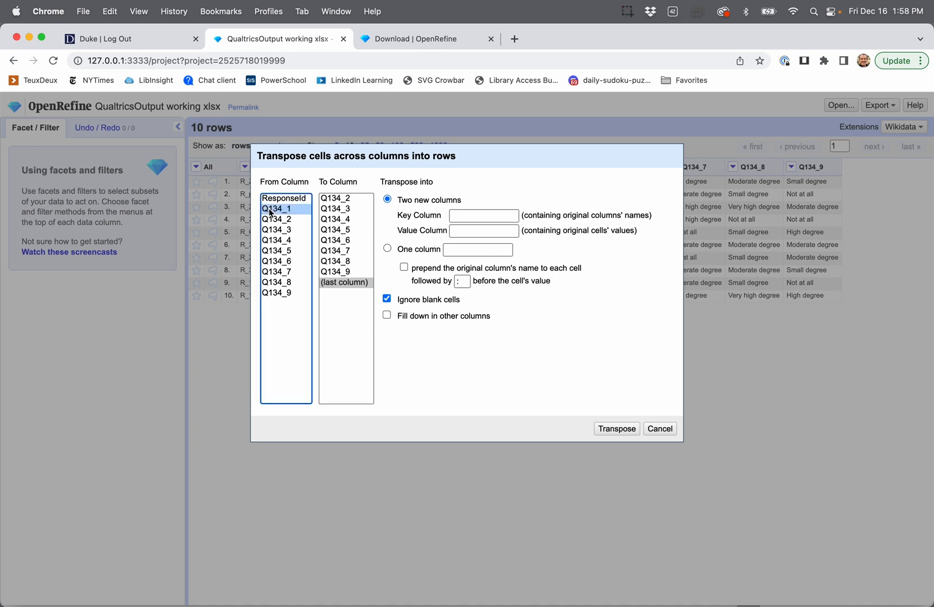
pyautogui.click(340, 282)
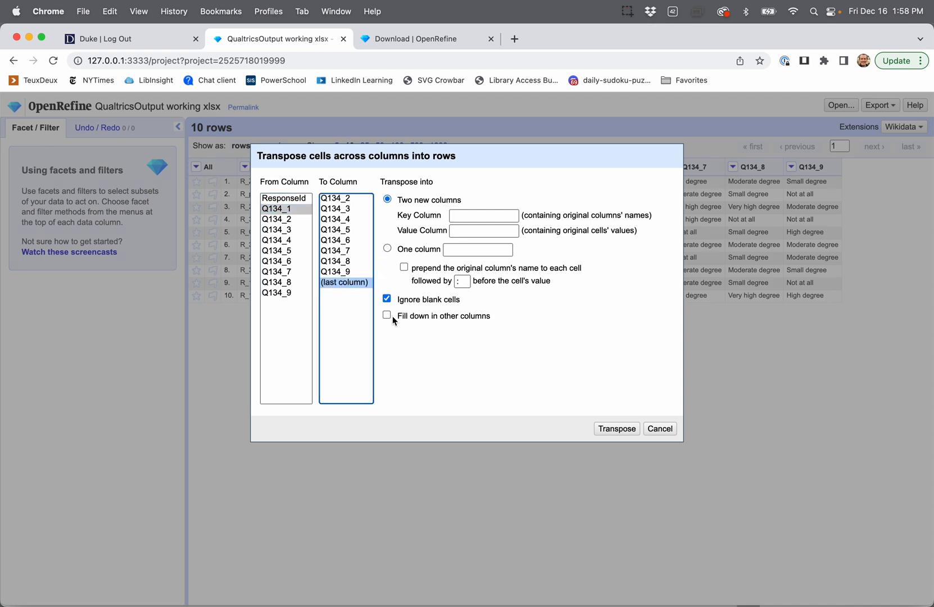
pyautogui.click(482, 216)
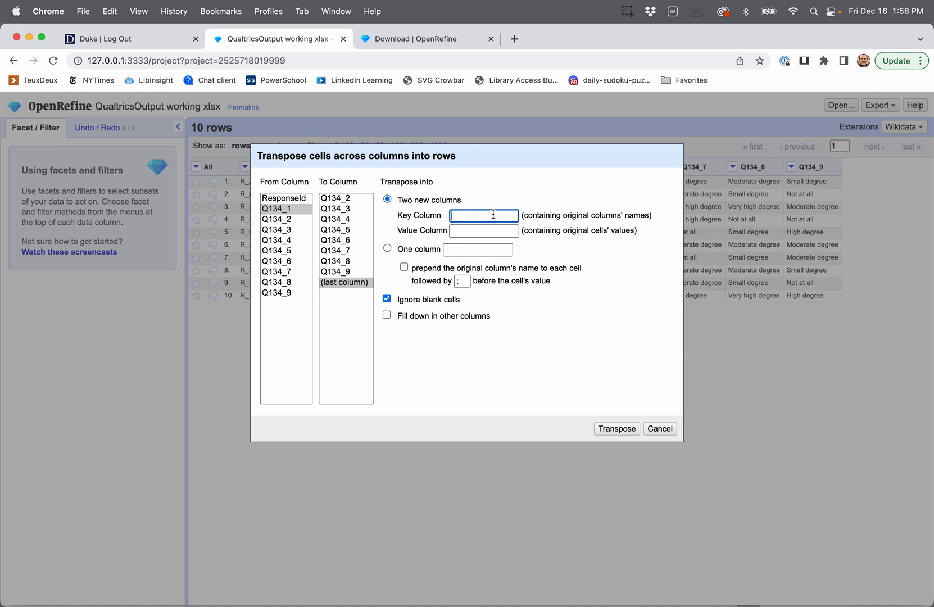
pyautogui.write('QuestionID')
pyautogui.click(477, 231)
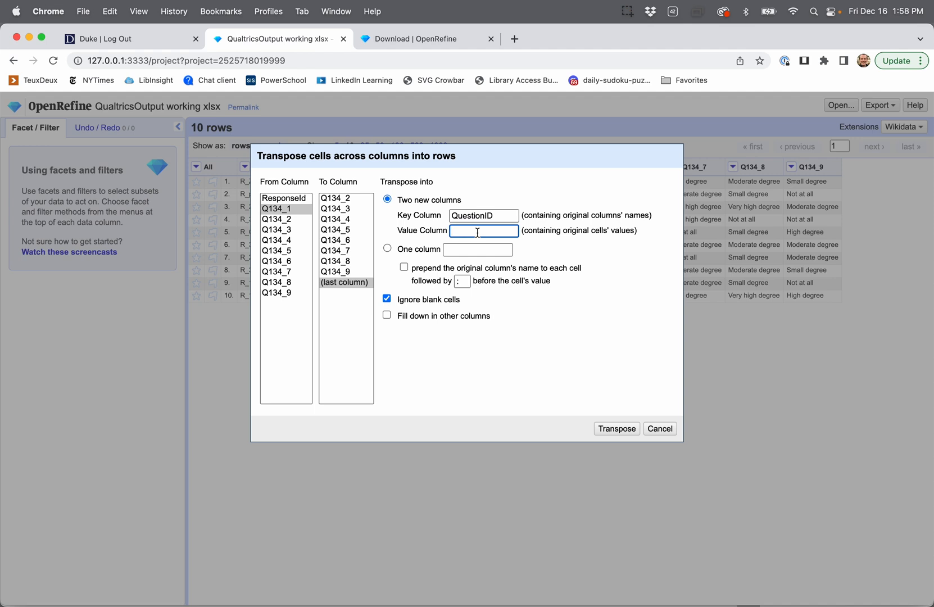
pyautogui.write('Response_text')
pyautogui.click(386, 318)
pyautogui.click(616, 429)
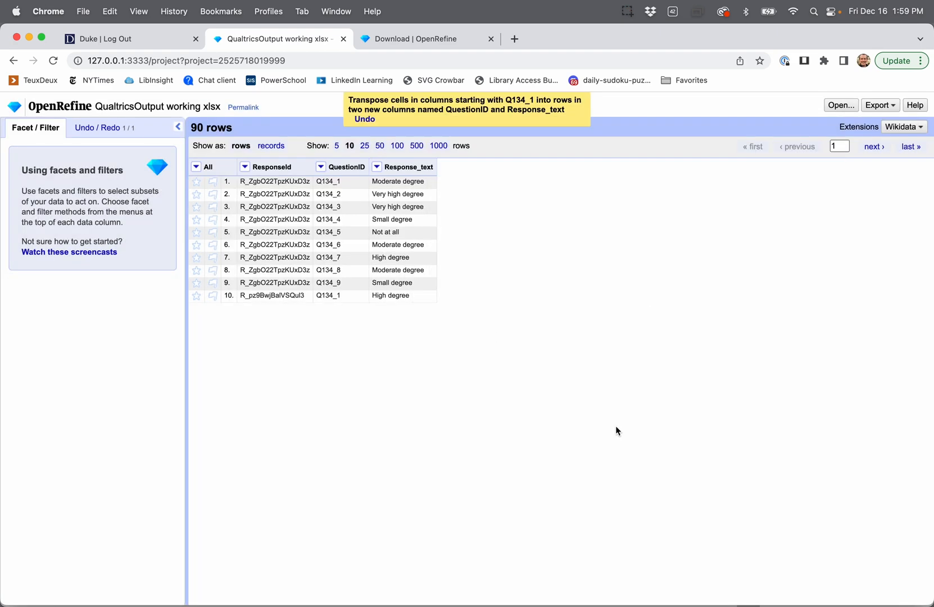
# Examine the transposed rows page by page at 25 rows per page, through to the last page and back to the first
pyautogui.click(364, 145)
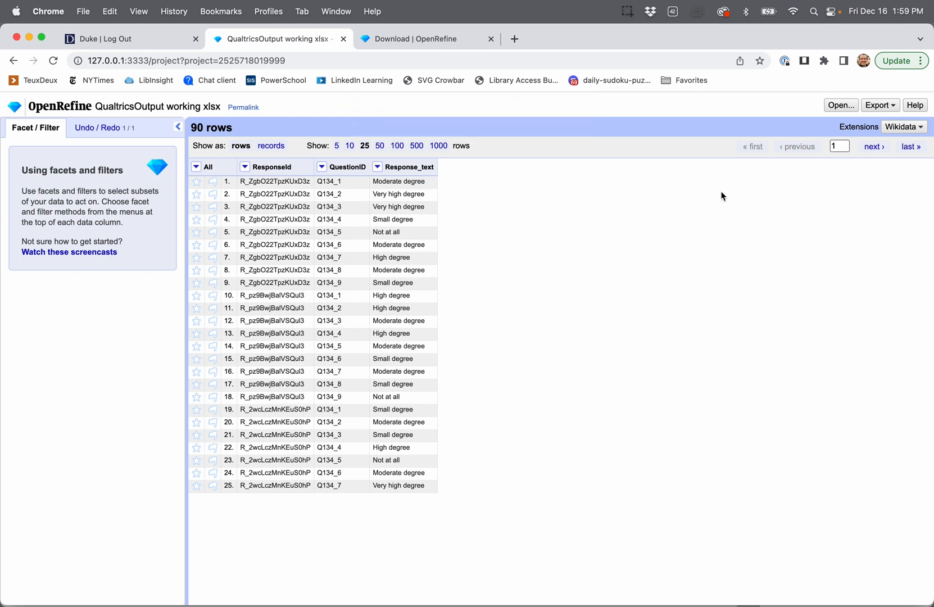
pyautogui.click(874, 148)
pyautogui.click(874, 148)
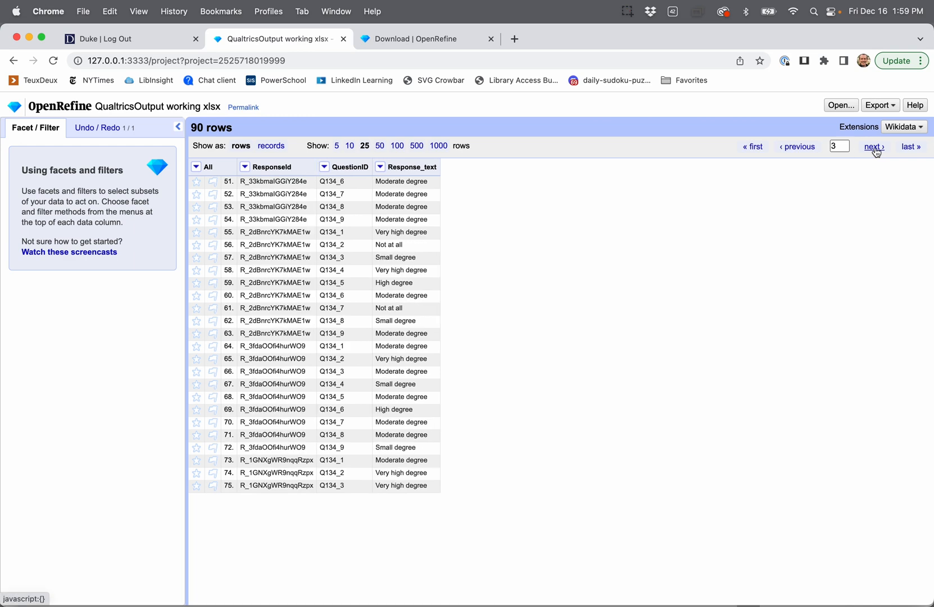
pyautogui.click(909, 147)
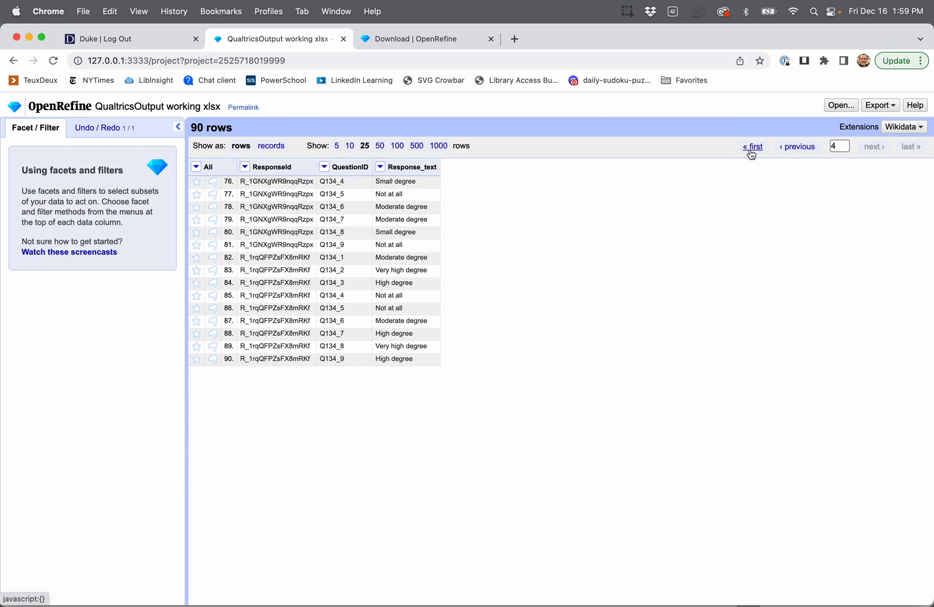
pyautogui.click(752, 148)
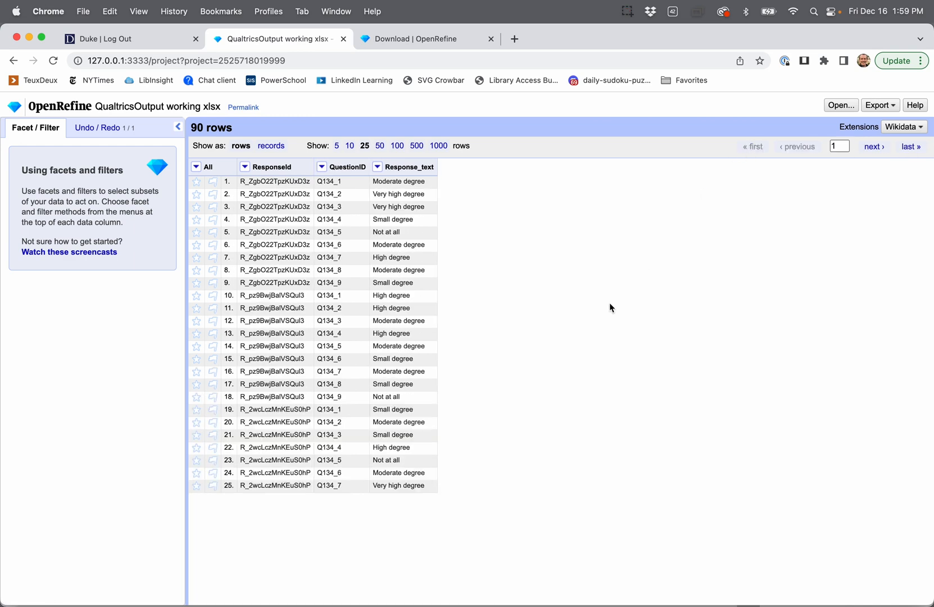
# Export the reshaped data as an Excel 2007+ (.xlsx) file and open QualtricsOutput-working-xlsx.xlsx from the Downloads folder in Excel
pyautogui.click(886, 106)
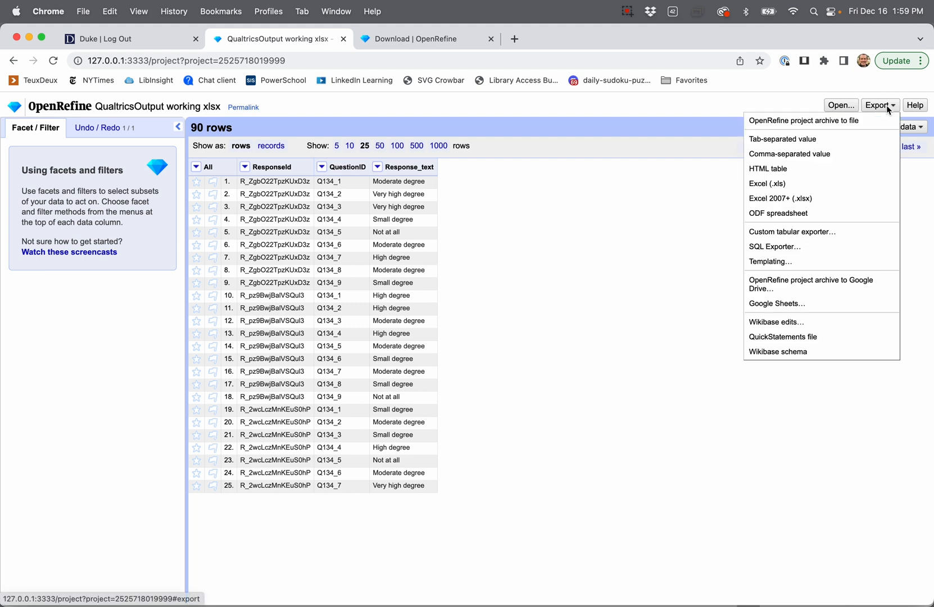
pyautogui.click(820, 200)
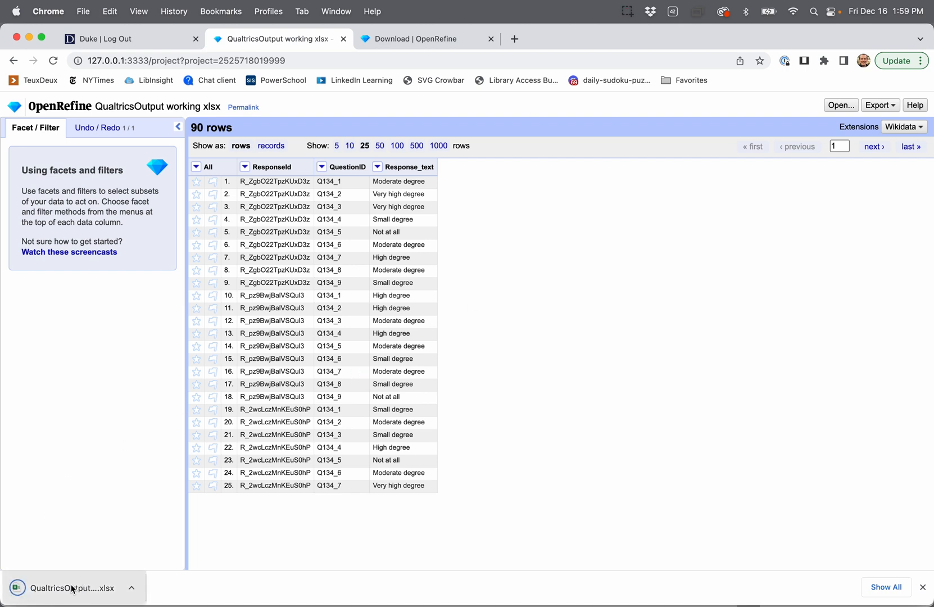
pyautogui.click(134, 588)
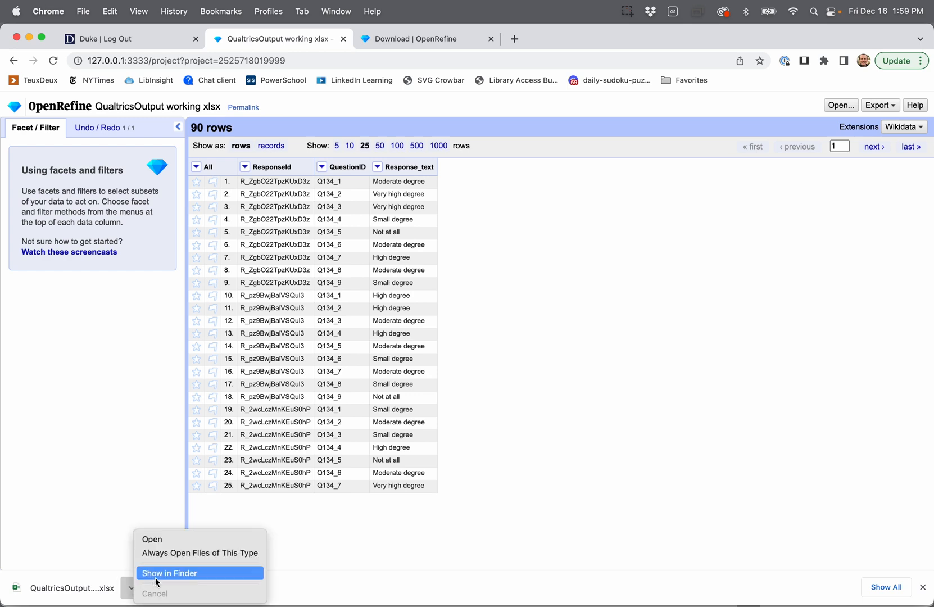
pyautogui.click(156, 573)
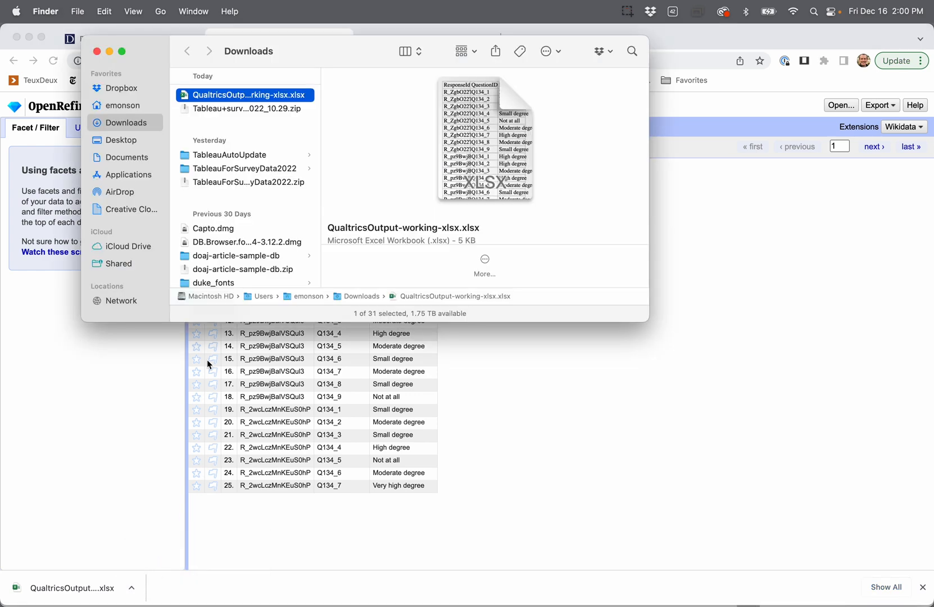
pyautogui.doubleClick(186, 96)
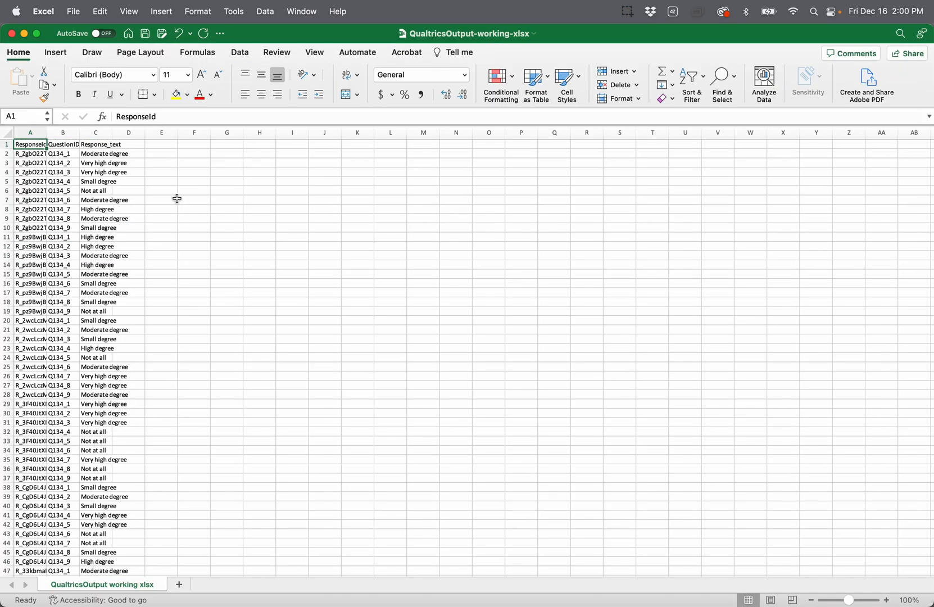
# Widen the ResponseId and QuestionID columns and select the whole data table, including its header row
pyautogui.moveTo(47, 133); pyautogui.dragTo(176, 135)
pyautogui.click(275, 201)
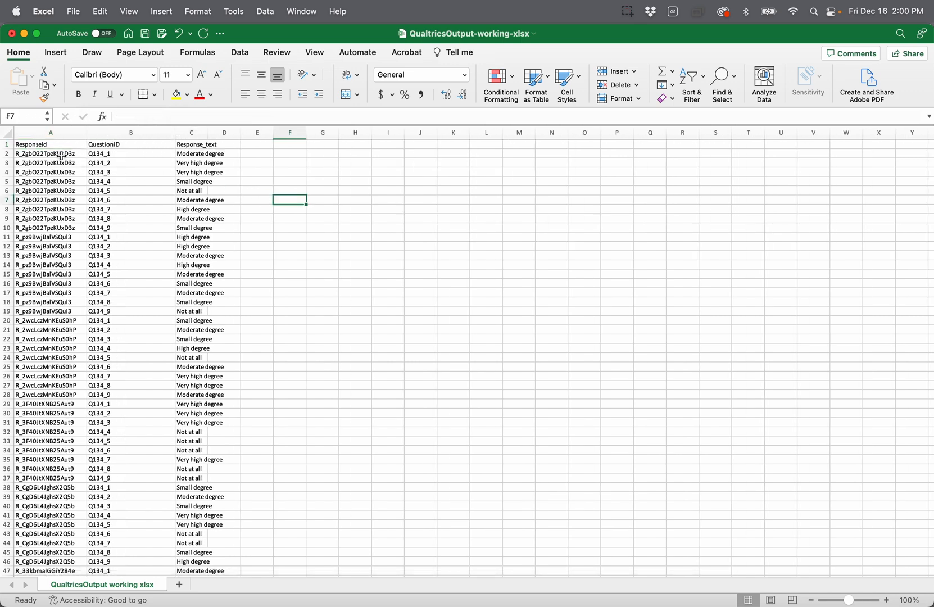
pyautogui.click(34, 153)
pyautogui.press('super+a')
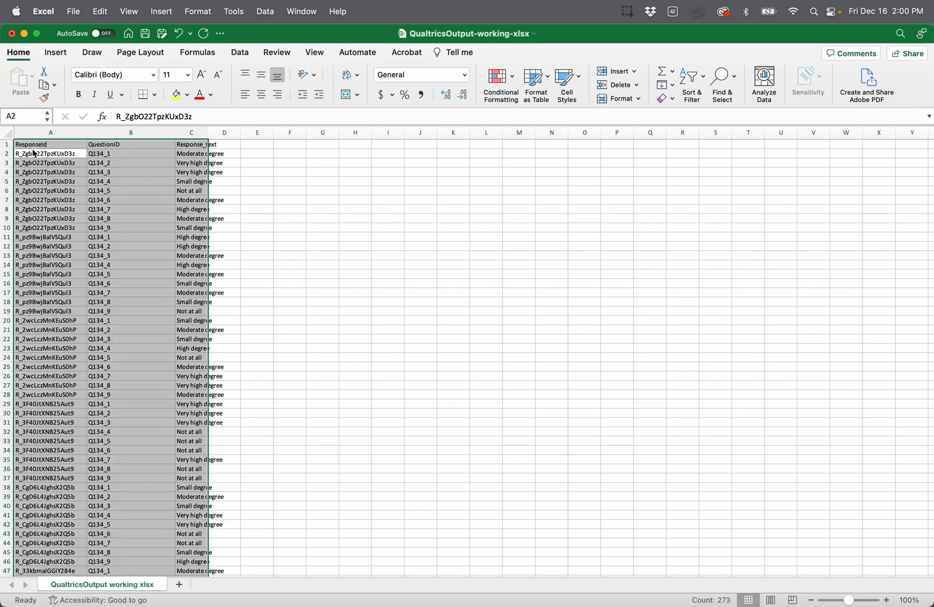
# Copy the tall text-response table into a new sheet of the QualtricsOutput_working workbook and widen column A to fit the response IDs
pyautogui.press('super+c')
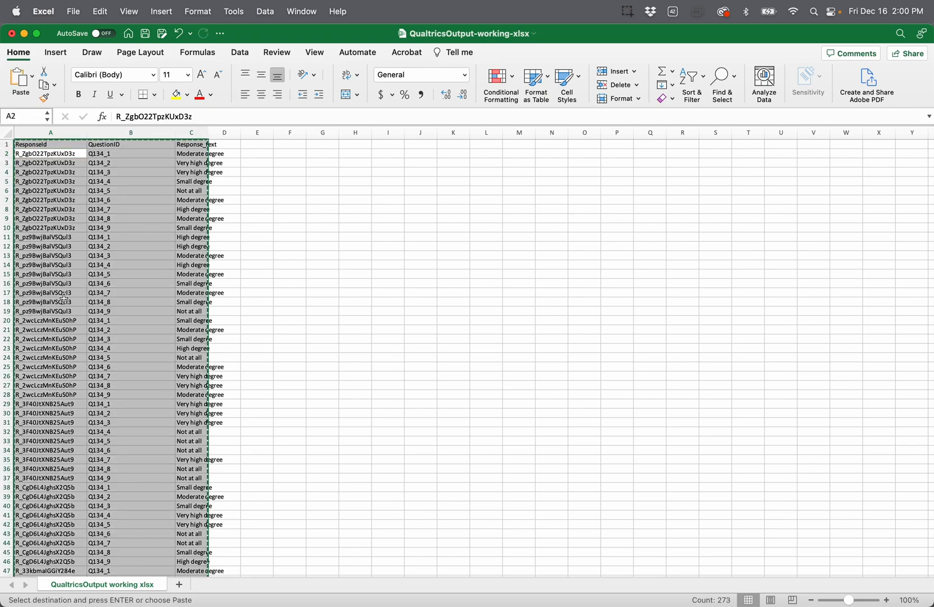
pyautogui.hotkey('ctrl', 'Up')
pyautogui.click(41, 315)
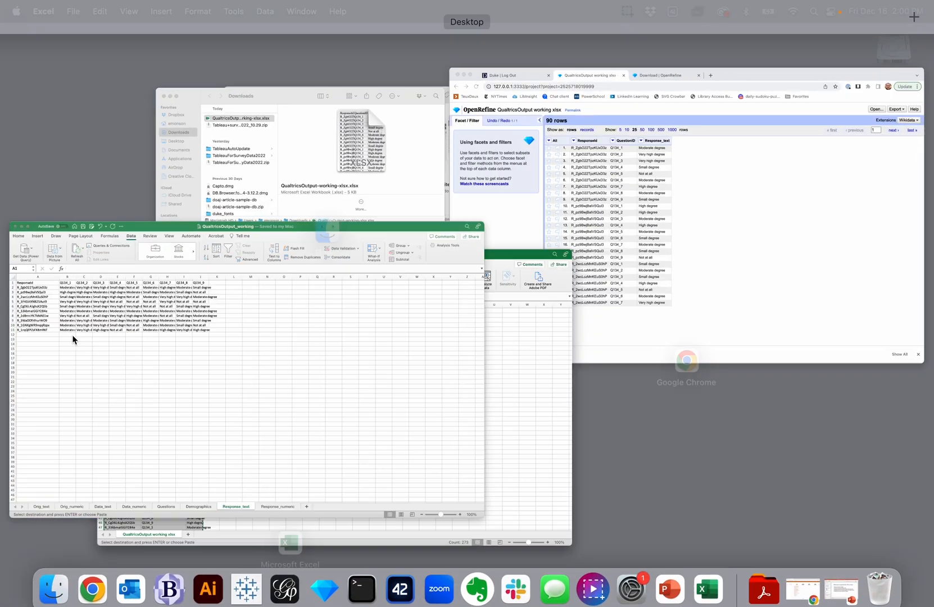
pyautogui.click(586, 585)
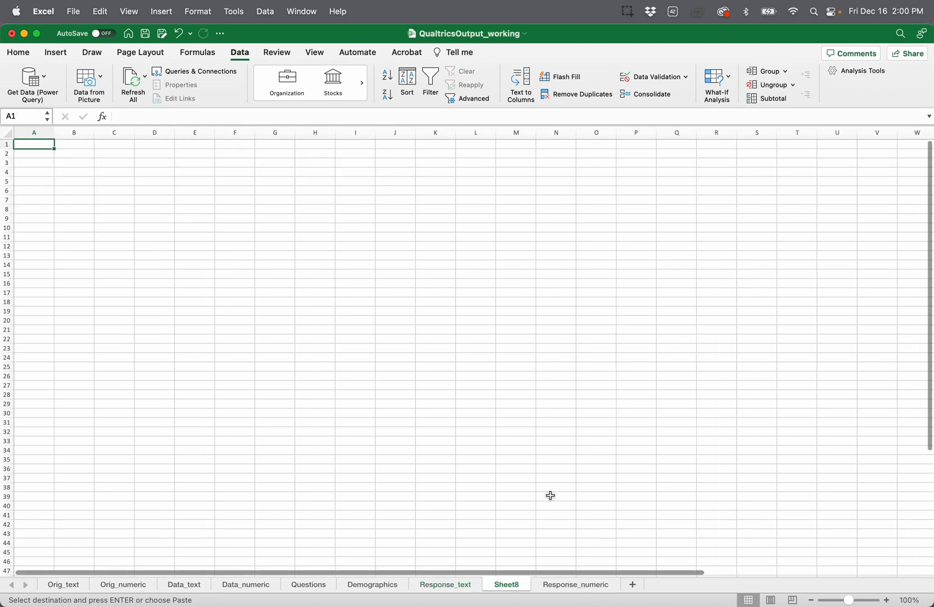
pyautogui.press('super+v')
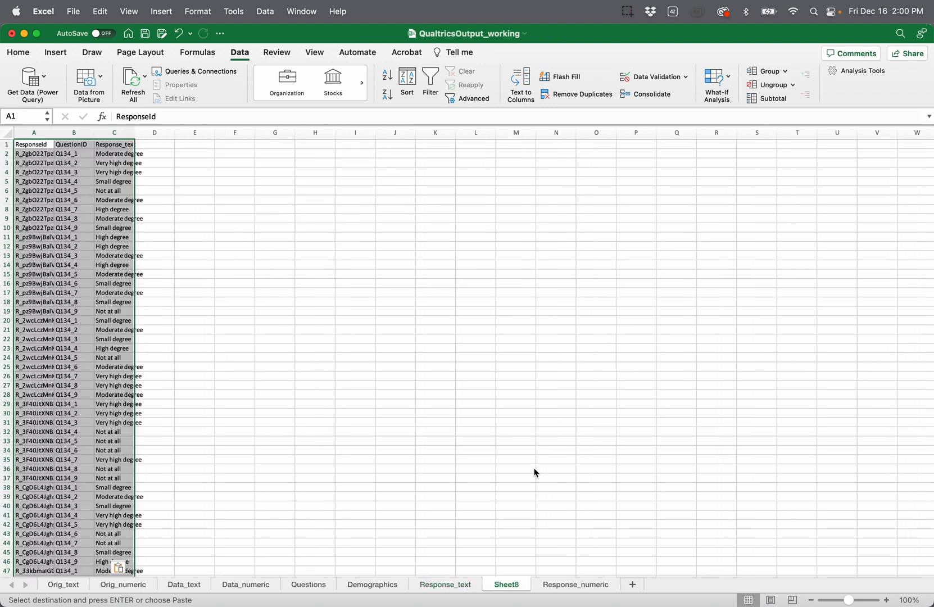
pyautogui.moveTo(56, 132); pyautogui.dragTo(98, 133)
# Rename the new sheet as Responses_tall
pyautogui.doubleClick(515, 585)
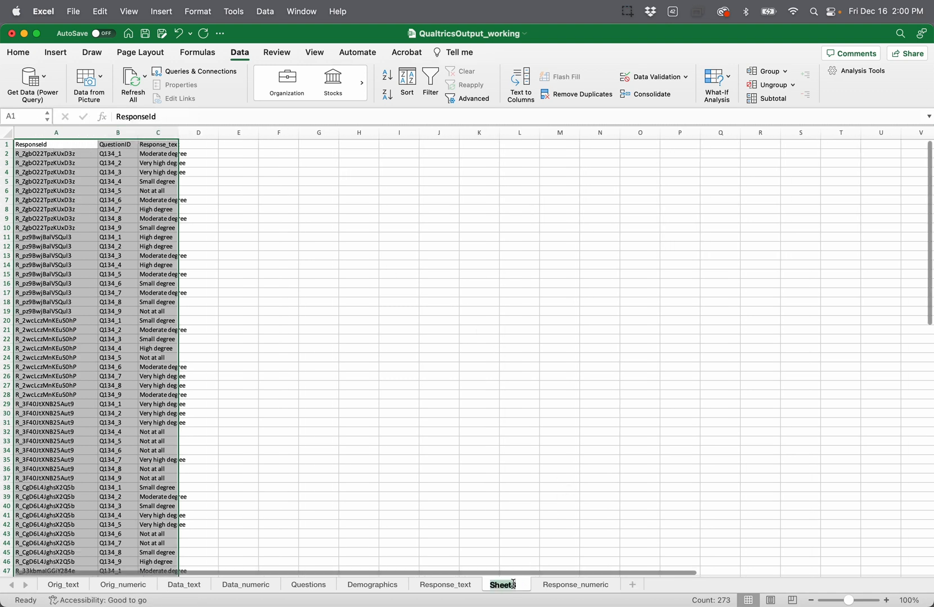
pyautogui.write('Responses_tall')
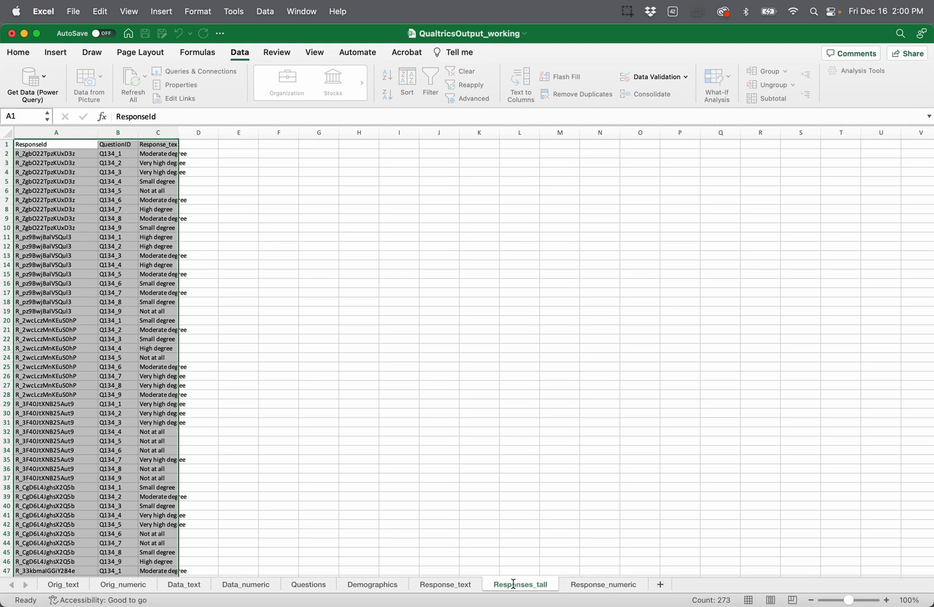
pyautogui.press('Return')
# Move the Responses_tall sheet after Response_numeric and widen column C to fit the response text
pyautogui.moveTo(515, 584); pyautogui.dragTo(658, 589)
pyautogui.click(427, 442)
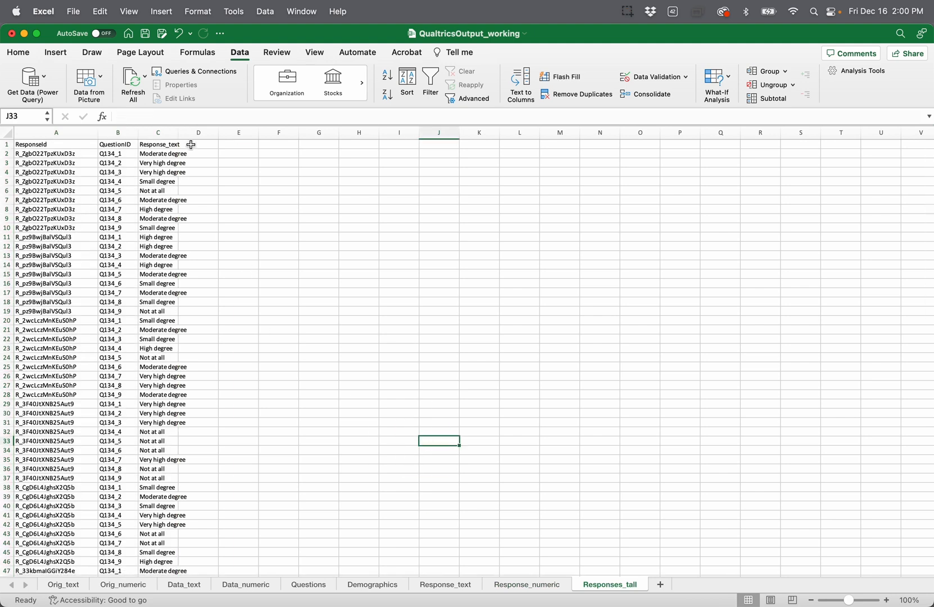
pyautogui.moveTo(178, 133); pyautogui.dragTo(222, 134)
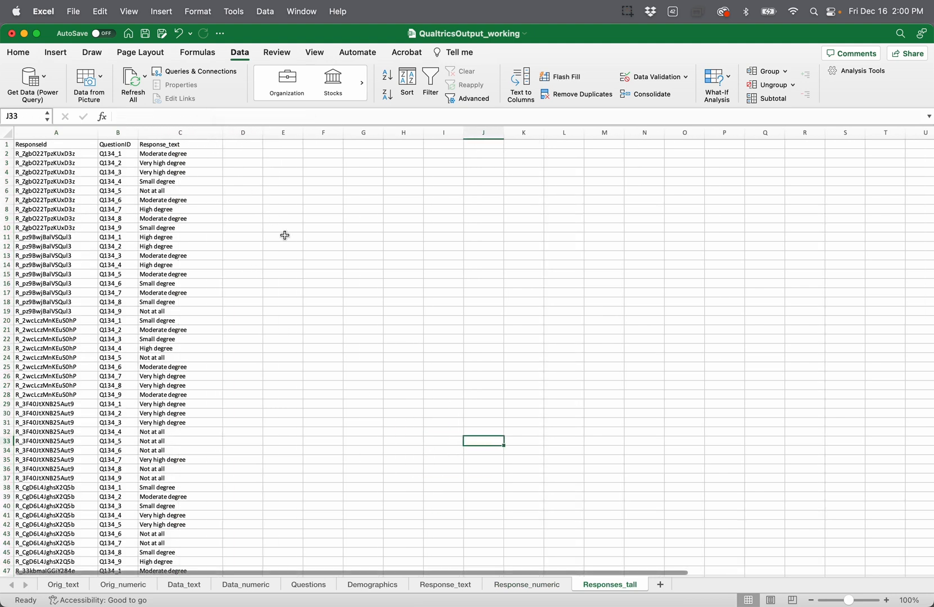
pyautogui.click(283, 237)
# Switch to OpenRefine in Chrome, go to its start page, and close the downloads bar and the Download | OpenRefine page
pyautogui.hotkey('ctrl', 'Up')
pyautogui.click(689, 200)
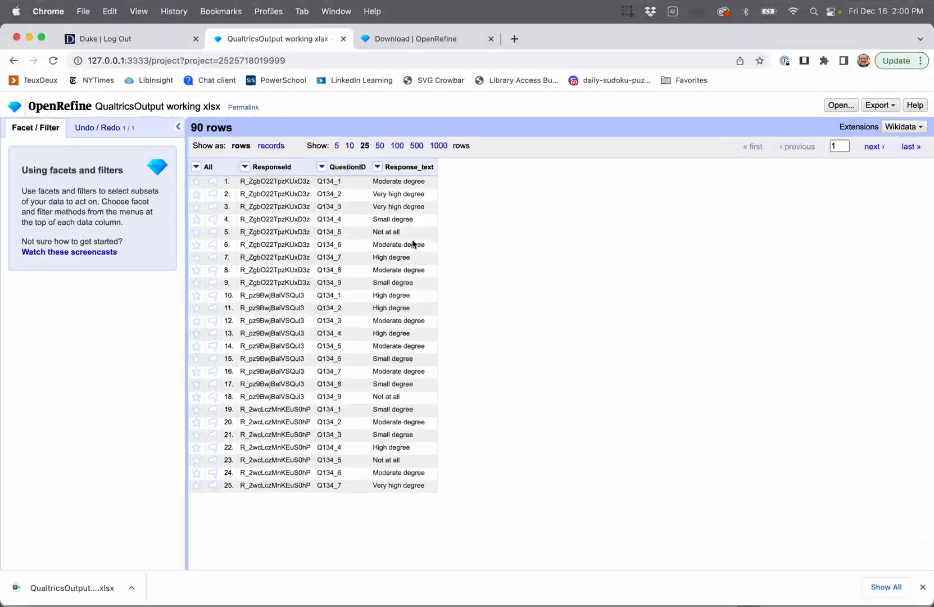
pyautogui.click(66, 110)
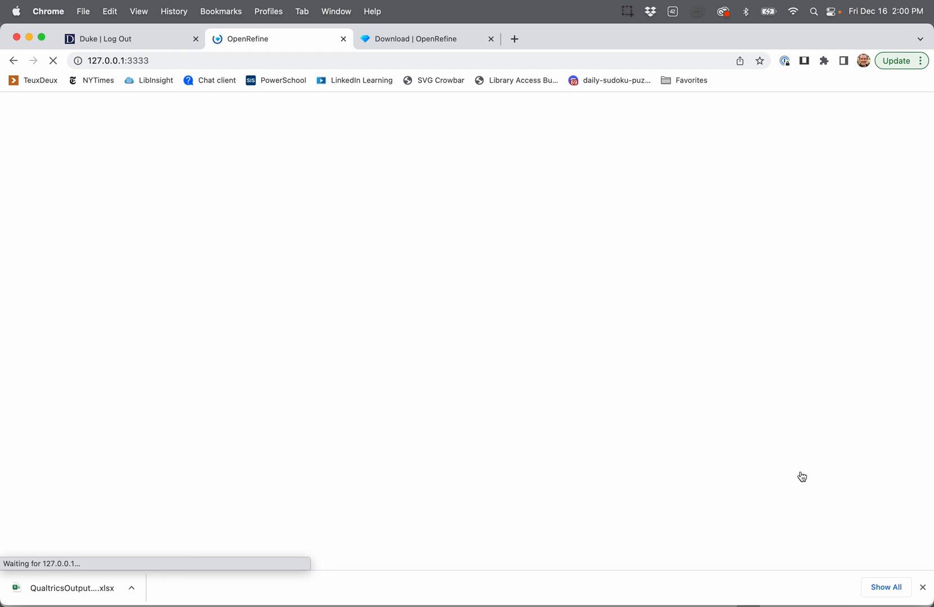
pyautogui.click(923, 587)
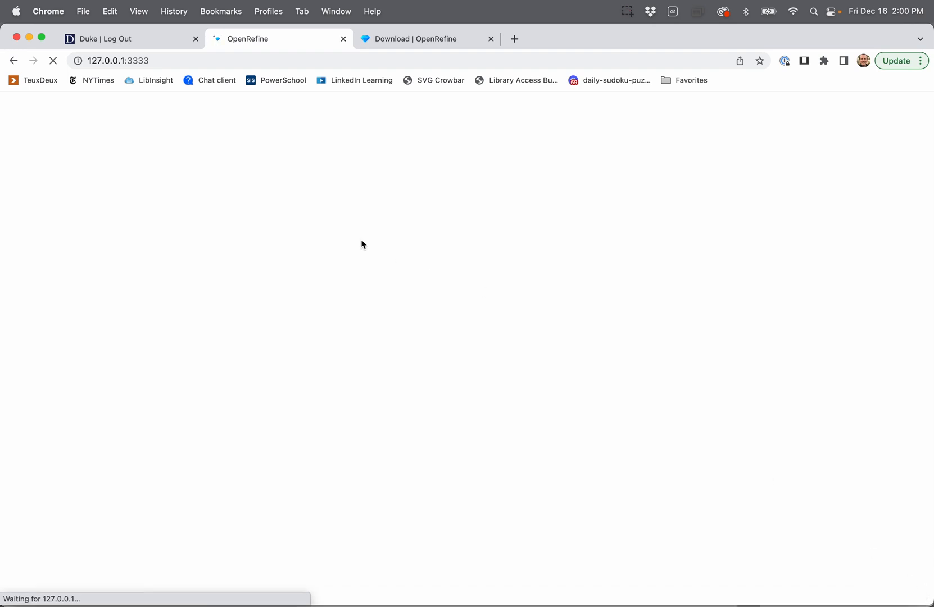
pyautogui.click(491, 39)
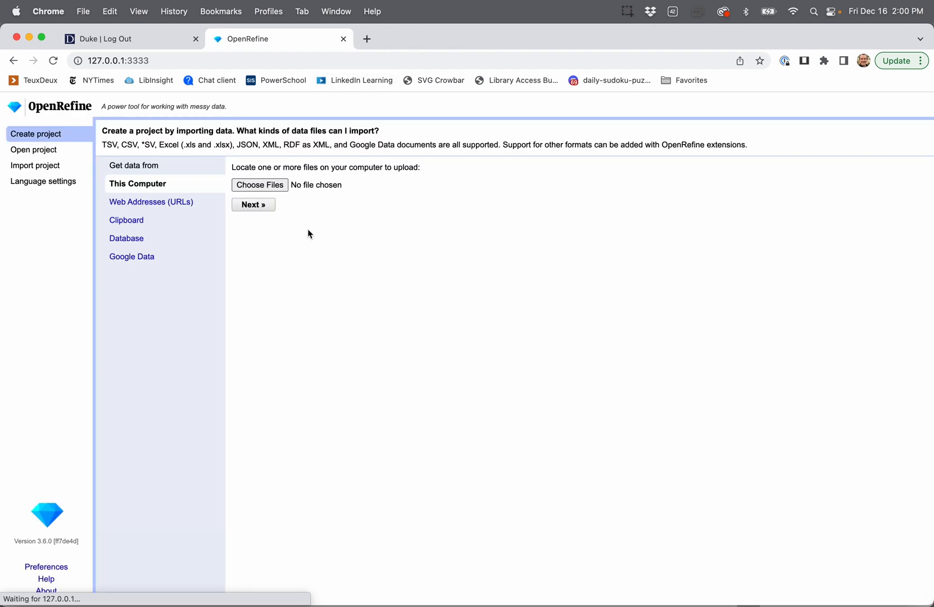
# Upload QualtricsOutput_working.xlsx from the QualtricsOutput folder as the data source for a new project
pyautogui.click(269, 187)
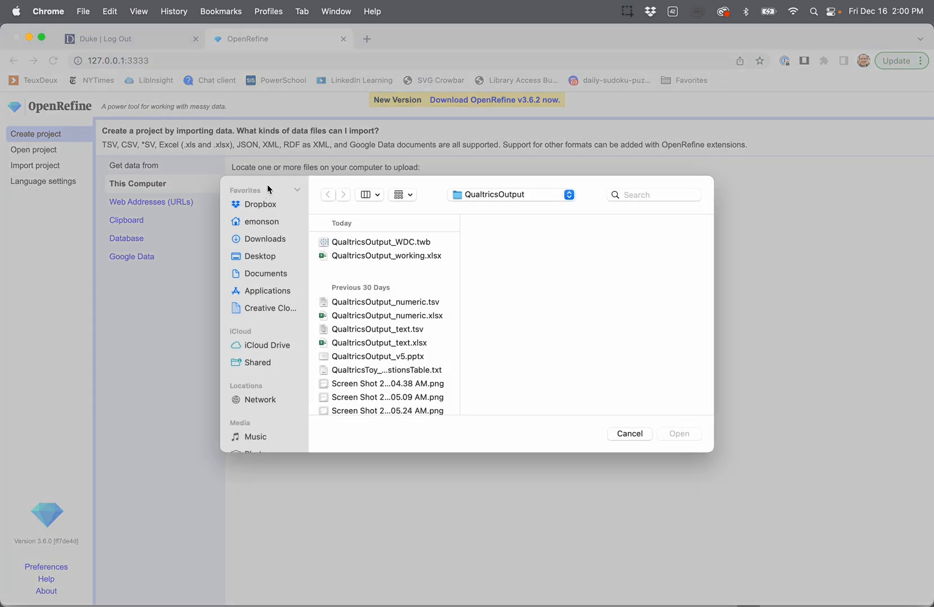
pyautogui.click(373, 257)
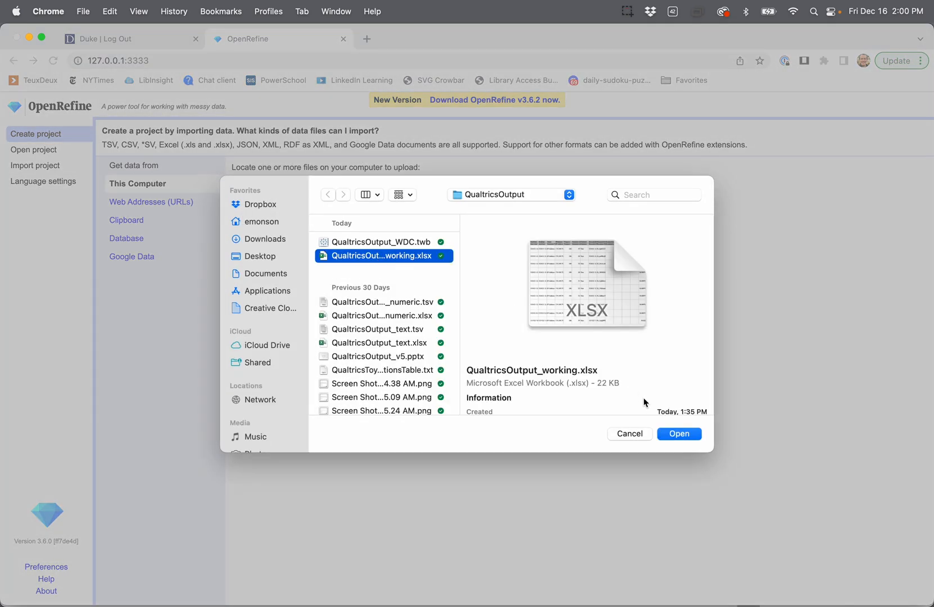
pyautogui.click(678, 433)
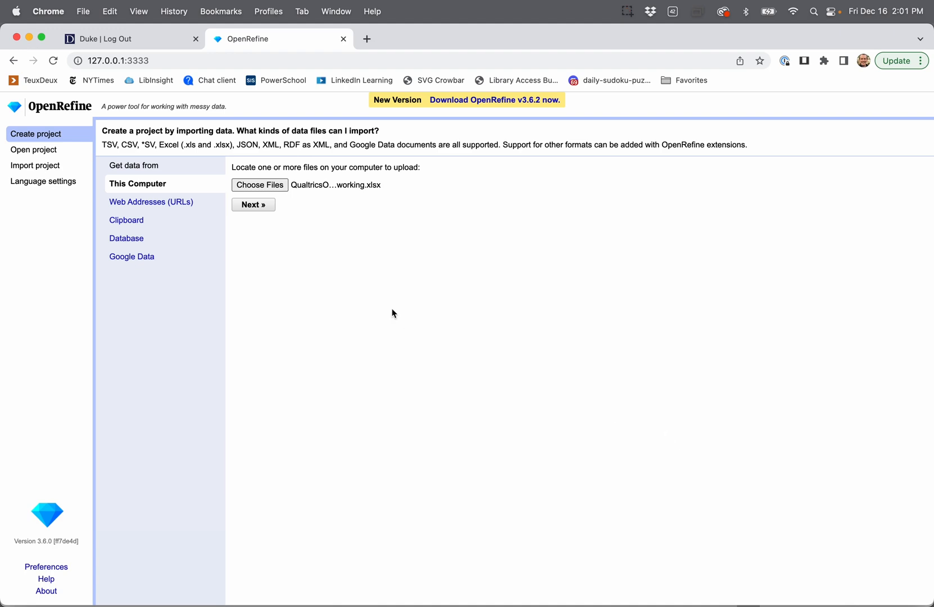
pyautogui.click(253, 205)
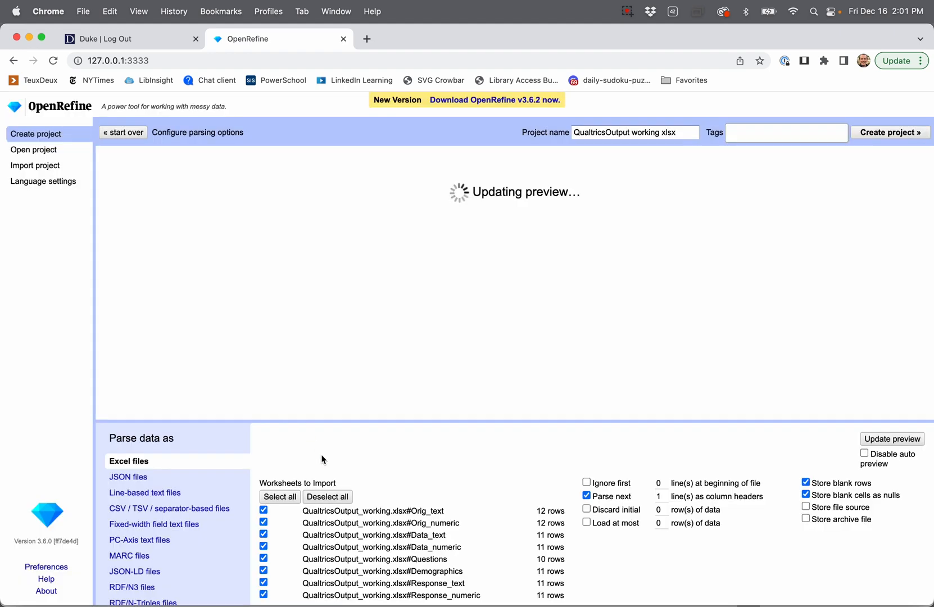
# Create the project with only the Response_numeric worksheet selected for import
pyautogui.click(325, 496)
pyautogui.scroll(-2, 323, 500)
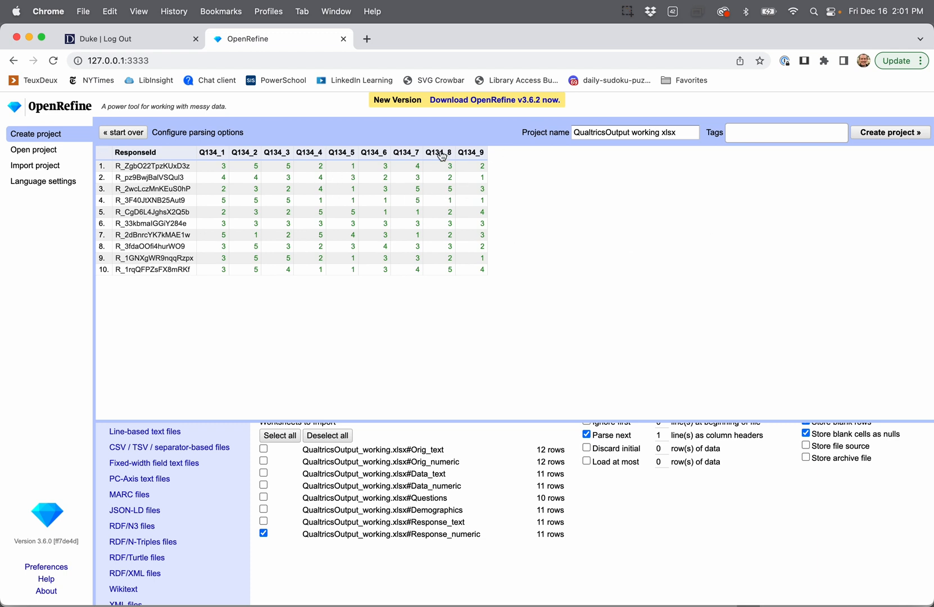
pyautogui.click(892, 133)
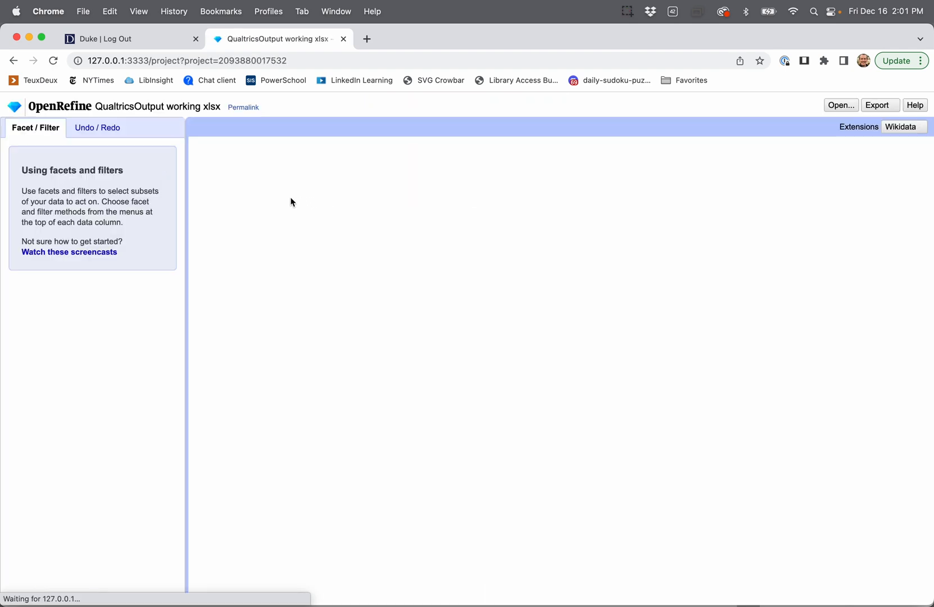
# Transpose columns Q134_1 through the last into rows with key column QuestionID and value column Response_numeric, filling down other columns, and show 25 rows
pyautogui.click(325, 168)
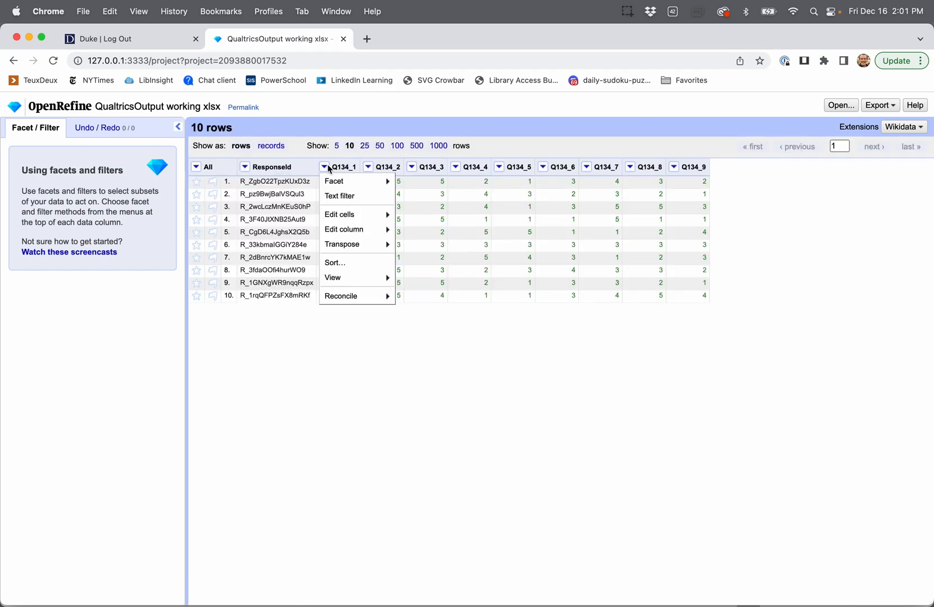
pyautogui.moveTo(345, 247)
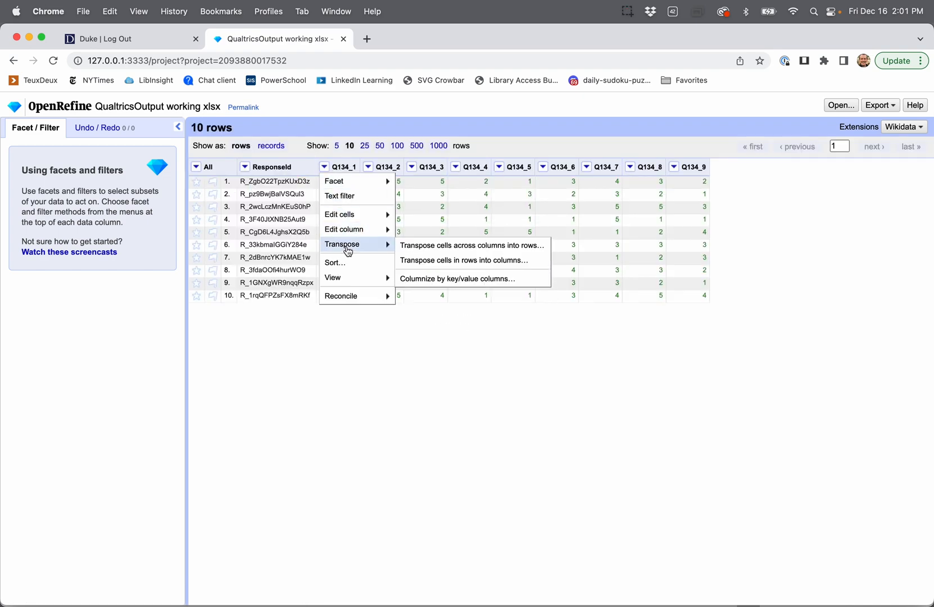
pyautogui.click(444, 247)
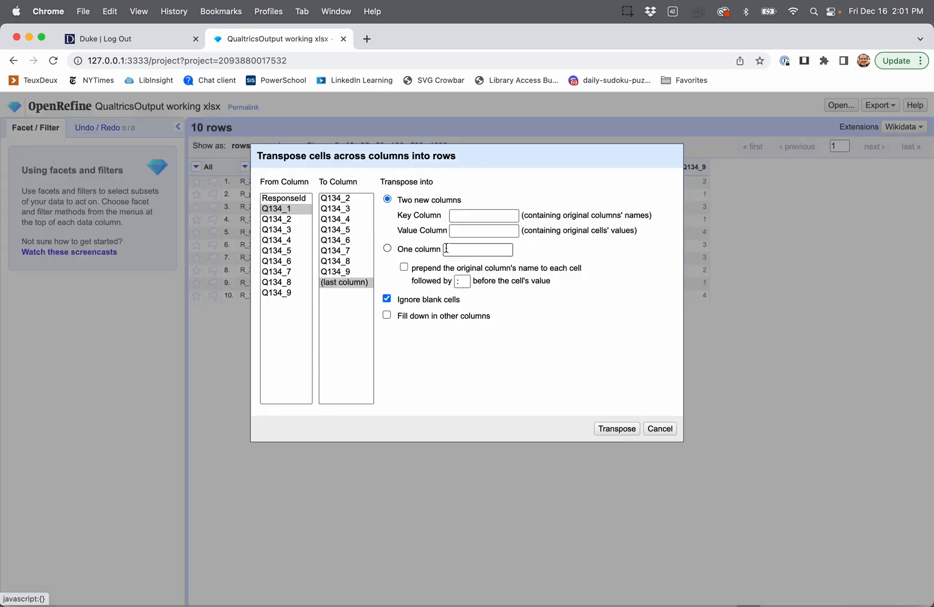
pyautogui.click(460, 216)
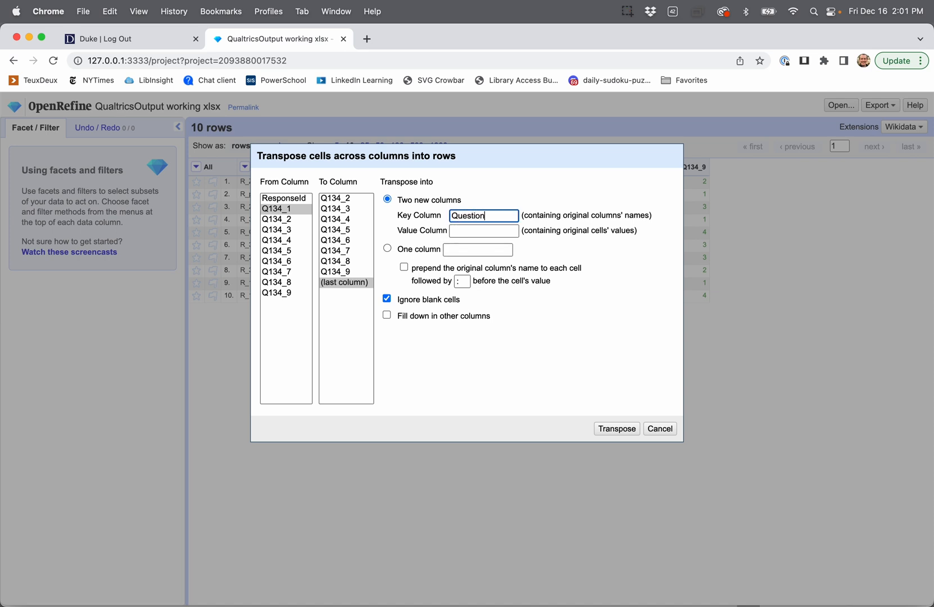
pyautogui.write('QuestionID')
pyautogui.press('Tab')
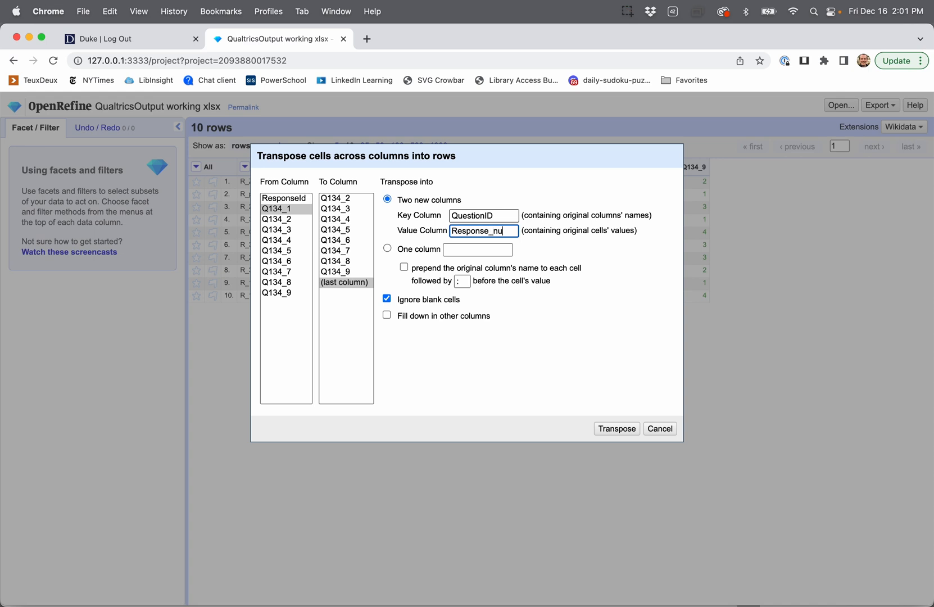
pyautogui.write('Response_numeric')
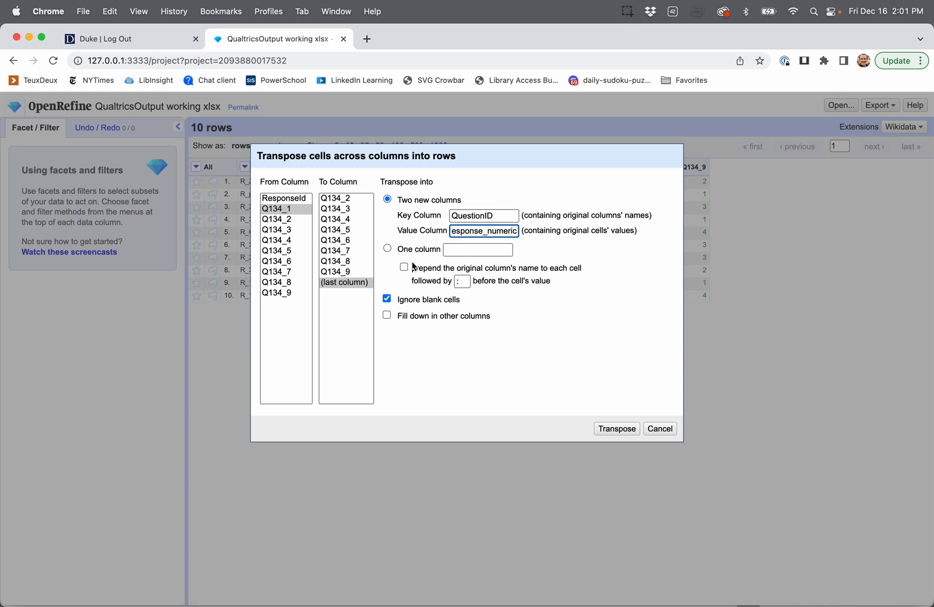
pyautogui.click(387, 315)
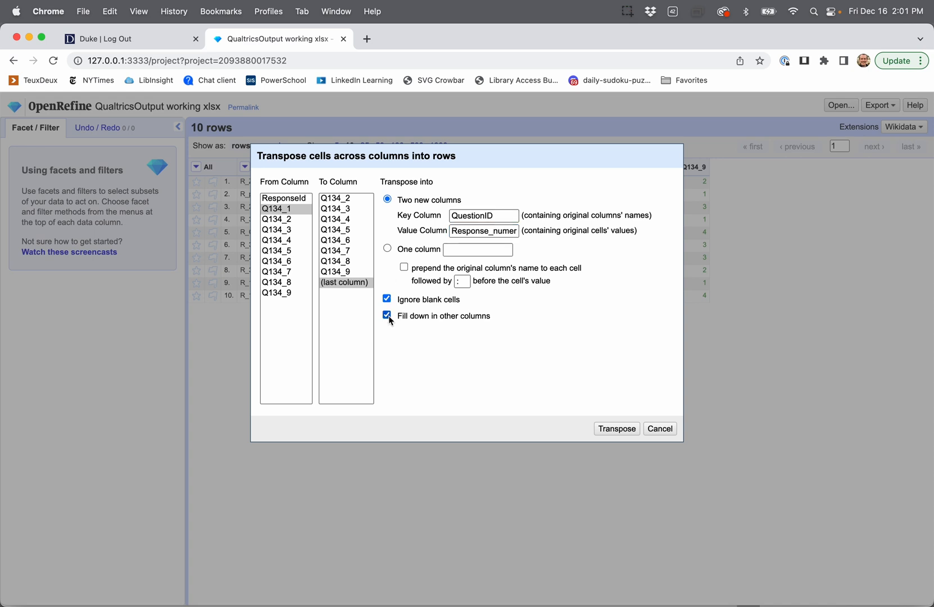
pyautogui.click(615, 429)
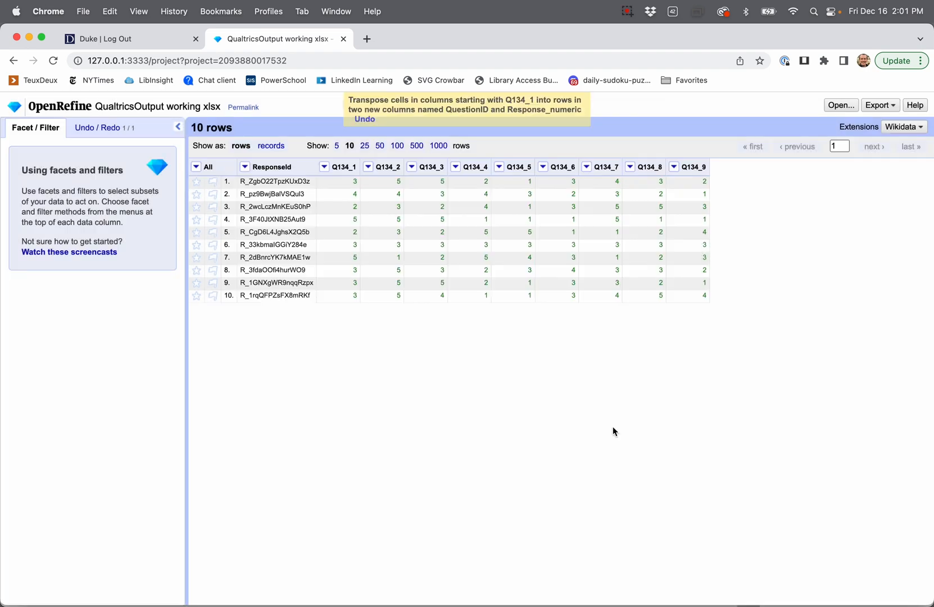
pyautogui.click(364, 146)
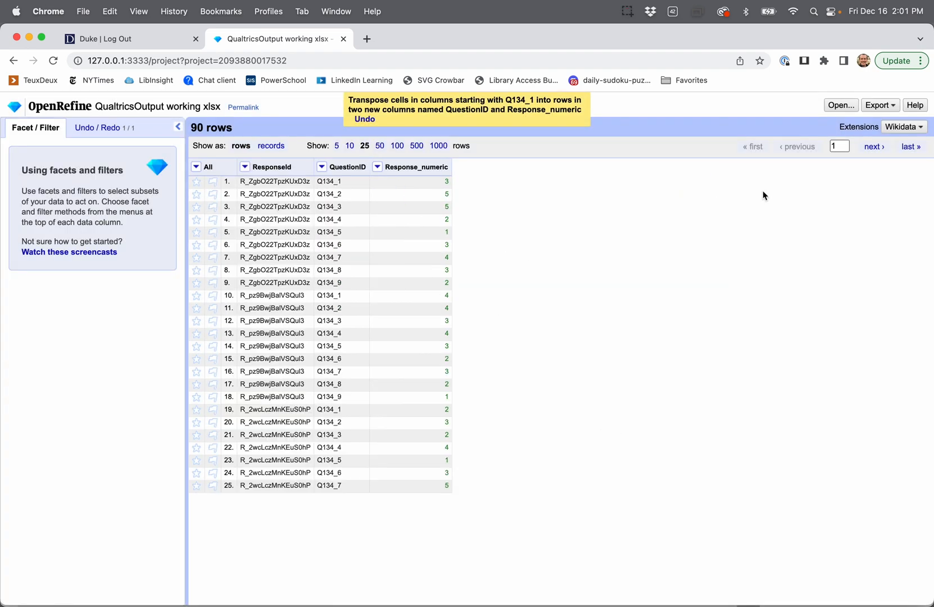
# Export the transposed data as an Excel 2007+ (.xlsx) file and open the downloaded file in Excel
pyautogui.click(880, 108)
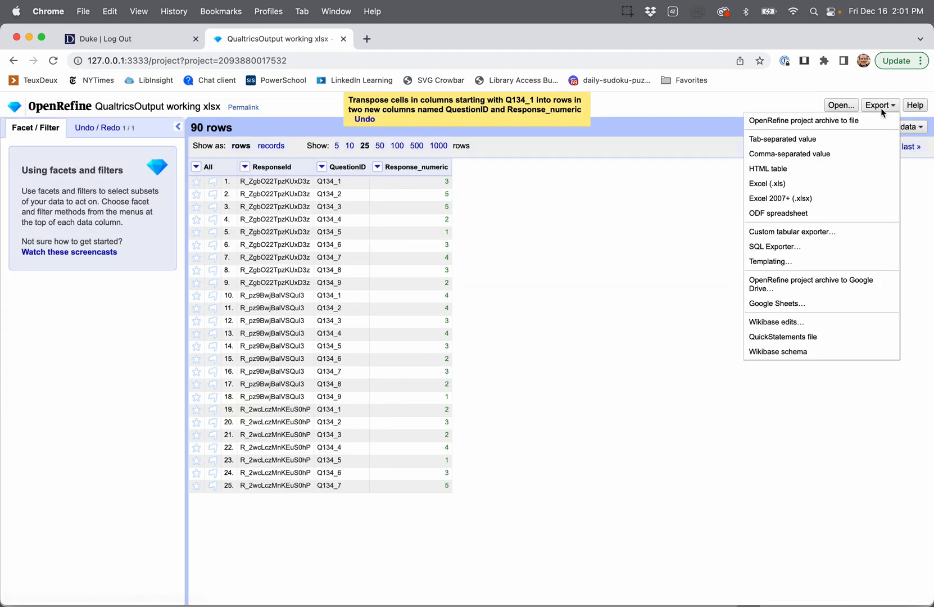
pyautogui.click(845, 198)
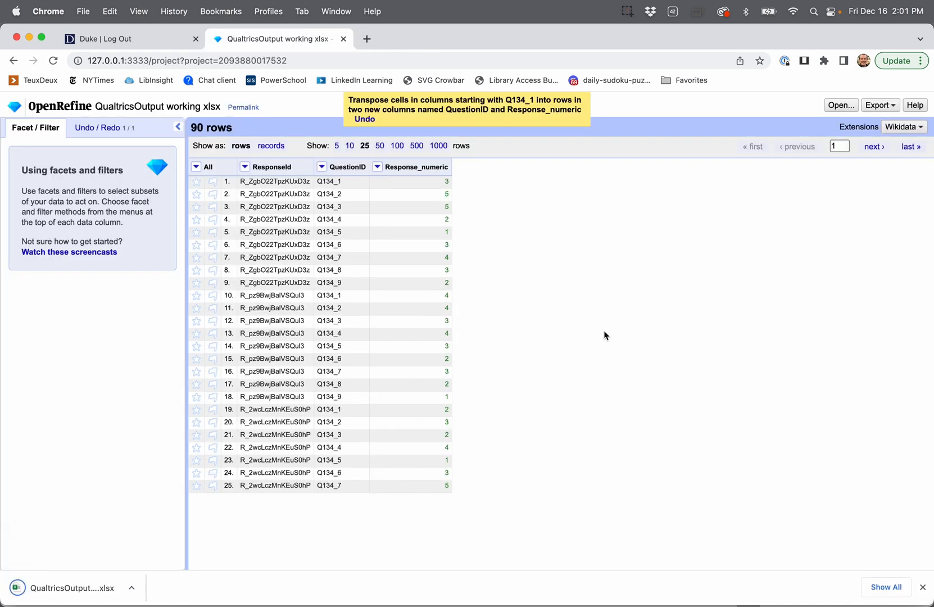
pyautogui.click(17, 587)
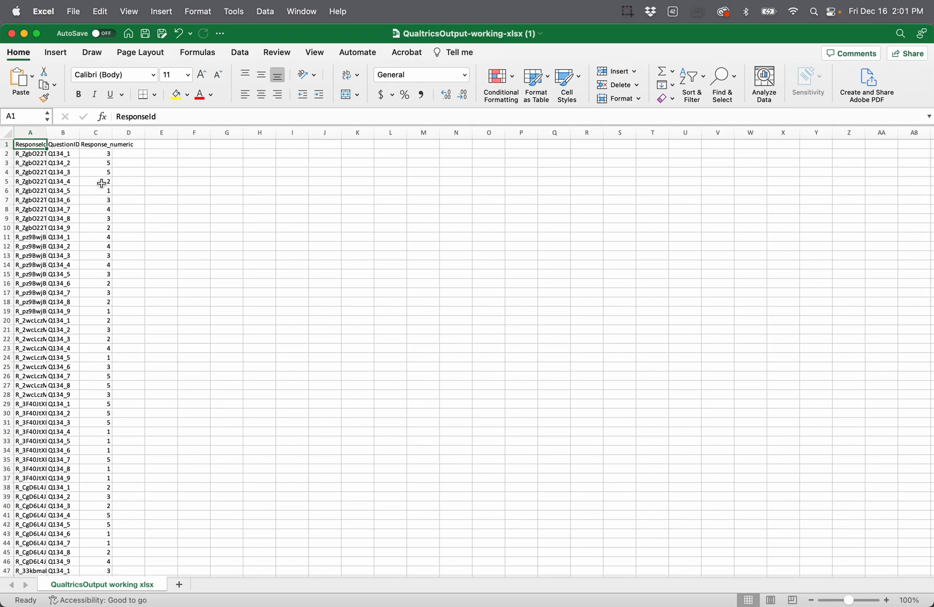
# Copy the whole numeric-response table into the Responses_tall sheet of QualtricsOutput_working starting at cell D1, and widen column D
pyautogui.press('super+a')
pyautogui.press('super+c')
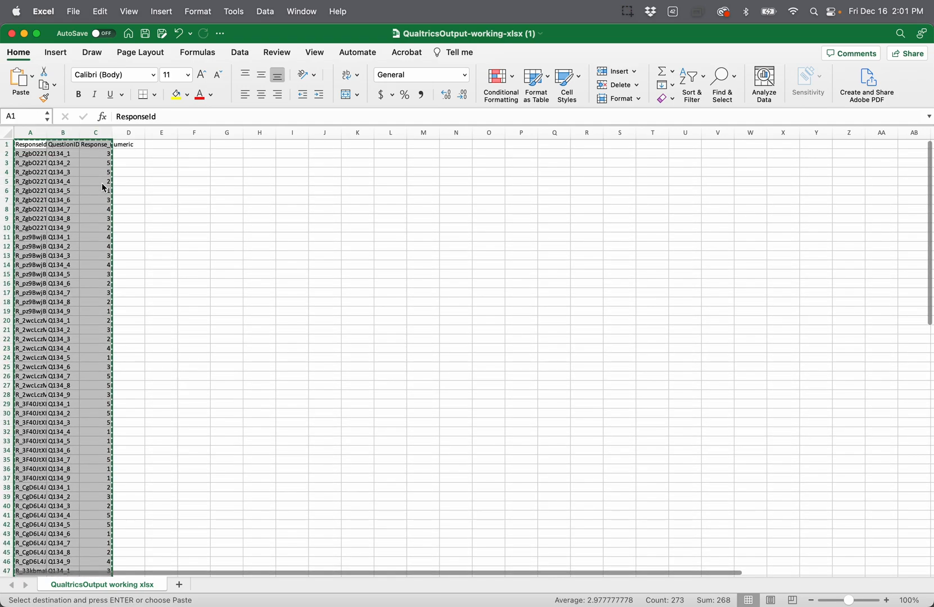
pyautogui.hotkey('ctrl', 'Up')
pyautogui.click(86, 355)
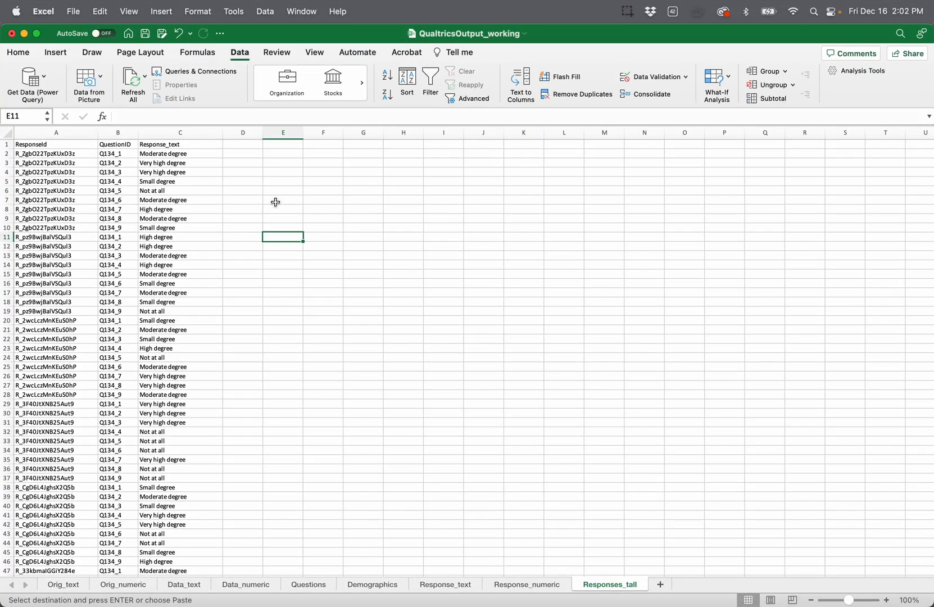
pyautogui.scroll(3, 277, 202)
pyautogui.click(251, 147)
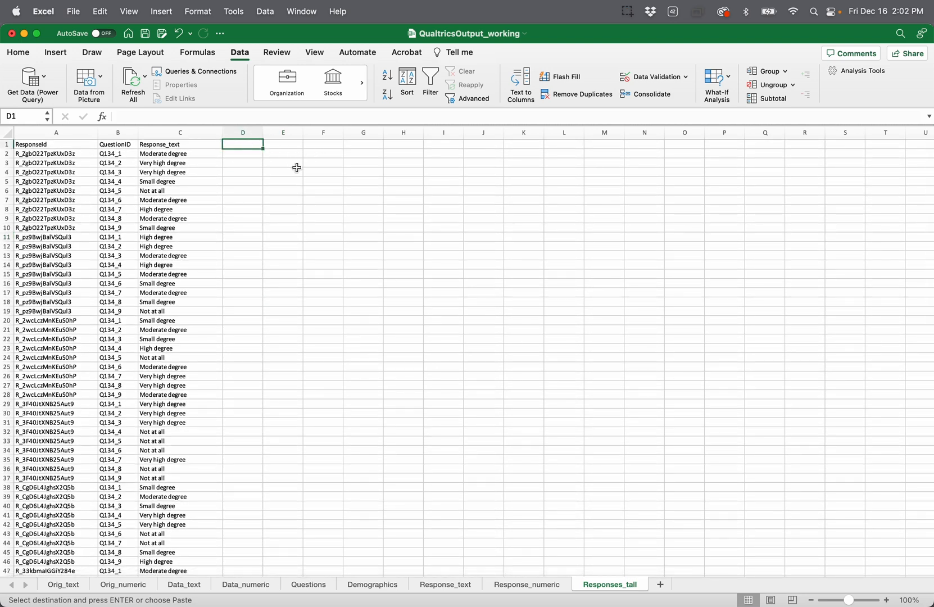
pyautogui.press('super+v')
pyautogui.moveTo(262, 132); pyautogui.dragTo(301, 132)
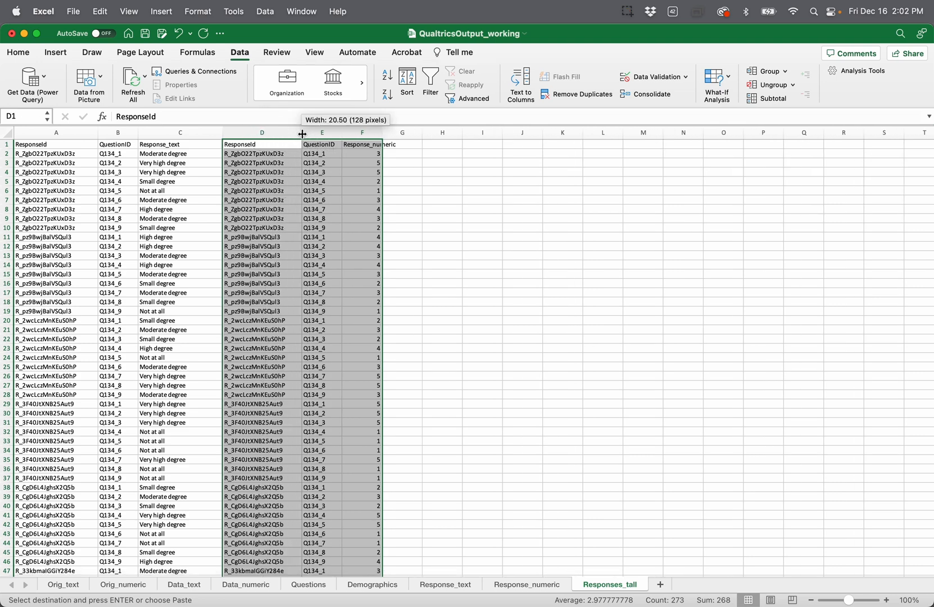
pyautogui.click(399, 180)
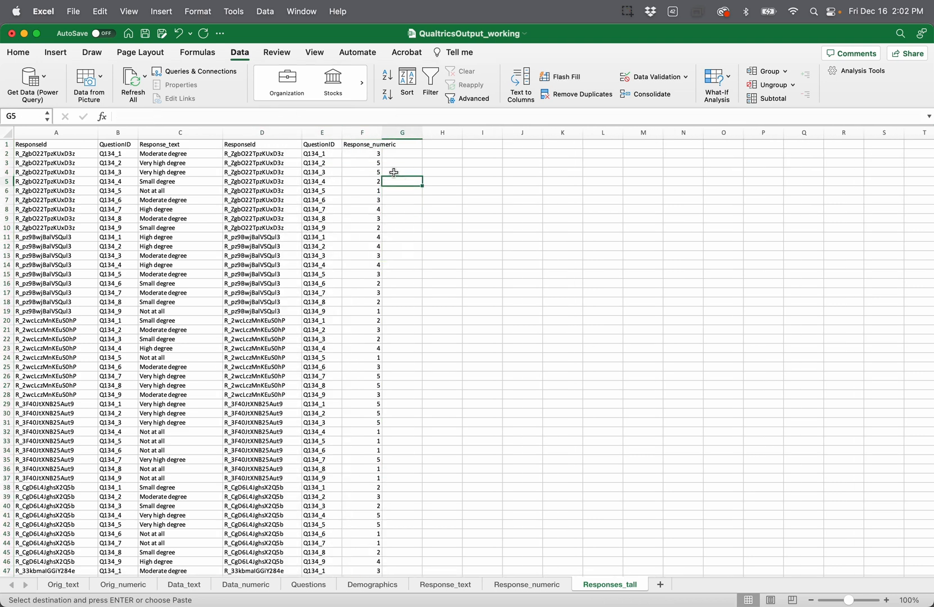
# Widen the Response_numeric column and compare the ResponseId and QuestionID values in row 2 between columns A–B and D–E
pyautogui.moveTo(382, 132); pyautogui.dragTo(410, 133)
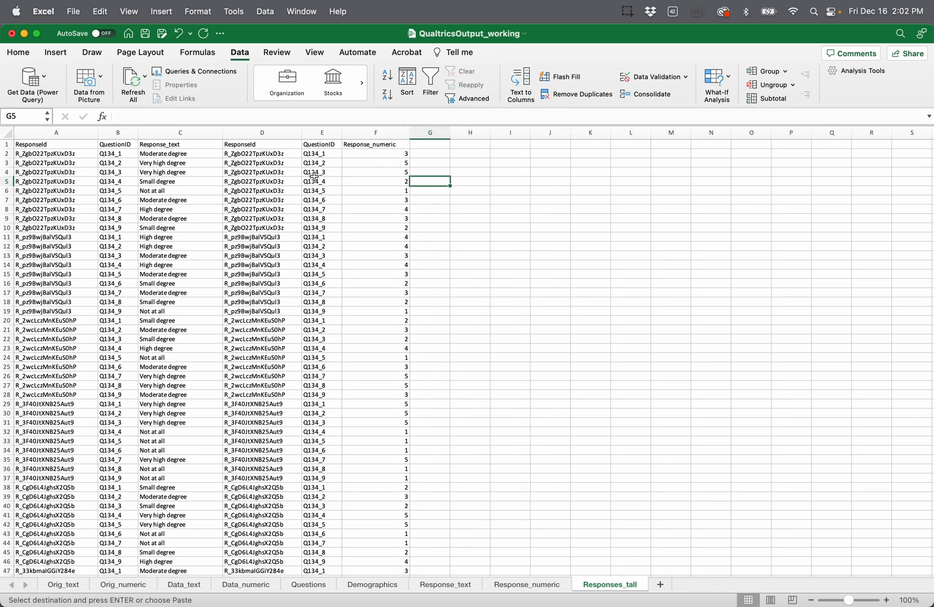
pyautogui.click(254, 154)
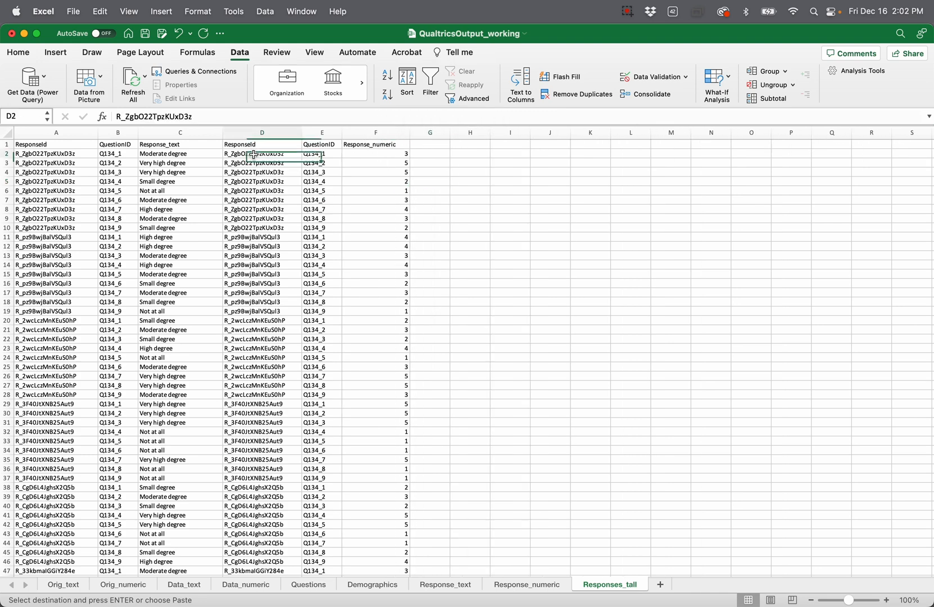
pyautogui.click(73, 155)
pyautogui.click(305, 154)
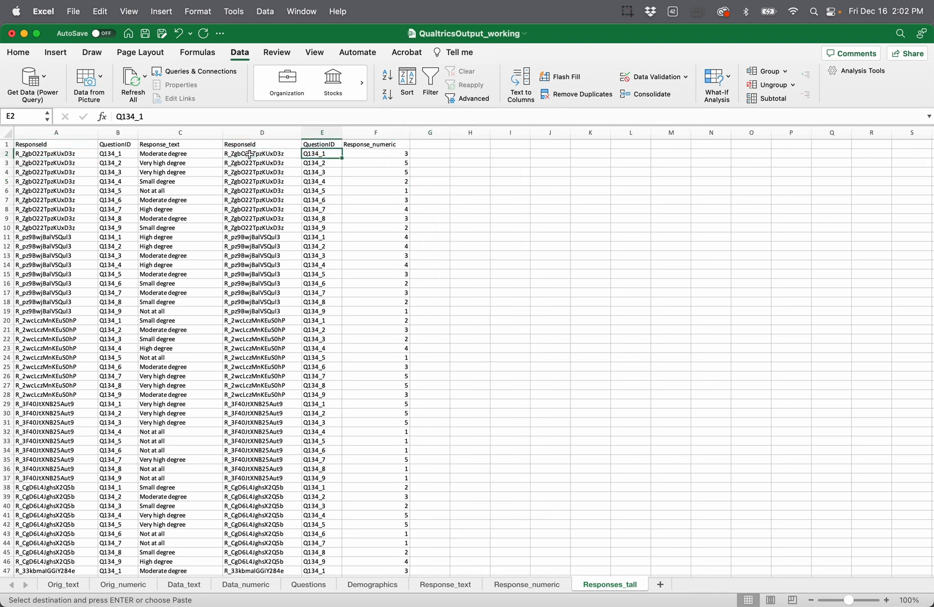
pyautogui.click(118, 154)
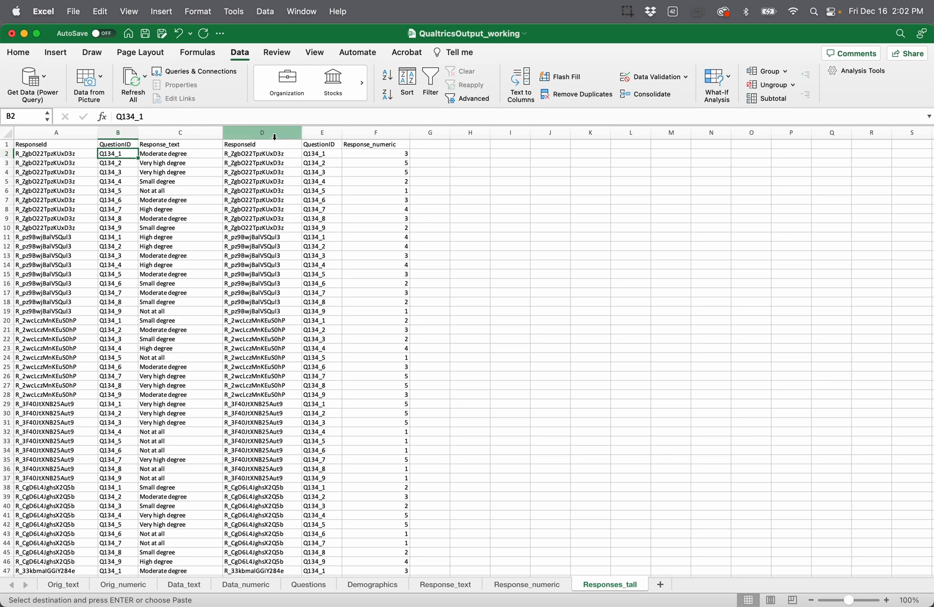
pyautogui.moveTo(275, 137); pyautogui.dragTo(325, 132)
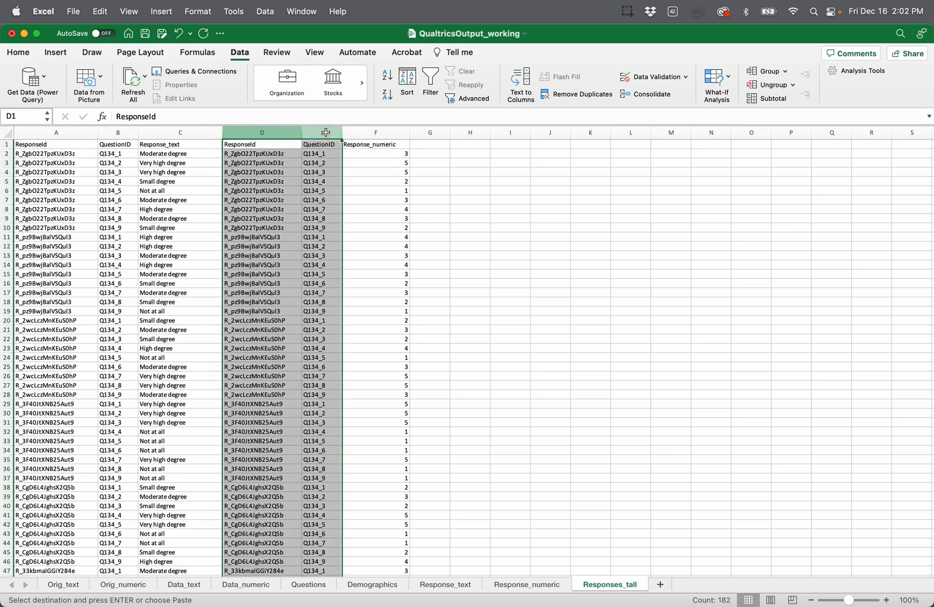
pyautogui.click(290, 169)
pyautogui.click(290, 169)
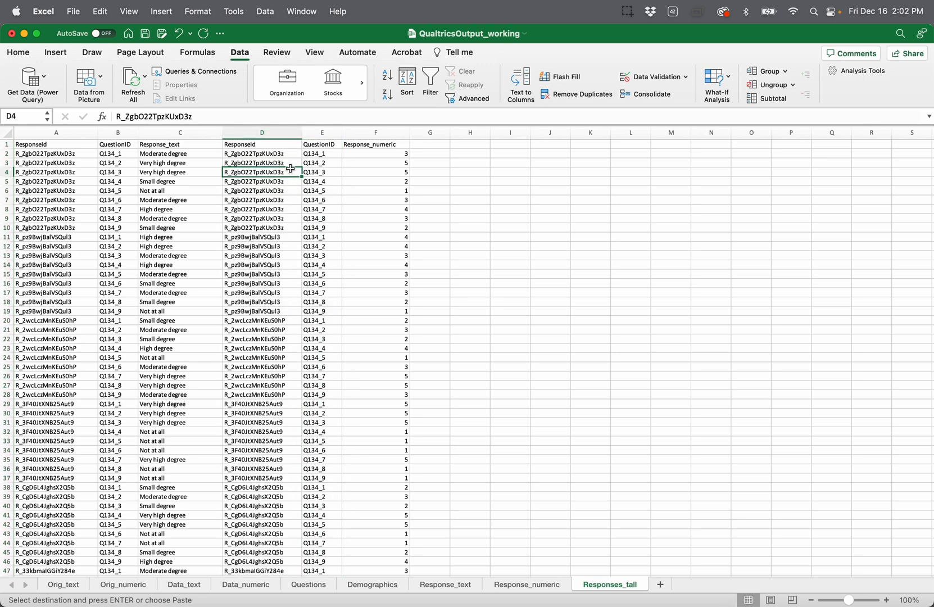
# Check the last data row, row 91, for matching ResponseId and QuestionID values between the text and numeric tables
pyautogui.click(177, 156)
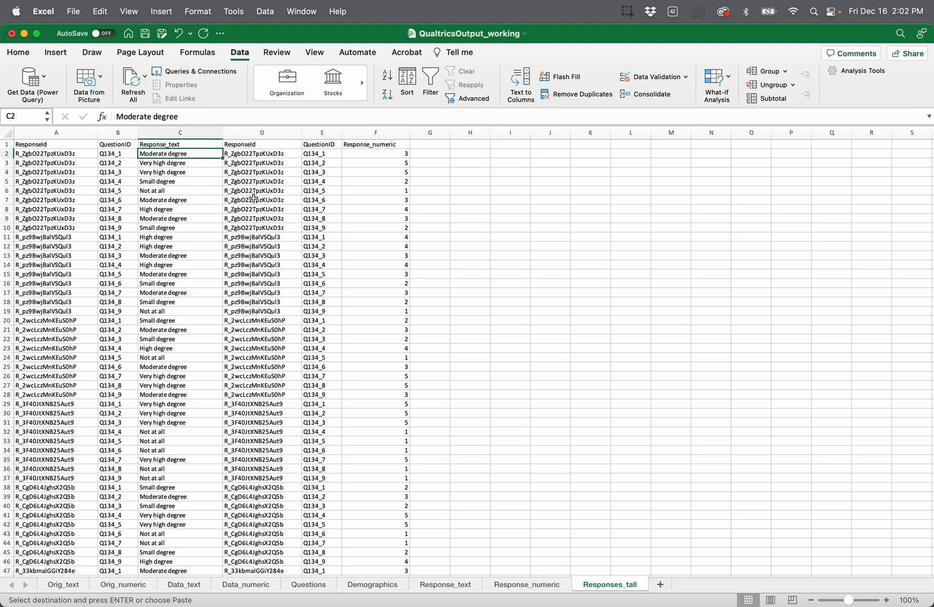
pyautogui.scroll(-15, 297, 286)
pyautogui.scroll(12, 297, 286)
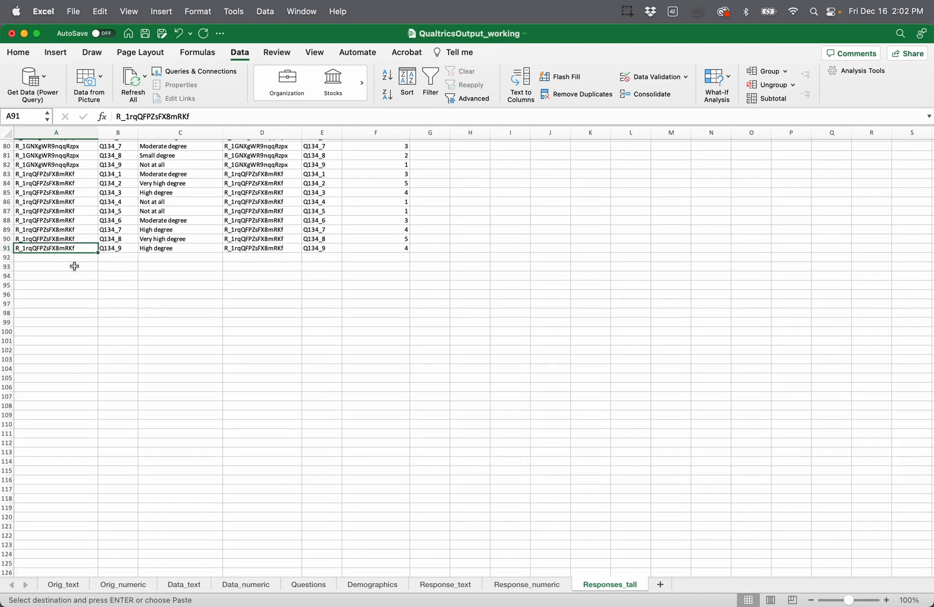
pyautogui.click(251, 248)
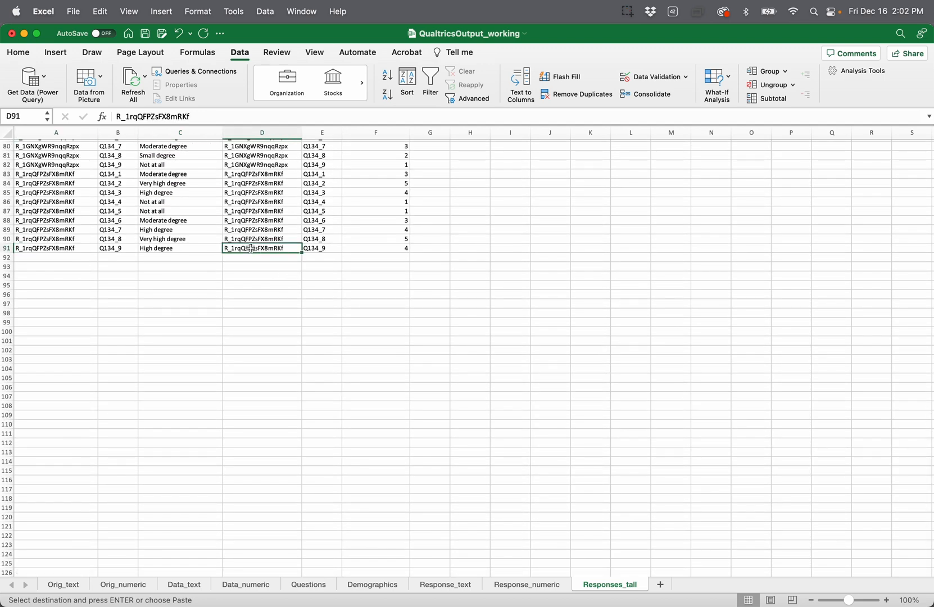
pyautogui.click(120, 248)
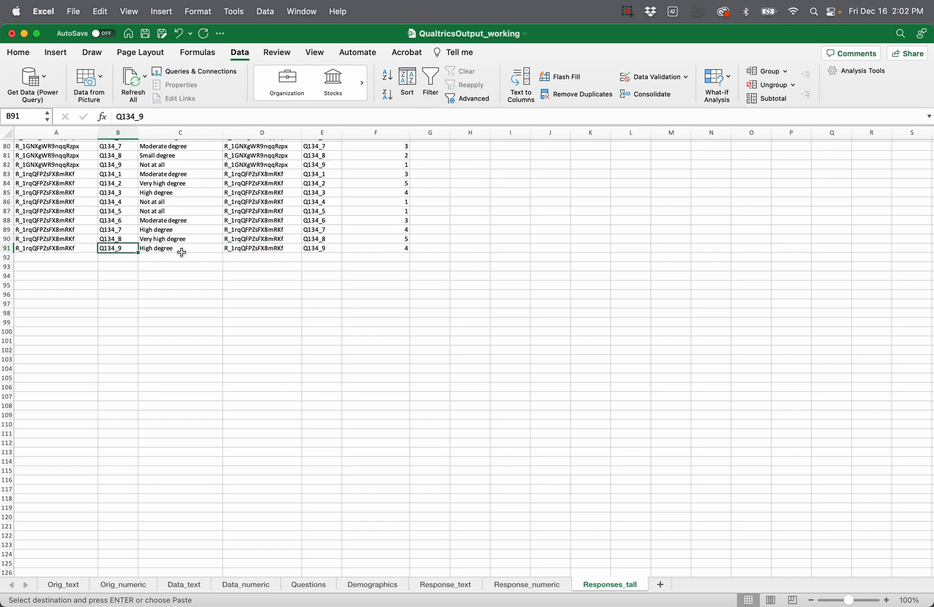
pyautogui.click(318, 248)
pyautogui.scroll(15, 431, 226)
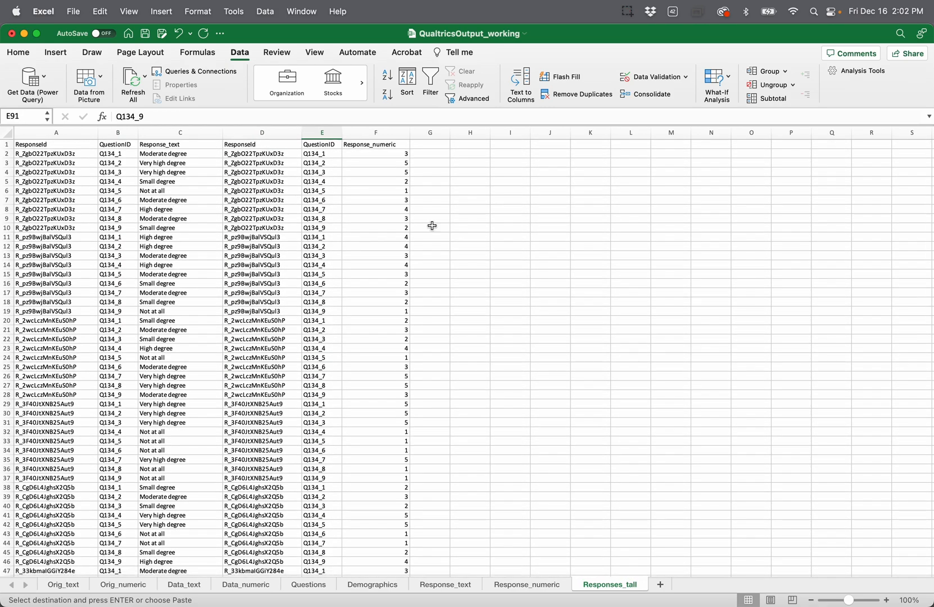
# Narrow the Response_numeric column slightly and compare row 2's text response with its numeric response
pyautogui.moveTo(409, 133); pyautogui.dragTo(401, 134)
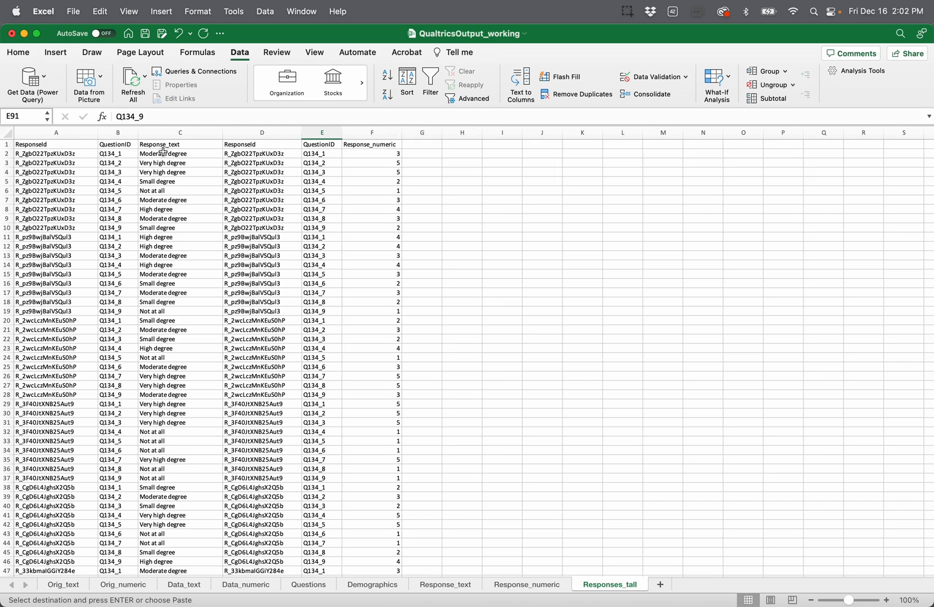
pyautogui.click(110, 155)
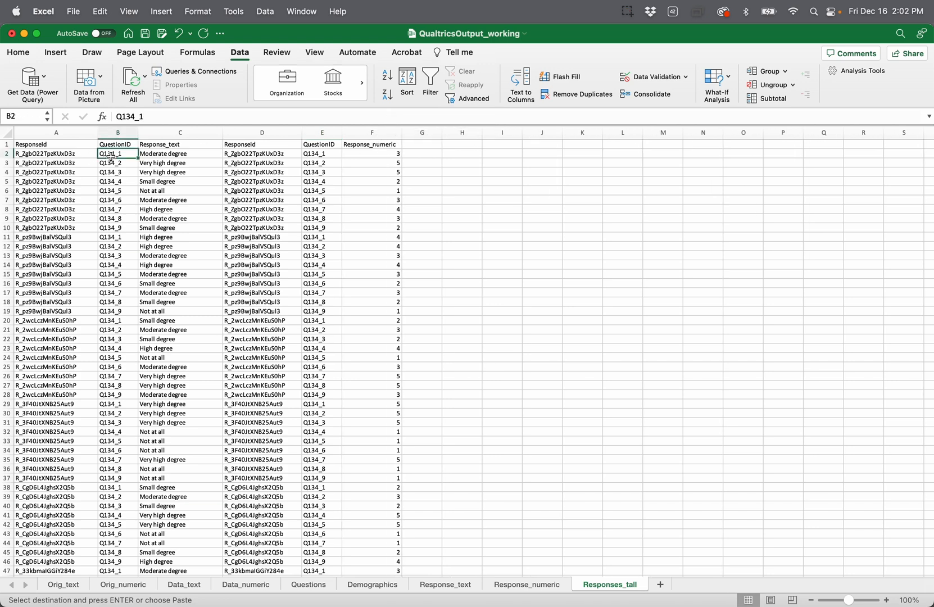
pyautogui.click(159, 156)
pyautogui.click(362, 156)
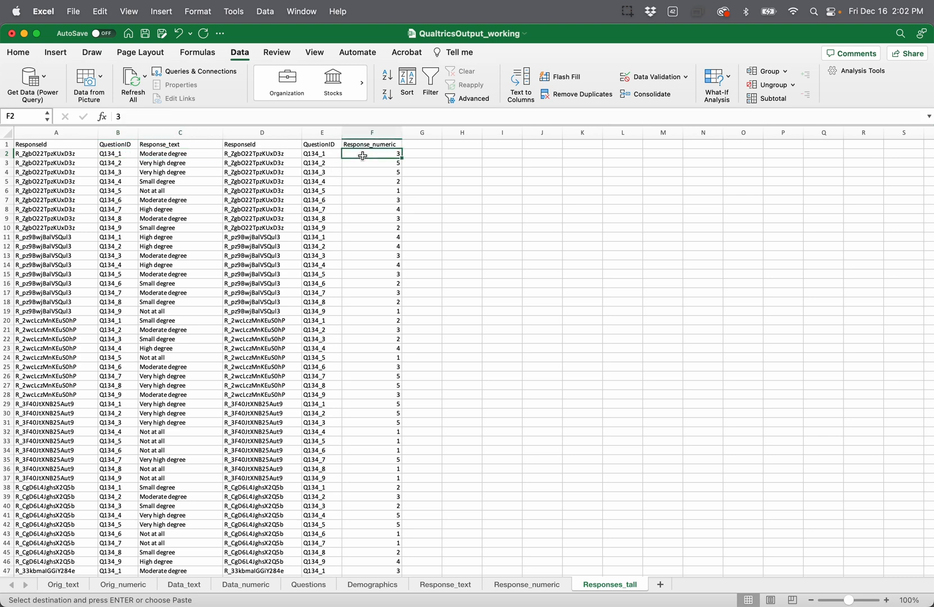
# Enter the formula =AND(A2=D2,B2=E2) in cell G2 to test whether the ResponseId and QuestionID pairs match
pyautogui.click(427, 156)
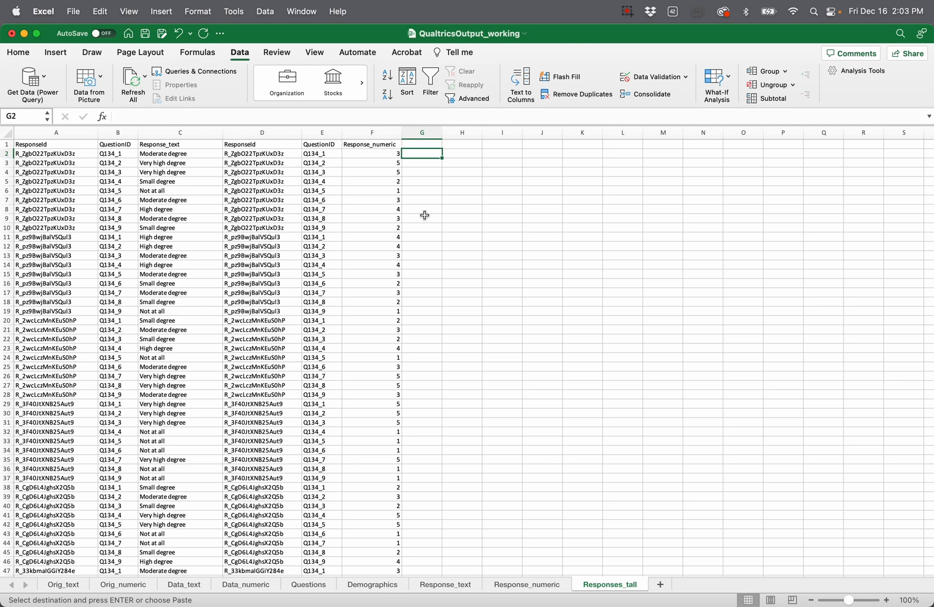
pyautogui.write('=')
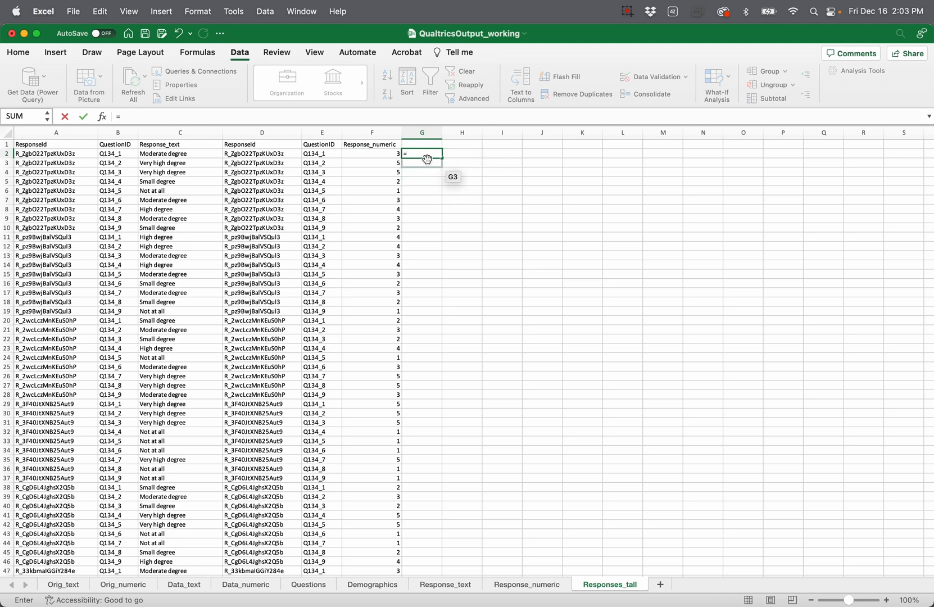
pyautogui.click(243, 117)
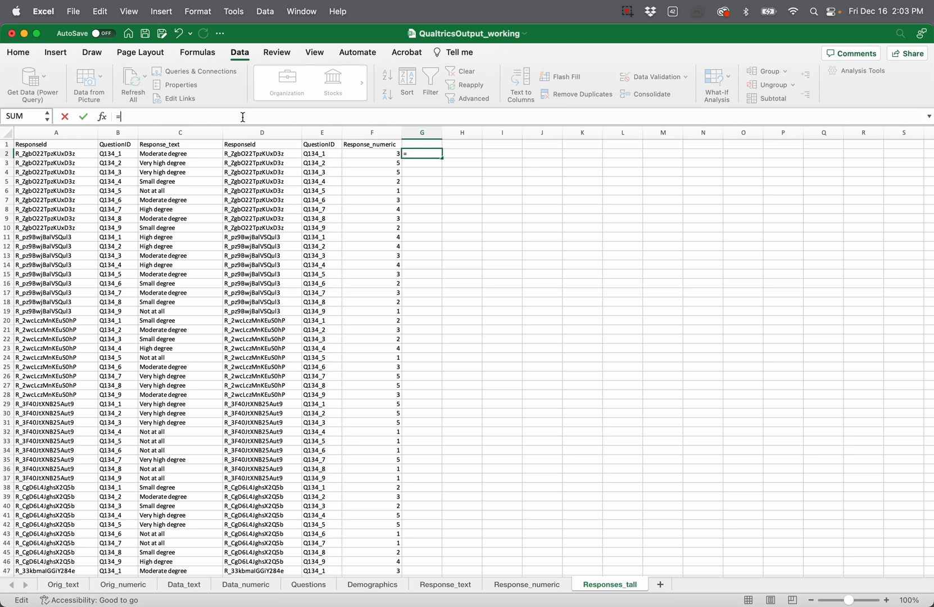
pyautogui.write('AND(')
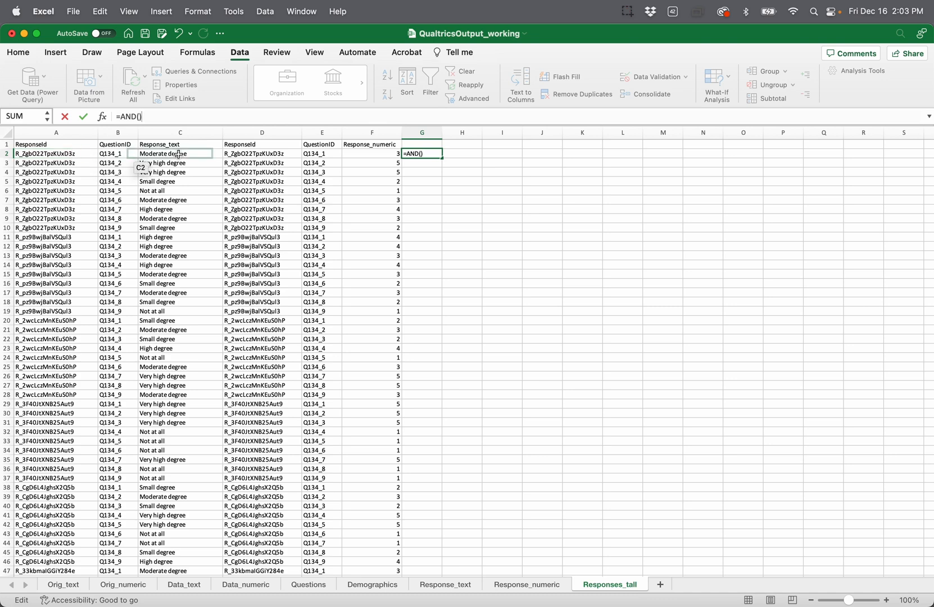
pyautogui.write(')')
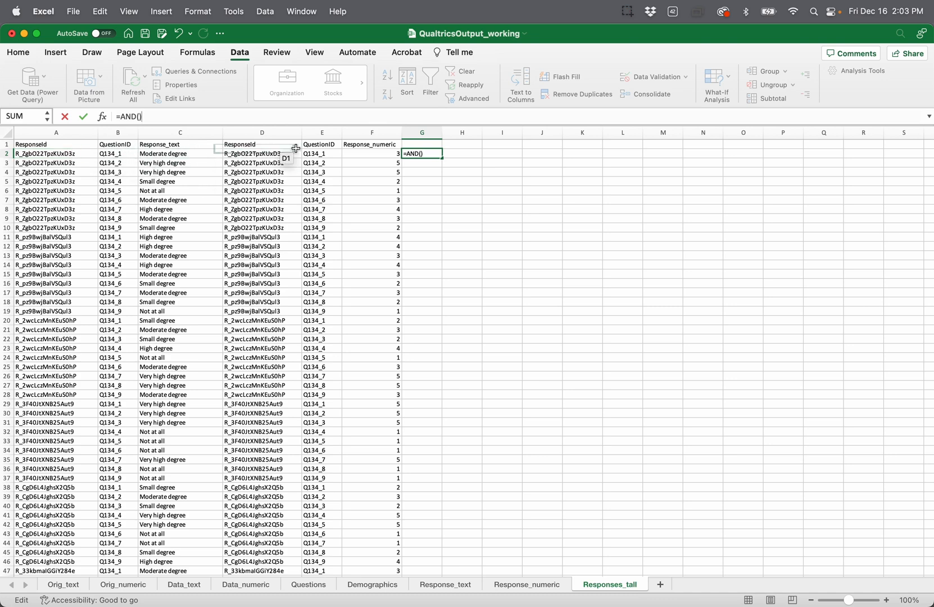
pyautogui.click(139, 116)
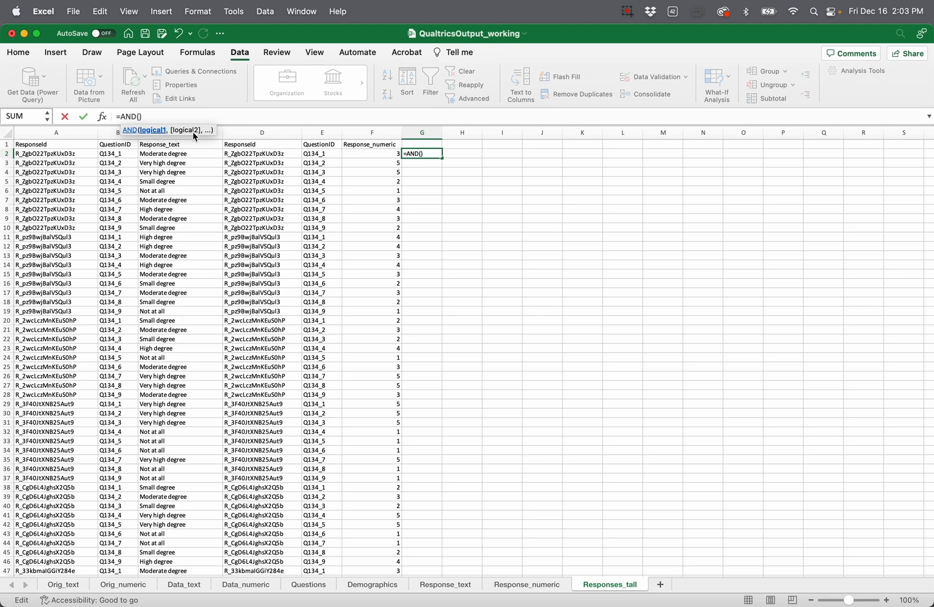
pyautogui.click(82, 153)
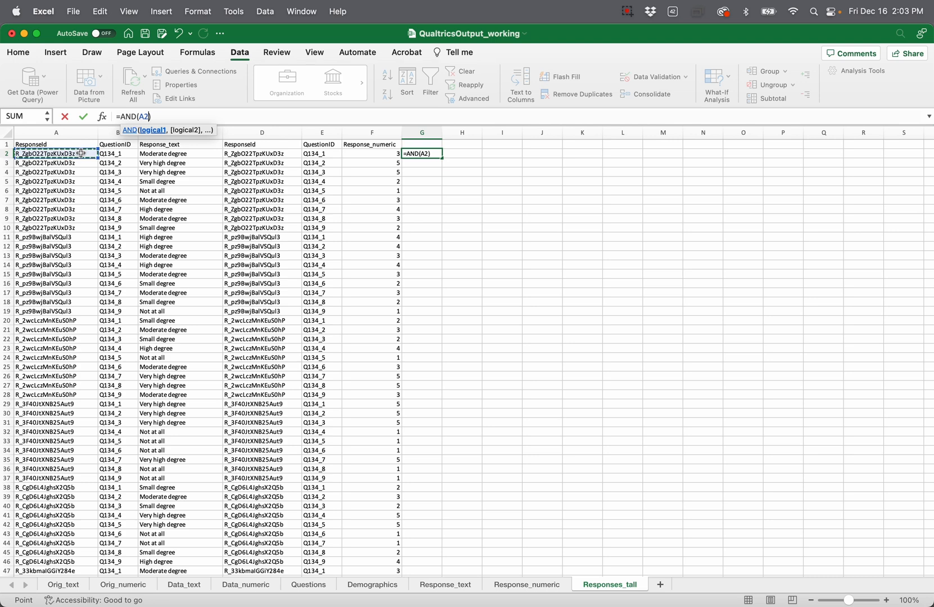
pyautogui.write('=')
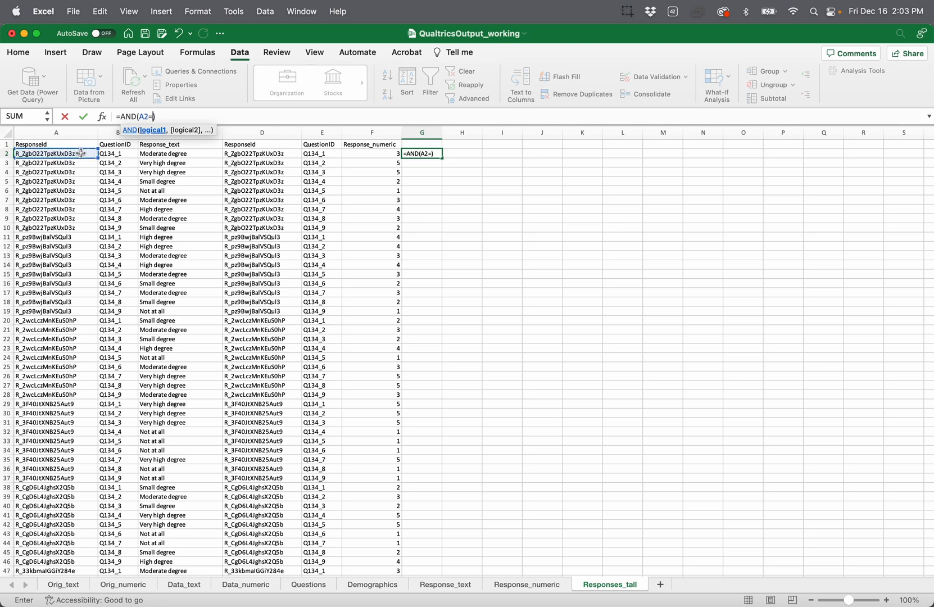
pyautogui.click(252, 153)
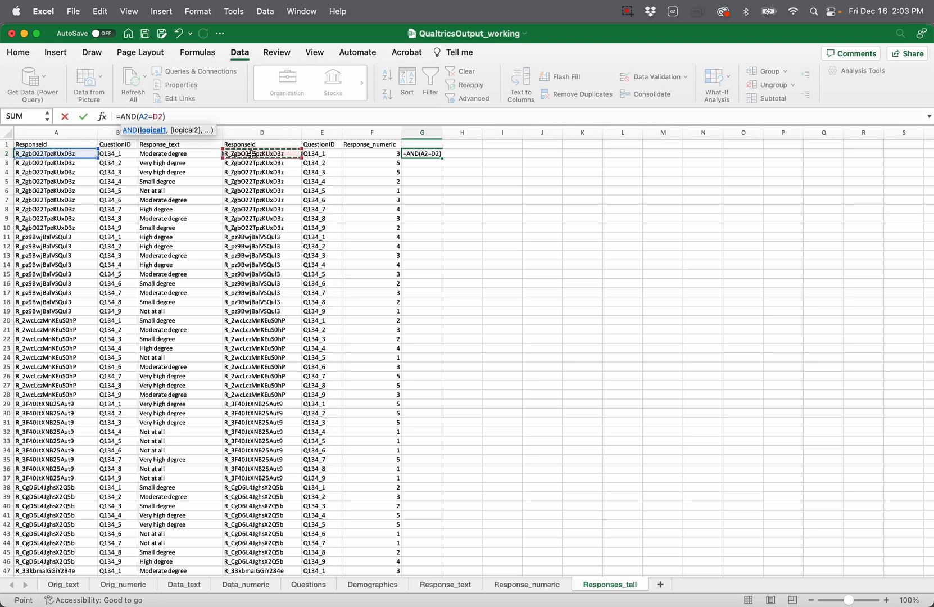
pyautogui.write(',')
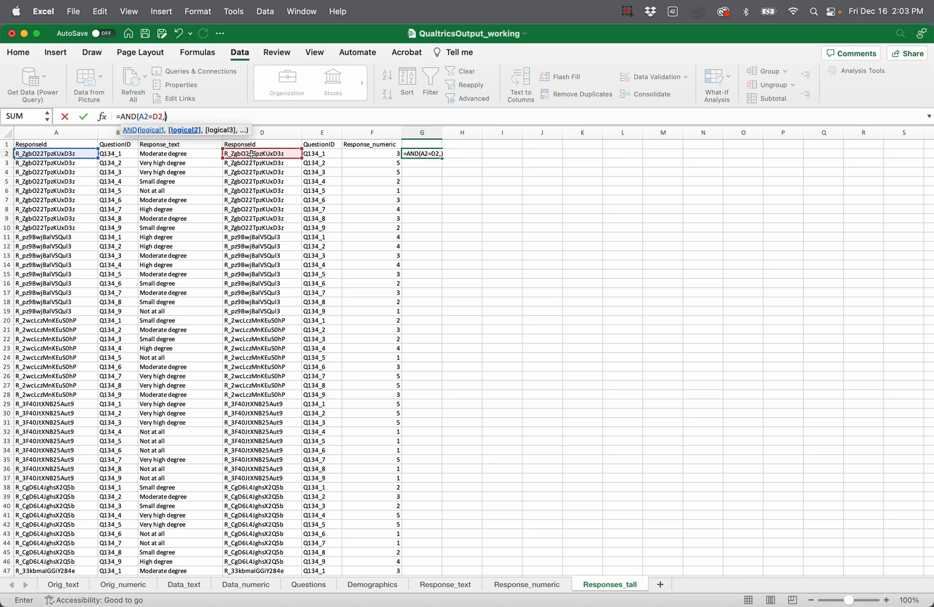
pyautogui.click(122, 155)
pyautogui.write('=')
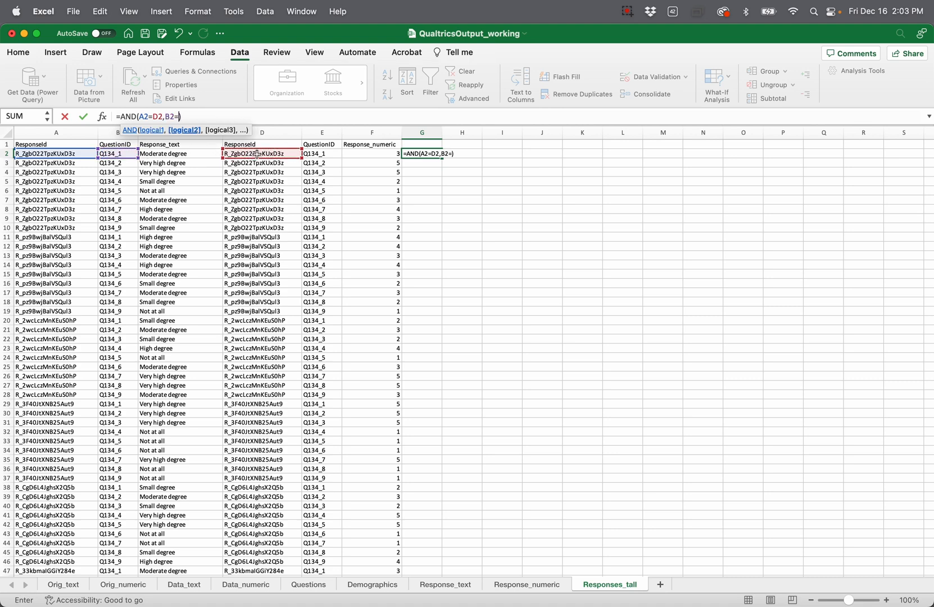
pyautogui.click(324, 152)
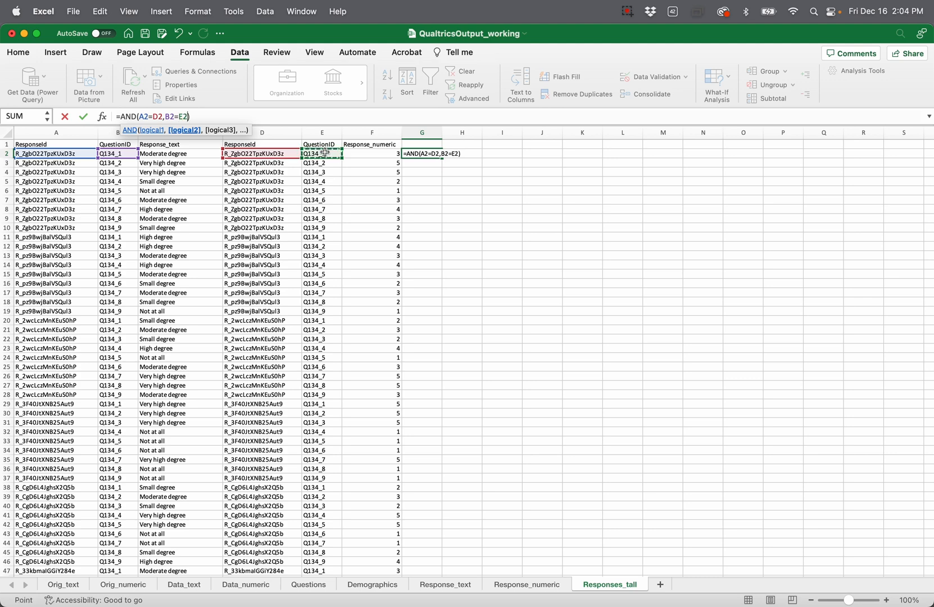
pyautogui.write(')')
pyautogui.press('Return')
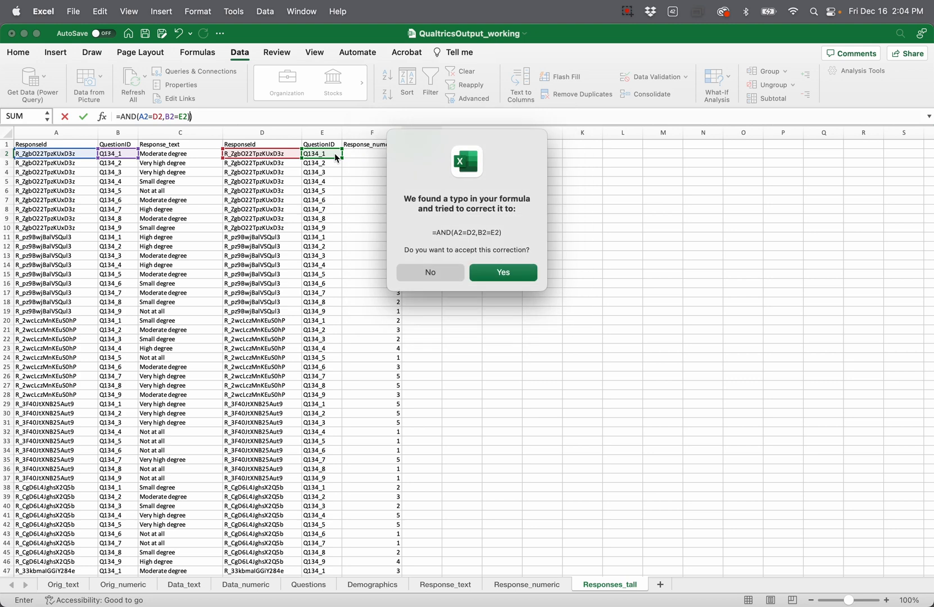
pyautogui.click(498, 273)
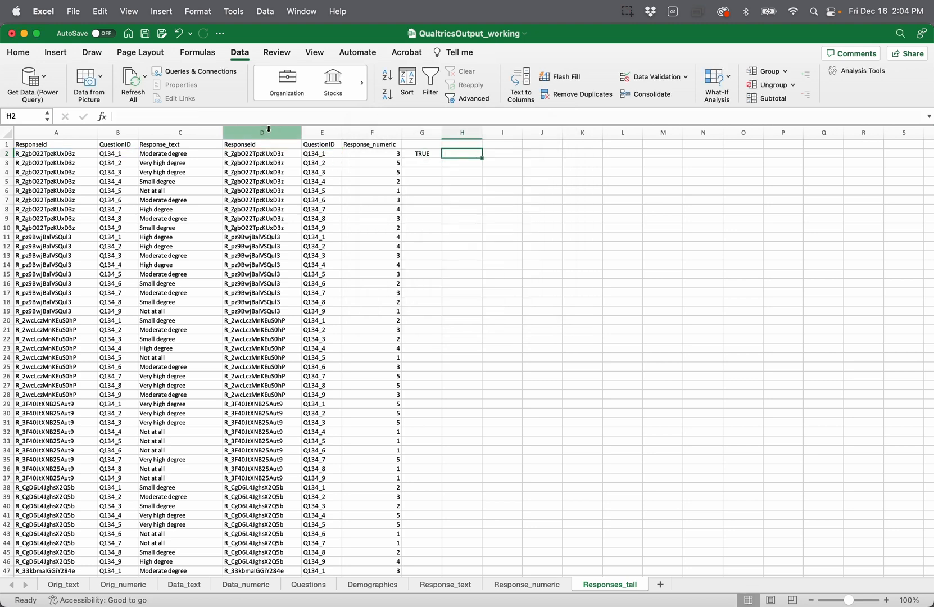
# Fill the G2 match-check formula down column G through row 91 and scan the whole column for mismatches
pyautogui.click(434, 154)
pyautogui.click(237, 116)
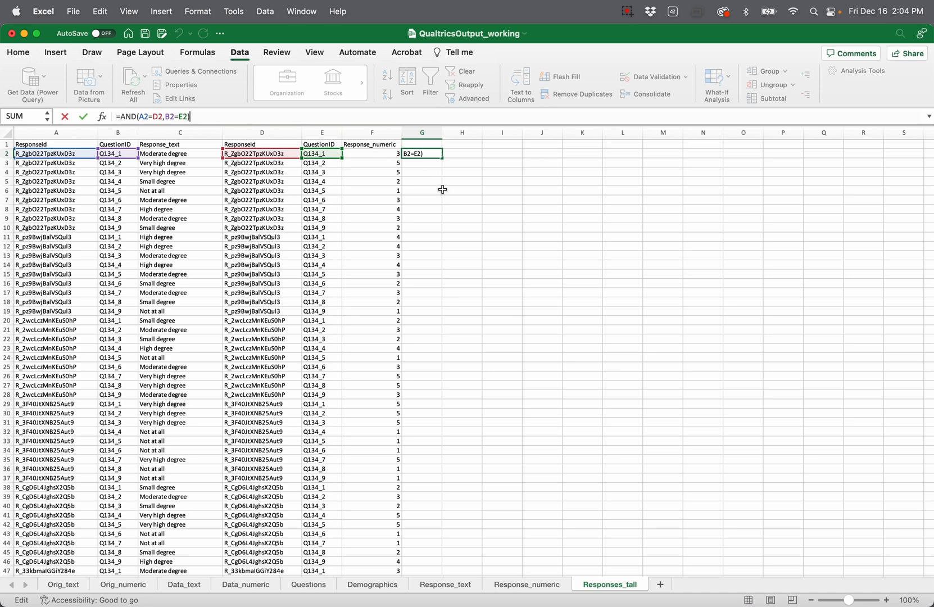
pyautogui.press('Return')
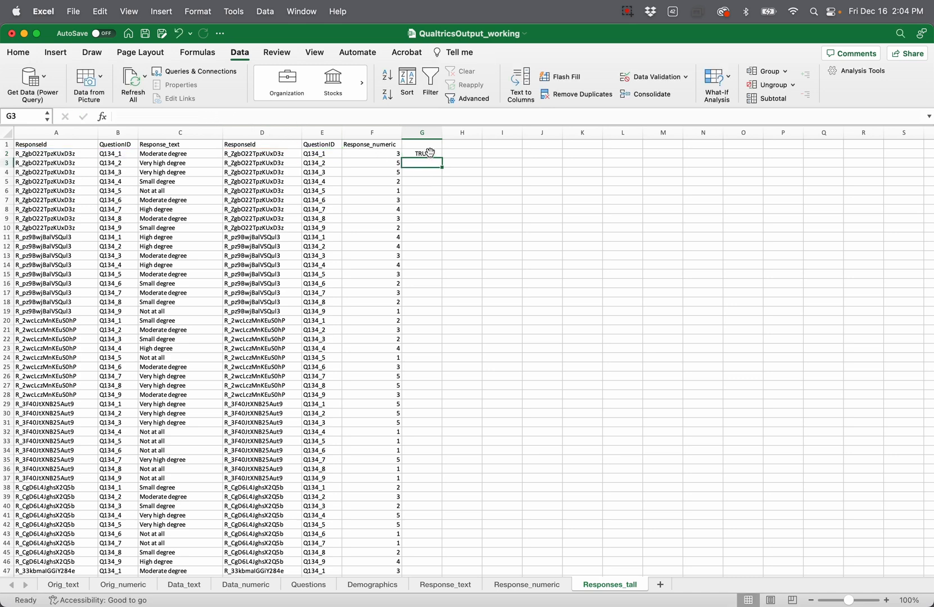
pyautogui.click(434, 153)
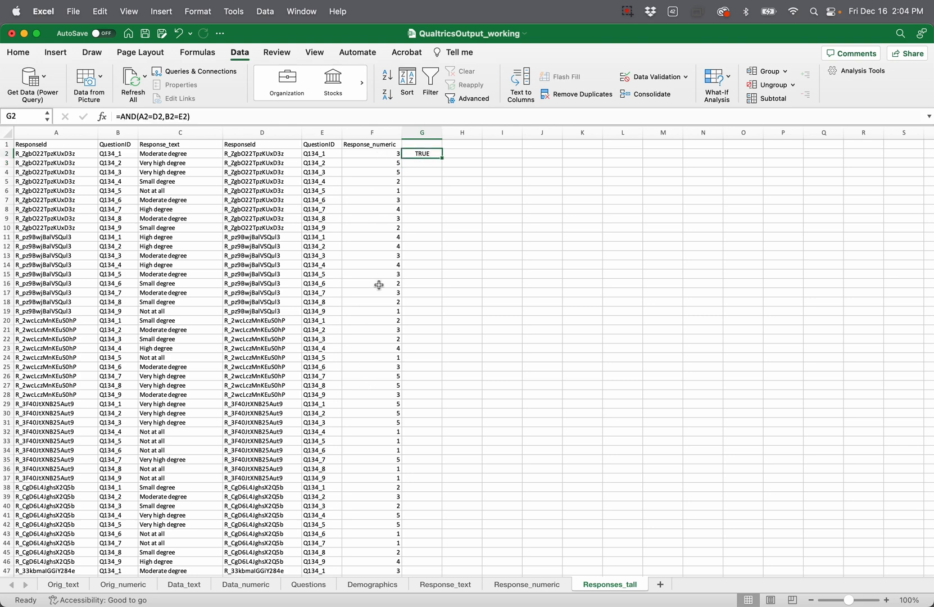
pyautogui.doubleClick(442, 158)
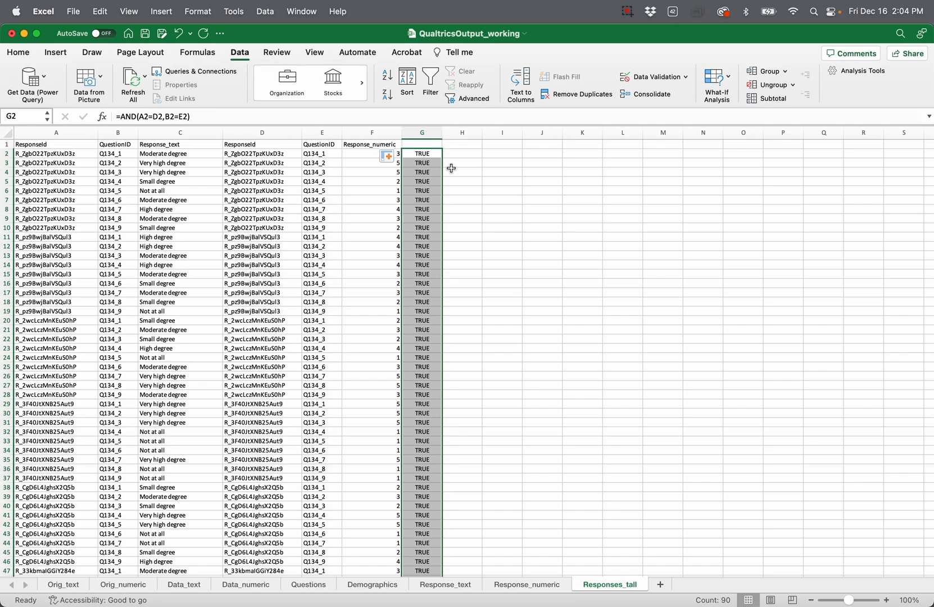
pyautogui.scroll(-15, 451, 168)
pyautogui.scroll(14, 451, 168)
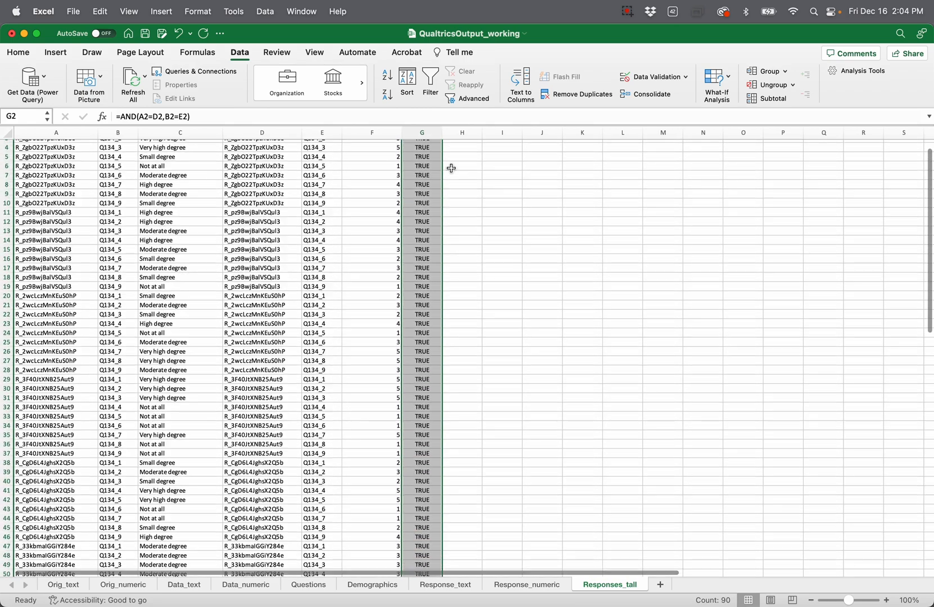
pyautogui.scroll(3, 451, 168)
pyautogui.click(452, 170)
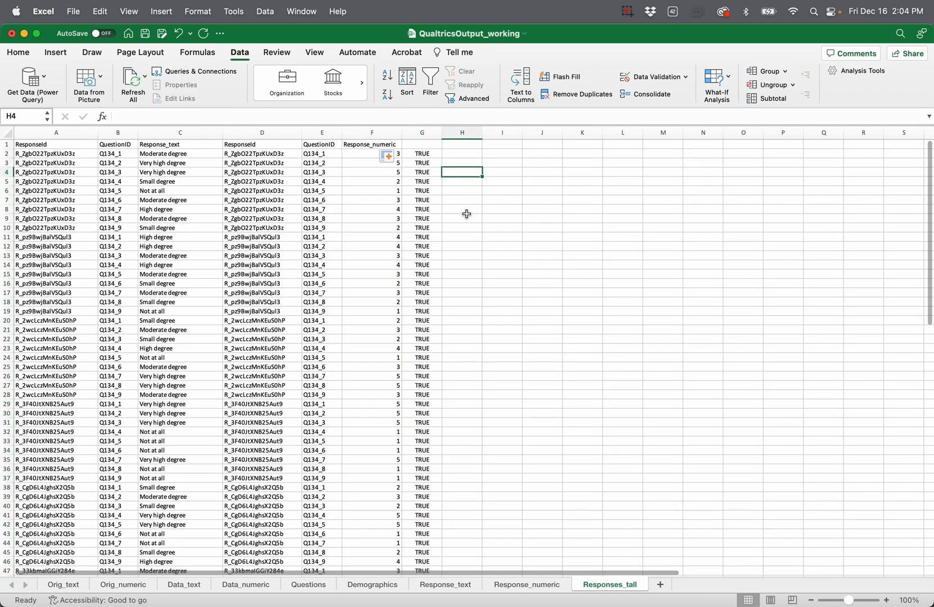
pyautogui.scroll(-15, 466, 214)
pyautogui.scroll(15, 466, 214)
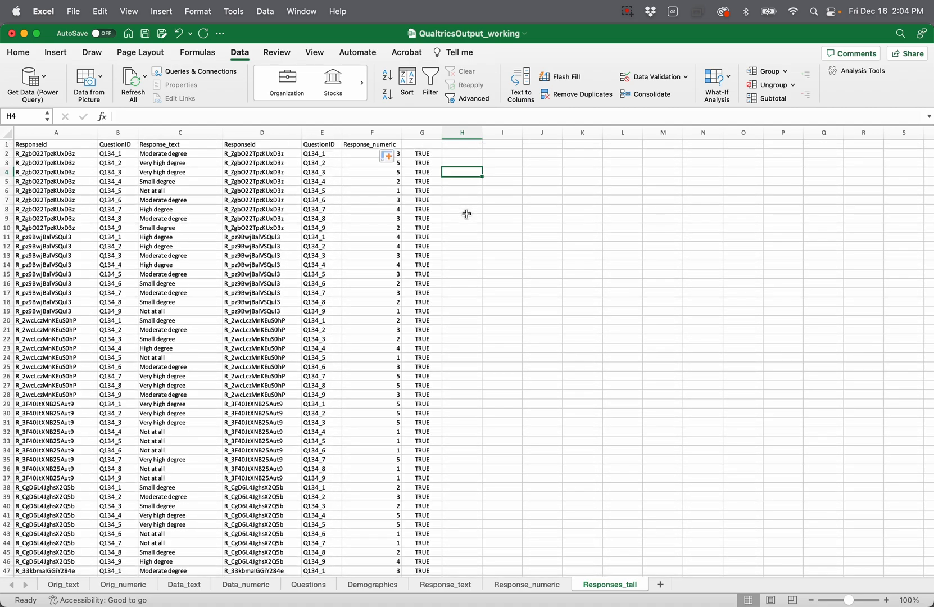
# Enter the formula =AND(G:G) in cell H2 to test whether every row check in column G is true
pyautogui.scroll(-15, 466, 214)
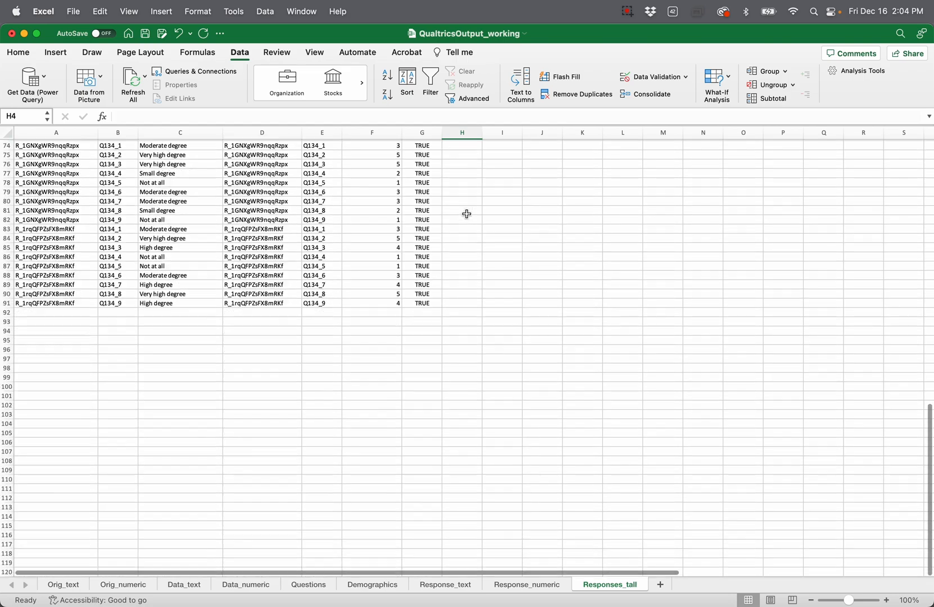
pyautogui.scroll(15, 466, 214)
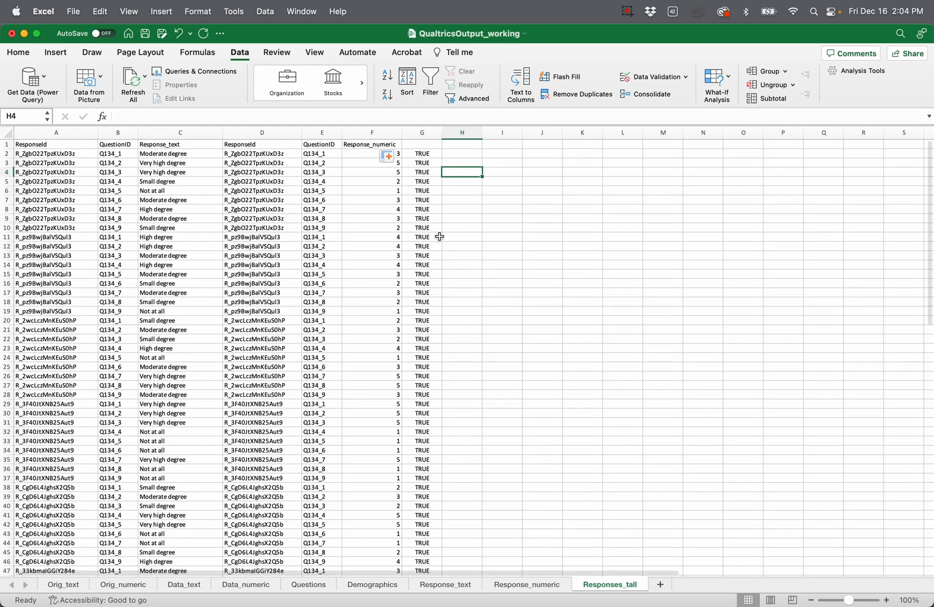
pyautogui.click(457, 155)
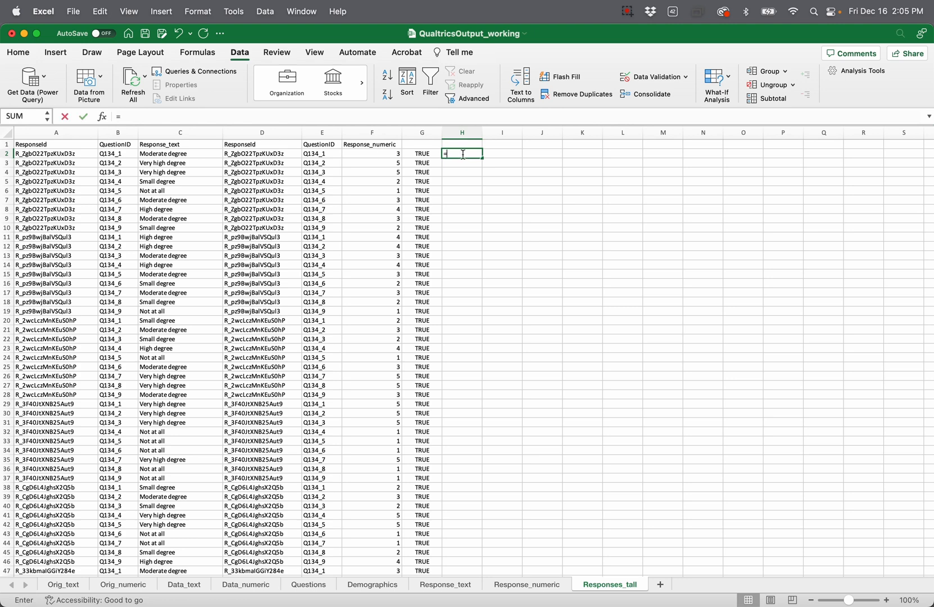
pyautogui.write('=')
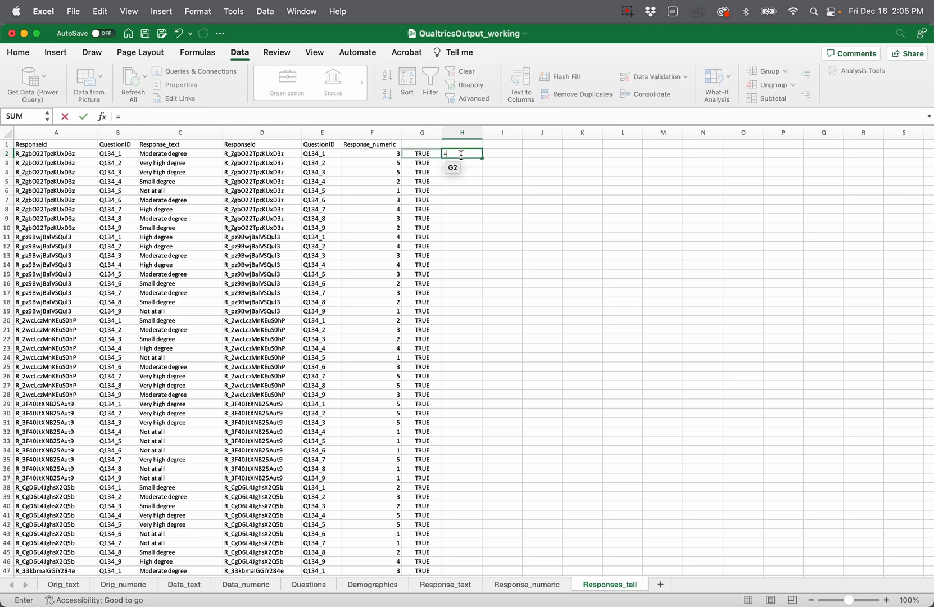
pyautogui.write('AND(')
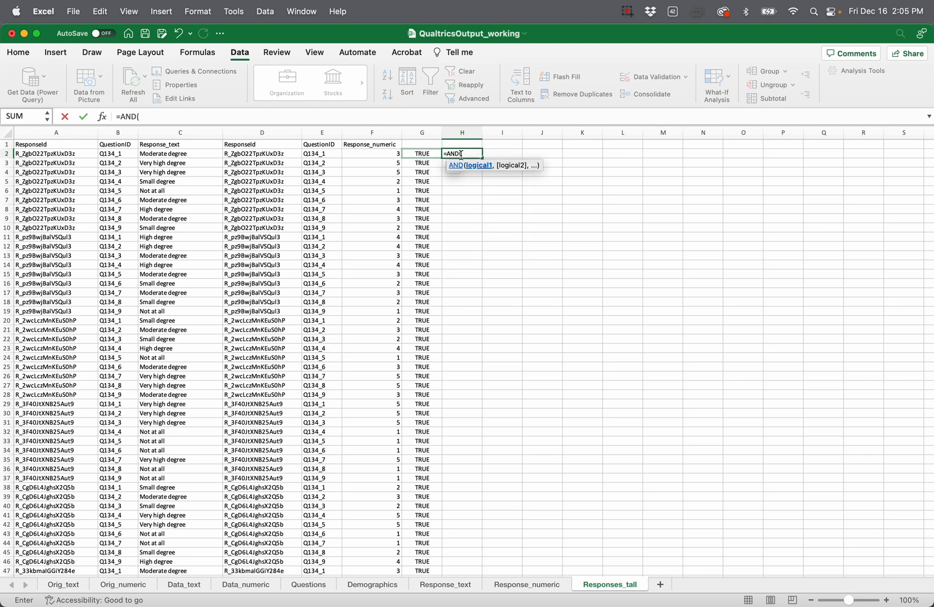
pyautogui.click(421, 132)
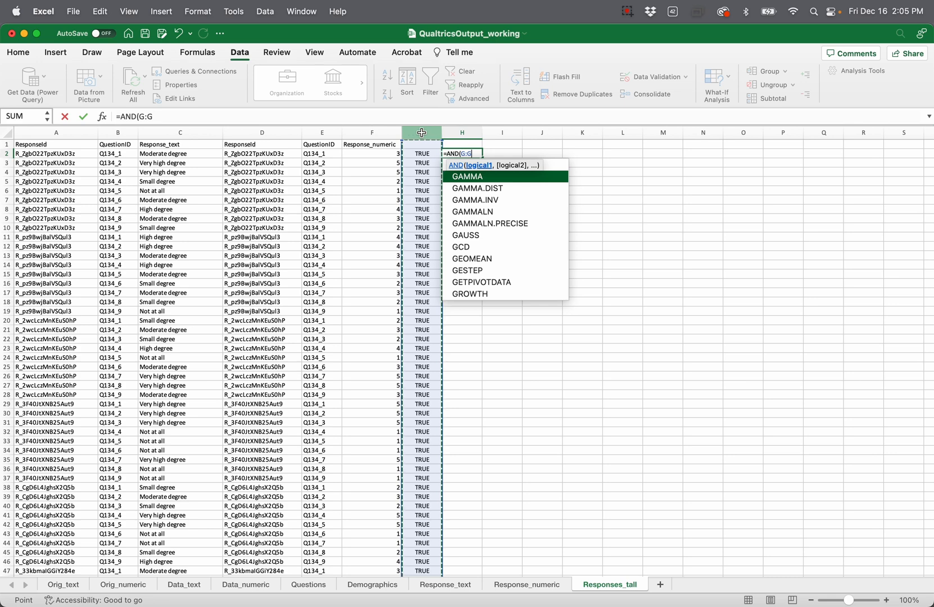
pyautogui.write(')')
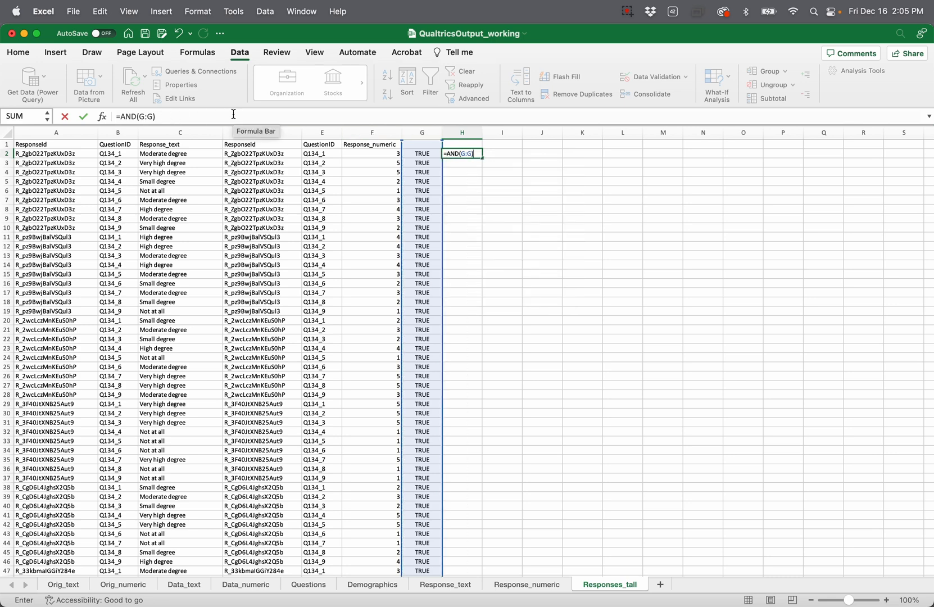
pyautogui.press('Return')
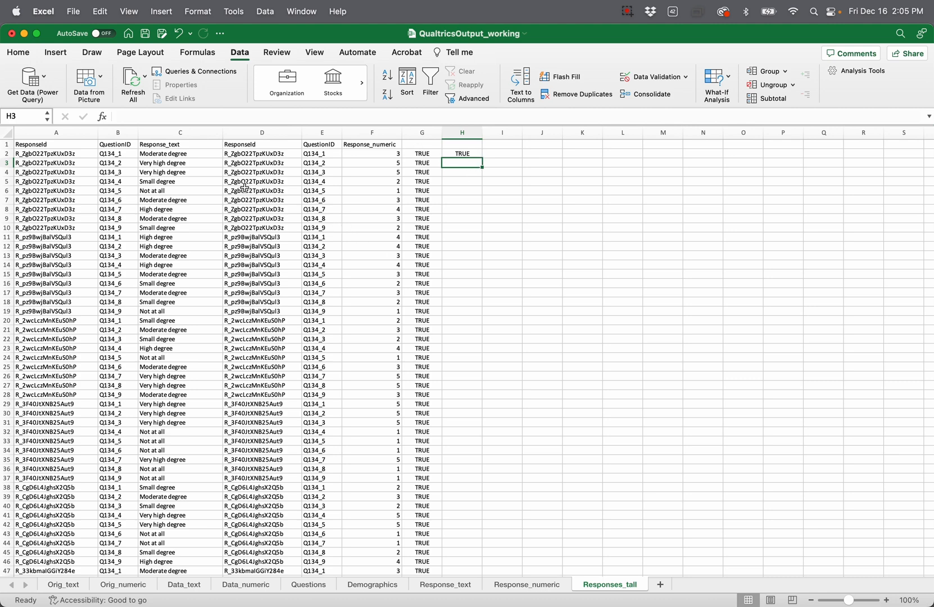
# Test the match check by changing the QuestionID in cell E4 to Q134_2, and undo the change
pyautogui.click(323, 173)
pyautogui.click(214, 118)
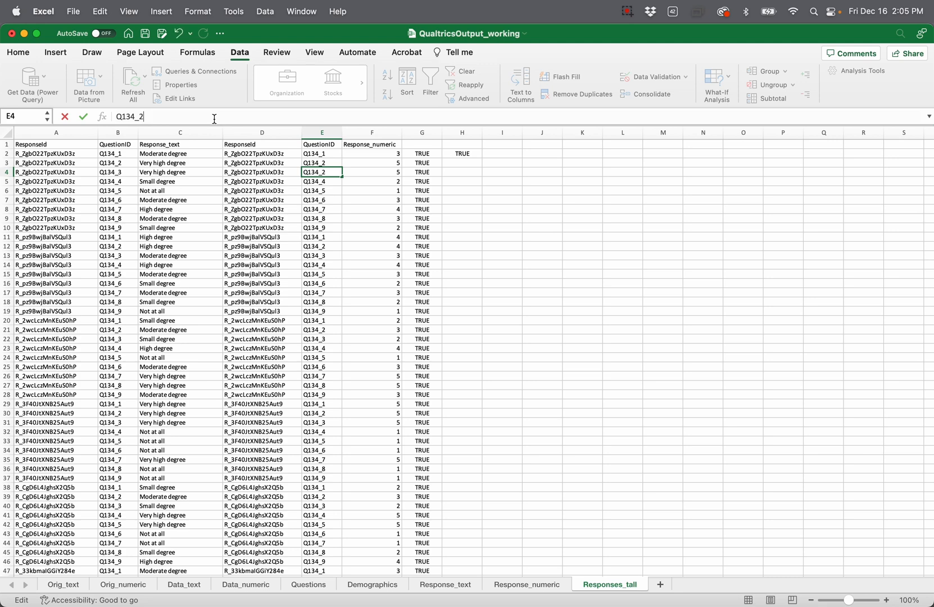
pyautogui.press('Return')
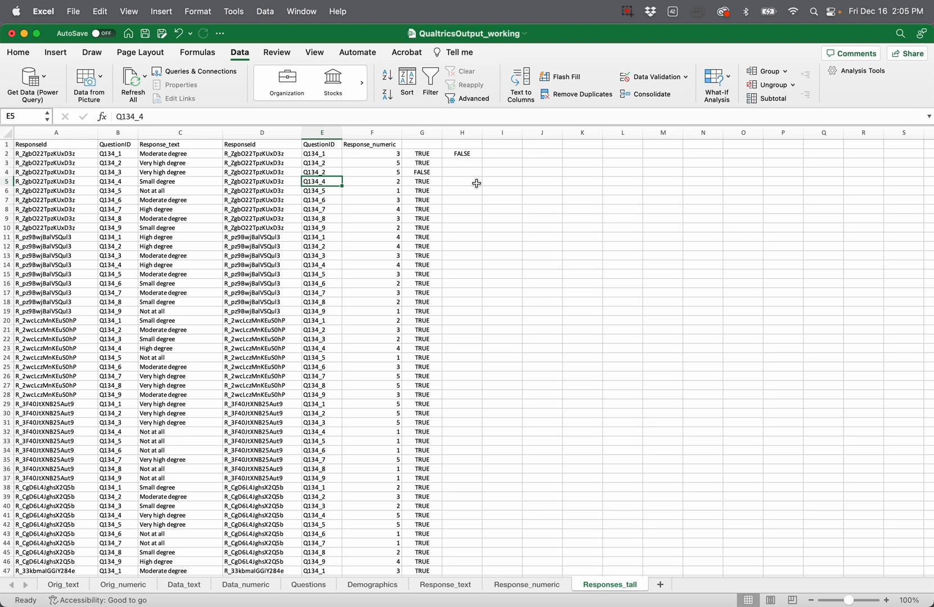
pyautogui.press('super+z')
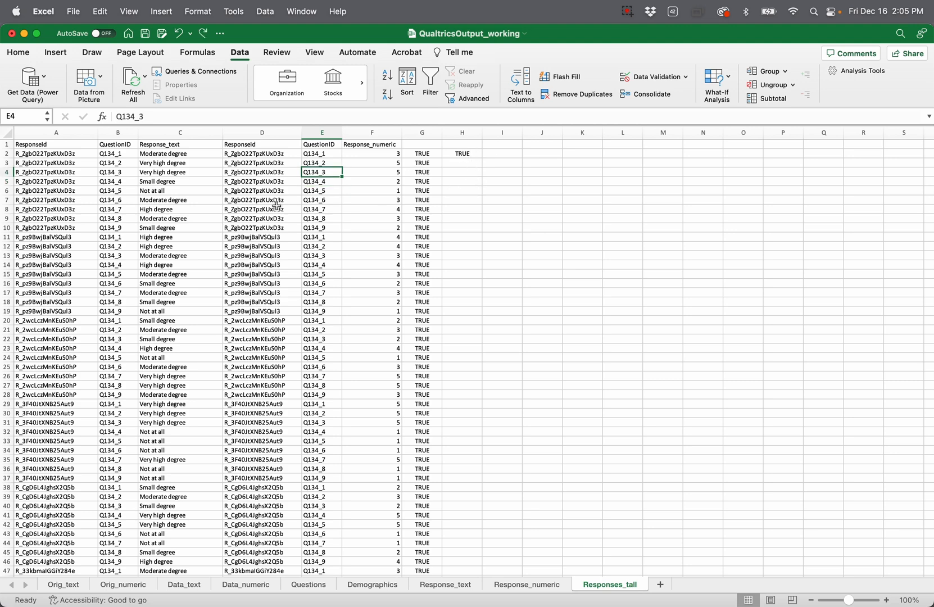
# Test the match check by appending an x to the ResponseId in cell D8, and undo the change
pyautogui.click(244, 207)
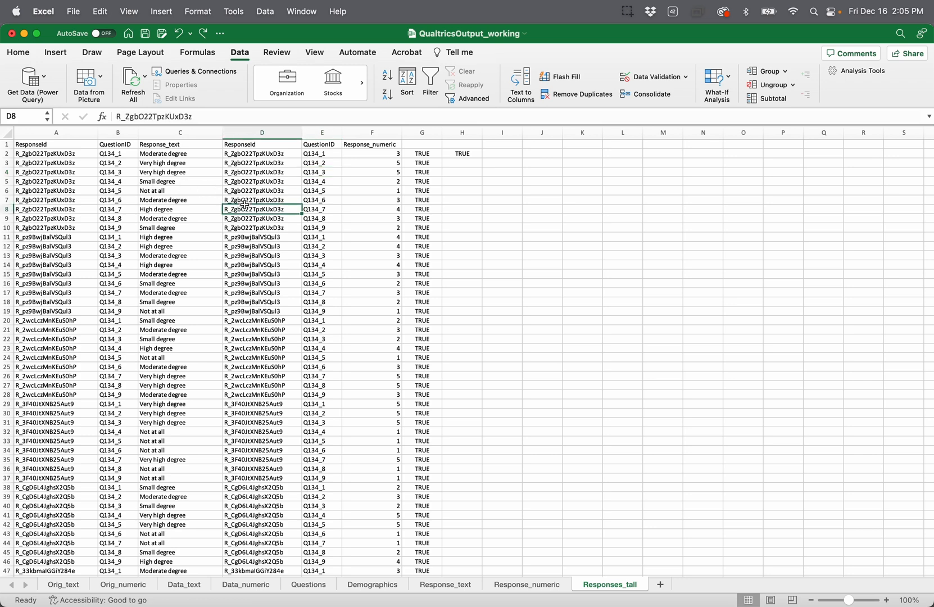
pyautogui.click(207, 116)
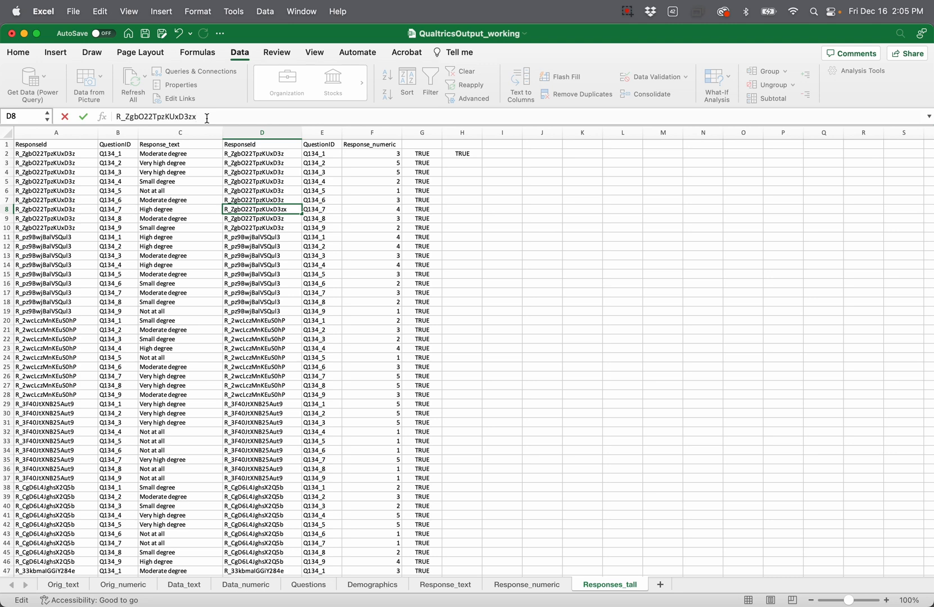
pyautogui.press('Return')
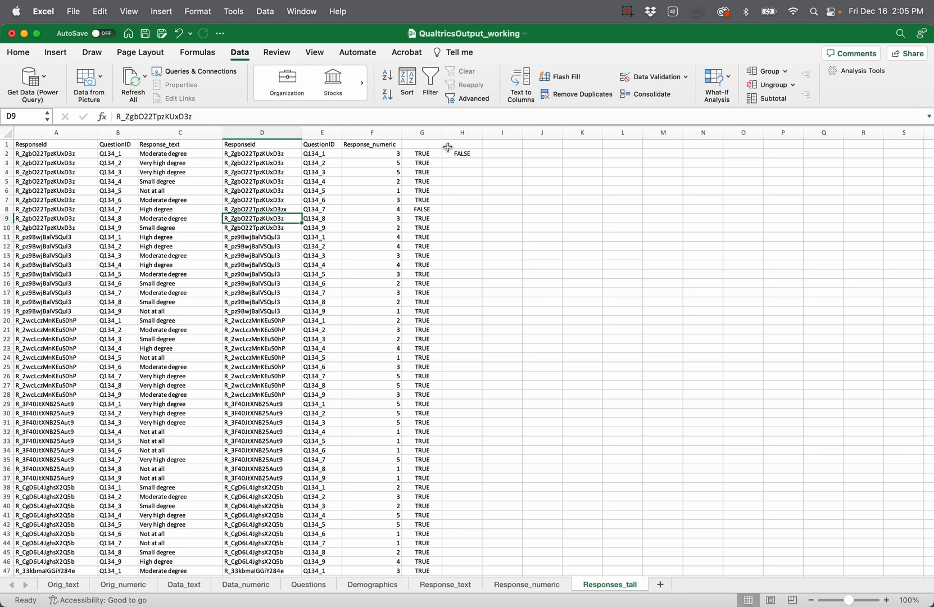
pyautogui.press('super+z')
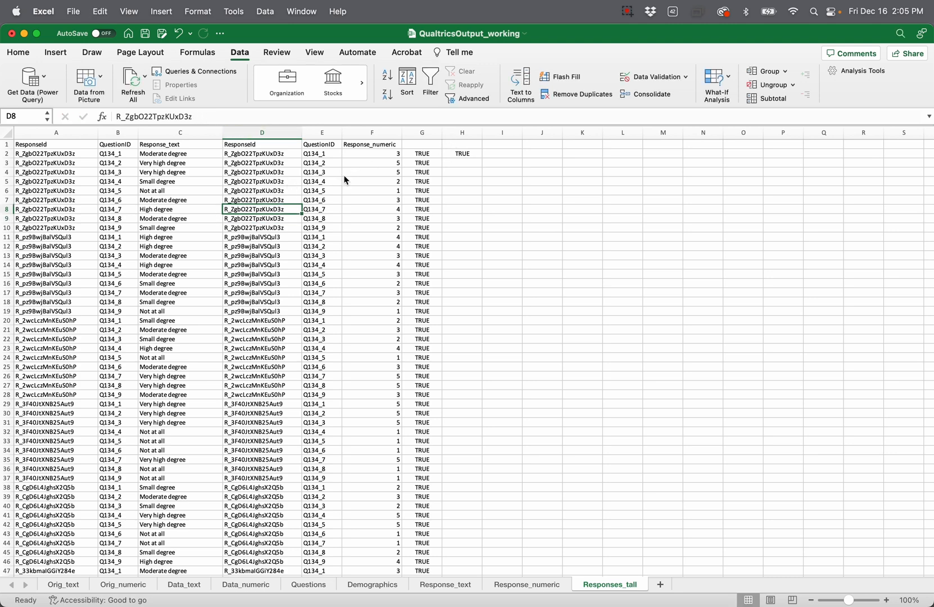
# Delete the match-check columns G and H from the Responses_tall sheet
pyautogui.click(480, 175)
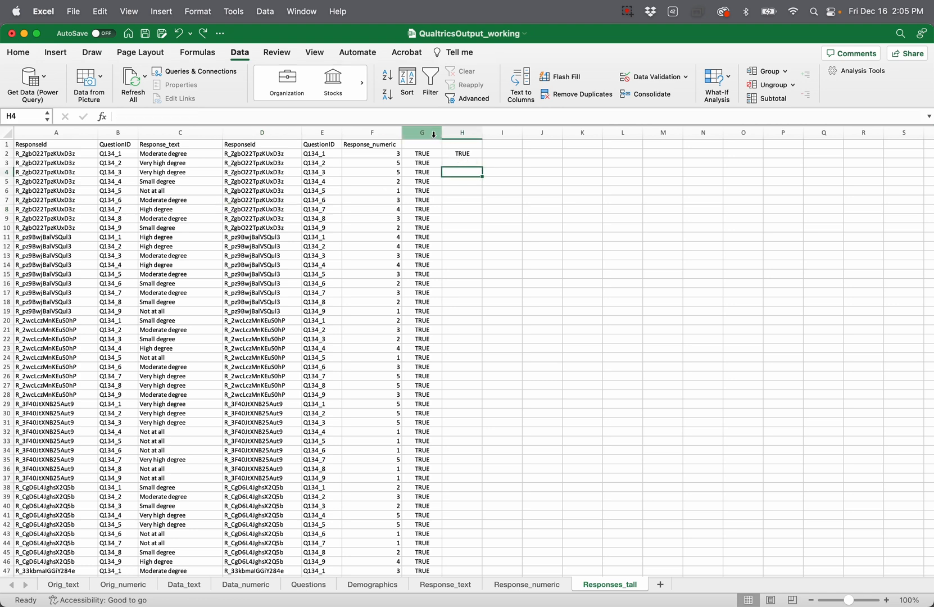
pyautogui.moveTo(427, 133); pyautogui.dragTo(468, 133)
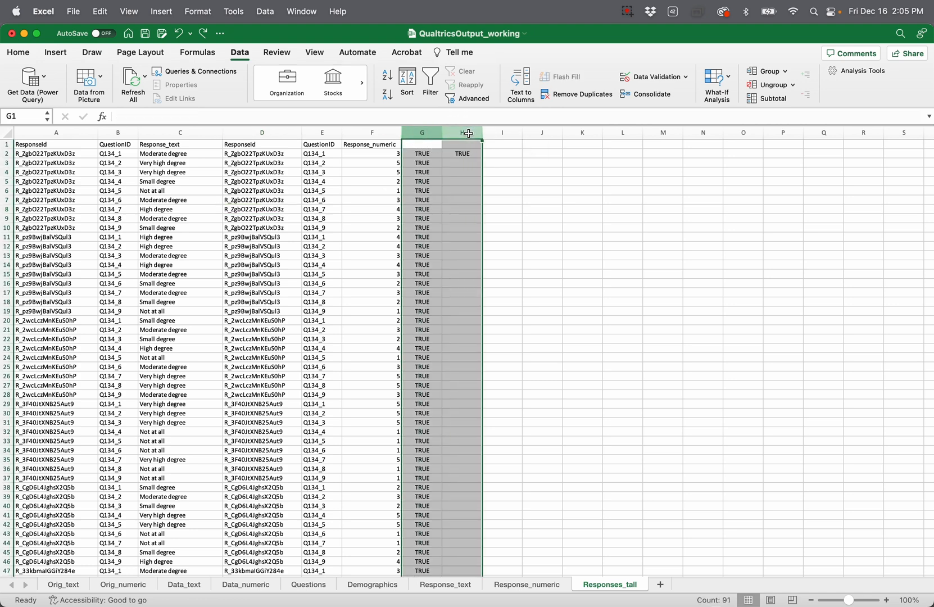
pyautogui.rightClick(468, 133)
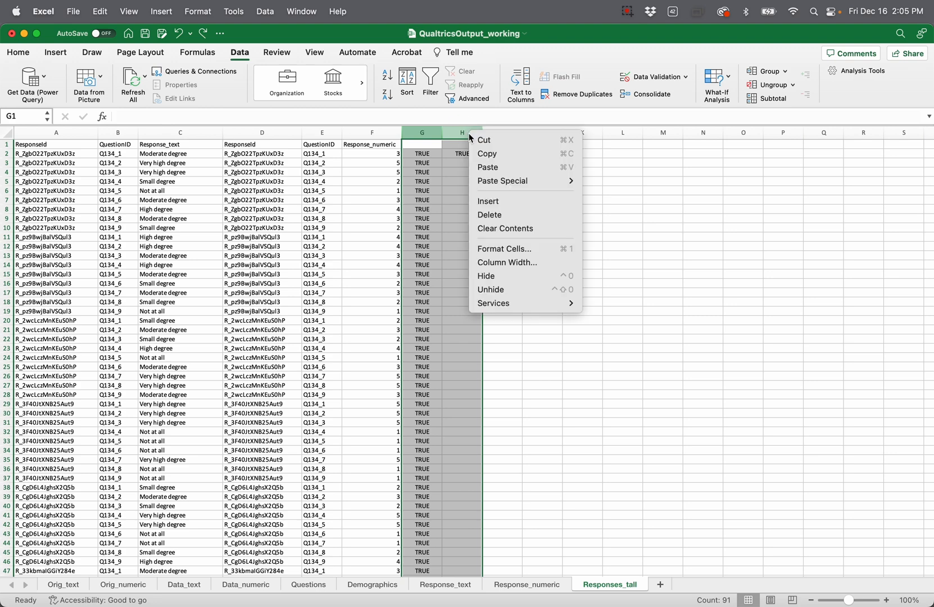
pyautogui.click(490, 214)
pyautogui.click(438, 213)
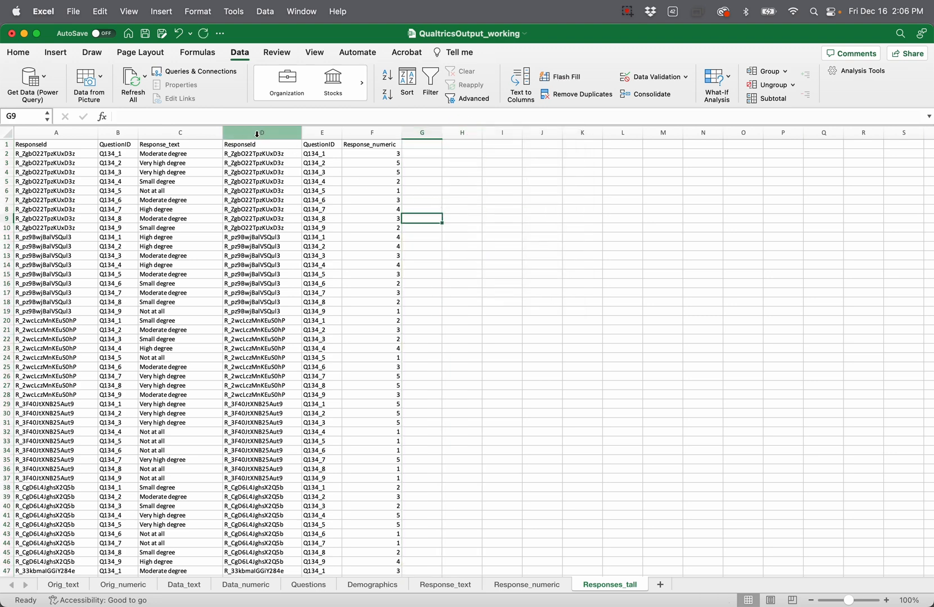
# Delete the duplicate ResponseId and QuestionID columns D and E from the Responses_tall sheet and save the workbook
pyautogui.click(288, 133)
pyautogui.moveTo(289, 133); pyautogui.dragTo(319, 133)
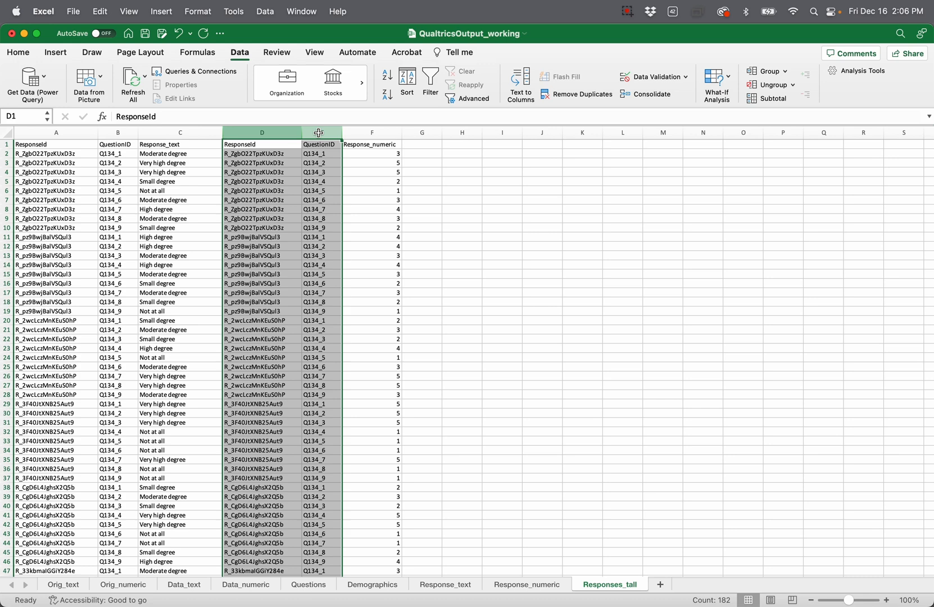
pyautogui.rightClick(318, 132)
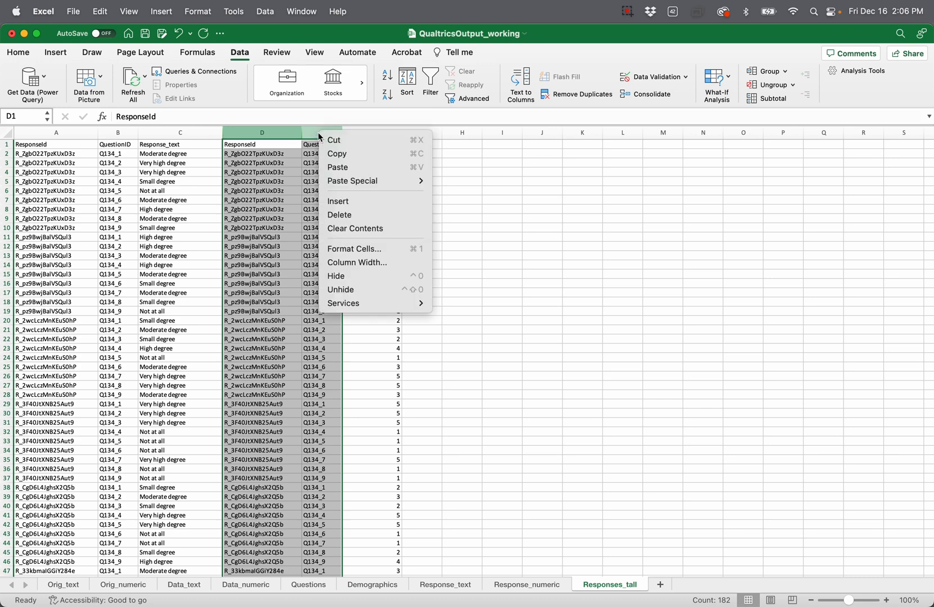
pyautogui.click(337, 216)
pyautogui.click(278, 209)
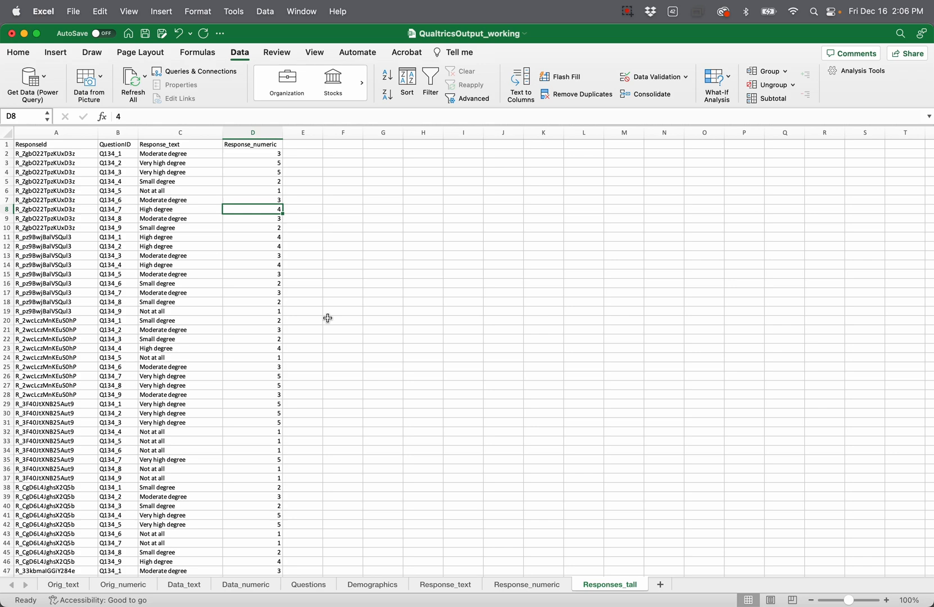
pyautogui.press('super+s')
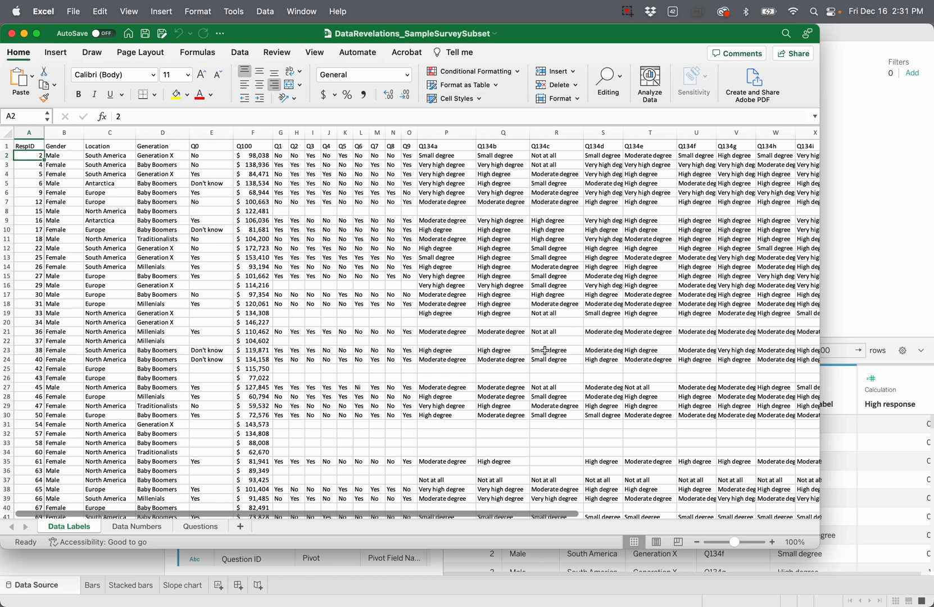
# Switch to the TableauSurveyDec2022 workbook in Tableau and examine the Data Labels and Questions tables of its data source
pyautogui.click(853, 261)
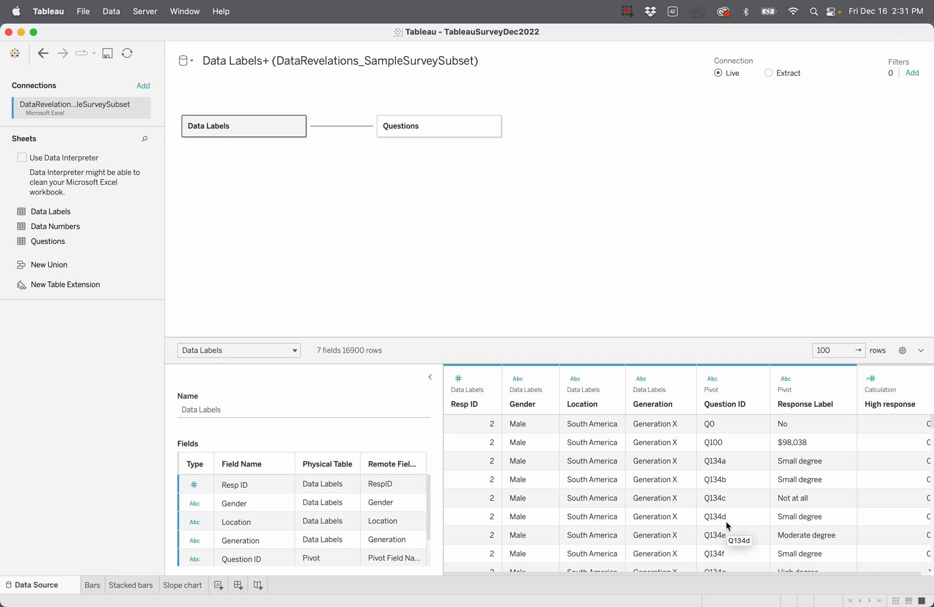
pyautogui.scroll(-5, 807, 533)
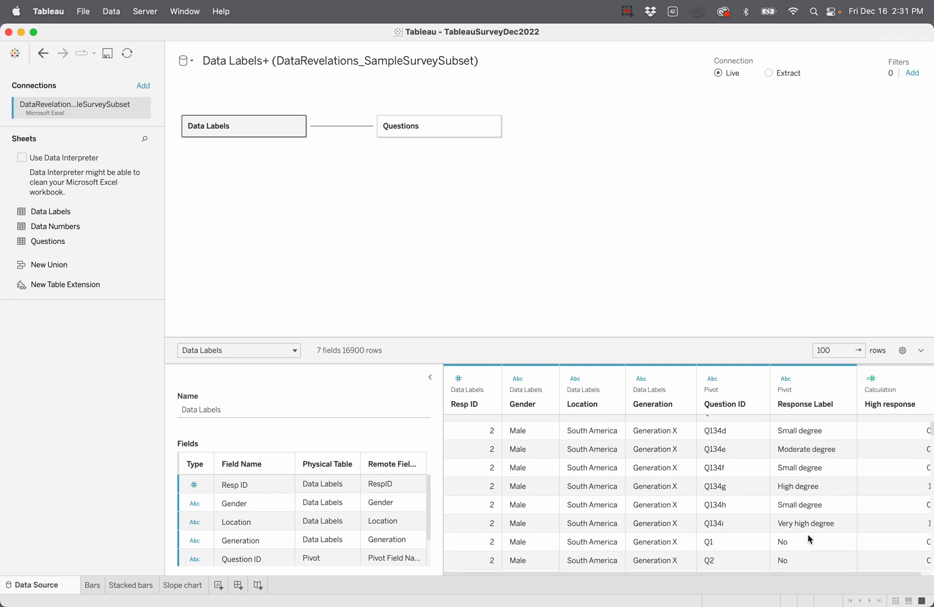
pyautogui.scroll(5, 807, 538)
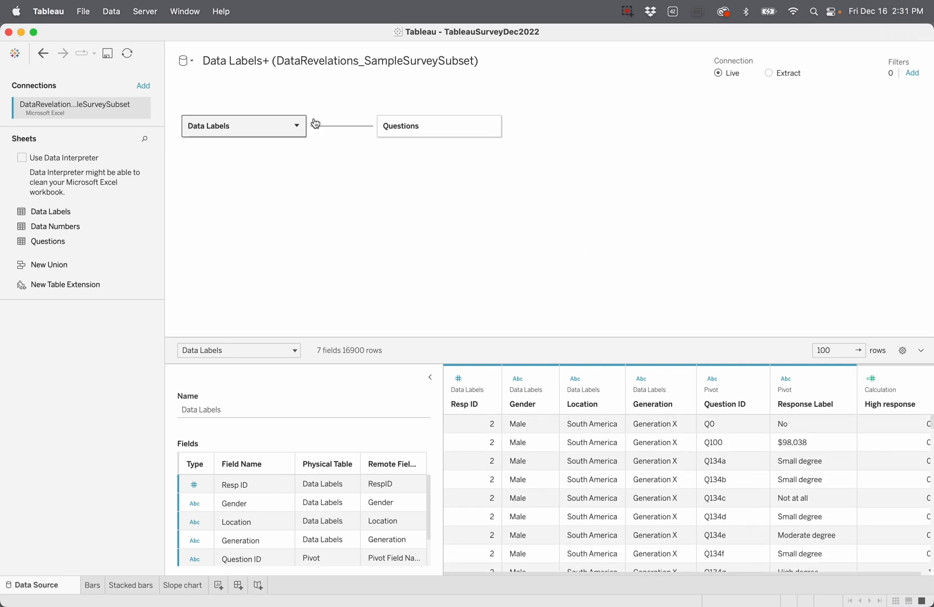
pyautogui.click(429, 128)
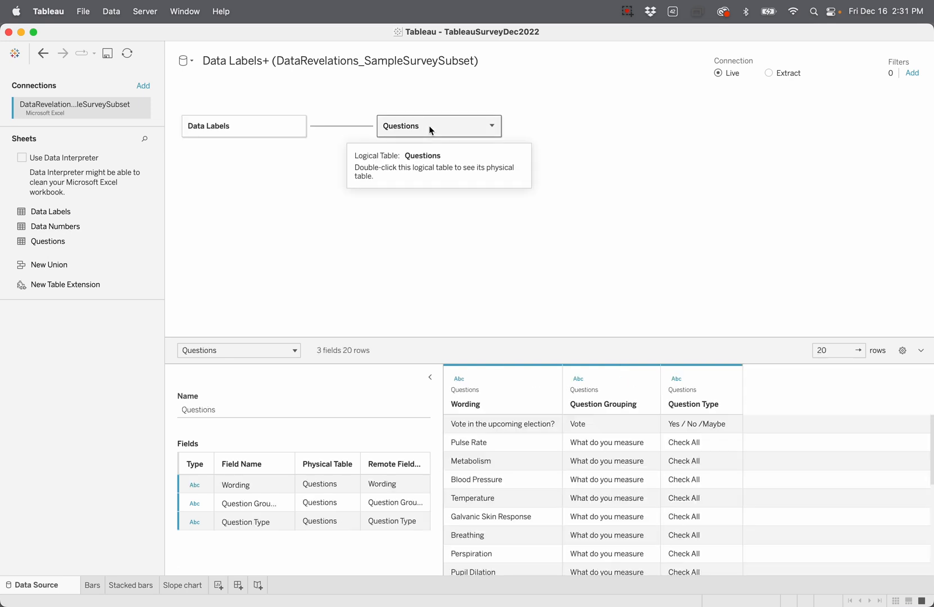
pyautogui.click(264, 129)
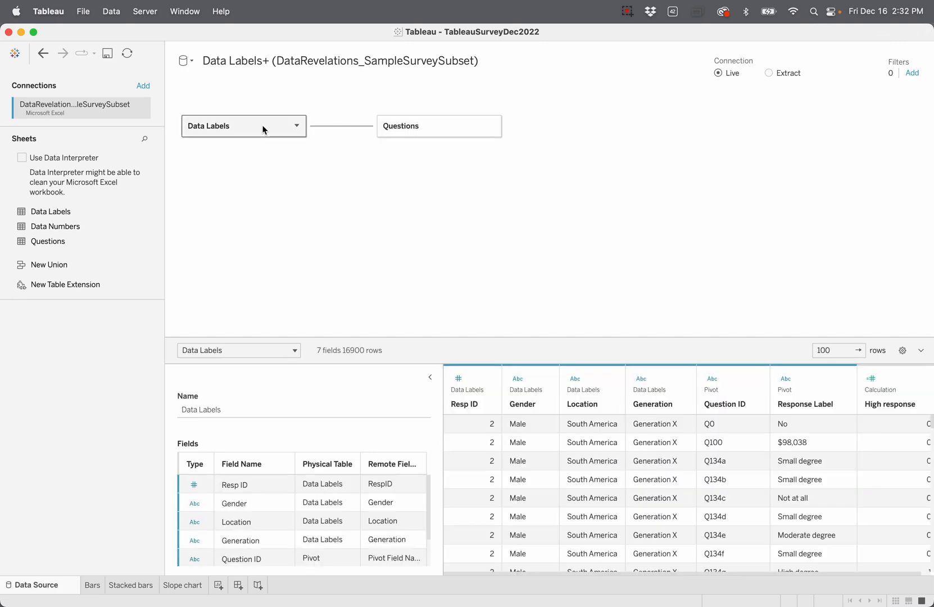
# View the Stacked bars and Slope chart worksheets and inspect the formula of the High response calculated field without changing it
pyautogui.click(129, 584)
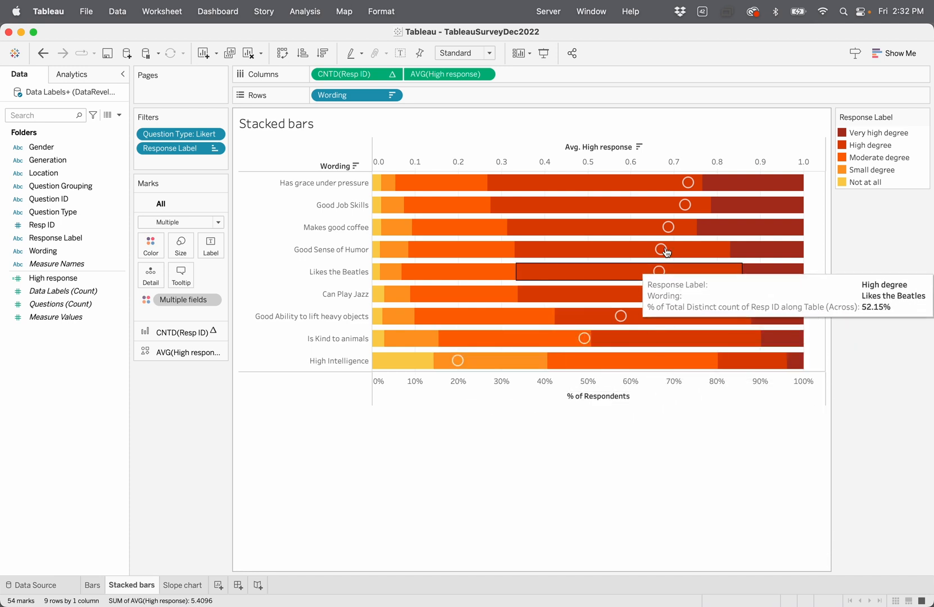
pyautogui.click(182, 584)
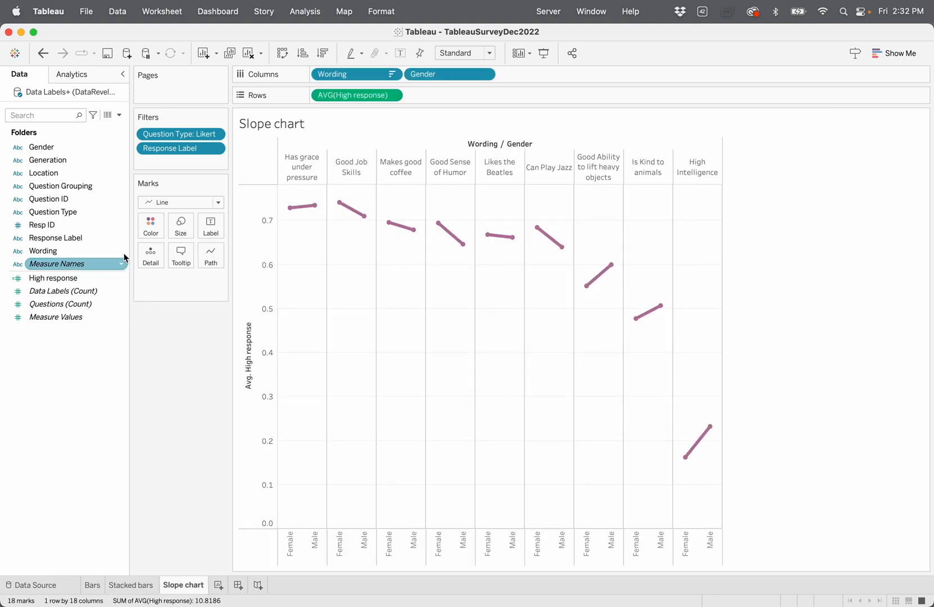
pyautogui.click(122, 281)
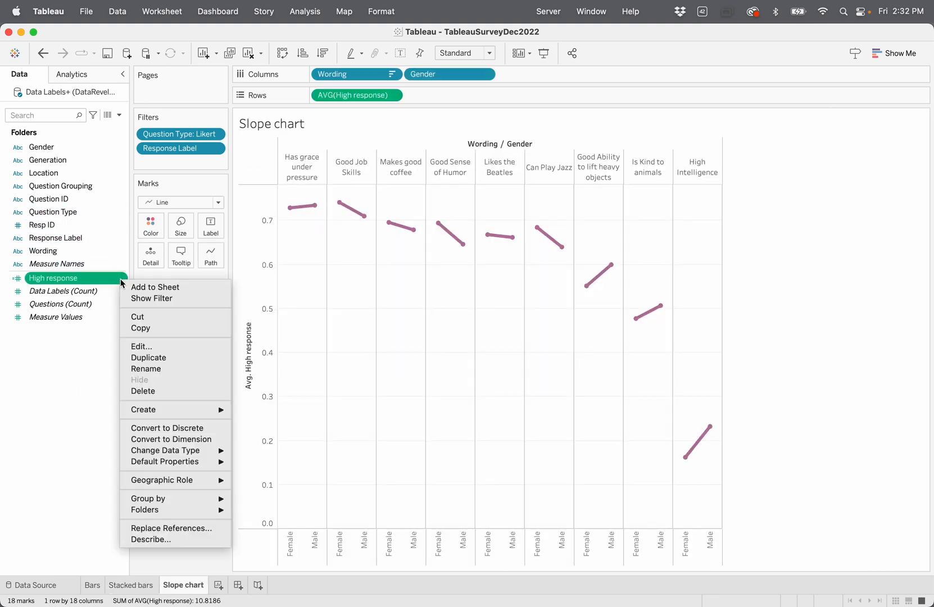
pyautogui.click(141, 346)
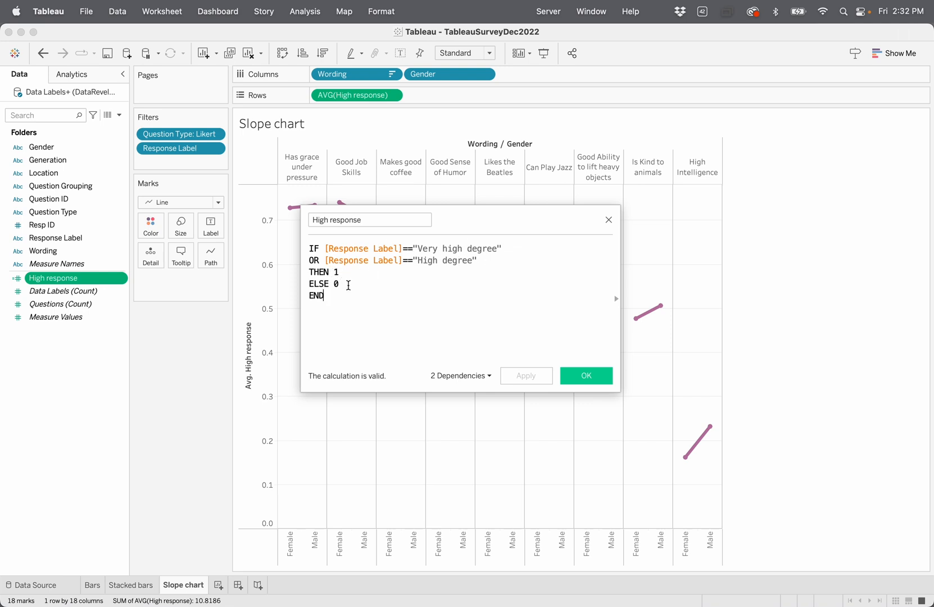
pyautogui.click(608, 220)
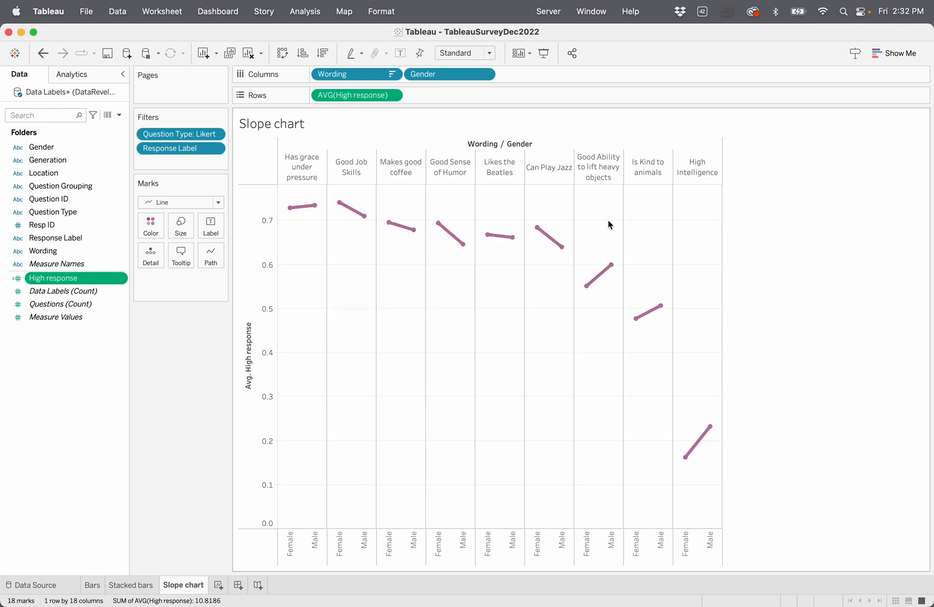
# View the Stacked bars worksheet, and compare the Data Labels and Data Numbers sheets of DataRevelations_SampleSurveySubset in Excel
pyautogui.click(135, 587)
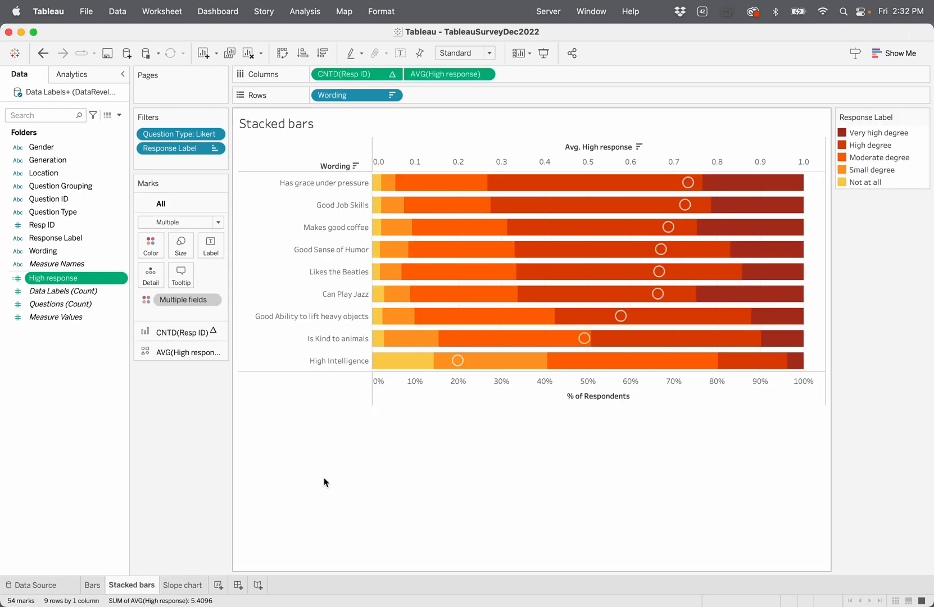
pyautogui.hotkey('ctrl', 'Up')
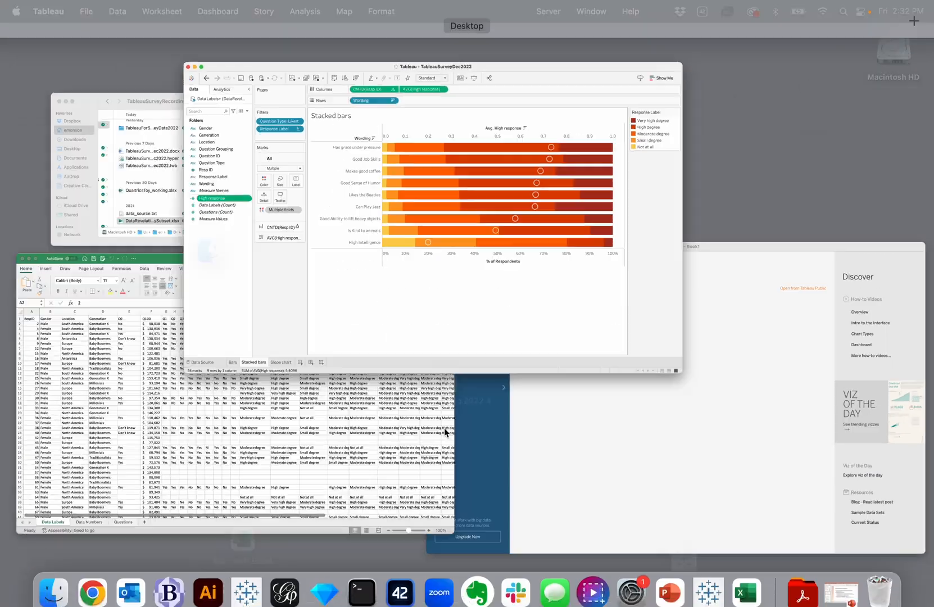
pyautogui.click(208, 455)
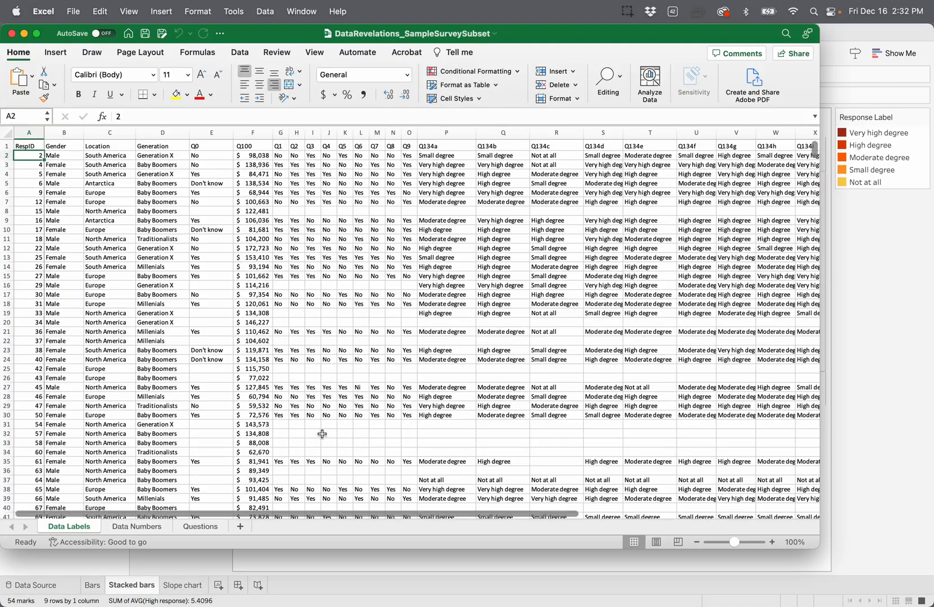
pyautogui.click(138, 527)
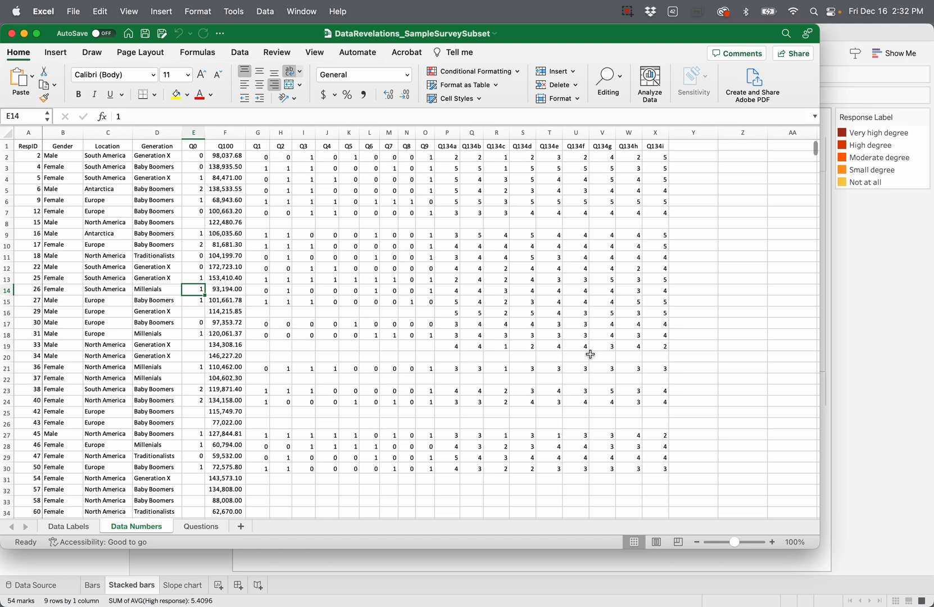
# Return to Tableau and close the TableauSurveyDec2022 workbook without saving the changes
pyautogui.click(461, 563)
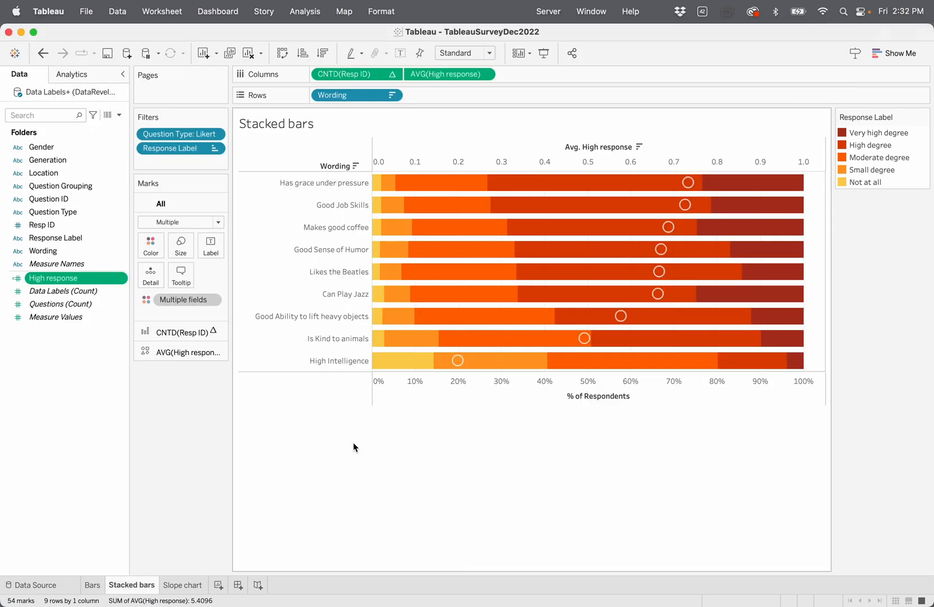
pyautogui.click(8, 33)
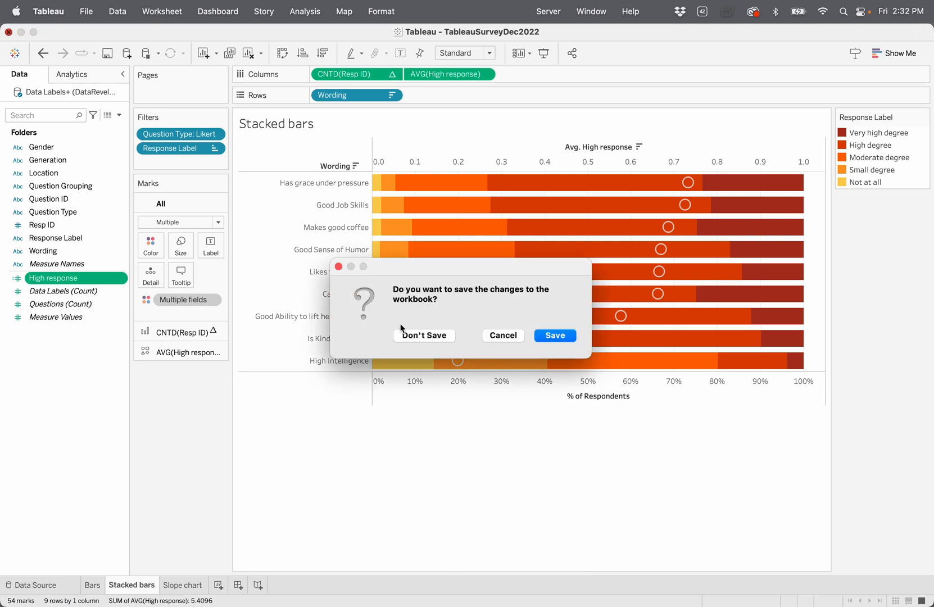
pyautogui.click(405, 336)
# Review the Q134a to Q134d column headers on the Data Labels sheet in Excel and close the DataRevelations_SampleSurveySubset workbook
pyautogui.click(372, 542)
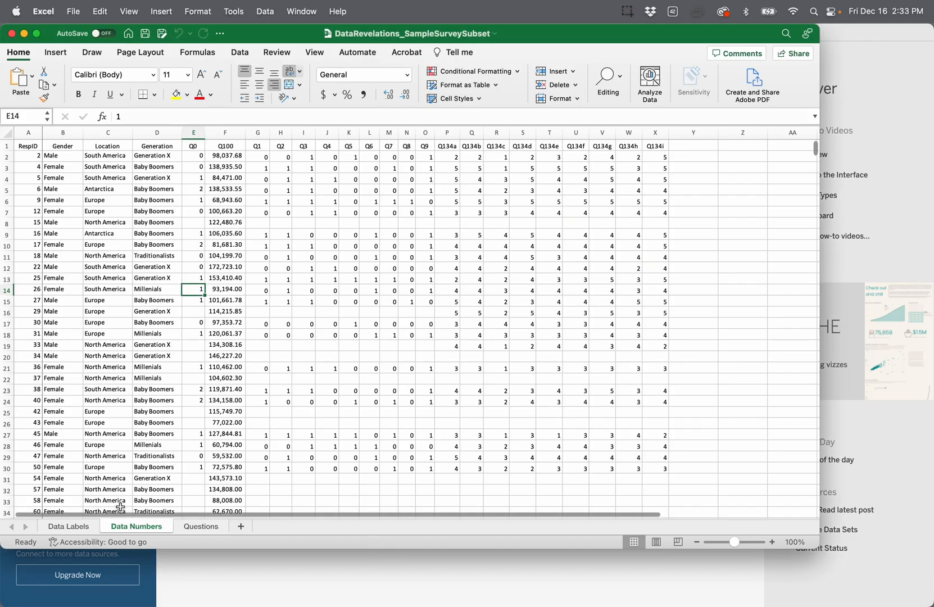
pyautogui.click(78, 529)
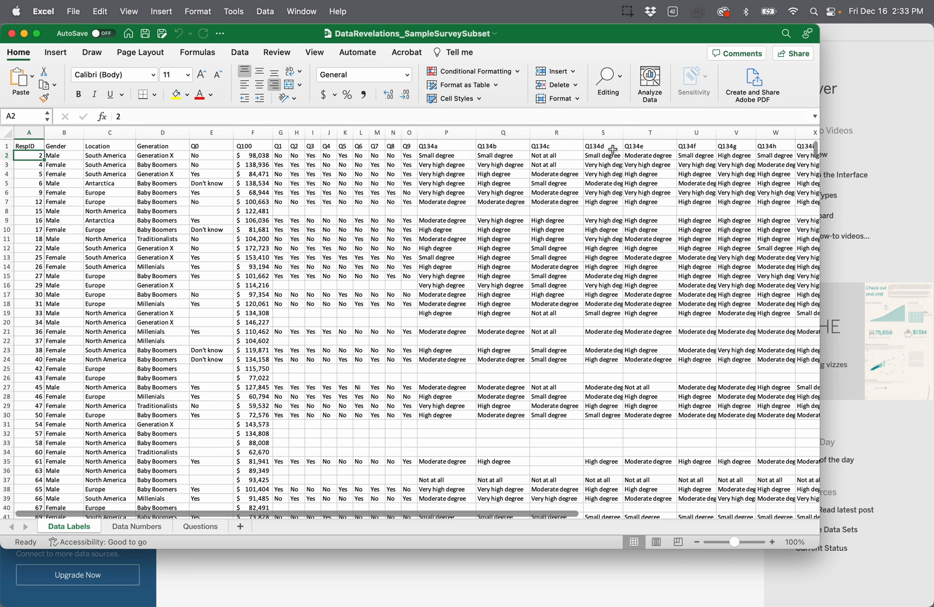
pyautogui.click(505, 147)
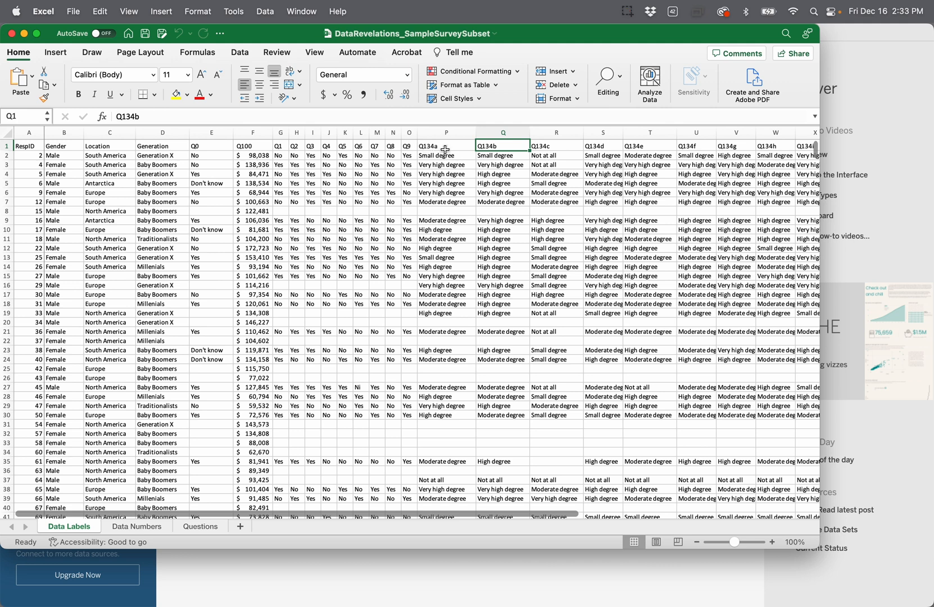
pyautogui.click(445, 150)
pyautogui.click(496, 149)
pyautogui.click(557, 145)
pyautogui.click(603, 148)
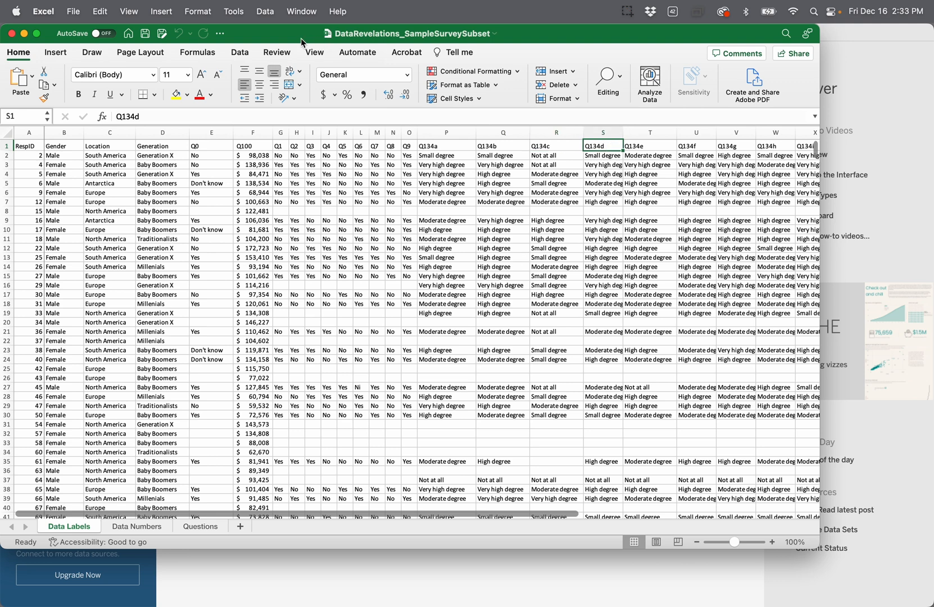
pyautogui.click(12, 34)
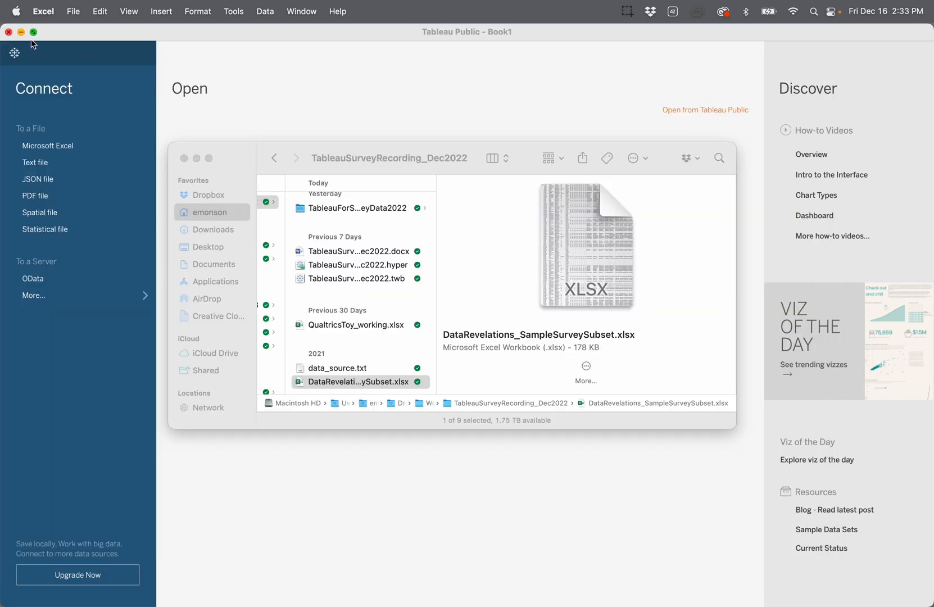
# Open QualtricsOutput_working.xlsx from the QualtricsOutput folder in Excel and show its Data_text sheet
pyautogui.scroll(3, 329, 241)
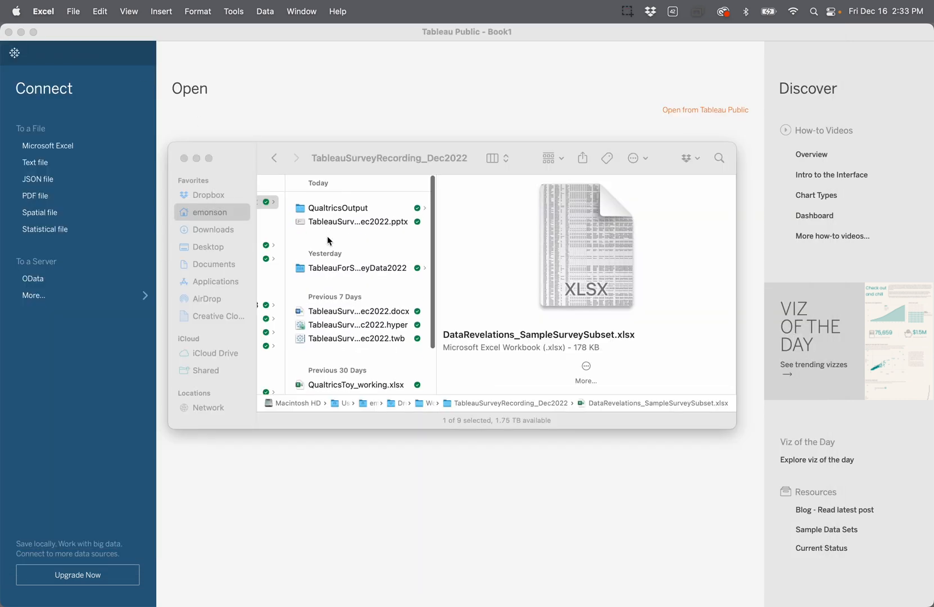
pyautogui.click(301, 203)
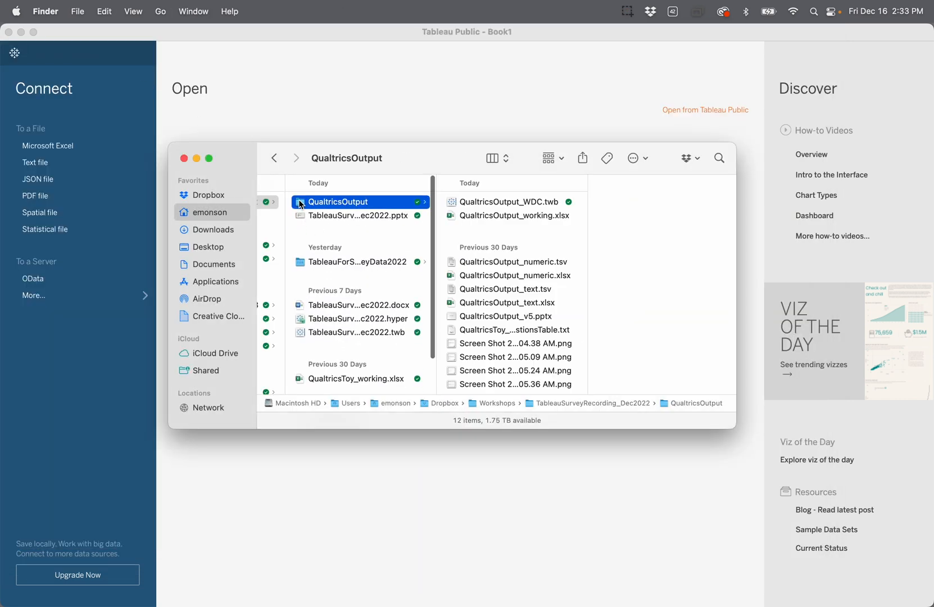
pyautogui.doubleClick(454, 218)
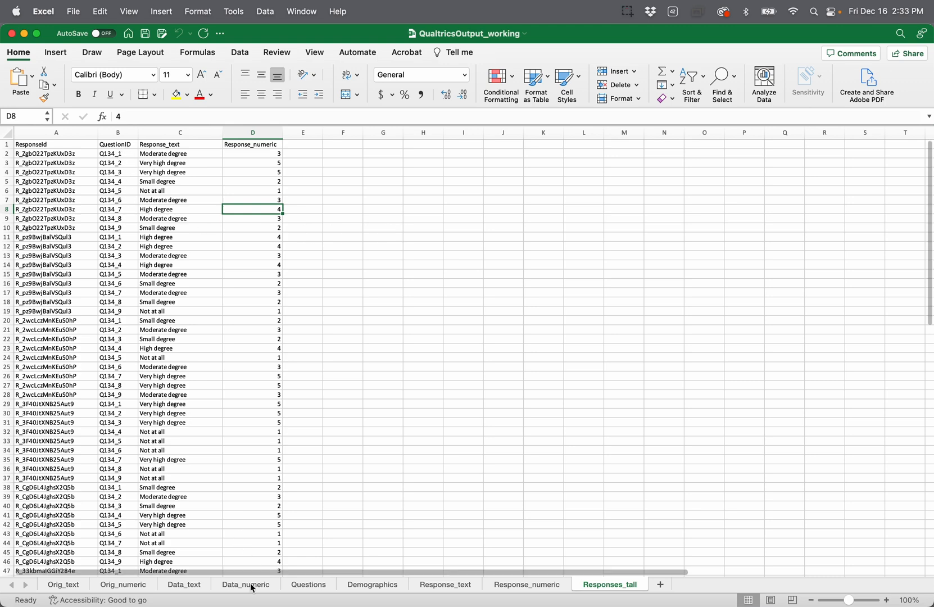
pyautogui.click(193, 587)
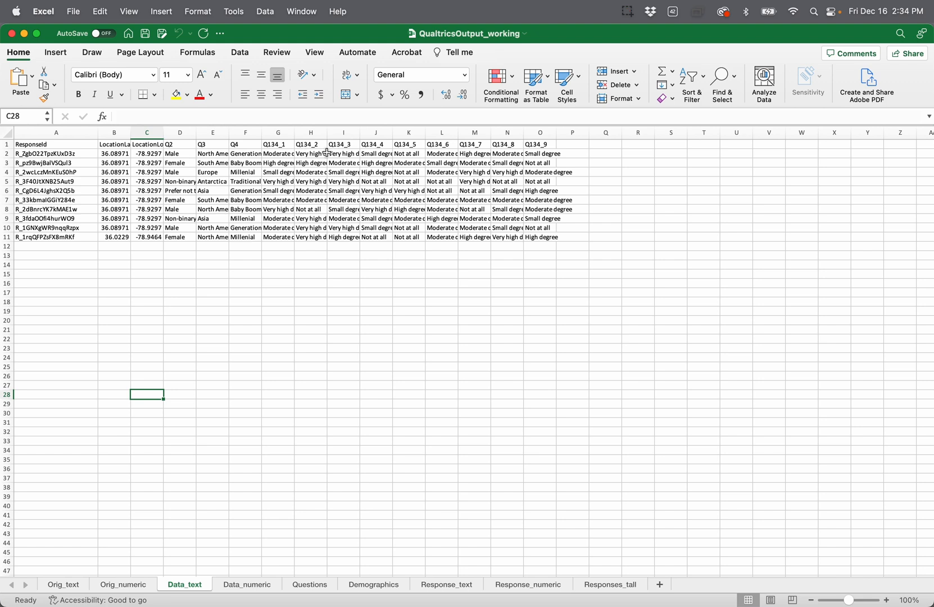
pyautogui.click(337, 253)
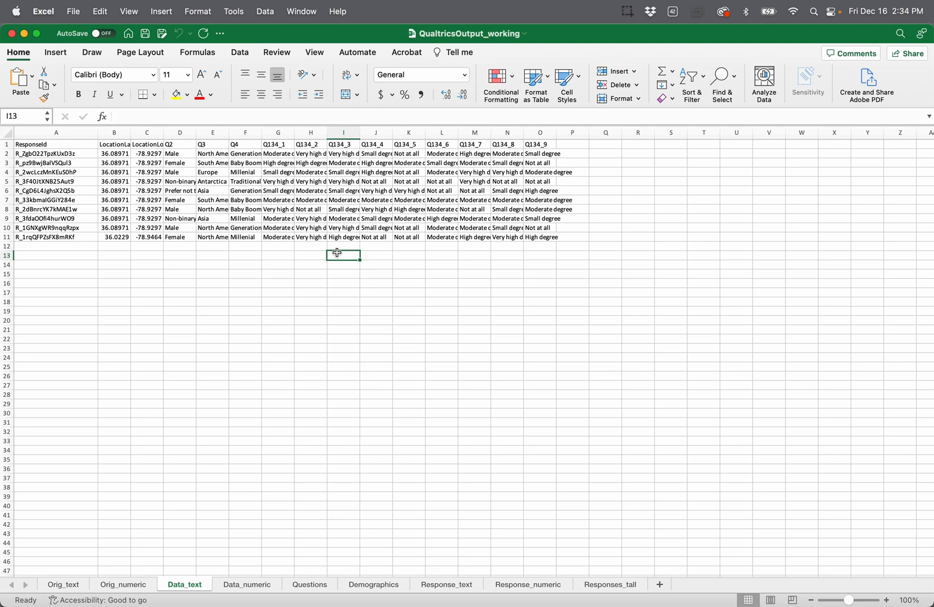
# Switch to Tableau Public and connect to the Excel workbook QualtricsOutput_working.xlsx
pyautogui.hotkey('ctrl', 'Up')
pyautogui.click(572, 387)
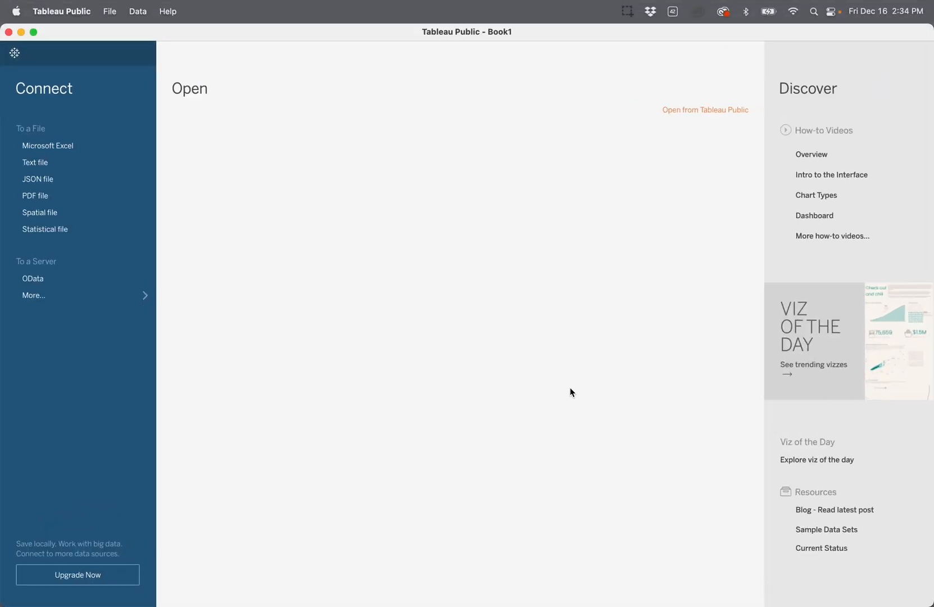
pyautogui.click(56, 146)
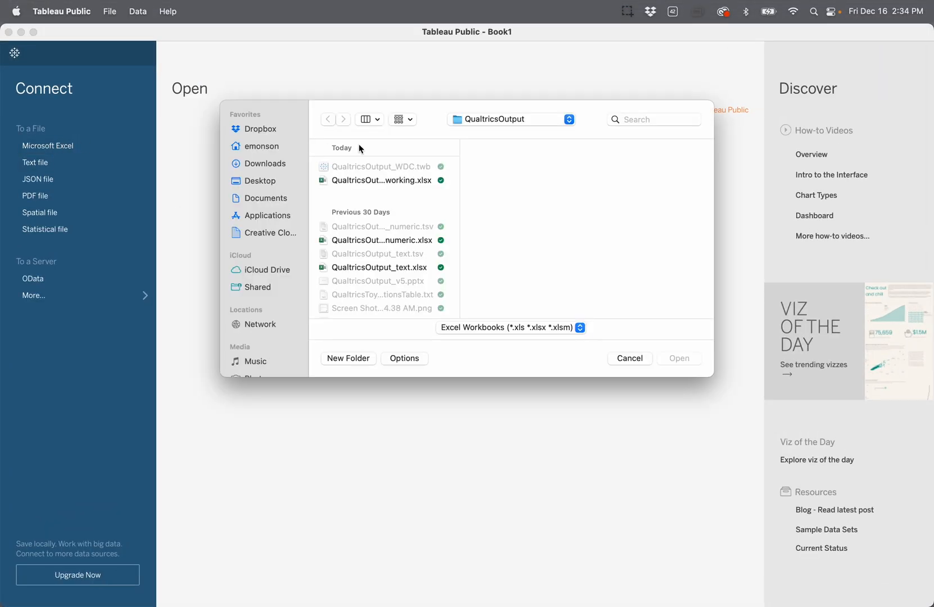
pyautogui.click(357, 181)
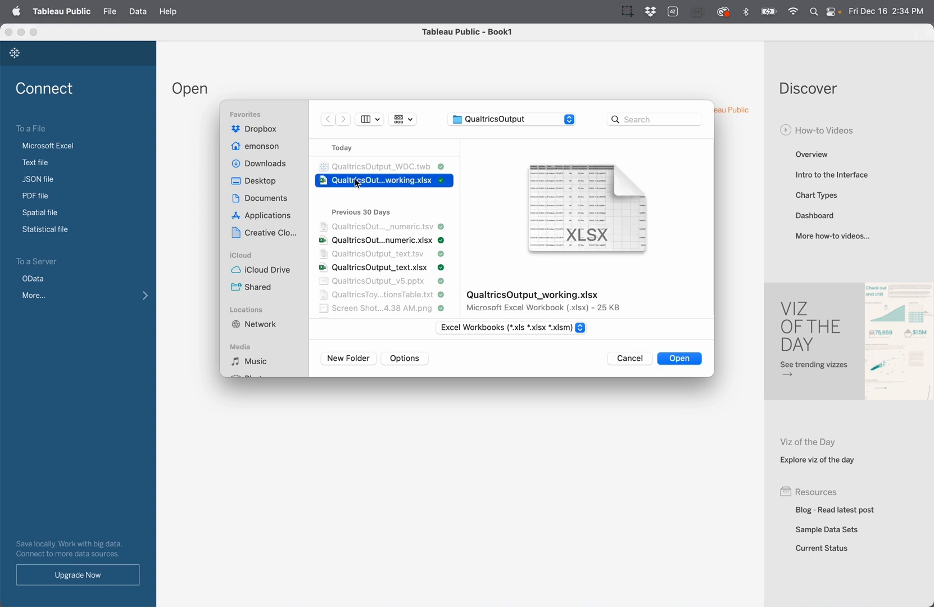
pyautogui.click(676, 359)
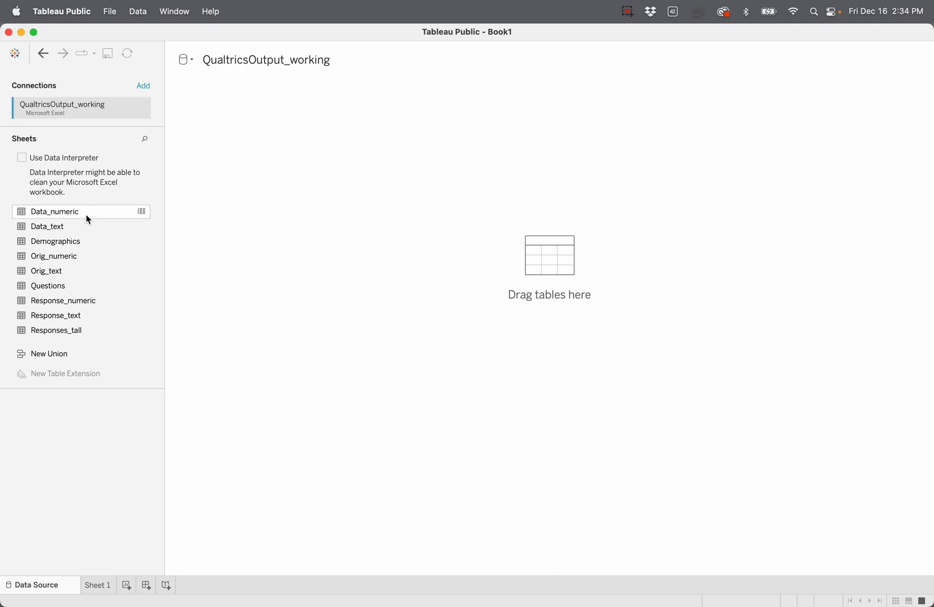
# Add the Data_text sheet to the data source canvas and look through its columns from Response Id to the Q134 items
pyautogui.moveTo(74, 226); pyautogui.dragTo(481, 275)
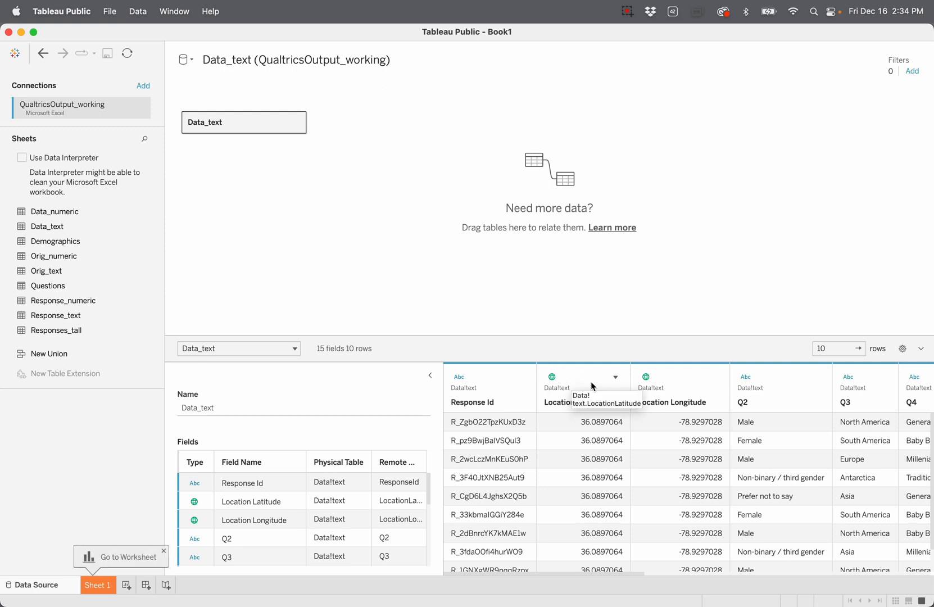
pyautogui.hscroll(5, 839, 450)
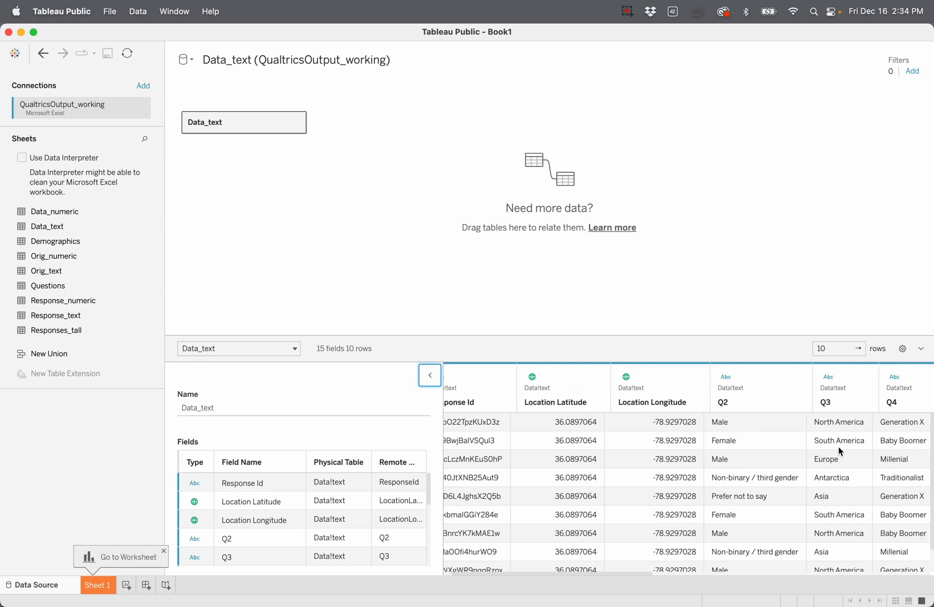
pyautogui.hscroll(-5, 839, 450)
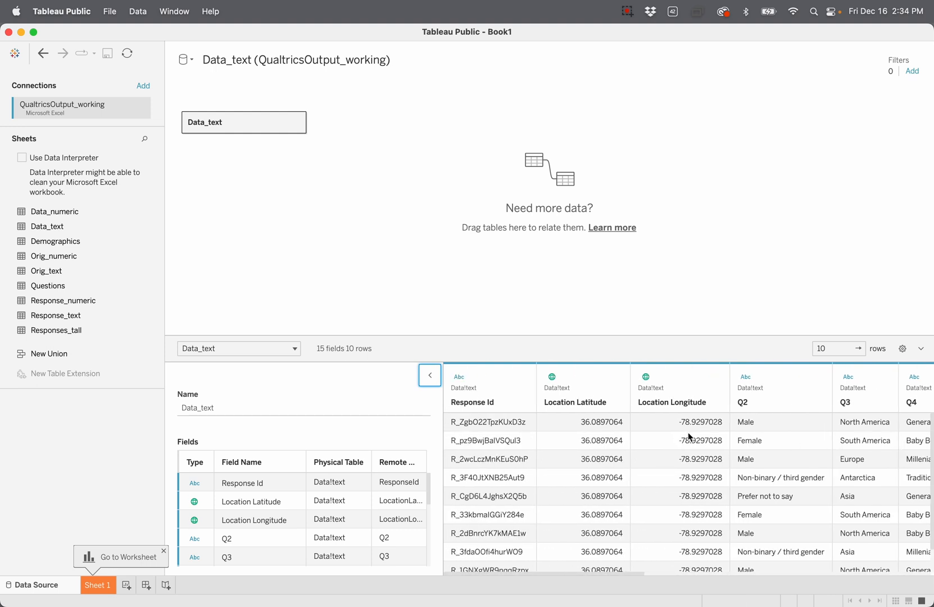
pyautogui.hscroll(5, 689, 463)
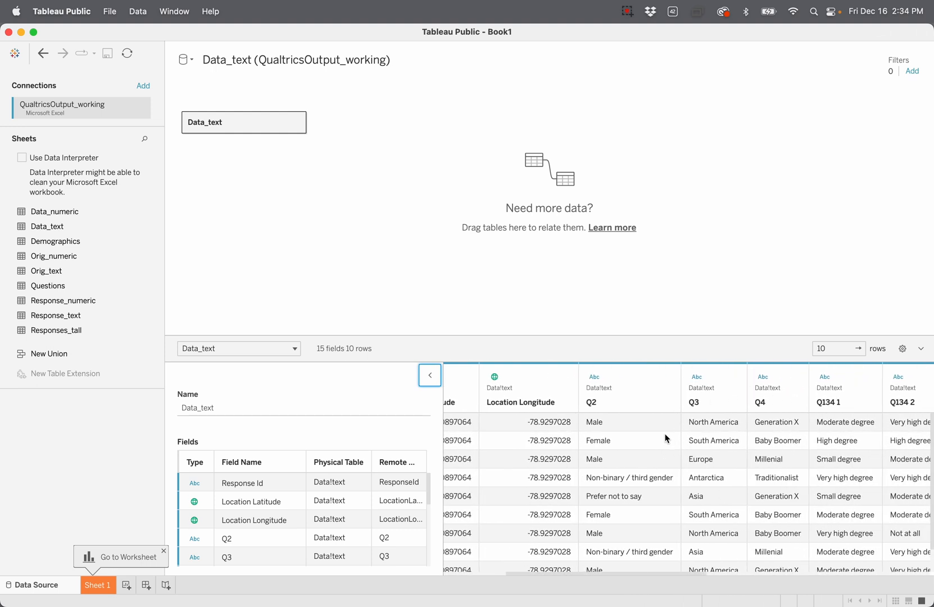
pyautogui.hscroll(5, 666, 438)
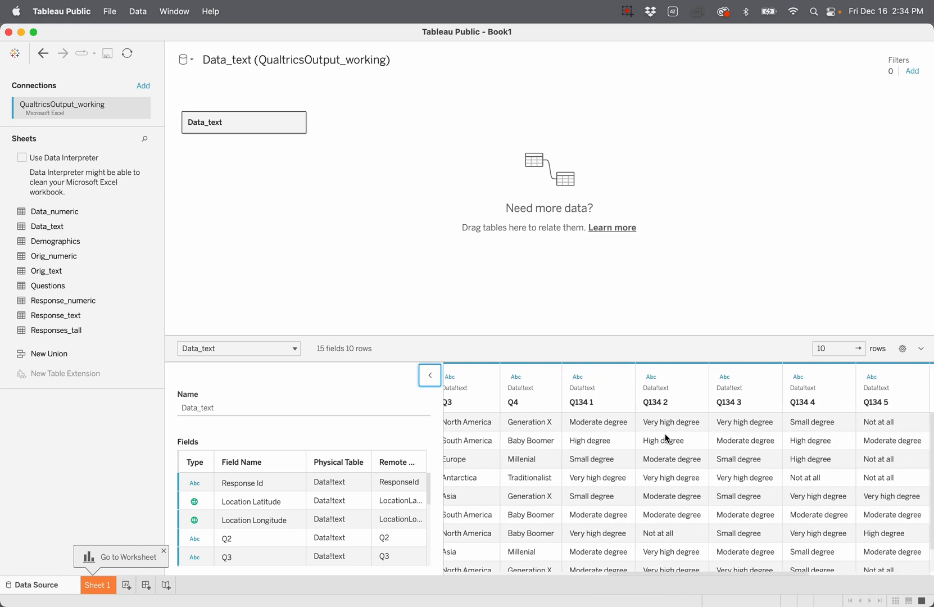
pyautogui.hscroll(3, 665, 439)
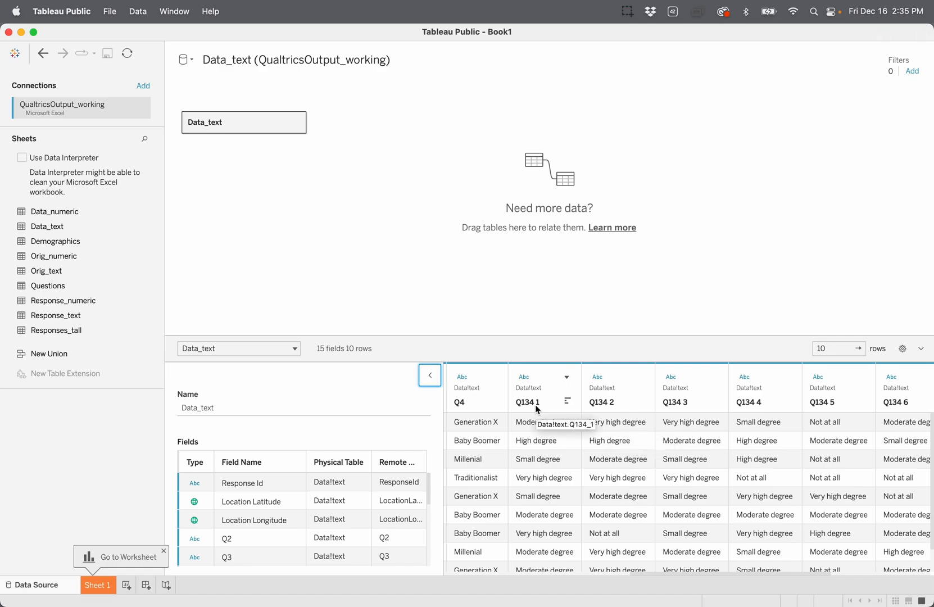
# Switch to the QualtricsOutput_working workbook in Excel and examine how the QuestionID values are written on the Questions sheet
pyautogui.hotkey('ctrl', 'Up')
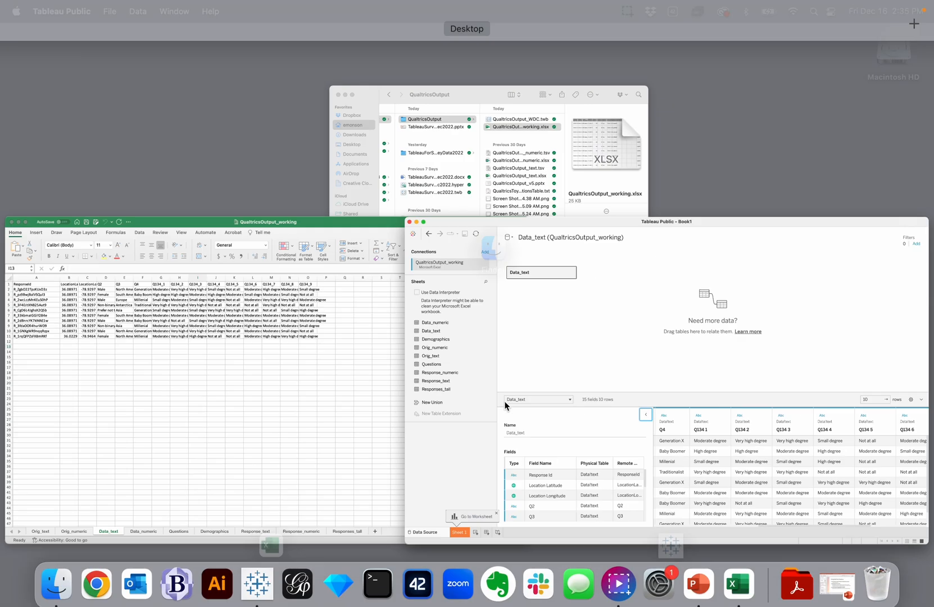
pyautogui.click(375, 363)
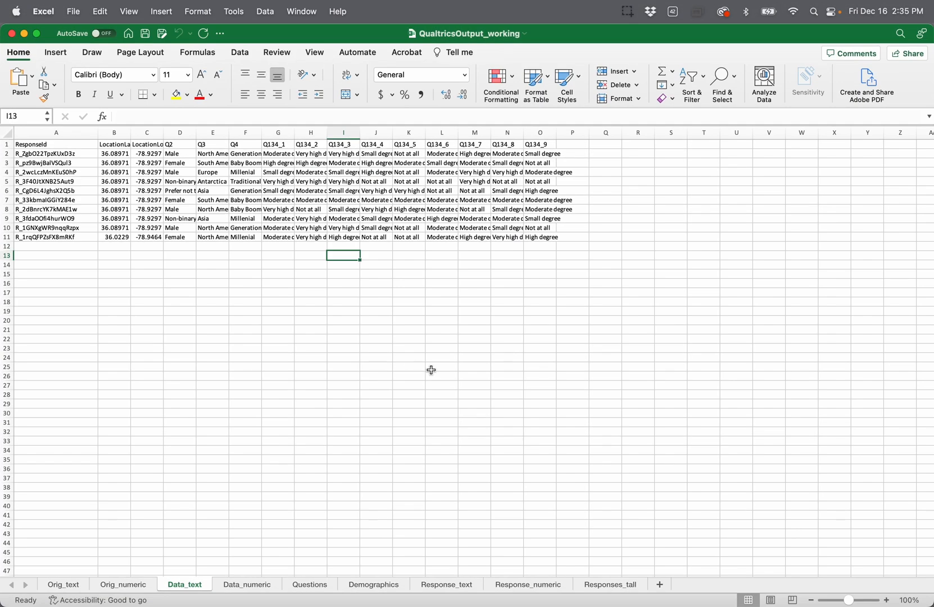
pyautogui.click(312, 584)
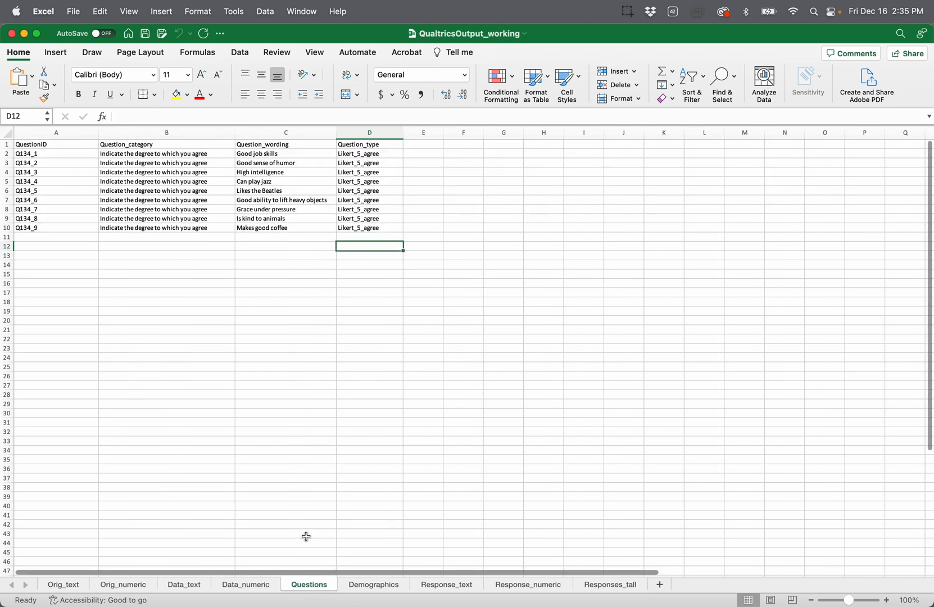
pyautogui.click(59, 161)
pyautogui.click(40, 155)
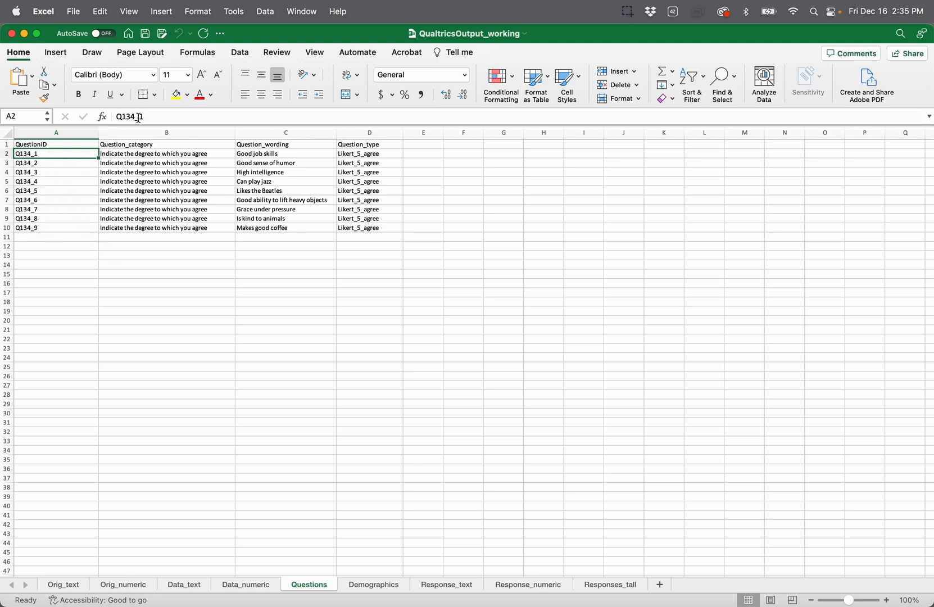
pyautogui.click(73, 163)
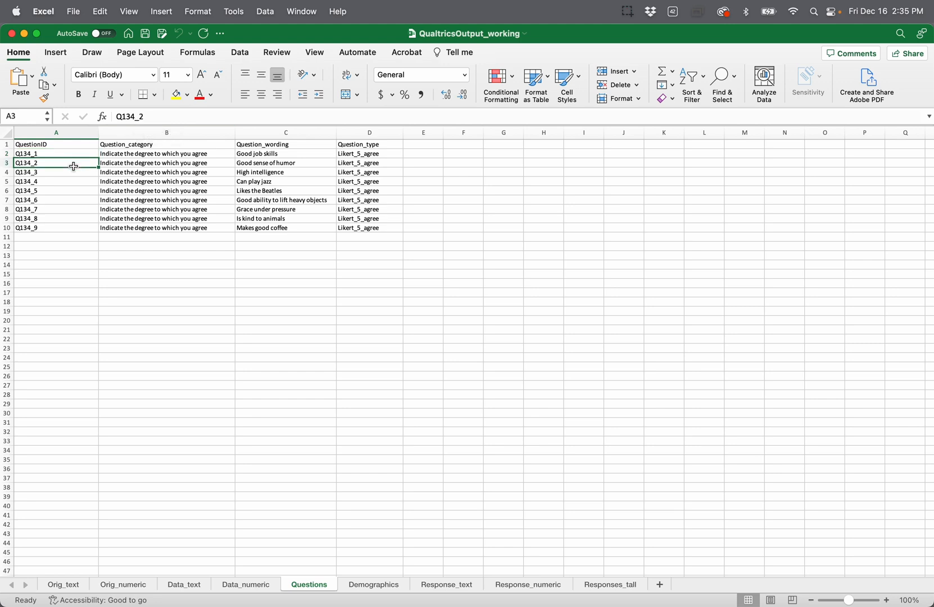
pyautogui.click(74, 153)
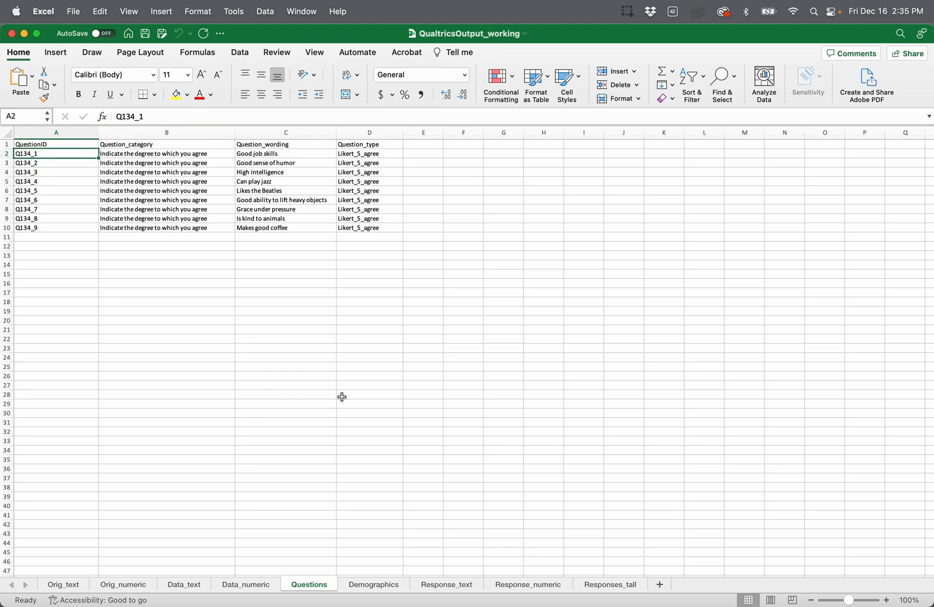
# Switch back to Tableau Public's data source page showing the Data_text table
pyautogui.hotkey('ctrl', 'Up')
pyautogui.click(371, 423)
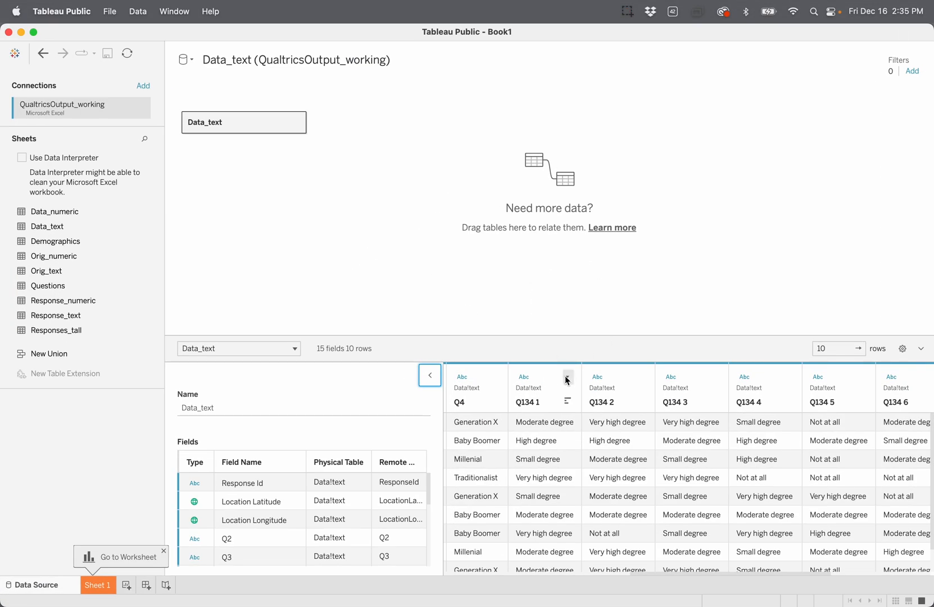
# Try pivoting the Q134 1 through Q134 9 columns of Data_text into rows, and undo the pivot
pyautogui.click(566, 377)
pyautogui.click(538, 379)
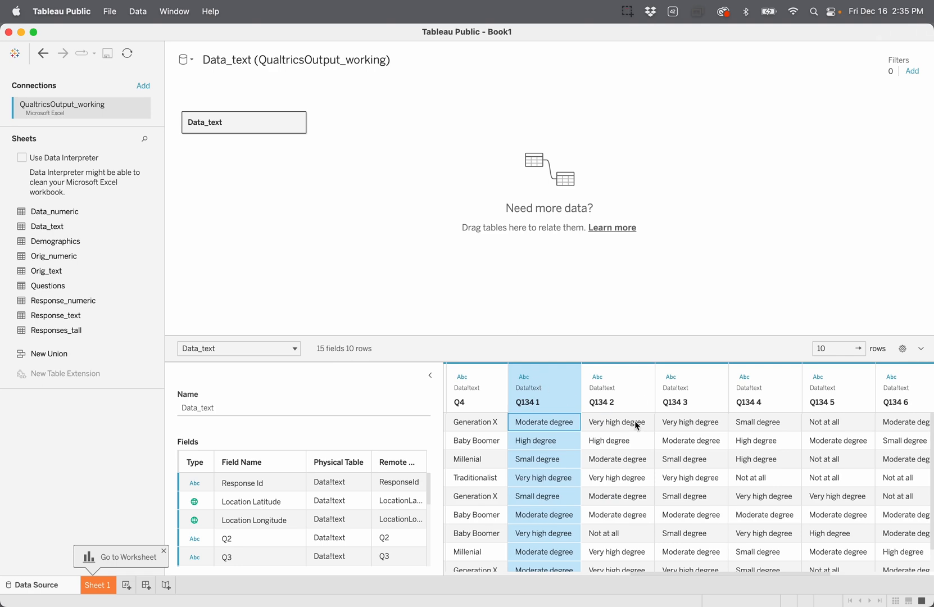
pyautogui.hscroll(5, 636, 425)
pyautogui.keyDown('shift'); pyautogui.click(896, 377); pyautogui.keyUp('shift')
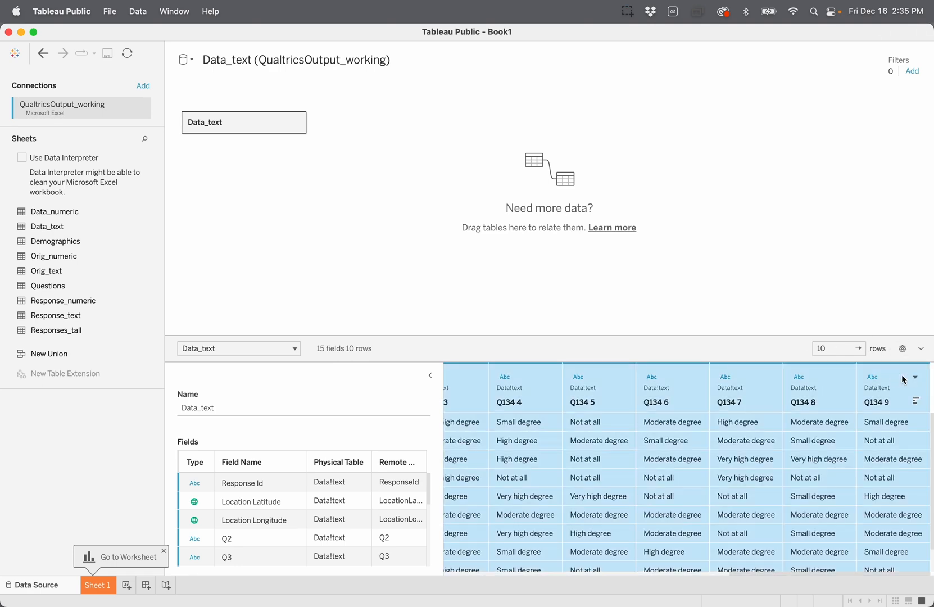
pyautogui.click(915, 377)
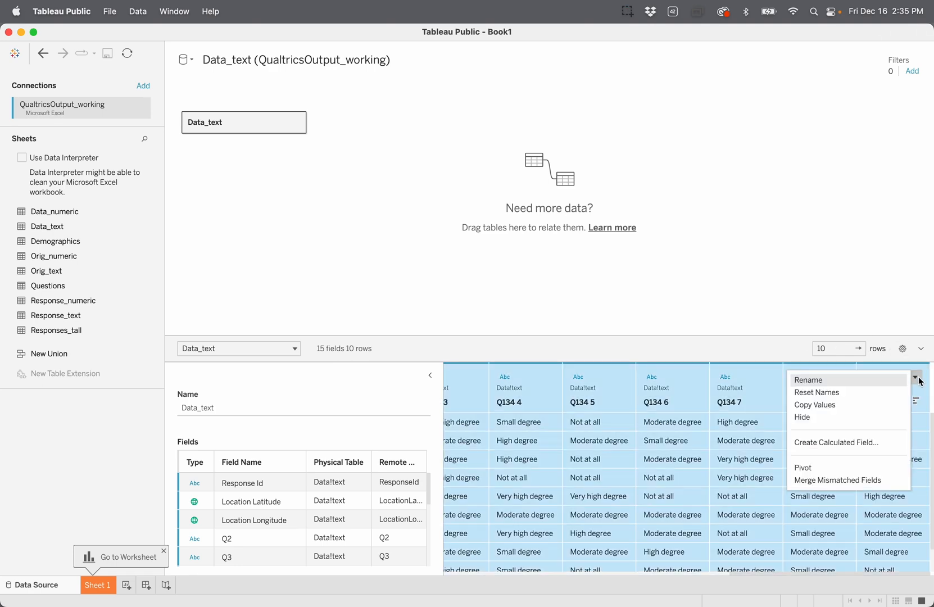
pyautogui.click(838, 468)
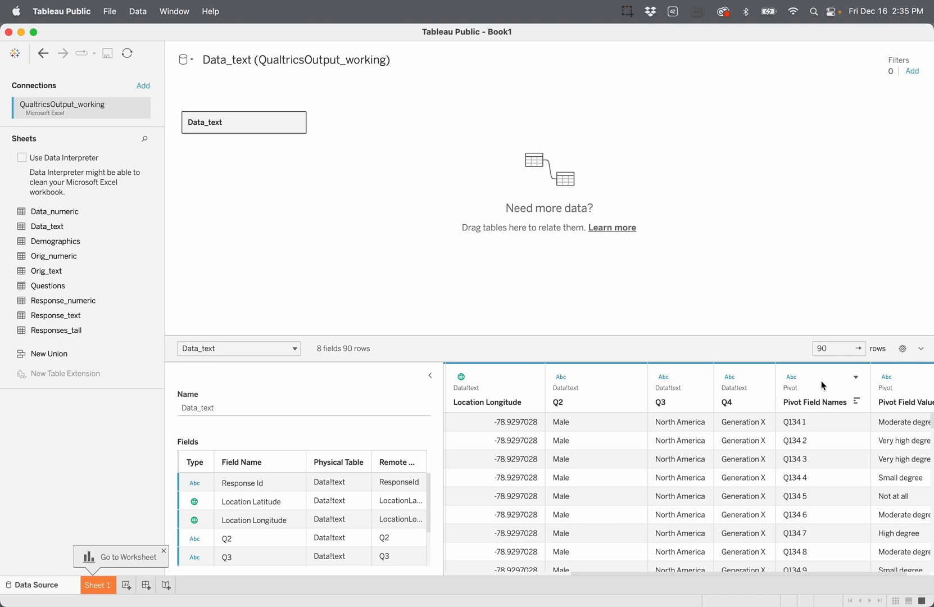
pyautogui.press('super+z')
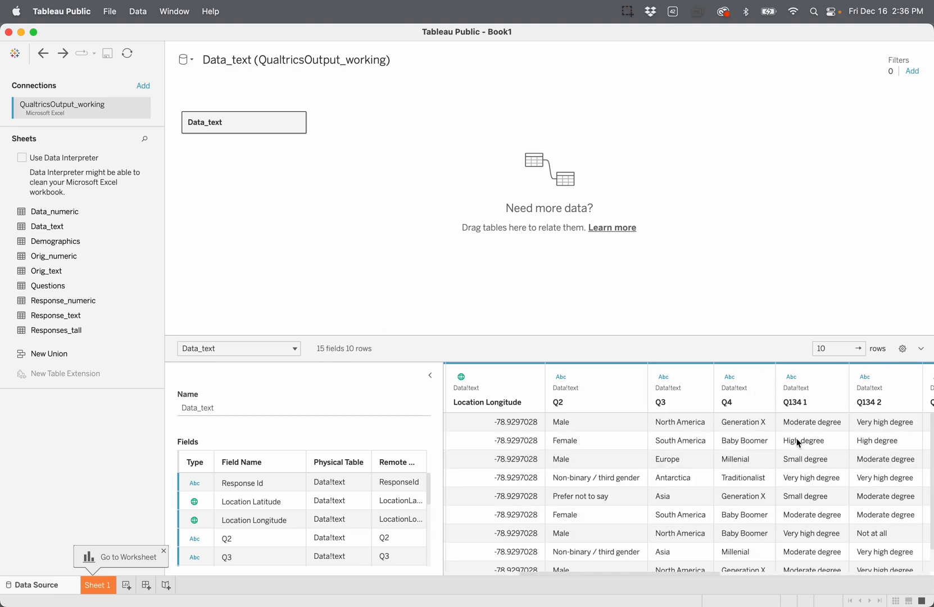
# Reset the names of the Q134 1 through Q134 9 columns in Data_text to their original underscore form
pyautogui.hscroll(5, 796, 444)
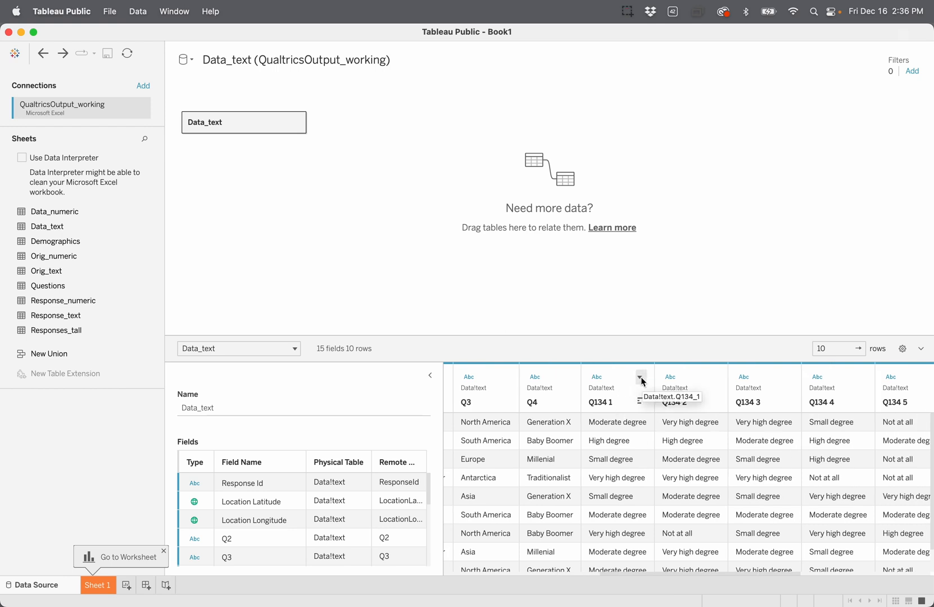
pyautogui.click(640, 379)
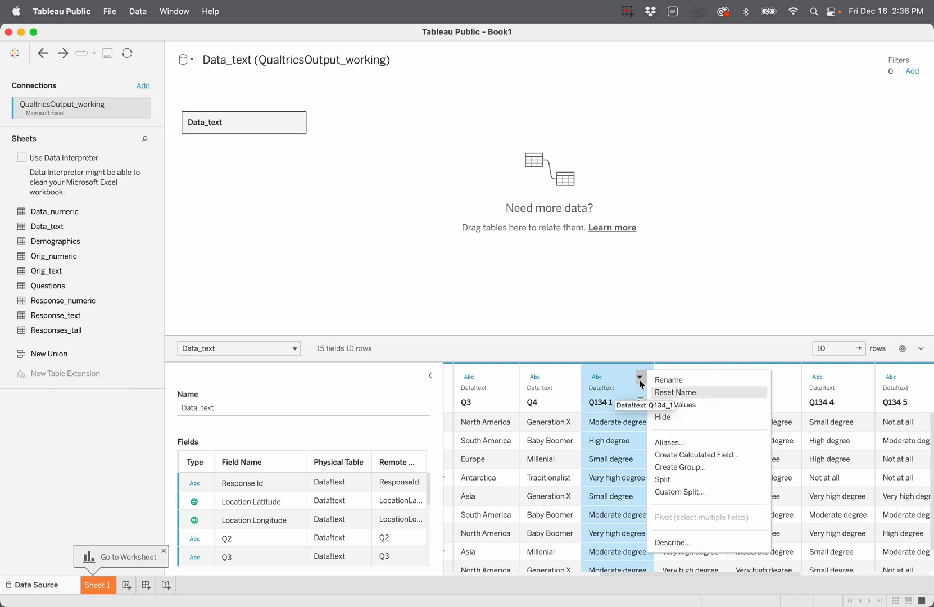
pyautogui.click(683, 395)
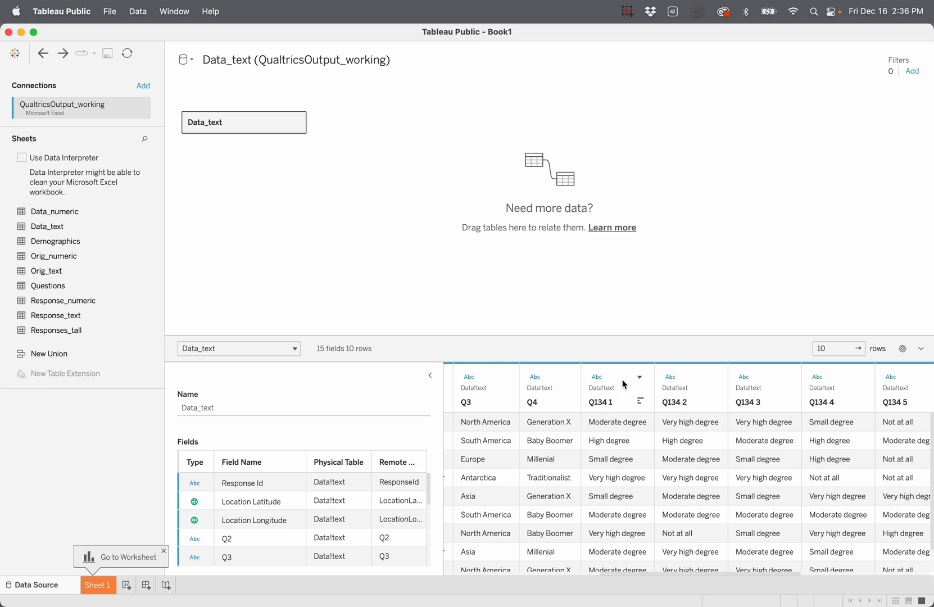
pyautogui.click(621, 381)
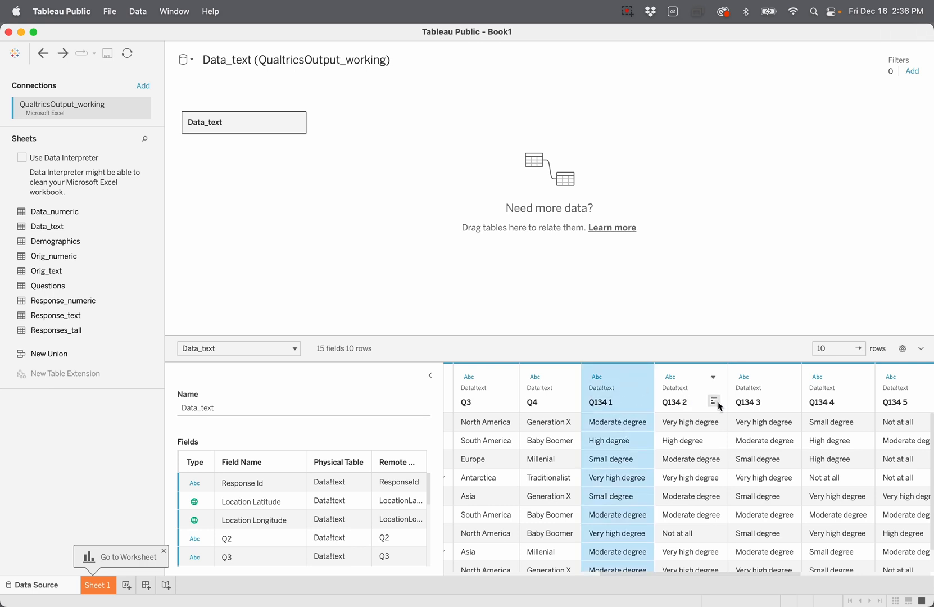
pyautogui.hscroll(10, 725, 484)
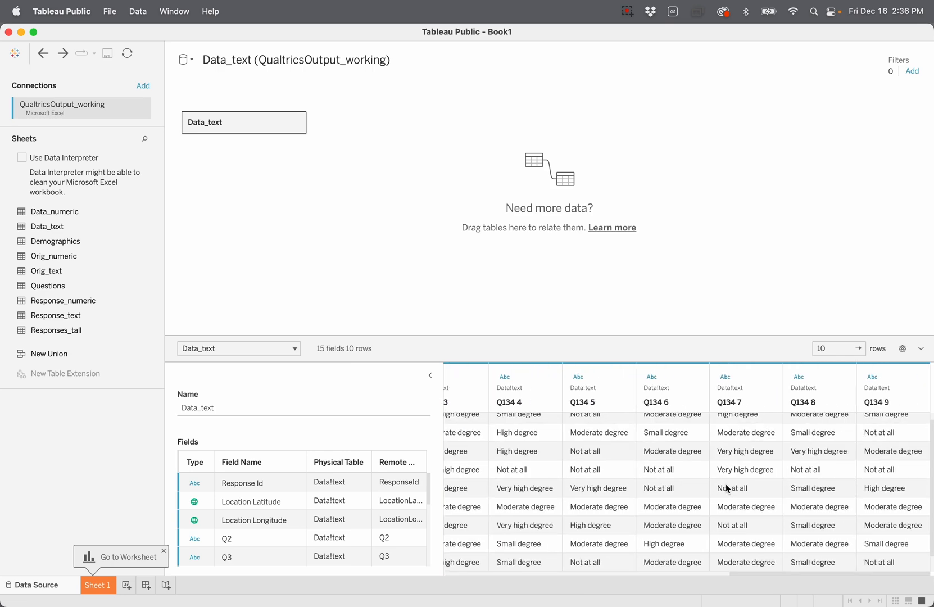
pyautogui.keyDown('shift'); pyautogui.click(901, 375); pyautogui.keyUp('shift')
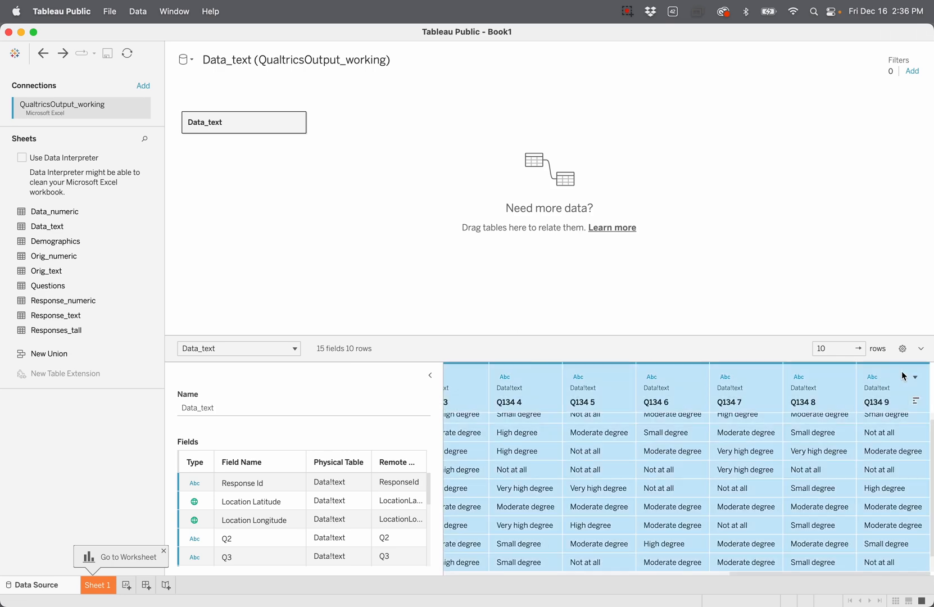
pyautogui.click(915, 376)
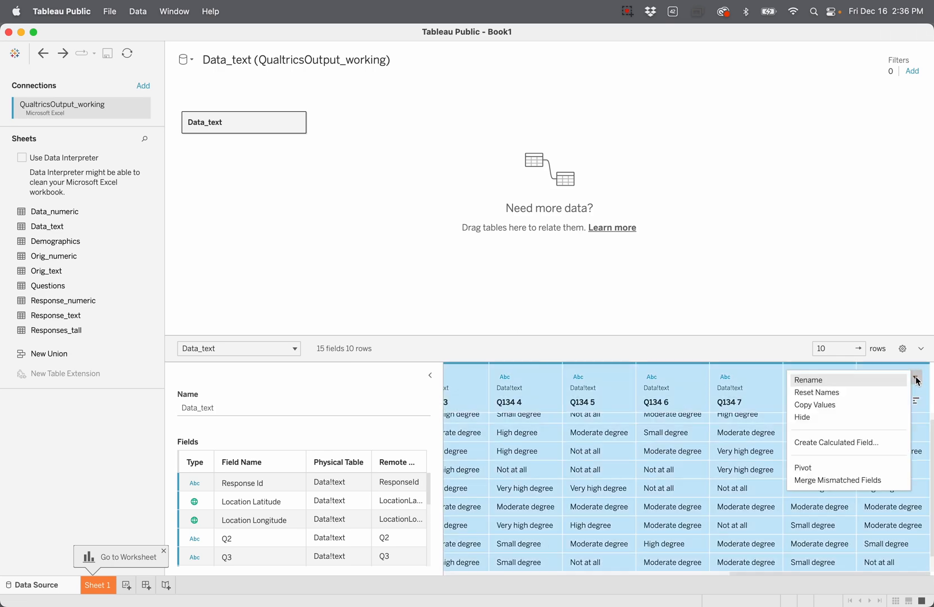
pyautogui.click(884, 393)
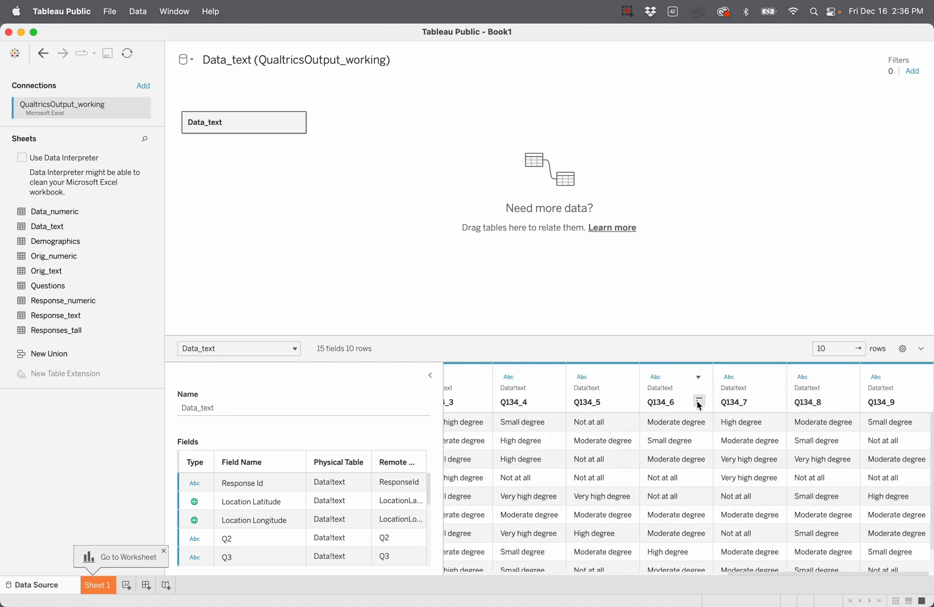
# Pivot the Q134_1 through Q134_9 columns of Data_text into field names and values
pyautogui.hscroll(-5, 518, 431)
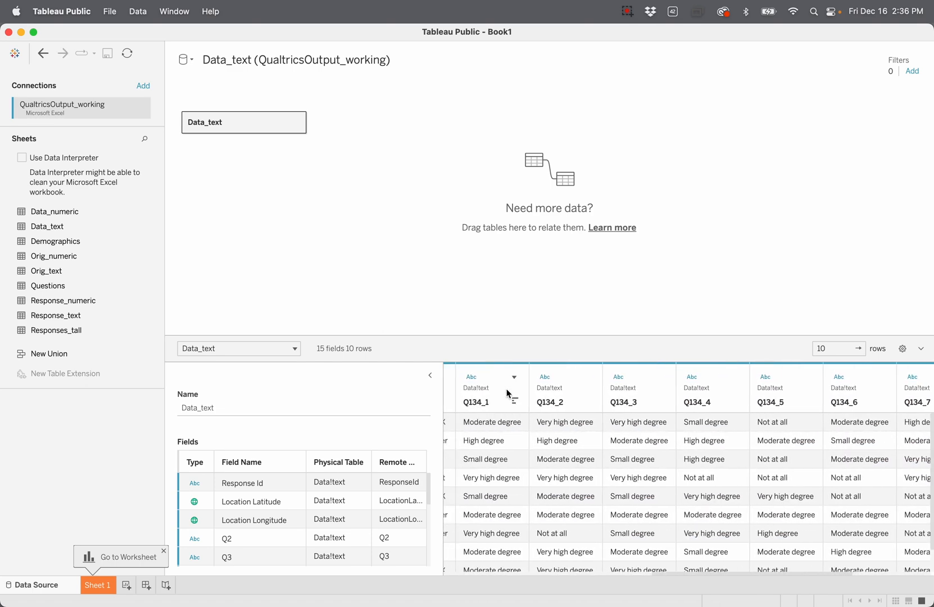
pyautogui.click(498, 377)
pyautogui.hscroll(5, 638, 450)
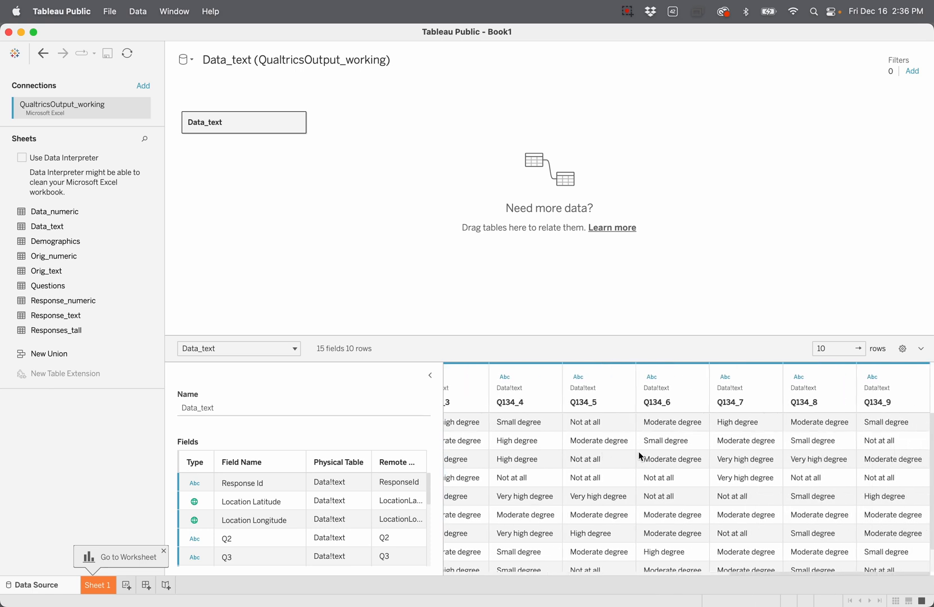
pyautogui.keyDown('shift'); pyautogui.click(900, 379); pyautogui.keyUp('shift')
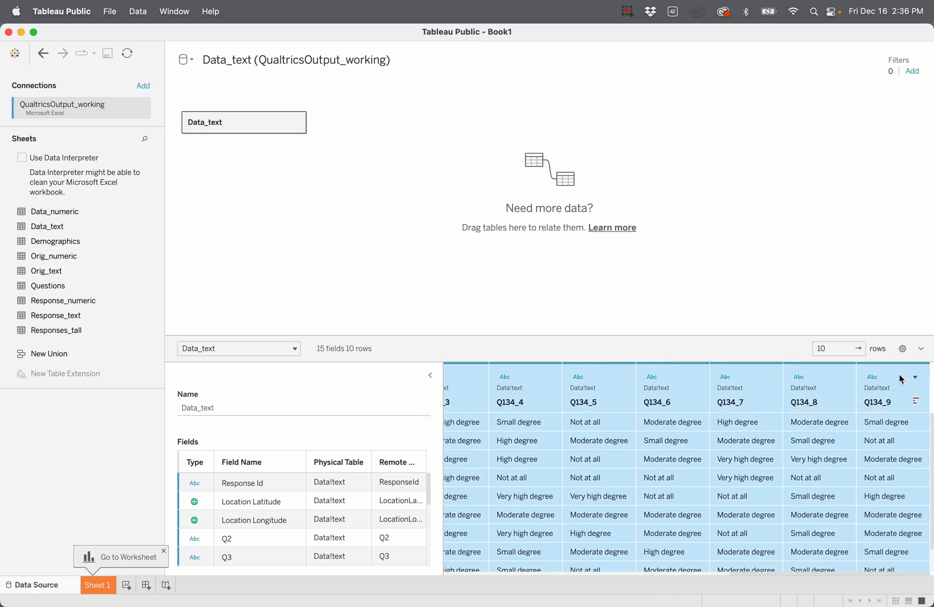
pyautogui.click(915, 377)
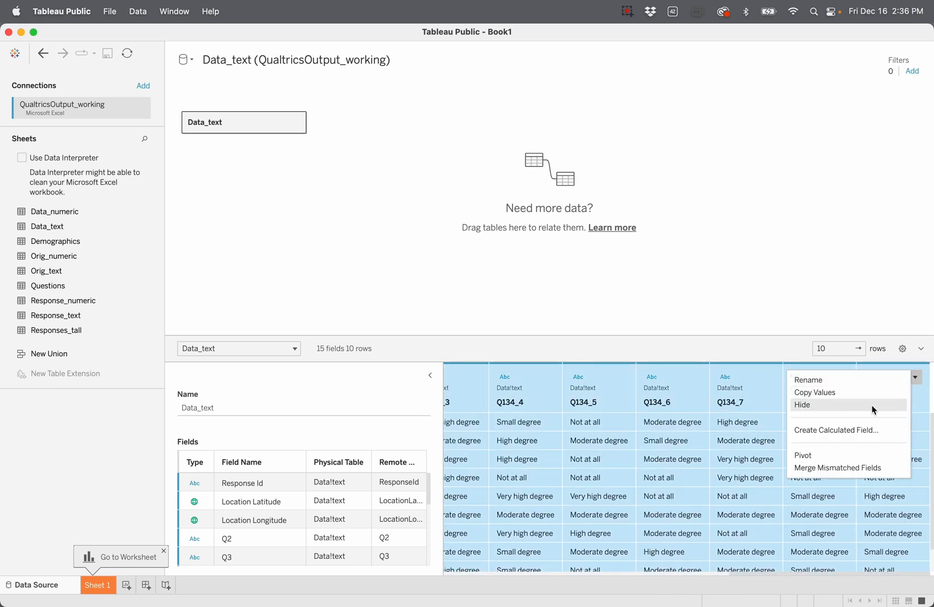
pyautogui.click(849, 461)
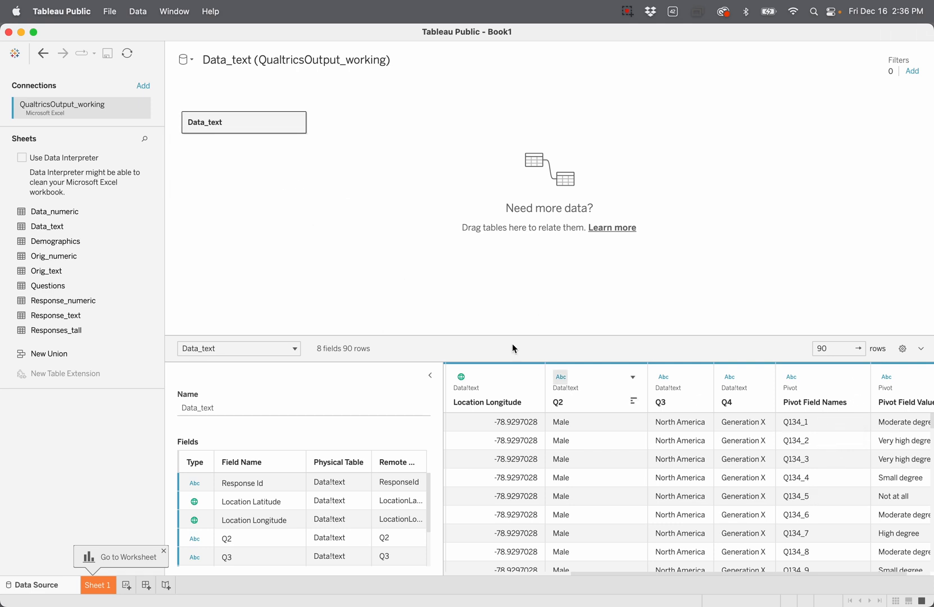
# Undo the pivot and the column name reset in Data_text
pyautogui.click(57, 213)
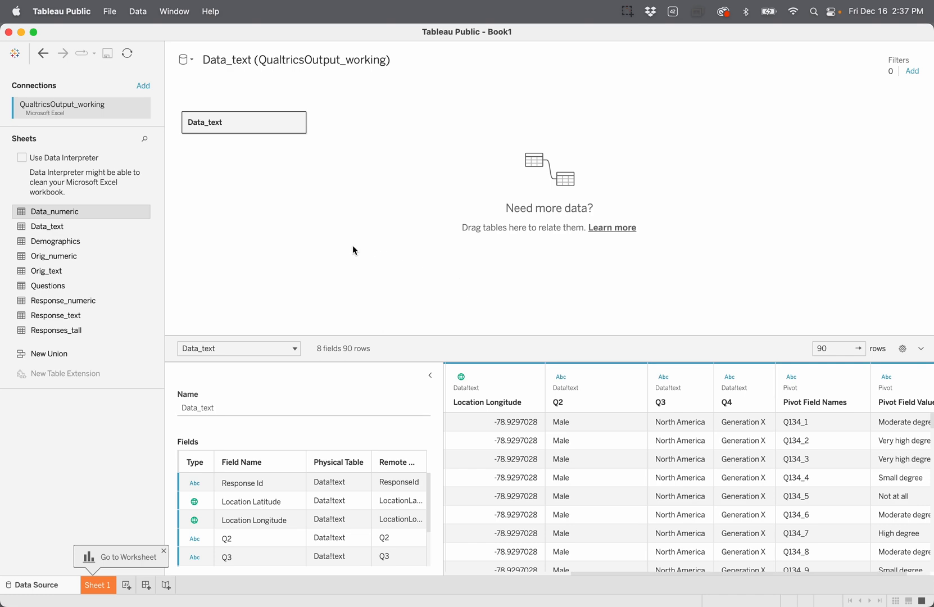
pyautogui.press('super+z')
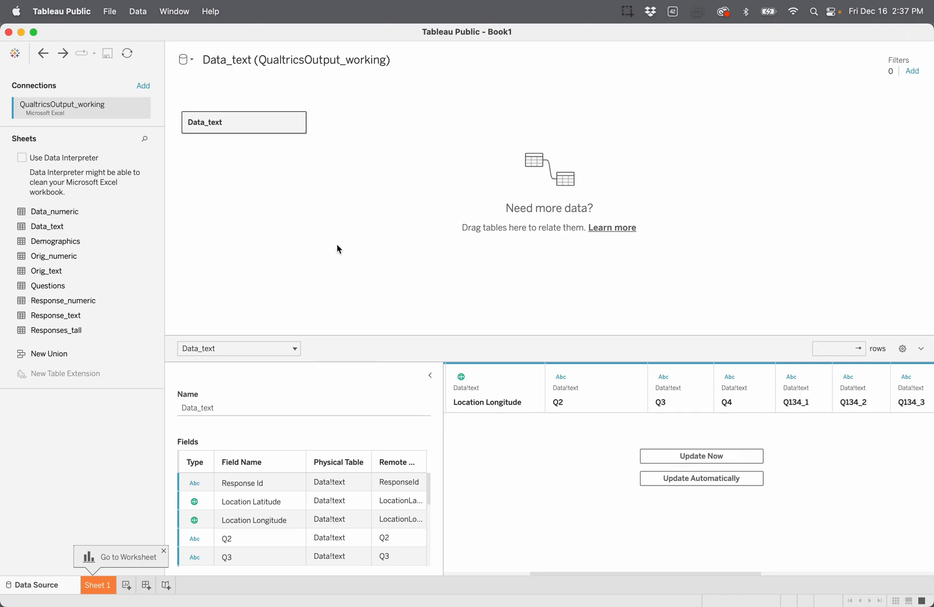
pyautogui.hscroll(5, 827, 454)
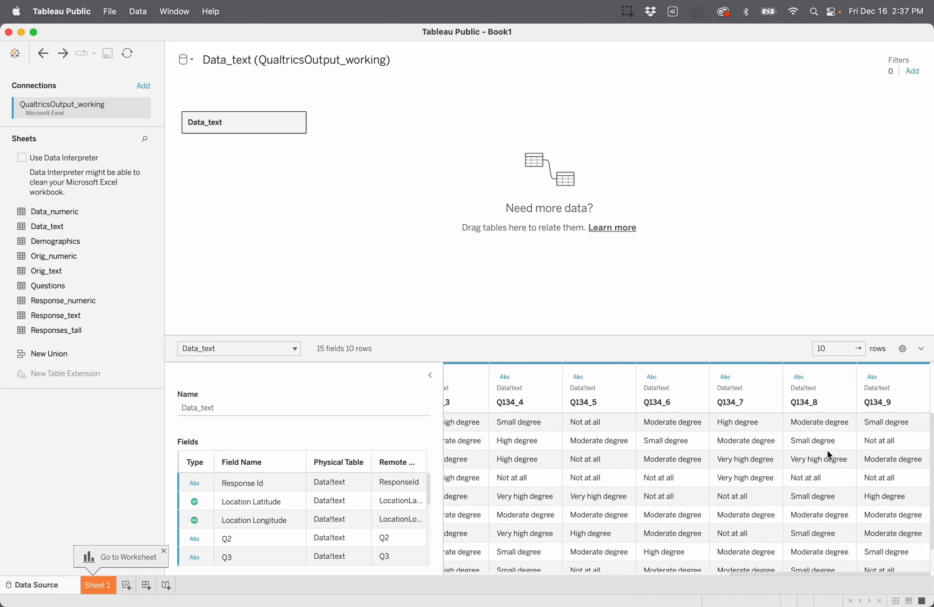
pyautogui.hscroll(-8, 827, 454)
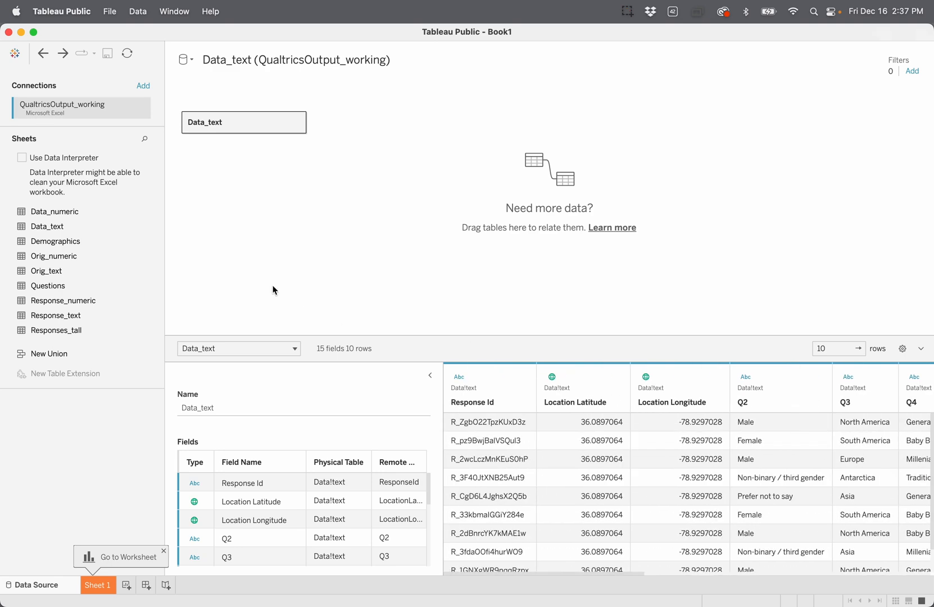
pyautogui.hscroll(5, 732, 499)
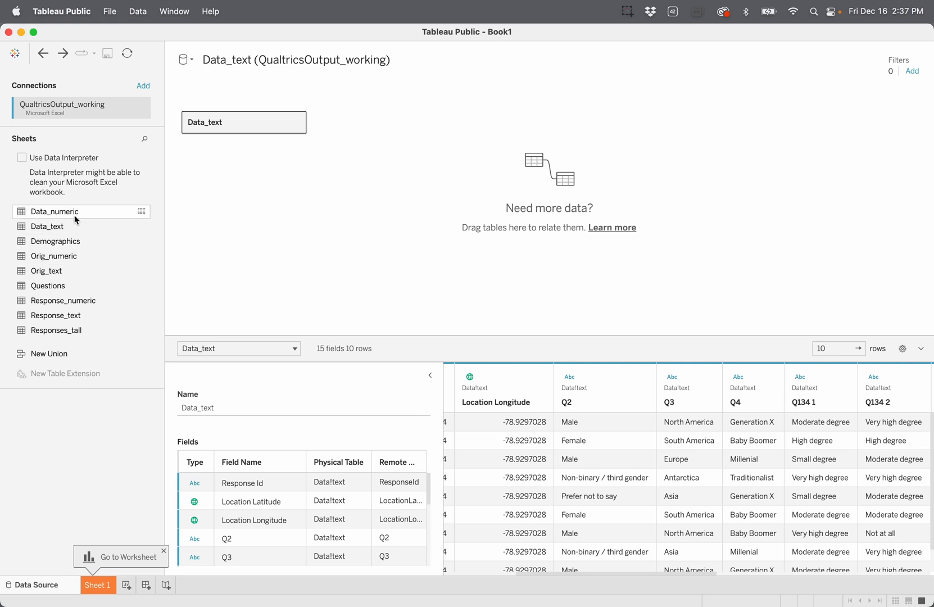
# Add the Data_numeric sheet to the canvas and relate it to Data_text on Response Id = ResponseId (Data!numeric)
pyautogui.moveTo(70, 212); pyautogui.dragTo(364, 137)
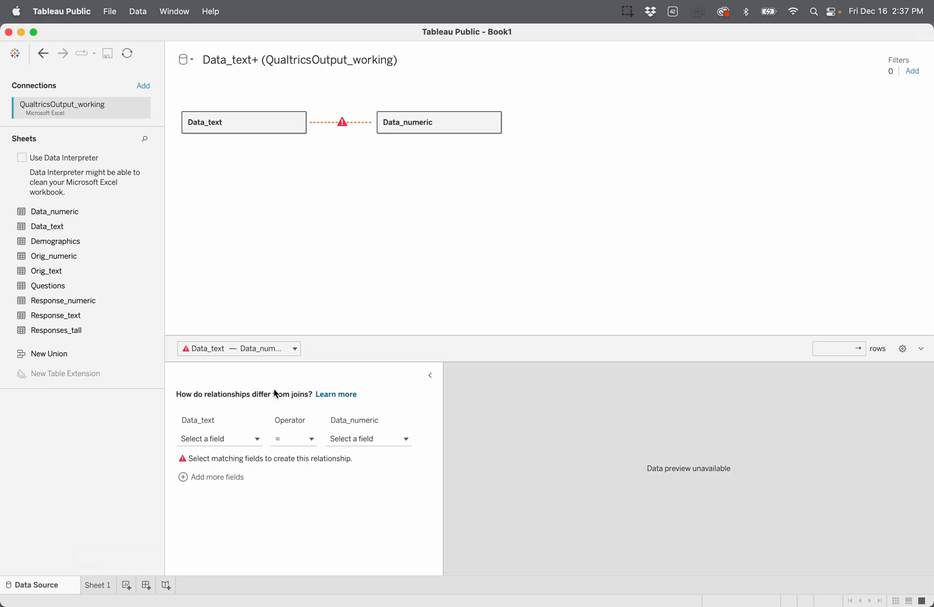
pyautogui.click(258, 442)
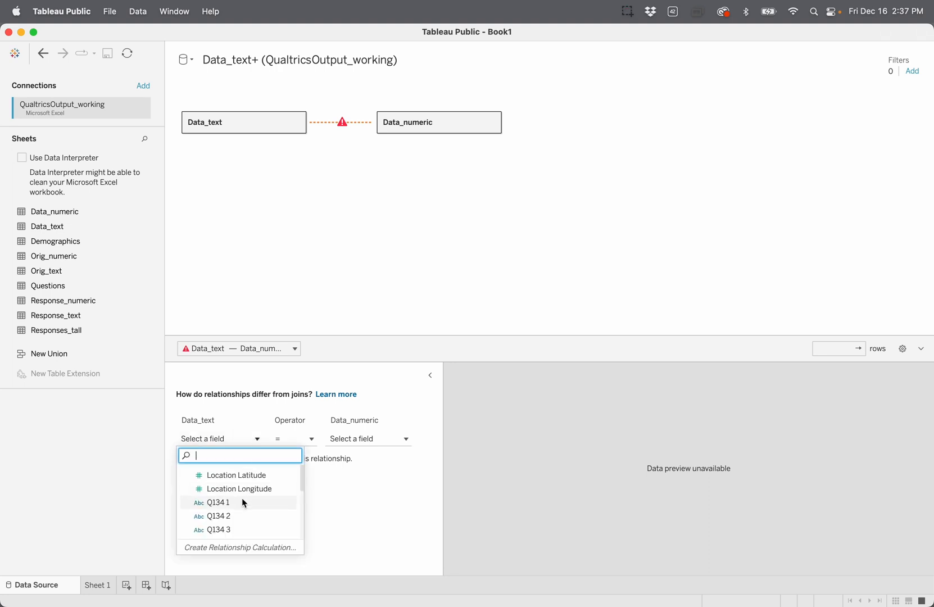
pyautogui.scroll(-3, 241, 497)
pyautogui.click(238, 528)
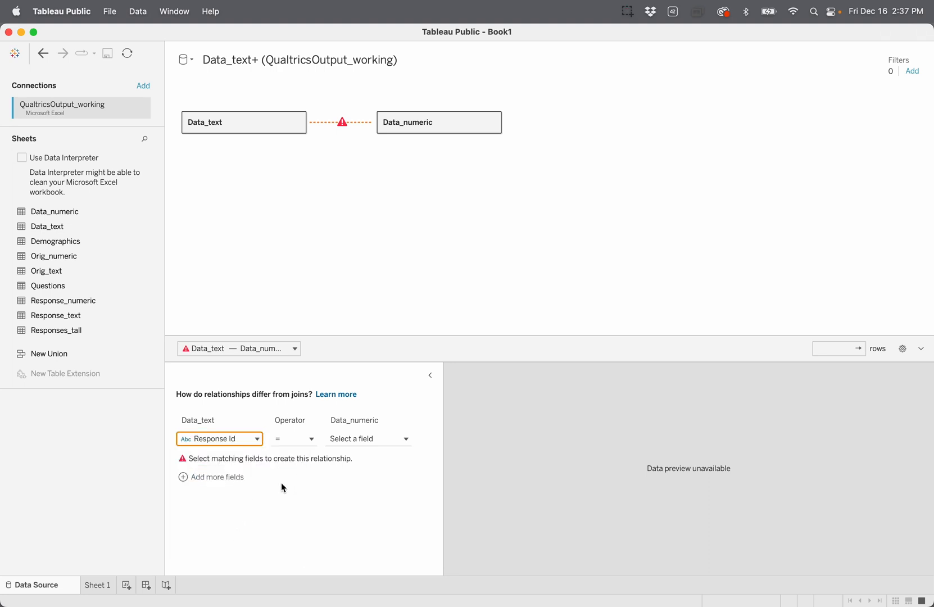
pyautogui.click(367, 441)
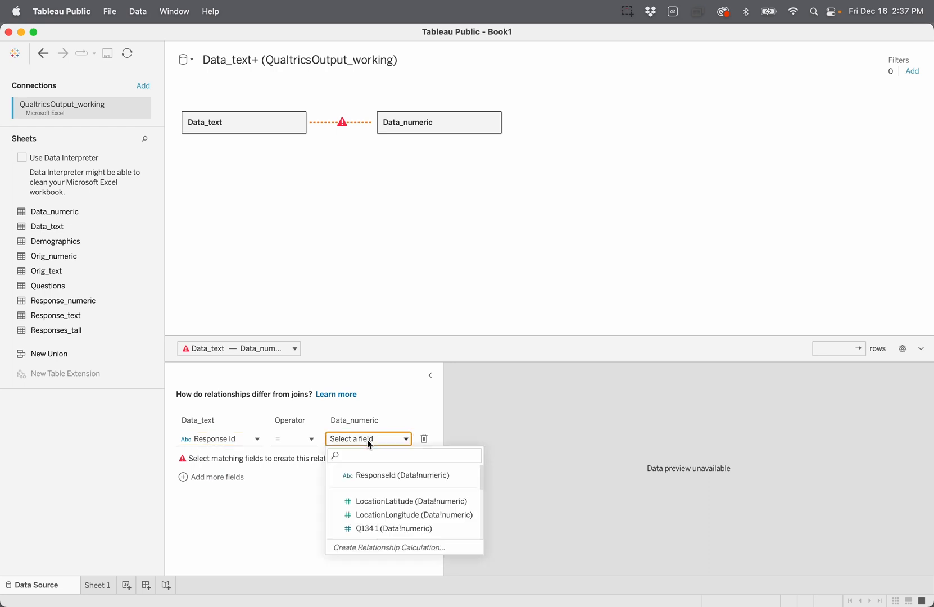
pyautogui.click(386, 477)
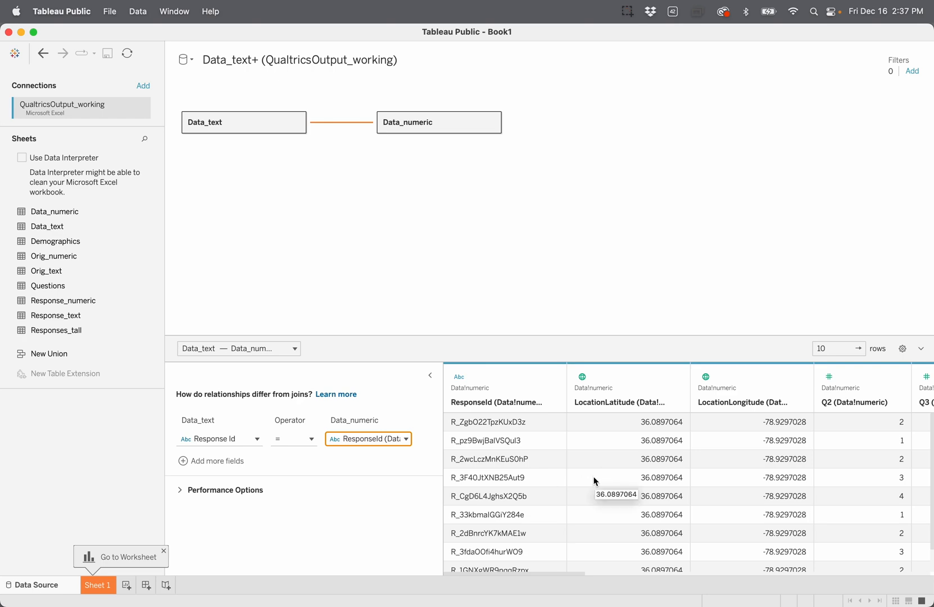
# Look through the Q134 columns of the Data_text table
pyautogui.click(269, 125)
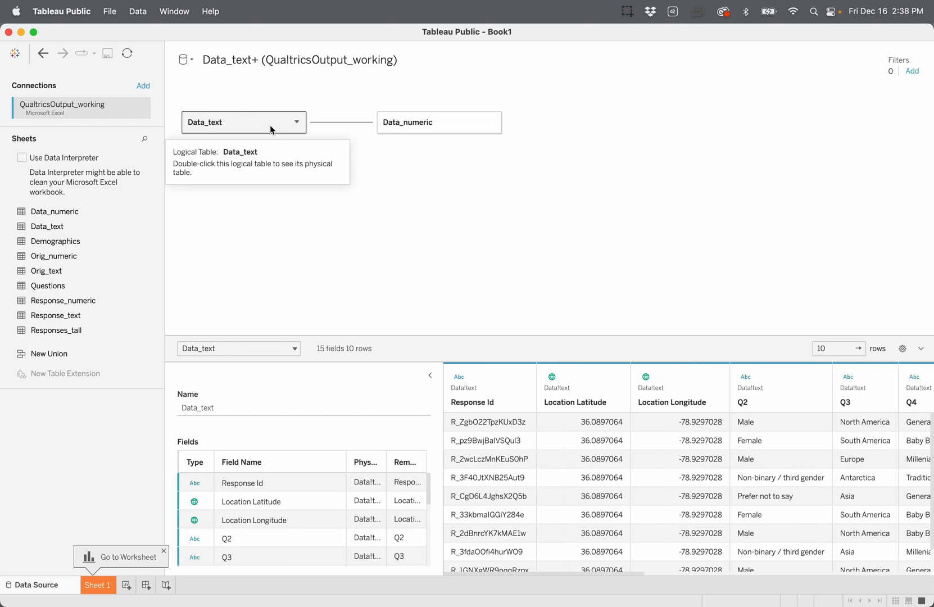
pyautogui.hscroll(2, 586, 426)
pyautogui.hscroll(10, 587, 426)
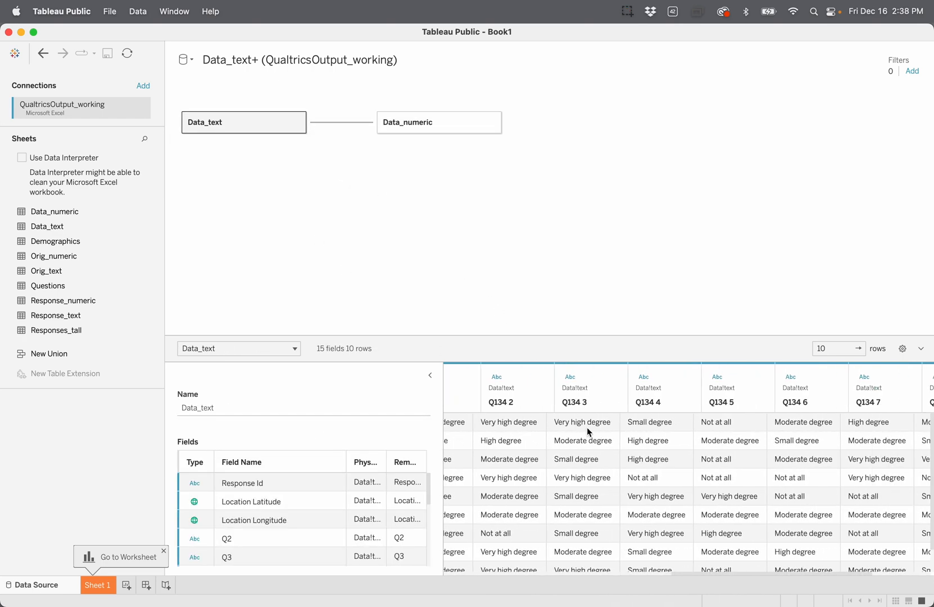
# Reset the names of the Q134 1 through Q134 9 columns in the Data_numeric table
pyautogui.click(433, 119)
pyautogui.hscroll(8, 649, 480)
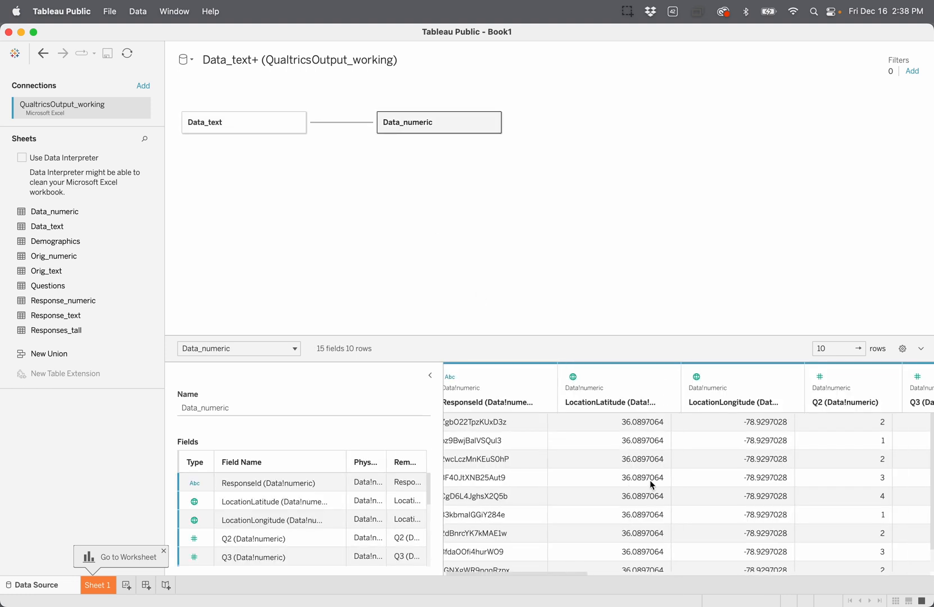
pyautogui.hscroll(3, 649, 480)
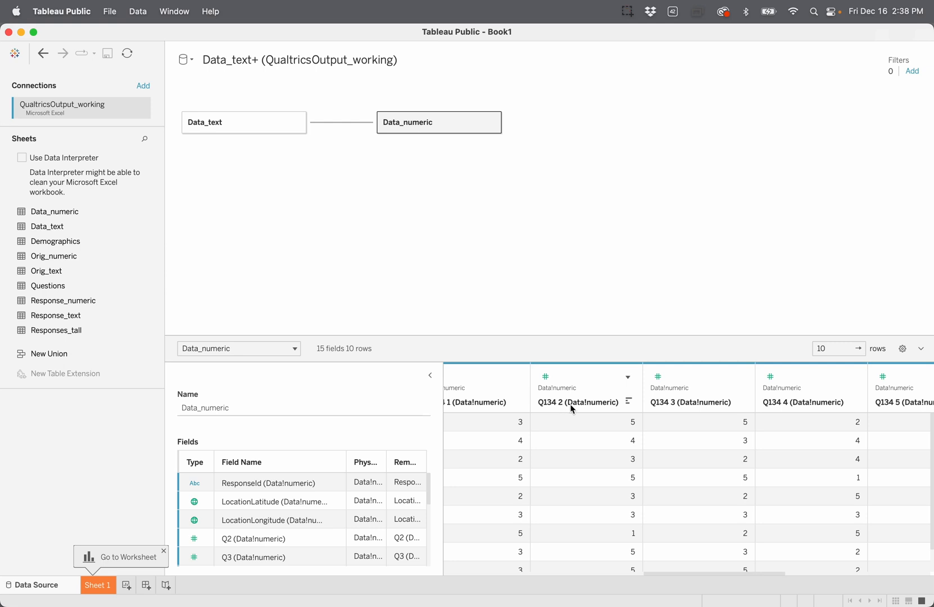
pyautogui.click(474, 373)
pyautogui.hscroll(5, 648, 421)
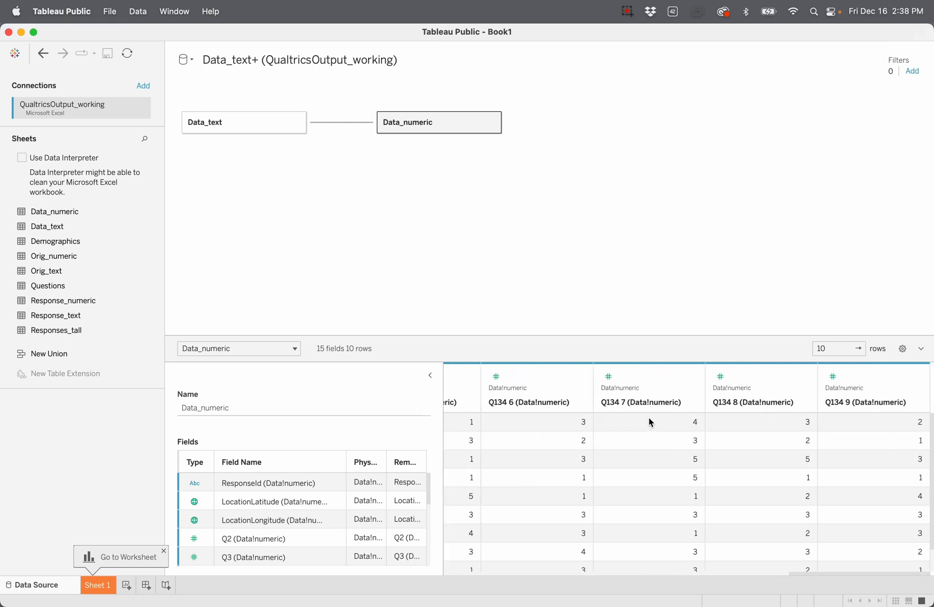
pyautogui.keyDown('shift'); pyautogui.click(868, 374); pyautogui.keyUp('shift')
pyautogui.click(916, 378)
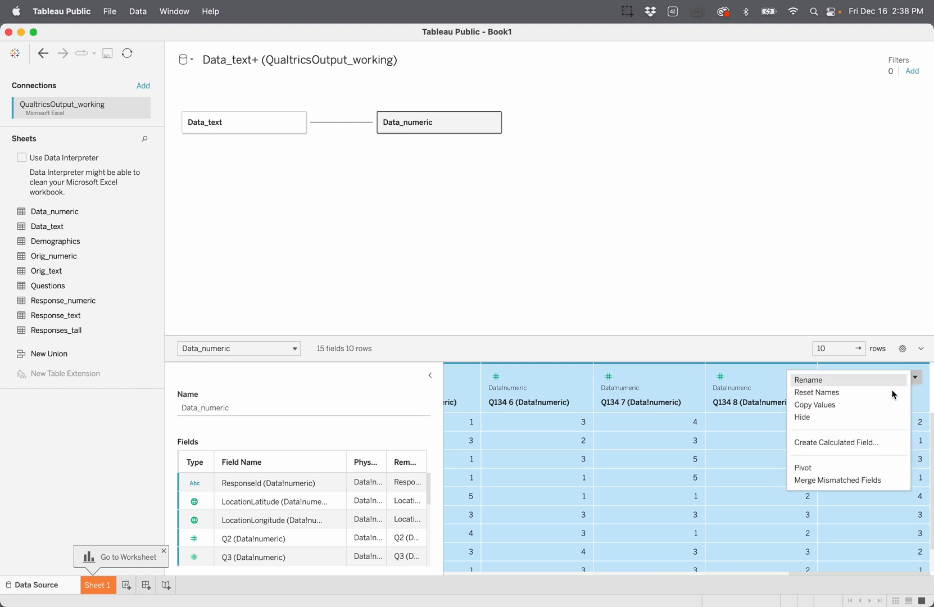
pyautogui.click(866, 392)
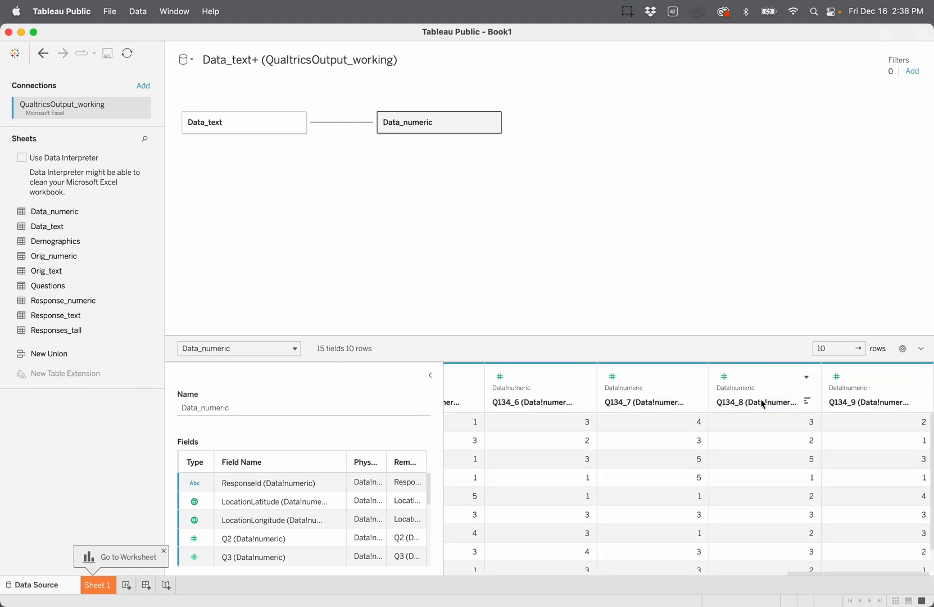
# Pivot the Q134_1 through Q134_9 columns of Data_numeric into field names and values
pyautogui.click(829, 375)
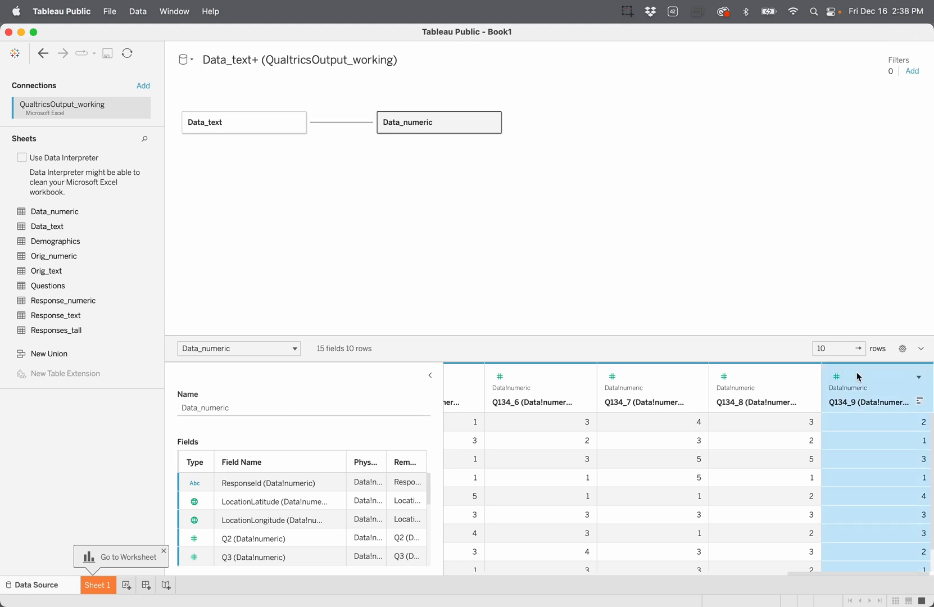
pyautogui.hscroll(-2, 609, 422)
pyautogui.hscroll(-6, 609, 422)
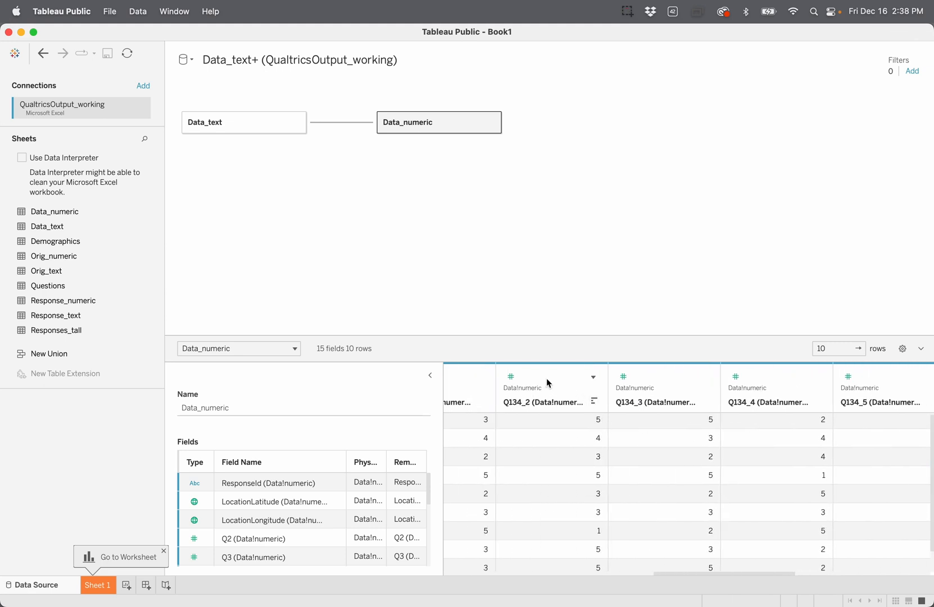
pyautogui.keyDown('shift'); pyautogui.click(460, 375); pyautogui.keyUp('shift')
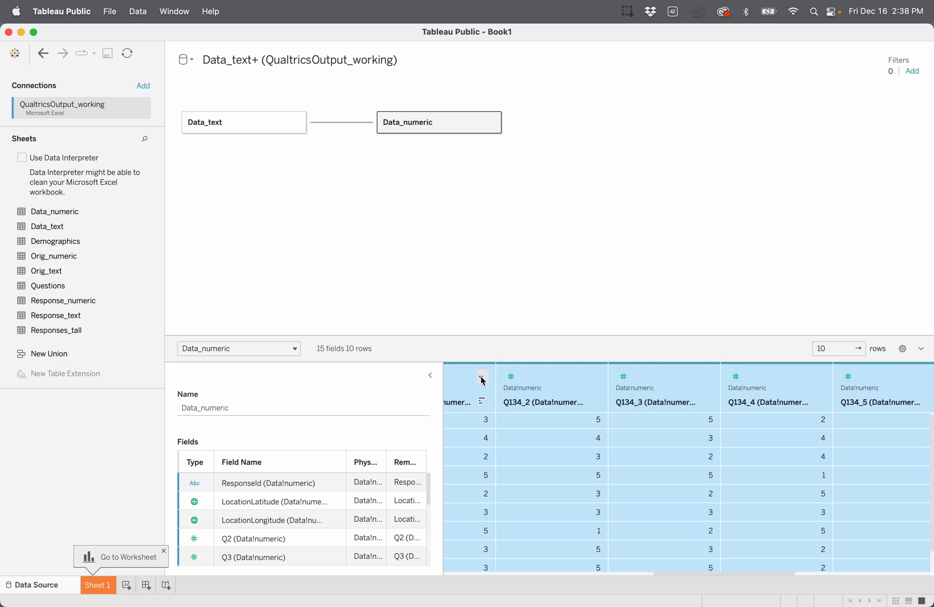
pyautogui.click(481, 378)
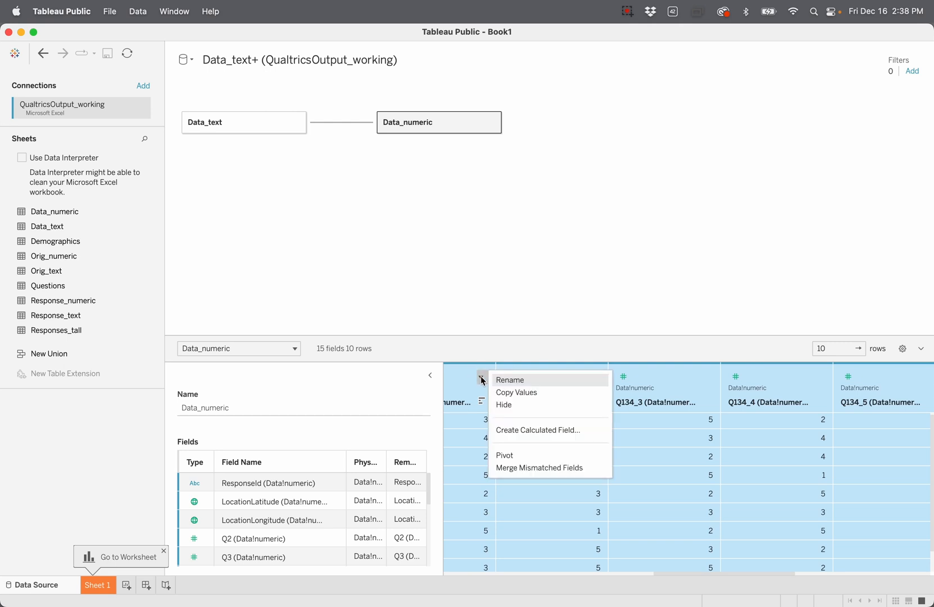
pyautogui.click(505, 455)
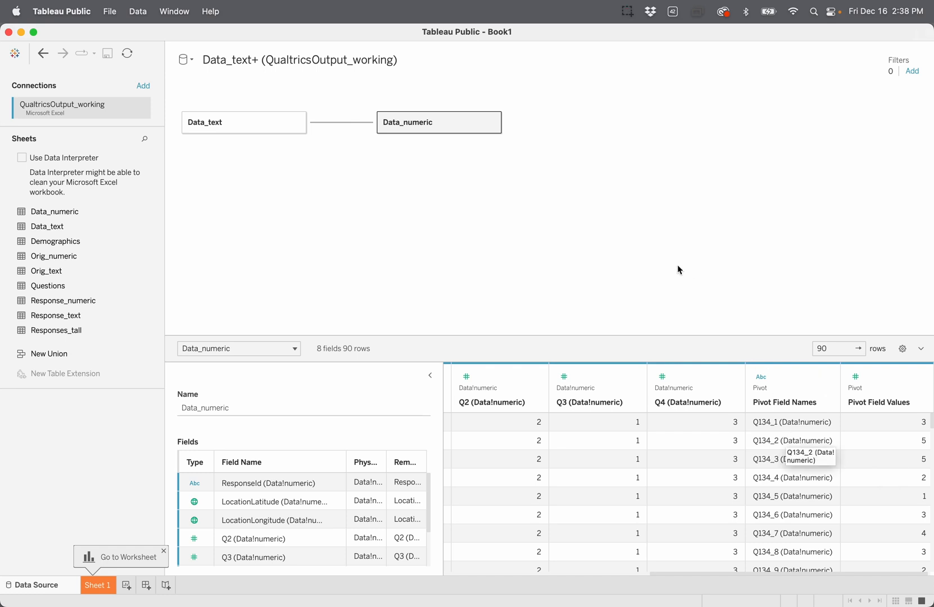
# Undo the Data_numeric pivot, its column name reset, and the addition of that sheet to the canvas
pyautogui.press('super+z')
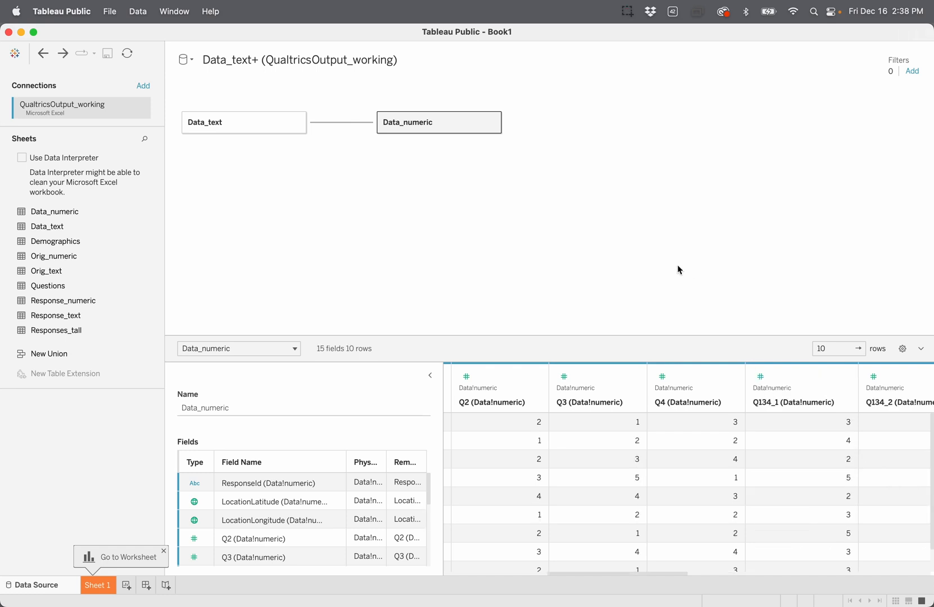
pyautogui.press('super+z')
pyautogui.press('super+z')
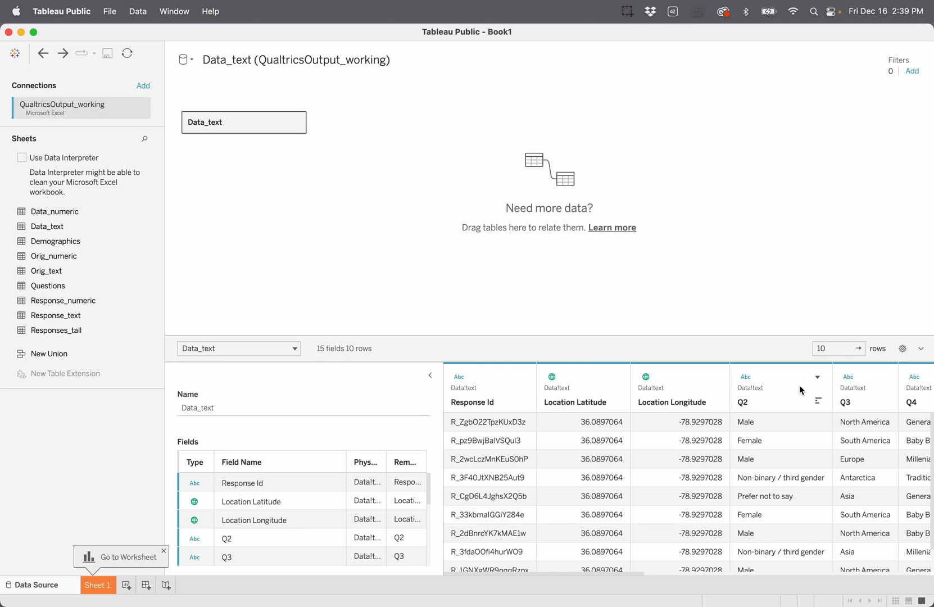
# Reset the names of the Q134 1 through Q134 9 columns in the Data_text table
pyautogui.hscroll(5, 769, 472)
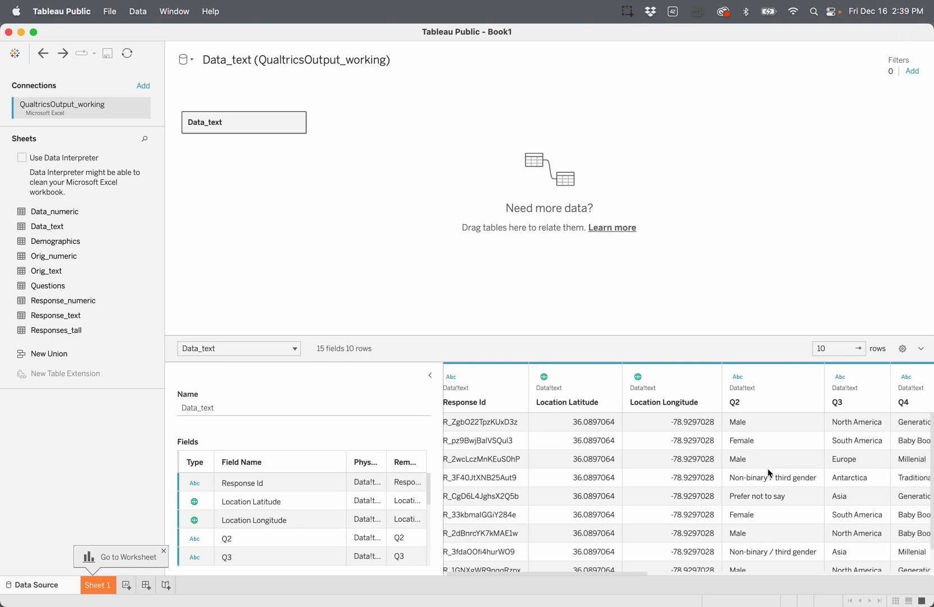
pyautogui.hscroll(3, 769, 471)
pyautogui.click(726, 372)
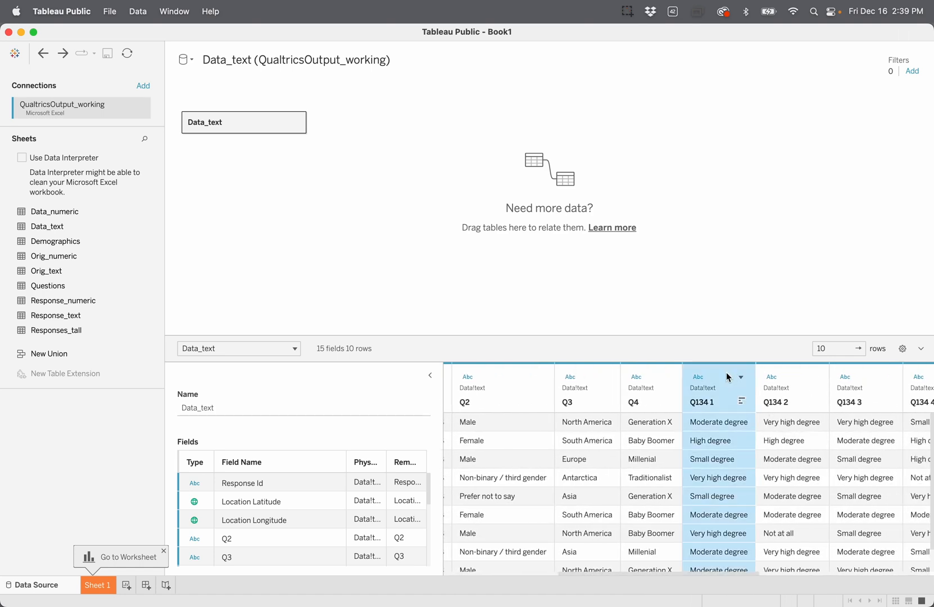
pyautogui.hscroll(5, 802, 445)
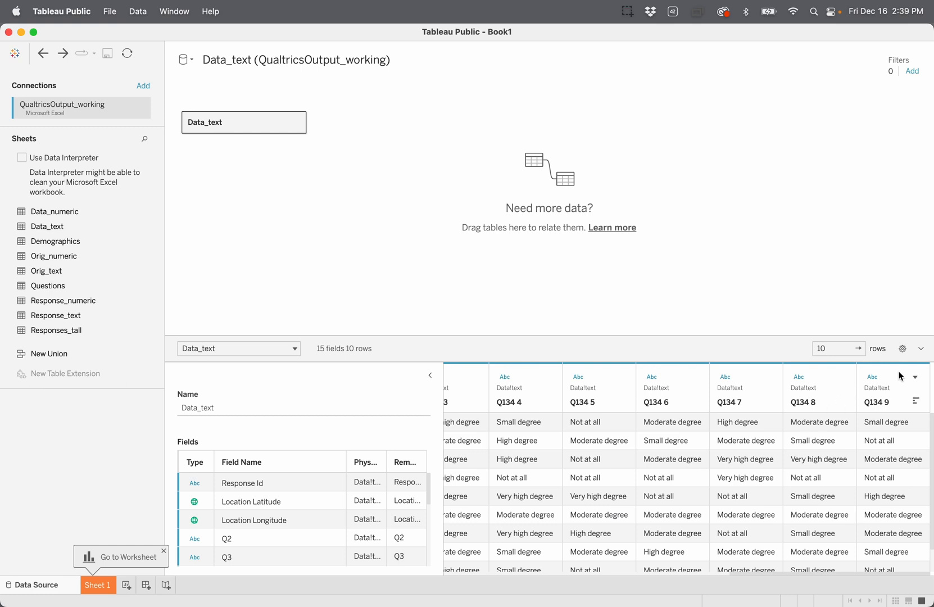
pyautogui.keyDown('shift'); pyautogui.click(915, 380); pyautogui.keyUp('shift')
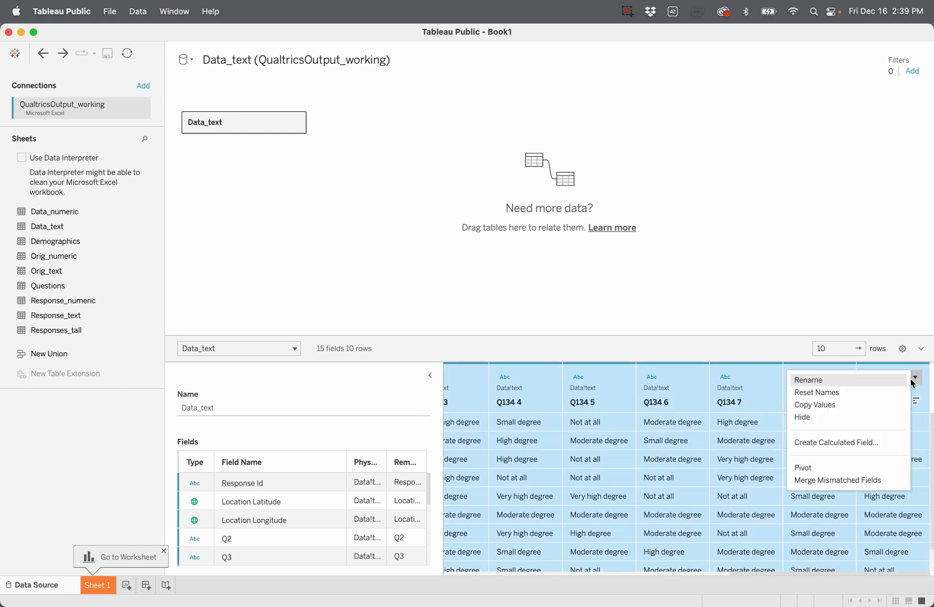
pyautogui.click(870, 393)
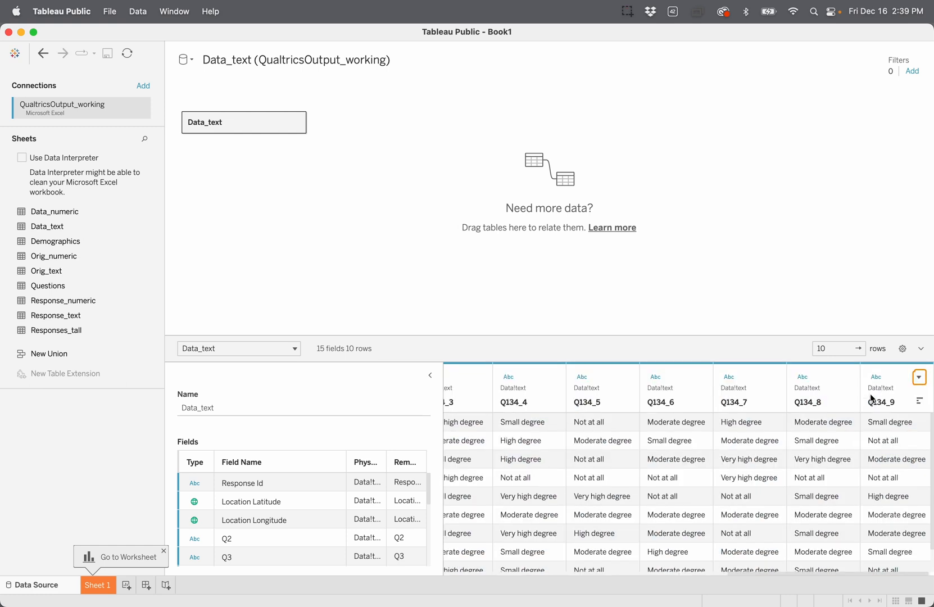
# Pivot the Q134_1 through Q134_9 columns of Data_text into one names column and one values column
pyautogui.click(902, 379)
pyautogui.hscroll(-10, 715, 437)
pyautogui.hscroll(-2, 715, 437)
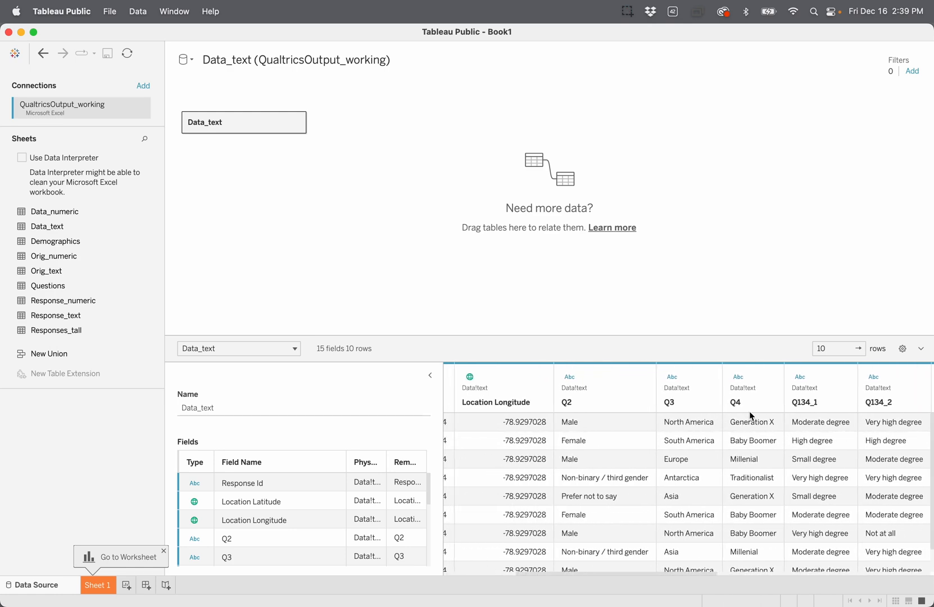
pyautogui.keyDown('shift'); pyautogui.click(818, 376); pyautogui.keyUp('shift')
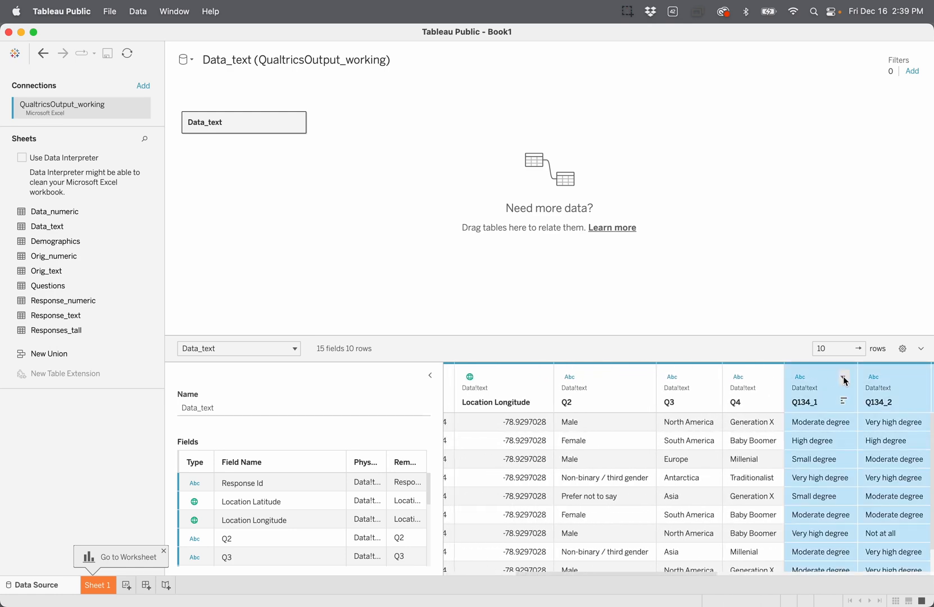
pyautogui.click(843, 379)
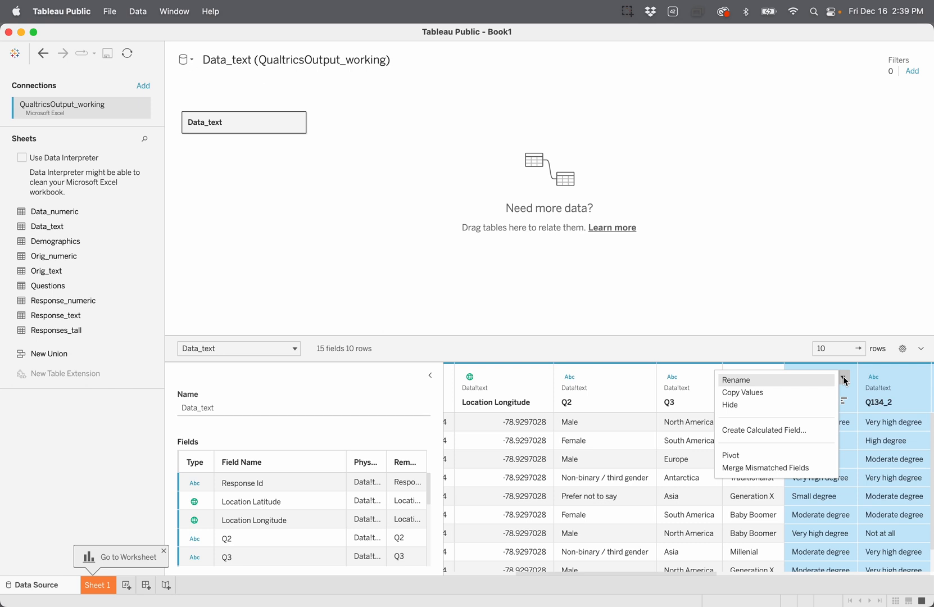
pyautogui.click(776, 454)
# Rename the Data_text pivot names column as QuestionID and the pivot values column as Response_text
pyautogui.doubleClick(810, 401)
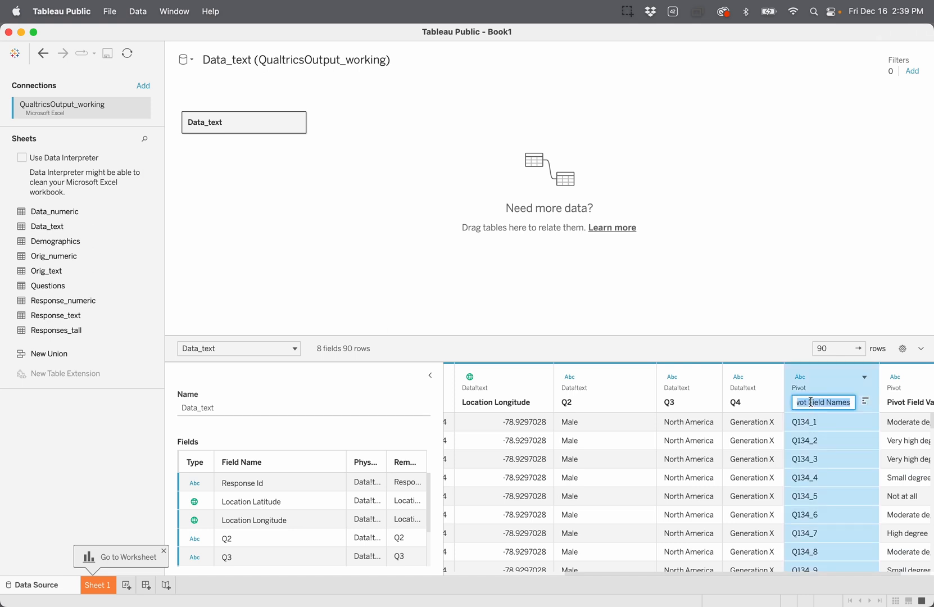
pyautogui.write('QuestionID')
pyautogui.press('Return')
pyautogui.doubleClick(899, 402)
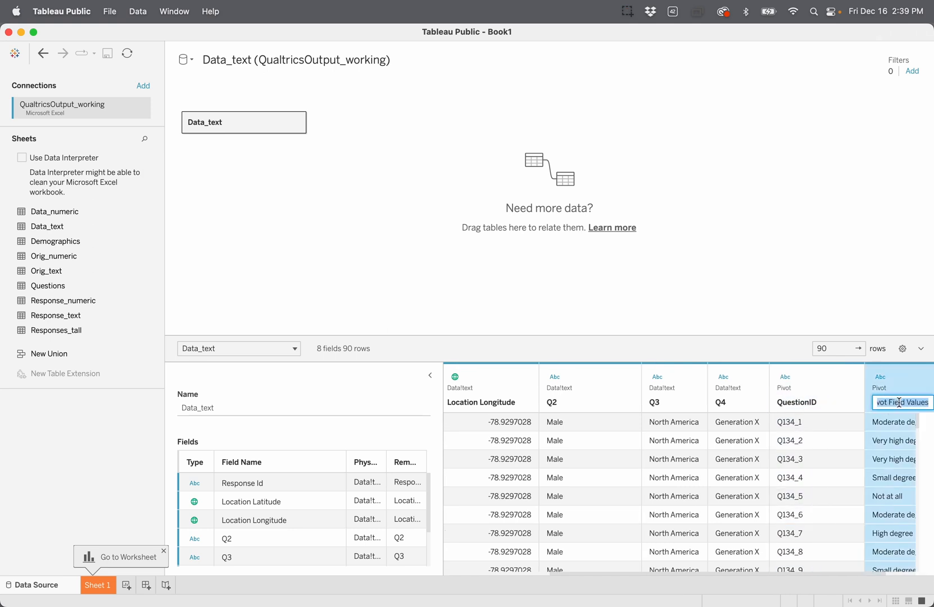
pyautogui.write('Response_text')
pyautogui.press('Return')
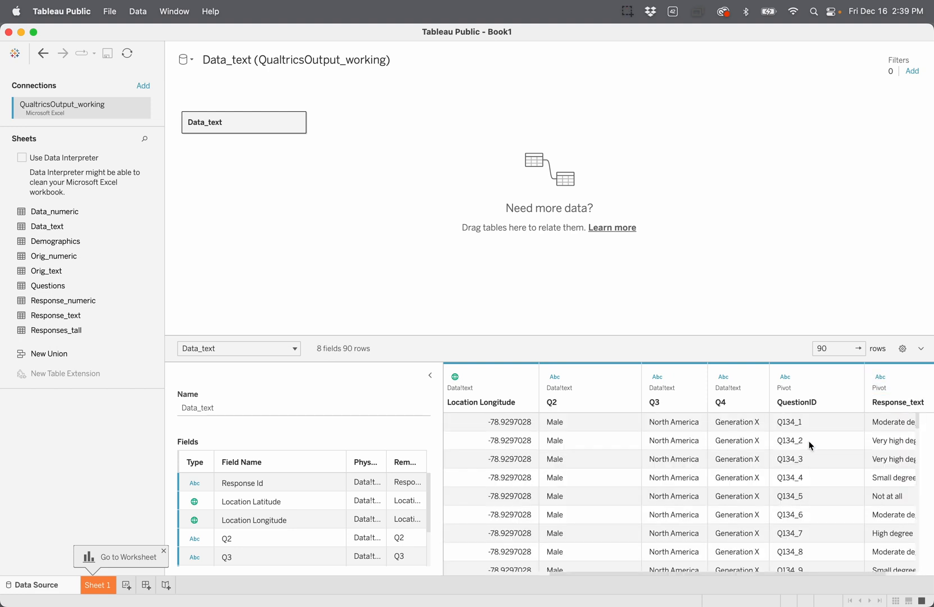
pyautogui.hscroll(1, 809, 445)
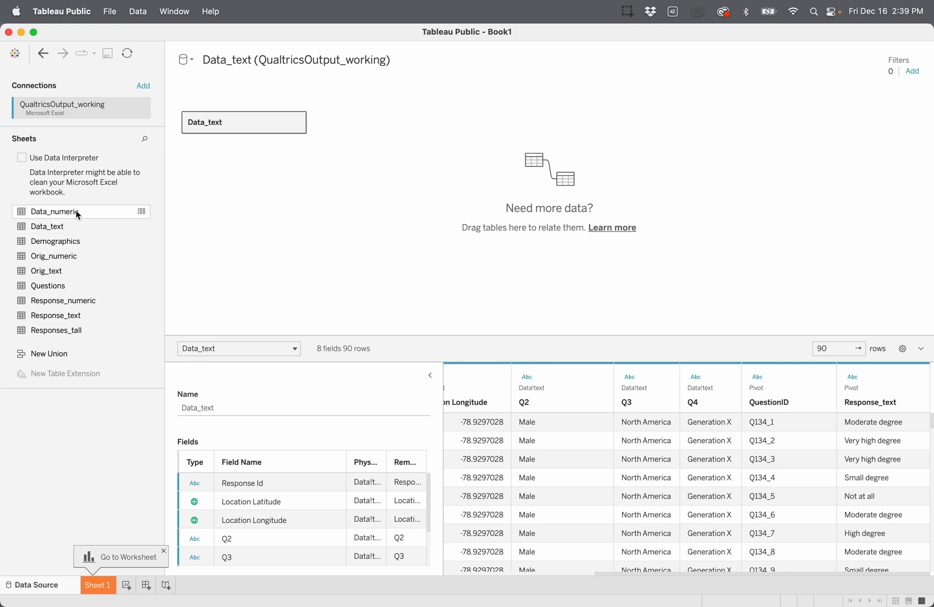
# Add the Data_numeric sheet beside Data_text and relate them on Response Id = ResponseId (Data!numeric)
pyautogui.moveTo(78, 214); pyautogui.dragTo(369, 132)
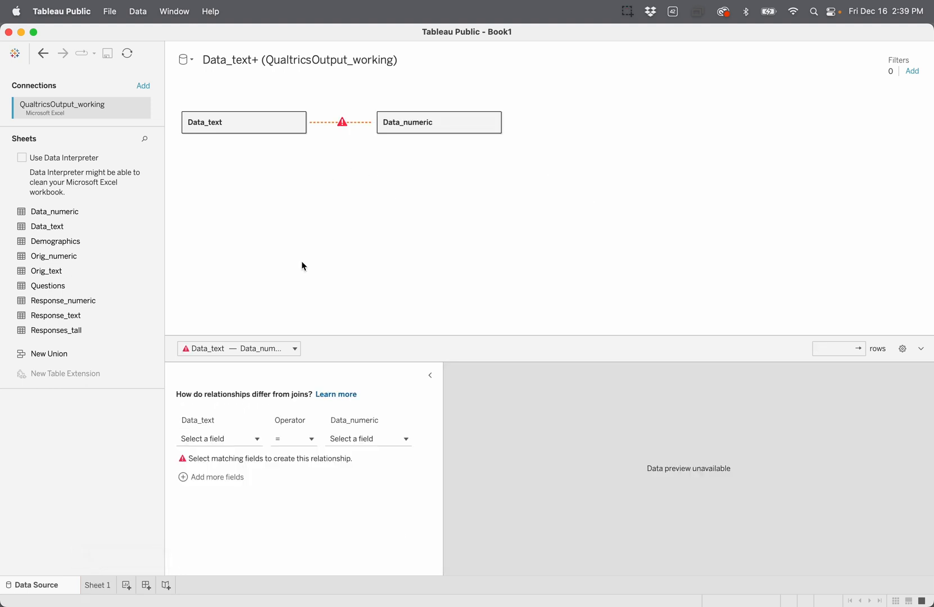
pyautogui.click(251, 441)
pyautogui.scroll(-2, 254, 496)
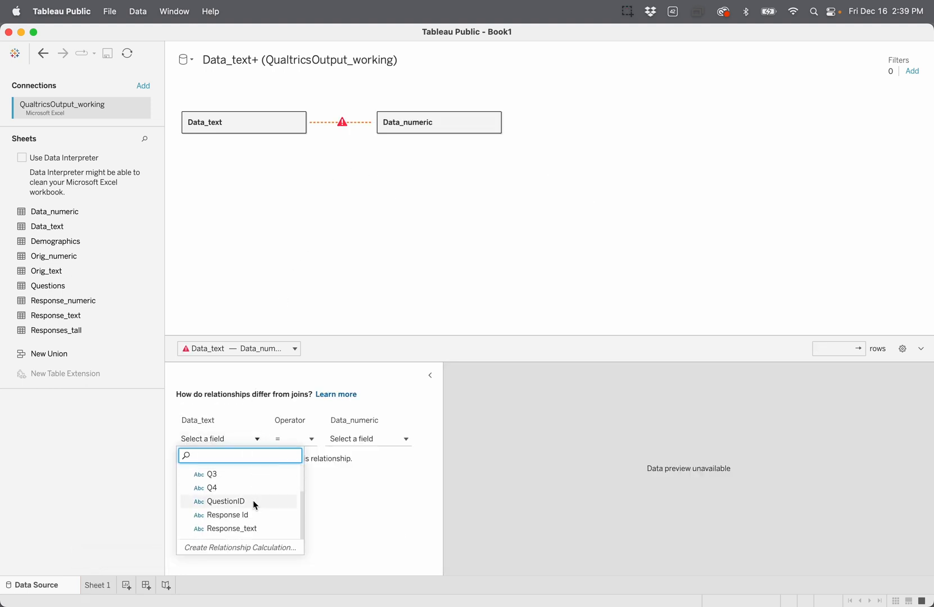
pyautogui.click(245, 514)
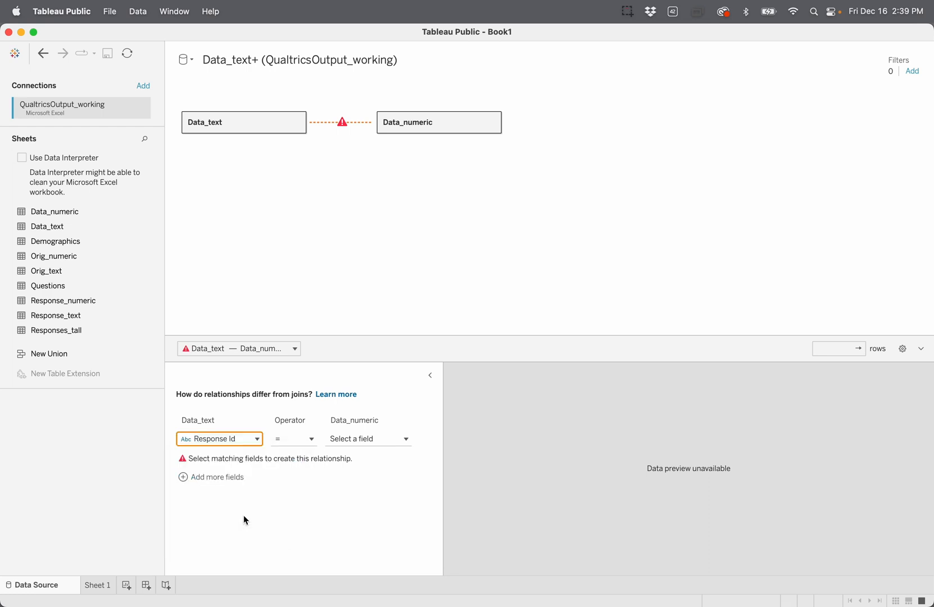
pyautogui.click(369, 440)
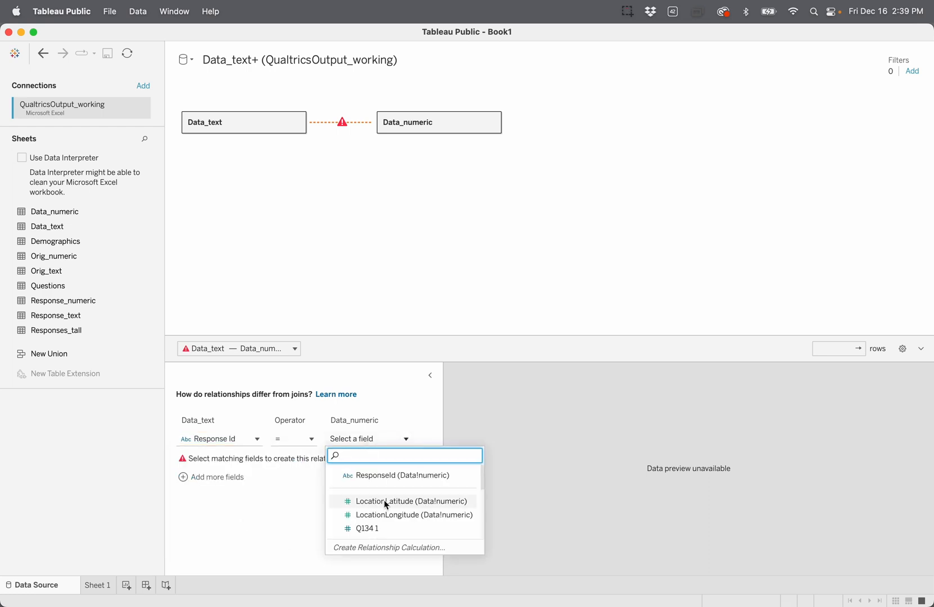
pyautogui.click(390, 476)
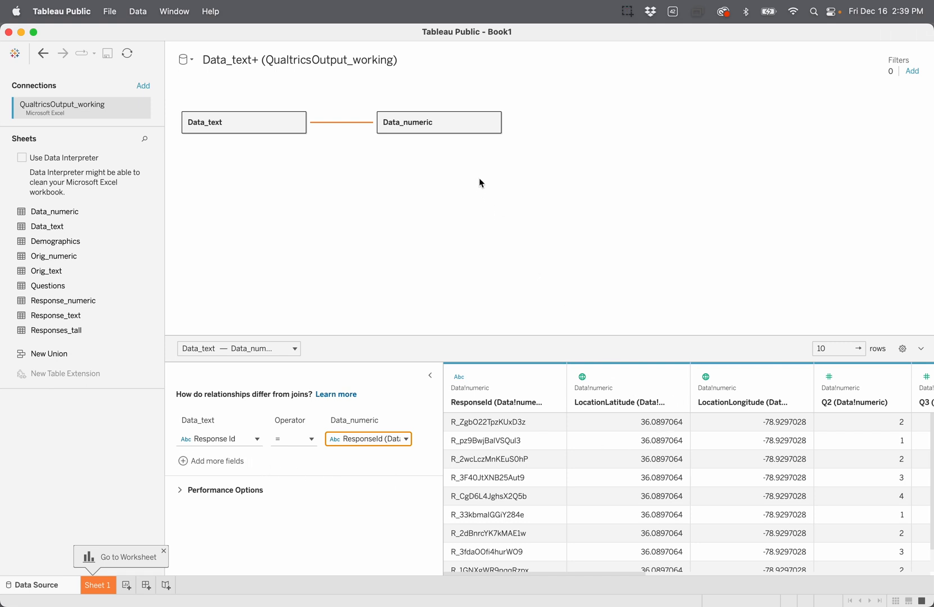
# Reset the names of the Q134 1 through Q134 9 columns in the Data_numeric table
pyautogui.click(449, 125)
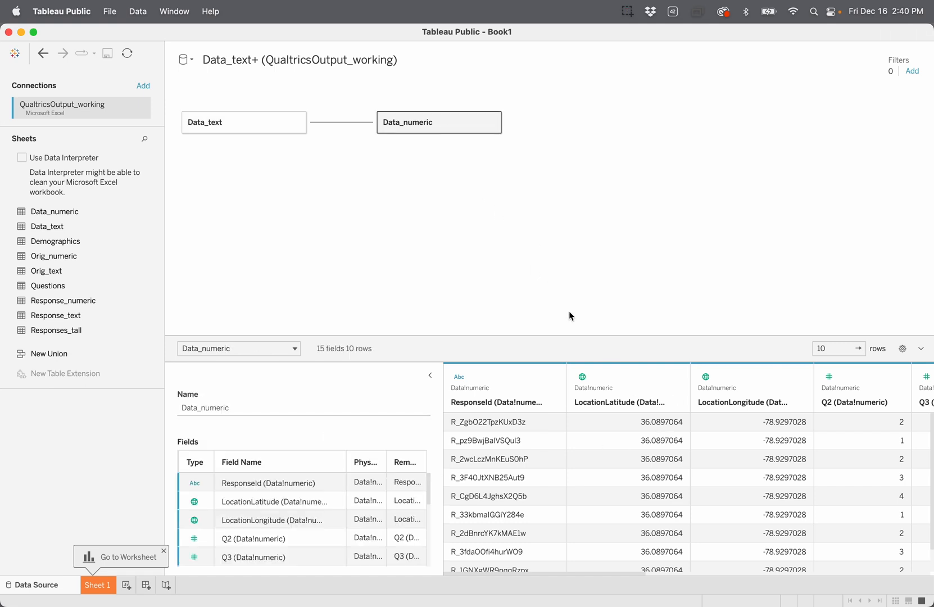
pyautogui.hscroll(10, 662, 492)
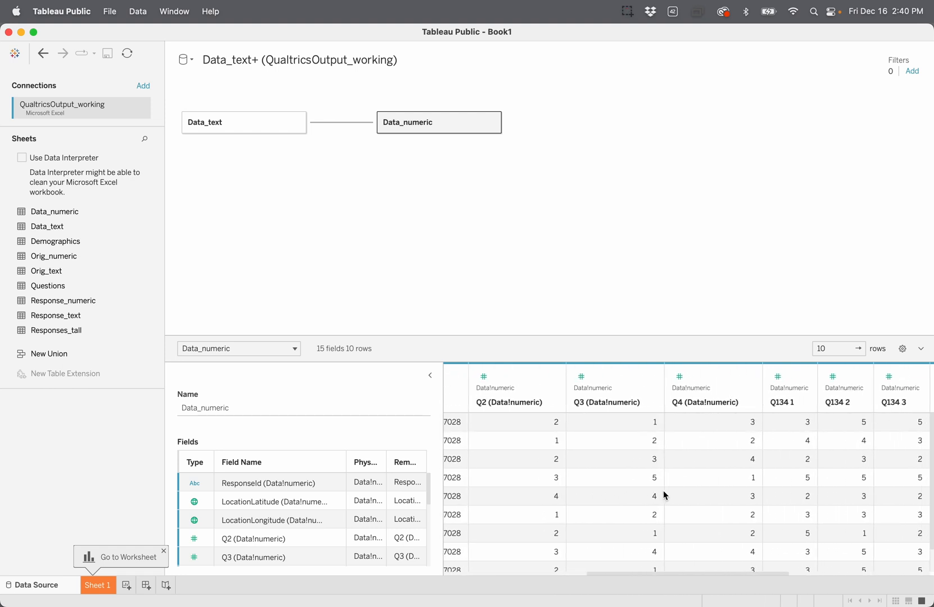
pyautogui.hscroll(5, 663, 495)
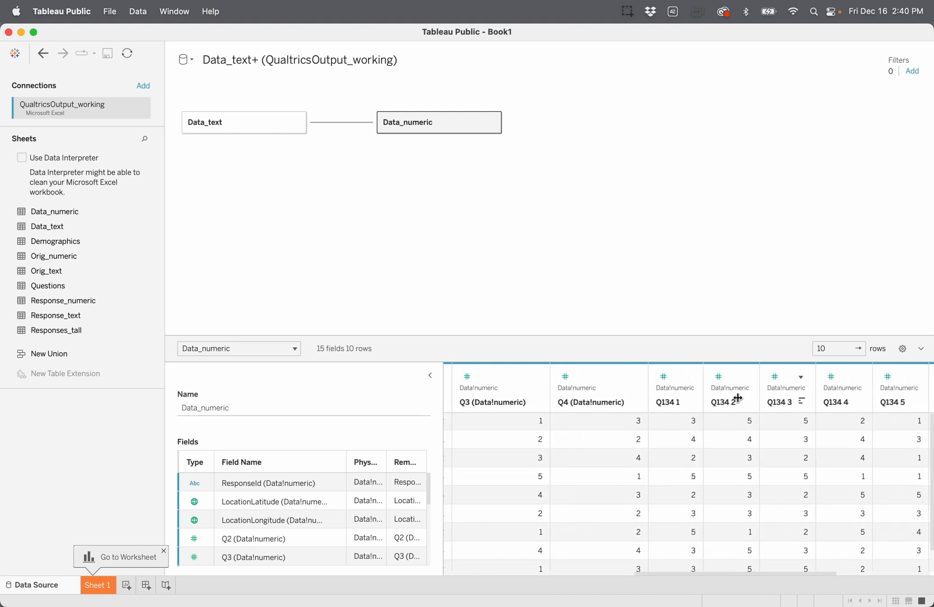
pyautogui.click(677, 377)
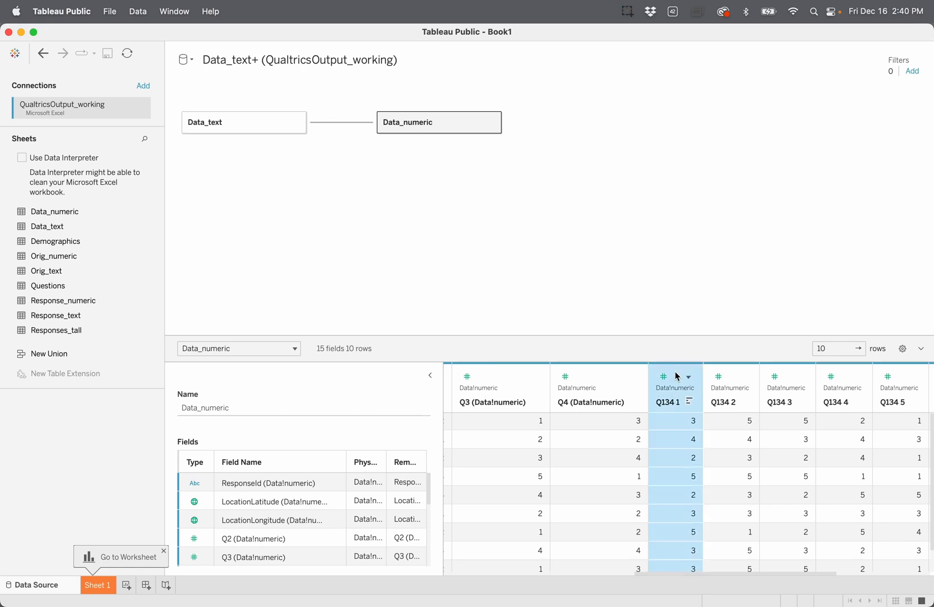
pyautogui.hscroll(5, 752, 475)
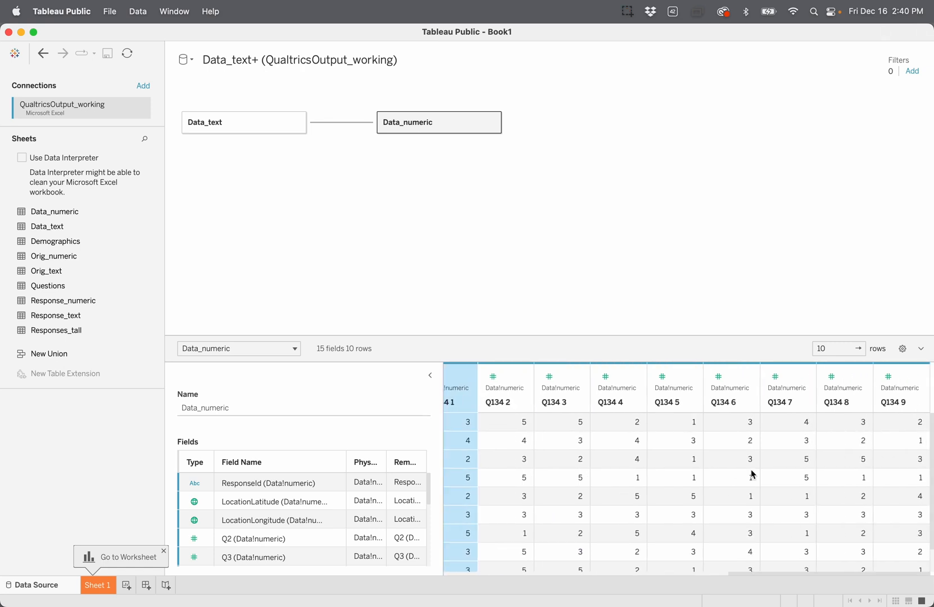
pyautogui.keyDown('shift'); pyautogui.click(903, 380); pyautogui.keyUp('shift')
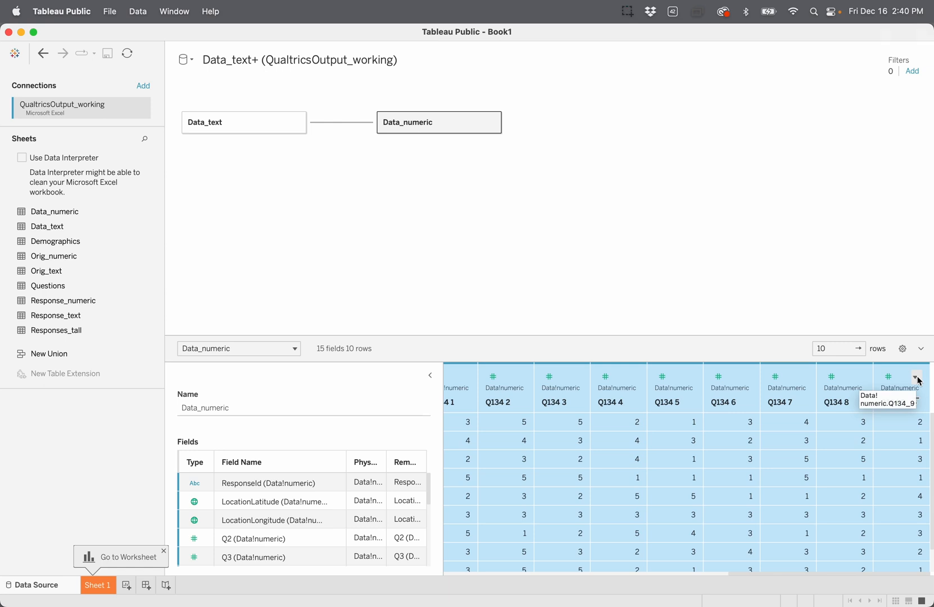
pyautogui.click(915, 378)
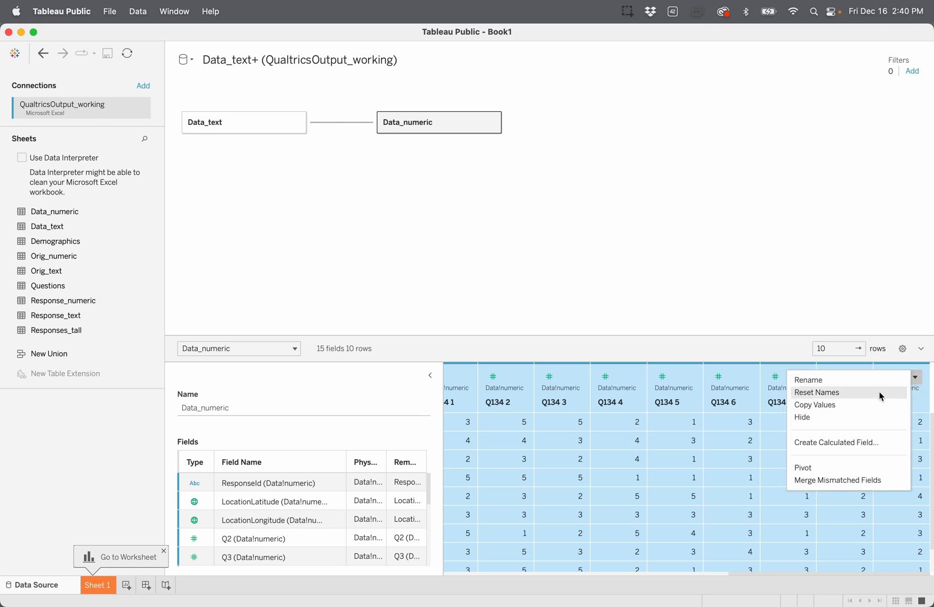
pyautogui.click(868, 393)
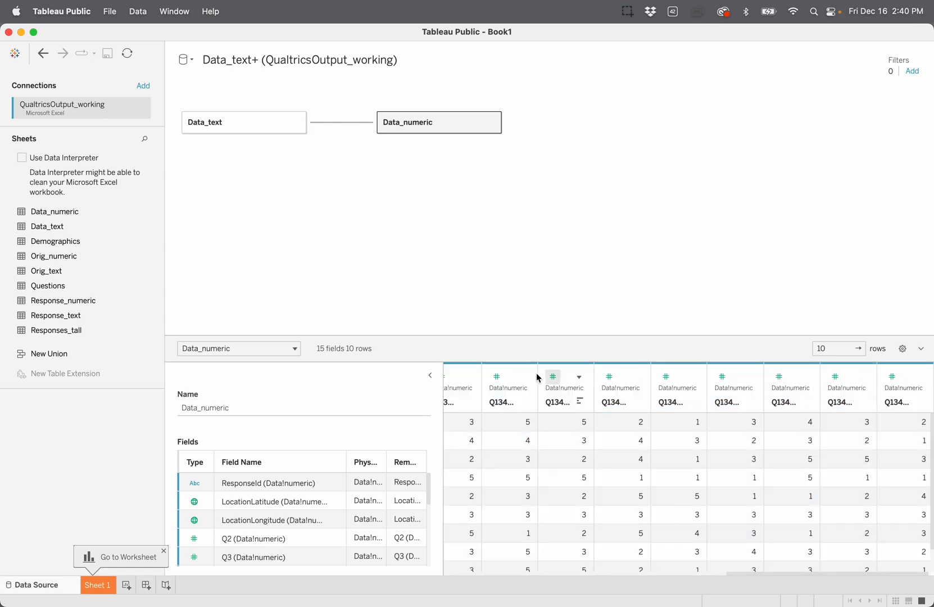
# Pivot the Q134_1 through Q134_9 columns of Data_numeric into one names column and one values column
pyautogui.hscroll(-3, 522, 437)
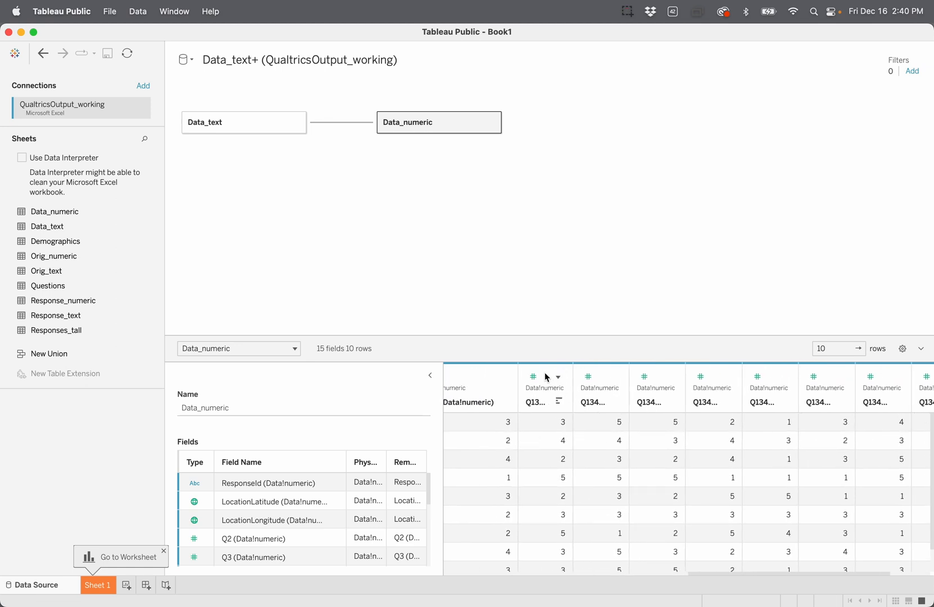
pyautogui.click(546, 377)
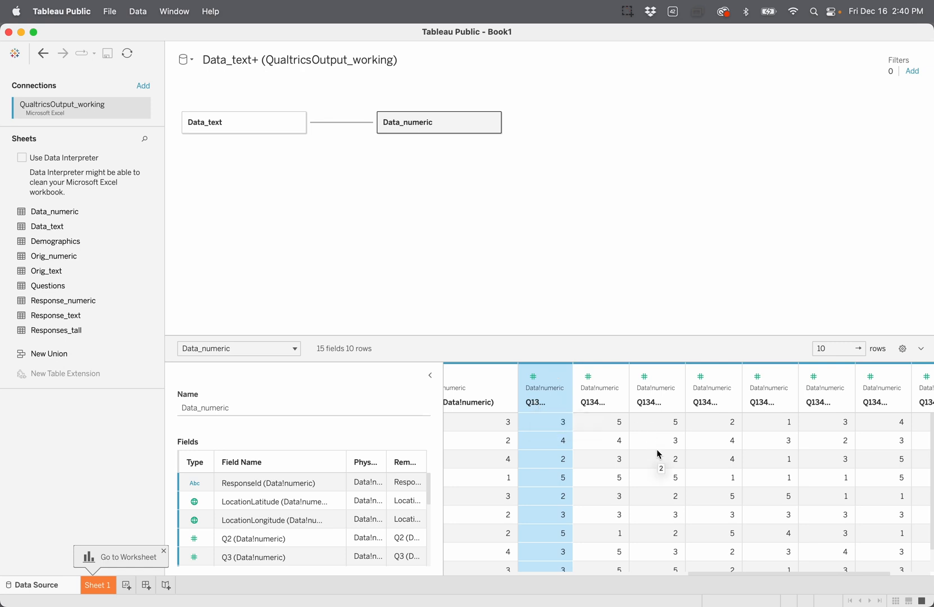
pyautogui.hscroll(3, 658, 452)
pyautogui.keyDown('shift'); pyautogui.click(908, 380); pyautogui.keyUp('shift')
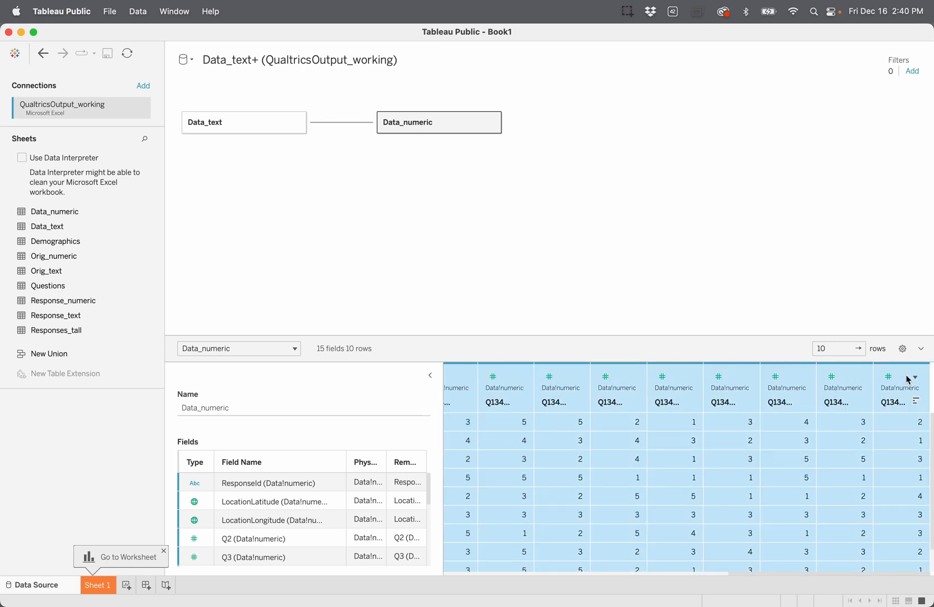
pyautogui.click(914, 377)
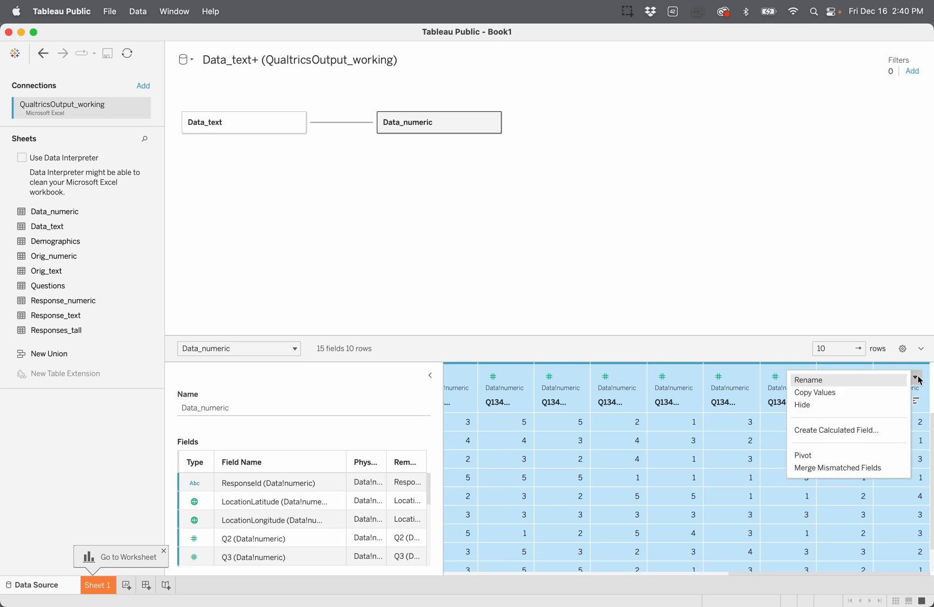
pyautogui.click(837, 455)
# Rename the Data_numeric pivot names column as QuestionID1 and the pivot values column as Response_numeric
pyautogui.hscroll(3, 771, 461)
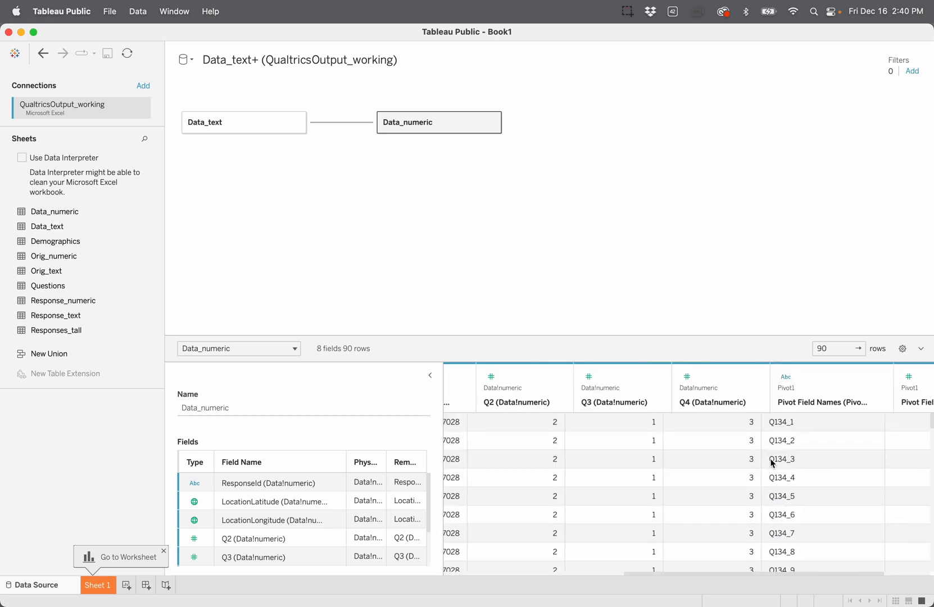
pyautogui.doubleClick(719, 403)
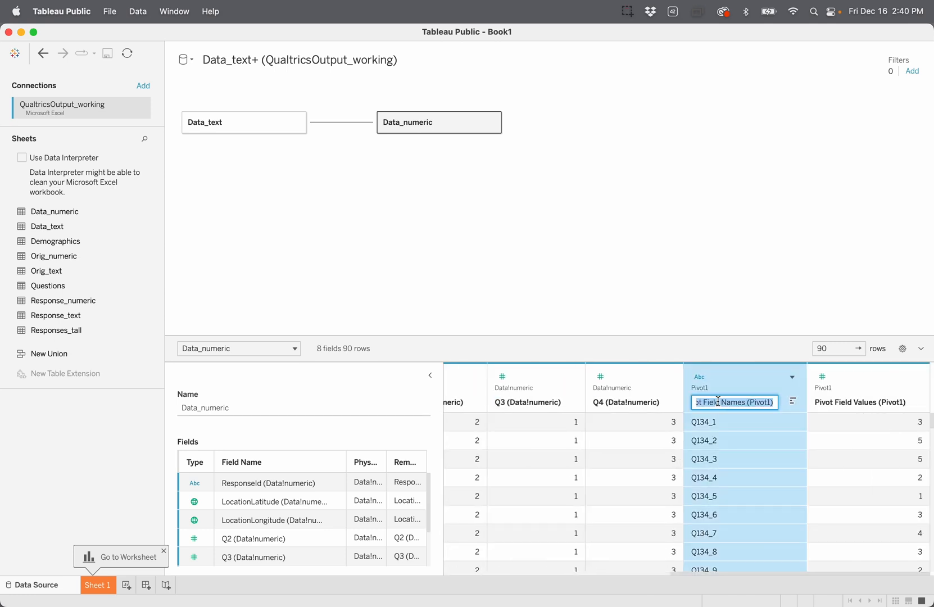
pyautogui.write('Ques')
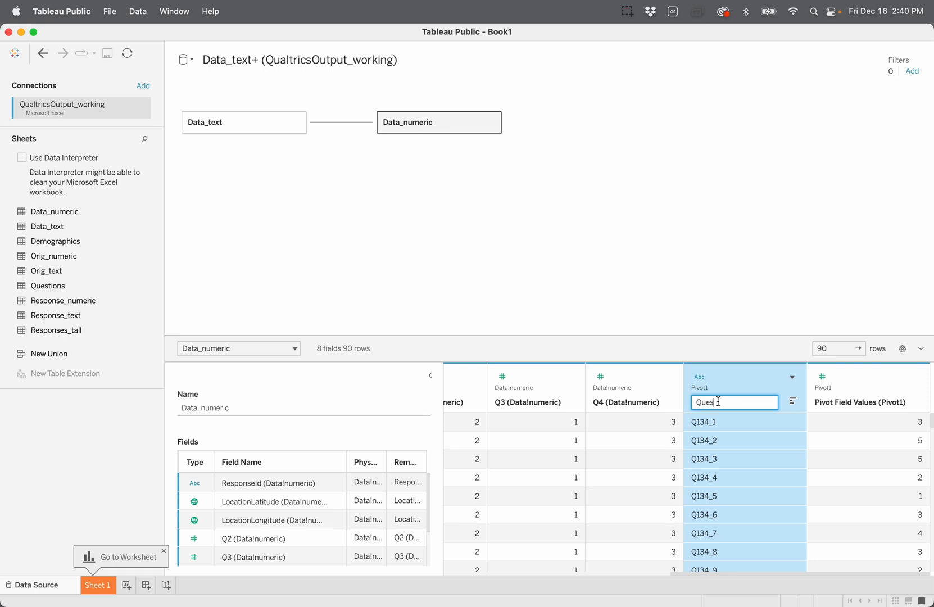
pyautogui.write('tionID1')
pyautogui.press('Return')
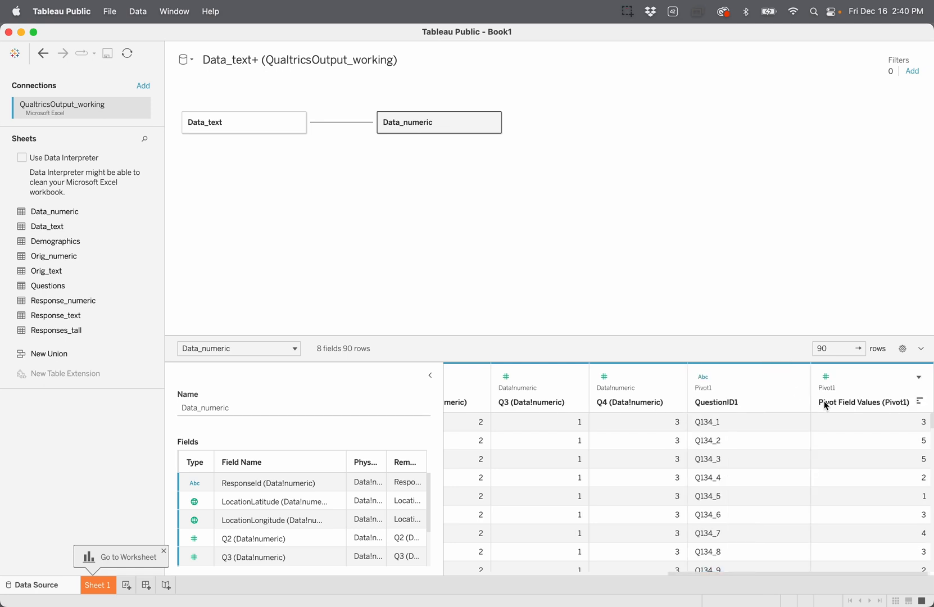
pyautogui.doubleClick(837, 404)
pyautogui.write('Resp')
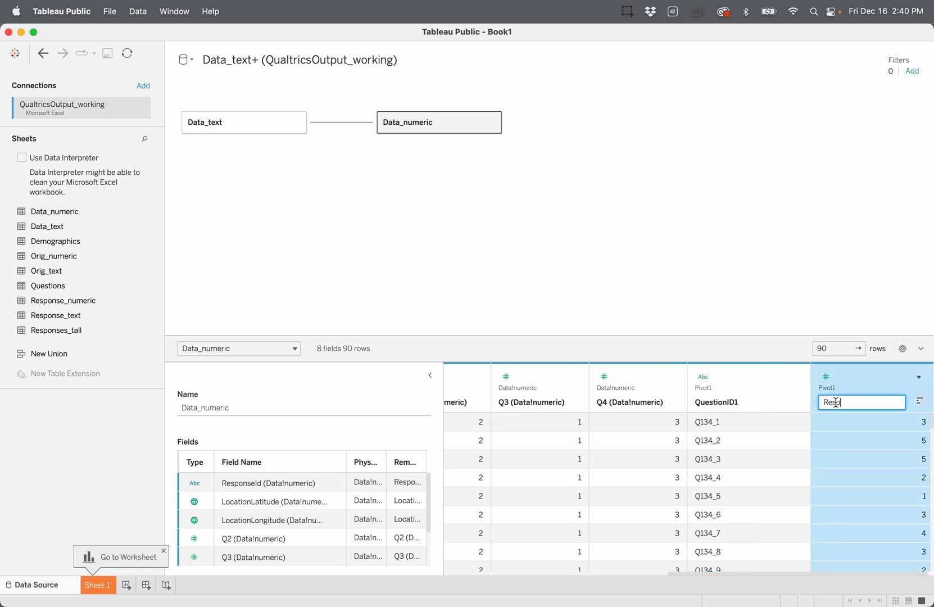
pyautogui.write('onse_numeric')
pyautogui.press('Return')
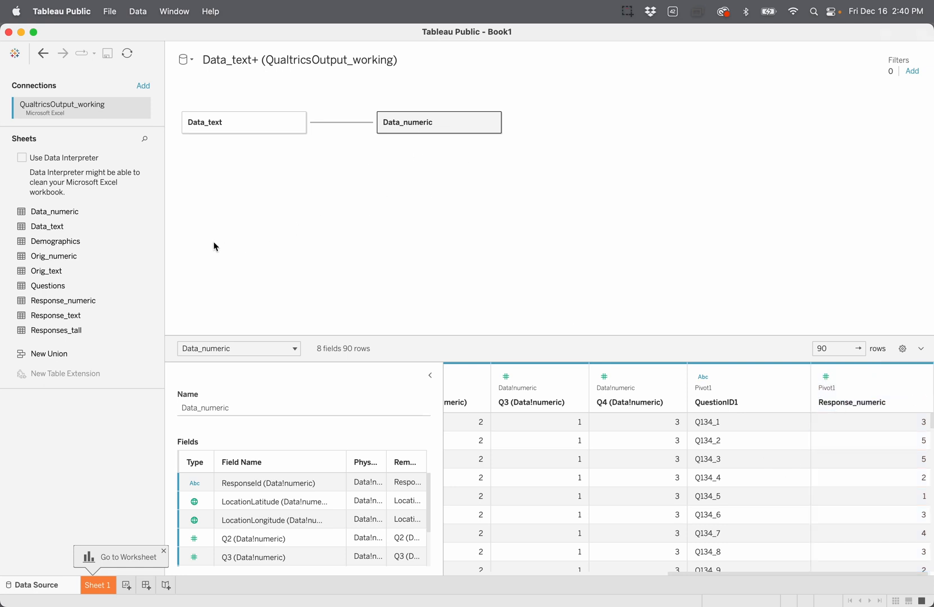
# Add a second matching condition, QuestionID = QuestionID1, to the relationship between Data_text and Data_numeric
pyautogui.click(344, 128)
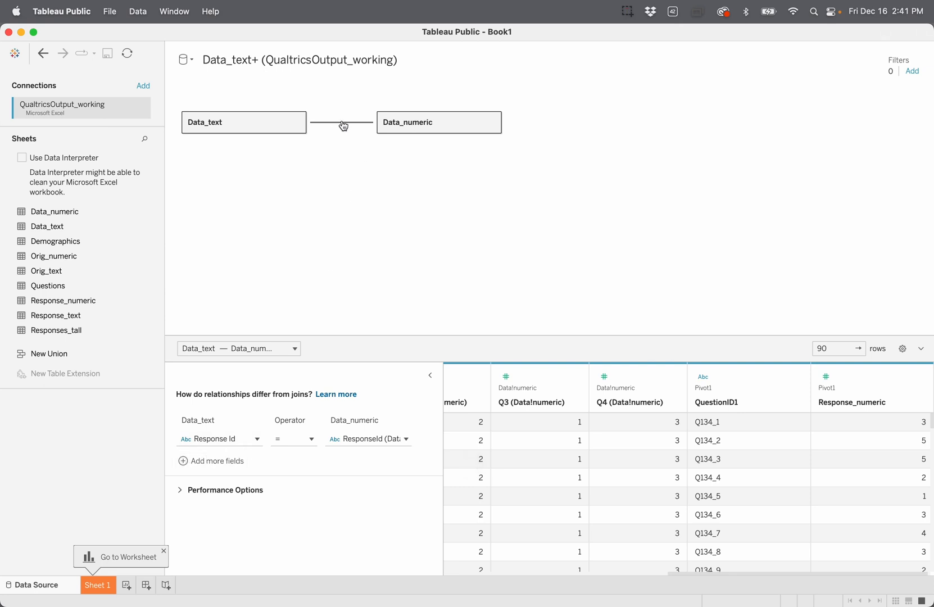
pyautogui.moveTo(341, 129)
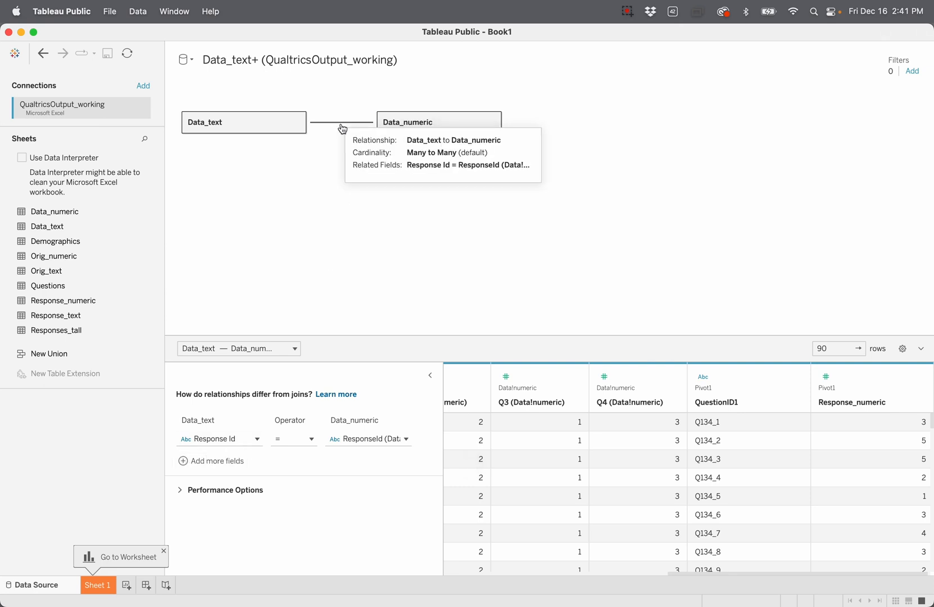
pyautogui.click(183, 461)
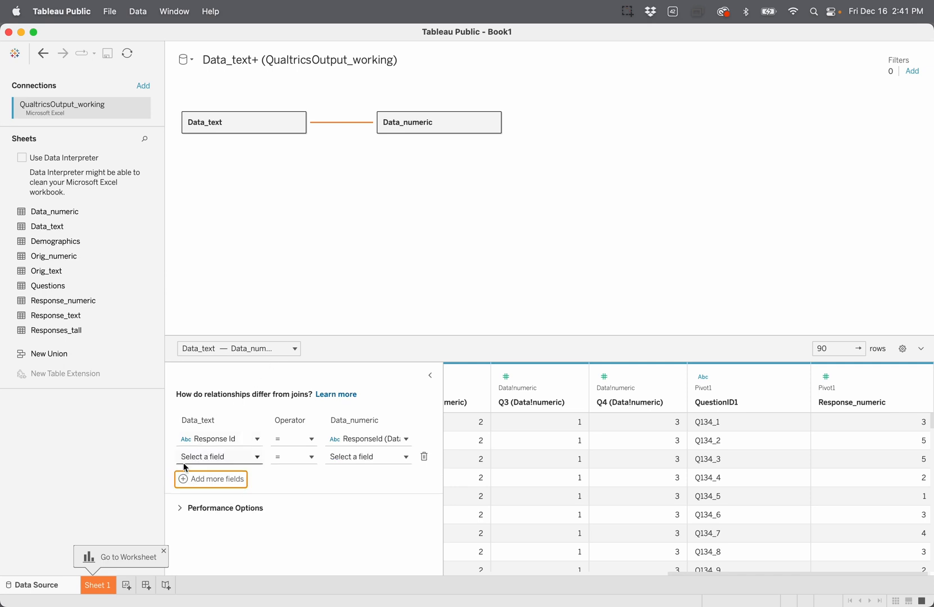
pyautogui.click(253, 458)
pyautogui.scroll(-2, 248, 535)
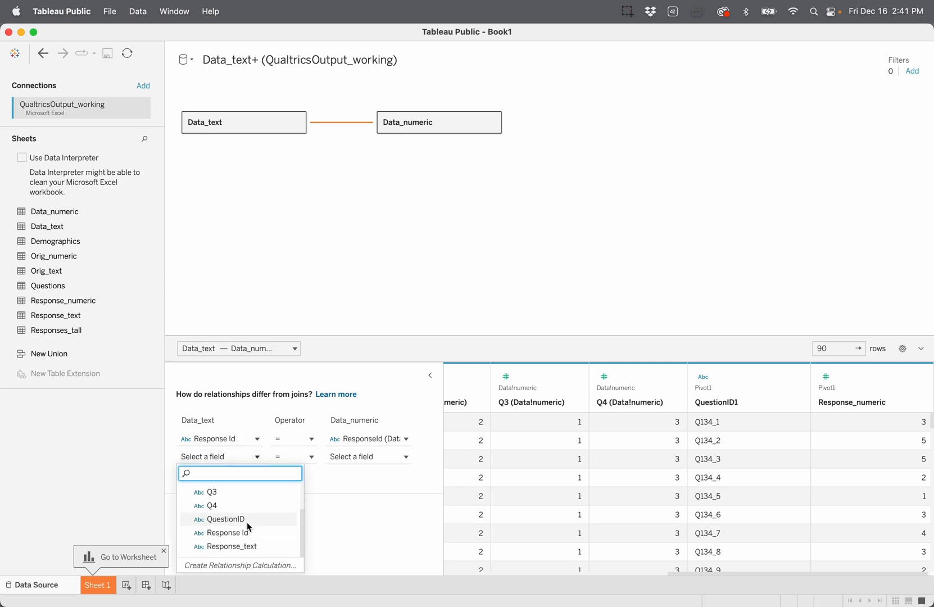
pyautogui.click(247, 521)
pyautogui.click(382, 455)
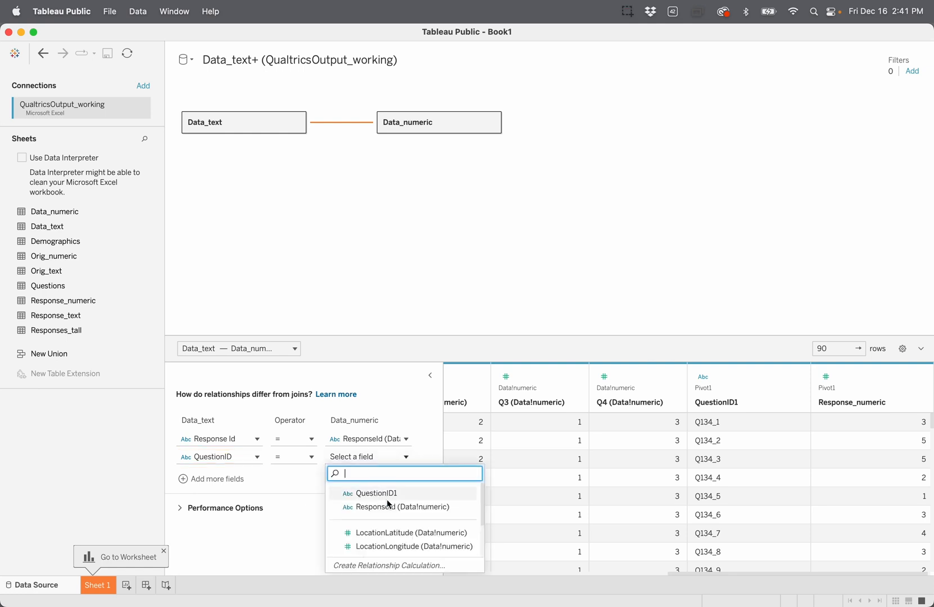
pyautogui.click(394, 494)
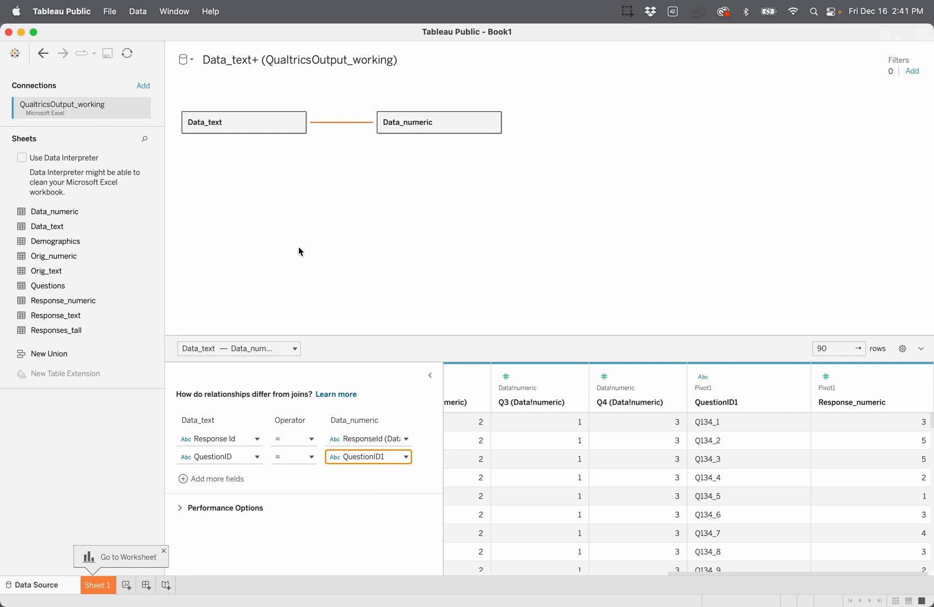
# Add the Questions sheet beside Data_numeric and relate them on QuestionID1 = Question ID
pyautogui.moveTo(51, 285); pyautogui.dragTo(563, 146)
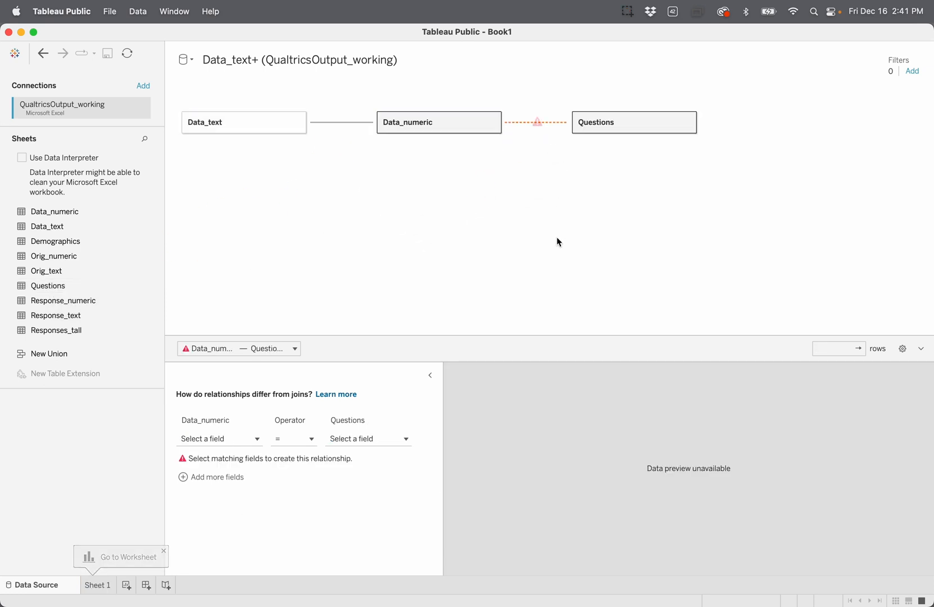
pyautogui.click(244, 439)
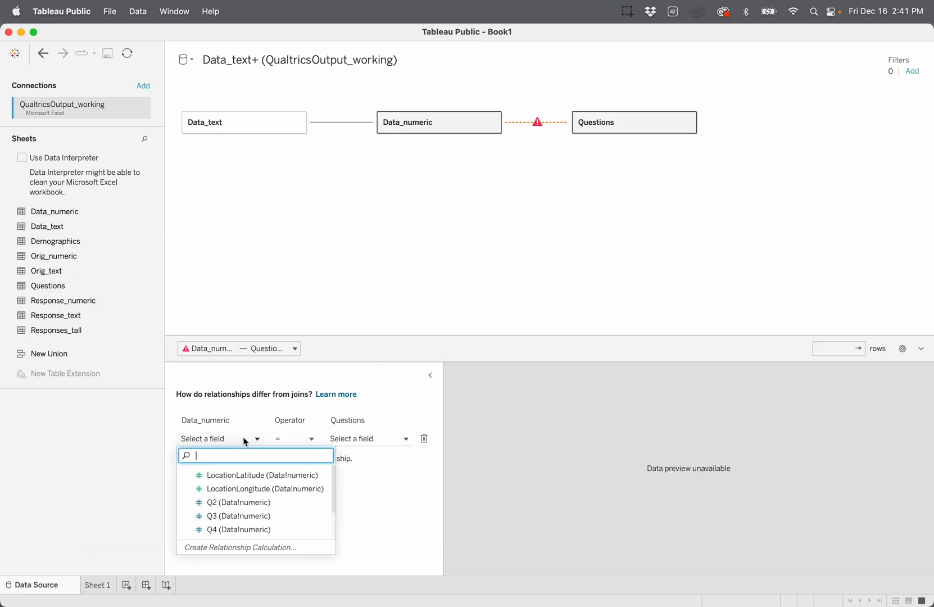
pyautogui.scroll(-3, 238, 498)
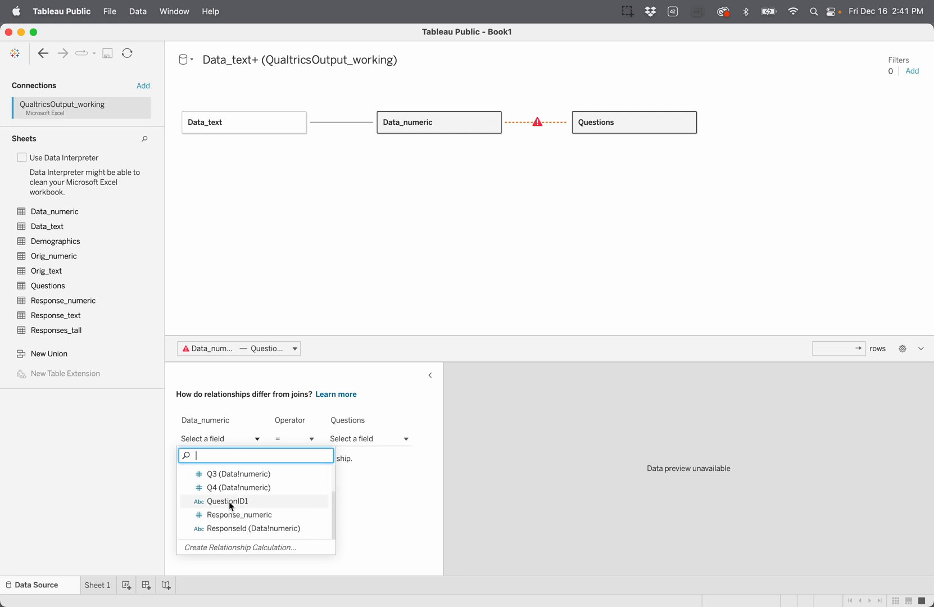
pyautogui.click(234, 501)
pyautogui.click(366, 440)
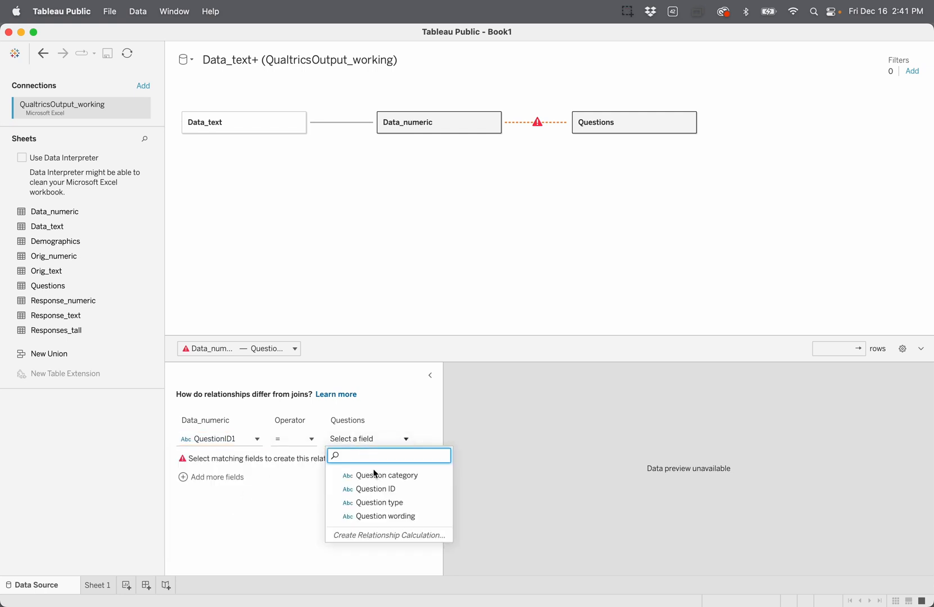
pyautogui.click(385, 489)
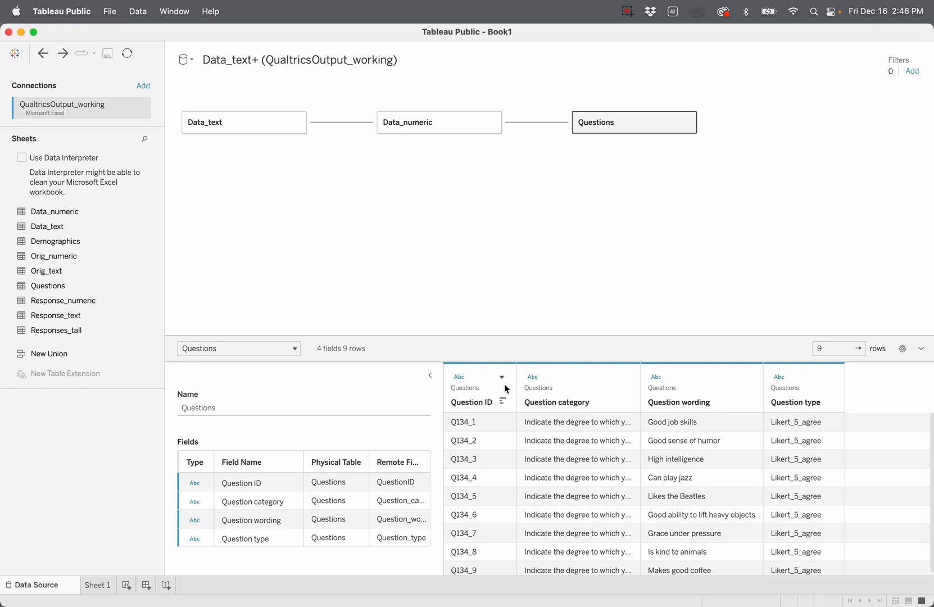
# Hide the Question ID column of the Questions table
pyautogui.click(503, 378)
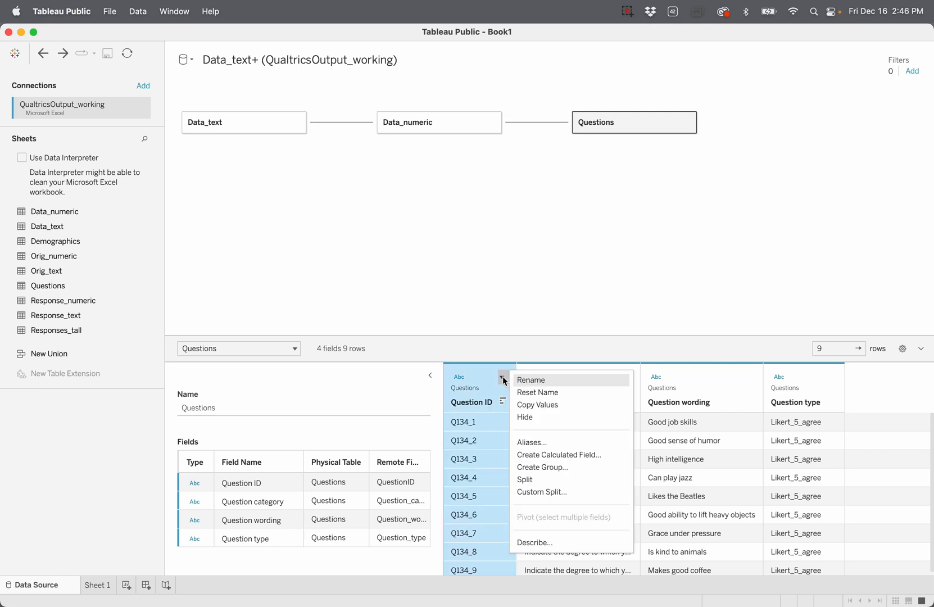
pyautogui.click(536, 416)
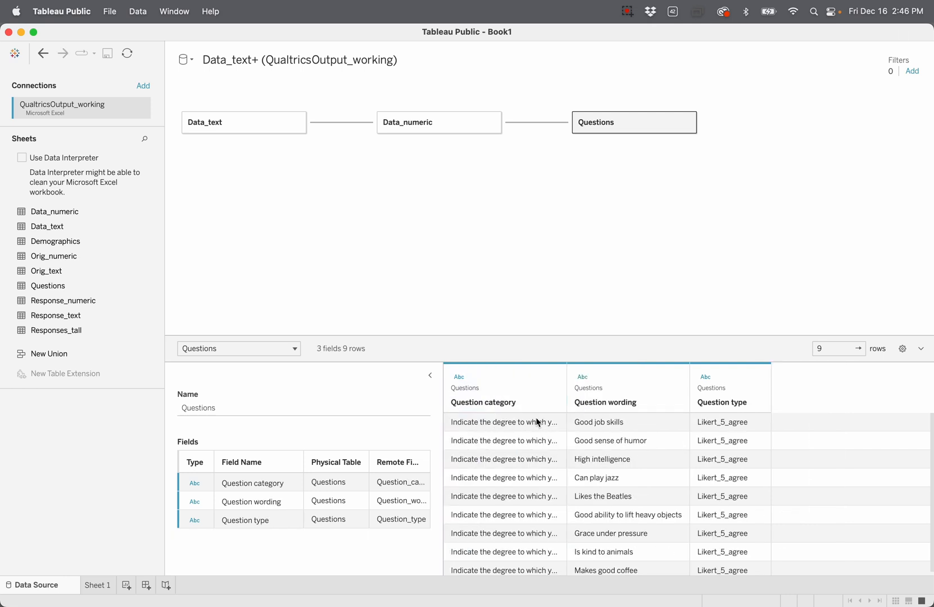
# Hide every Data_numeric column from ResponseId through Q4 plus QuestionID1, keeping only Response_numeric
pyautogui.click(438, 123)
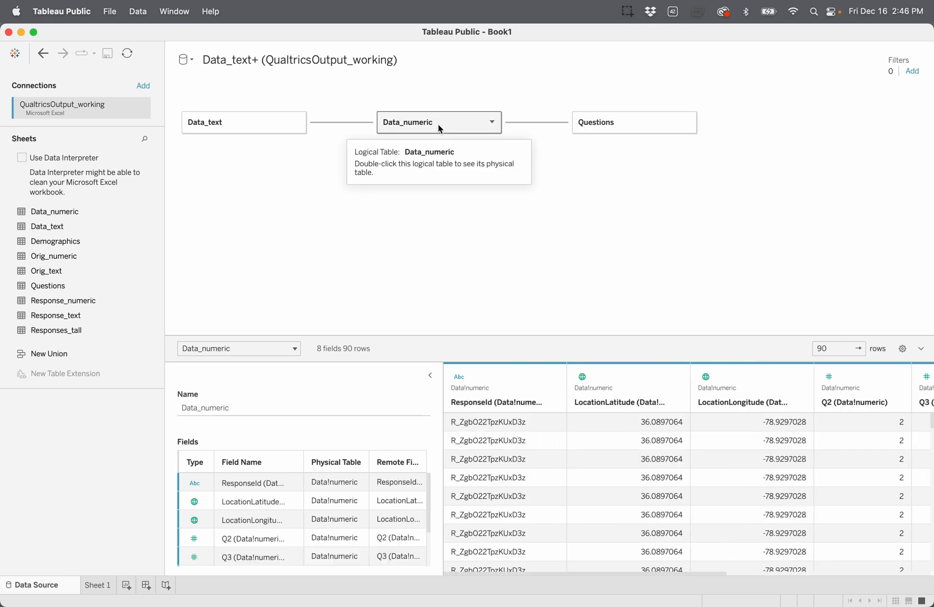
pyautogui.click(518, 377)
pyautogui.hscroll(8, 627, 430)
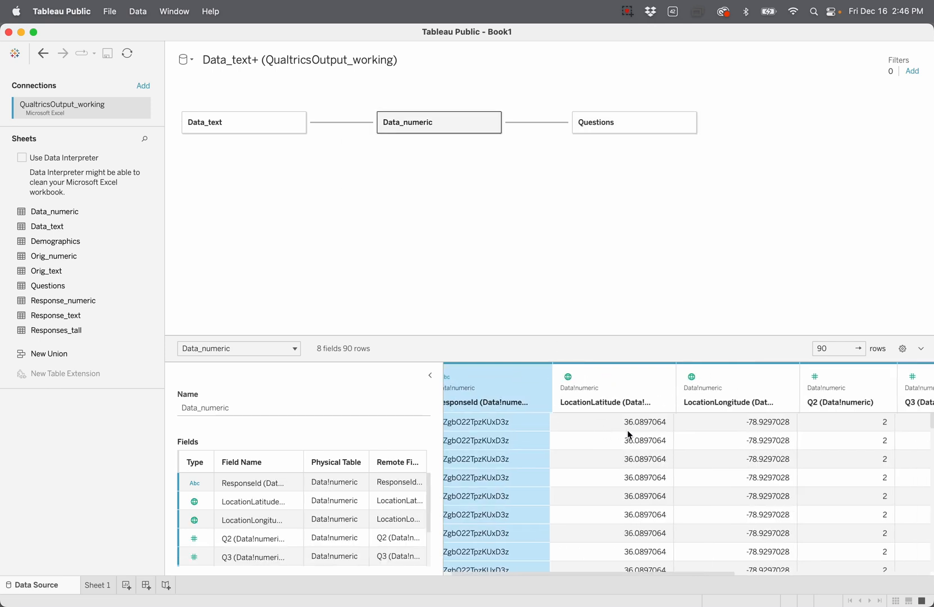
pyautogui.hscroll(3, 626, 429)
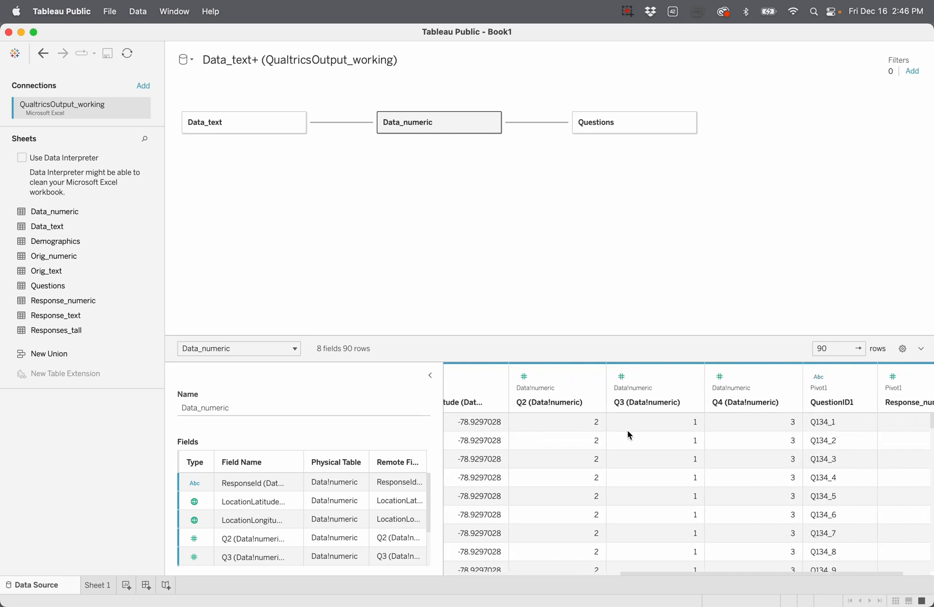
pyautogui.keyDown('shift'); pyautogui.click(732, 376); pyautogui.keyUp('shift')
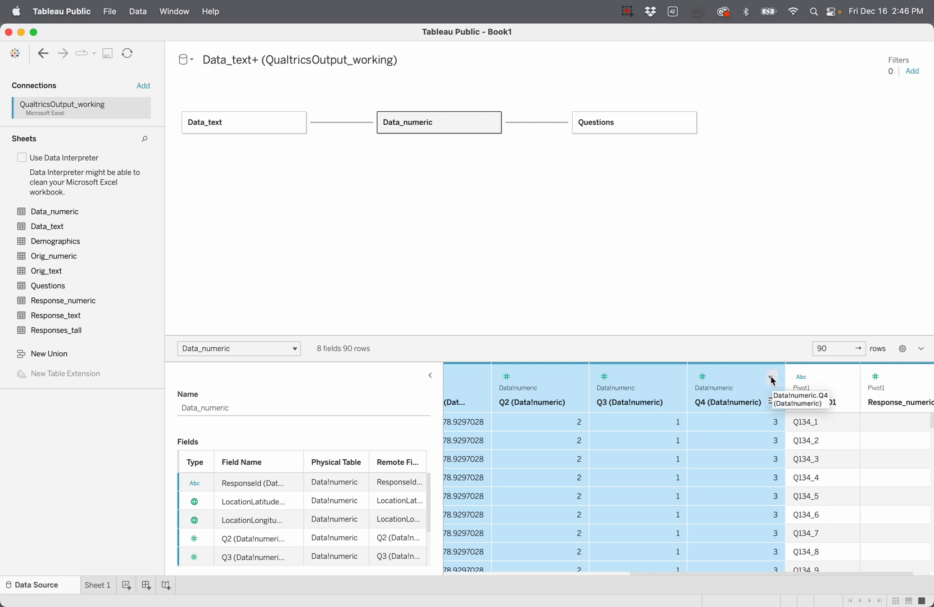
pyautogui.hscroll(1, 767, 458)
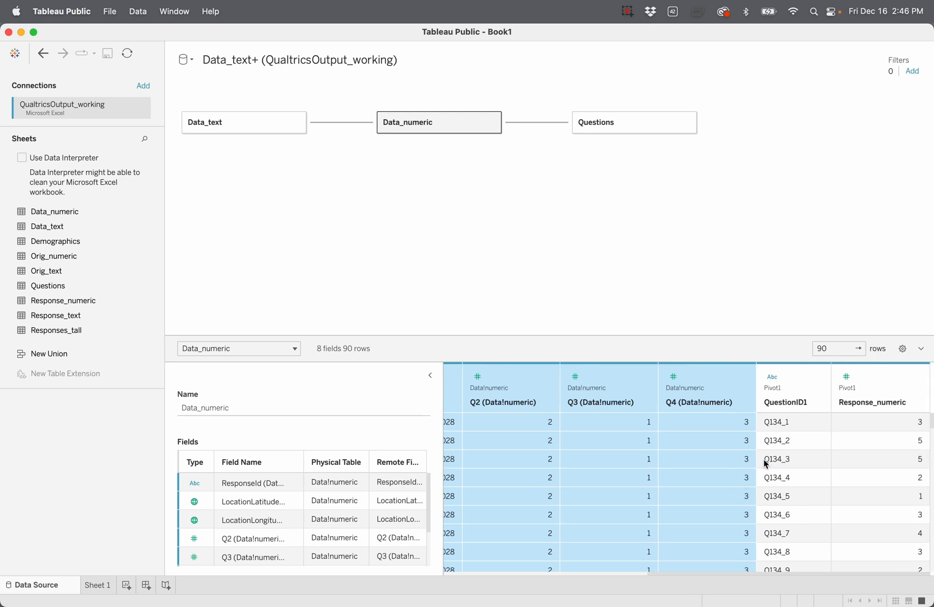
pyautogui.click(801, 374)
pyautogui.click(816, 376)
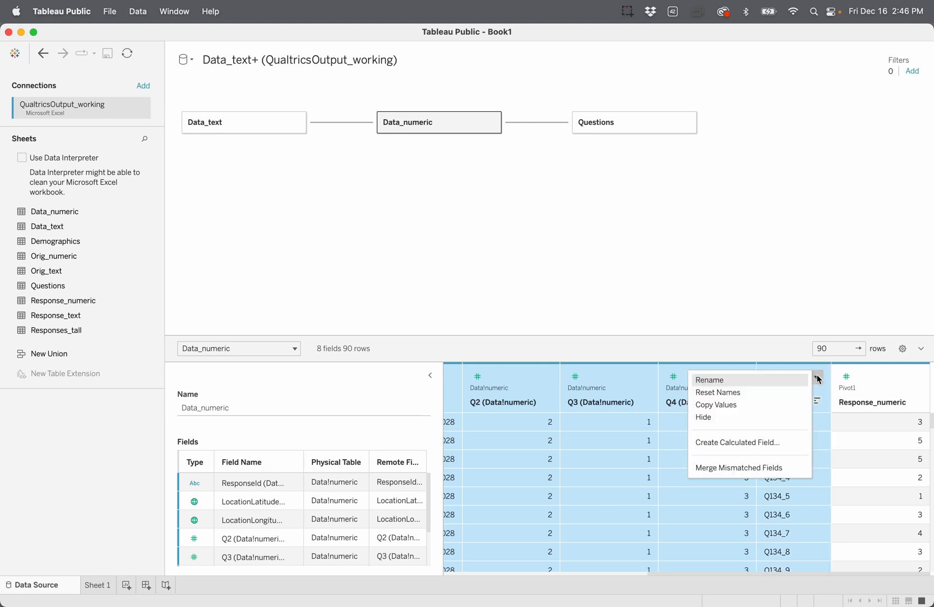
pyautogui.click(762, 416)
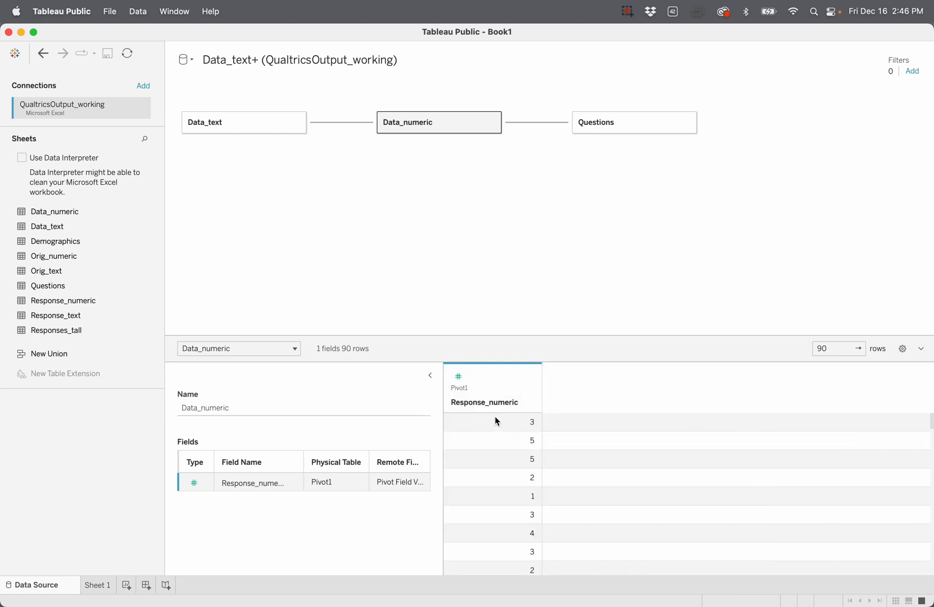
# Review the columns of the Data_text table and group the fields on Sheet 1 by folder
pyautogui.click(234, 121)
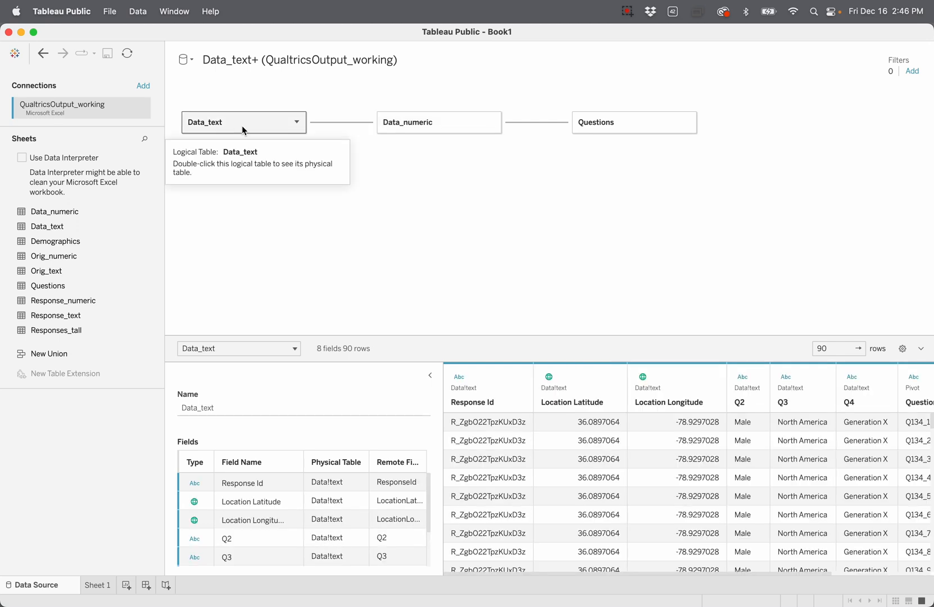
pyautogui.hscroll(5, 658, 444)
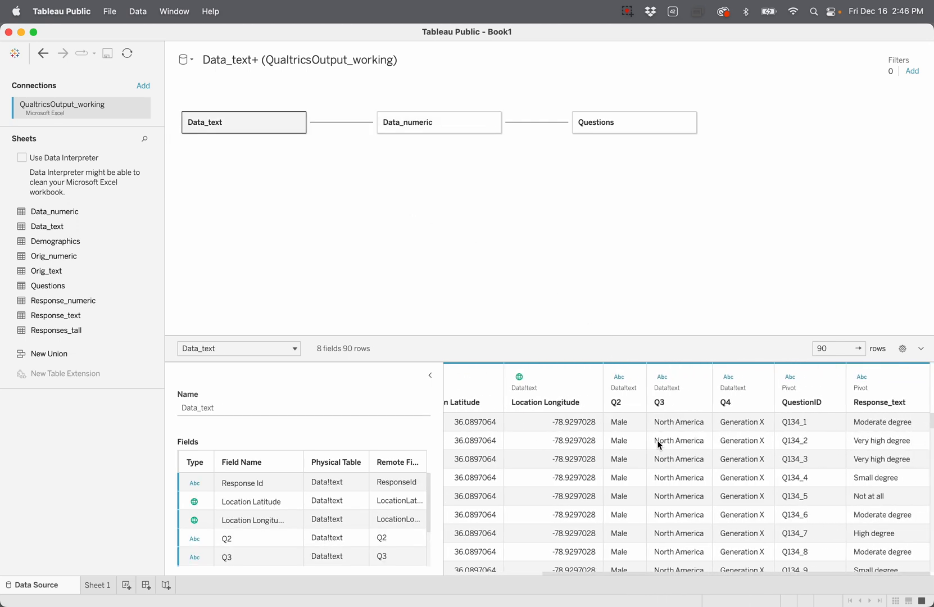
pyautogui.hscroll(-5, 658, 444)
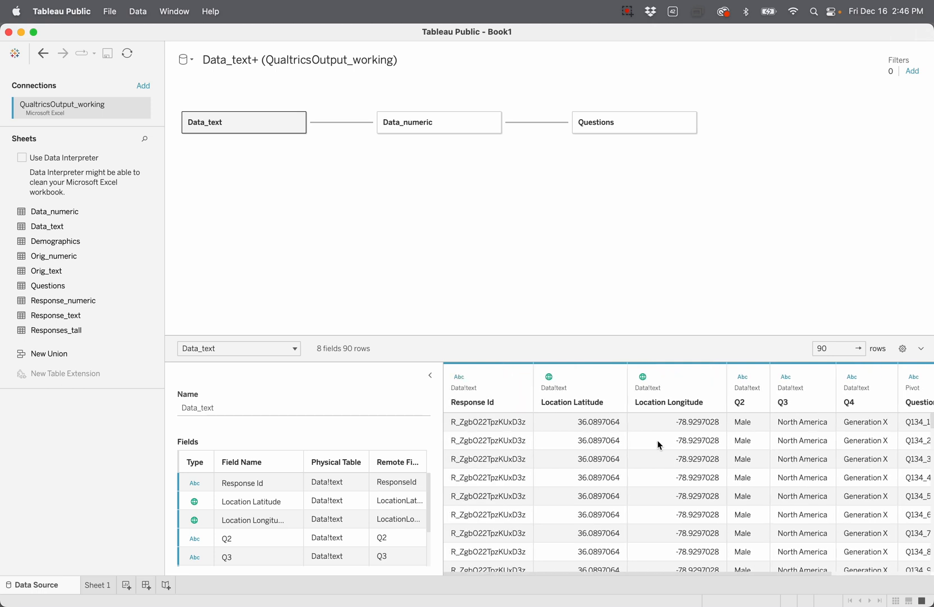
pyautogui.click(97, 585)
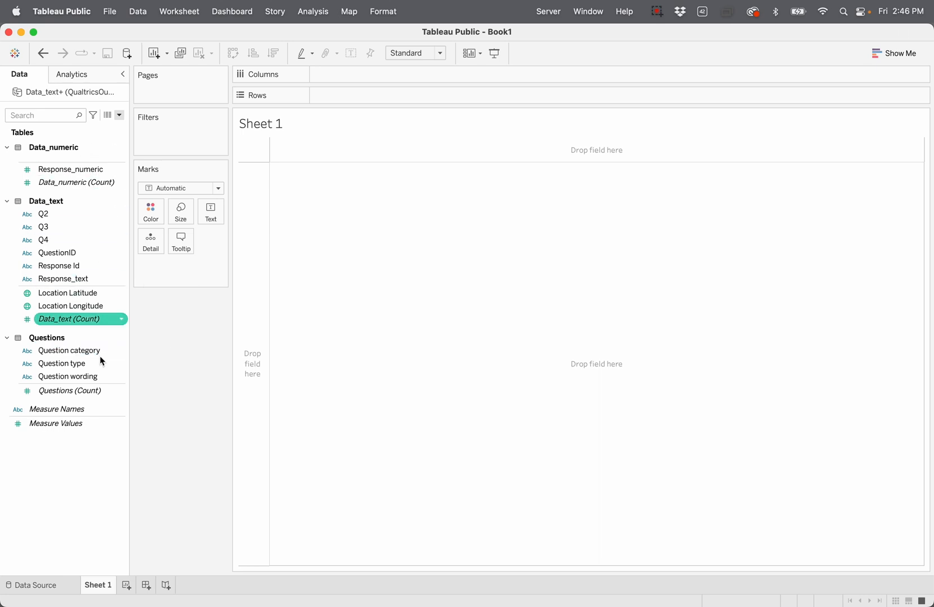
pyautogui.click(119, 114)
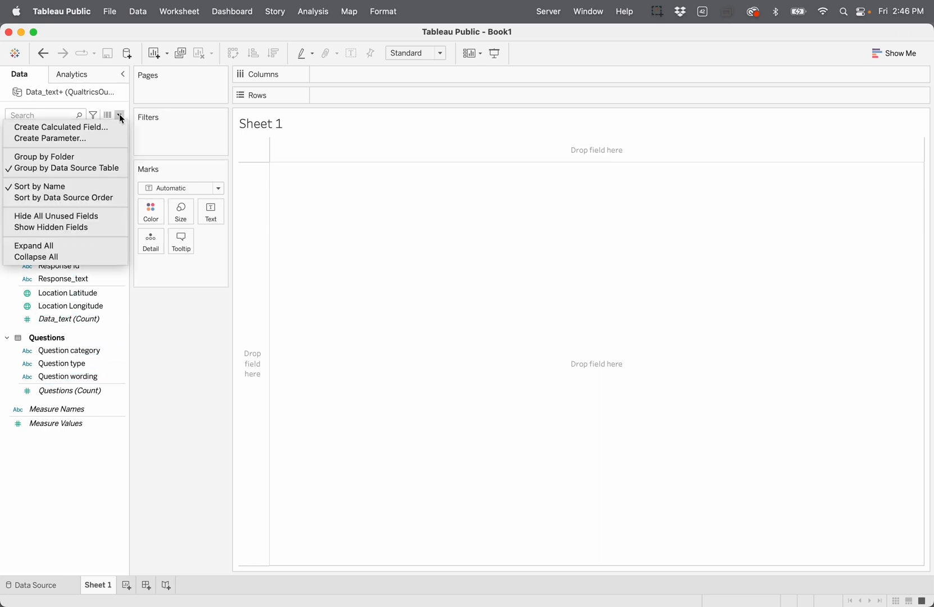
pyautogui.click(88, 157)
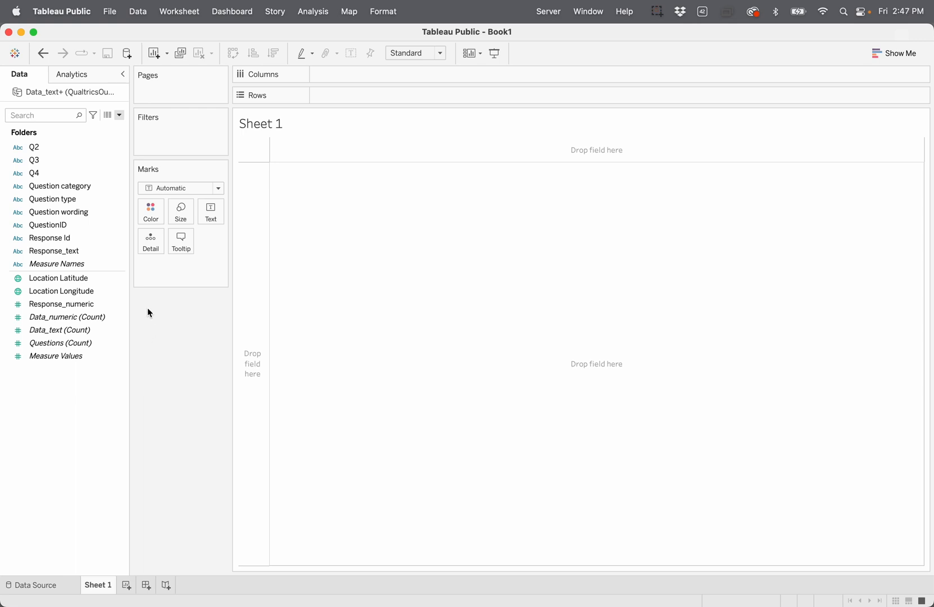
# Place Question wording on Rows and Response Id on Columns
pyautogui.click(93, 217)
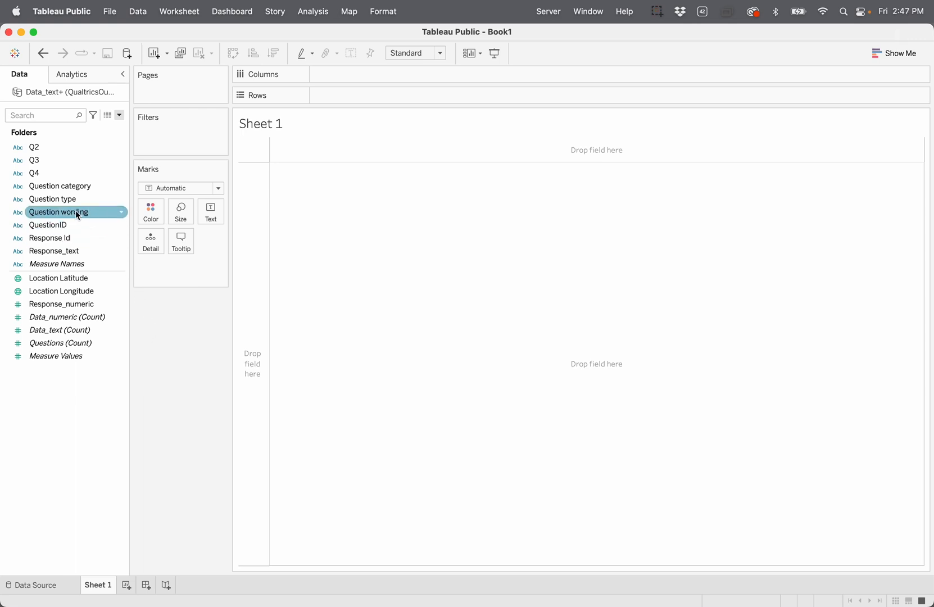
pyautogui.moveTo(78, 215); pyautogui.dragTo(248, 266)
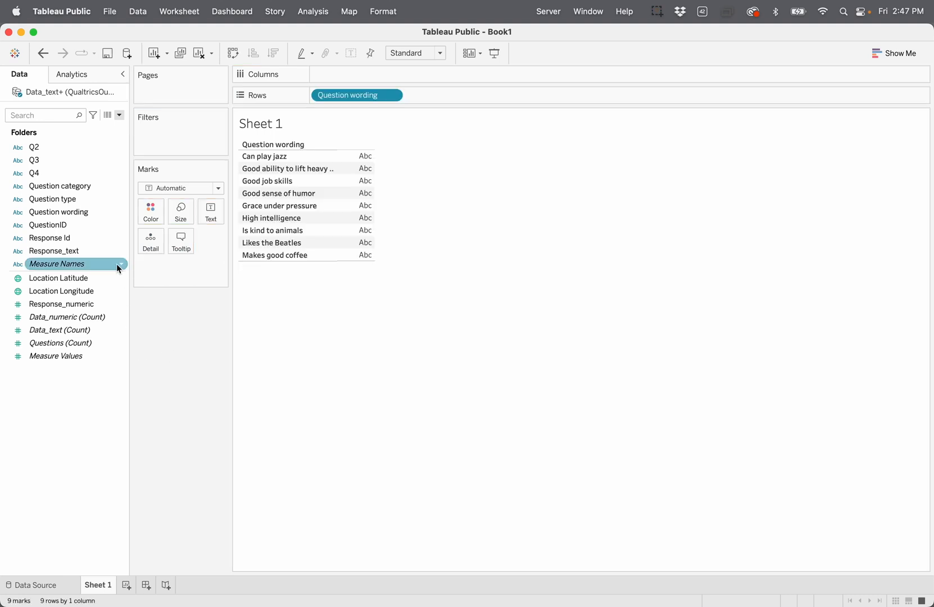
pyautogui.click(96, 254)
pyautogui.click(76, 235)
pyautogui.moveTo(76, 235); pyautogui.dragTo(368, 76)
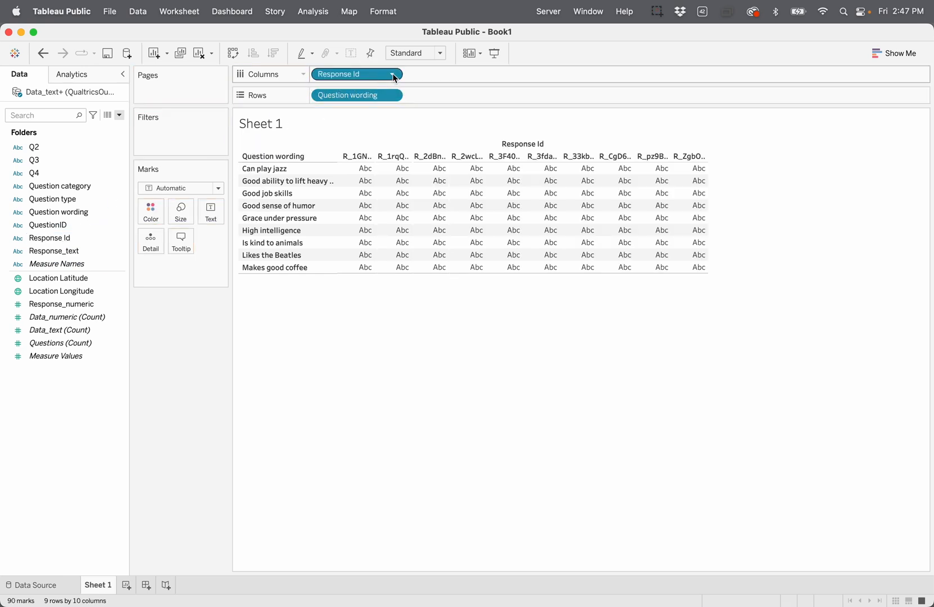
# Aggregate Response Id as Count (Distinct) and color the bars by Response_text
pyautogui.click(393, 75)
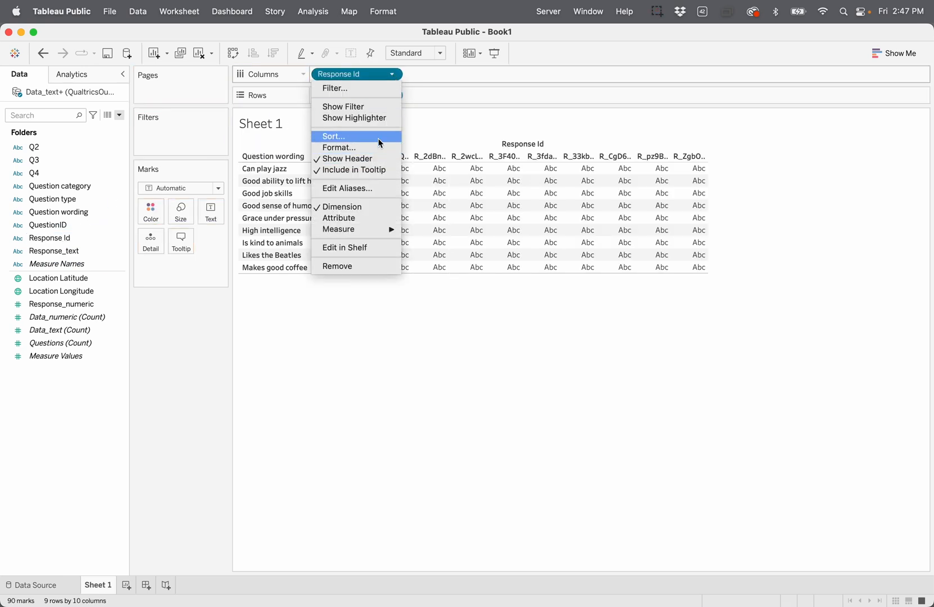
pyautogui.moveTo(376, 228)
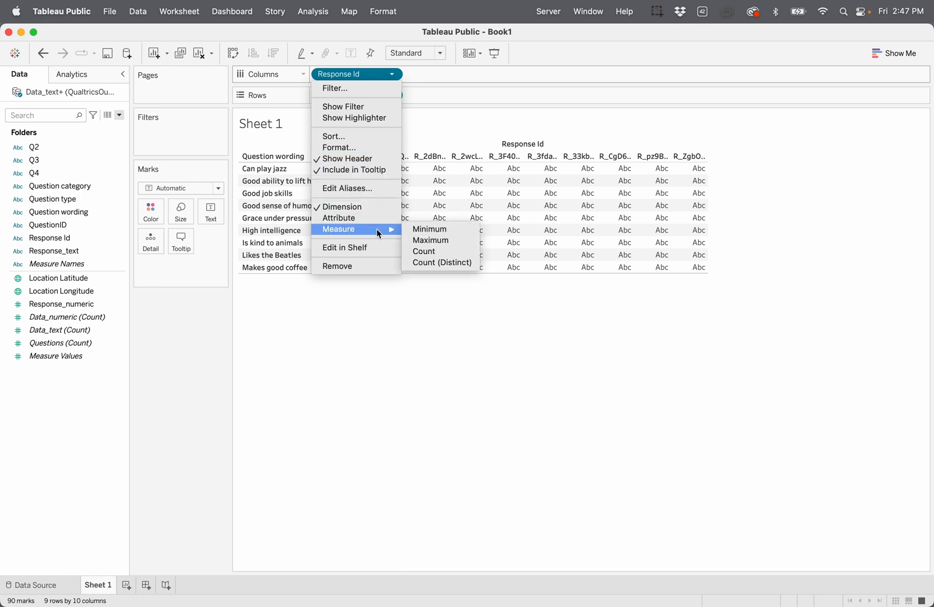
pyautogui.click(427, 263)
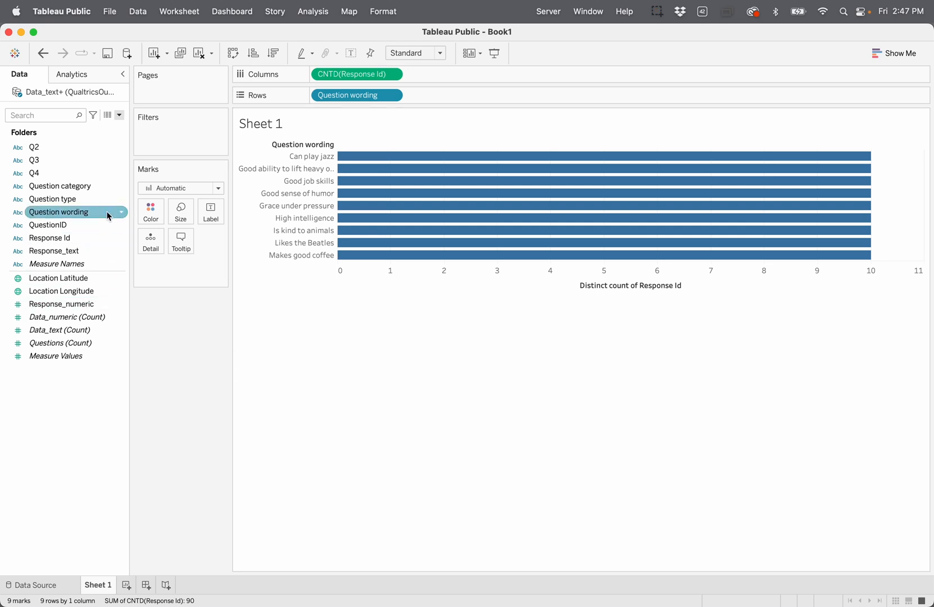
pyautogui.click(85, 252)
pyautogui.moveTo(85, 254); pyautogui.dragTo(150, 210)
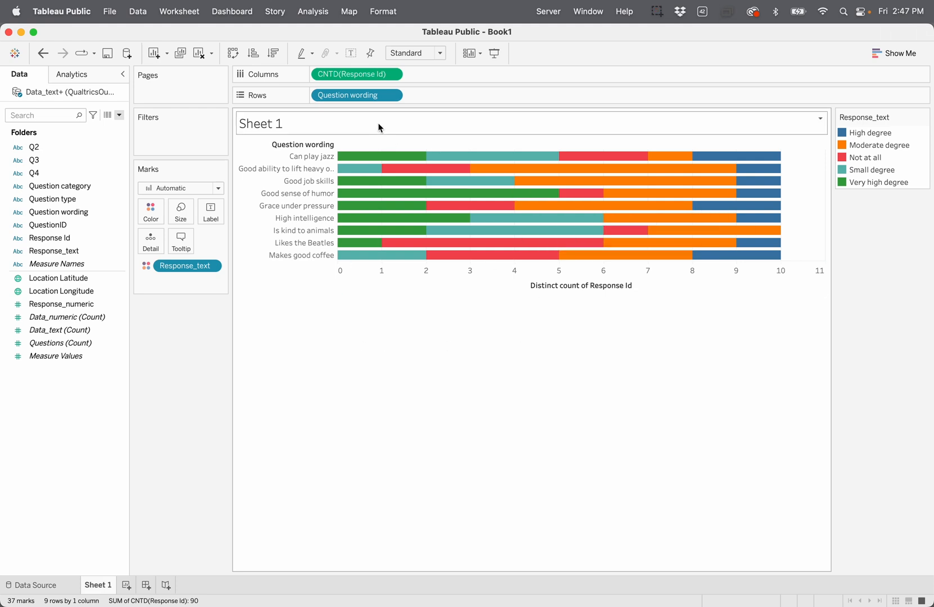
# Apply a Percent of Total table calculation to the distinct count of Response Id, set its compute direction, and enlarge the chart rows
pyautogui.click(392, 75)
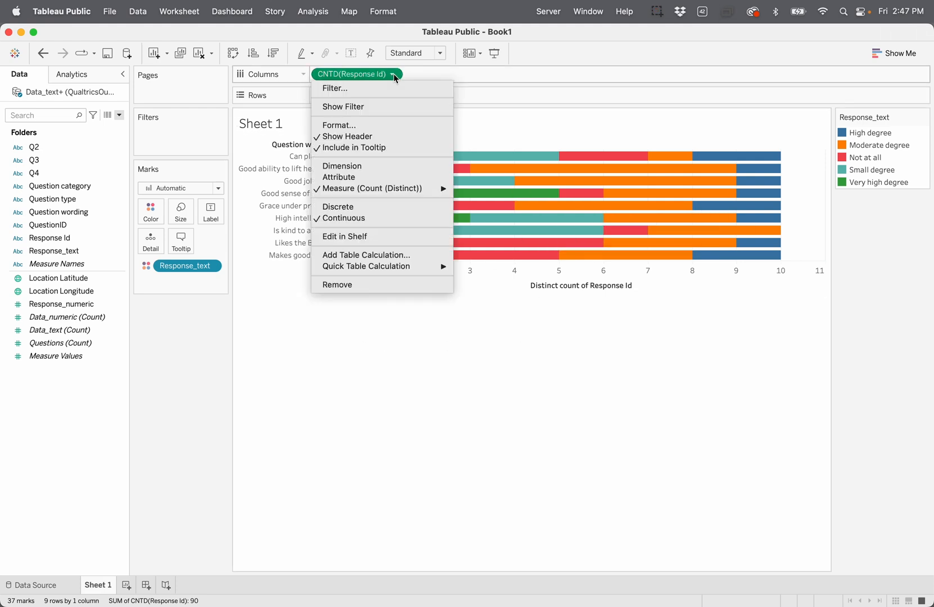
pyautogui.moveTo(398, 267)
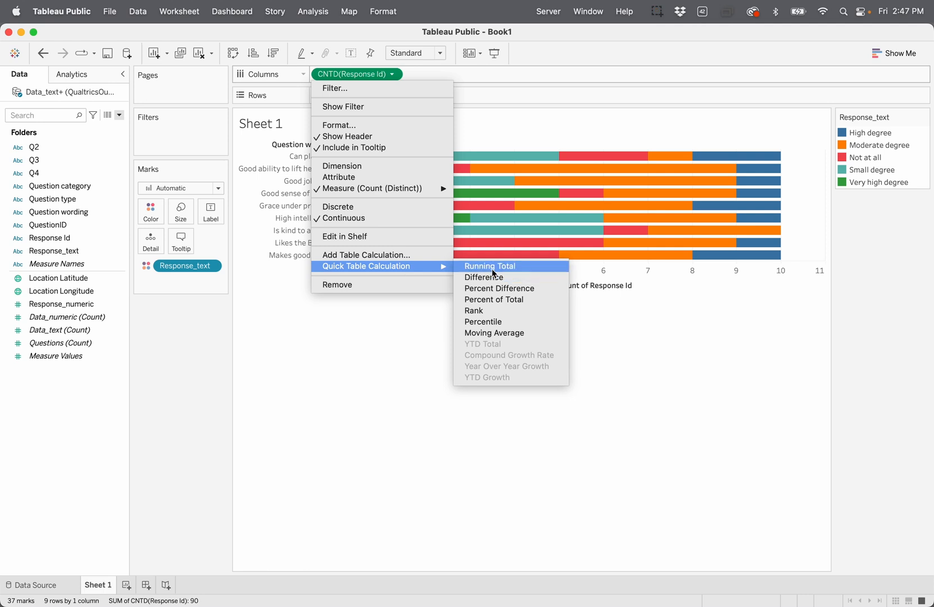
pyautogui.click(498, 301)
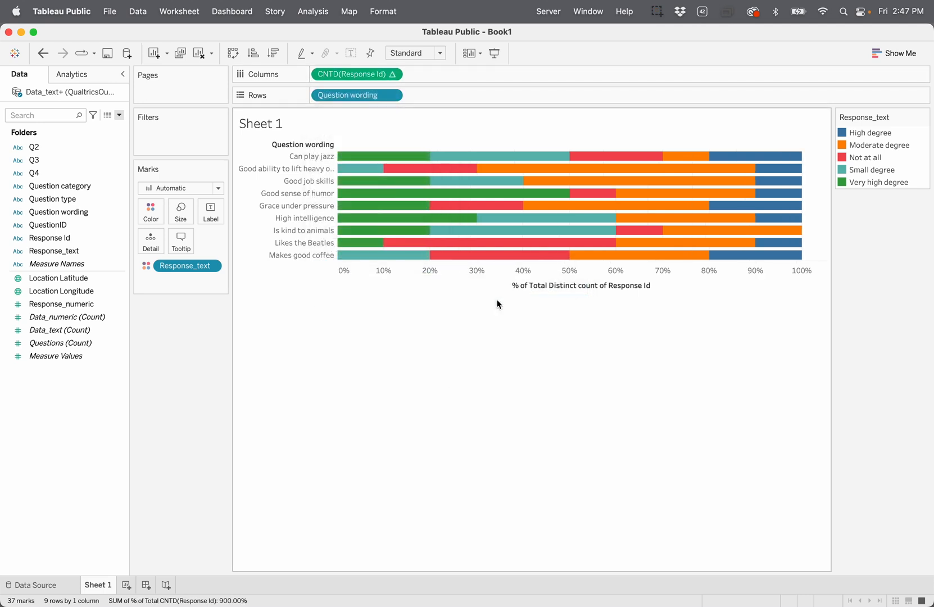
pyautogui.click(391, 74)
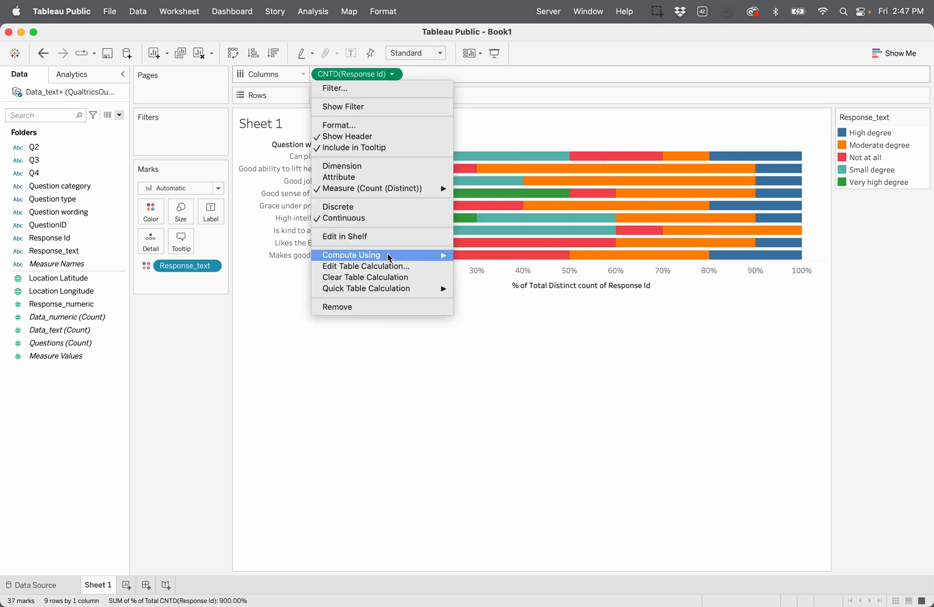
pyautogui.moveTo(389, 257)
pyautogui.click(467, 256)
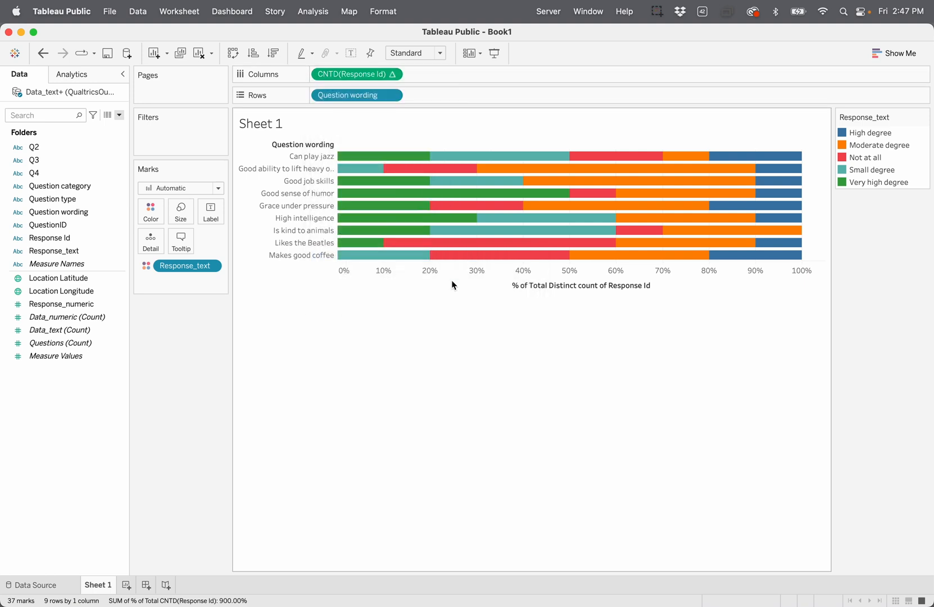
pyautogui.moveTo(316, 248); pyautogui.dragTo(348, 225)
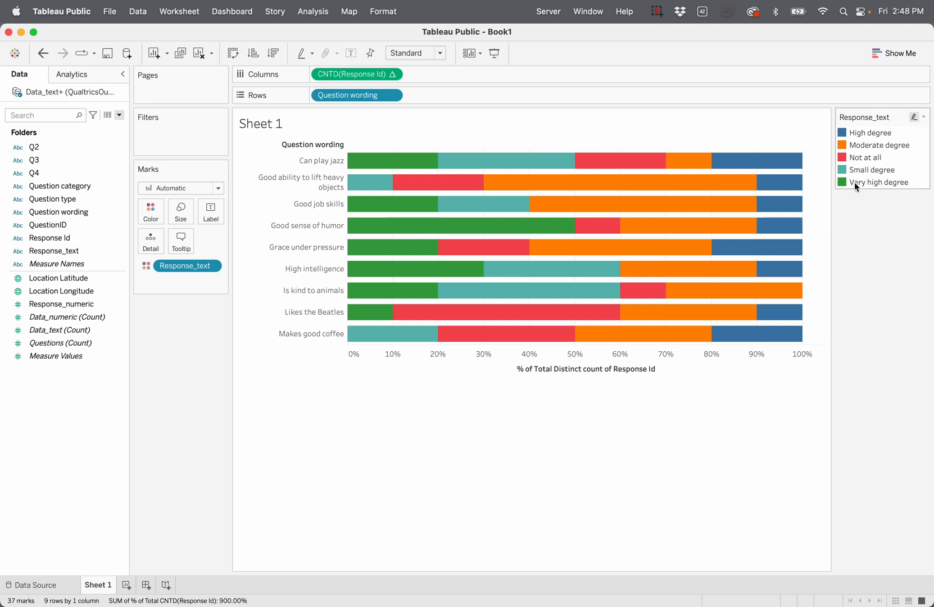
# Sort Response_text in ascending order by the Response_numeric field using the Maximum aggregation
pyautogui.click(923, 117)
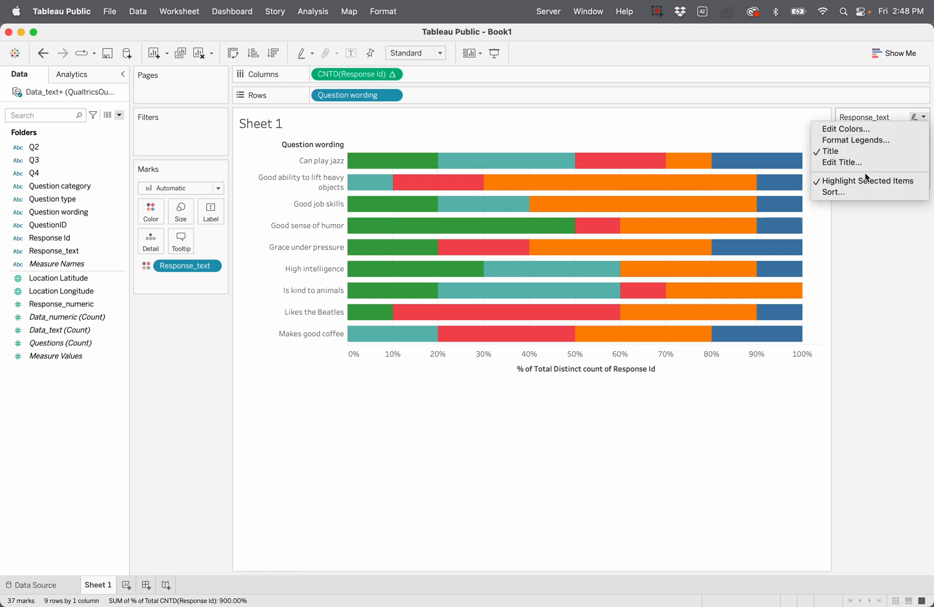
pyautogui.click(858, 191)
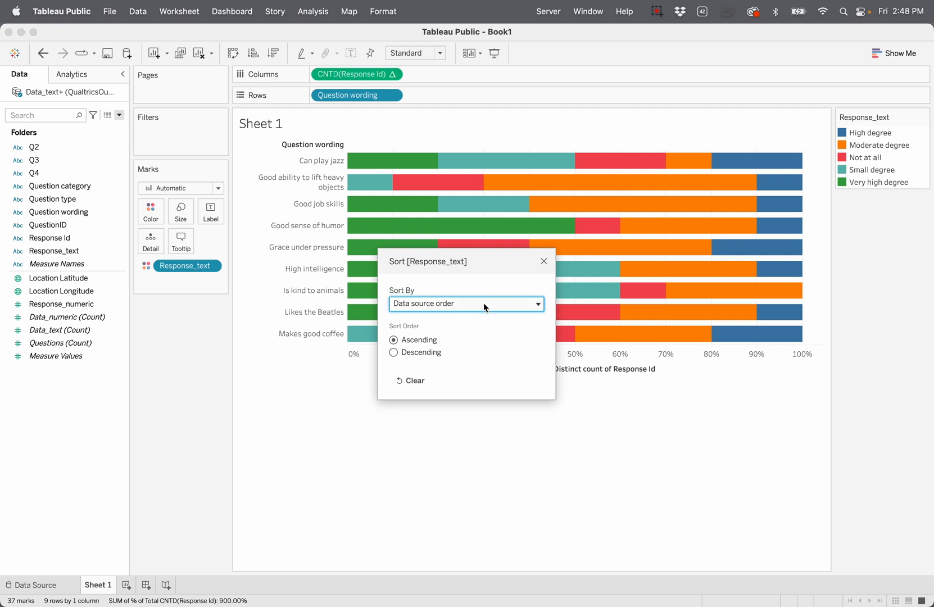
pyautogui.click(481, 310)
pyautogui.click(461, 335)
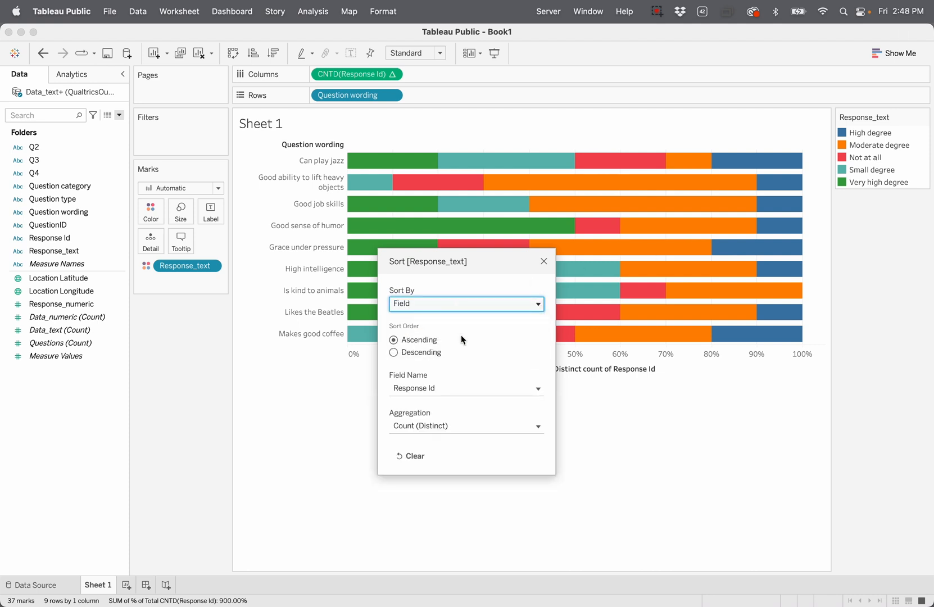
pyautogui.click(441, 387)
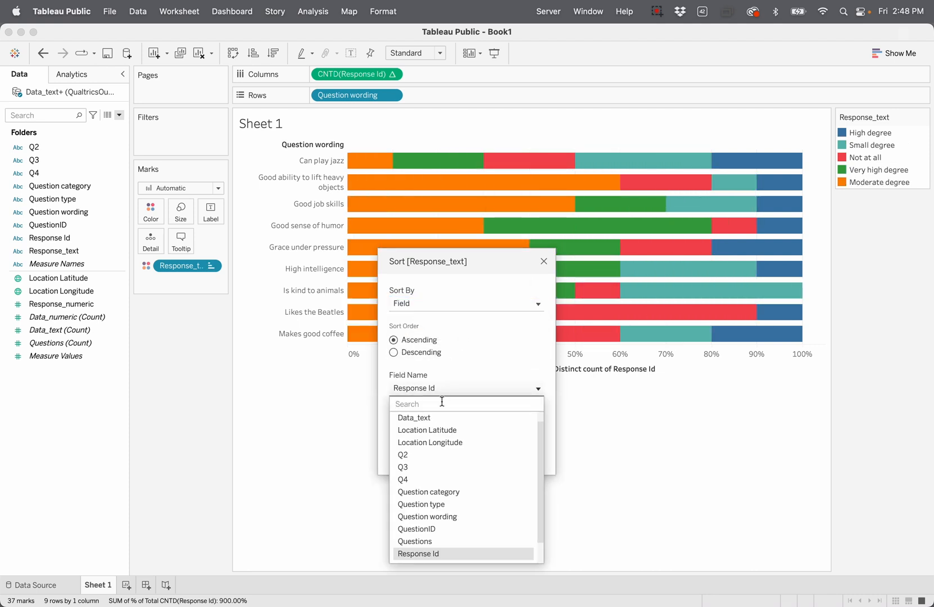
pyautogui.scroll(-1, 449, 478)
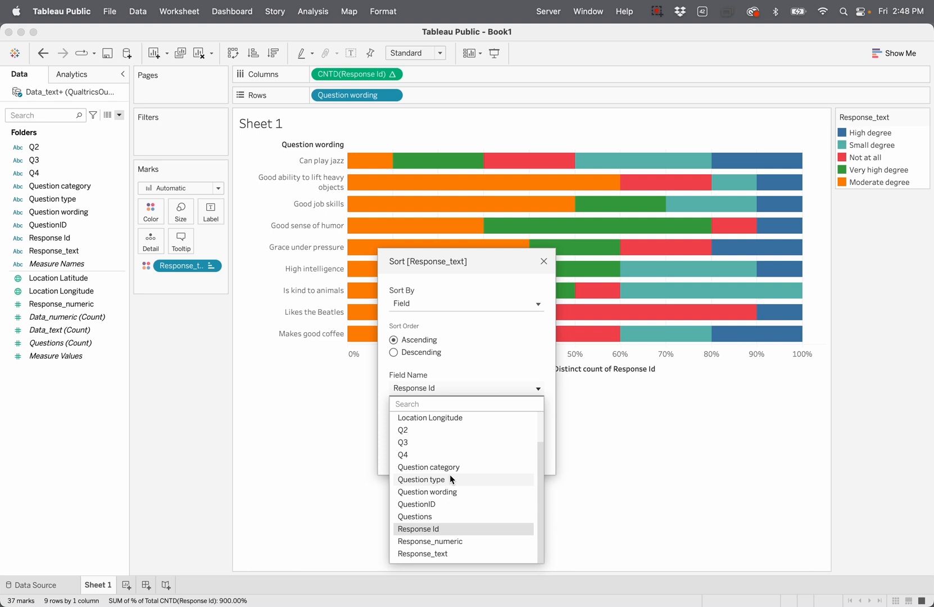
pyautogui.click(439, 541)
pyautogui.click(444, 428)
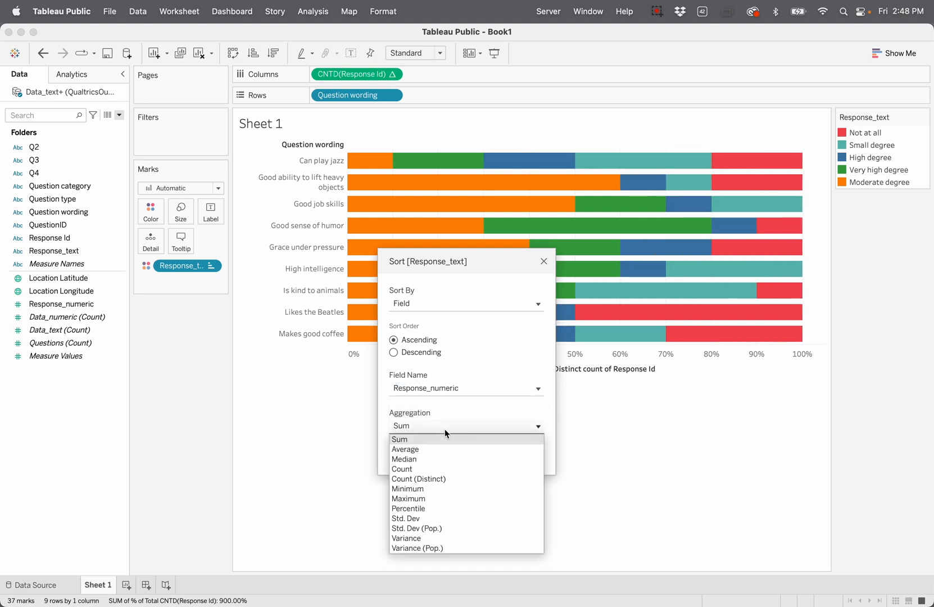
pyautogui.click(441, 498)
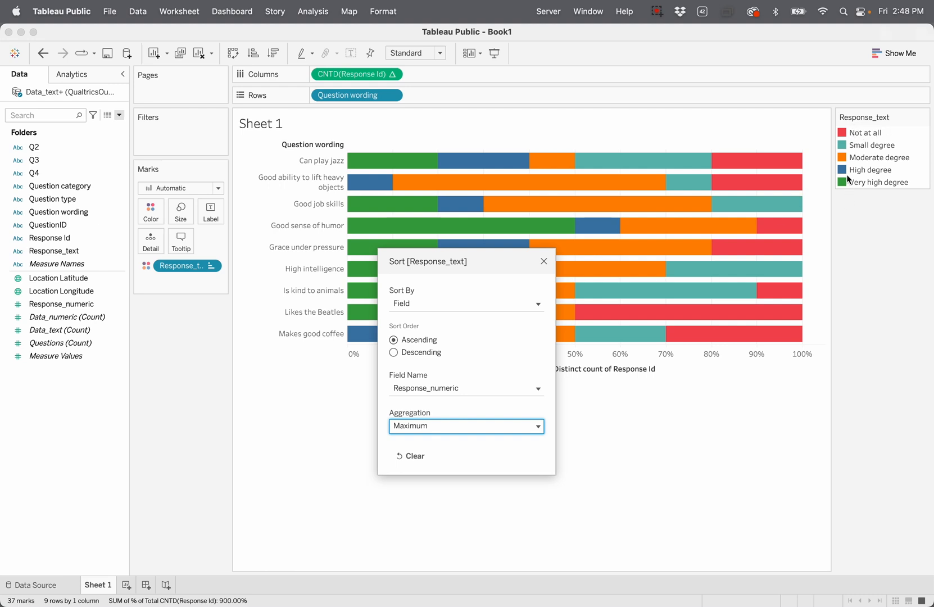
pyautogui.click(544, 262)
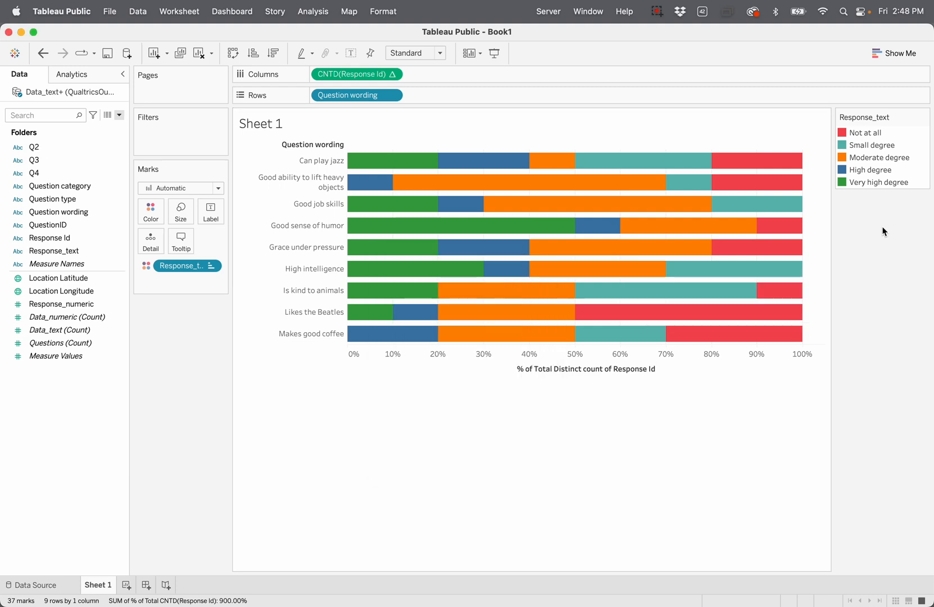
# Assign the Orange-Gold color palette to the Response_text values
pyautogui.click(923, 117)
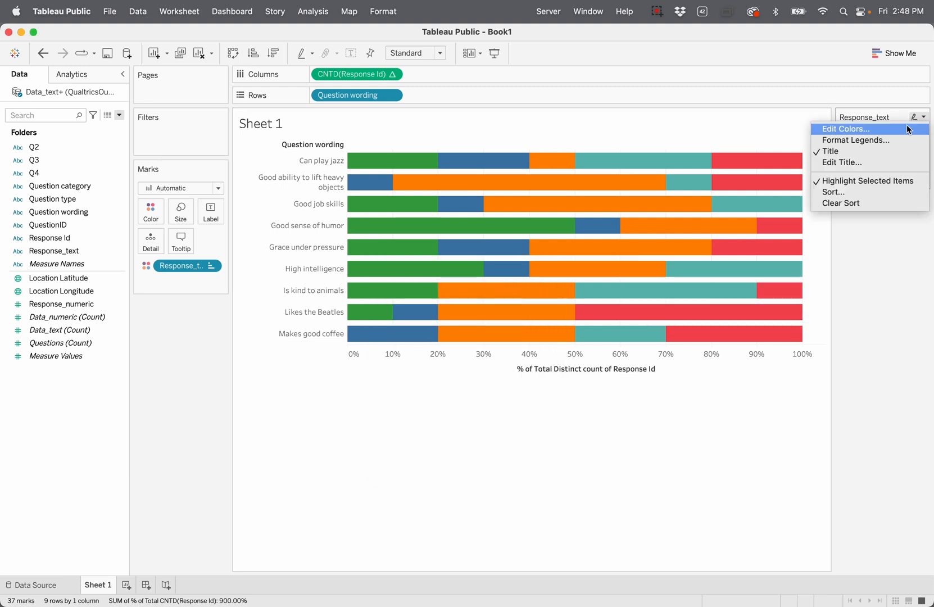
pyautogui.click(908, 129)
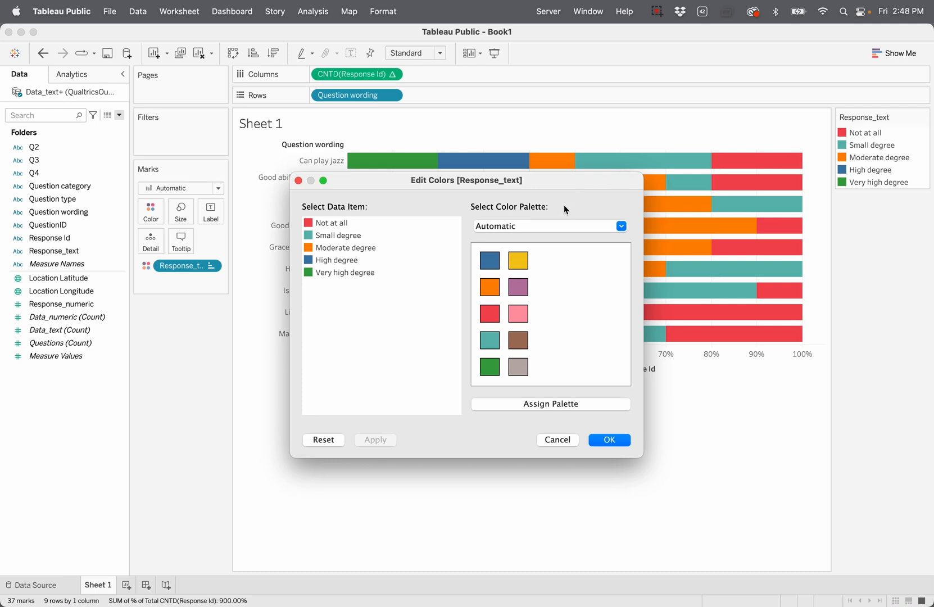
pyautogui.click(567, 228)
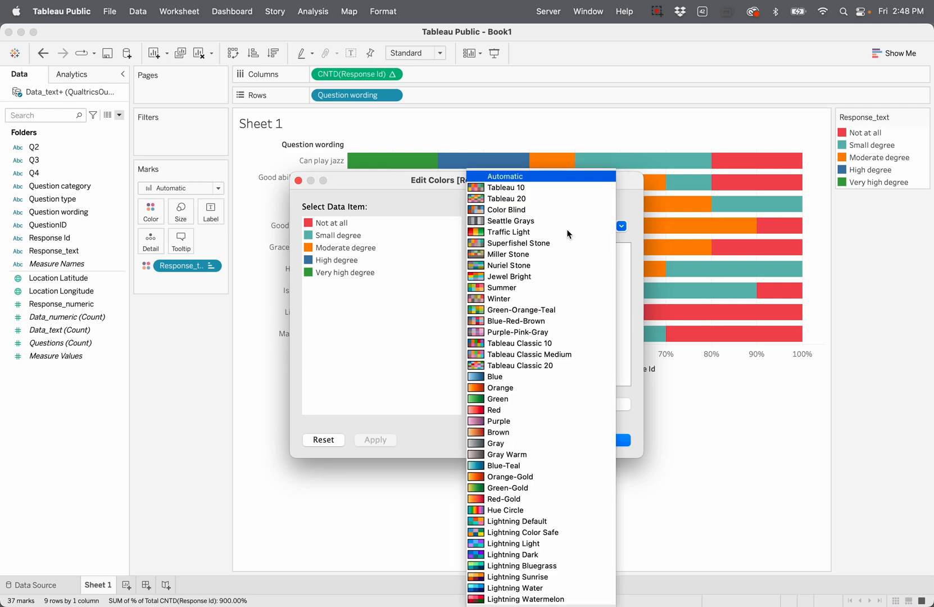
pyautogui.click(525, 475)
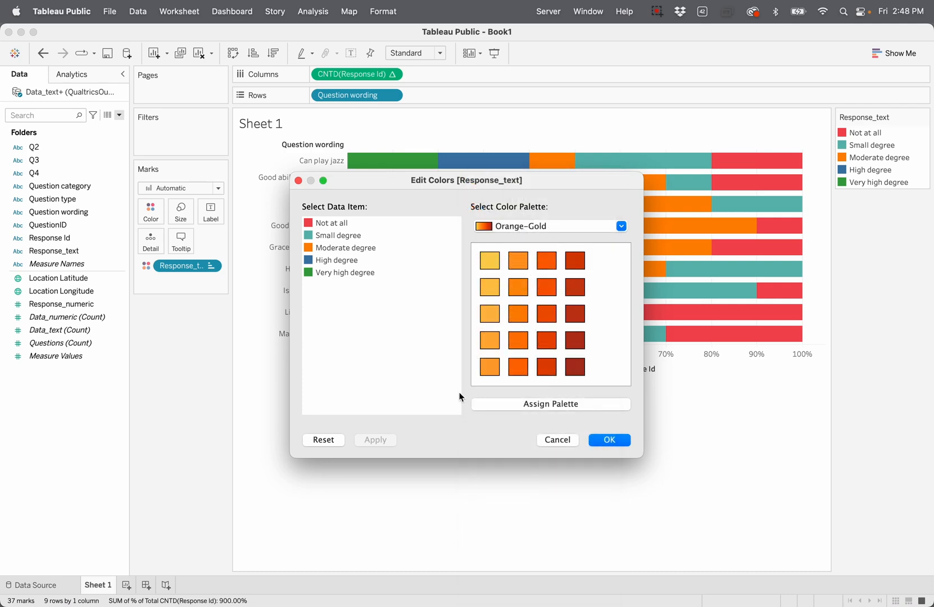
pyautogui.click(521, 409)
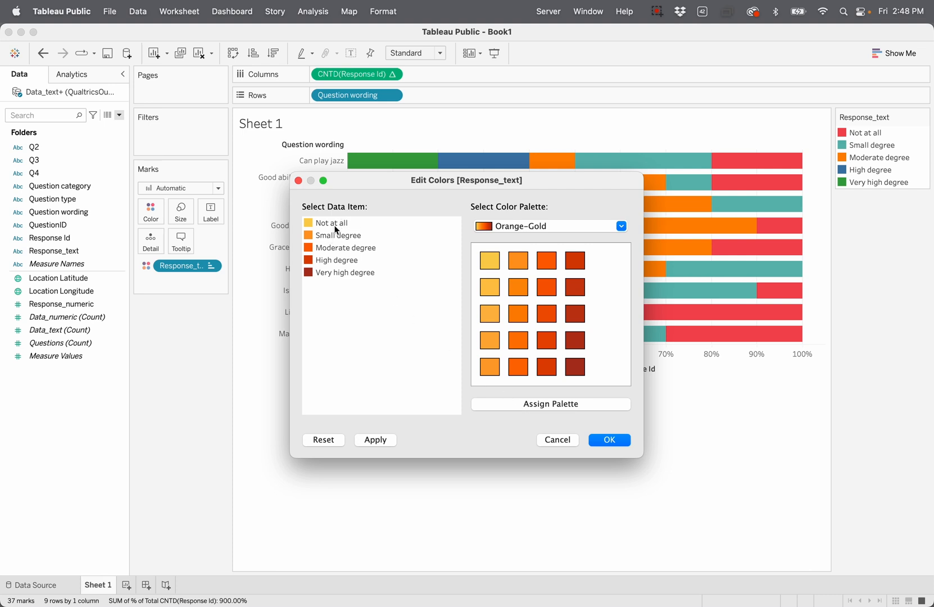
pyautogui.click(609, 440)
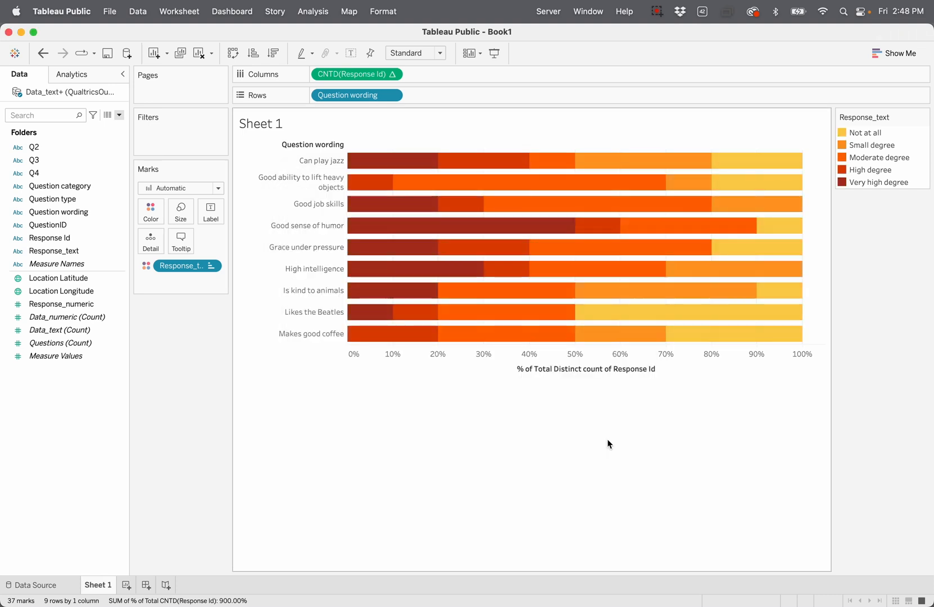
# Change the Response_text sort order to descending, keeping the sort by the Response_numeric field
pyautogui.click(922, 117)
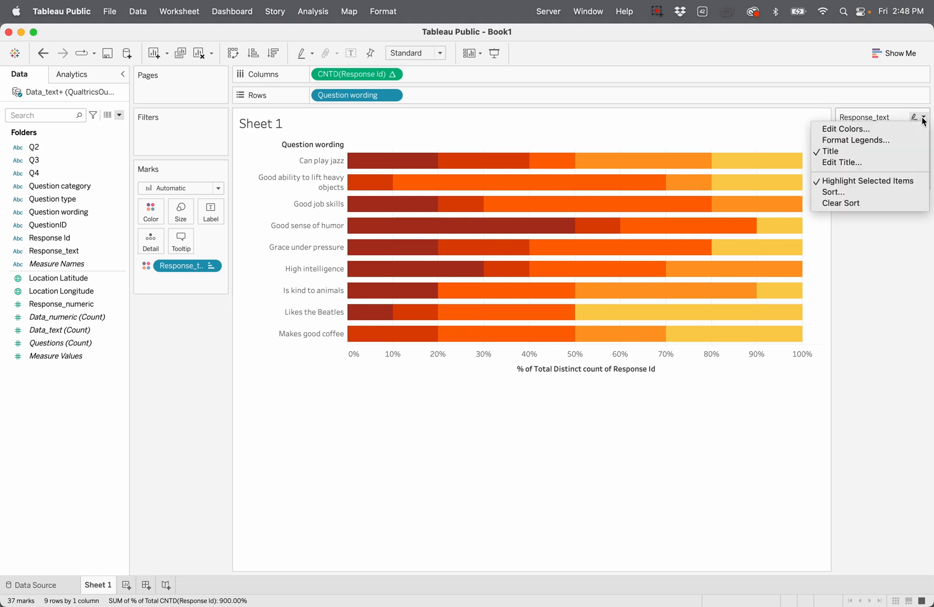
pyautogui.click(879, 191)
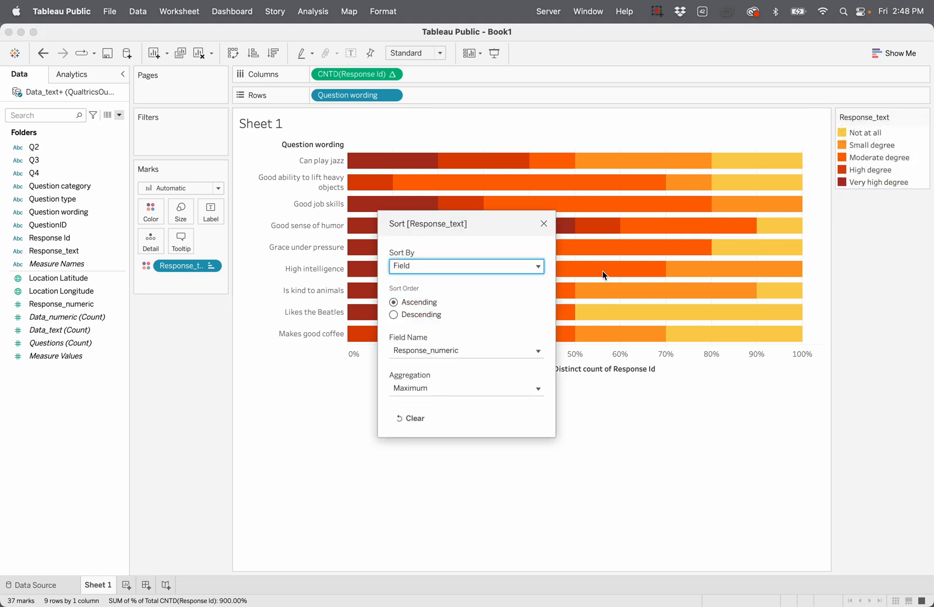
pyautogui.click(395, 313)
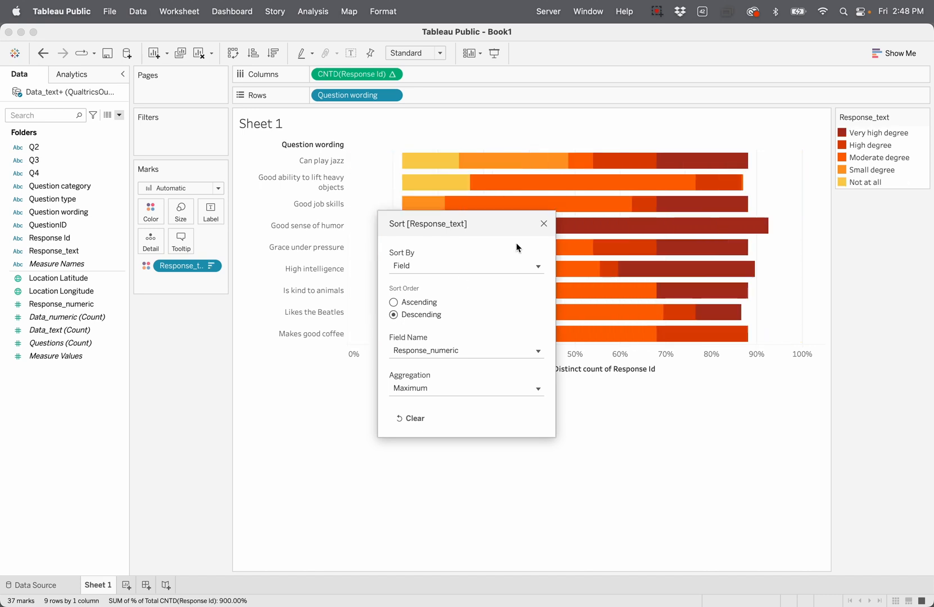
pyautogui.click(543, 224)
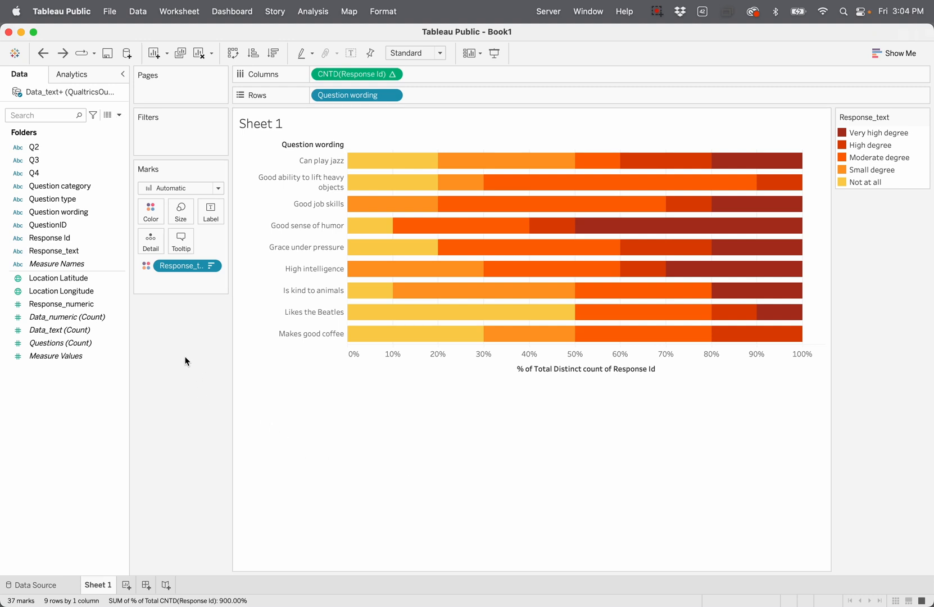
# Add Response_numeric to Columns beside the distinct count and aggregate it as Average
pyautogui.click(127, 330)
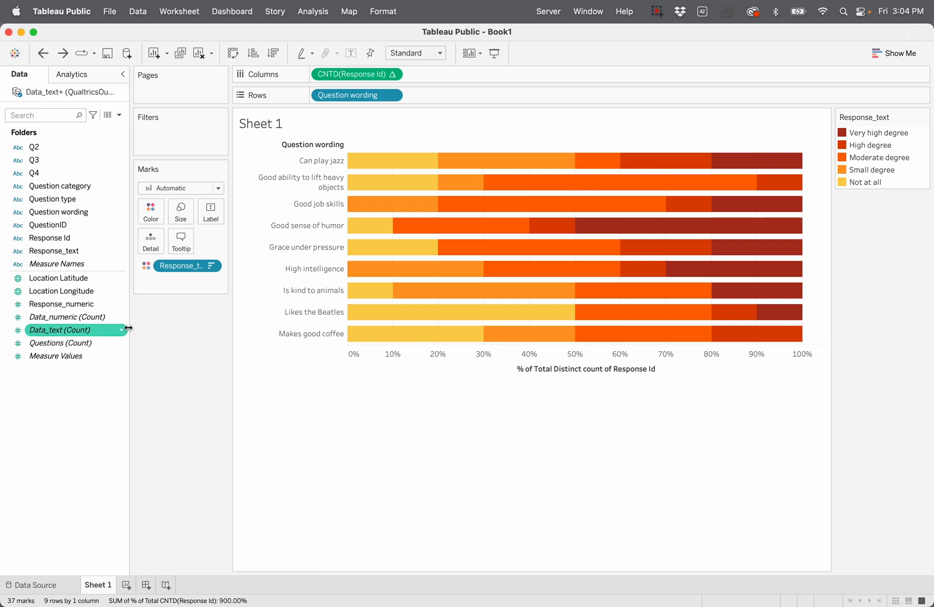
pyautogui.click(73, 304)
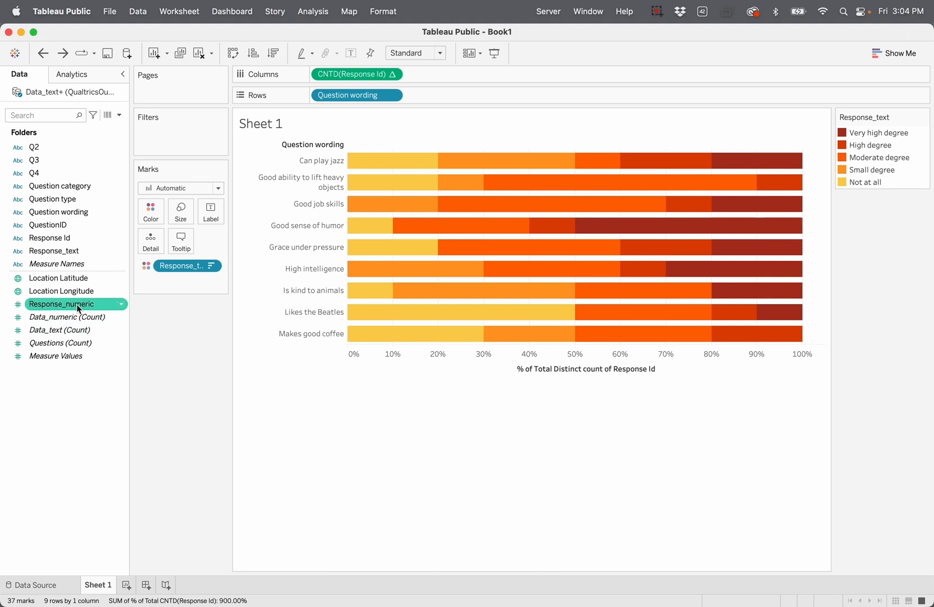
pyautogui.moveTo(73, 304); pyautogui.dragTo(481, 73)
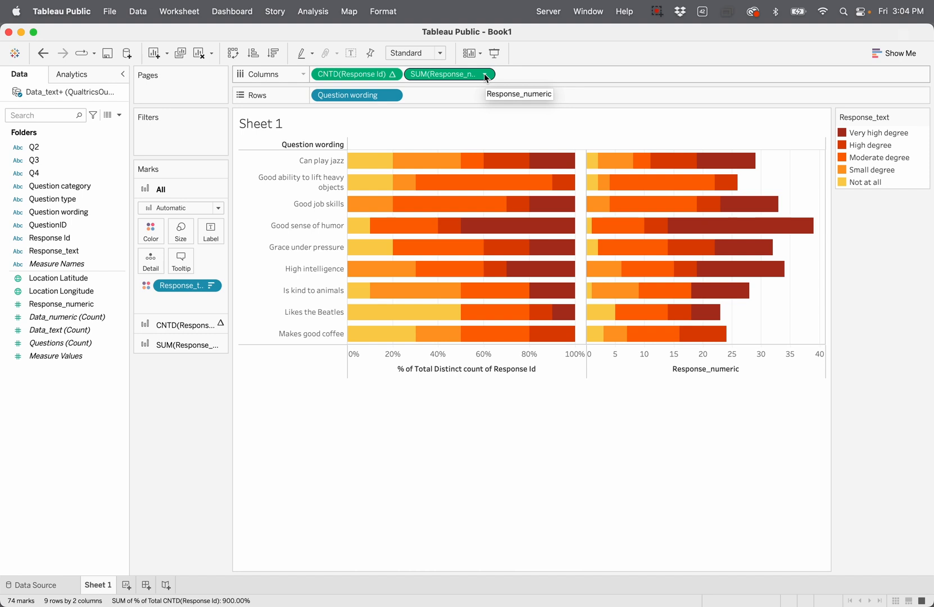
pyautogui.click(485, 75)
pyautogui.moveTo(530, 188)
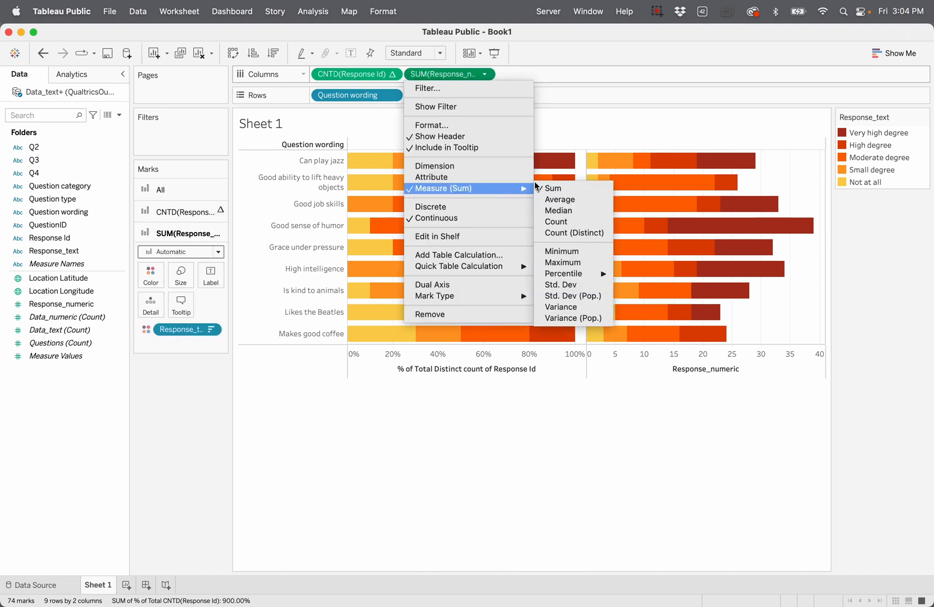
pyautogui.click(557, 199)
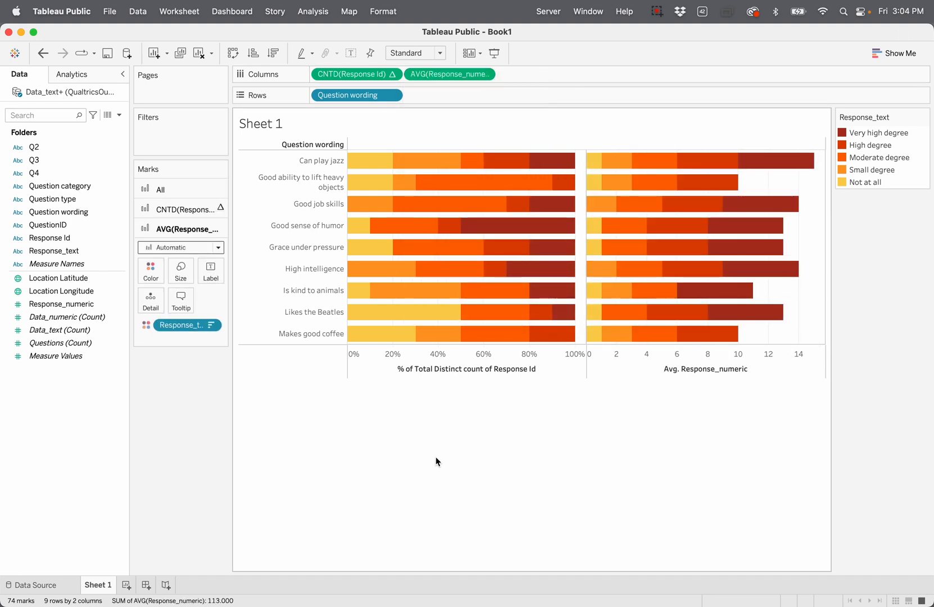
# Remove Response_text from the average's marks and sort the questions in descending order by average Response_numeric
pyautogui.click(181, 330)
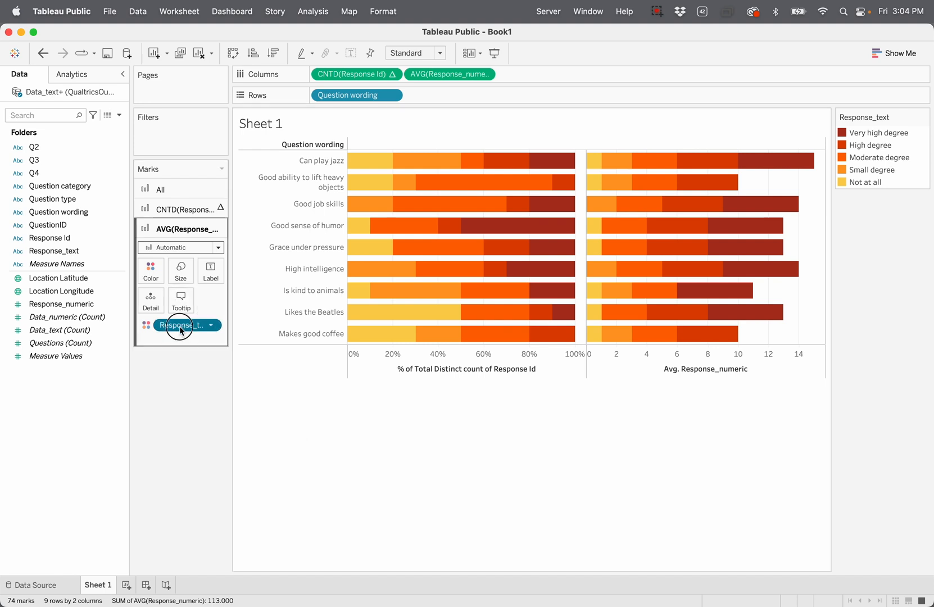
pyautogui.moveTo(180, 330); pyautogui.dragTo(178, 408)
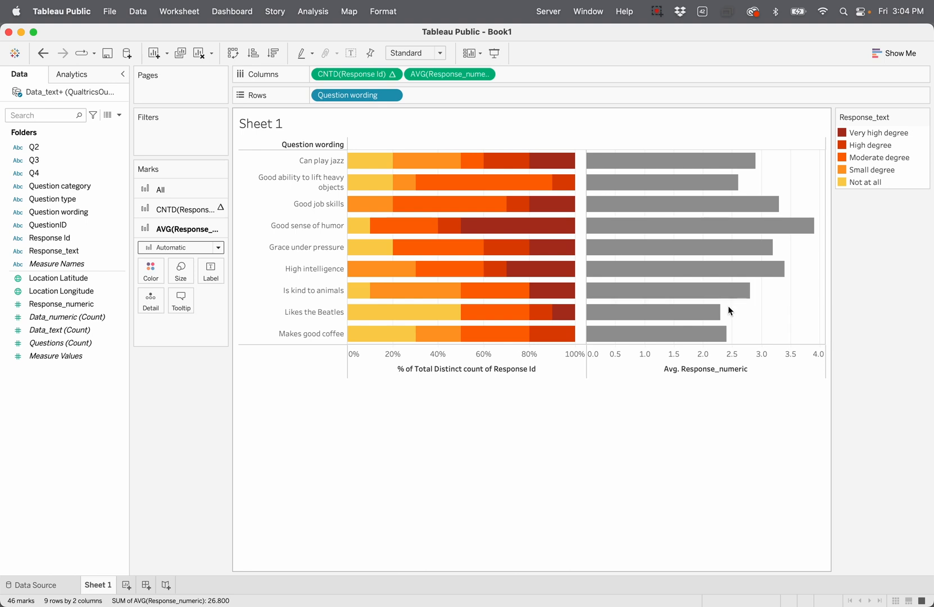
pyautogui.moveTo(721, 340)
pyautogui.click(755, 370)
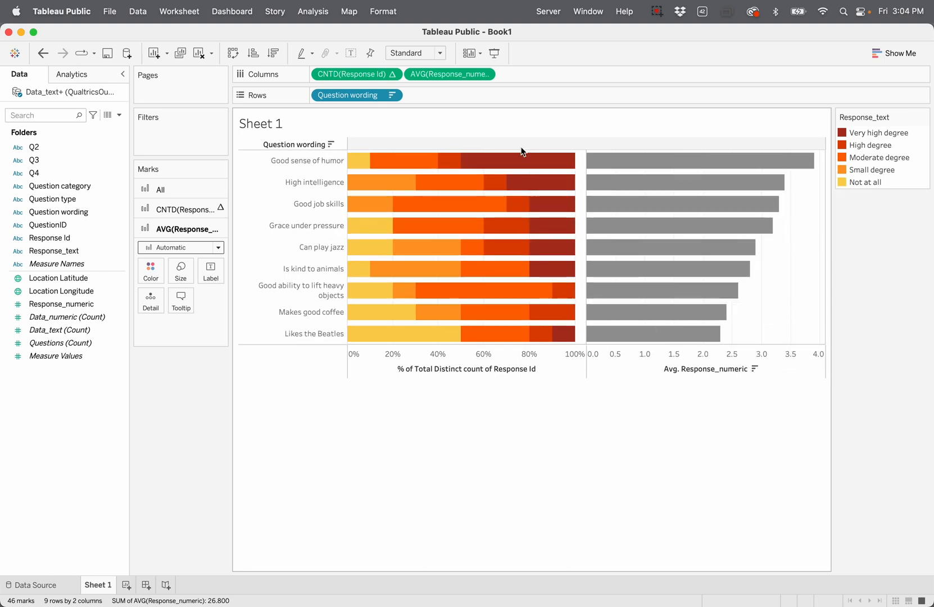
pyautogui.moveTo(524, 334)
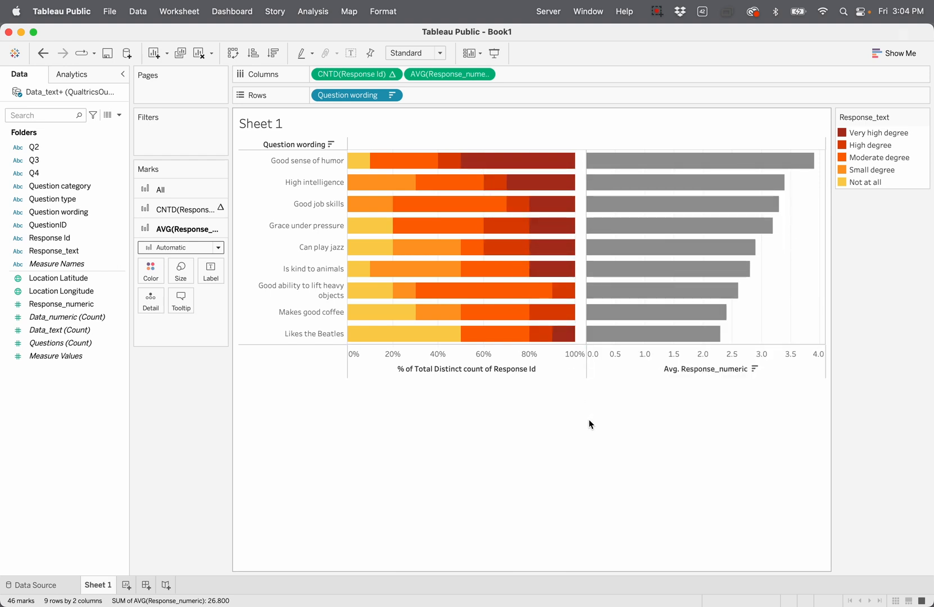
# Combine the average and the distinct count on a dual axis and set the distinct count's mark type to Bar
pyautogui.click(485, 74)
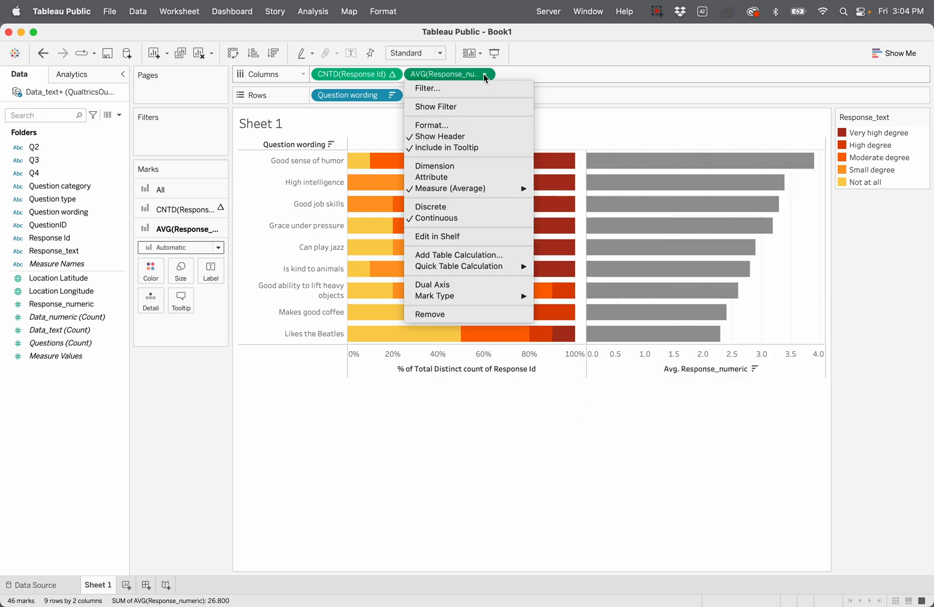
pyautogui.click(465, 284)
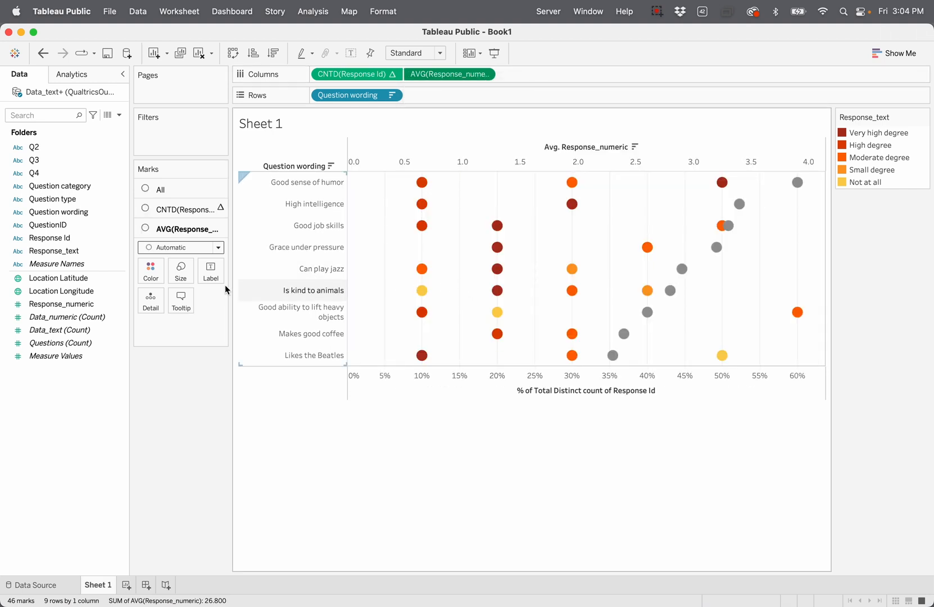
pyautogui.click(181, 209)
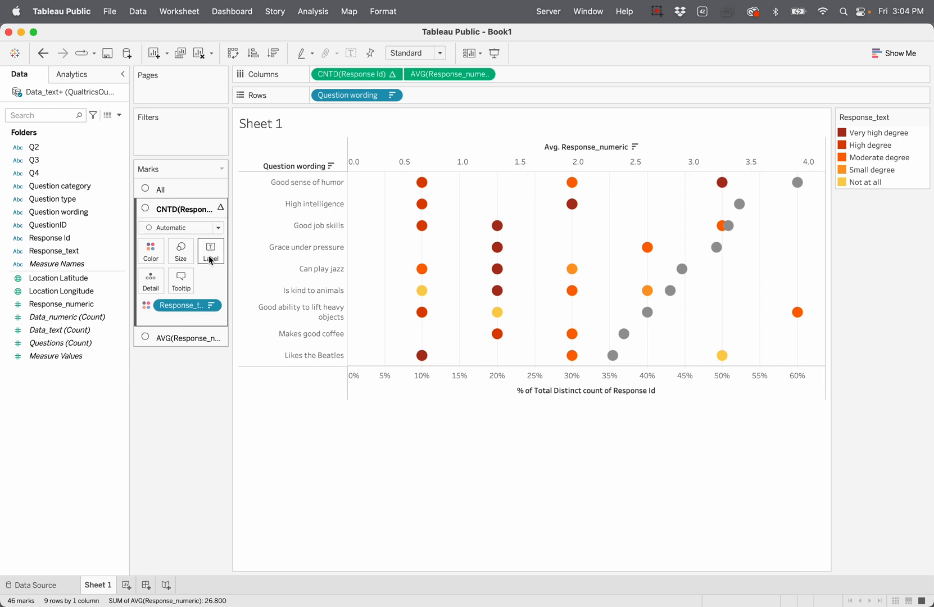
pyautogui.click(218, 228)
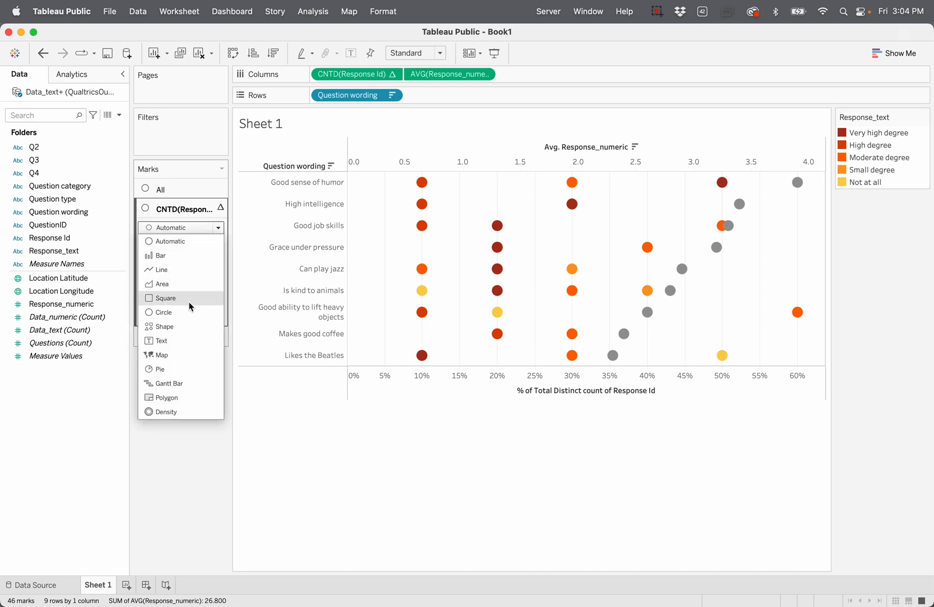
pyautogui.click(185, 257)
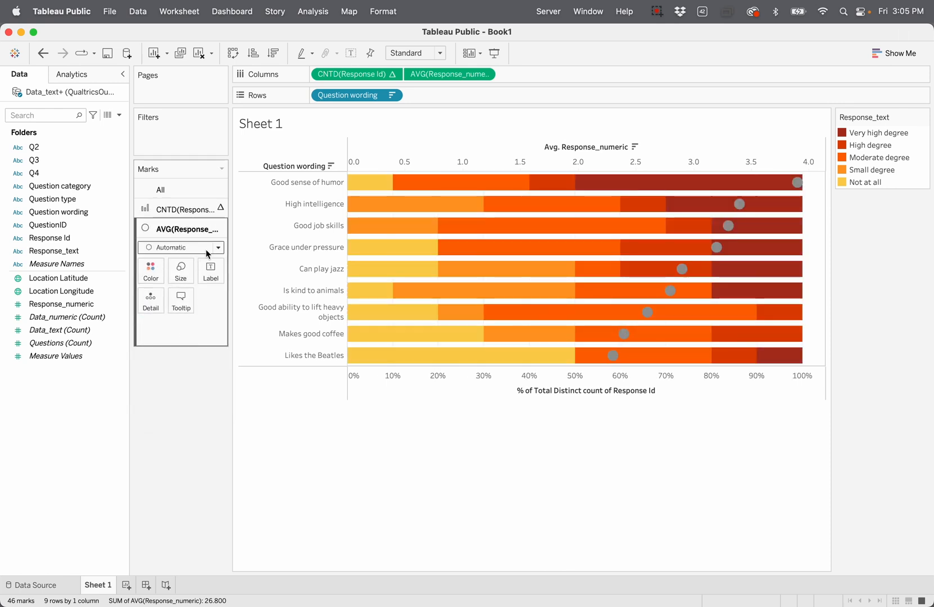
# Set the average's marks to white shapes at about 59% opacity and widen the Question wording label column
pyautogui.click(219, 253)
pyautogui.click(182, 343)
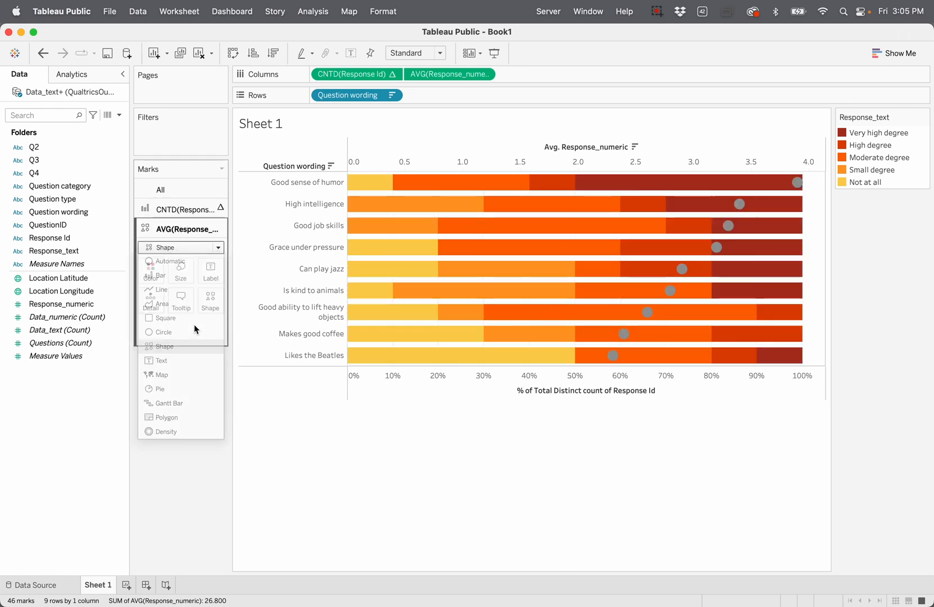
pyautogui.click(152, 269)
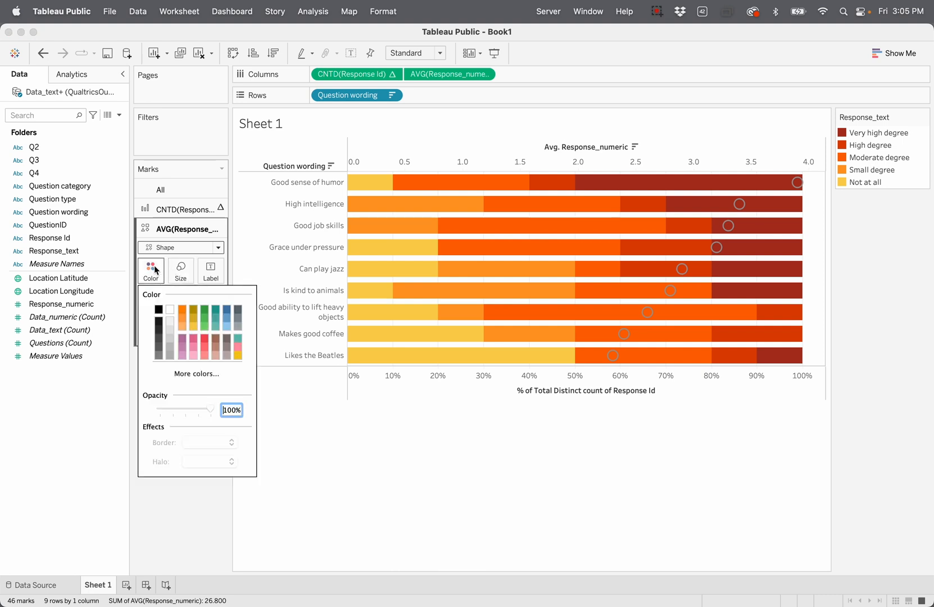
pyautogui.click(170, 311)
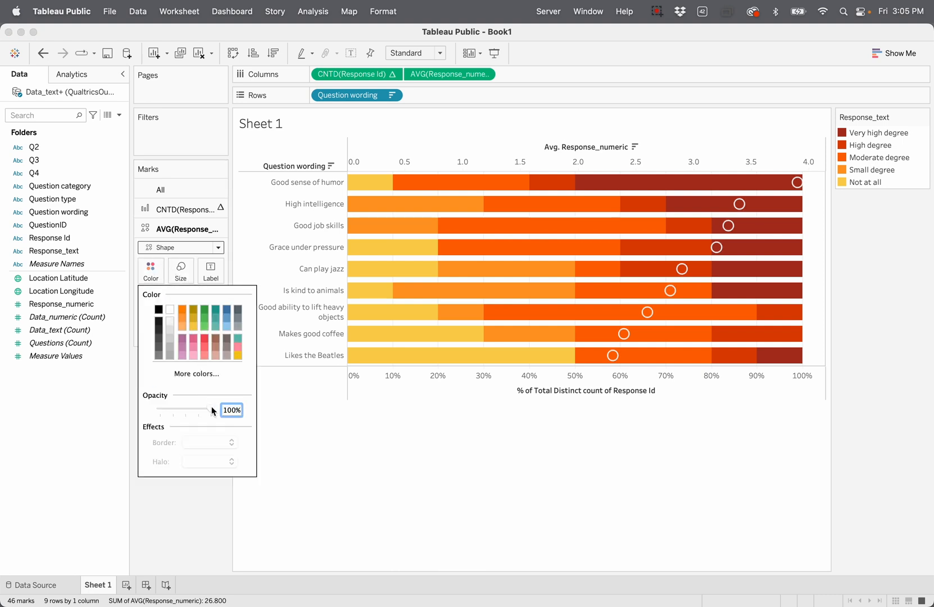
pyautogui.moveTo(212, 410); pyautogui.dragTo(189, 409)
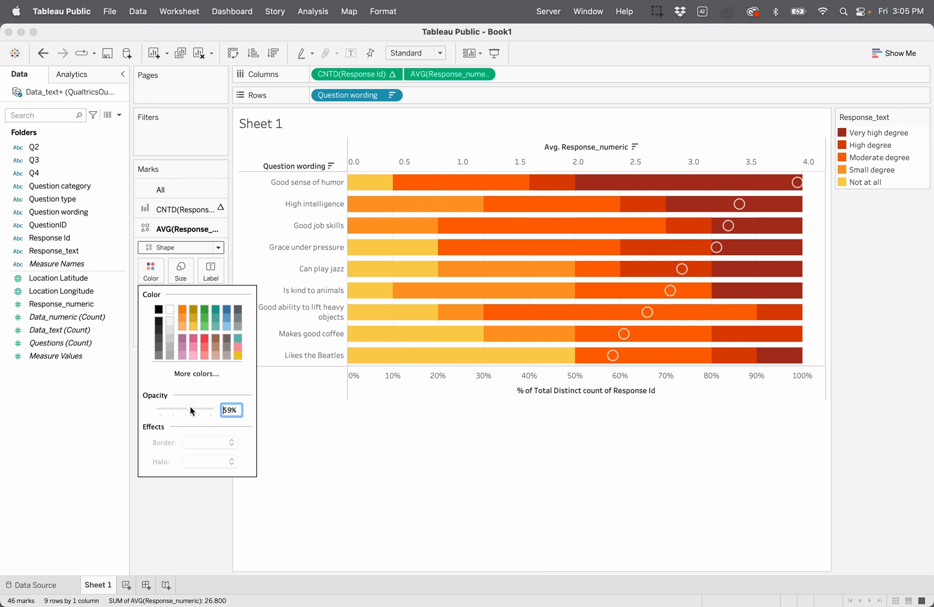
pyautogui.click(359, 479)
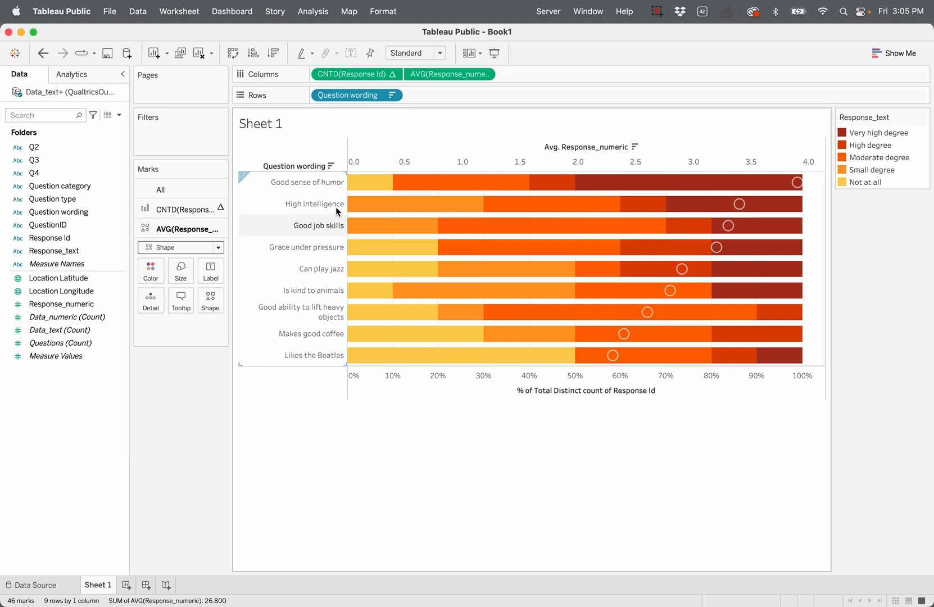
pyautogui.moveTo(347, 203)
pyautogui.mouseDown()
pyautogui.moveTo(385, 208)
pyautogui.moveTo(360, 207)
pyautogui.mouseUp()
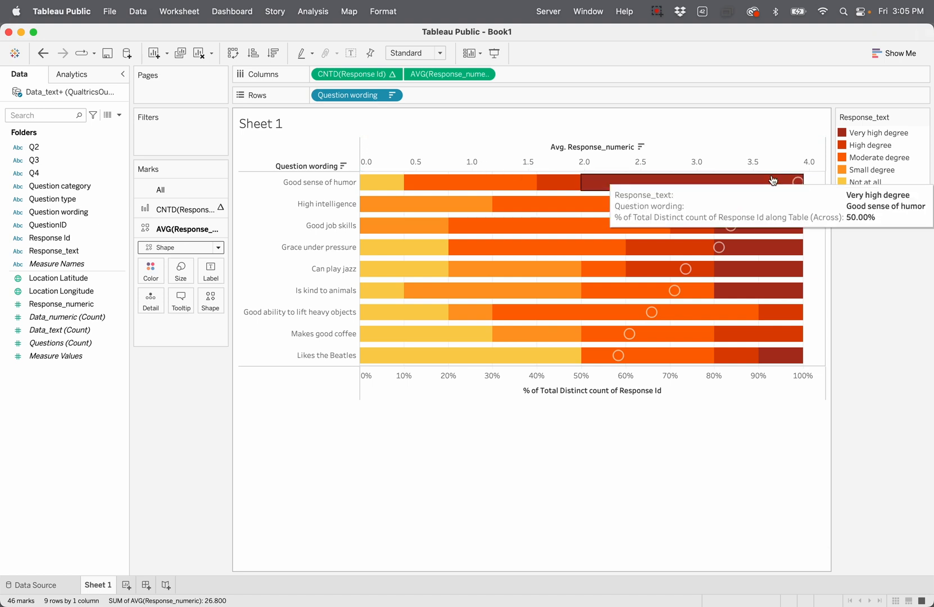
# Fix the Avg. Response_numeric axis range to start at 1 and end at 5
pyautogui.rightClick(601, 168)
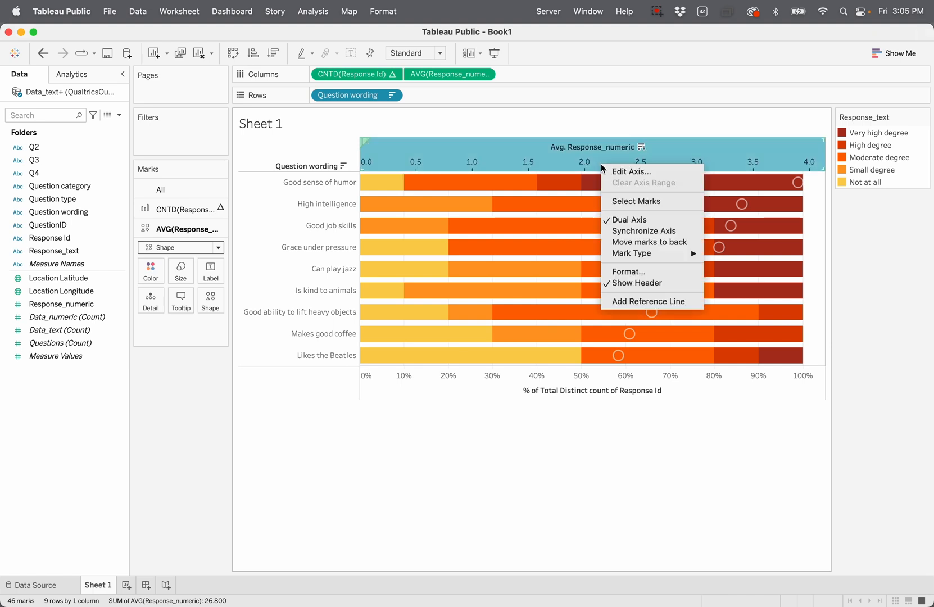
pyautogui.click(612, 173)
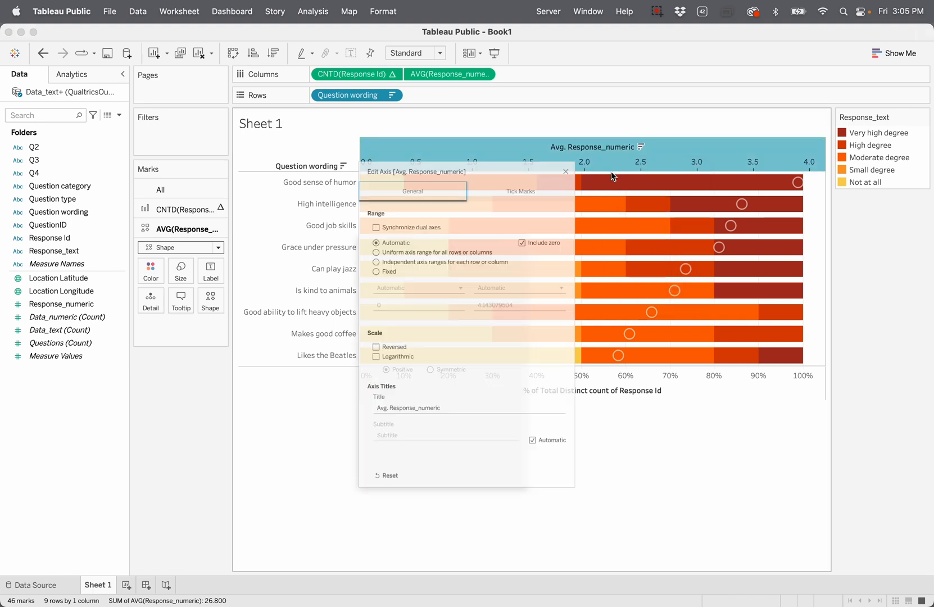
pyautogui.click(351, 257)
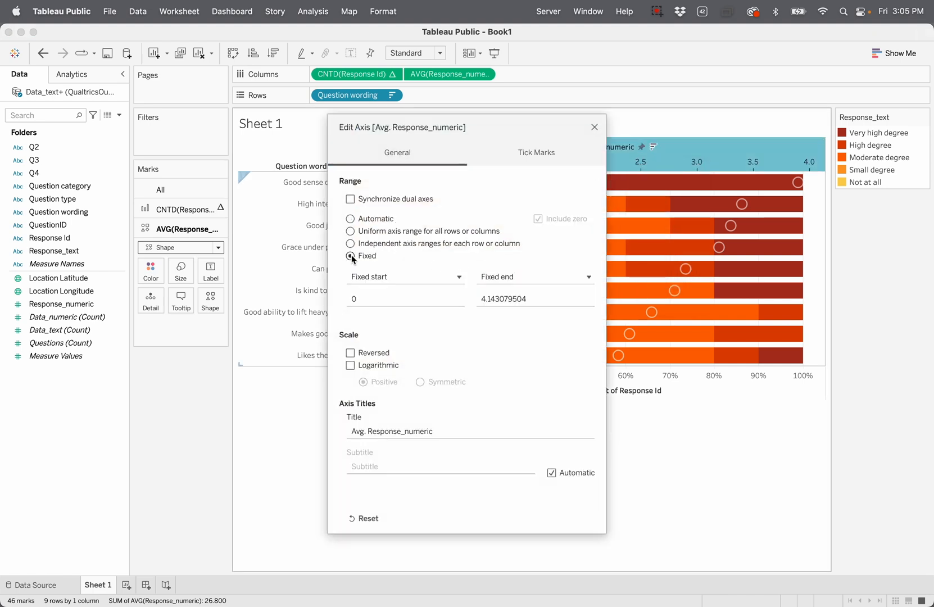
pyautogui.click(364, 299)
pyautogui.click(364, 299)
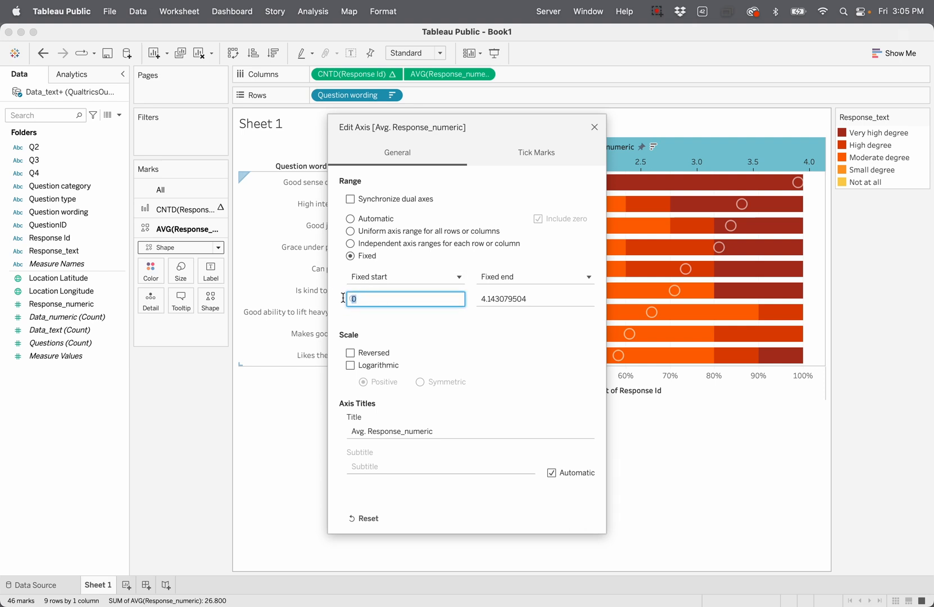
pyautogui.press('Tab')
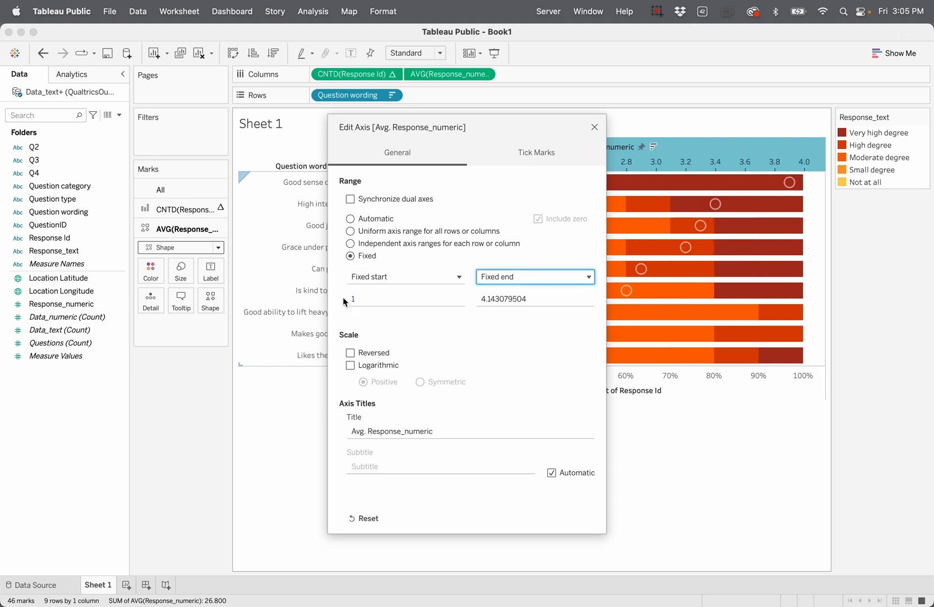
pyautogui.press('Tab')
pyautogui.write('5')
pyautogui.press('Tab')
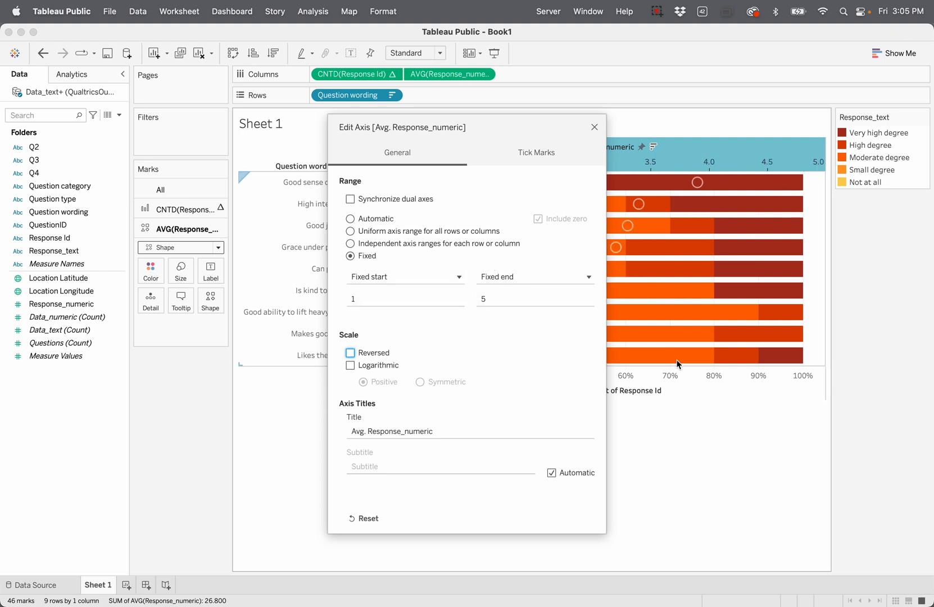
pyautogui.click(594, 127)
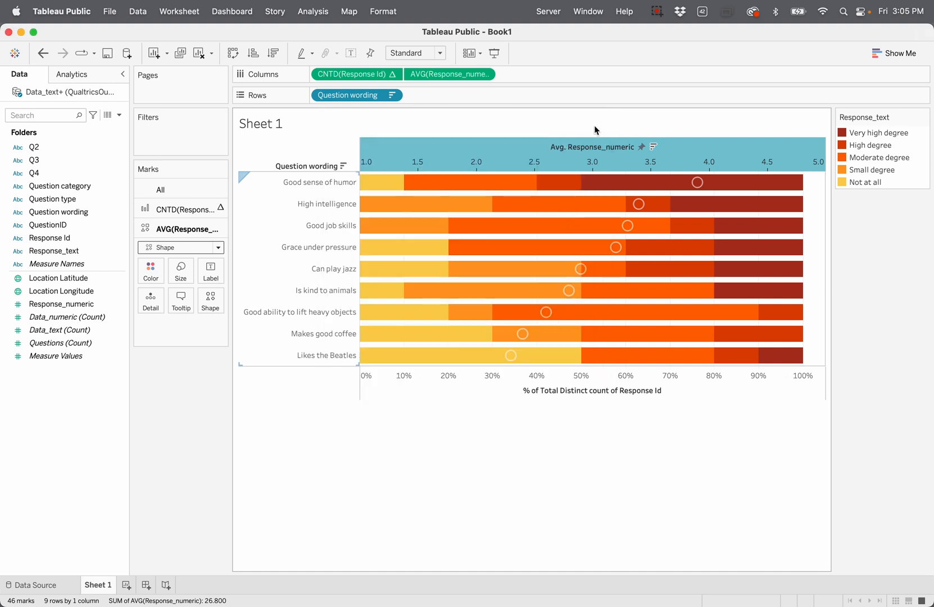
pyautogui.click(542, 484)
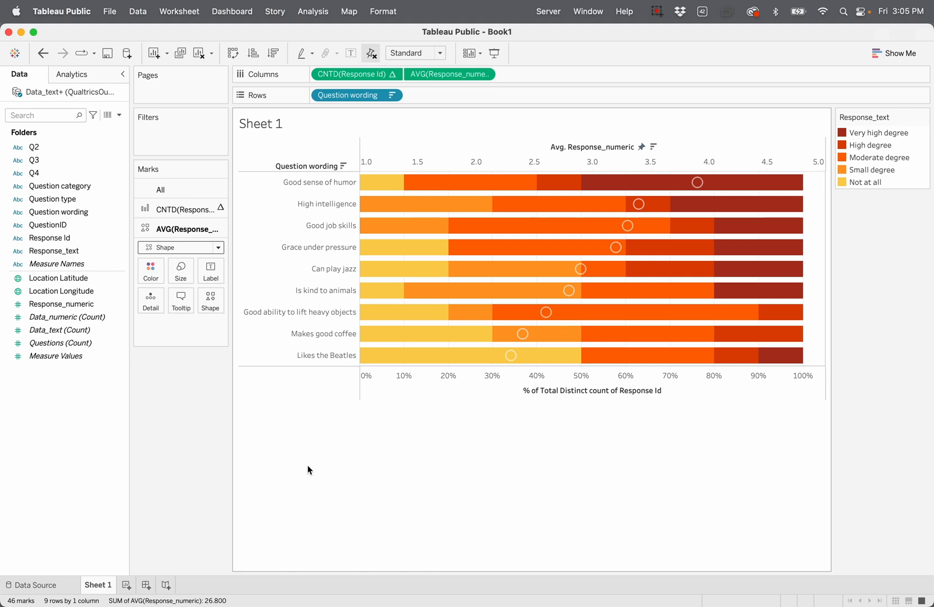
# Create a new worksheet with Question wording on Columns and Response_numeric on Rows
pyautogui.click(127, 586)
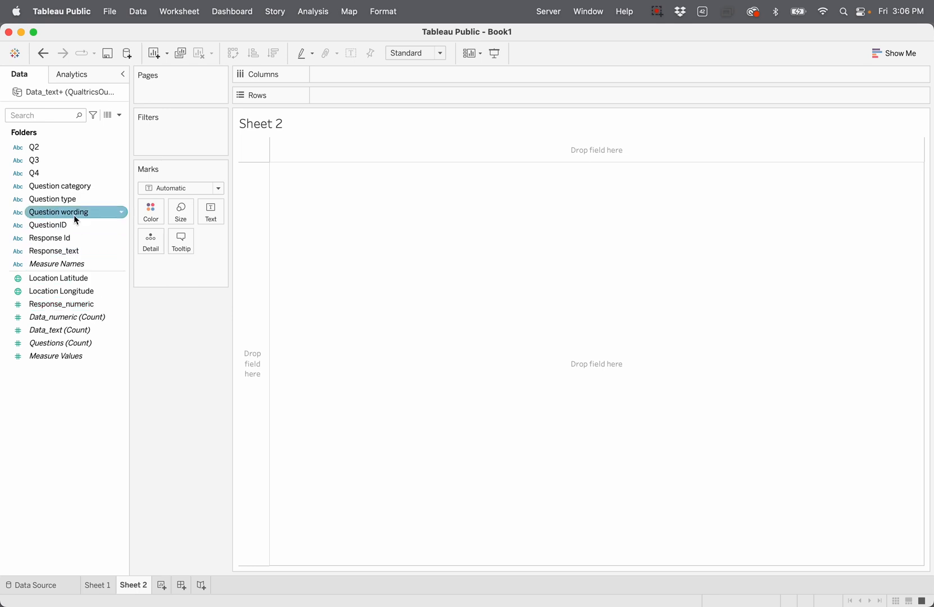
pyautogui.moveTo(102, 211); pyautogui.dragTo(352, 79)
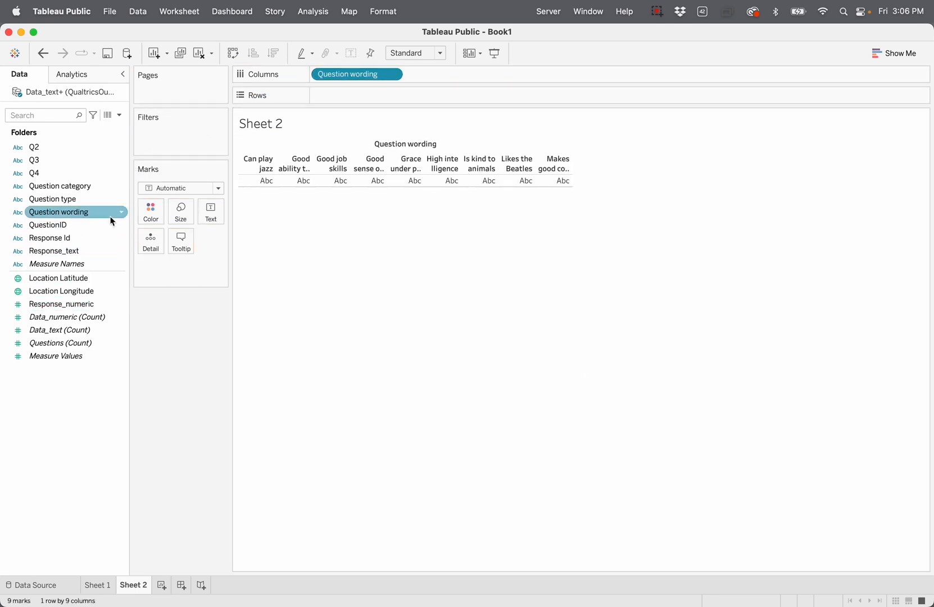
pyautogui.moveTo(77, 307); pyautogui.dragTo(354, 98)
# Aggregate Response_numeric as Average and sort the questions in descending order by that average
pyautogui.click(392, 95)
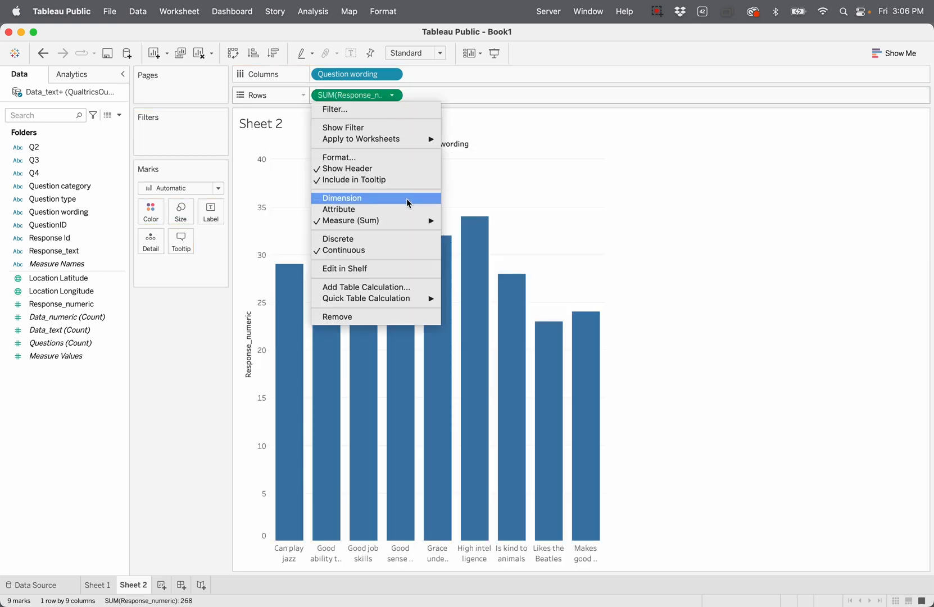
pyautogui.moveTo(406, 221)
pyautogui.click(478, 231)
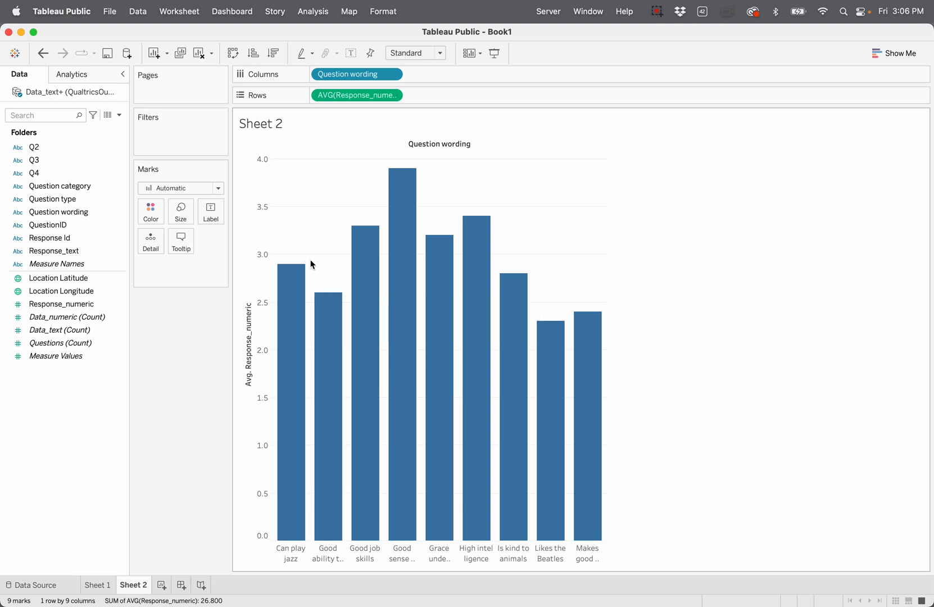
pyautogui.click(247, 297)
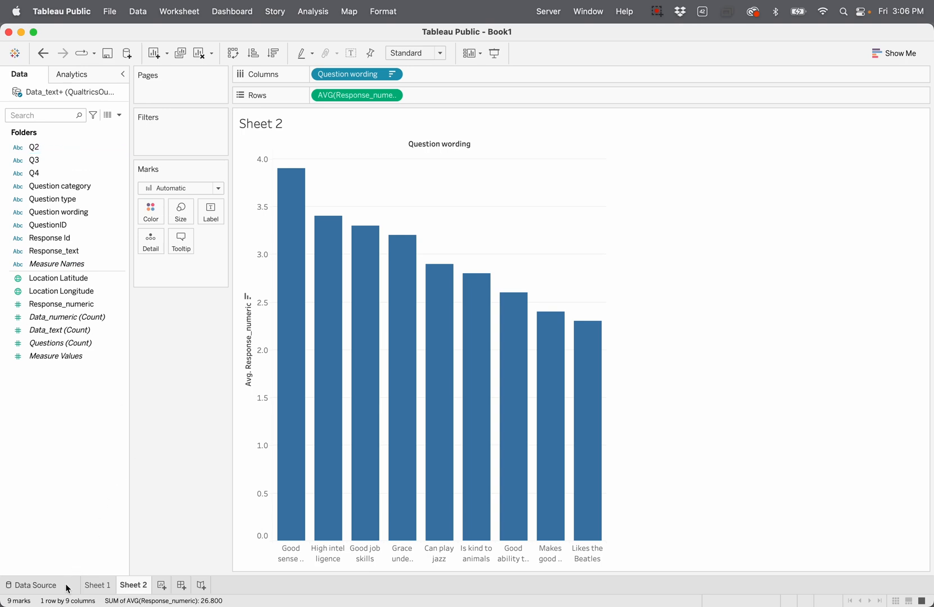
# Check the Q2 field in the data source, and rename it as Gender
pyautogui.click(36, 584)
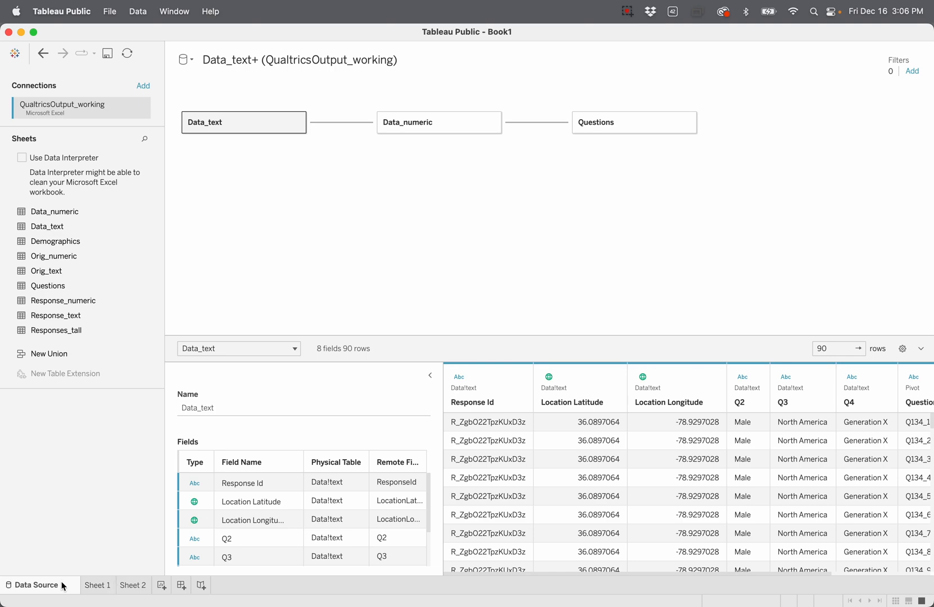
pyautogui.click(99, 586)
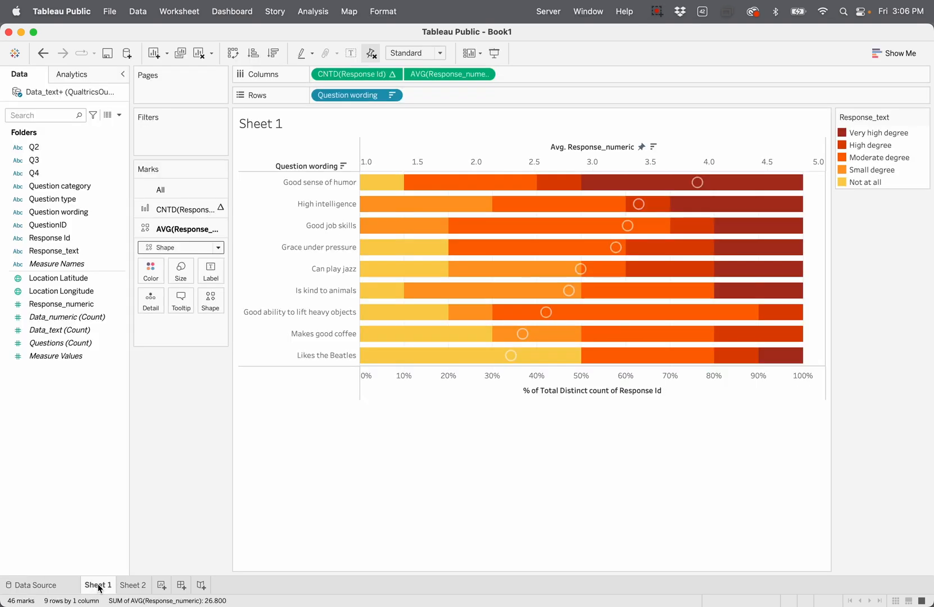
pyautogui.click(133, 586)
pyautogui.click(113, 148)
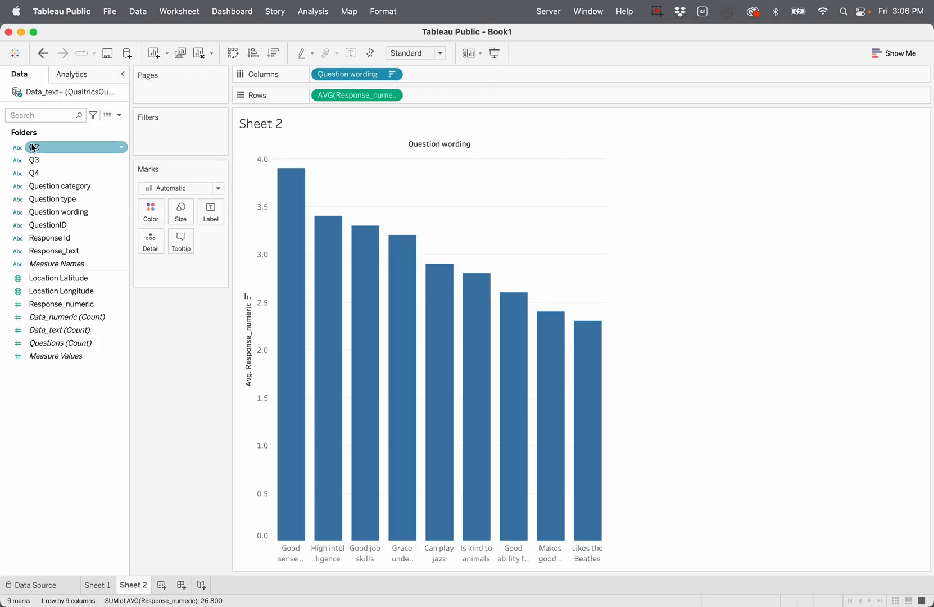
pyautogui.click(123, 149)
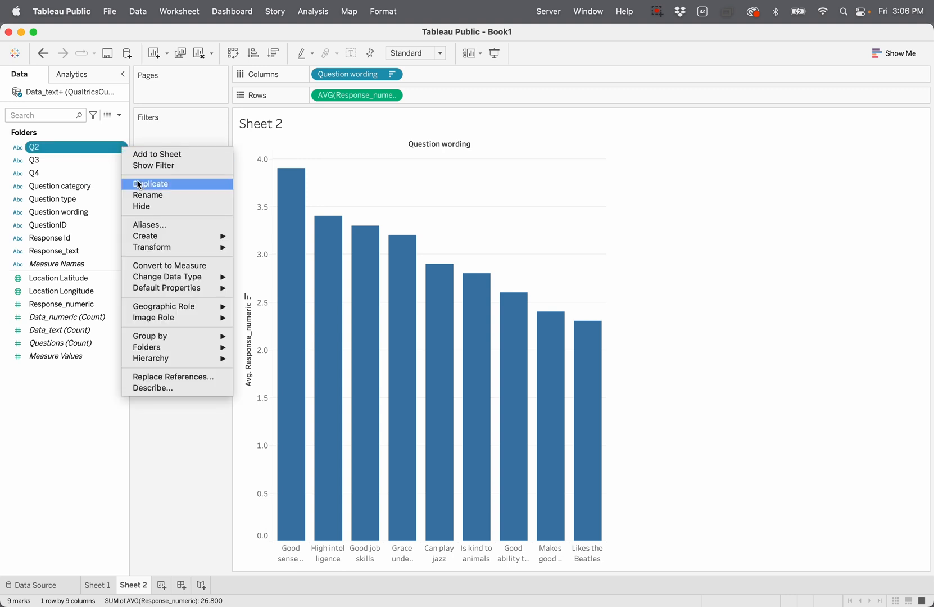
pyautogui.click(145, 195)
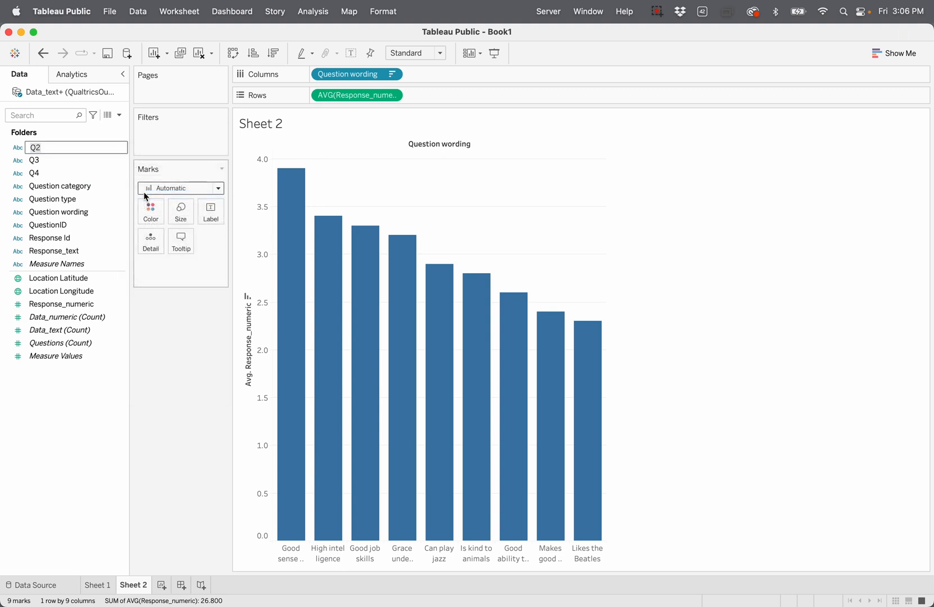
pyautogui.write('Gender')
pyautogui.press('Return')
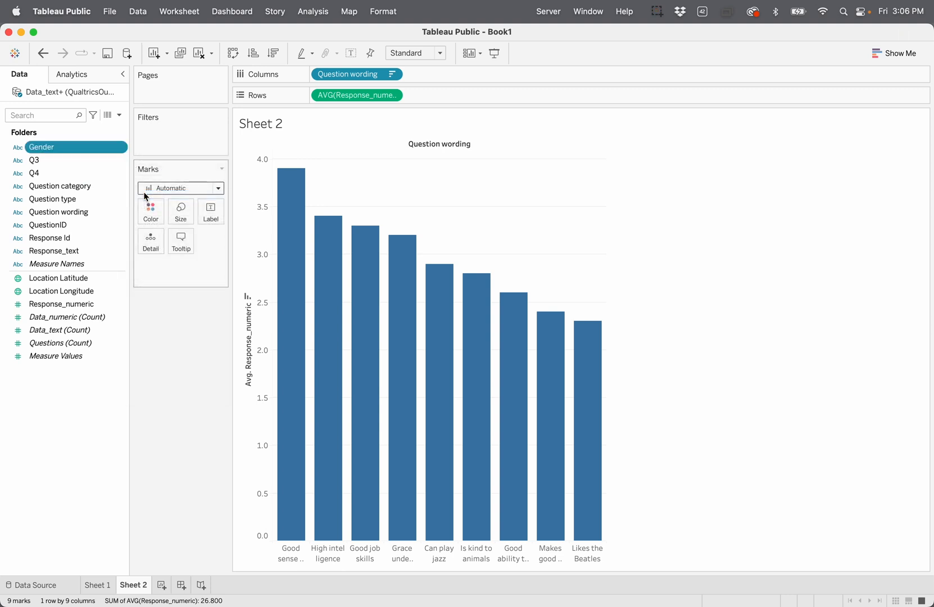
# Rename the Q3 field as Region and the Q4 field as Generation
pyautogui.click(120, 160)
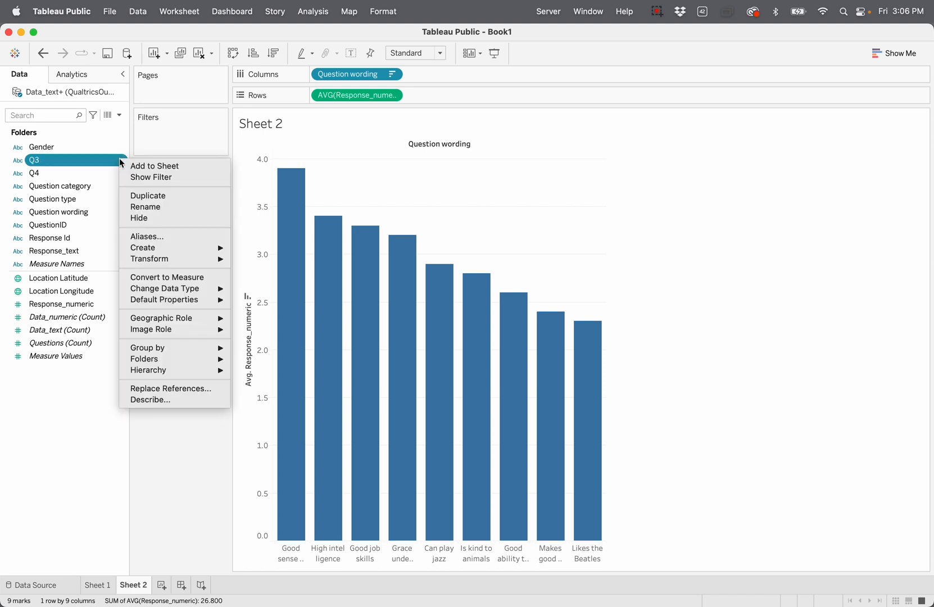
pyautogui.click(147, 208)
pyautogui.write('Region')
pyautogui.press('Return')
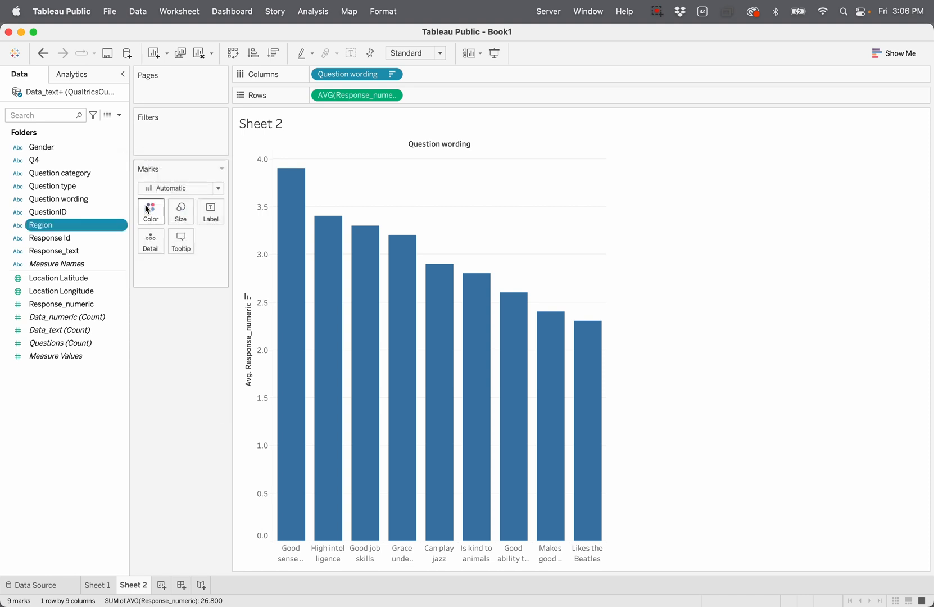
pyautogui.click(119, 159)
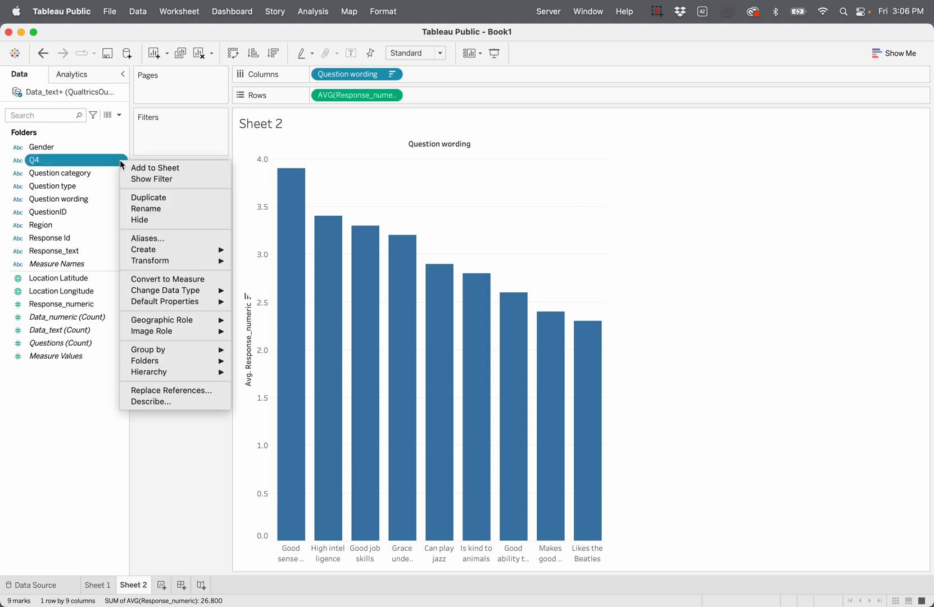
pyautogui.click(167, 210)
pyautogui.write('Generation')
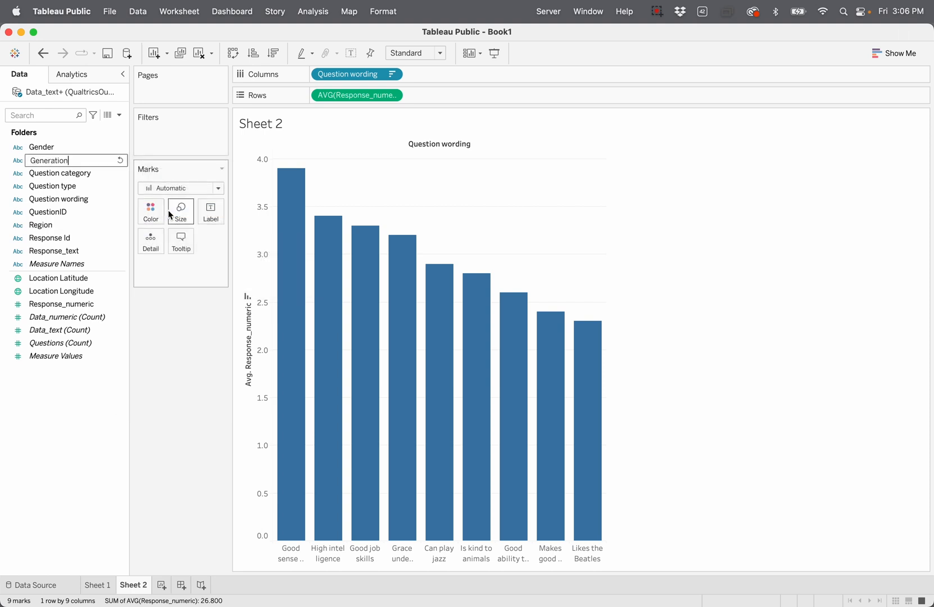
pyautogui.press('Return')
# Add Gender to Columns after Question wording and set the mark type to Line
pyautogui.moveTo(96, 147); pyautogui.dragTo(449, 77)
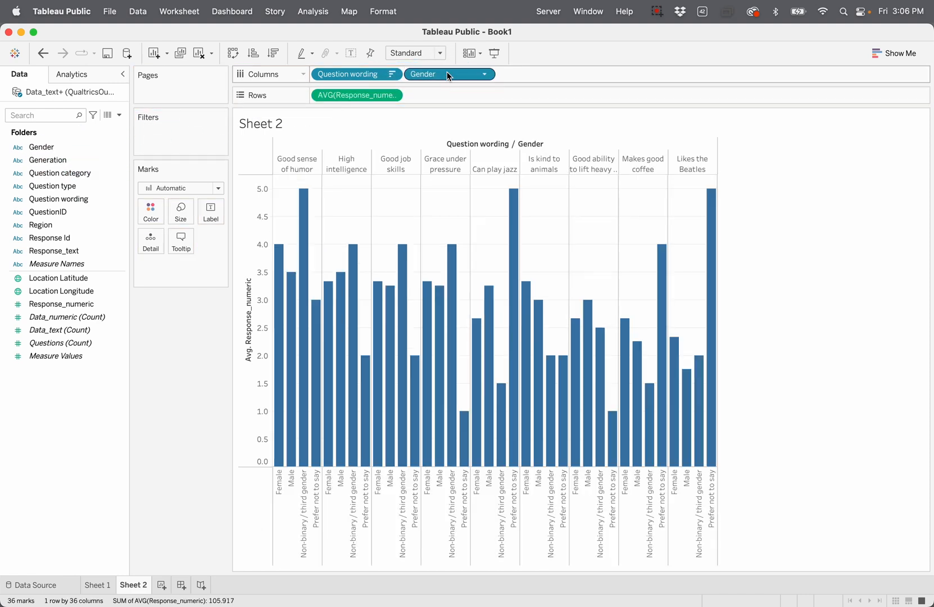
pyautogui.click(218, 192)
pyautogui.click(193, 230)
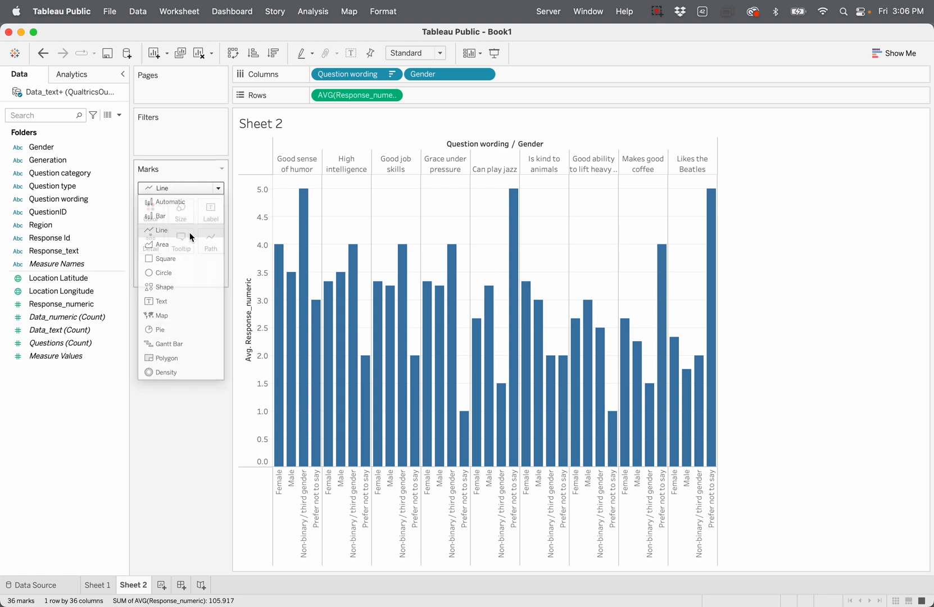
# Show markers on all points of the lines and increase the line thickness
pyautogui.click(157, 217)
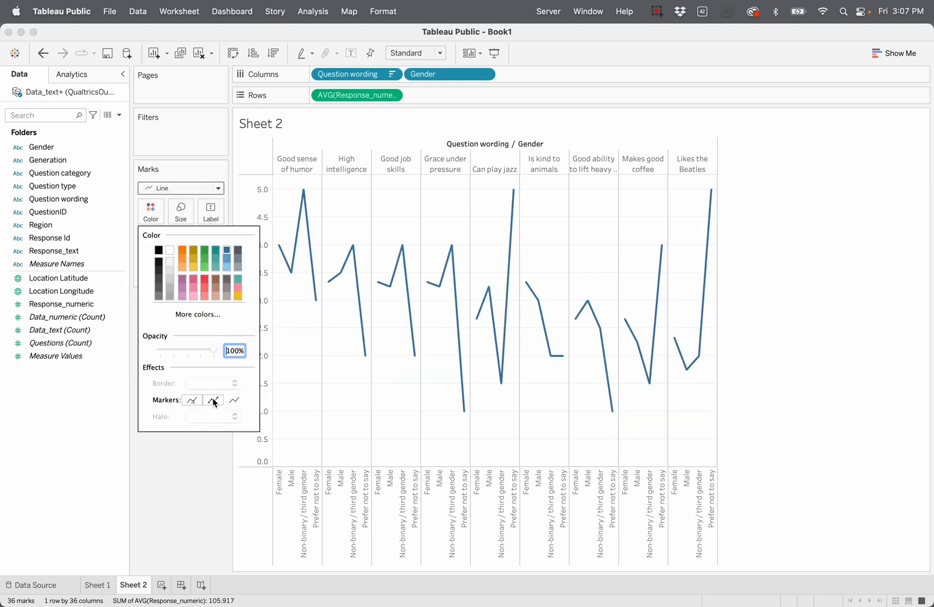
pyautogui.click(213, 400)
pyautogui.click(180, 213)
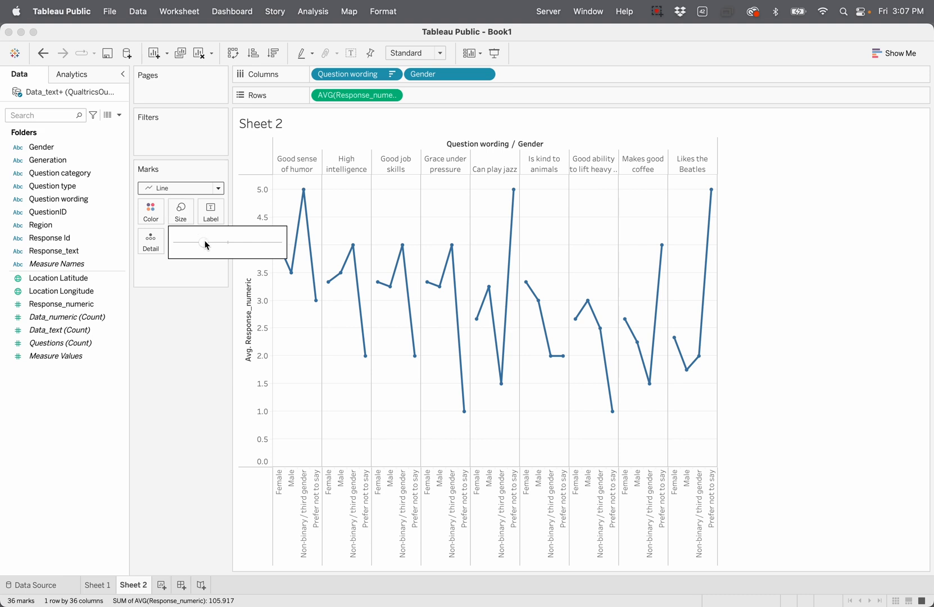
pyautogui.moveTo(201, 242); pyautogui.dragTo(227, 243)
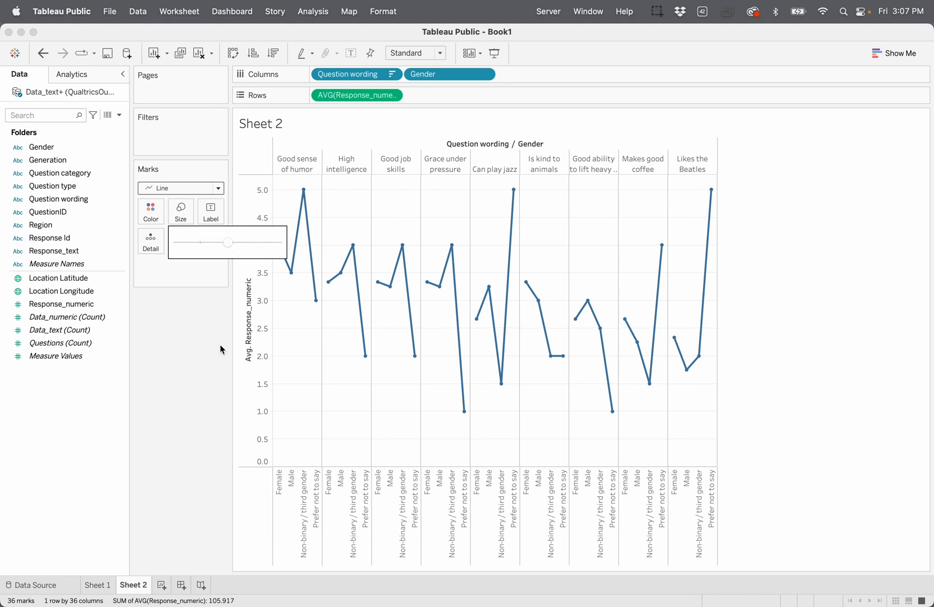
pyautogui.click(217, 434)
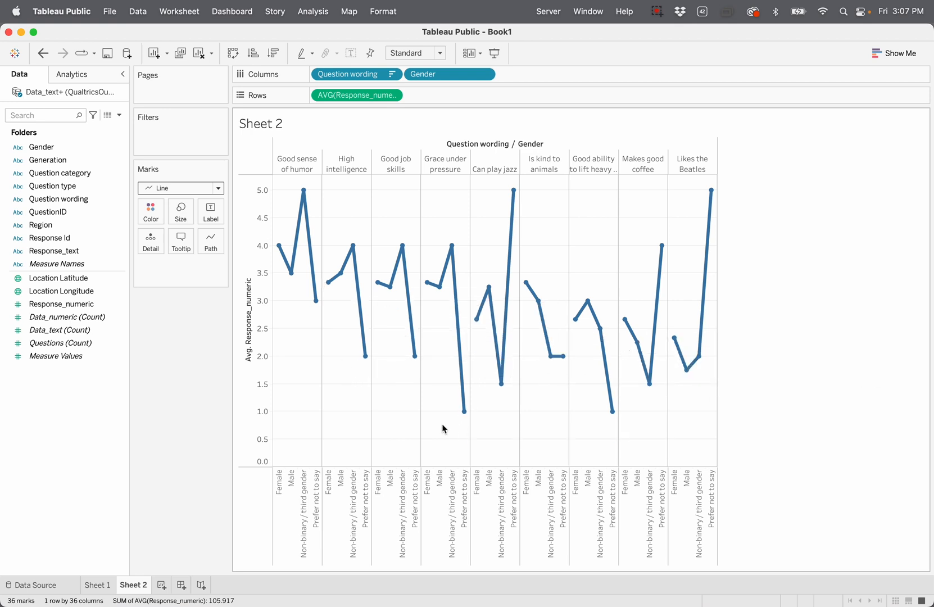
pyautogui.click(107, 586)
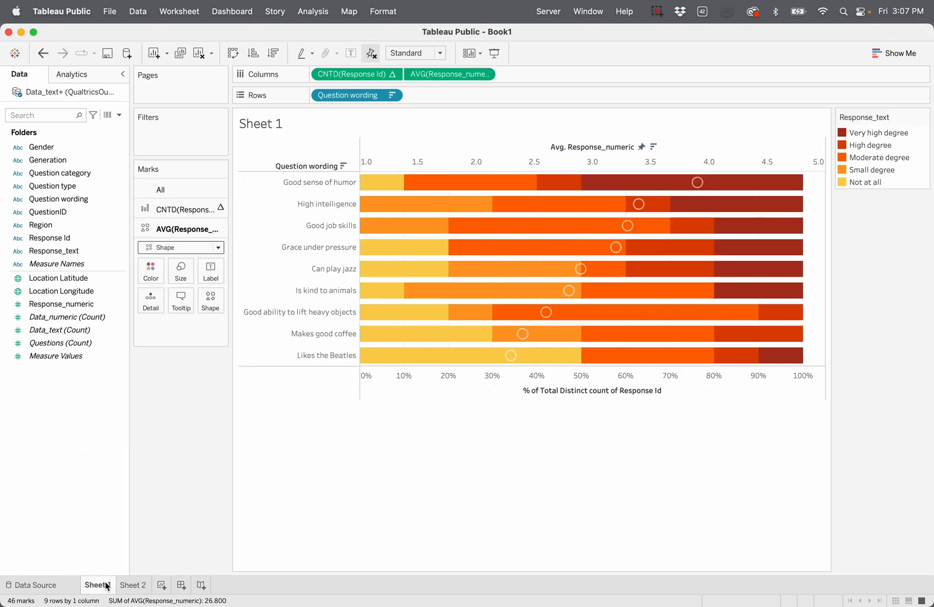
pyautogui.click(132, 586)
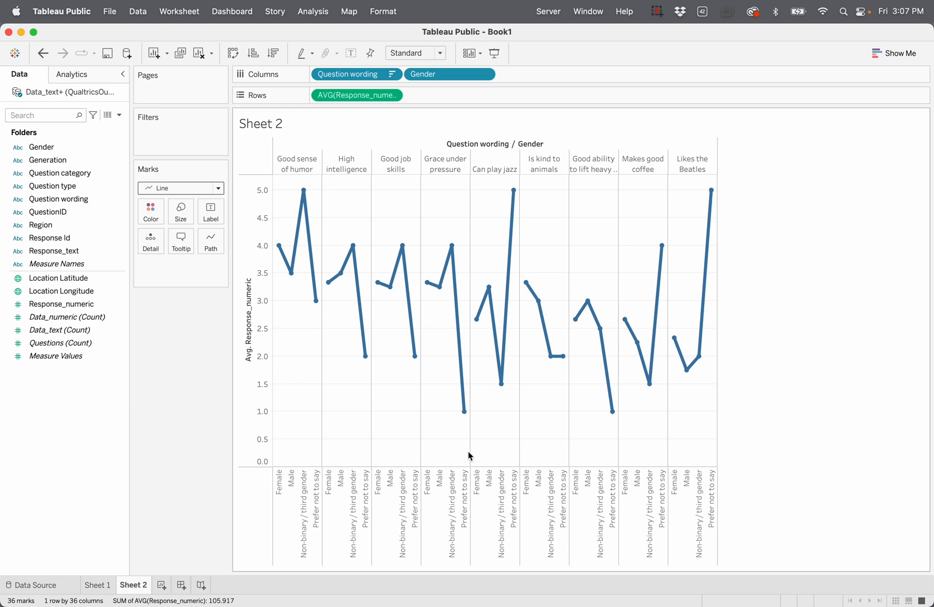